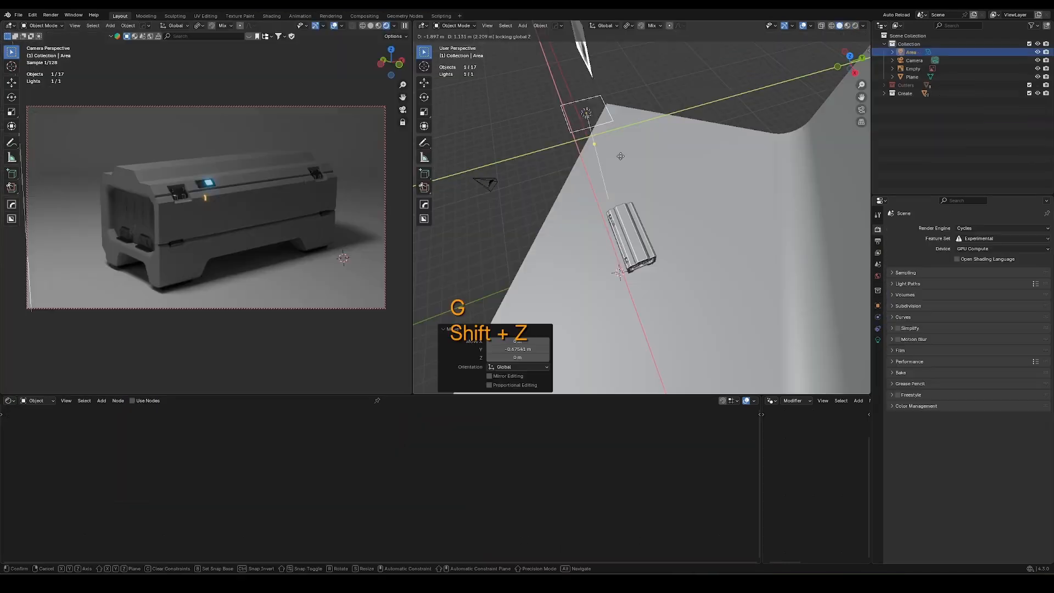
Reposition the area light on the horizontal plane so it stands behind the crate as seen from the camera
{"action": "left_click", "coordinate": [621, 156]}
{"action": "middle_click_drag", "start_coordinate": [621, 157], "coordinate": [666, 275]}
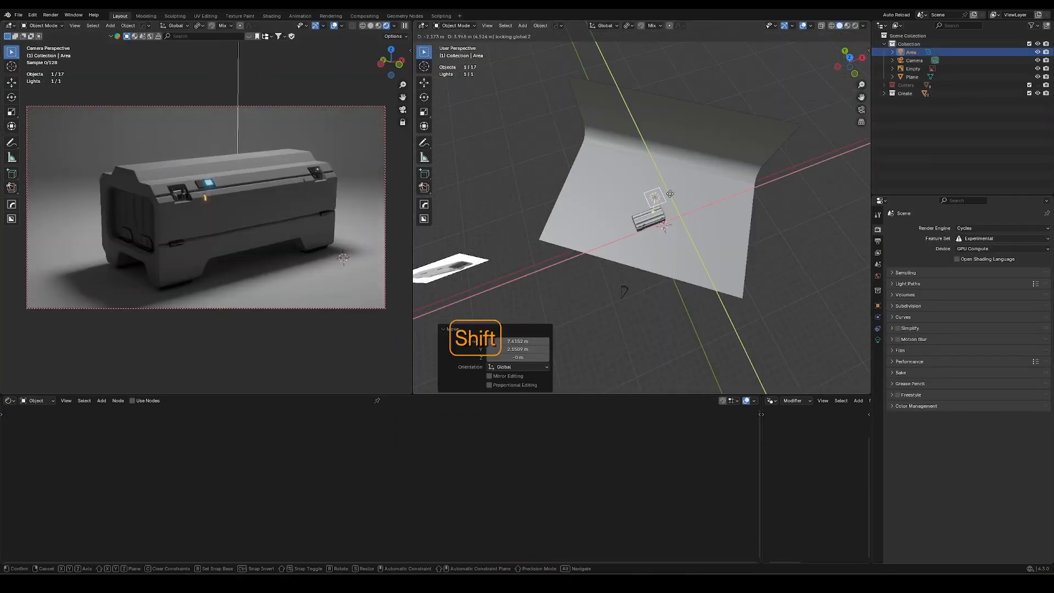
{"action": "left_click", "coordinate": [679, 208], "text": "shift"}
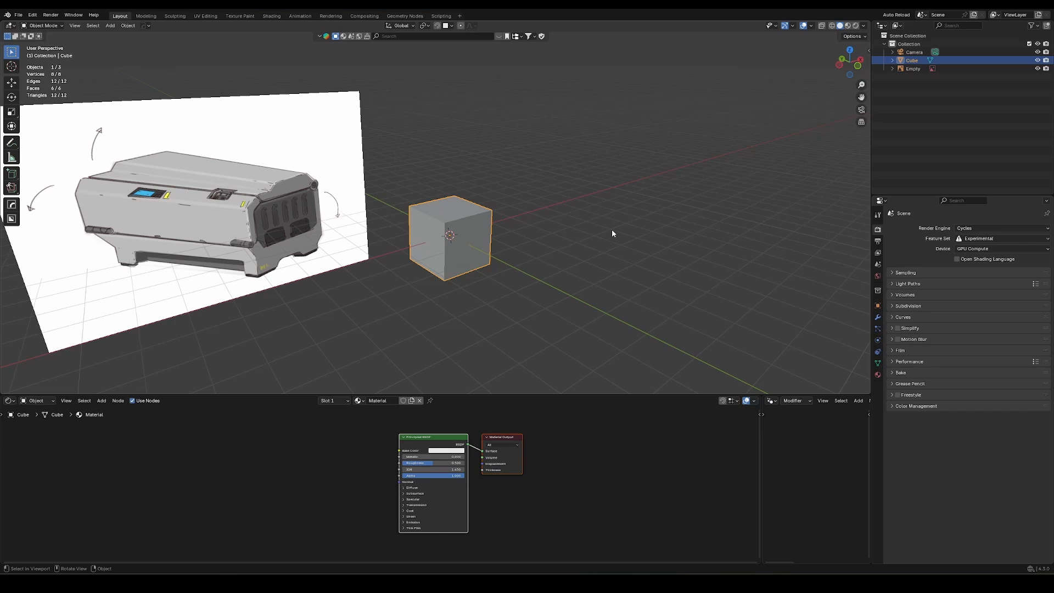
Find the Bool Tool add-on in the preferences by searching for "bo", and view its details and settings
{"action": "left_click", "coordinate": [509, 272]}
{"action": "key", "text": "ctrl+comma"}
{"action": "left_click", "coordinate": [358, 217]}
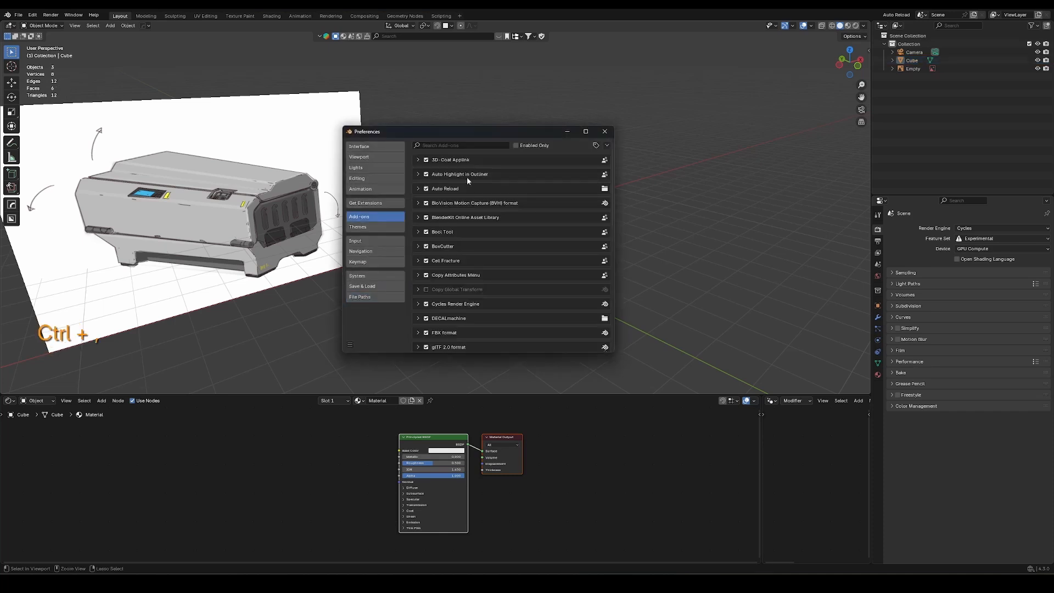
{"action": "type", "text": "bo"}
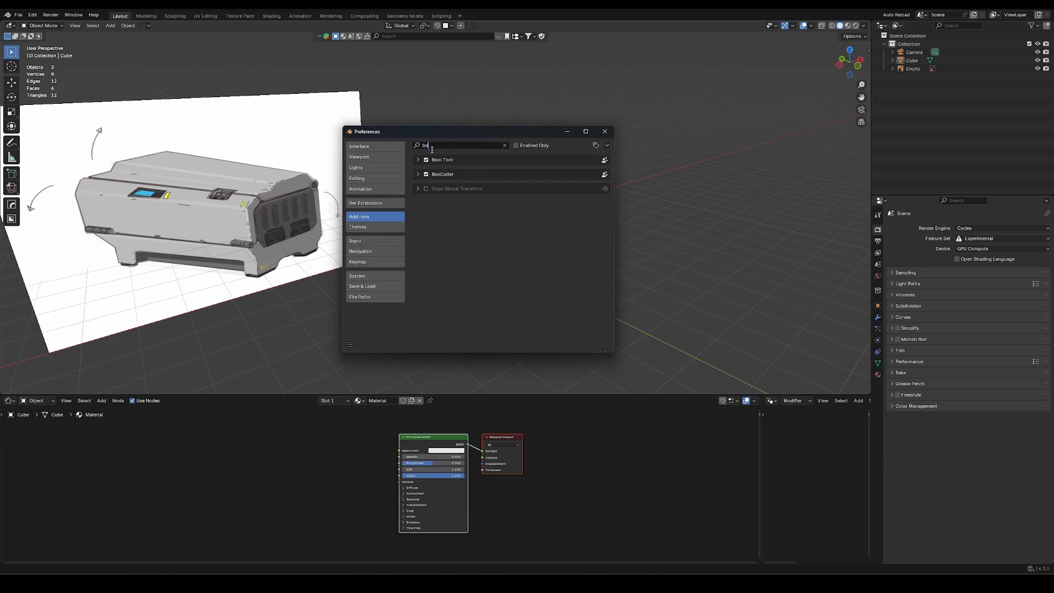
{"action": "left_click", "coordinate": [418, 160]}
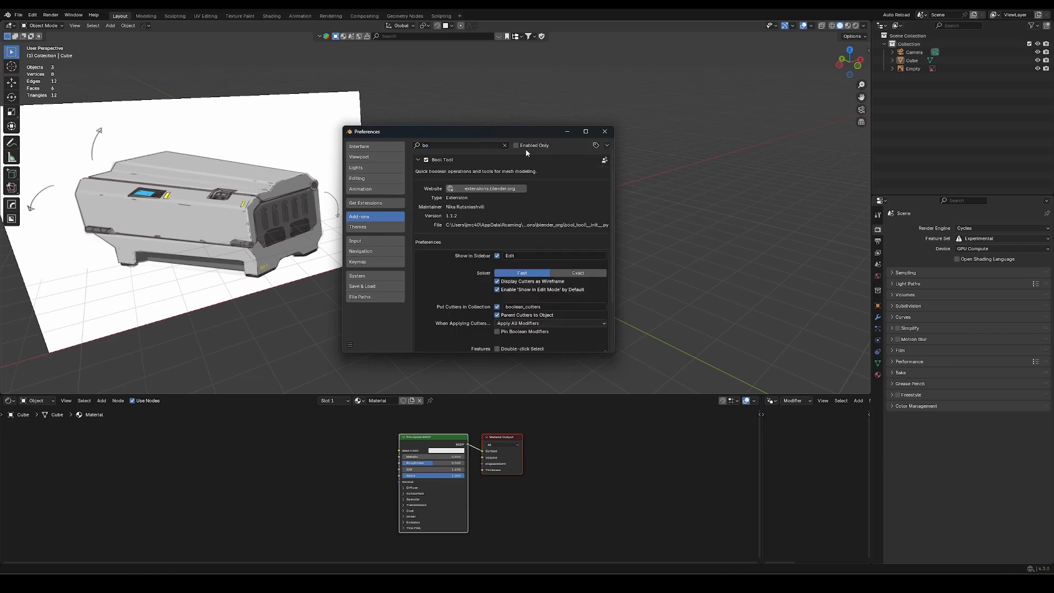
{"action": "left_click", "coordinate": [612, 134]}
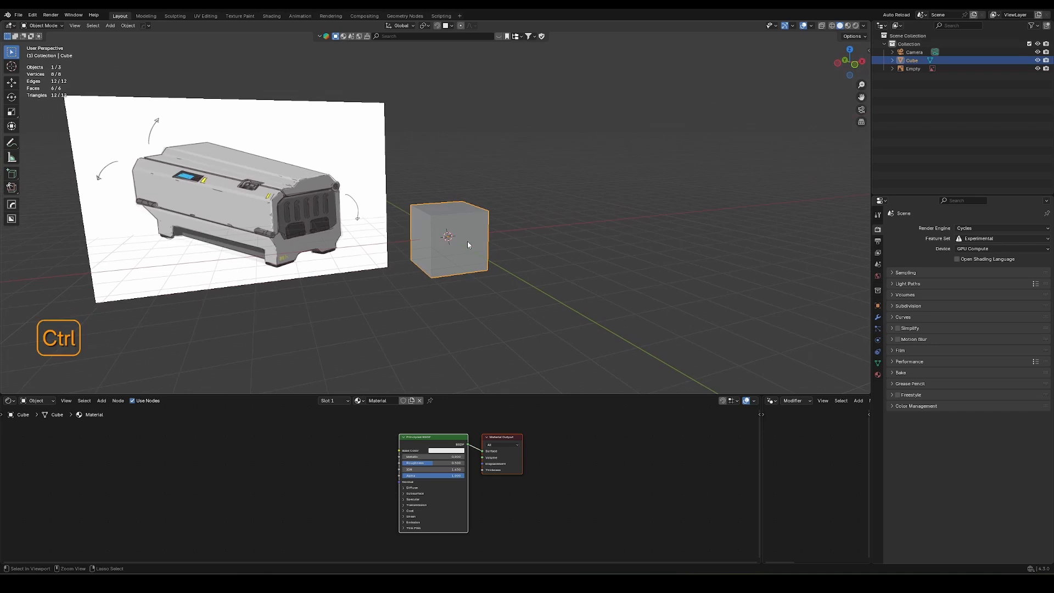
Move the default cube up 1 m along the Z axis
{"action": "middle_click_drag", "start_coordinate": [467, 242], "coordinate": [497, 232], "text": "ctrl"}
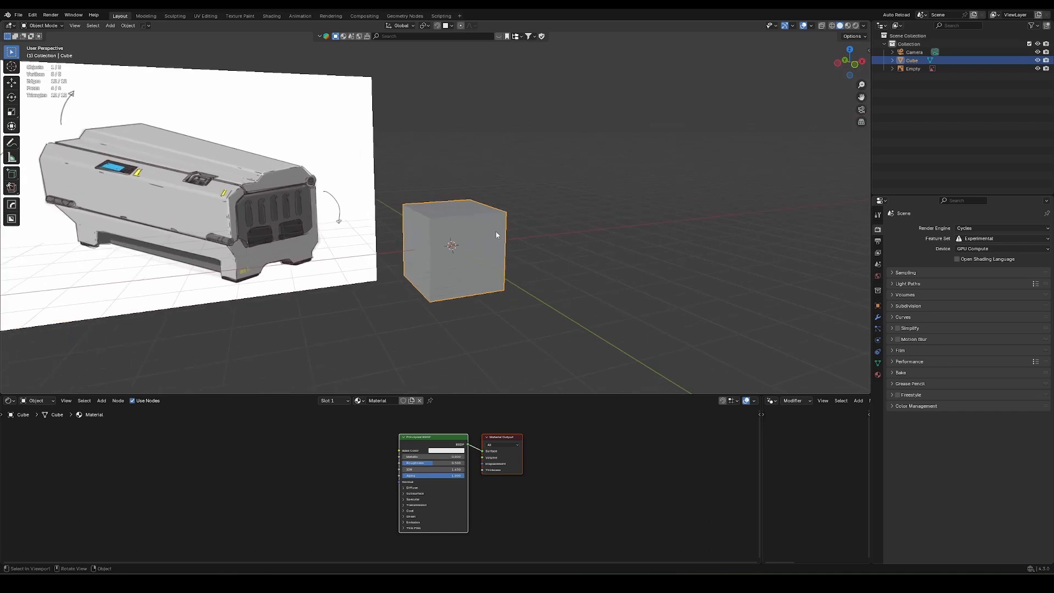
{"action": "key", "text": "g"}
{"action": "key", "text": "z"}
{"action": "key", "text": "KP_1"}
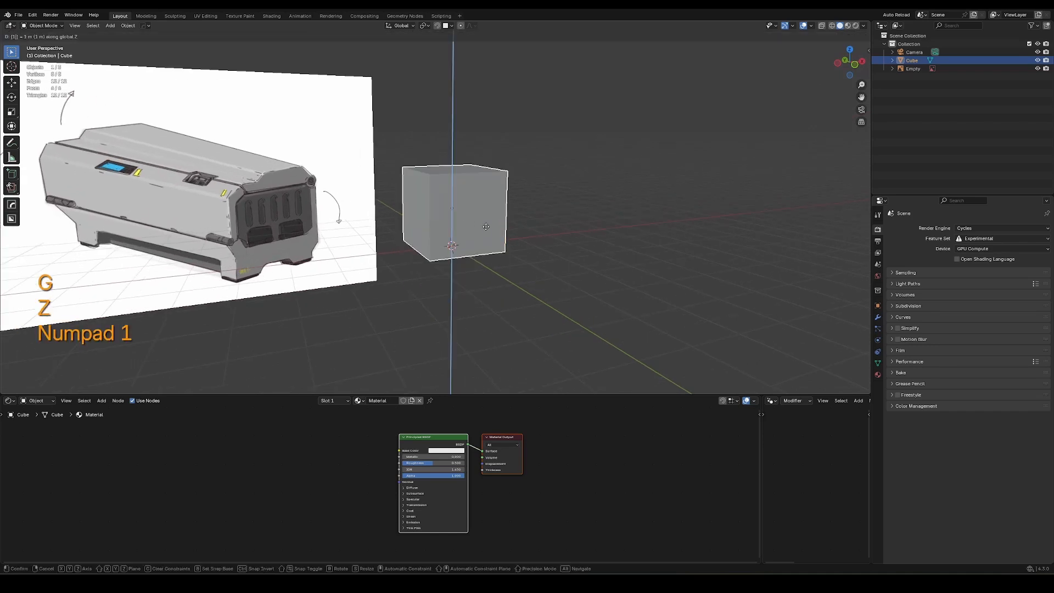
{"action": "key", "text": "KP_Enter"}
{"action": "middle_click_drag", "start_coordinate": [399, 180], "coordinate": [433, 219]}
Stretch the whole cube mesh in Edit Mode along the X axis to about 2.5 times its length
{"action": "key", "text": "Tab"}
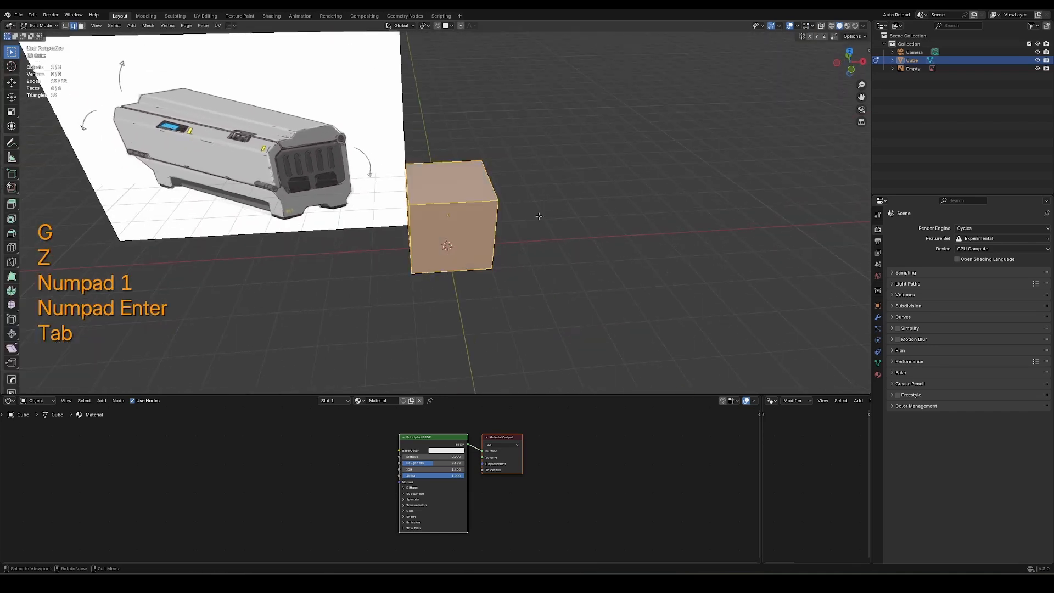
{"action": "key", "text": "a"}
{"action": "key", "text": "s"}
{"action": "key", "text": "x"}
{"action": "left_click", "coordinate": [627, 219]}
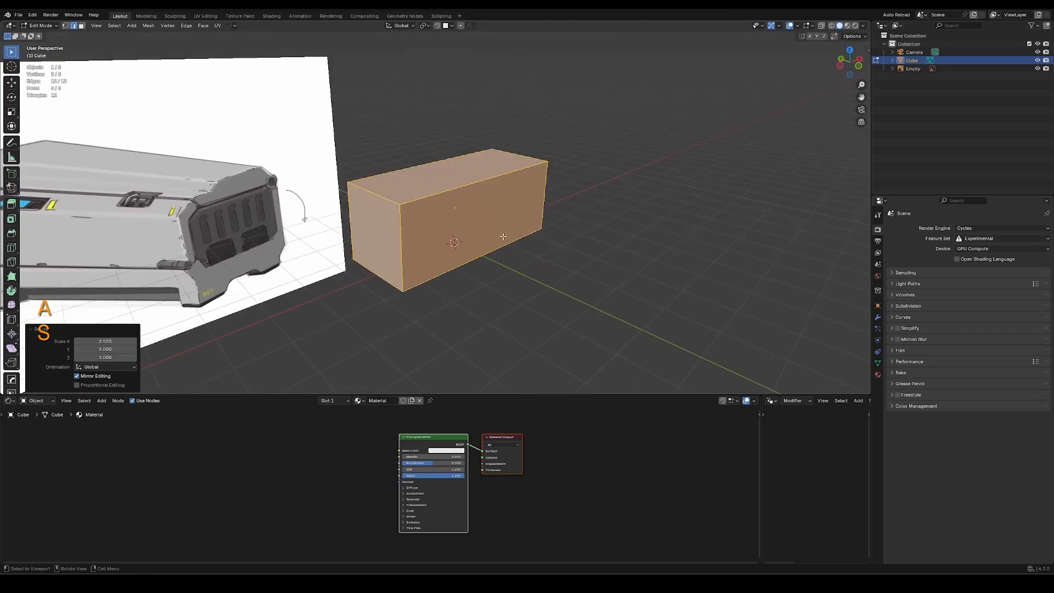
Subdivide the two short end edges of the block's top face to create a lengthwise edge
{"action": "middle_click_drag", "start_coordinate": [604, 220], "coordinate": [504, 212]}
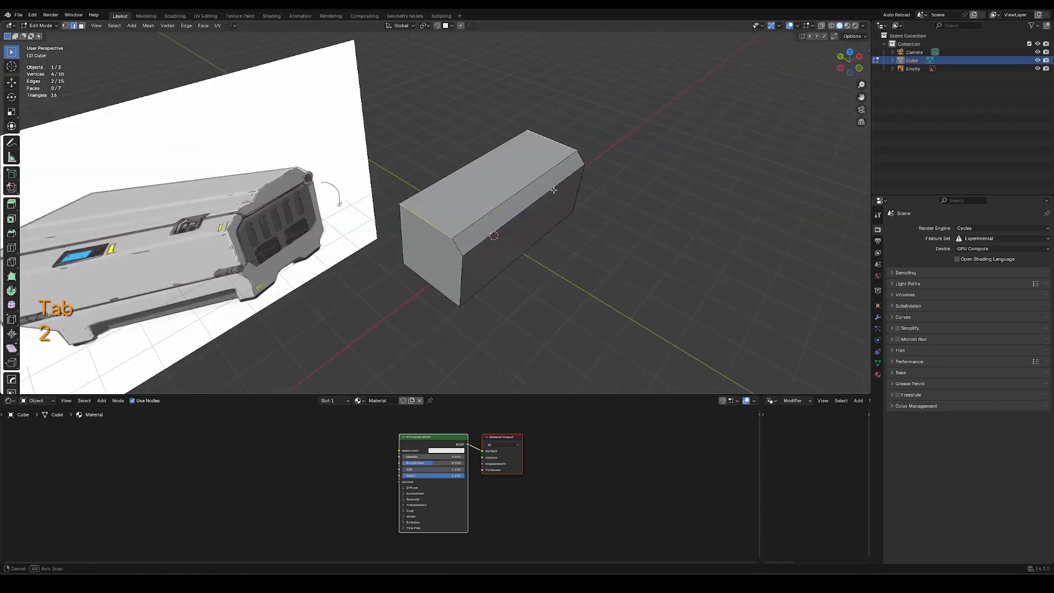
{"action": "right_click", "coordinate": [542, 194]}
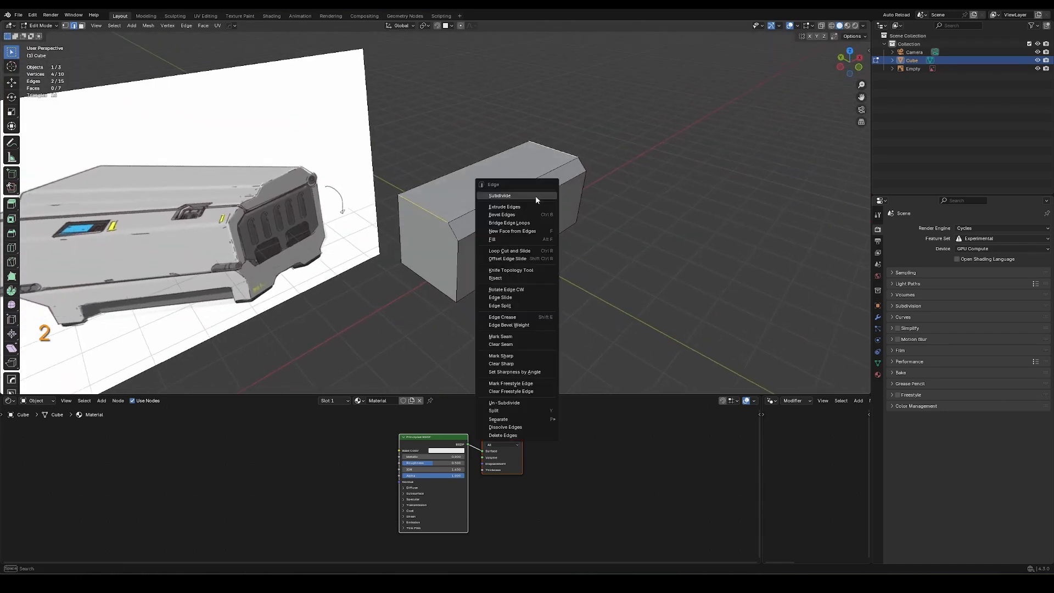
{"action": "left_click", "coordinate": [536, 196]}
Slide the new lengthwise edge about 0.11 m across the top face and bevel it into a strip
{"action": "left_click", "coordinate": [486, 180]}
{"action": "middle_click_drag", "start_coordinate": [483, 174], "coordinate": [509, 188]}
{"action": "key", "text": "g"}
{"action": "key", "text": "g"}
{"action": "left_click", "coordinate": [511, 197]}
{"action": "key", "text": "ctrl+b"}
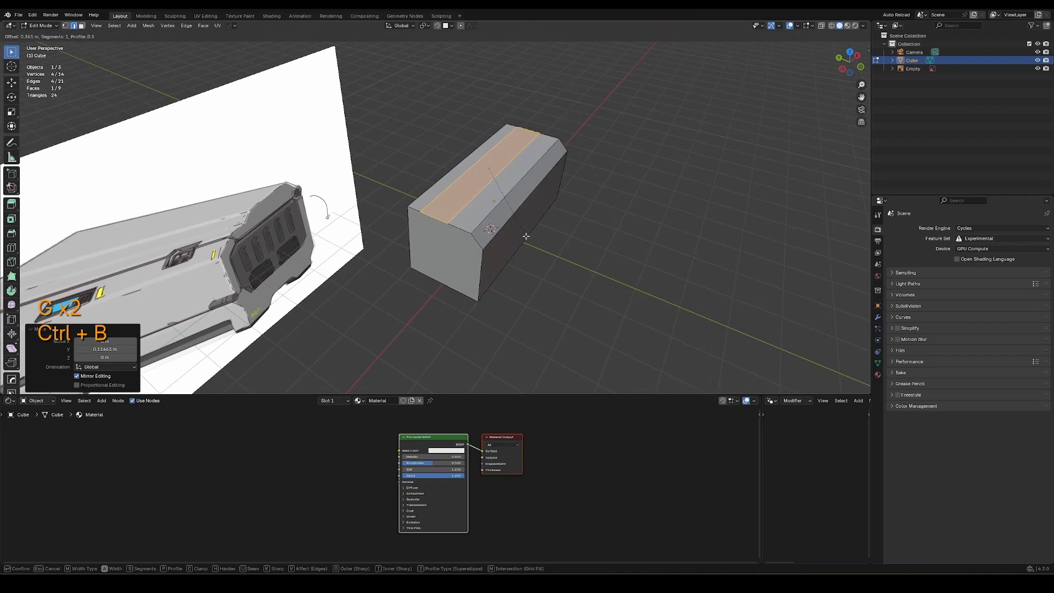
{"action": "left_click", "coordinate": [526, 237], "text": "shift"}
{"action": "left_click", "coordinate": [461, 179]}
{"action": "middle_click_drag", "start_coordinate": [461, 180], "coordinate": [525, 222], "text": "shift"}
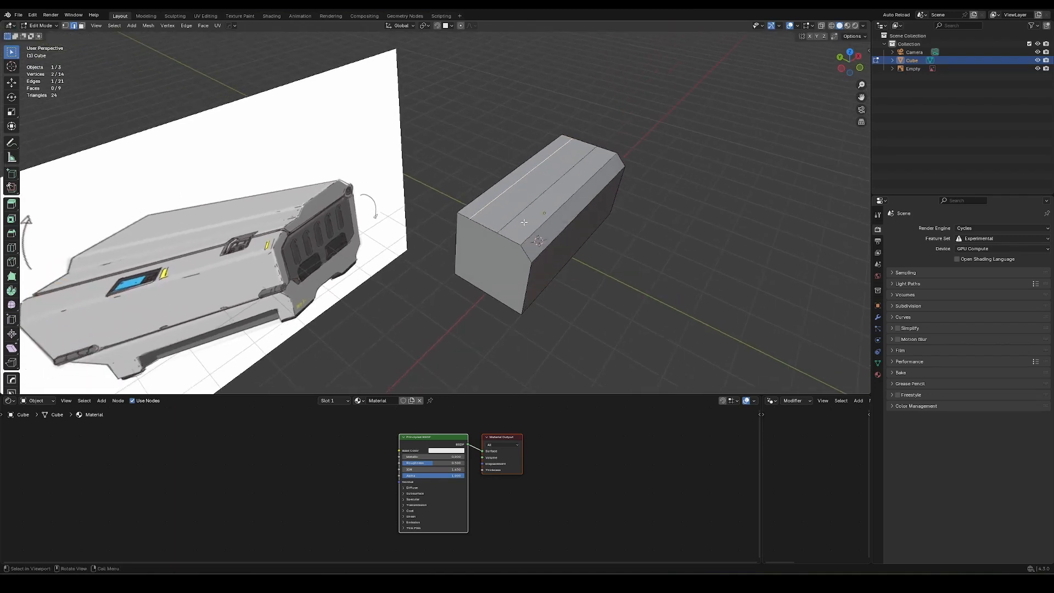
{"action": "left_click", "coordinate": [493, 276]}
{"action": "key", "text": "1"}
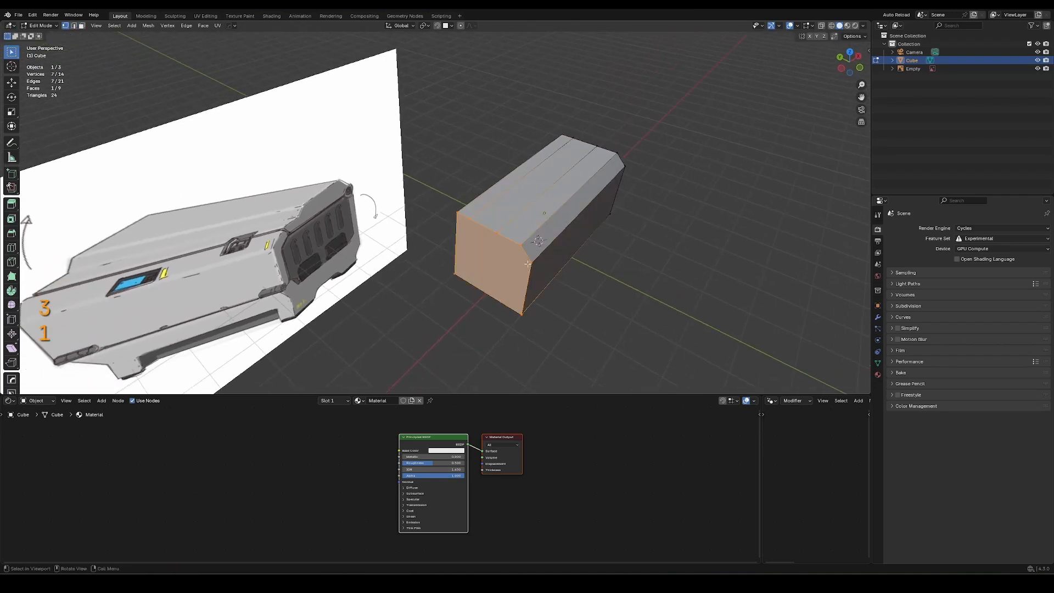
{"action": "middle_click_drag", "start_coordinate": [528, 264], "coordinate": [497, 250]}
{"action": "key", "text": "g"}
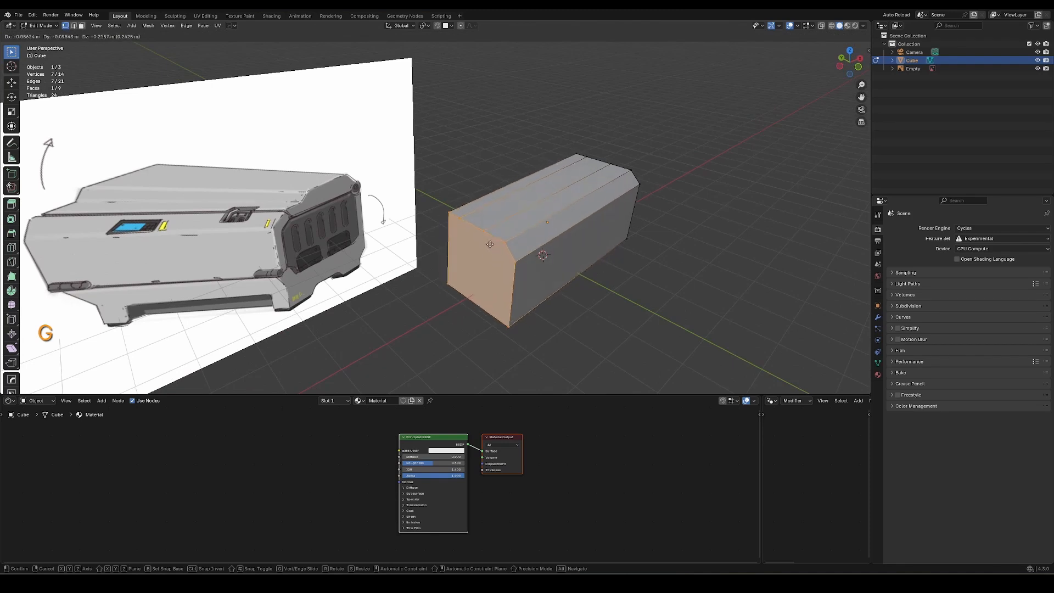
{"action": "key", "text": "Escape"}
Add a centred lengthwise loop cut to the block's top face and bevel it into a strip with about 0.24 m offset
{"action": "key", "text": "3"}
{"action": "left_click", "coordinate": [483, 213]}
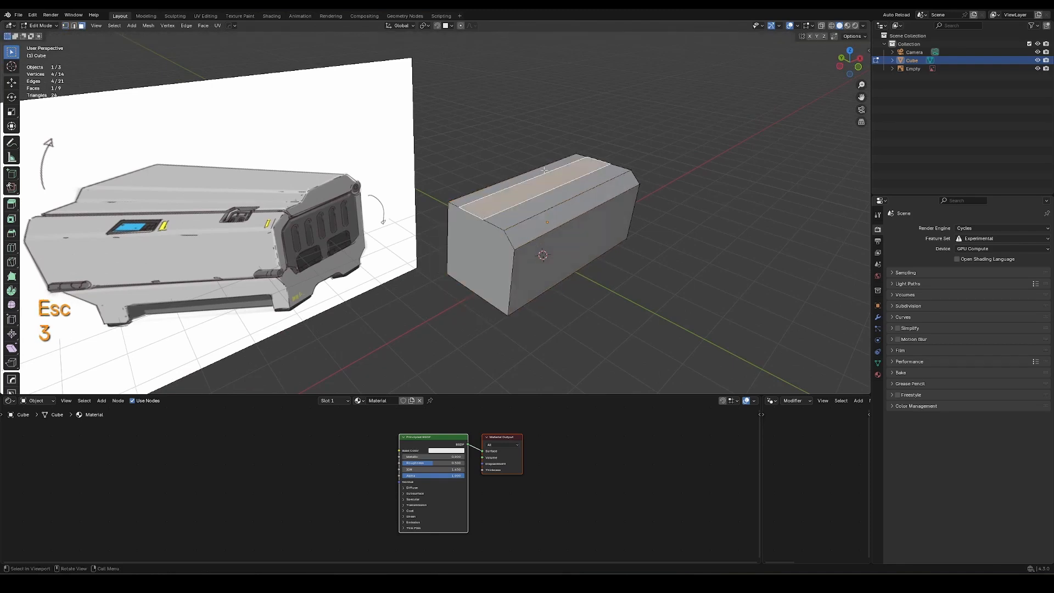
{"action": "middle_click_drag", "start_coordinate": [548, 206], "coordinate": [566, 232]}
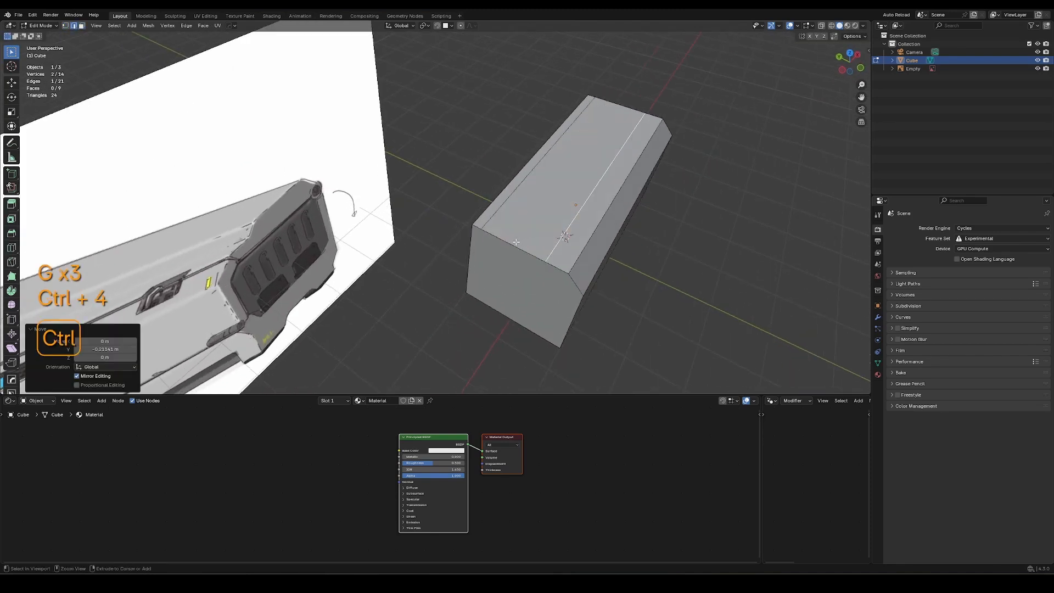
{"action": "middle_click_drag", "start_coordinate": [516, 242], "coordinate": [493, 242], "text": "shift"}
{"action": "key", "text": "ctrl+r"}
{"action": "left_click", "coordinate": [493, 242]}
{"action": "key", "text": "Escape"}
{"action": "key", "text": "ctrl+b"}
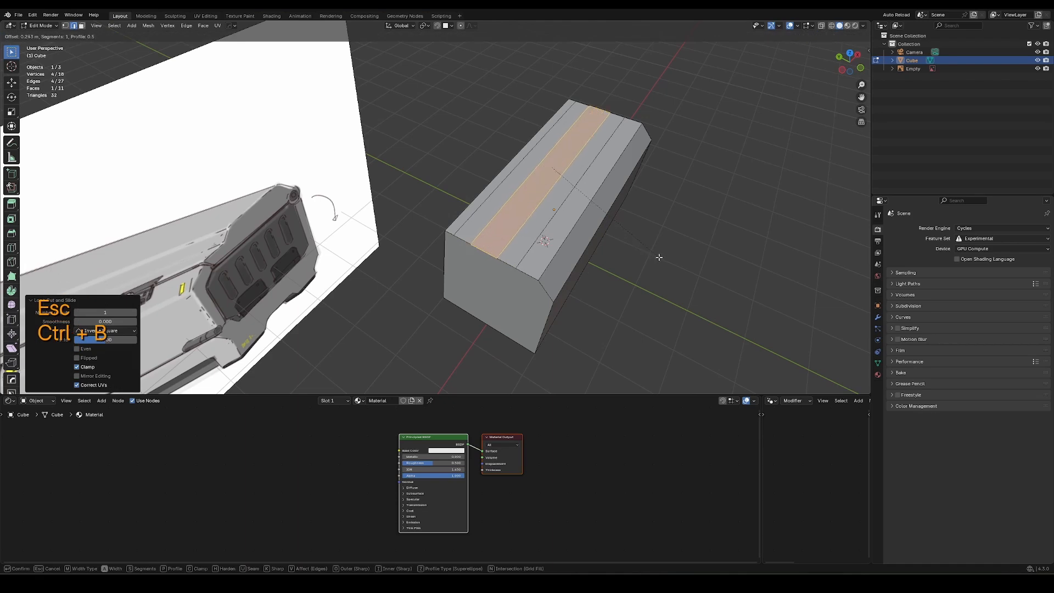
{"action": "left_click", "coordinate": [664, 261]}
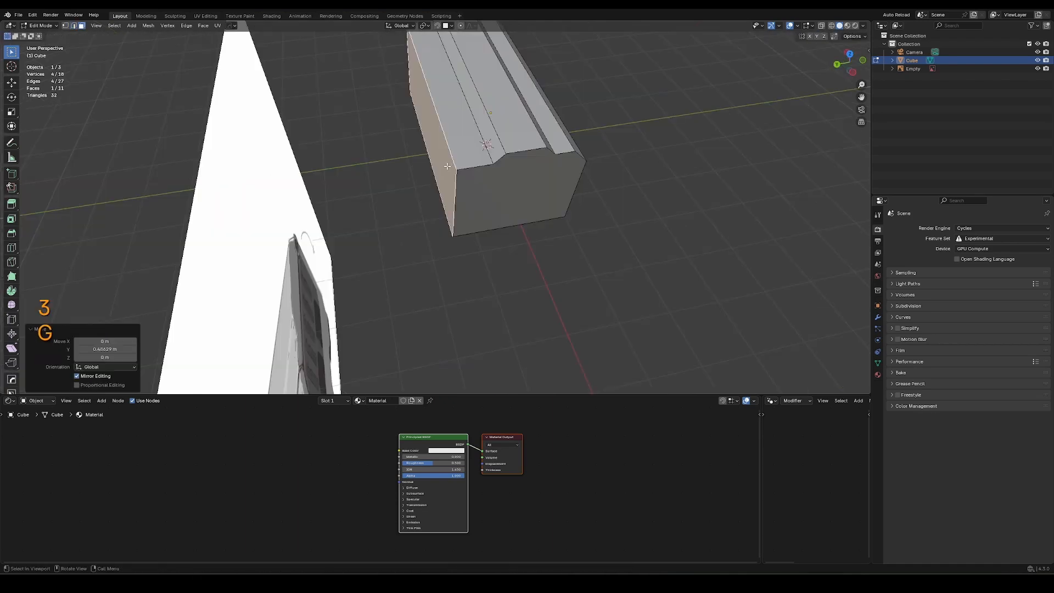
Move the block's long back face inward along the Y axis
{"action": "key", "text": "g"}
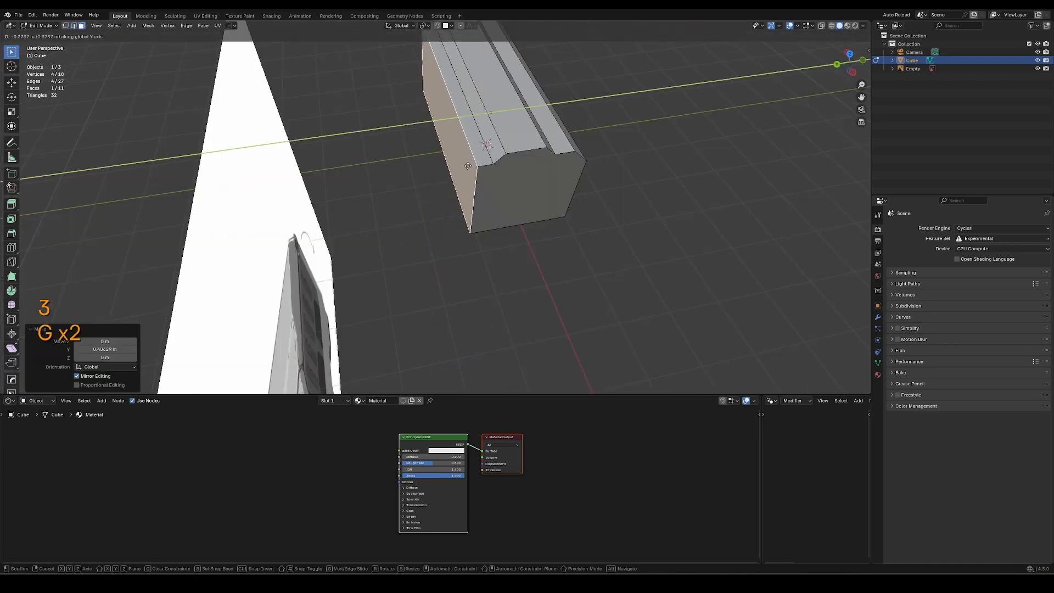
{"action": "key", "text": "2"}
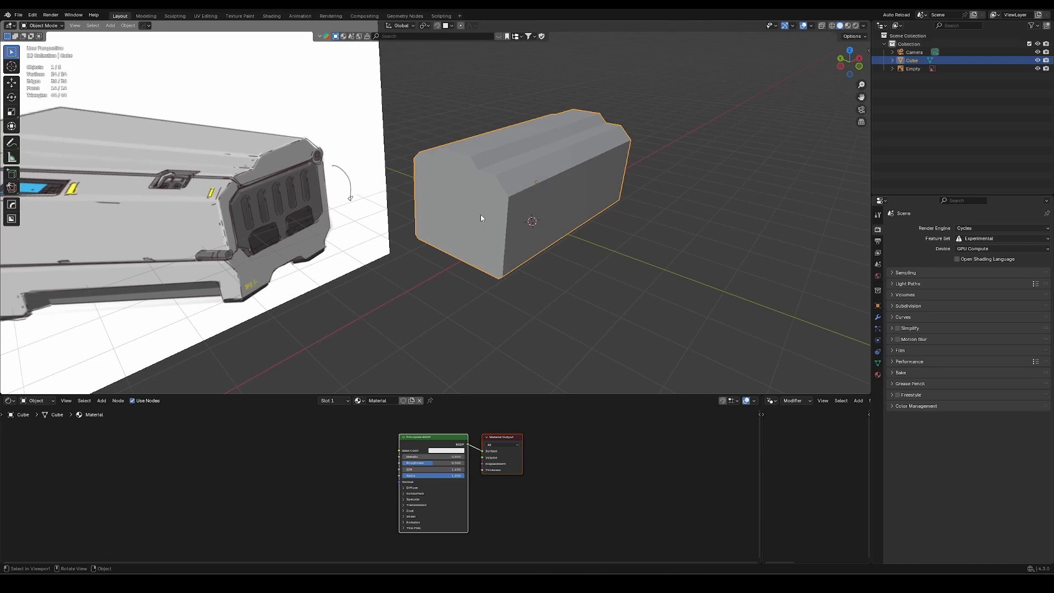
Add a cube object at the near end of the block and scale it uniformly to about half size
{"action": "middle_click_drag", "start_coordinate": [490, 257], "coordinate": [515, 225]}
{"action": "key", "text": "shift+a"}
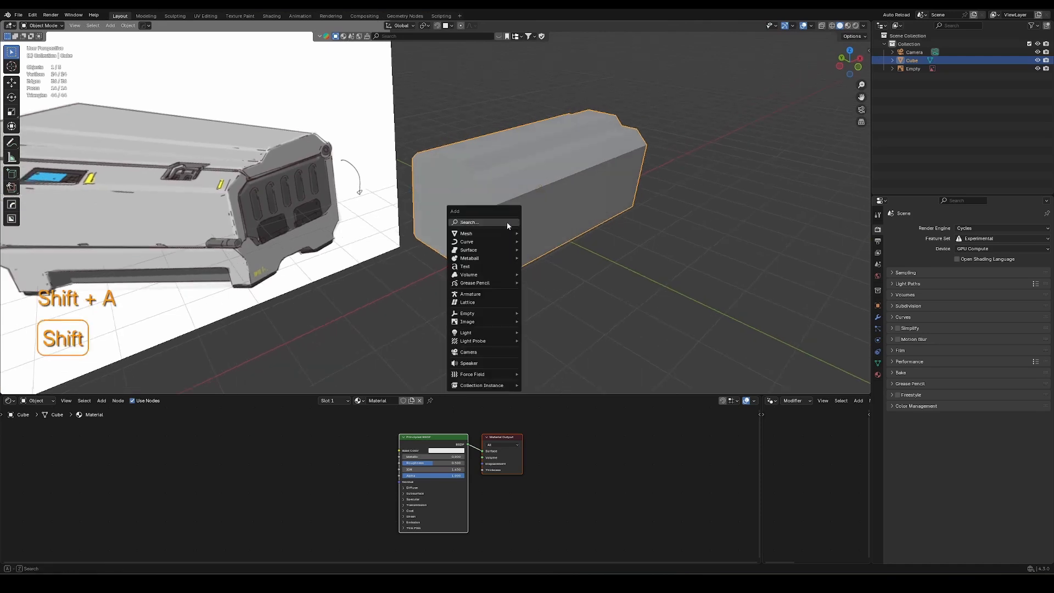
{"action": "left_click", "coordinate": [544, 246]}
{"action": "key", "text": "s"}
{"action": "left_click", "coordinate": [594, 215]}
{"action": "middle_click_drag", "start_coordinate": [523, 226], "coordinate": [506, 223]}
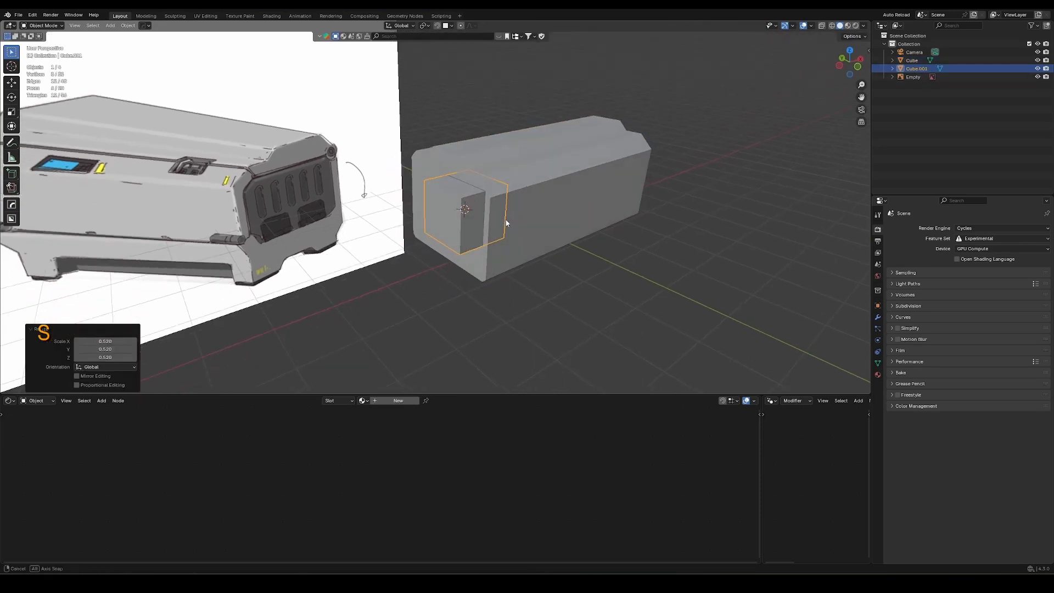
Lower the small cube about 0.23 m along the Z axis
{"action": "key", "text": "g"}
{"action": "key", "text": "z"}
{"action": "left_click", "coordinate": [485, 255]}
Enable Cavity in the viewport shading options
{"action": "left_click", "coordinate": [863, 26]}
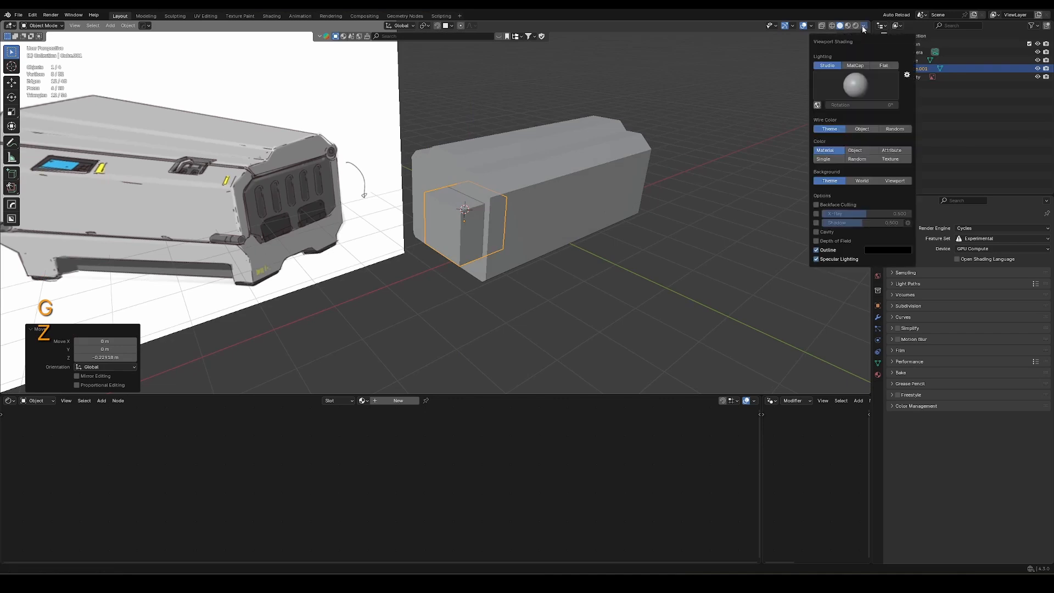
{"action": "left_click", "coordinate": [823, 232]}
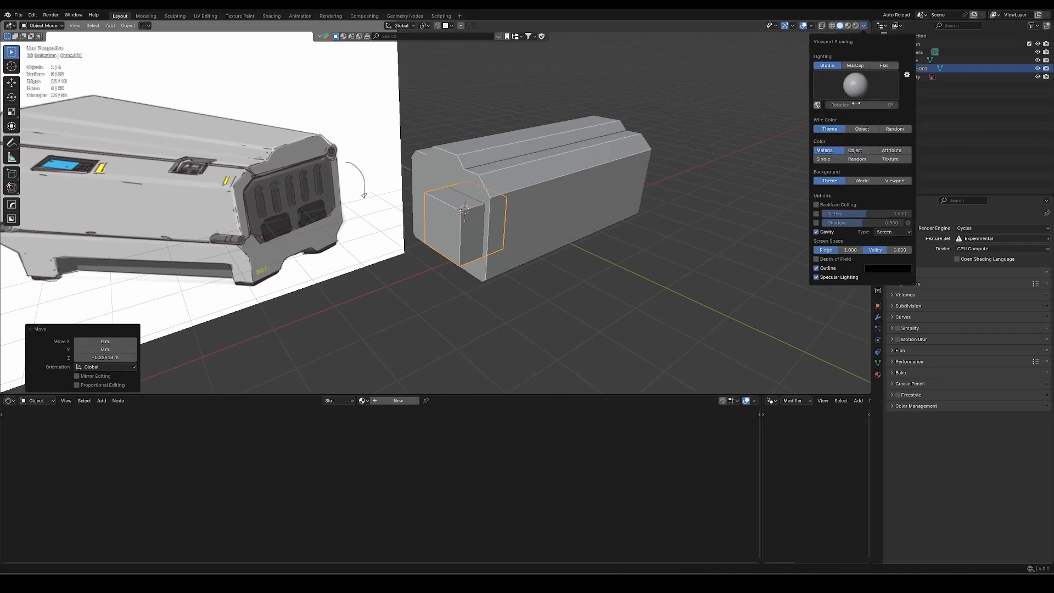
{"action": "left_click", "coordinate": [548, 283]}
Slice the block with the small cube using a Boolean slice and move the cutter to the block's lower near corner
{"action": "mouse_move", "coordinate": [515, 215]}
{"action": "middle_mouse_down"}
{"action": "mouse_move", "coordinate": [492, 222]}
{"action": "mouse_move", "coordinate": [495, 210]}
{"action": "middle_mouse_up"}
{"action": "middle_click_drag", "start_coordinate": [495, 210], "coordinate": [509, 207], "text": "shift"}
{"action": "scroll", "coordinate": [509, 207], "scroll_direction": "down", "scroll_amount": 2}
{"action": "left_click", "coordinate": [468, 233]}
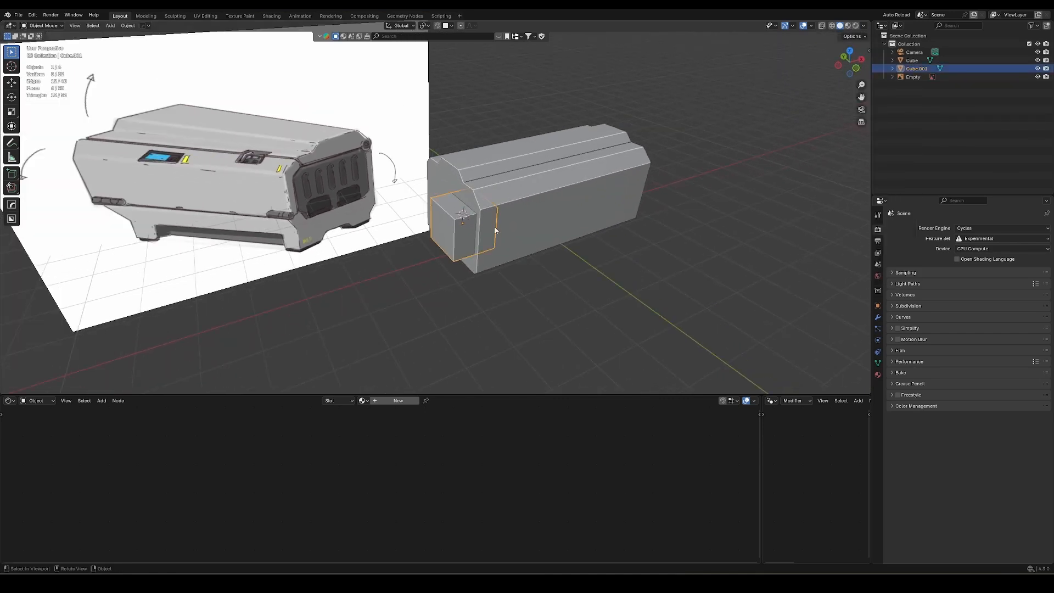
{"action": "left_click", "coordinate": [545, 211], "text": "shift"}
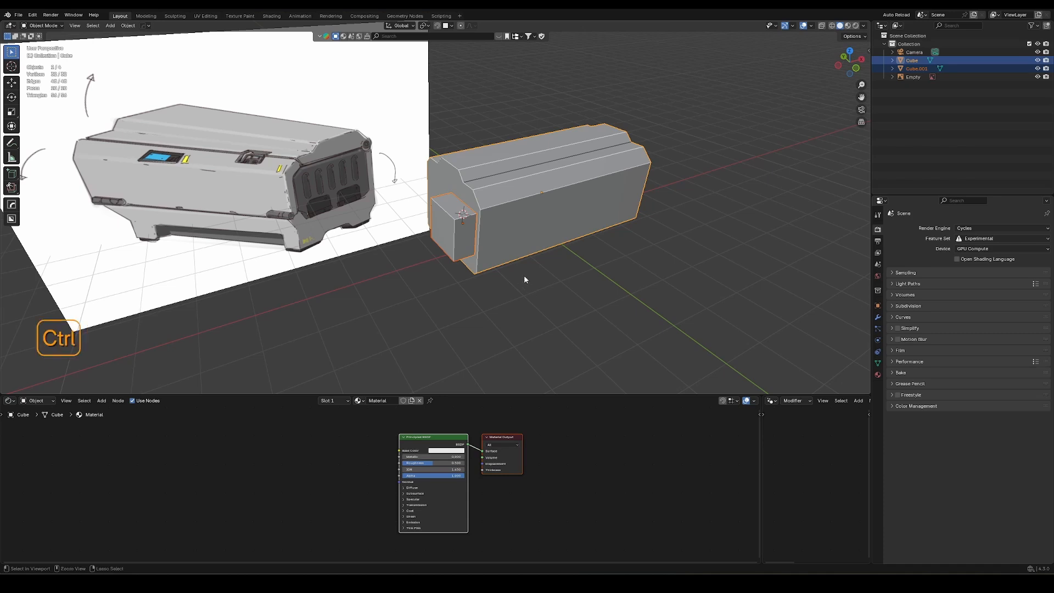
{"action": "key", "text": "ctrl+KP_Divide"}
{"action": "key", "text": "g"}
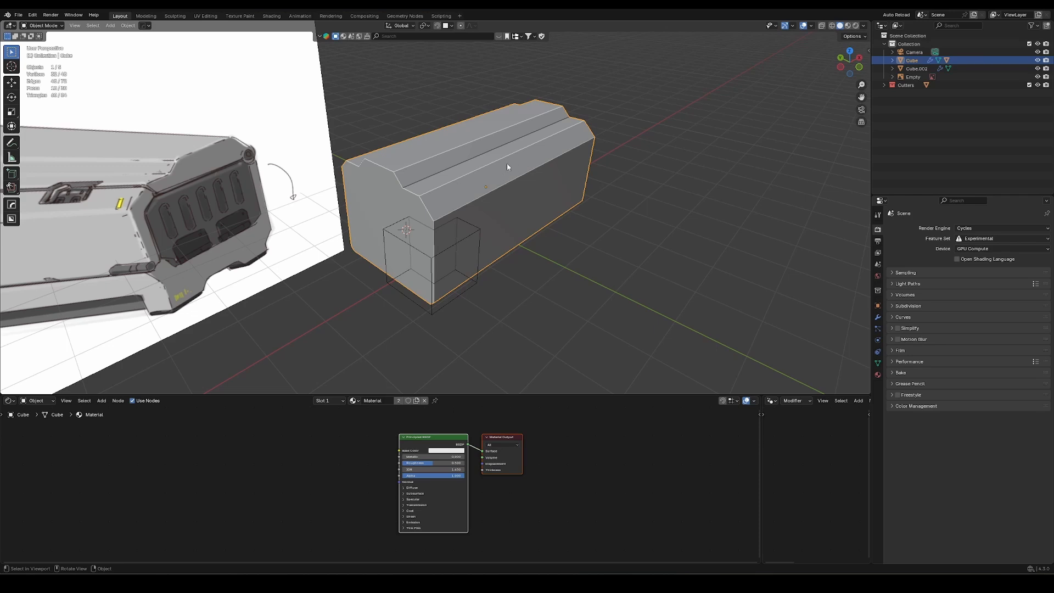
{"action": "key", "text": "g"}
{"action": "key", "text": "Escape"}
{"action": "left_click", "coordinate": [436, 240]}
{"action": "key", "text": "g"}
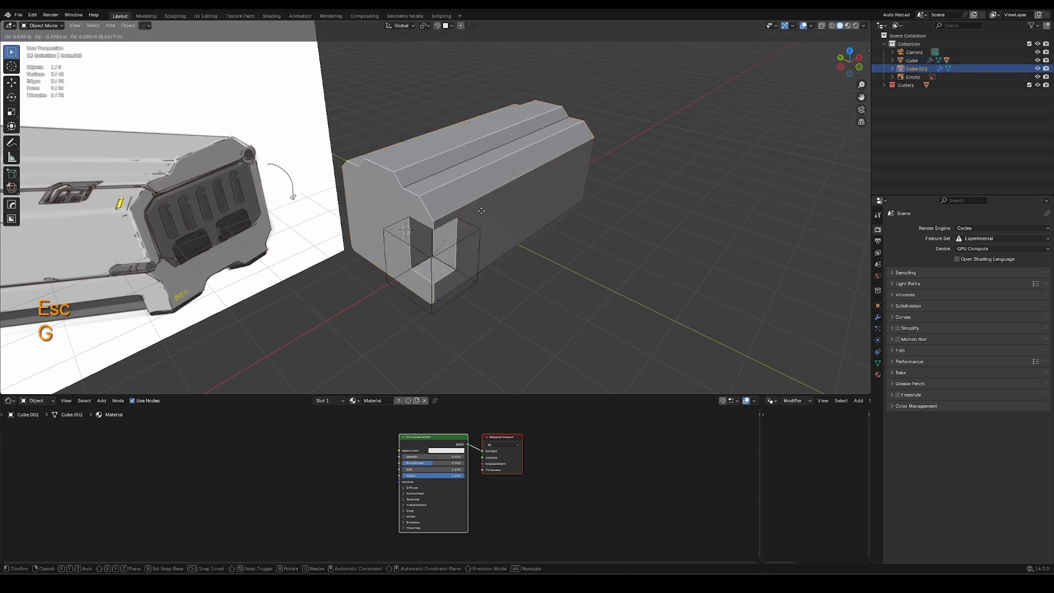
{"action": "key", "text": "Escape"}
Add another cube on the block's long front side, resize it and move it so it overlaps the far end
{"action": "key", "text": "shift+a"}
{"action": "left_click", "coordinate": [571, 192]}
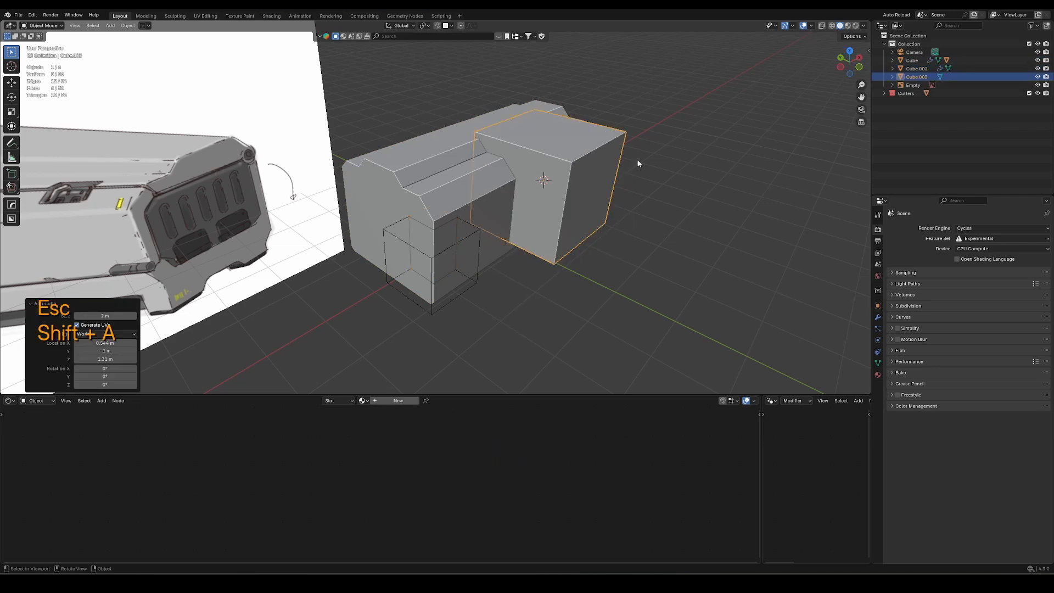
{"action": "key", "text": "s"}
{"action": "left_click", "coordinate": [603, 175]}
{"action": "key", "text": "g"}
{"action": "middle_click_drag", "start_coordinate": [525, 202], "coordinate": [469, 214], "text": "shift"}
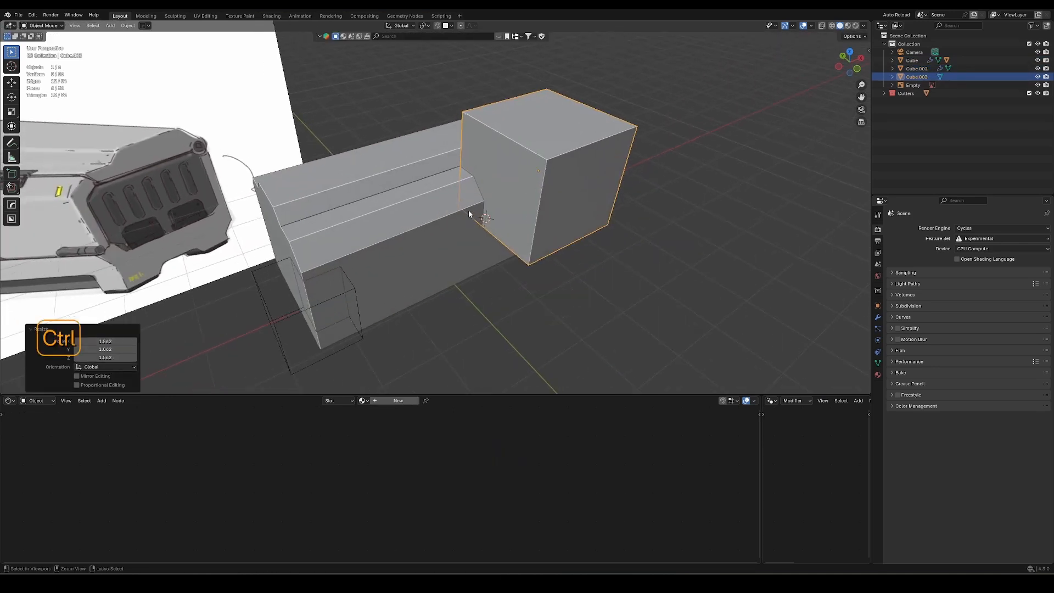
Subtract the large cube from the block with a non-destructive Boolean difference
{"action": "left_click", "coordinate": [388, 254]}
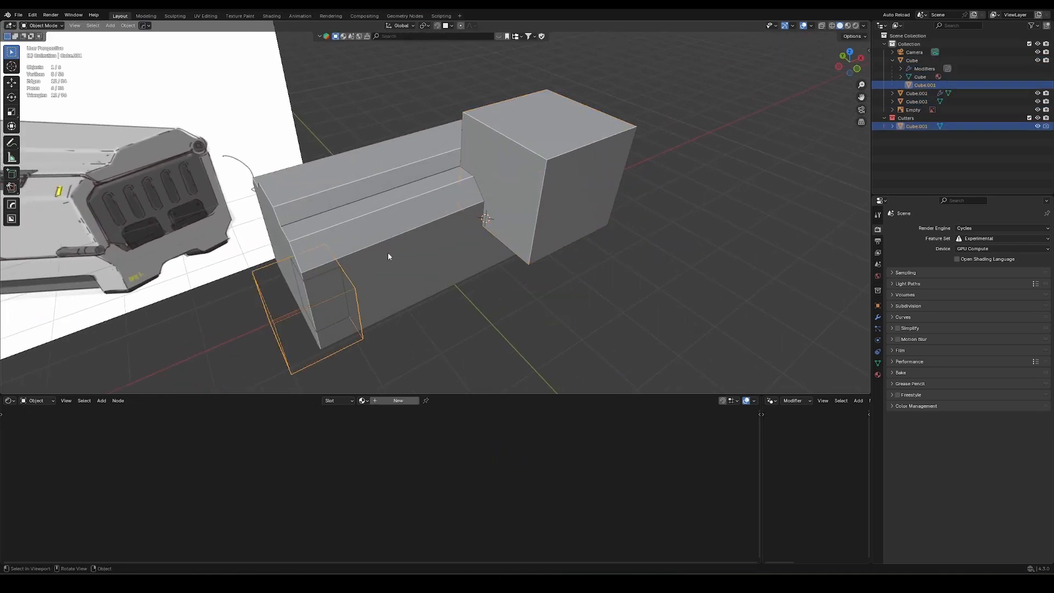
{"action": "left_click", "coordinate": [878, 318]}
{"action": "left_click", "coordinate": [527, 208], "text": "shift"}
{"action": "left_click", "coordinate": [457, 249], "text": "shift"}
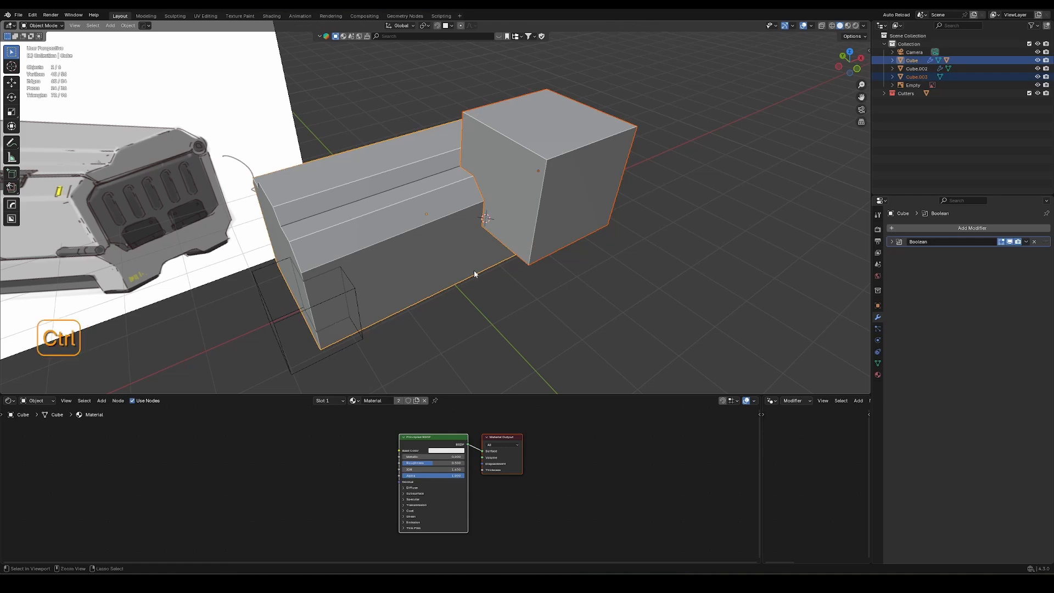
{"action": "key", "text": "ctrl+KP_Subtract"}
Move the large cutter cube about 0.29 m in the negative X direction
{"action": "middle_click_drag", "start_coordinate": [474, 271], "coordinate": [569, 172]}
{"action": "key", "text": "g"}
{"action": "left_click", "coordinate": [539, 186]}
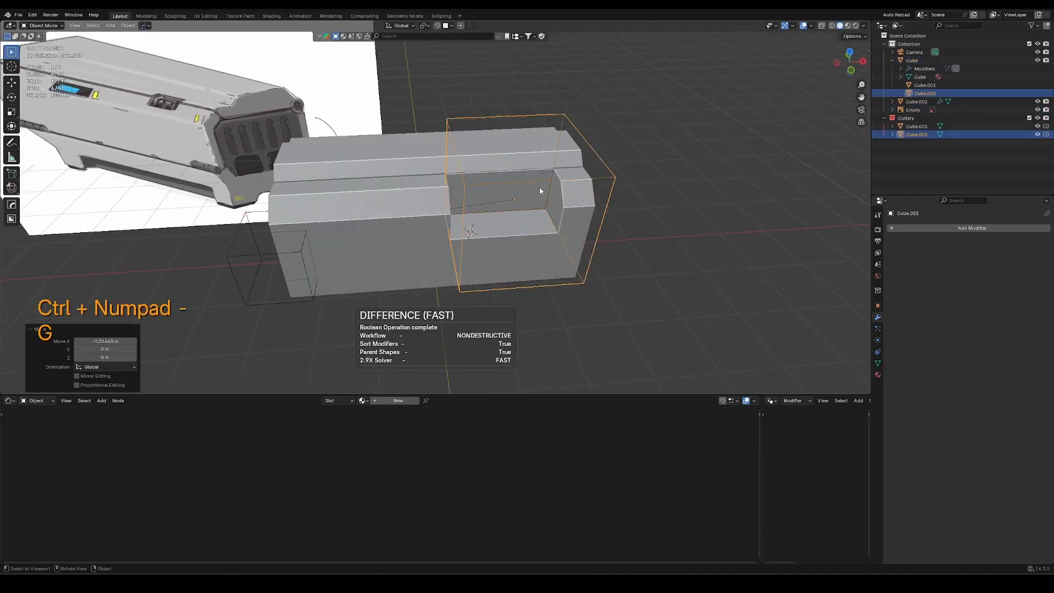
Slide the large cutter cube across the horizontal XY plane to shift the difference cut
{"action": "key", "text": "g"}
{"action": "key", "text": "shift+z"}
{"action": "left_click", "coordinate": [497, 216]}
Delete the large cutter cube and remove its leftover second Boolean modifier from the block
{"action": "mouse_move", "coordinate": [497, 216]}
{"action": "middle_mouse_down"}
{"action": "mouse_move", "coordinate": [587, 187]}
{"action": "mouse_move", "coordinate": [571, 218]}
{"action": "mouse_move", "coordinate": [502, 204]}
{"action": "middle_mouse_up"}
{"action": "key", "text": "x"}
{"action": "left_click", "coordinate": [502, 204]}
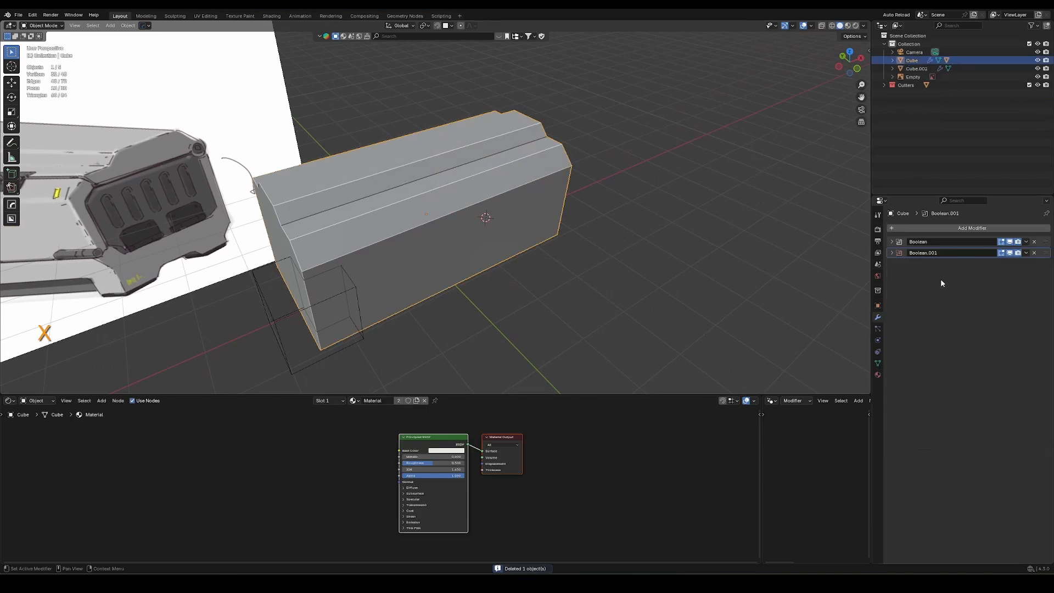
{"action": "middle_click_drag", "start_coordinate": [745, 239], "coordinate": [814, 204], "text": "shift"}
{"action": "left_click", "coordinate": [390, 243]}
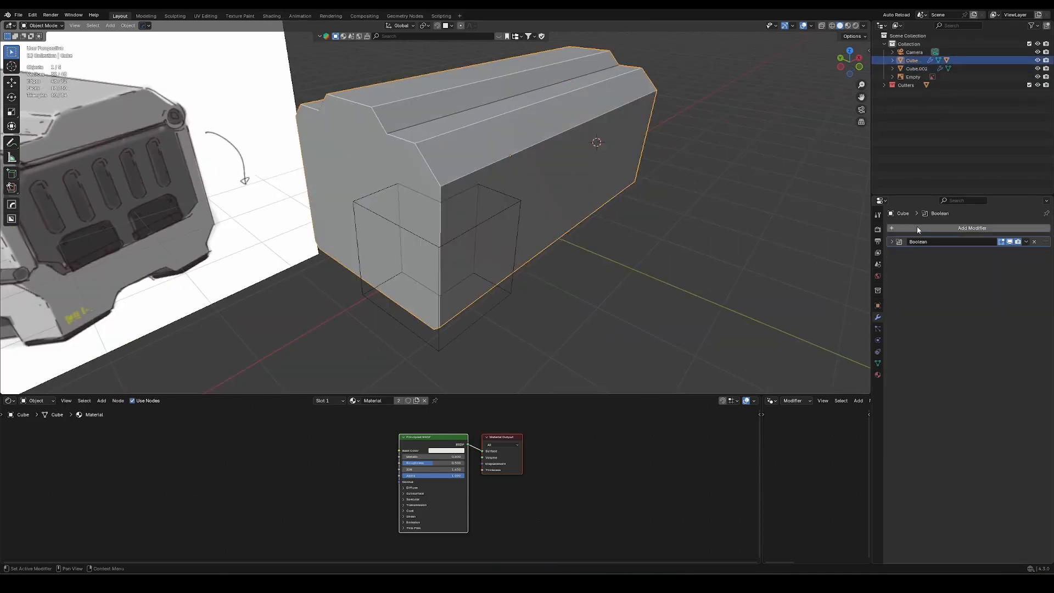
Add a Bevel modifier with an amount of about 0.02 m to the block, followed by a Weighted Normal modifier
{"action": "left_click", "coordinate": [918, 230]}
{"action": "type", "text": "bevel"}
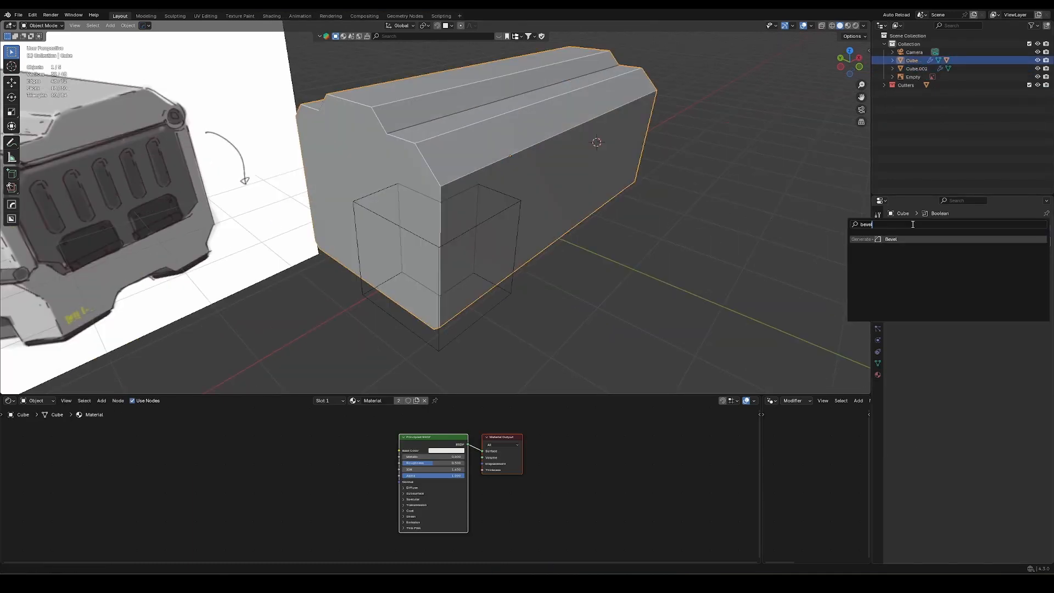
{"action": "key", "text": "Return"}
{"action": "left_click_drag", "start_coordinate": [985, 284], "coordinate": [976, 283], "text": "shift"}
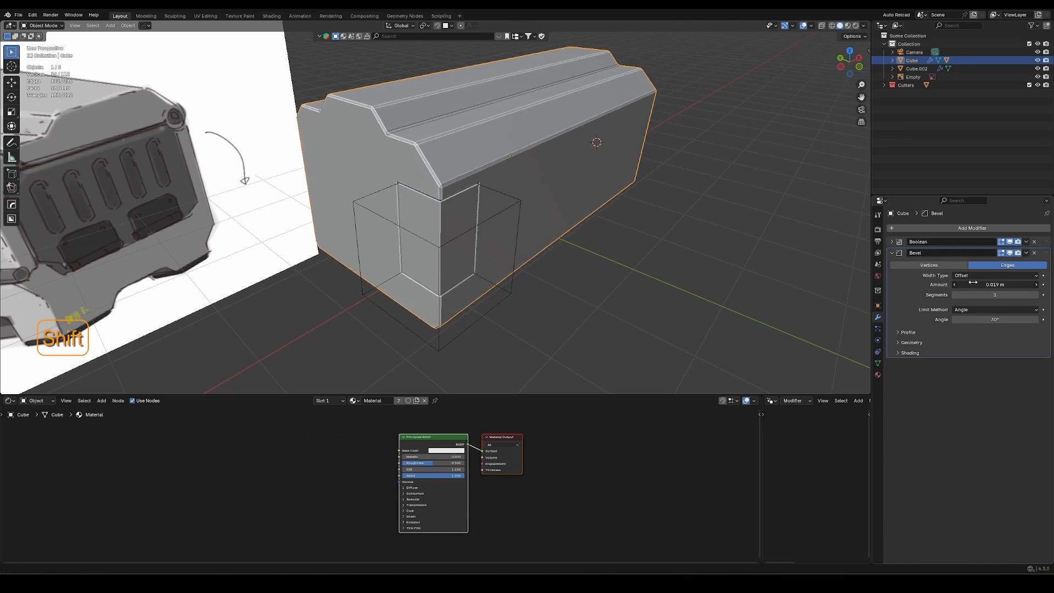
{"action": "left_click", "coordinate": [914, 230]}
{"action": "left_click", "coordinate": [967, 302]}
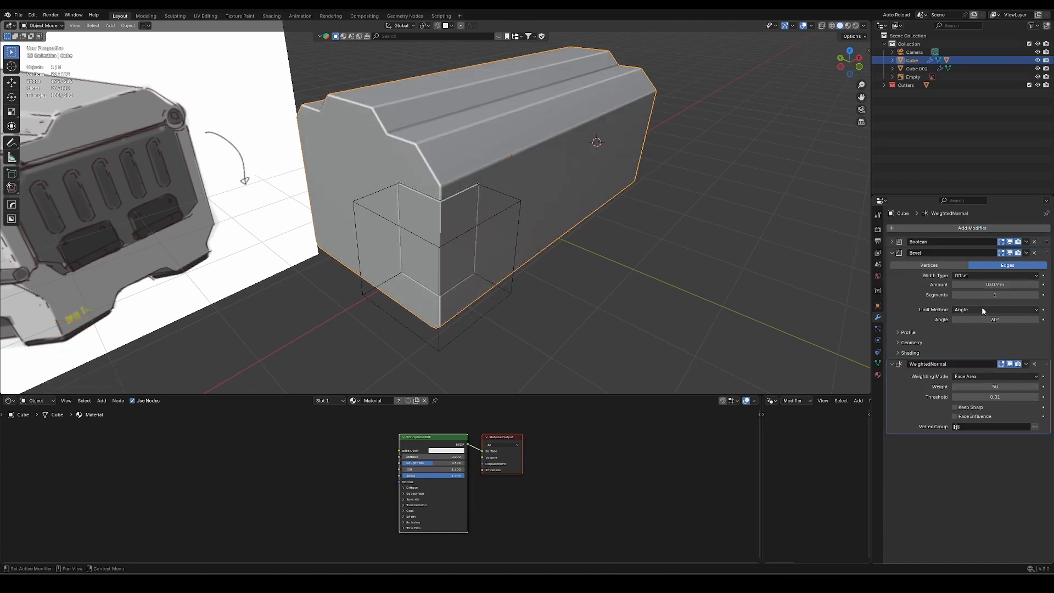
Examine the bevelled edges and shading on the block's near end with the wireframe overlay toggled
{"action": "middle_click_drag", "start_coordinate": [541, 200], "coordinate": [493, 235]}
{"action": "key", "text": "alt+a"}
{"action": "left_click", "coordinate": [809, 26]}
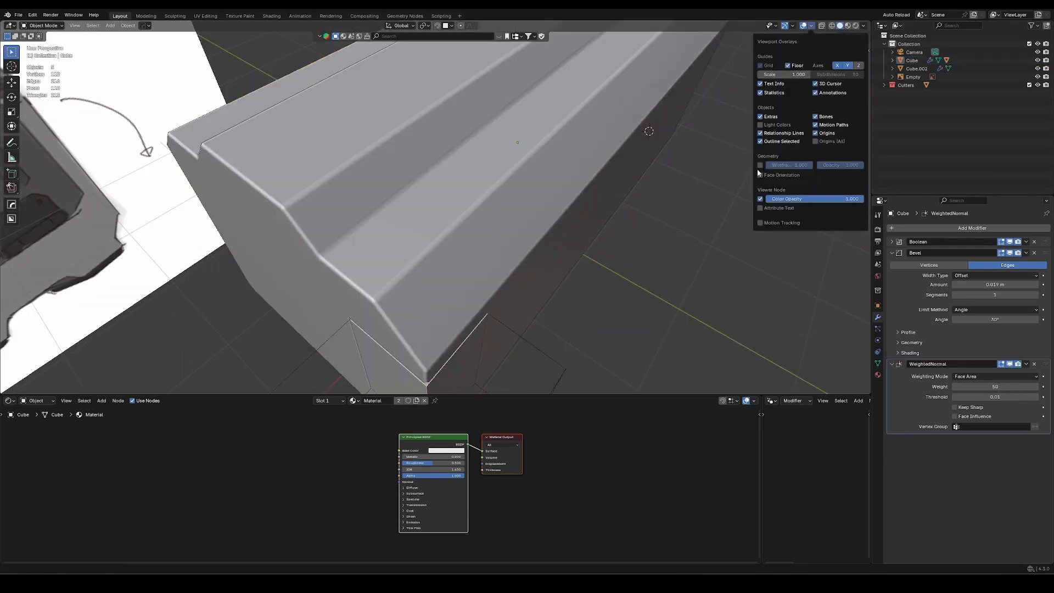
{"action": "left_click", "coordinate": [760, 166]}
{"action": "left_click", "coordinate": [496, 281]}
{"action": "middle_click_drag", "start_coordinate": [496, 282], "coordinate": [501, 244]}
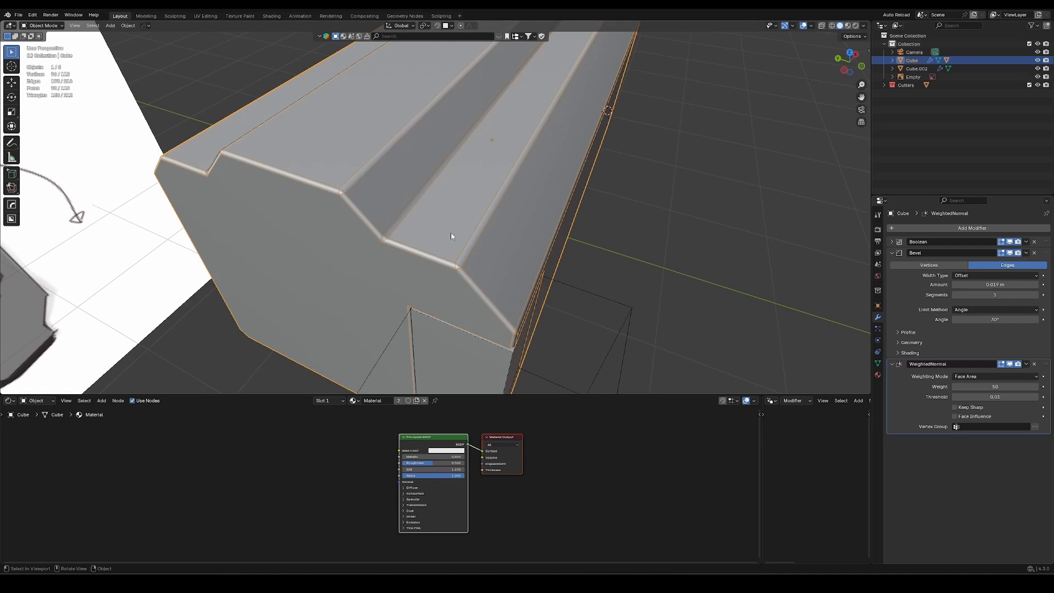
{"action": "scroll", "coordinate": [451, 233], "scroll_direction": "down", "scroll_amount": 2}
{"action": "middle_click_drag", "start_coordinate": [430, 270], "coordinate": [539, 255], "text": "shift"}
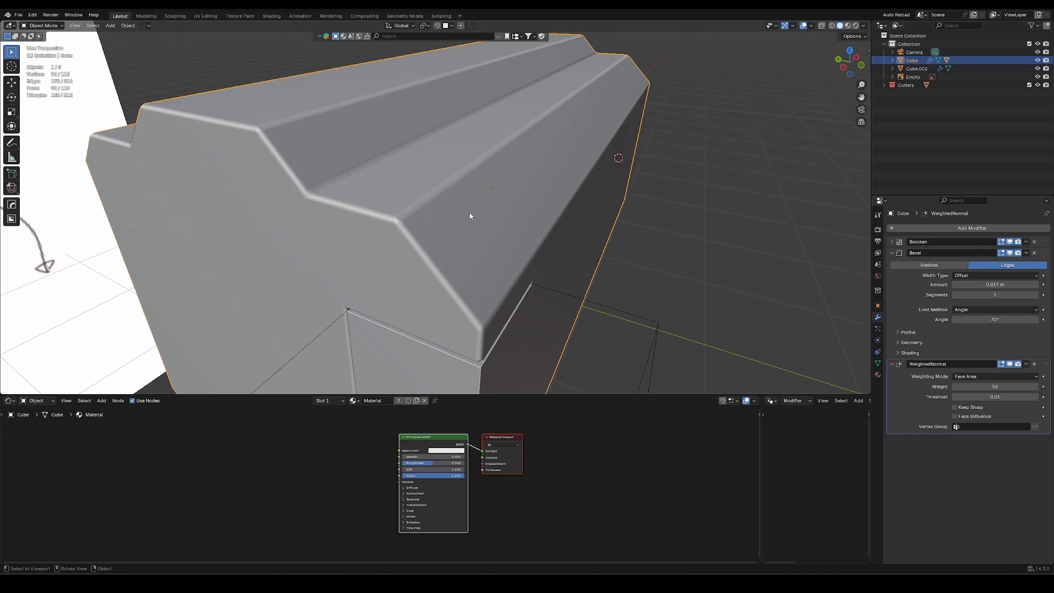
{"action": "middle_click_drag", "start_coordinate": [446, 216], "coordinate": [440, 255]}
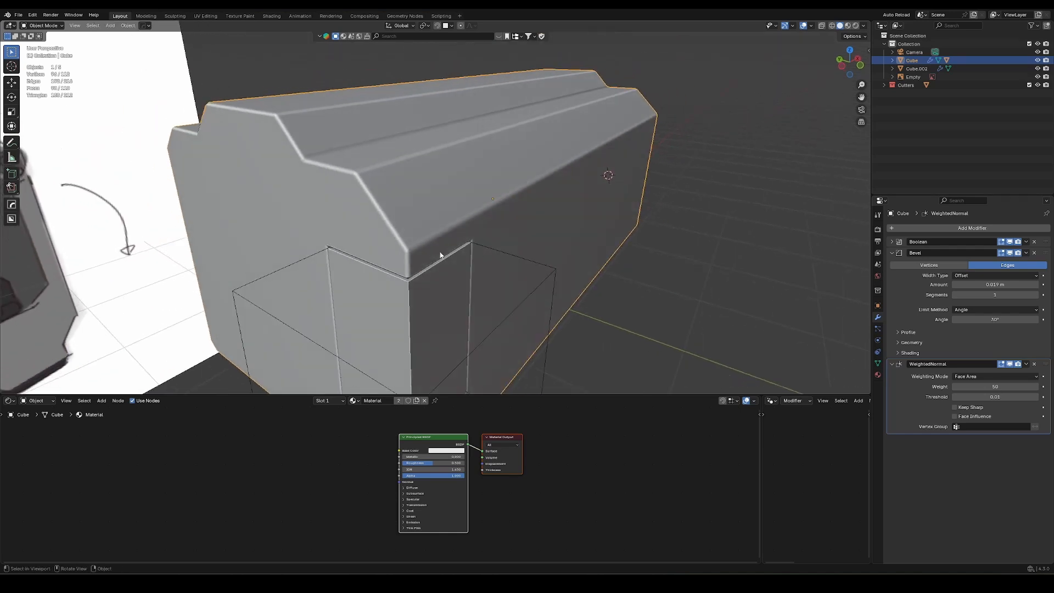
{"action": "middle_click_drag", "start_coordinate": [531, 184], "coordinate": [470, 249]}
{"action": "key", "text": "ctrl+shift+w"}
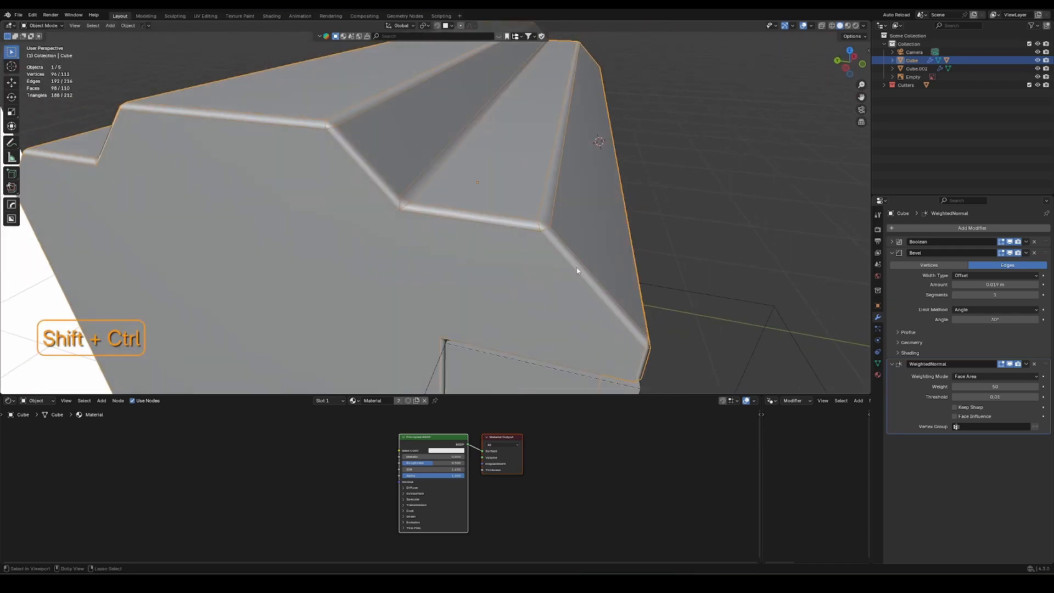
Delete the small cutter cube with its sliced corner piece and remove the remaining Boolean modifier from the block
{"action": "middle_click_drag", "start_coordinate": [550, 250], "coordinate": [520, 311], "text": "ctrl"}
{"action": "key", "text": "x"}
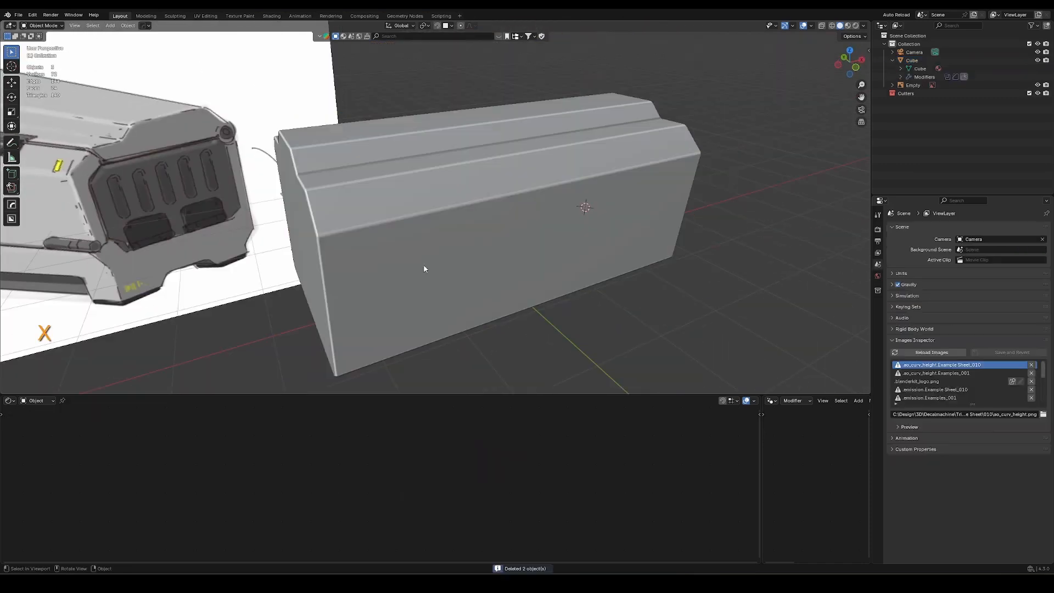
{"action": "left_click", "coordinate": [423, 265]}
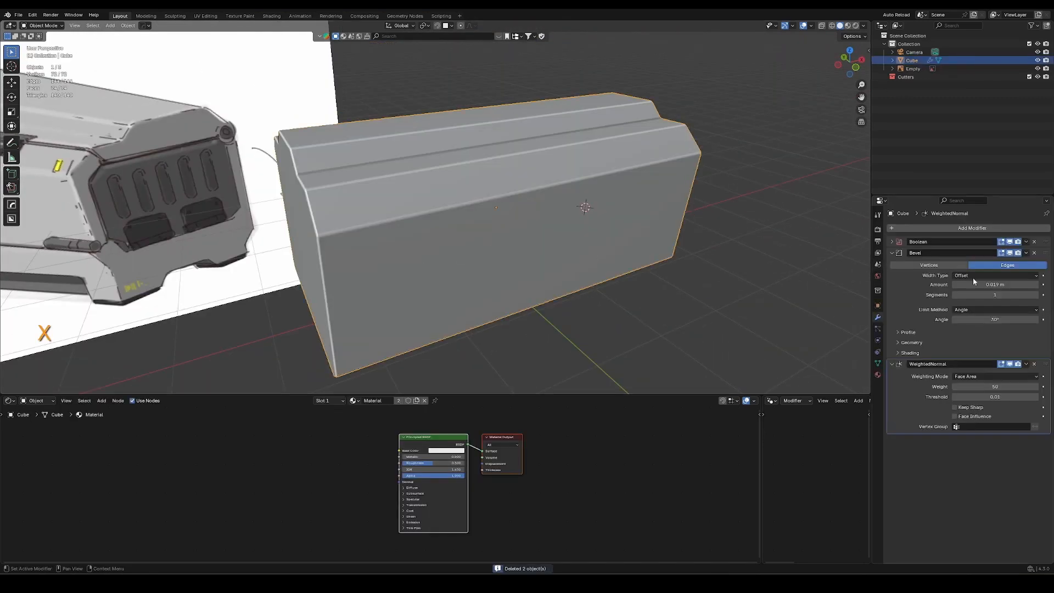
{"action": "left_click", "coordinate": [1034, 242]}
Add a cube at the 3D cursor on the block's near front corner, scale it down and slice the block with it
{"action": "middle_click_drag", "start_coordinate": [384, 252], "coordinate": [452, 217], "text": "shift"}
{"action": "right_click", "coordinate": [450, 217], "text": "shift"}
{"action": "key", "text": "shift+a"}
{"action": "key", "text": "shift+a"}
{"action": "left_click", "coordinate": [496, 223]}
{"action": "key", "text": "s"}
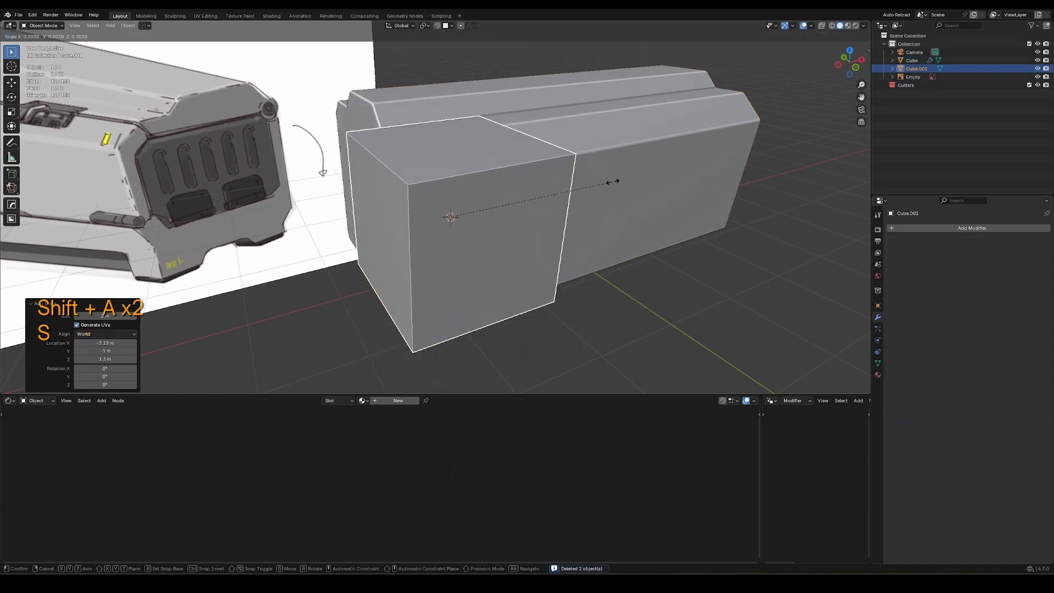
{"action": "left_click", "coordinate": [585, 213]}
{"action": "left_click", "coordinate": [585, 213], "text": "shift"}
{"action": "key", "text": "ctrl+KP_Divide"}
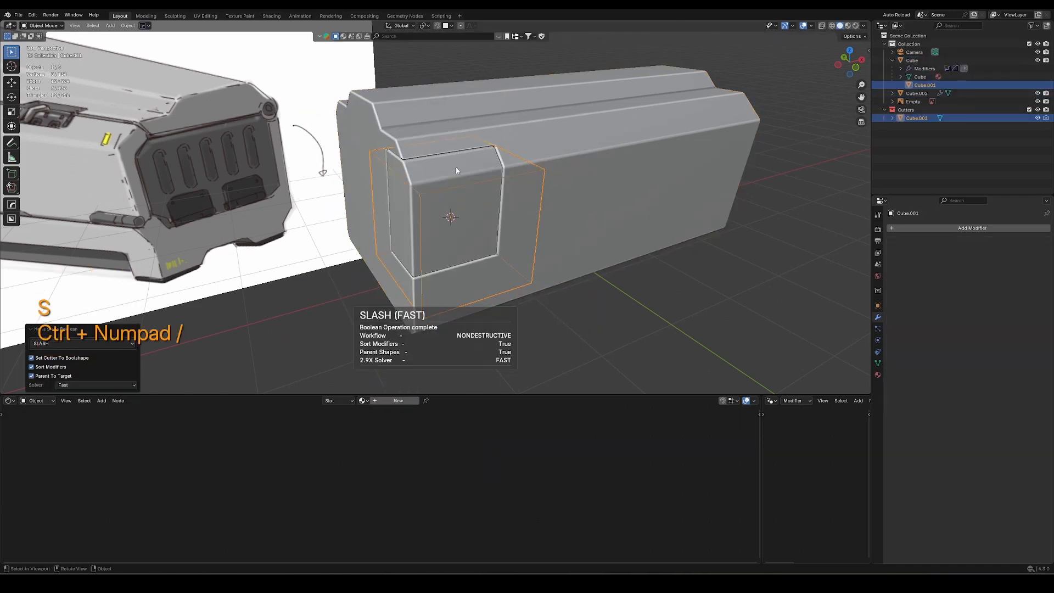
Move the cutter about 0.96 m along Y and adjust its height so it sits within the block's end face
{"action": "middle_click_drag", "start_coordinate": [456, 167], "coordinate": [572, 209]}
{"action": "key", "text": "g"}
{"action": "left_click", "coordinate": [444, 195]}
{"action": "key", "text": "g"}
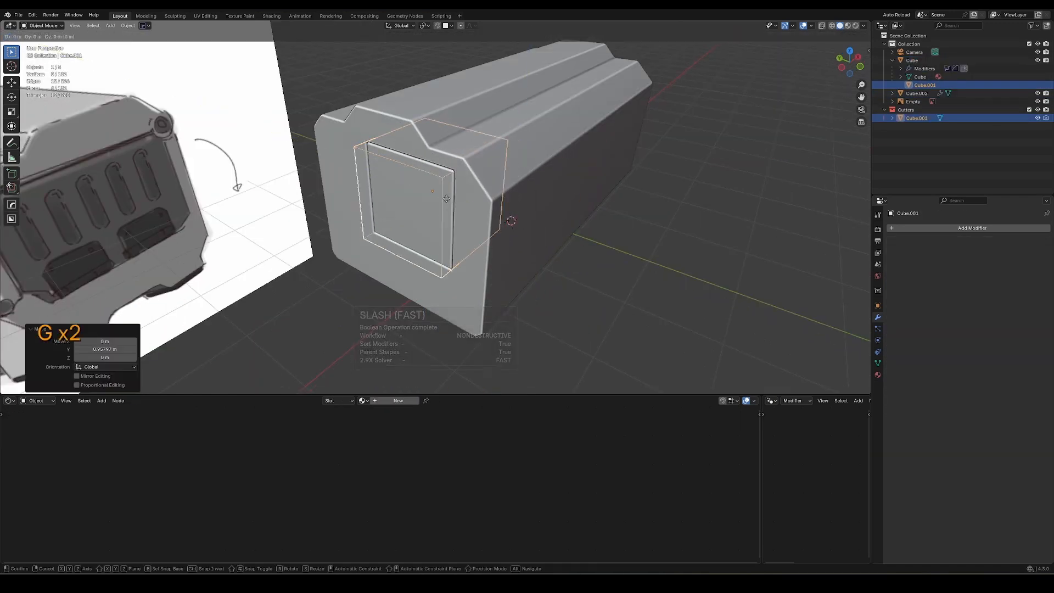
{"action": "key", "text": "z"}
{"action": "left_click", "coordinate": [443, 225]}
Extend the cutter's far face about 4.75 m along X so it passes through the block's opposite end
{"action": "middle_click_drag", "start_coordinate": [443, 225], "coordinate": [503, 231]}
{"action": "middle_click_drag", "start_coordinate": [503, 231], "coordinate": [440, 233], "text": "ctrl"}
{"action": "key", "text": "Tab"}
{"action": "key", "text": "alt+z"}
{"action": "key", "text": "3"}
{"action": "left_click", "coordinate": [421, 217]}
{"action": "key", "text": "g"}
{"action": "middle_click", "coordinate": [494, 250]}
{"action": "left_click", "coordinate": [787, 318]}
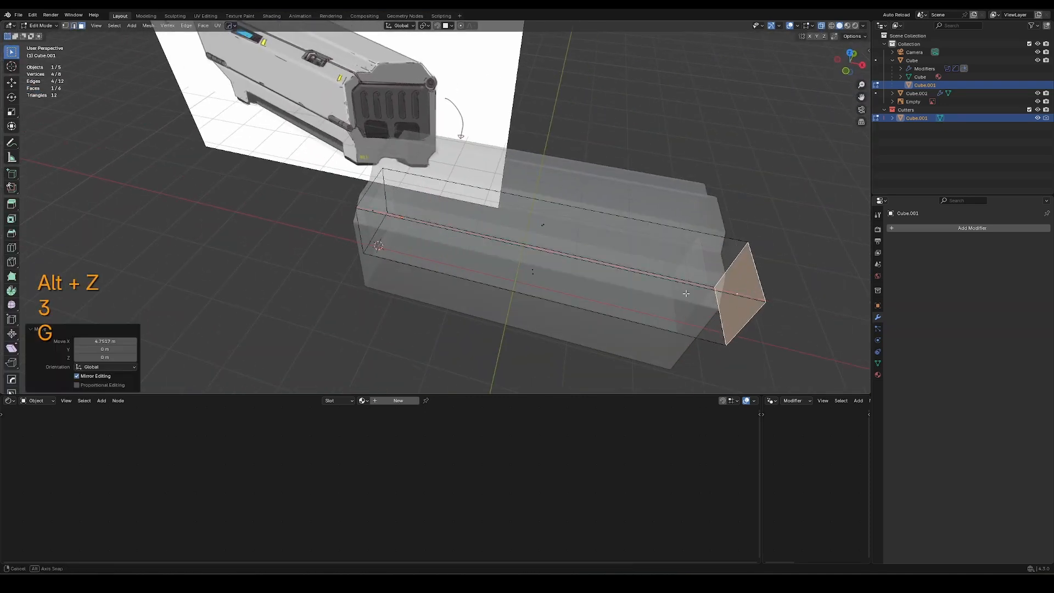
{"action": "key", "text": "alt+z"}
{"action": "middle_click_drag", "start_coordinate": [786, 318], "coordinate": [439, 247]}
{"action": "middle_click_drag", "start_coordinate": [440, 247], "coordinate": [551, 252], "text": "shift"}
{"action": "middle_click_drag", "start_coordinate": [551, 251], "coordinate": [528, 251]}
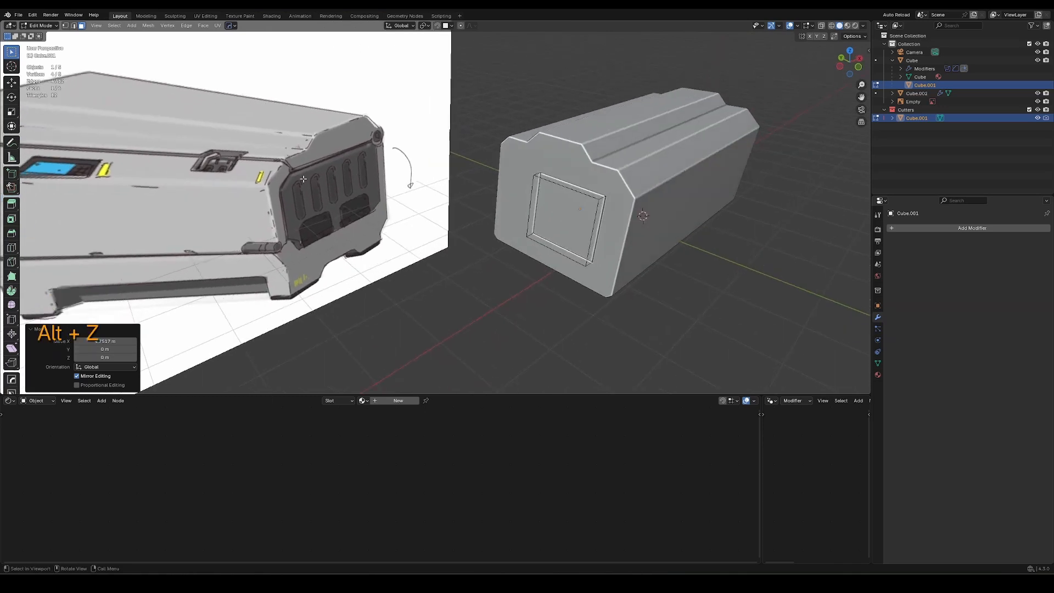
Widen the cutter across the end face and bevel its four long edges by about 0.3 m with one segment
{"action": "middle_click_drag", "start_coordinate": [579, 226], "coordinate": [610, 320]}
{"action": "key", "text": "alt+z"}
{"action": "key", "text": "2"}
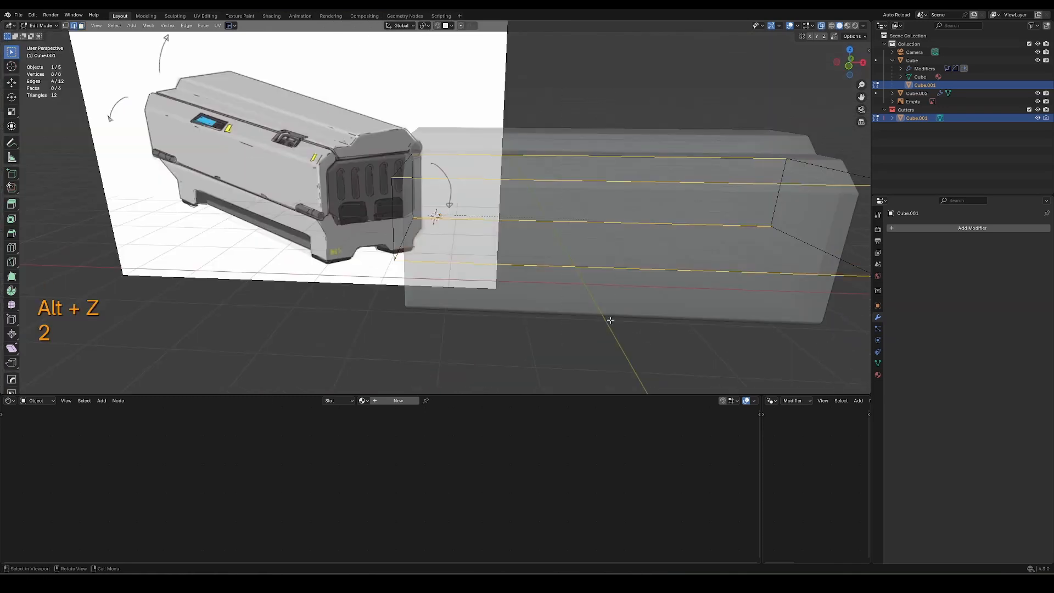
{"action": "middle_click_drag", "start_coordinate": [579, 230], "coordinate": [687, 176]}
{"action": "key", "text": "ctrl+b"}
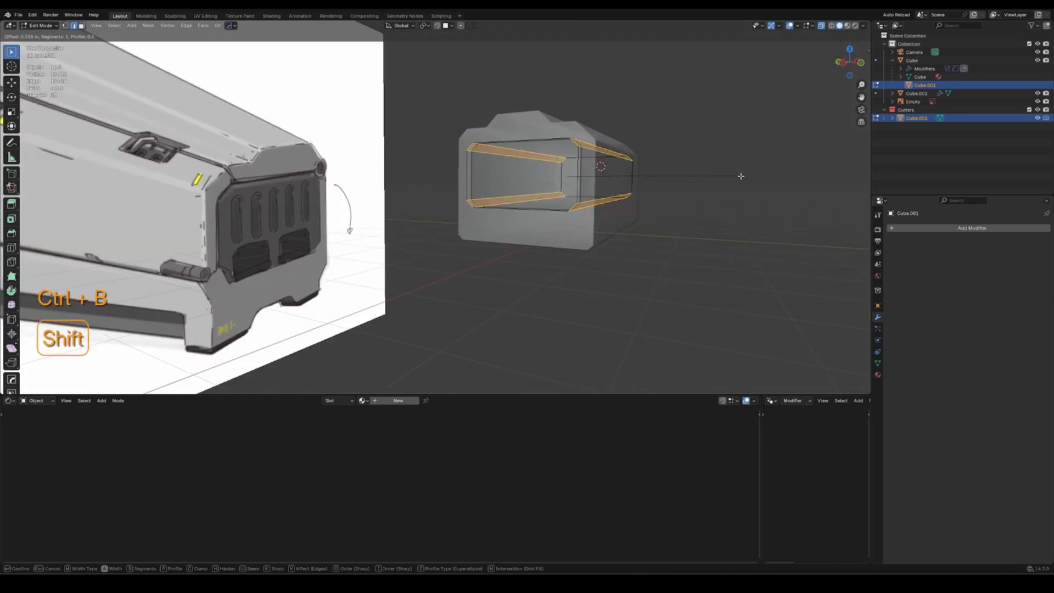
{"action": "left_click", "coordinate": [747, 179]}
{"action": "key", "text": "Tab"}
{"action": "key", "text": "alt+z"}
Duplicate the bevelled cutter straight up above the block and slice the block with the duplicate
{"action": "key", "text": "shift+d"}
{"action": "key", "text": "z"}
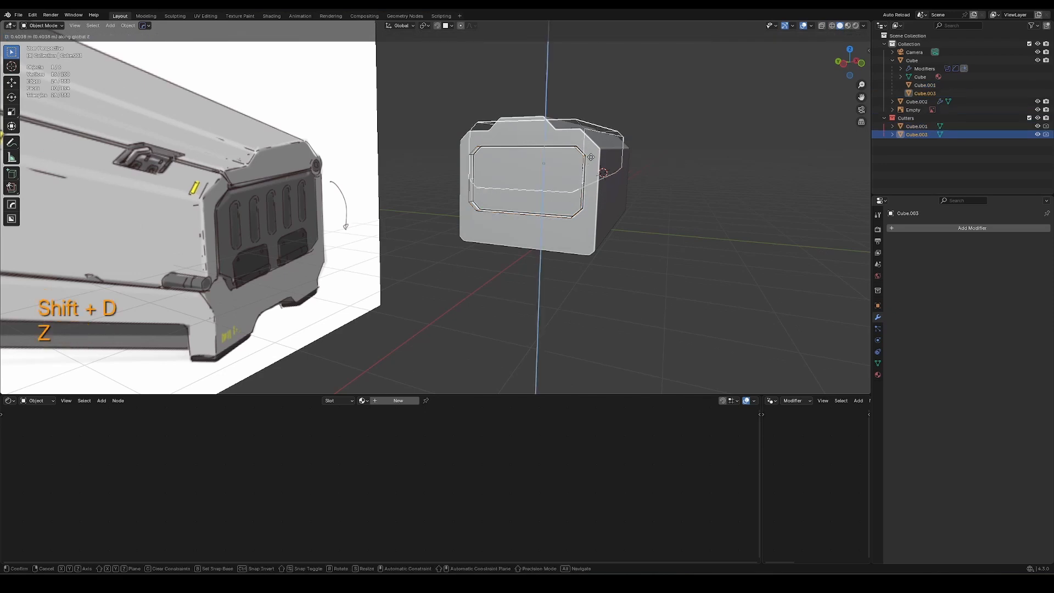
{"action": "left_click", "coordinate": [595, 97]}
{"action": "left_click", "coordinate": [585, 153], "text": "shift"}
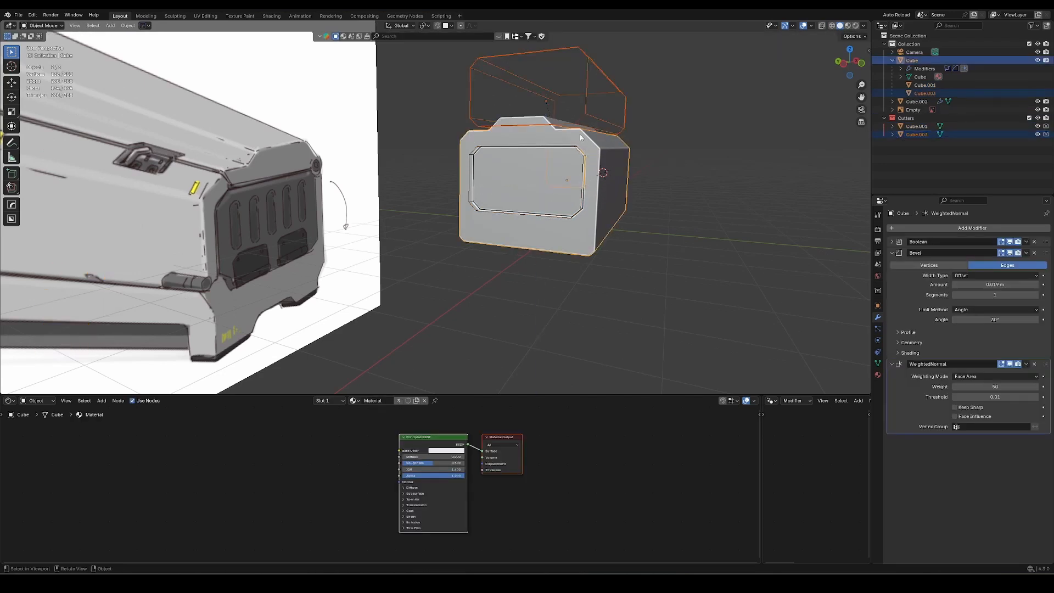
{"action": "key", "text": "ctrl+KP_Divide"}
Move the upper cutter along Z so its lower edge separates the lid just above the end panel
{"action": "key", "text": "g"}
{"action": "key", "text": "z"}
{"action": "left_click", "coordinate": [604, 166]}
{"action": "middle_click_drag", "start_coordinate": [604, 166], "coordinate": [549, 233], "text": "ctrl"}
{"action": "scroll", "coordinate": [461, 214], "scroll_direction": "up", "scroll_amount": 2}
Check the sliced lid and inner panel core as separate pieces with a cancelled move of each
{"action": "left_click", "coordinate": [504, 205]}
{"action": "key", "text": "g"}
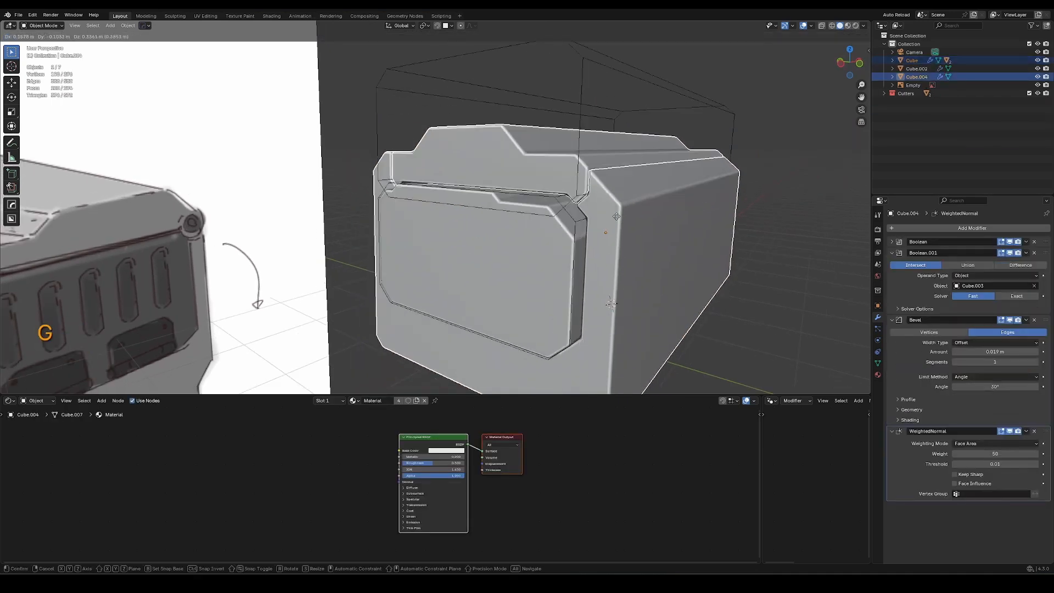
{"action": "key", "text": "Escape"}
{"action": "left_click", "coordinate": [488, 286]}
{"action": "key", "text": "g"}
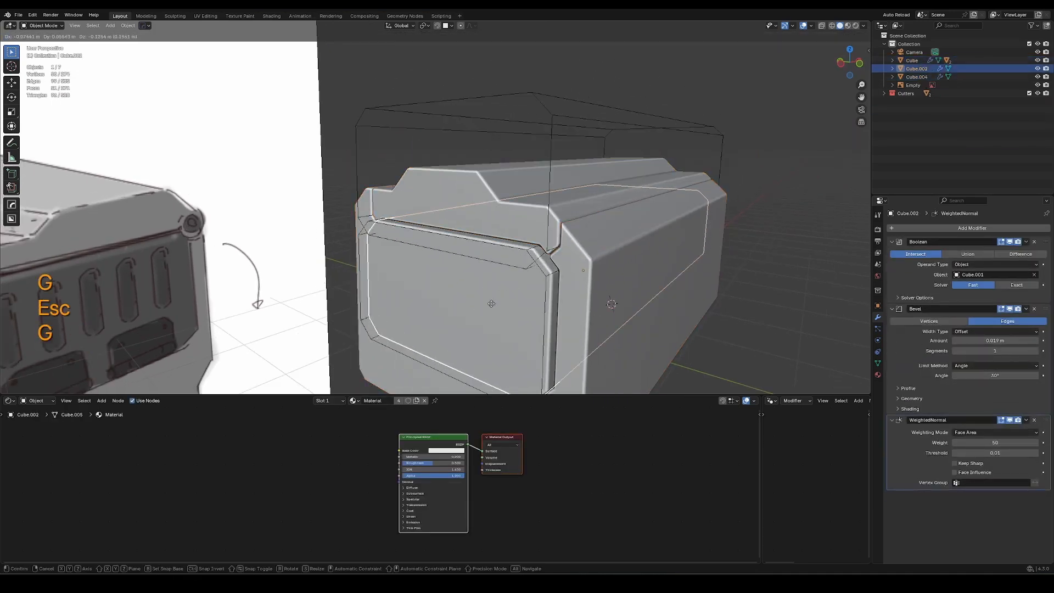
{"action": "key", "text": "Escape"}
Edge-slide the upper cutter's side face outward with clamping off, towards the block's long side
{"action": "left_click", "coordinate": [550, 126]}
{"action": "middle_click_drag", "start_coordinate": [551, 126], "coordinate": [538, 180]}
{"action": "key", "text": "Tab"}
{"action": "key", "text": "3"}
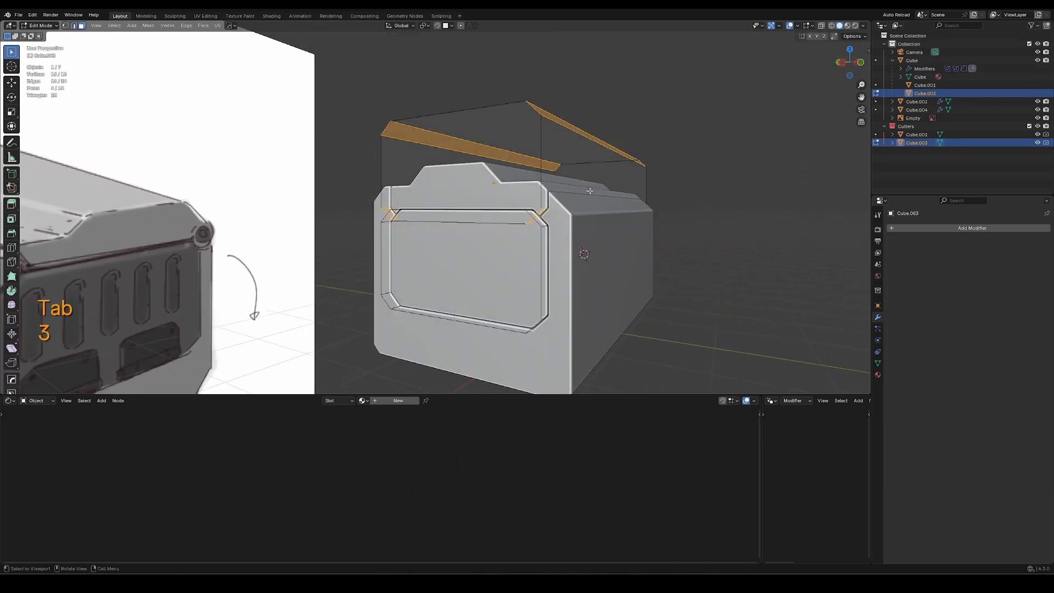
{"action": "left_click", "coordinate": [656, 200]}
{"action": "key", "text": "g"}
{"action": "key", "text": "g"}
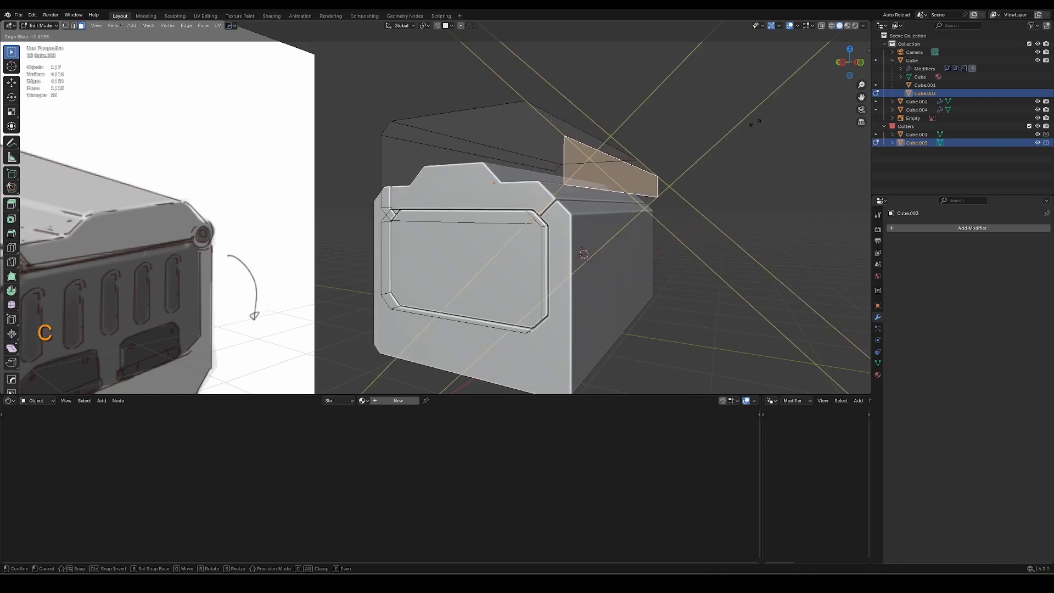
{"action": "left_click", "coordinate": [755, 124]}
Adjust the upper cutter's opposite side face with an unclamped edge slide and extrude it outward past the block's side
{"action": "middle_click_drag", "start_coordinate": [755, 124], "coordinate": [513, 168]}
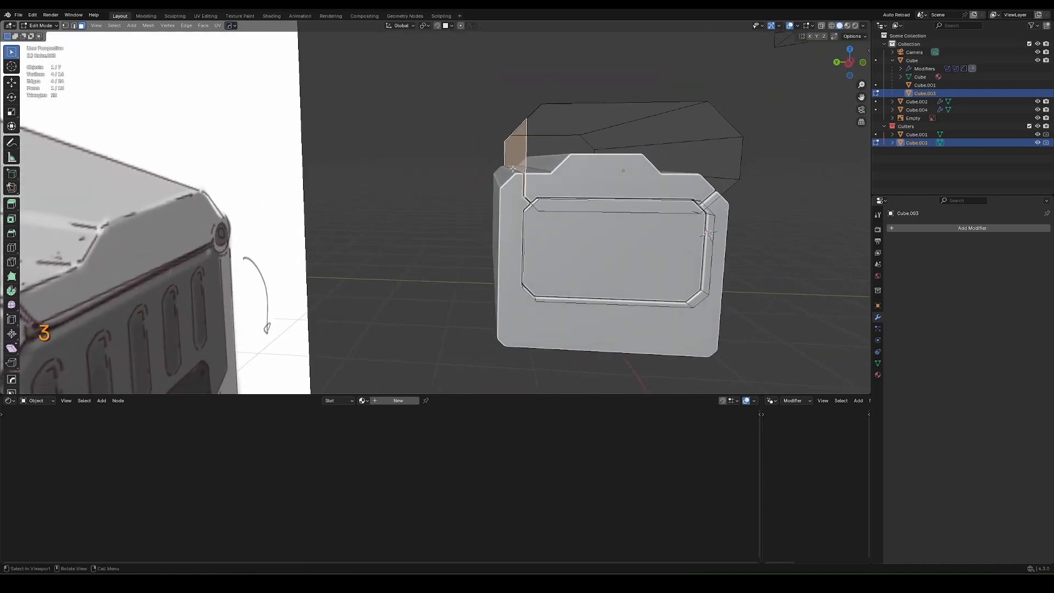
{"action": "key", "text": "g"}
{"action": "key", "text": "g"}
{"action": "key", "text": "c"}
{"action": "left_click", "coordinate": [509, 164]}
{"action": "key", "text": "e"}
{"action": "left_click", "coordinate": [411, 203]}
Lower the upper cutter's bottom vertices by about 0.06 m in Z and hide the cutter outside Edit Mode
{"action": "middle_click_drag", "start_coordinate": [411, 203], "coordinate": [412, 197]}
{"action": "key", "text": "alt+z"}
{"action": "key", "text": "1"}
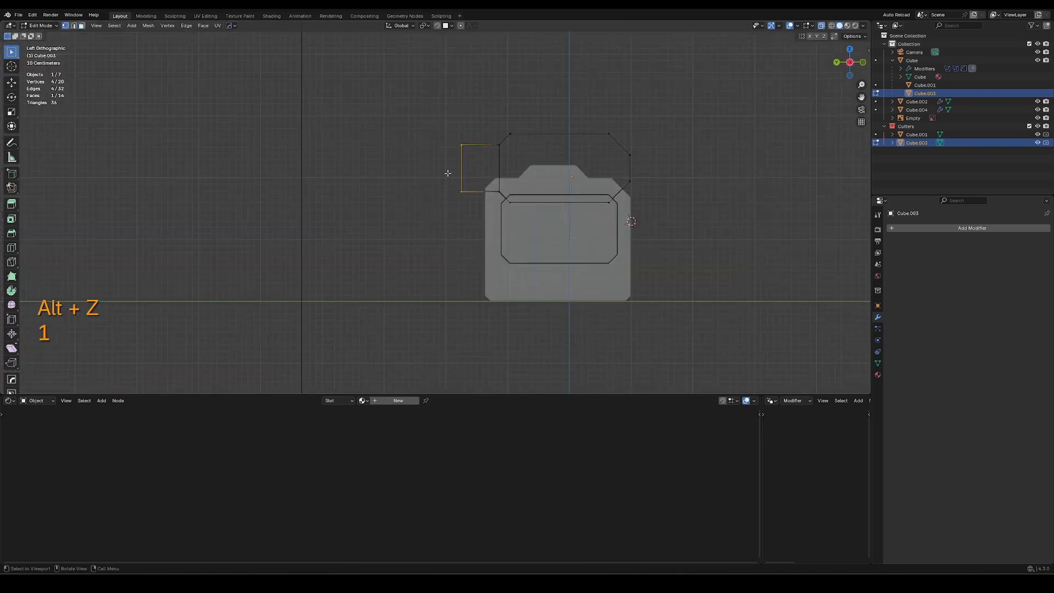
{"action": "middle_click_drag", "start_coordinate": [434, 163], "coordinate": [504, 223]}
{"action": "key", "text": "alt+z"}
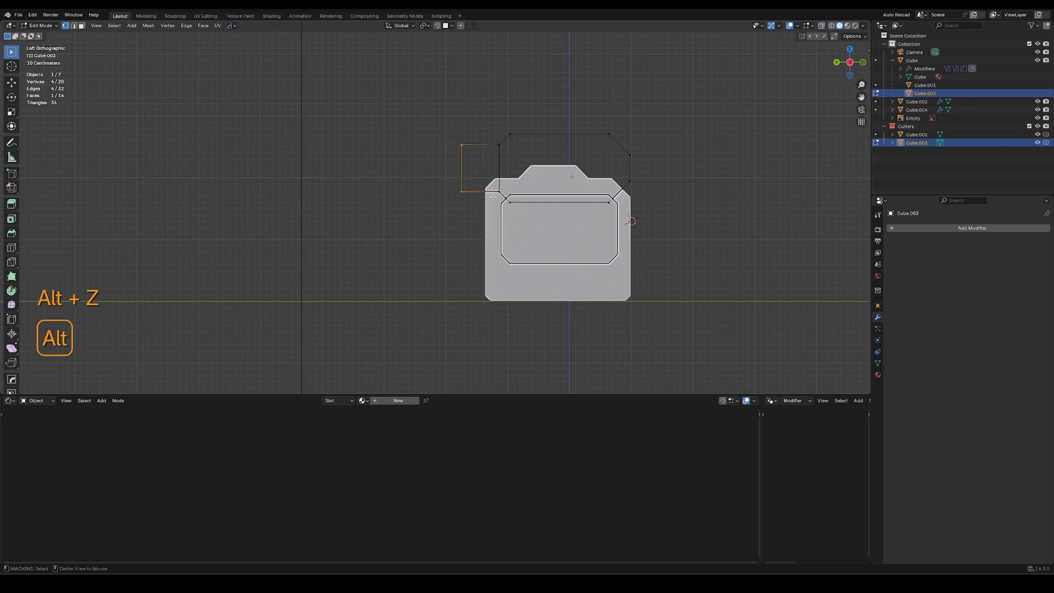
{"action": "key", "text": "alt+z"}
{"action": "left_click_drag", "start_coordinate": [439, 167], "coordinate": [678, 218]}
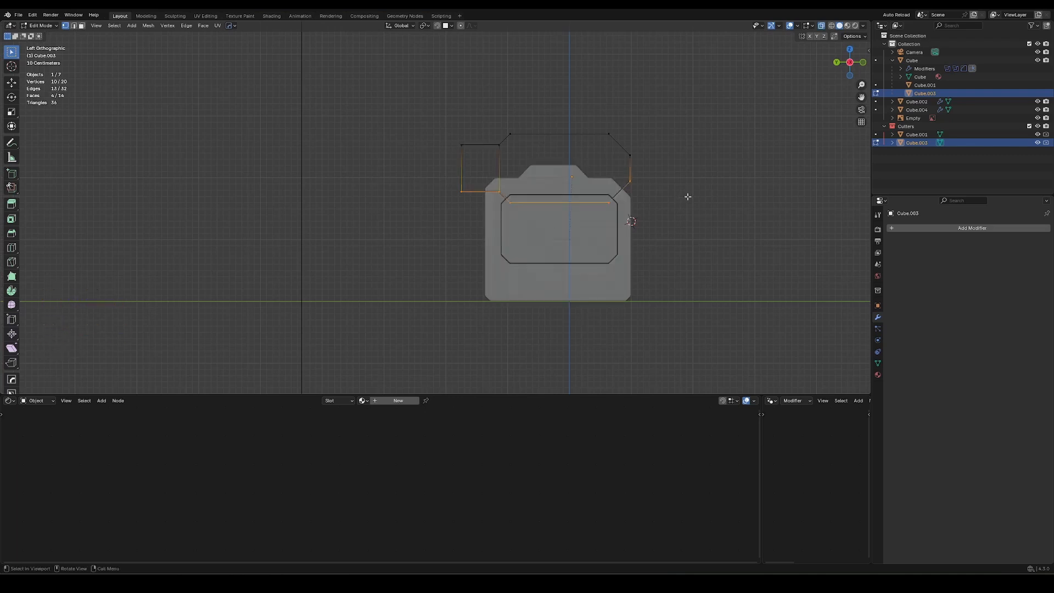
{"action": "key", "text": "g"}
{"action": "key", "text": "z"}
{"action": "left_click", "coordinate": [689, 201]}
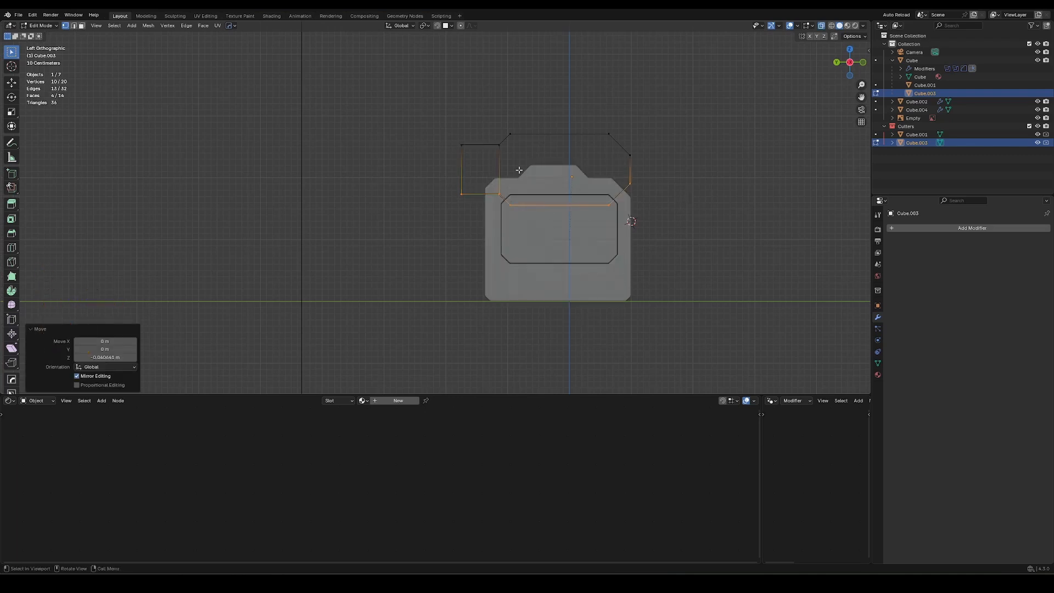
{"action": "middle_click_drag", "start_coordinate": [519, 170], "coordinate": [515, 314]}
{"action": "key", "text": "Tab"}
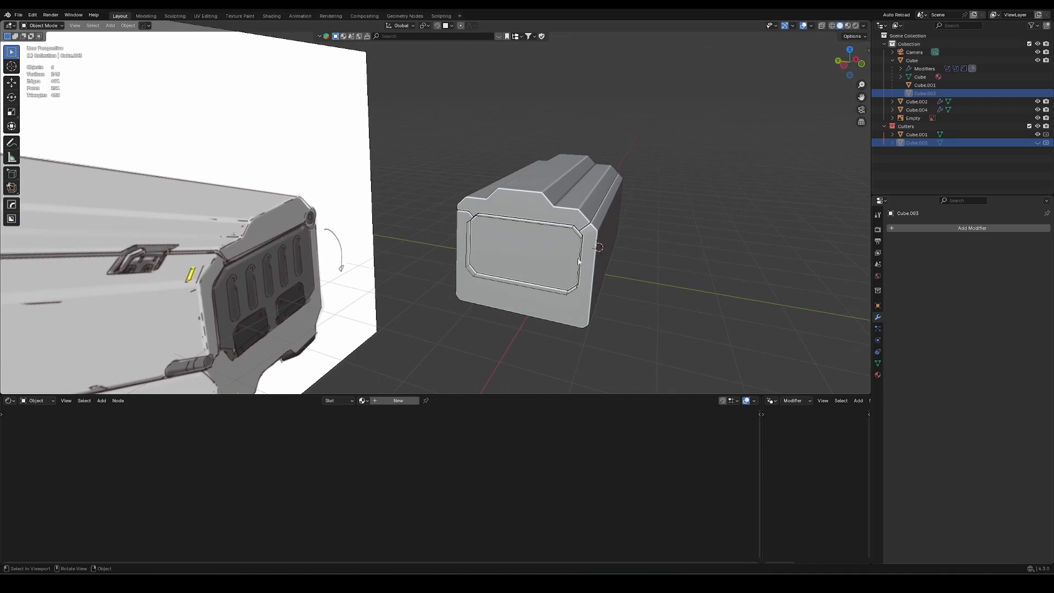
Add a cube at the block's near front corner, resize it and slice the block with it
{"action": "left_click", "coordinate": [596, 273]}
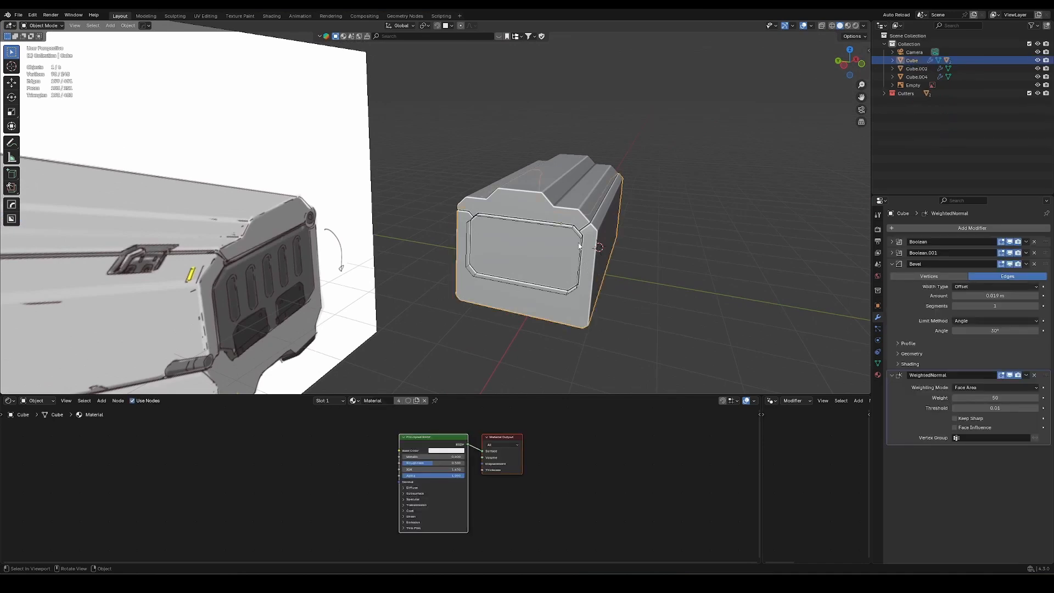
{"action": "left_click", "coordinate": [583, 246]}
{"action": "key", "text": "shift+a"}
{"action": "key", "text": "s"}
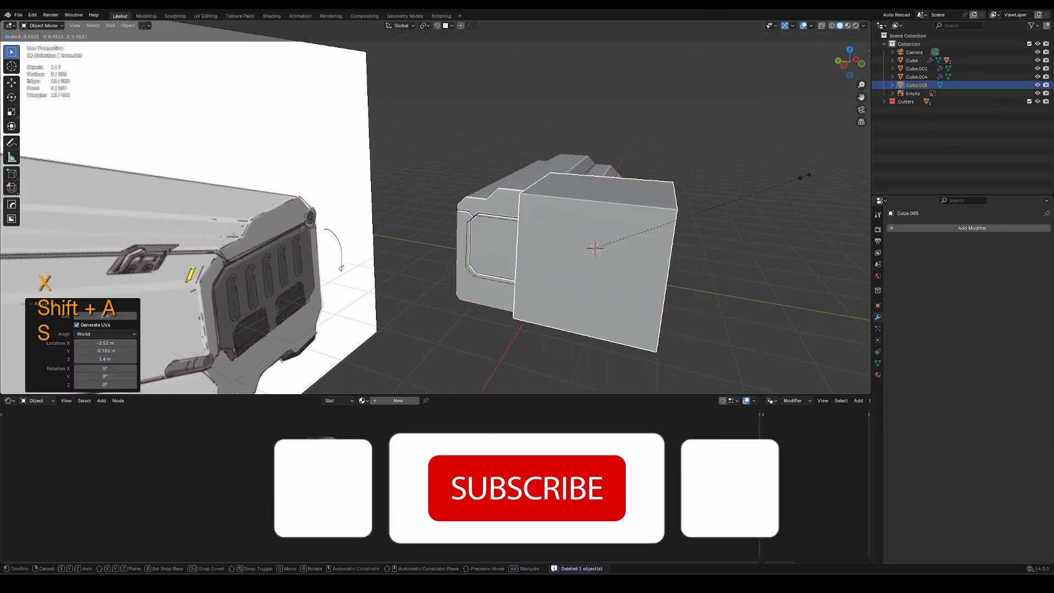
{"action": "key", "text": "ctrl+KP_Divide"}
Stretch the corner cutter's faces along Z and X so it runs along the block's long side, and unhide all hidden cutters
{"action": "key", "text": "Tab"}
{"action": "key", "text": "3"}
{"action": "key", "text": "g"}
{"action": "key", "text": "z"}
{"action": "key", "text": "g"}
{"action": "key", "text": "x"}
{"action": "left_click", "coordinate": [632, 242]}
{"action": "middle_click_drag", "start_coordinate": [604, 247], "coordinate": [559, 266]}
{"action": "key", "text": "g"}
{"action": "key", "text": "z"}
{"action": "left_click", "coordinate": [632, 242]}
{"action": "key", "text": "Tab"}
{"action": "left_click", "coordinate": [563, 106]}
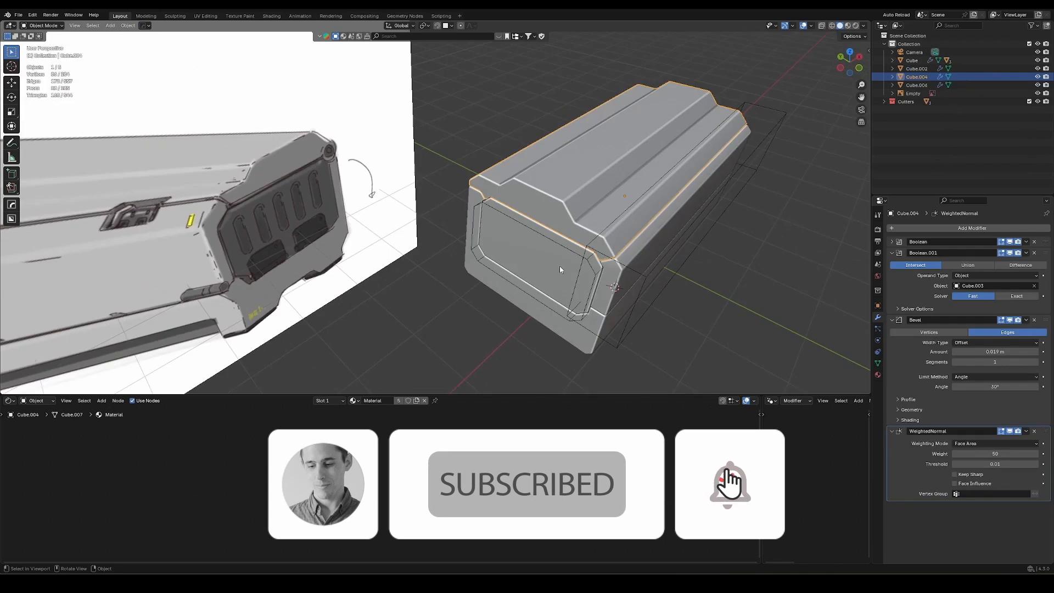
{"action": "key", "text": "alt+h"}
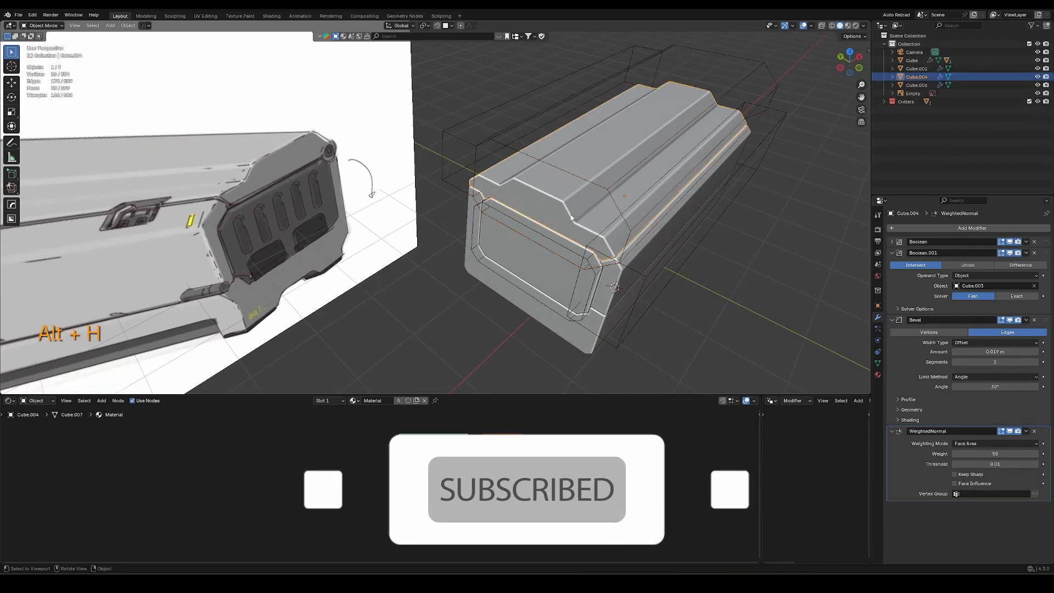
Slice the block with a small box cutter placed at the lower middle of its front end
{"action": "left_click", "coordinate": [607, 132]}
{"action": "middle_click_drag", "start_coordinate": [653, 184], "coordinate": [599, 191]}
{"action": "key", "text": "ctrl+KP_Divide"}
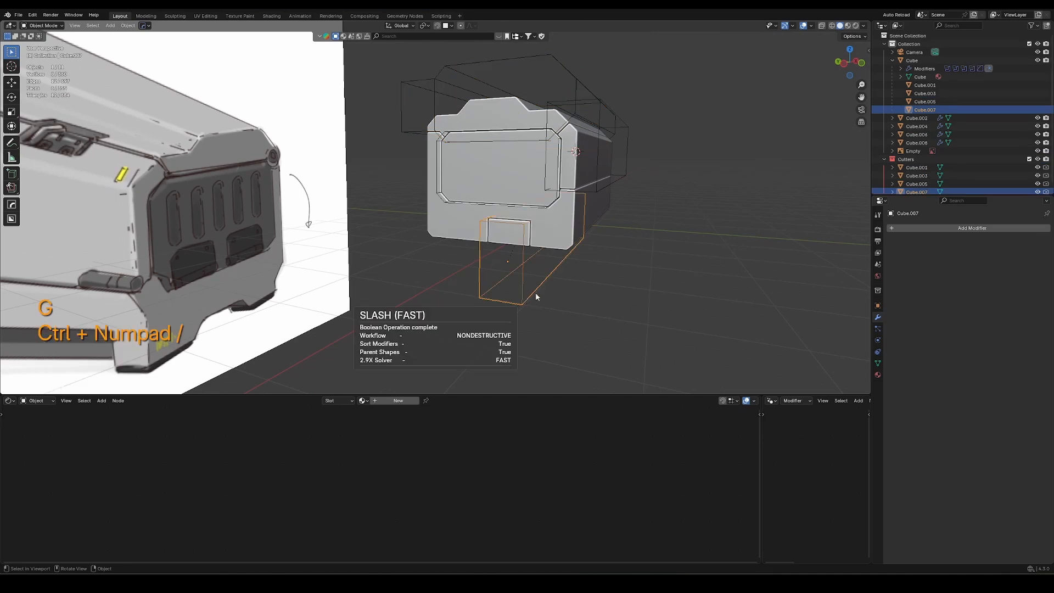
{"action": "middle_click_drag", "start_coordinate": [537, 294], "coordinate": [617, 217], "text": "shift"}
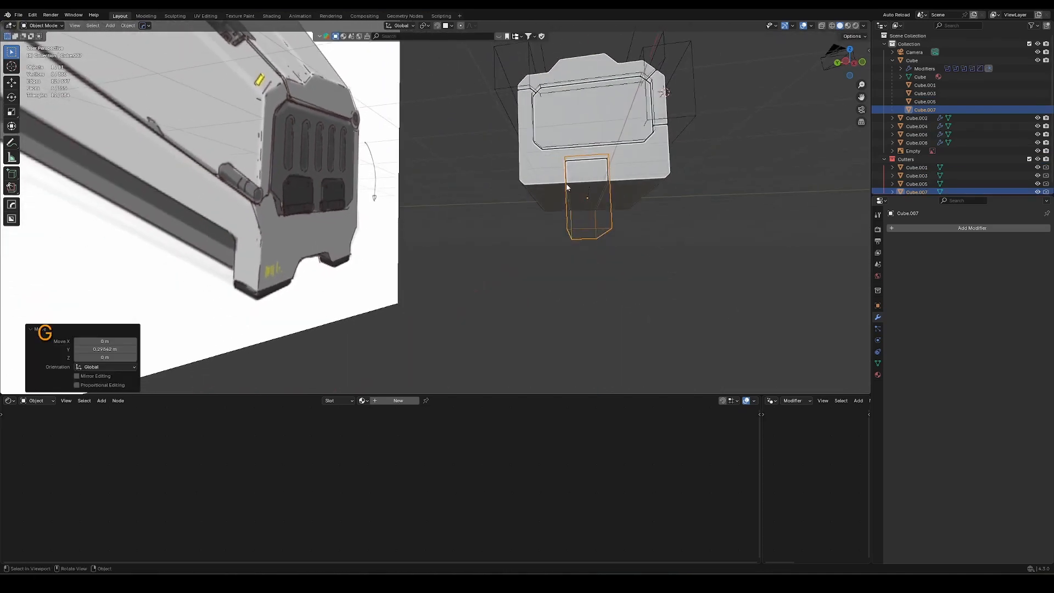
Extend the lower cutter along the block's length and scale its bottom face wider so the profile becomes a trapezoid
{"action": "key", "text": "Tab"}
{"action": "middle_click_drag", "start_coordinate": [607, 207], "coordinate": [551, 146]}
{"action": "key", "text": "3"}
{"action": "key", "text": "g"}
{"action": "key", "text": "g"}
{"action": "left_click", "coordinate": [640, 86]}
{"action": "key", "text": "s"}
{"action": "middle_click", "coordinate": [703, 180]}
Move the lower cutter's end and upper faces so the trapezoidal channel spans the block's underside
{"action": "key", "text": "3"}
{"action": "key", "text": "g"}
{"action": "left_click", "coordinate": [722, 182]}
{"action": "left_click", "coordinate": [412, 223]}
{"action": "key", "text": "g"}
{"action": "key", "text": "Tab"}
{"action": "key", "text": "ctrl+shift+w"}
{"action": "middle_click_drag", "start_coordinate": [478, 214], "coordinate": [516, 229]}
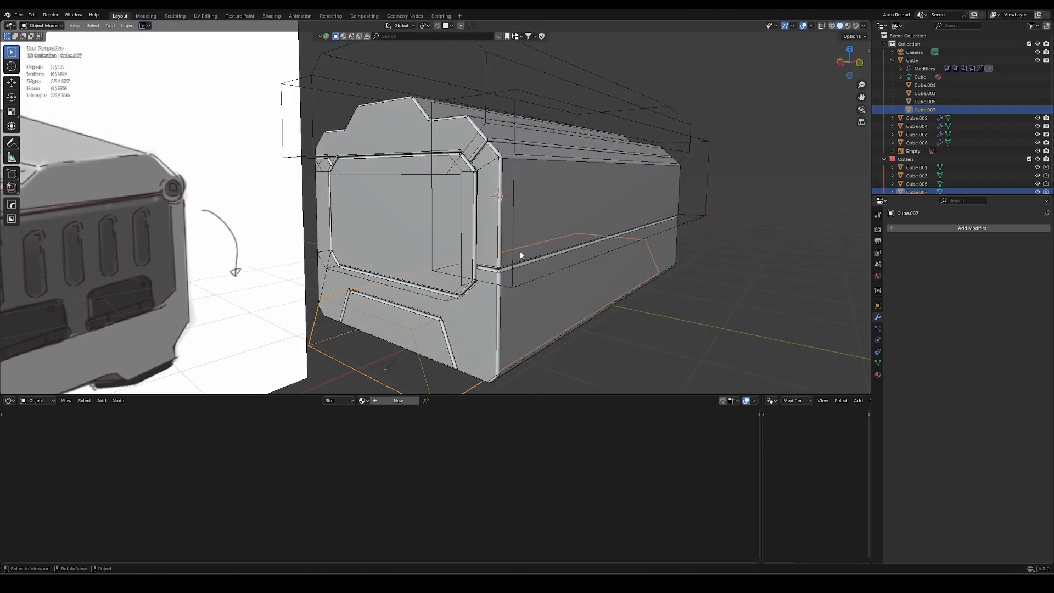
Select the crate body and examine its surface shading with a glossy red MatCap
{"action": "middle_click_drag", "start_coordinate": [473, 321], "coordinate": [508, 226]}
{"action": "left_click", "coordinate": [452, 148]}
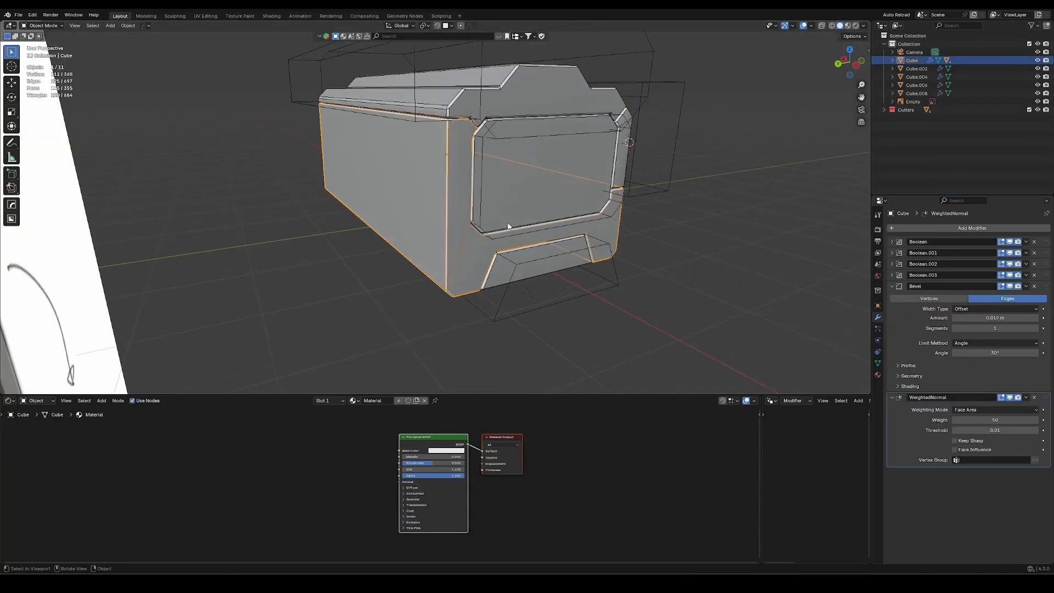
{"action": "left_click", "coordinate": [864, 25]}
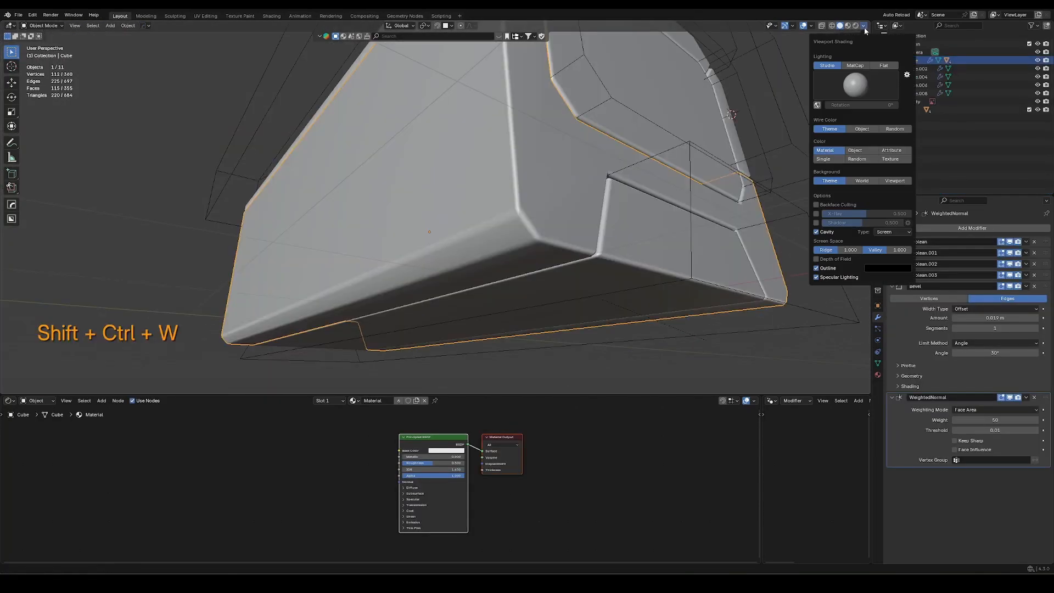
{"action": "left_click", "coordinate": [860, 66]}
{"action": "left_click", "coordinate": [859, 87]}
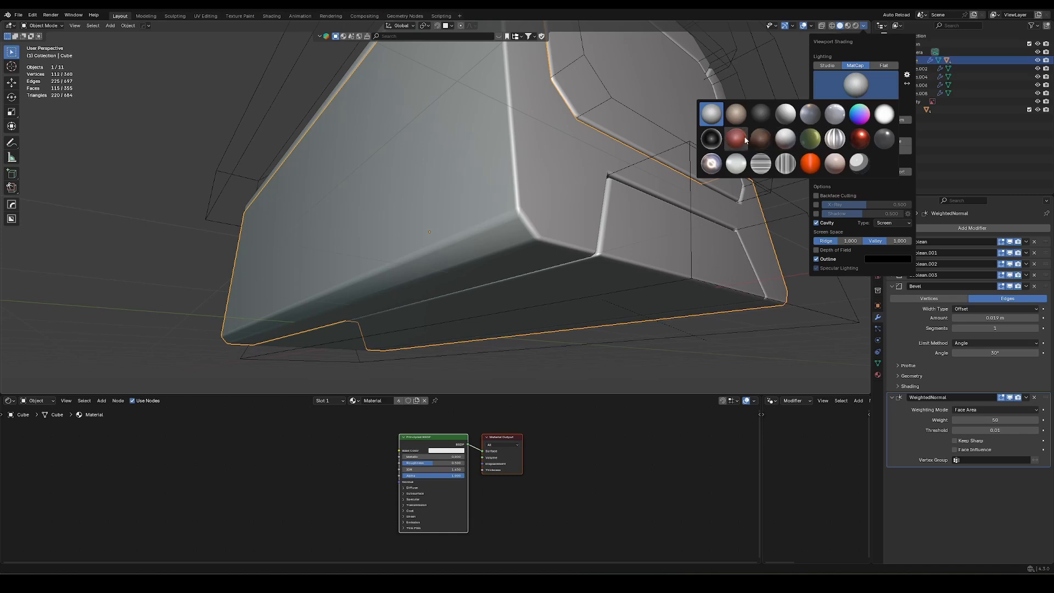
{"action": "left_click", "coordinate": [810, 114]}
{"action": "mouse_move", "coordinate": [608, 218]}
{"action": "middle_mouse_down"}
{"action": "mouse_move", "coordinate": [599, 225]}
{"action": "mouse_move", "coordinate": [555, 166]}
{"action": "middle_mouse_up"}
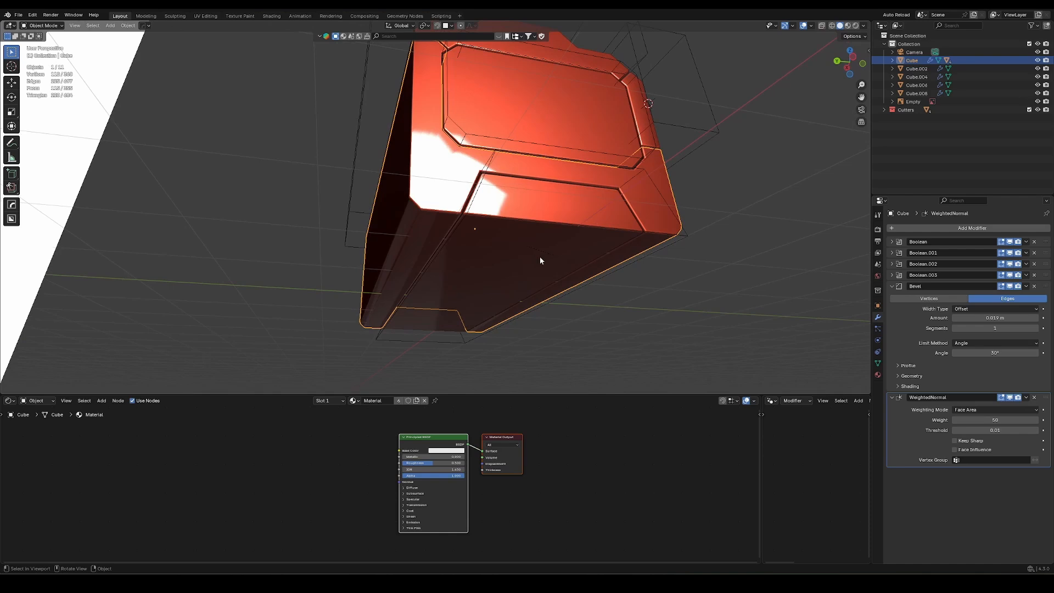
Set the body's Weighted Normal weight to 64 and return the viewport to Studio lighting
{"action": "left_click", "coordinate": [892, 286]}
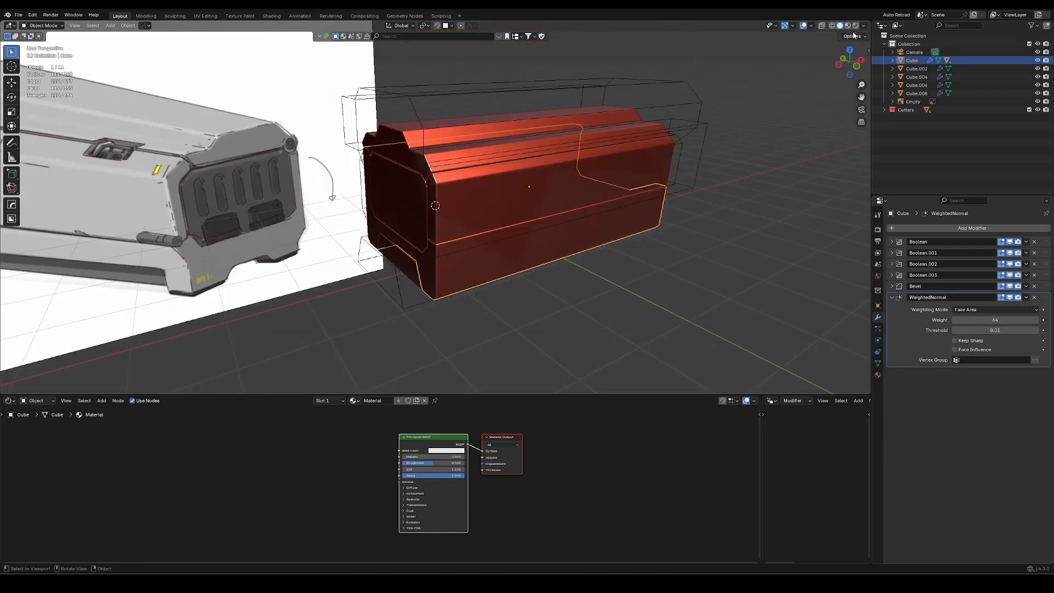
{"action": "left_click", "coordinate": [864, 25]}
{"action": "left_click", "coordinate": [863, 41]}
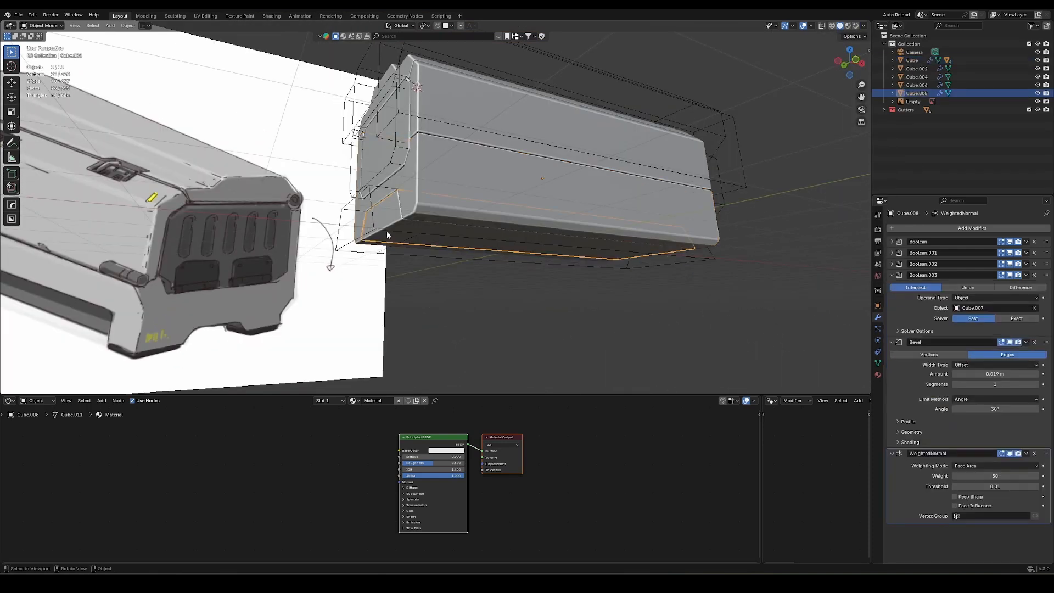
Duplicate the lower cutter, rotate the copy 90° about Z and set its origin to its geometry
{"action": "left_click", "coordinate": [408, 237]}
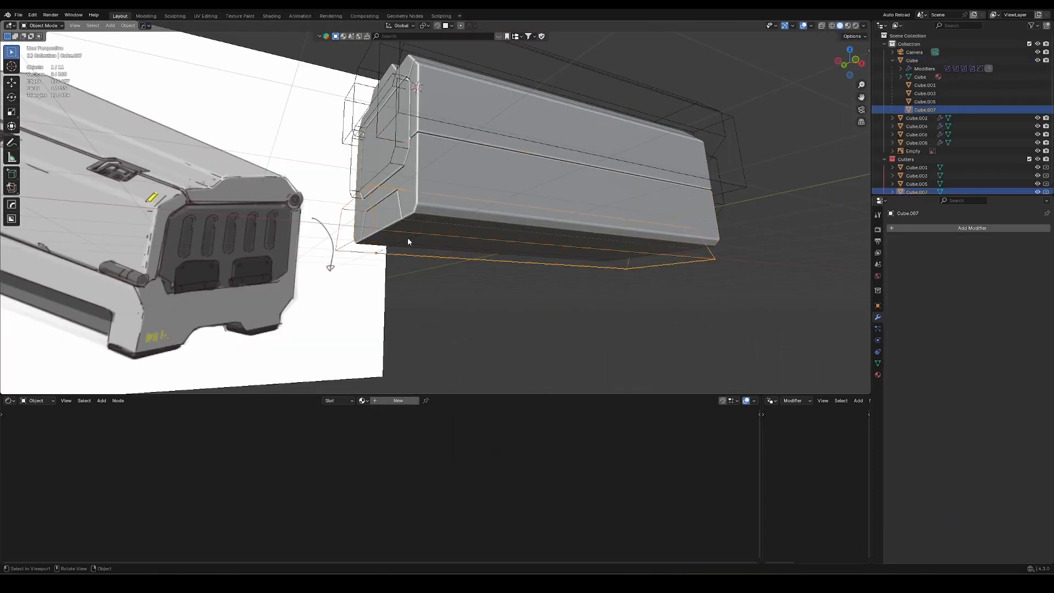
{"action": "key", "text": "shift+d"}
{"action": "key", "text": "r"}
{"action": "key", "text": "z"}
{"action": "key", "text": "KP_9"}
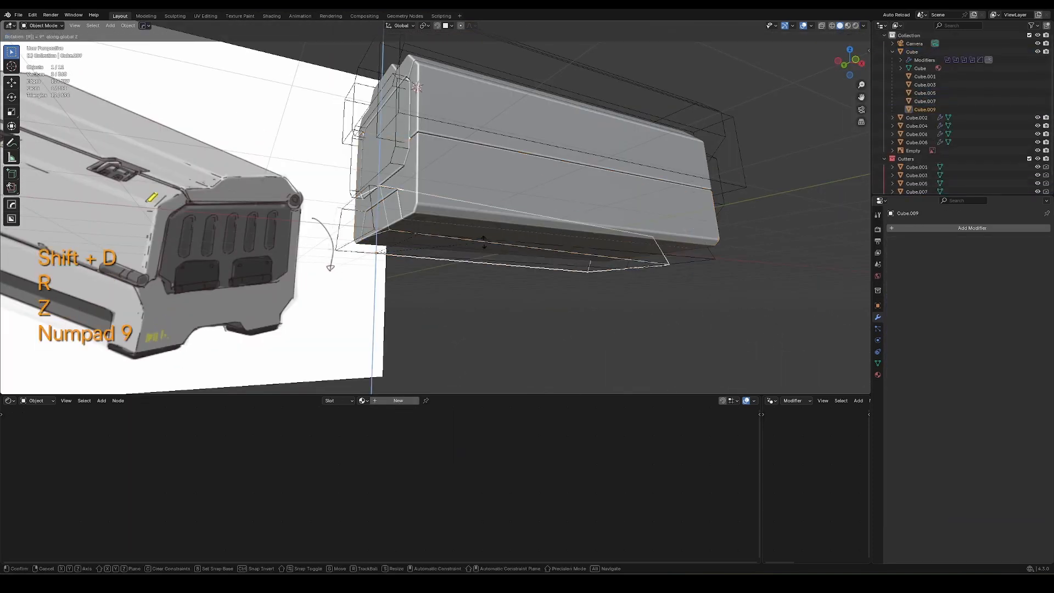
{"action": "key", "text": "KP_0"}
{"action": "key", "text": "KP_Enter"}
{"action": "key", "text": "ctrl+alt+c"}
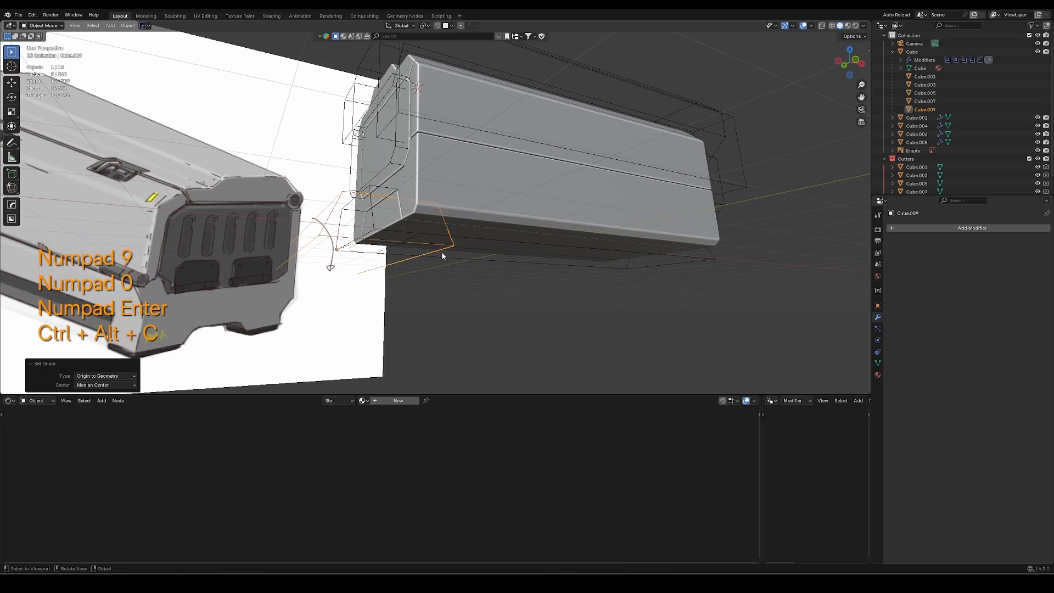
Move the rotated cutter along X to the middle of the block and along Y through its side
{"action": "middle_click_drag", "start_coordinate": [441, 251], "coordinate": [417, 302]}
{"action": "key", "text": "g"}
{"action": "middle_click", "coordinate": [467, 269]}
{"action": "left_click", "coordinate": [555, 261]}
{"action": "key", "text": "g"}
{"action": "middle_click", "coordinate": [577, 285]}
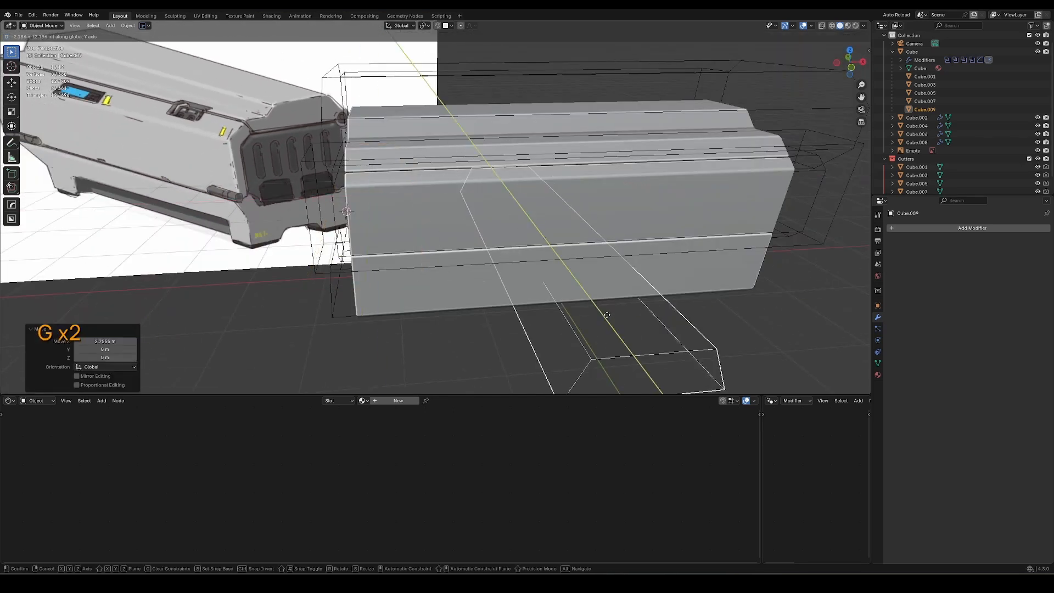
{"action": "left_click", "coordinate": [703, 294]}
Delete the sliced-off trapezoidal piece under the block to open the channel
{"action": "left_click", "coordinate": [717, 258], "text": "shift"}
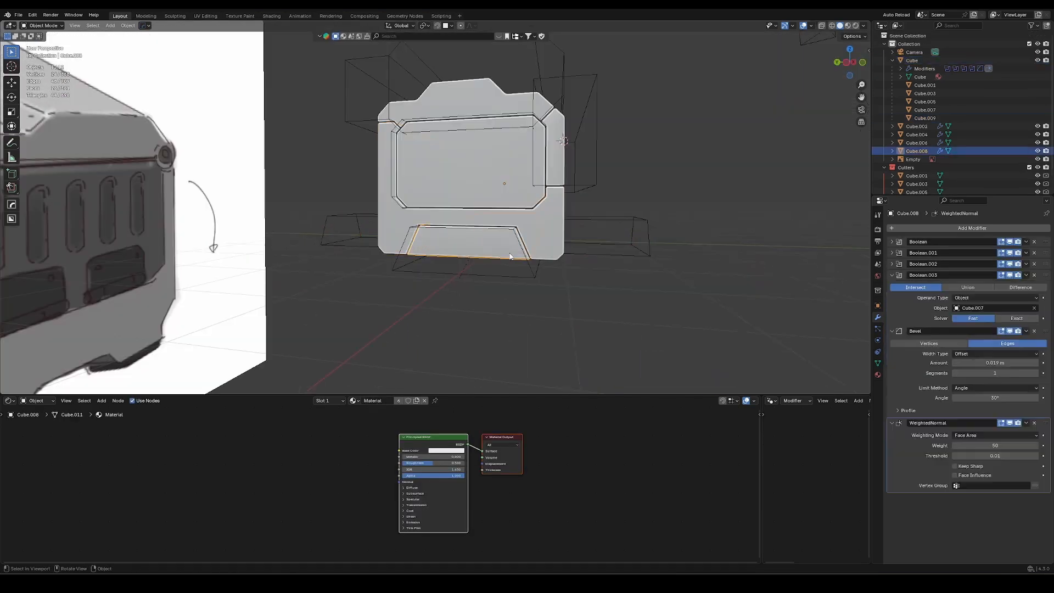
{"action": "middle_click_drag", "start_coordinate": [510, 257], "coordinate": [522, 226]}
{"action": "key", "text": "Delete"}
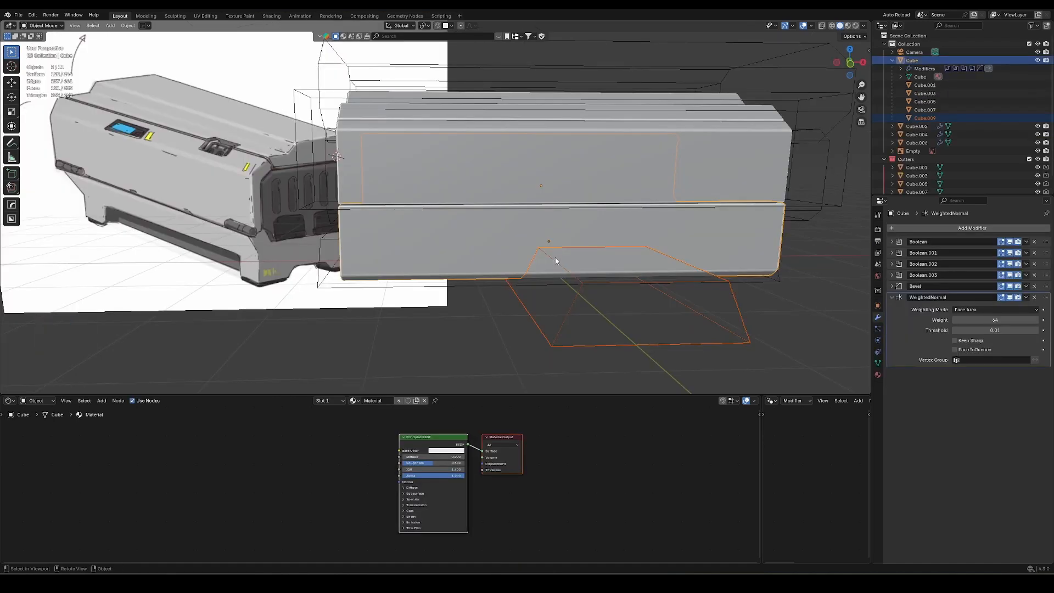
Try to subtract the rotated cutter from the crate body with a Boolean Difference, and undo the cut
{"action": "key", "text": "ctrl+KP_Subtract"}
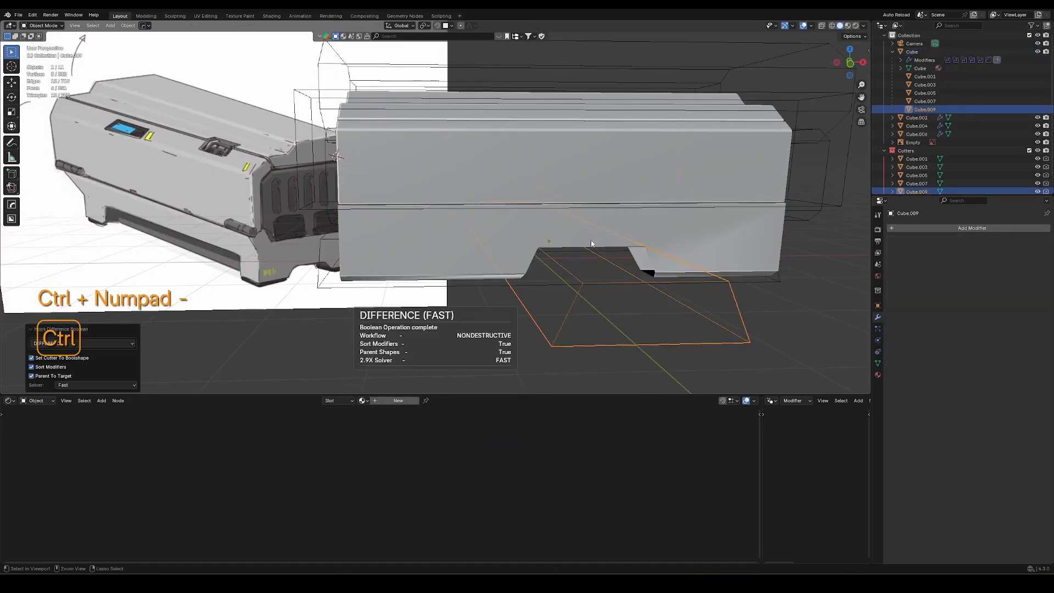
{"action": "middle_click_drag", "start_coordinate": [592, 243], "coordinate": [557, 237]}
{"action": "key", "text": "ctrl+z"}
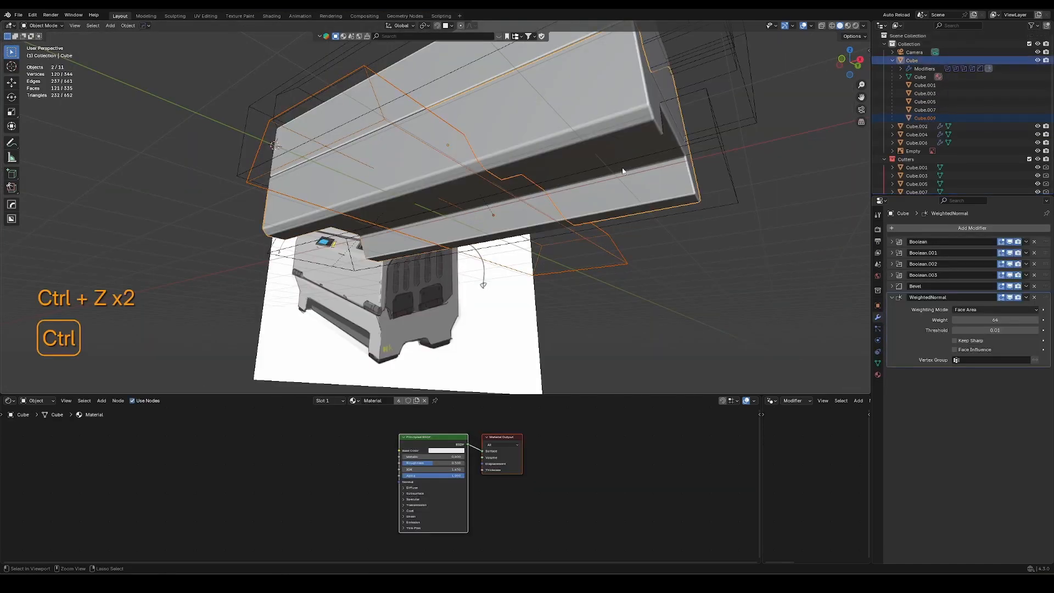
{"action": "left_click", "coordinate": [627, 261]}
{"action": "middle_click_drag", "start_coordinate": [627, 261], "coordinate": [736, 226]}
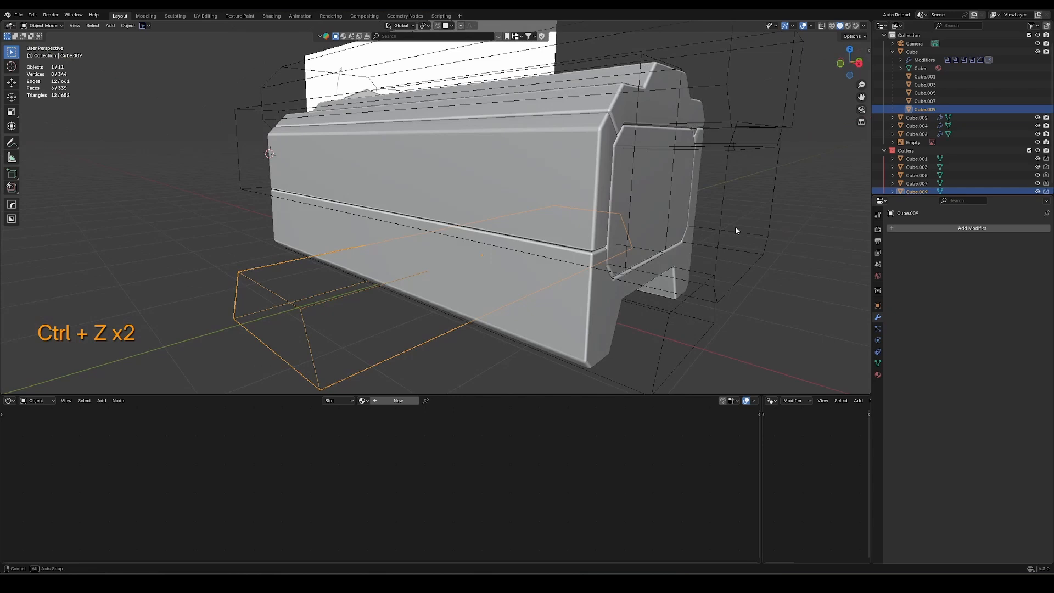
{"action": "left_click", "coordinate": [695, 356], "text": "shift"}
{"action": "middle_click_drag", "start_coordinate": [703, 361], "coordinate": [680, 257]}
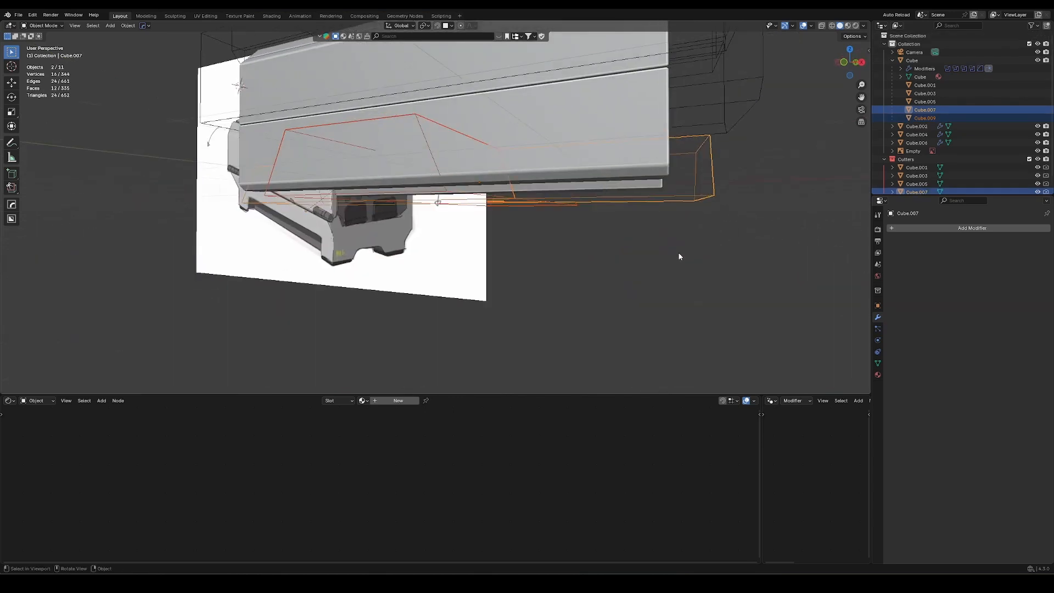
{"action": "key", "text": "ctrl+z"}
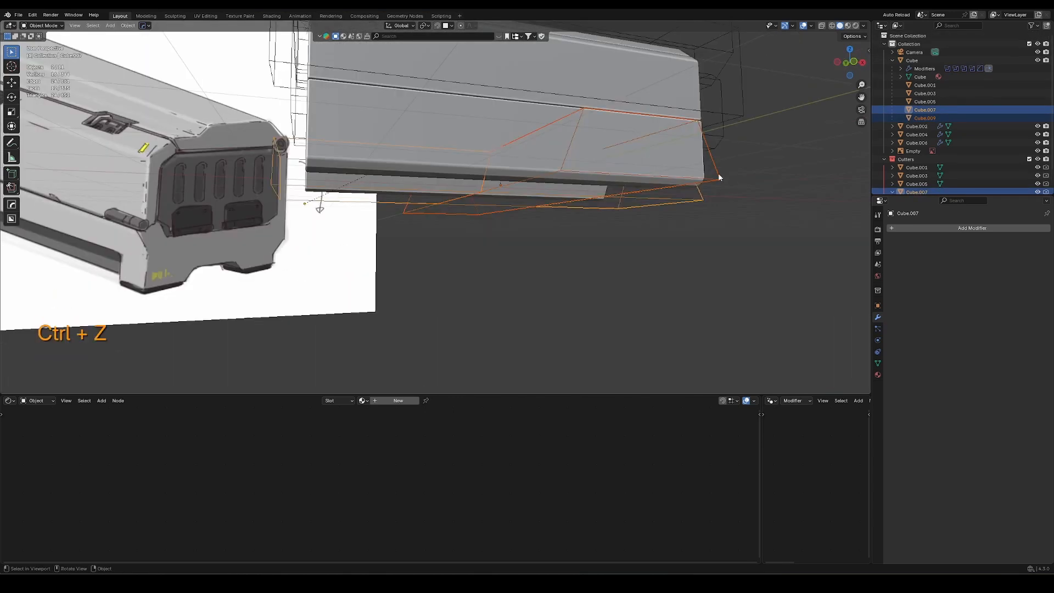
Delete the rotated duplicate cutter
{"action": "left_click", "coordinate": [718, 174]}
{"action": "key", "text": "x"}
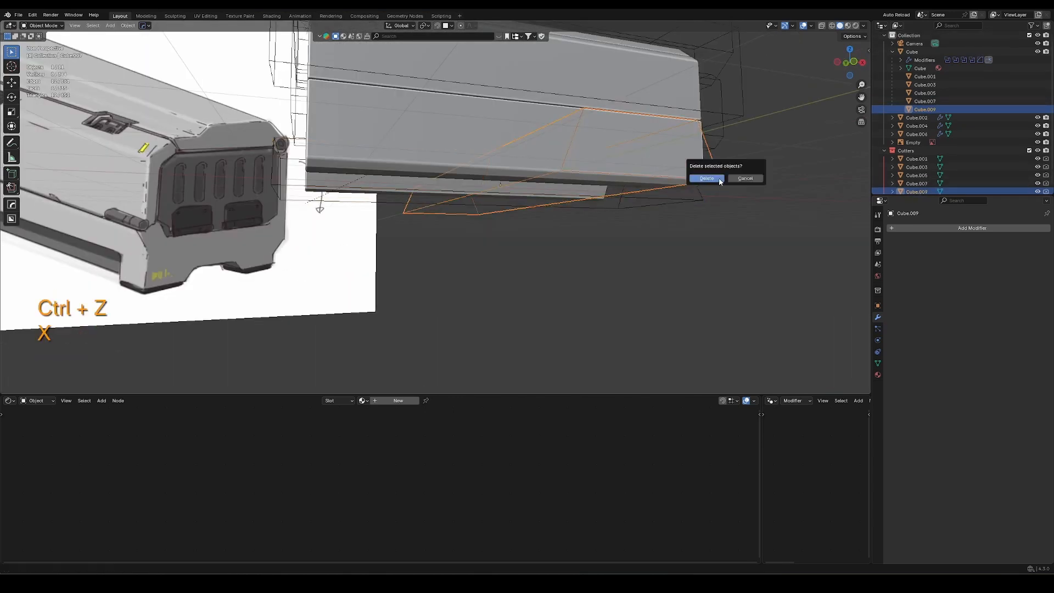
{"action": "left_click", "coordinate": [719, 178]}
Add a centred loop cut across the lower cutter's length and bevel it into two spaced loops
{"action": "middle_click_drag", "start_coordinate": [720, 176], "coordinate": [406, 147]}
{"action": "left_click", "coordinate": [403, 146]}
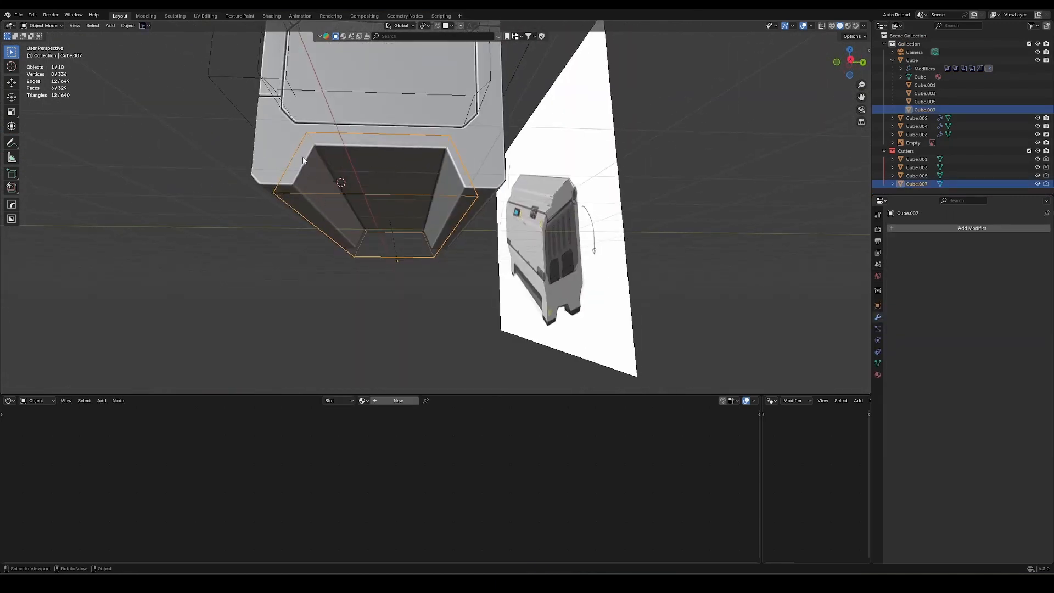
{"action": "middle_click_drag", "start_coordinate": [339, 202], "coordinate": [463, 181]}
{"action": "key", "text": "Tab"}
{"action": "key", "text": "ctrl+r"}
{"action": "left_click", "coordinate": [463, 182]}
{"action": "key", "text": "Escape"}
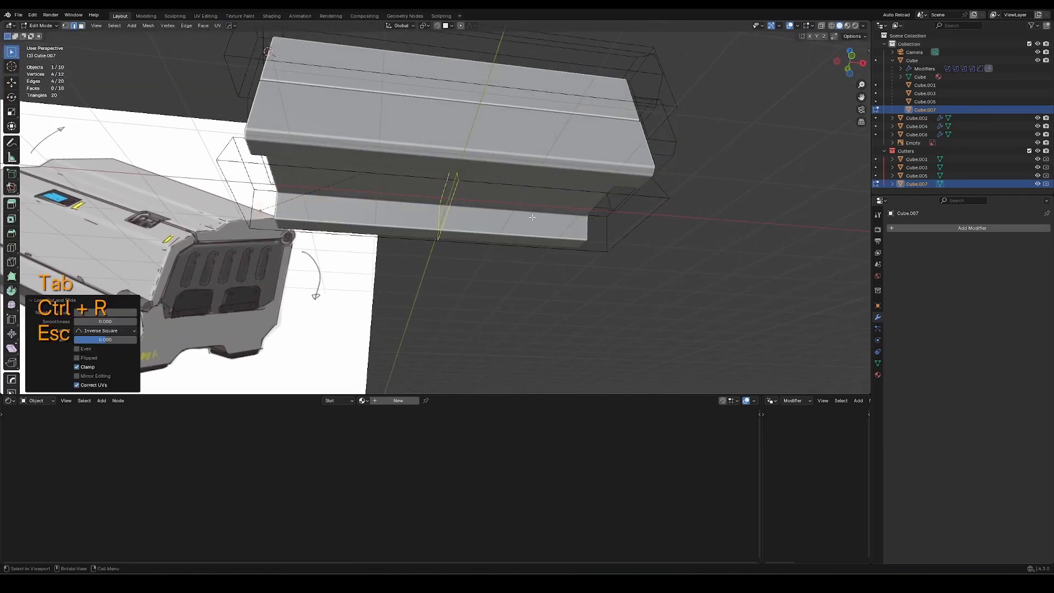
{"action": "key", "text": "ctrl+b"}
{"action": "left_click", "coordinate": [603, 242]}
Extrude the lower cutter's two middle side faces and scale them outward along Y past the block's long sides
{"action": "key", "text": "3"}
{"action": "left_click", "coordinate": [458, 173]}
{"action": "key", "text": "alt+z"}
{"action": "middle_click_drag", "start_coordinate": [429, 238], "coordinate": [553, 231]}
{"action": "left_click", "coordinate": [433, 230], "text": "shift"}
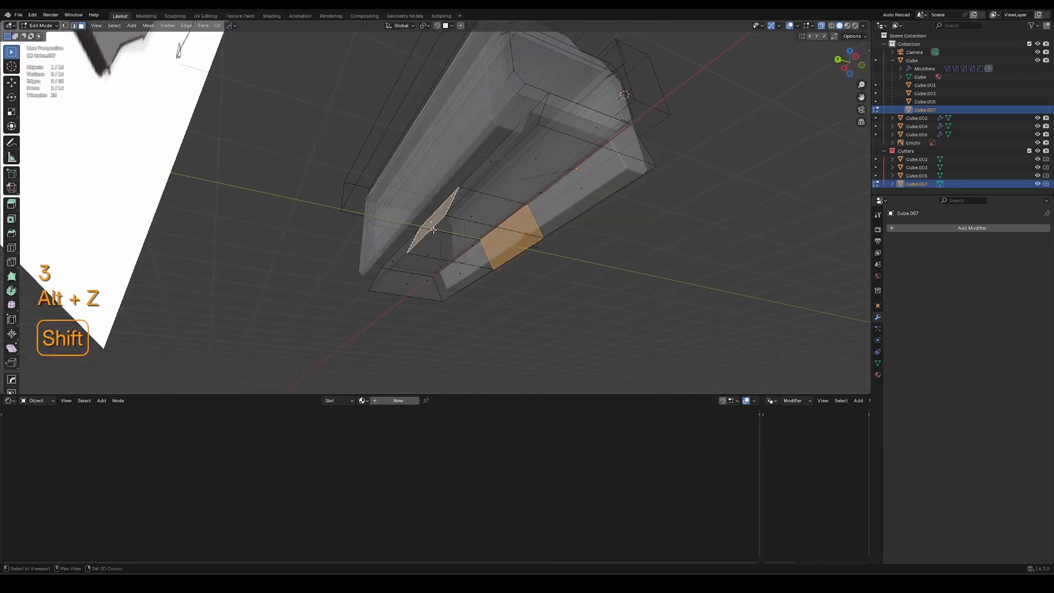
{"action": "mouse_move", "coordinate": [639, 243]}
{"action": "middle_mouse_down"}
{"action": "mouse_move", "coordinate": [581, 278]}
{"action": "mouse_move", "coordinate": [628, 259]}
{"action": "middle_mouse_up"}
{"action": "key", "text": "e"}
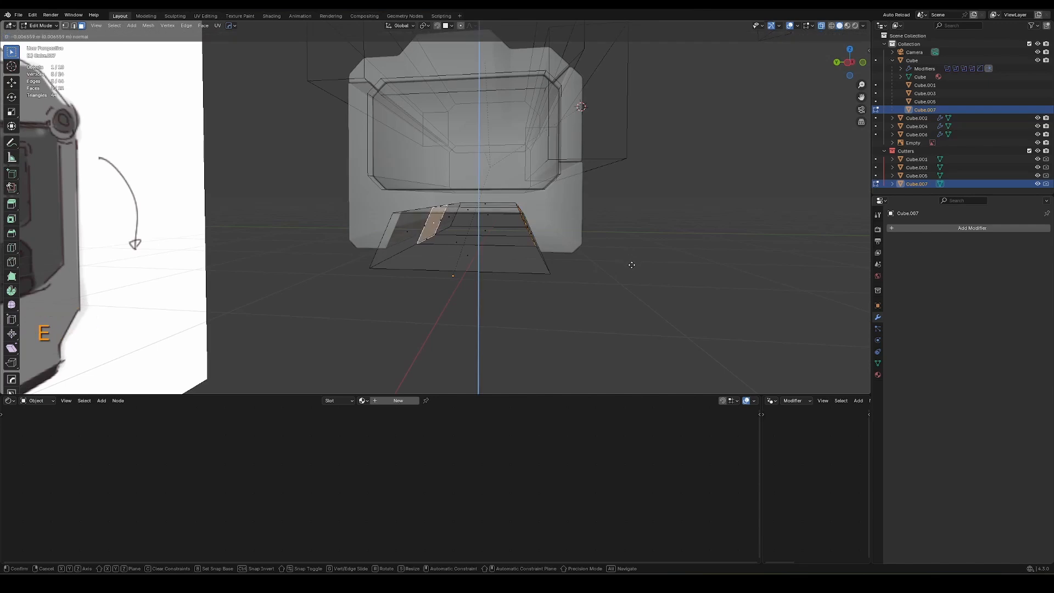
{"action": "key", "text": "Escape"}
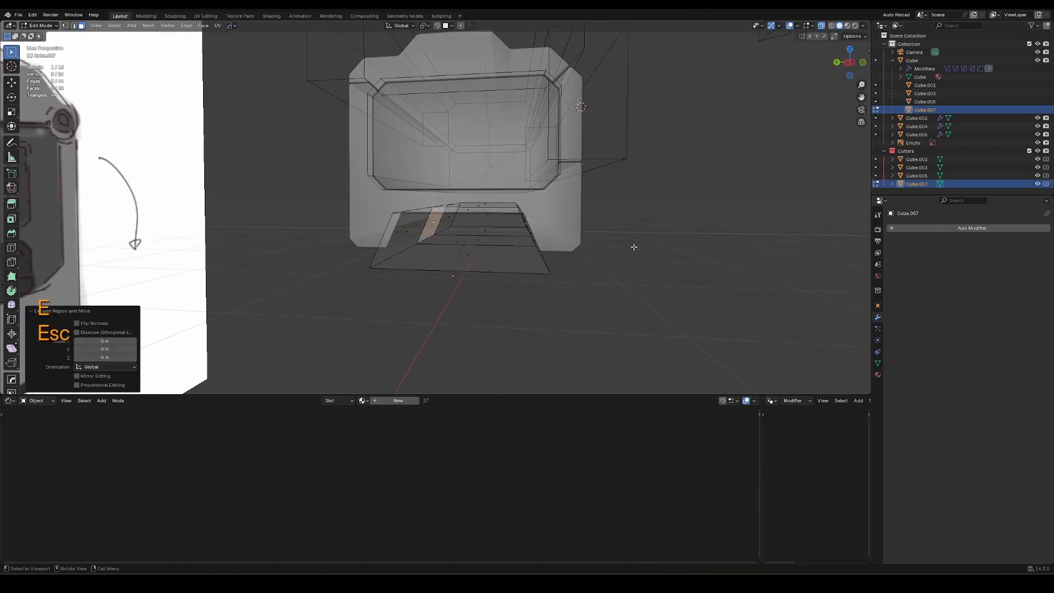
{"action": "key", "text": "s"}
{"action": "key", "text": "y"}
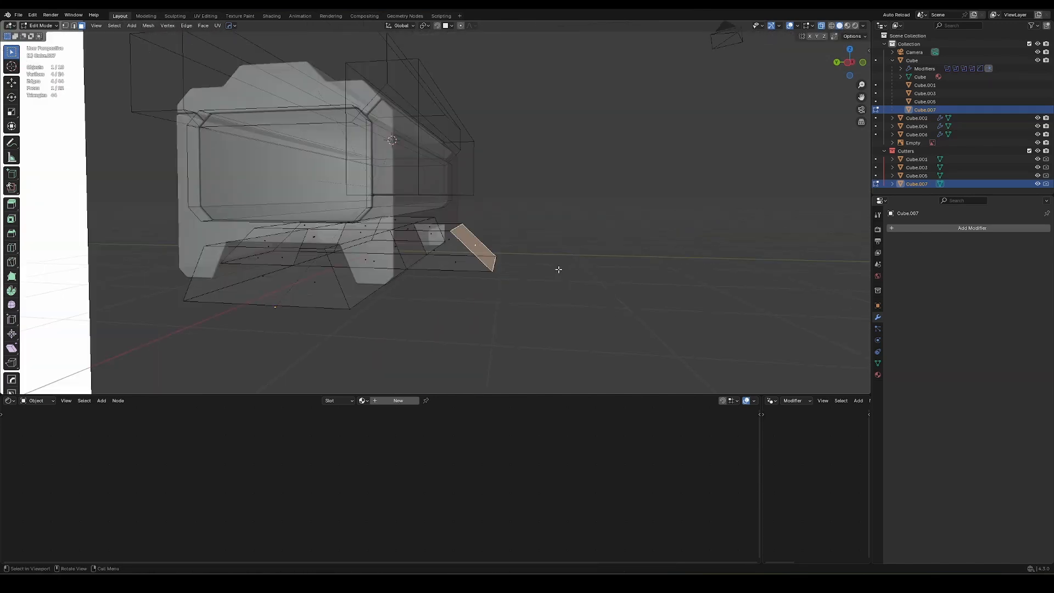
Flatten each extruded side face of the lower cutter by scaling it to 0 along Y
{"action": "key", "text": "s"}
{"action": "key", "text": "y"}
{"action": "key", "text": "KP_0"}
{"action": "key", "text": "KP_Enter"}
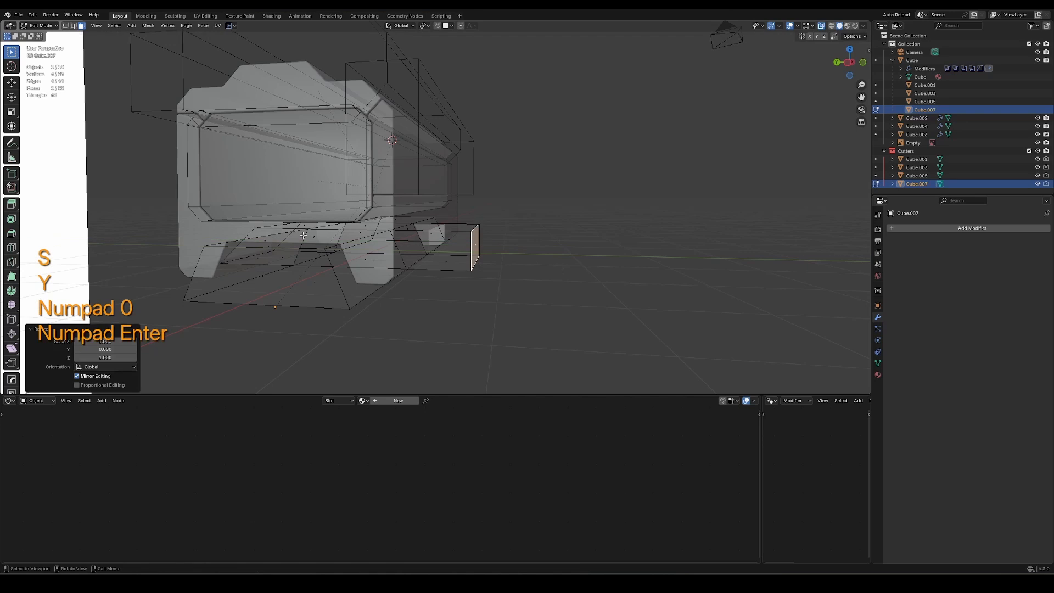
{"action": "middle_click_drag", "start_coordinate": [303, 235], "coordinate": [443, 220]}
{"action": "left_click", "coordinate": [247, 273]}
{"action": "key", "text": "shift+r"}
{"action": "key", "text": "alt+z"}
Select the bottom edges of the cutter's side extensions and scale them outward along X to slope the notch sides
{"action": "key", "text": "2"}
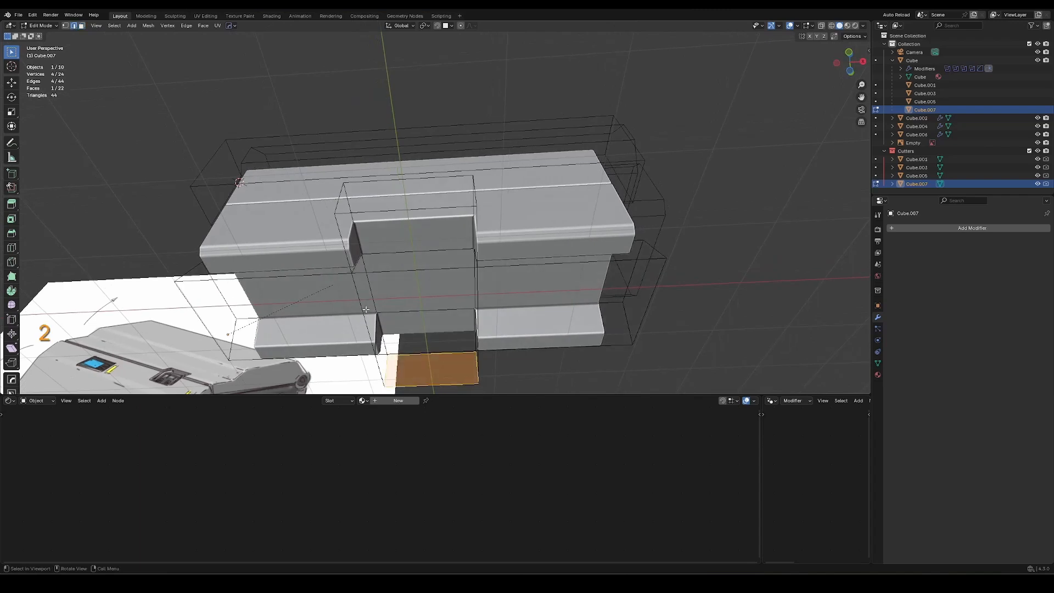
{"action": "middle_click_drag", "start_coordinate": [367, 310], "coordinate": [376, 322]}
{"action": "left_click", "coordinate": [376, 322], "text": "alt"}
{"action": "middle_click_drag", "start_coordinate": [392, 273], "coordinate": [367, 256]}
{"action": "left_click", "coordinate": [400, 282], "text": "alt+shift"}
{"action": "key", "text": "alt+z"}
{"action": "key", "text": "1"}
{"action": "left_click_drag", "start_coordinate": [360, 233], "coordinate": [502, 298], "text": "shift"}
{"action": "key", "text": "2"}
{"action": "middle_click_drag", "start_coordinate": [395, 285], "coordinate": [511, 278]}
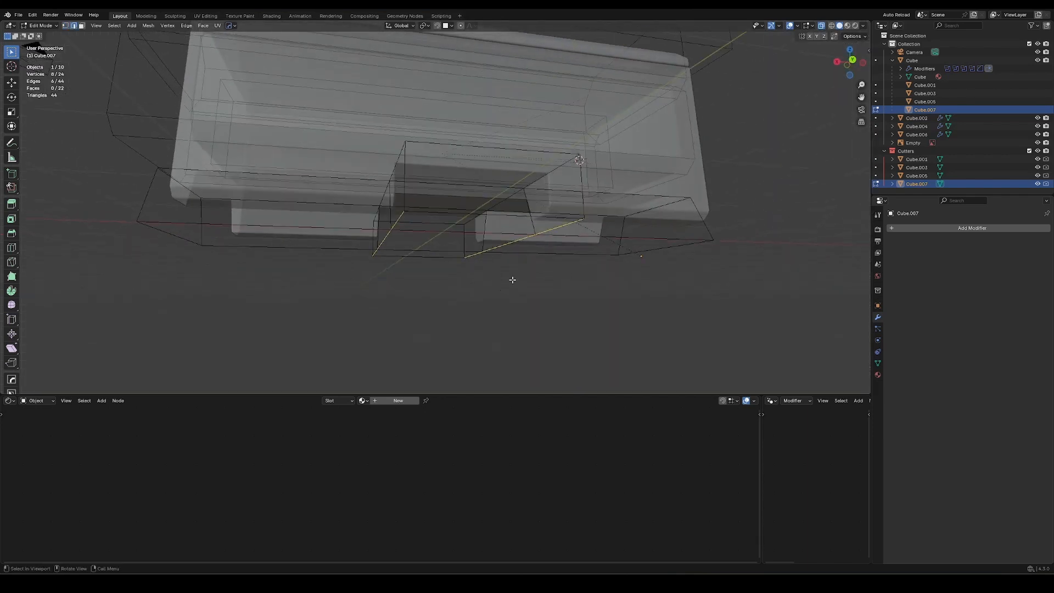
{"action": "key", "text": "alt+z"}
{"action": "key", "text": "s"}
{"action": "key", "text": "y"}
{"action": "key", "text": "x"}
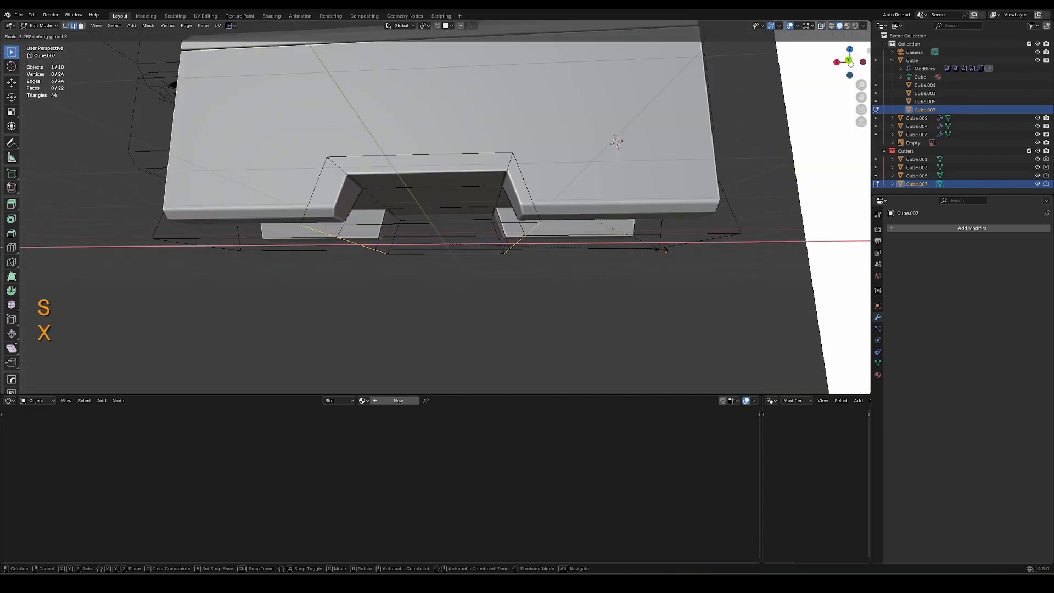
{"action": "left_click", "coordinate": [661, 250]}
Shift the vertices at one end of the cutter's side extensions outward along X to widen the side notches
{"action": "key", "text": "alt+z"}
{"action": "middle_click_drag", "start_coordinate": [440, 243], "coordinate": [379, 242], "text": "alt"}
{"action": "left_click_drag", "start_coordinate": [324, 186], "coordinate": [379, 263]}
{"action": "key", "text": "g"}
{"action": "key", "text": "g"}
{"action": "middle_click_drag", "start_coordinate": [336, 252], "coordinate": [393, 201]}
{"action": "key", "text": "g"}
{"action": "left_click", "coordinate": [539, 249]}
Add an X-axis Mirror modifier to the lower cutter with the crate body as the mirror object
{"action": "key", "text": "Tab"}
{"action": "key", "text": "Tab"}
{"action": "key", "text": "3"}
{"action": "key", "text": "alt+z"}
{"action": "left_click", "coordinate": [418, 233]}
{"action": "key", "text": "Tab"}
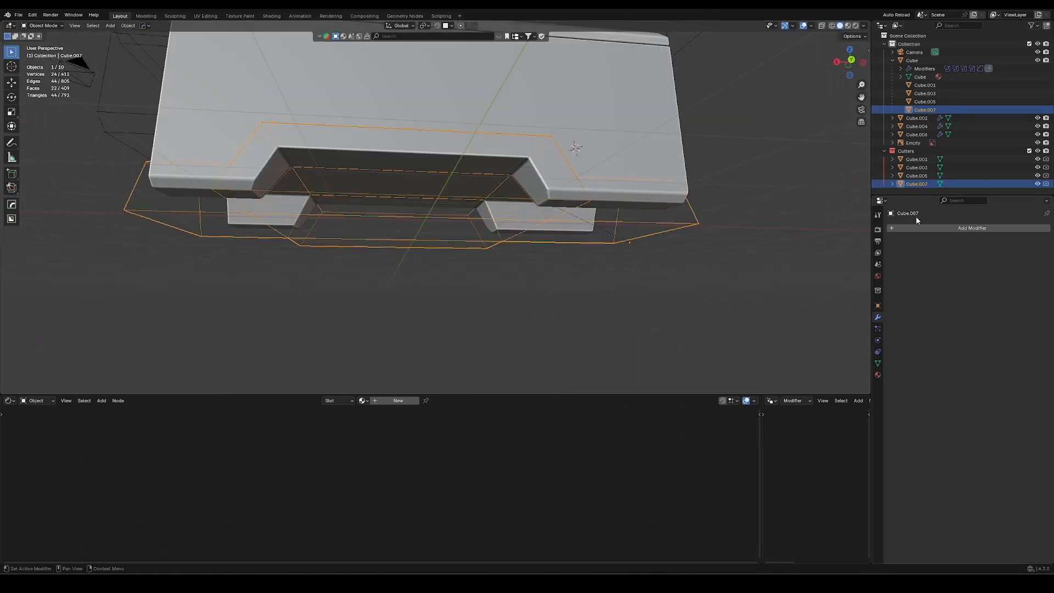
{"action": "key", "text": "r"}
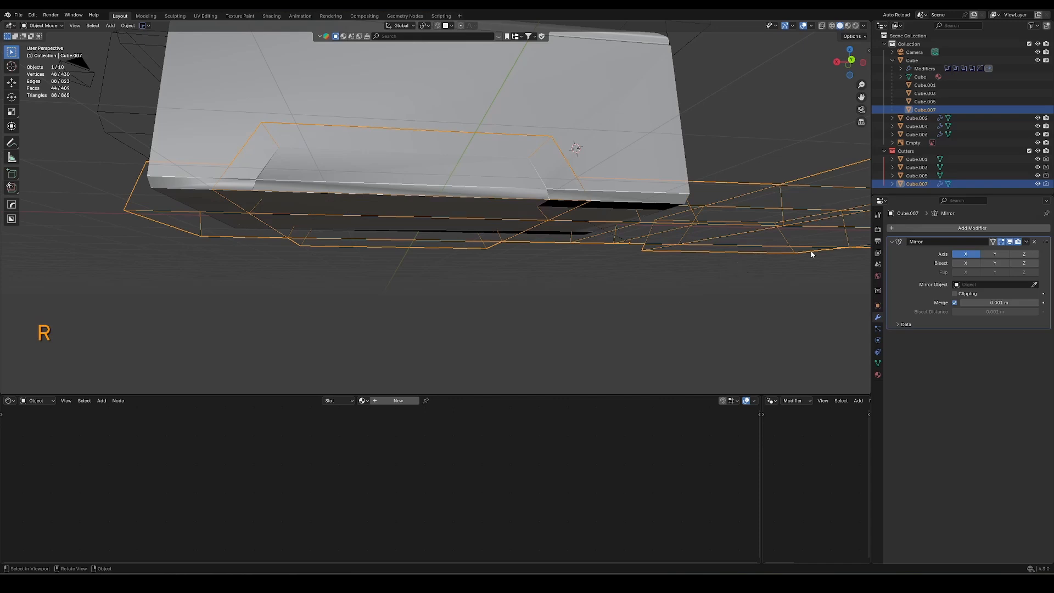
{"action": "left_click", "coordinate": [620, 101]}
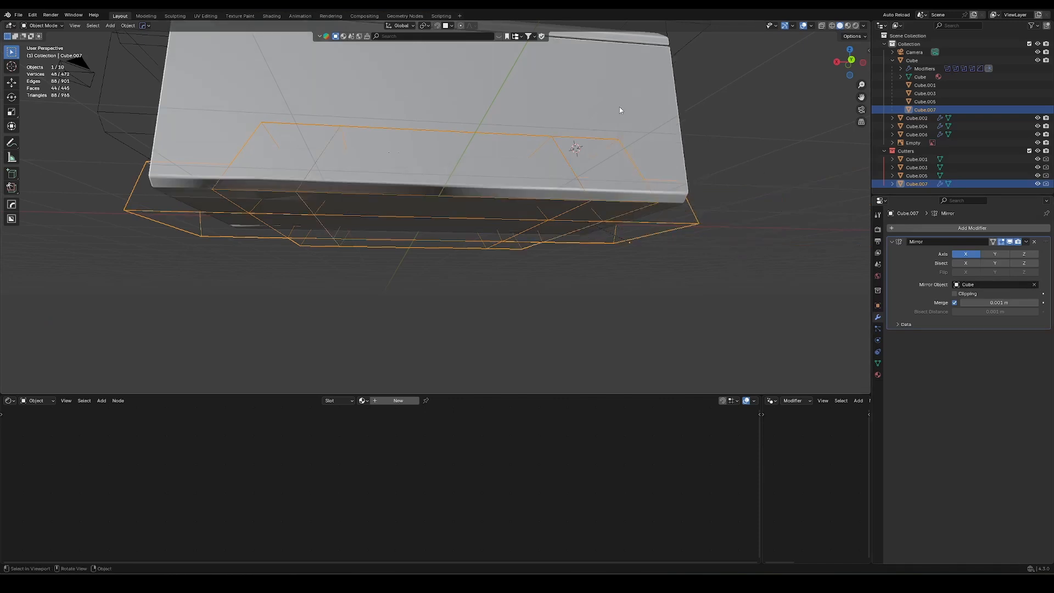
Set the crate body's origin to its geometry, using the median centre
{"action": "left_click", "coordinate": [626, 94]}
{"action": "key", "text": "ctrl+alt+c"}
{"action": "middle_click_drag", "start_coordinate": [512, 220], "coordinate": [568, 185]}
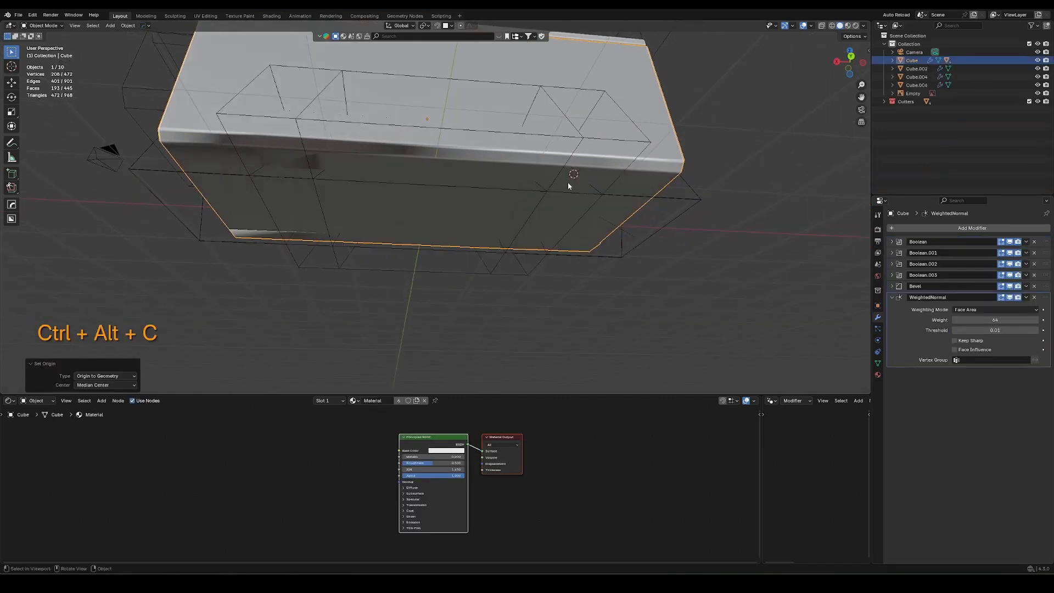
Enable Bisect and Flip on the X axis in the lower cutter's Mirror modifier
{"action": "left_click", "coordinate": [692, 211]}
{"action": "left_click", "coordinate": [969, 265]}
{"action": "left_click", "coordinate": [968, 273]}
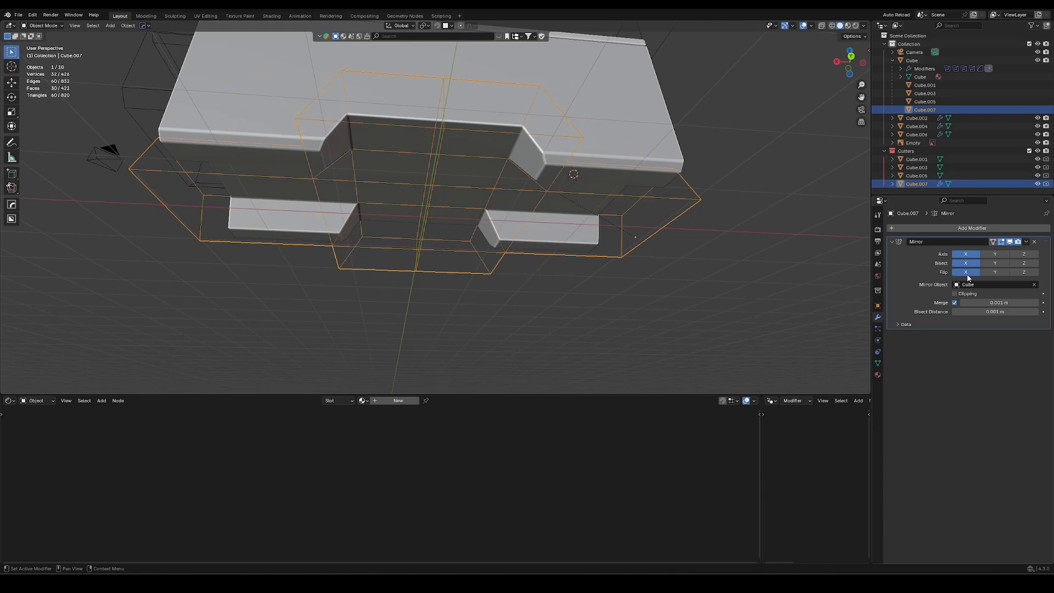
Select the sloped end vertices of the lower cutter and shift them along X to reposition the side notch's slanted face
{"action": "key", "text": "Tab"}
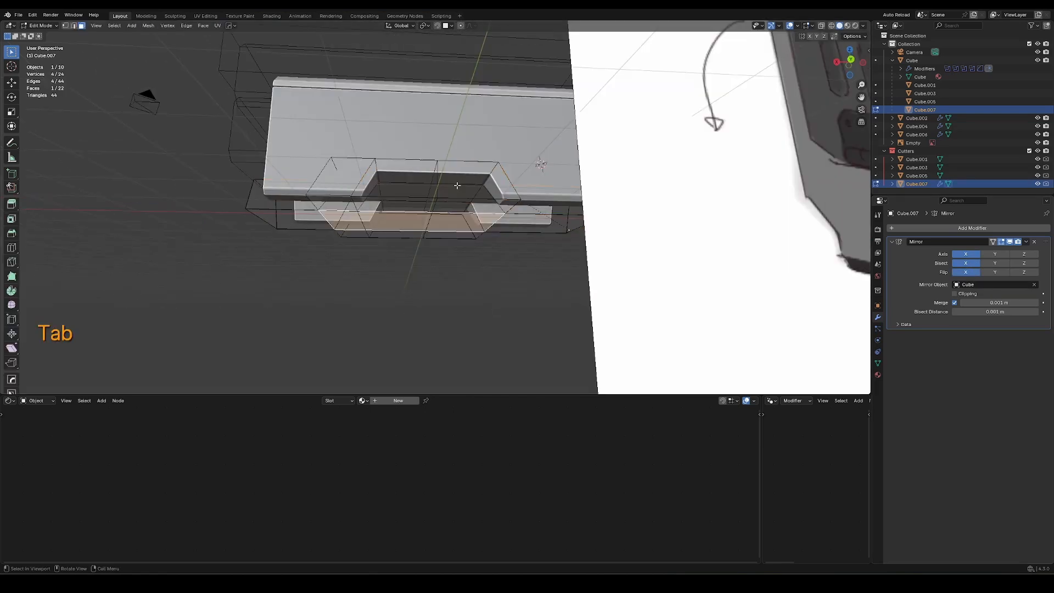
{"action": "middle_click_drag", "start_coordinate": [456, 186], "coordinate": [442, 202]}
{"action": "key", "text": "alt+z"}
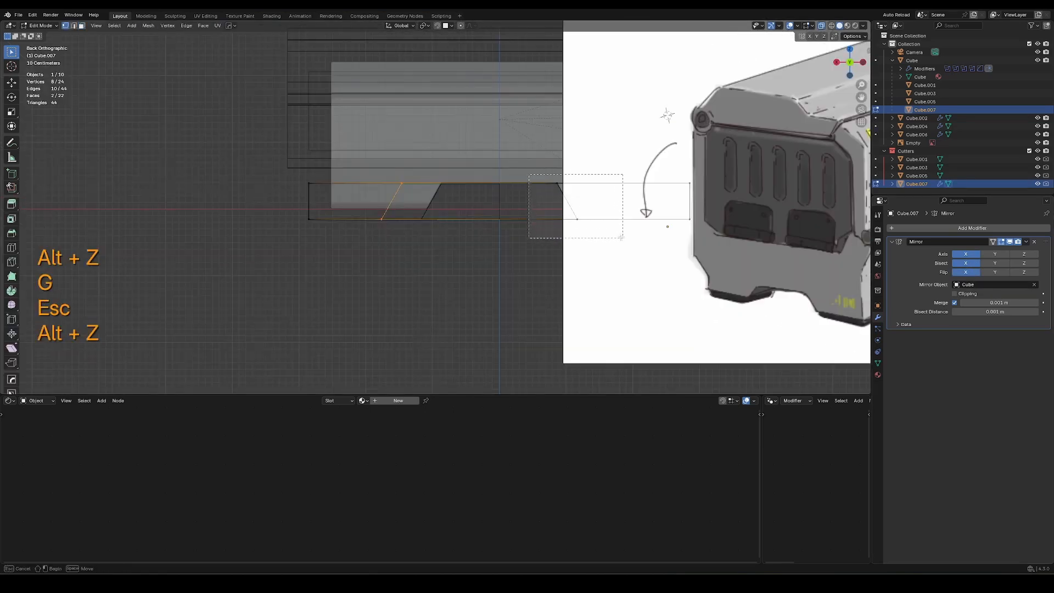
{"action": "left_click_drag", "start_coordinate": [621, 237], "coordinate": [621, 238]}
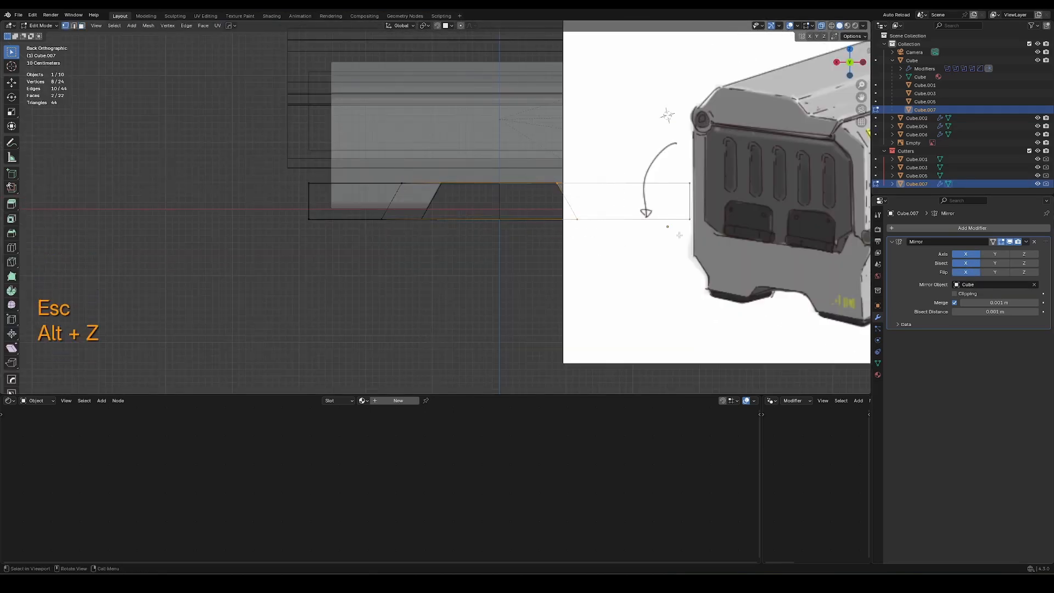
{"action": "key", "text": "g"}
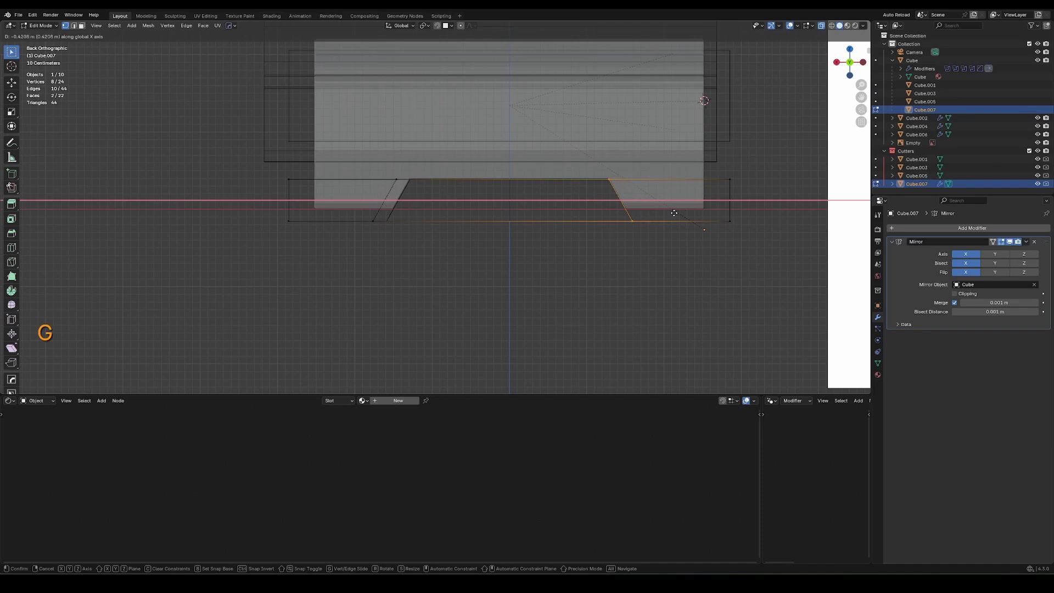
{"action": "left_click", "coordinate": [678, 213]}
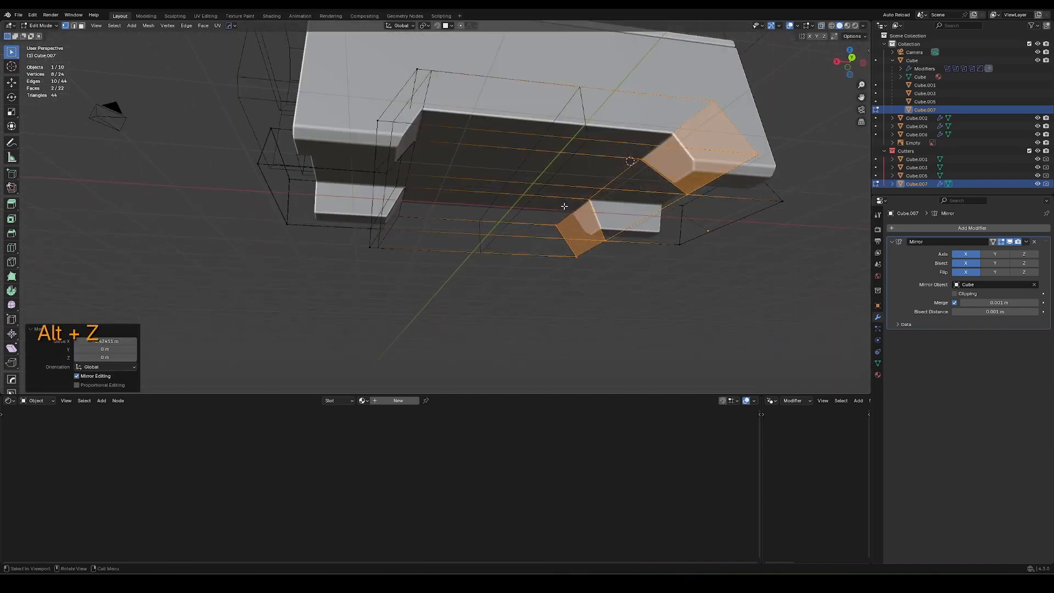
Select the lower cutter's edges at the slanted end of the side notch and bevel them
{"action": "middle_click_drag", "start_coordinate": [495, 220], "coordinate": [604, 196]}
{"action": "key", "text": "Tab"}
{"action": "key", "text": "2"}
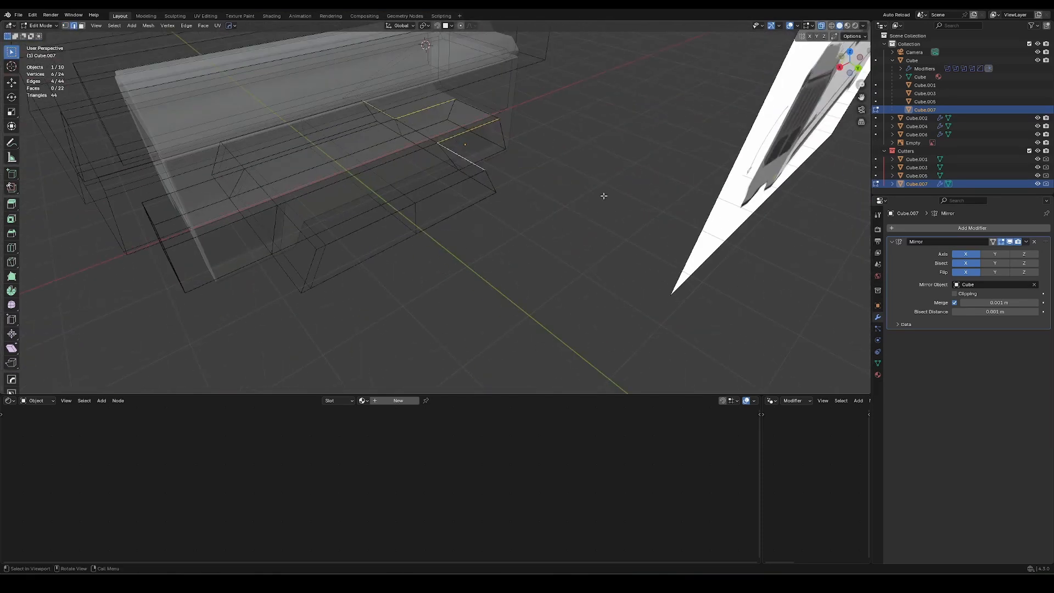
{"action": "key", "text": "alt+z"}
{"action": "key", "text": "b"}
{"action": "key", "text": "Escape"}
{"action": "key", "text": "g"}
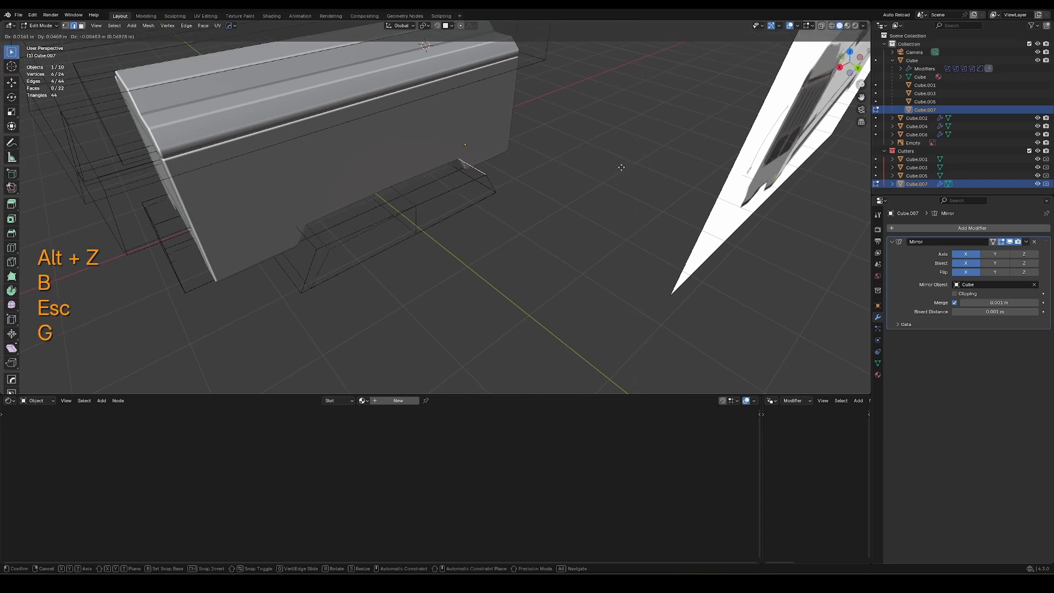
{"action": "key", "text": "Escape"}
{"action": "middle_click_drag", "start_coordinate": [621, 163], "coordinate": [648, 123], "text": "ctrl"}
{"action": "middle_click_drag", "start_coordinate": [648, 123], "coordinate": [603, 144], "text": "shift"}
{"action": "key", "text": "ctrl+b"}
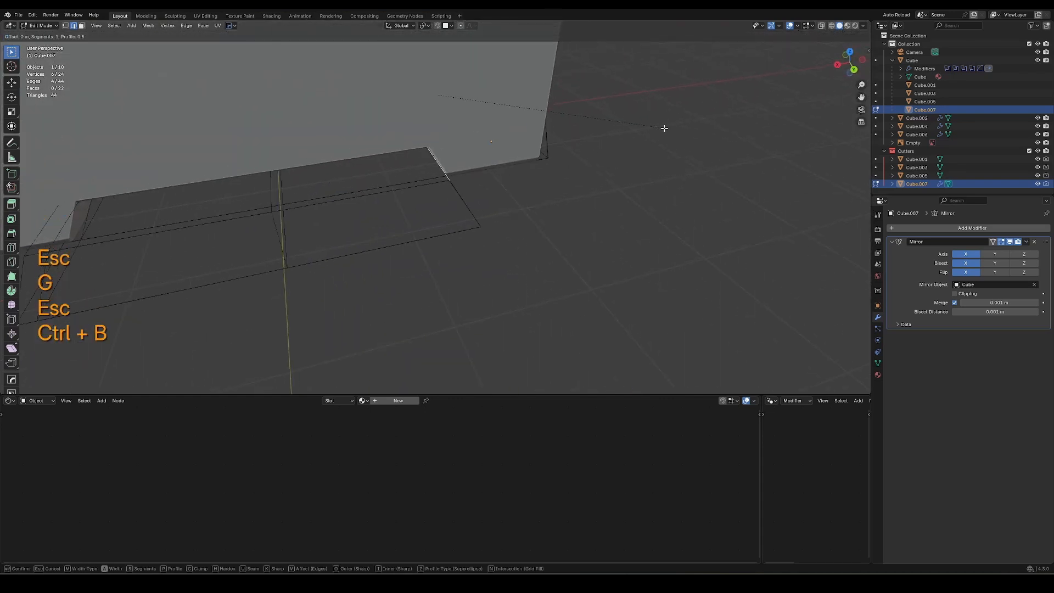
{"action": "left_click", "coordinate": [668, 132]}
Select the lid, both panels and the crate body together and set their Bevel modifier amount to 0.011 m
{"action": "middle_click_drag", "start_coordinate": [669, 131], "coordinate": [535, 181]}
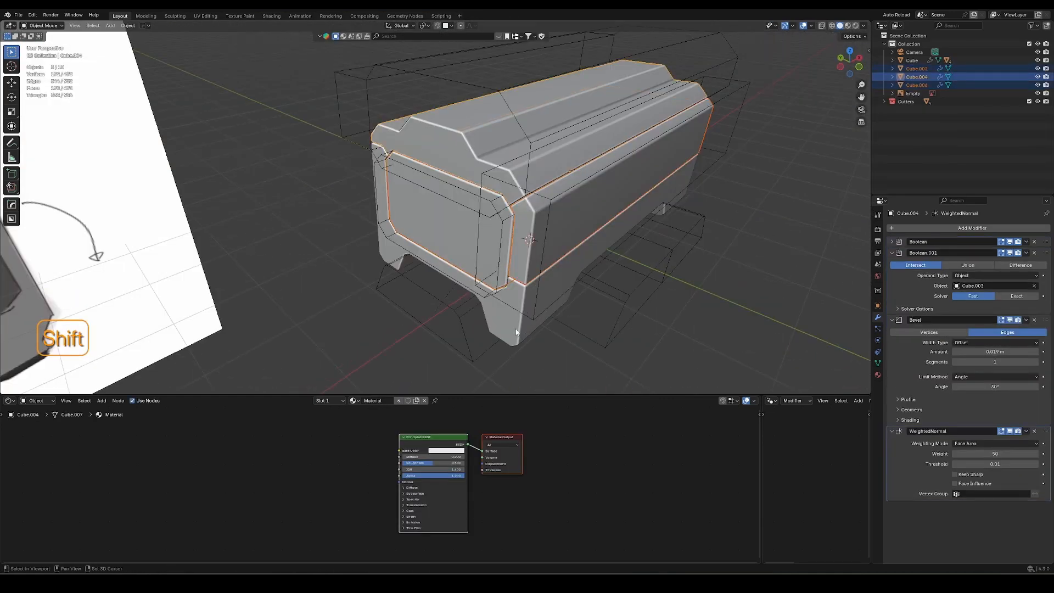
{"action": "left_click", "coordinate": [516, 332], "text": "shift"}
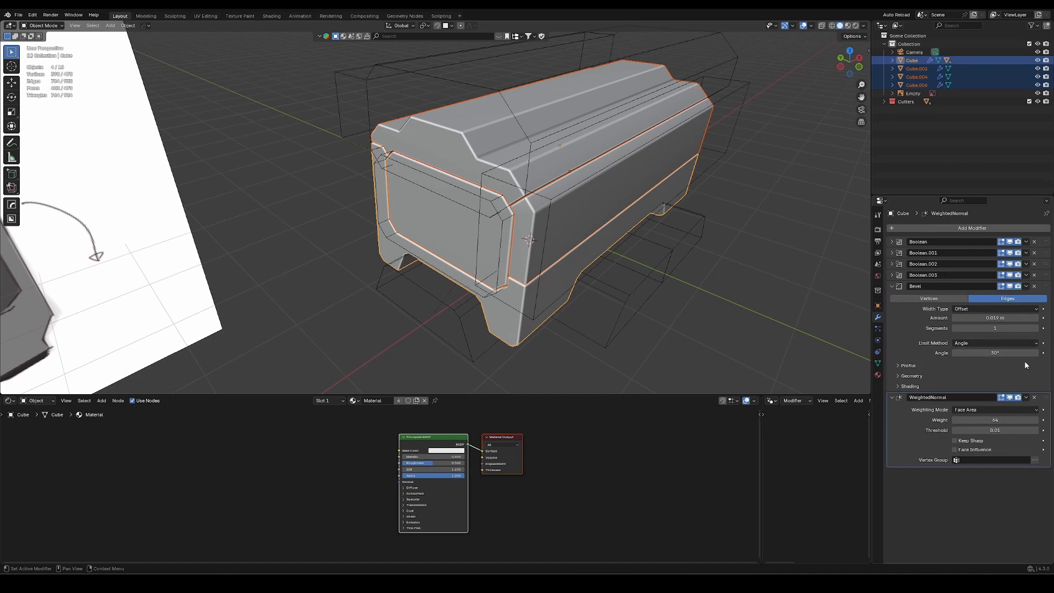
{"action": "mouse_move", "coordinate": [991, 319]}
{"action": "left_mouse_down", "text": "alt"}
{"action": "mouse_move", "coordinate": [1011, 318]}
{"action": "mouse_move", "coordinate": [975, 318]}
{"action": "left_mouse_up", "text": "alt"}
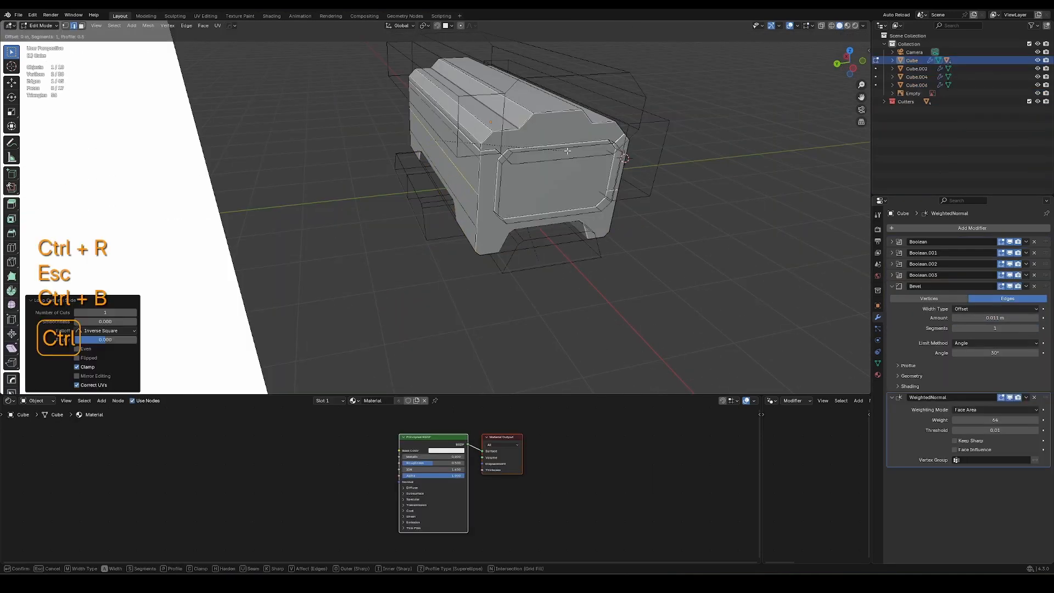
{"action": "key", "text": "Tab"}
{"action": "key", "text": "Tab"}
{"action": "key", "text": "3"}
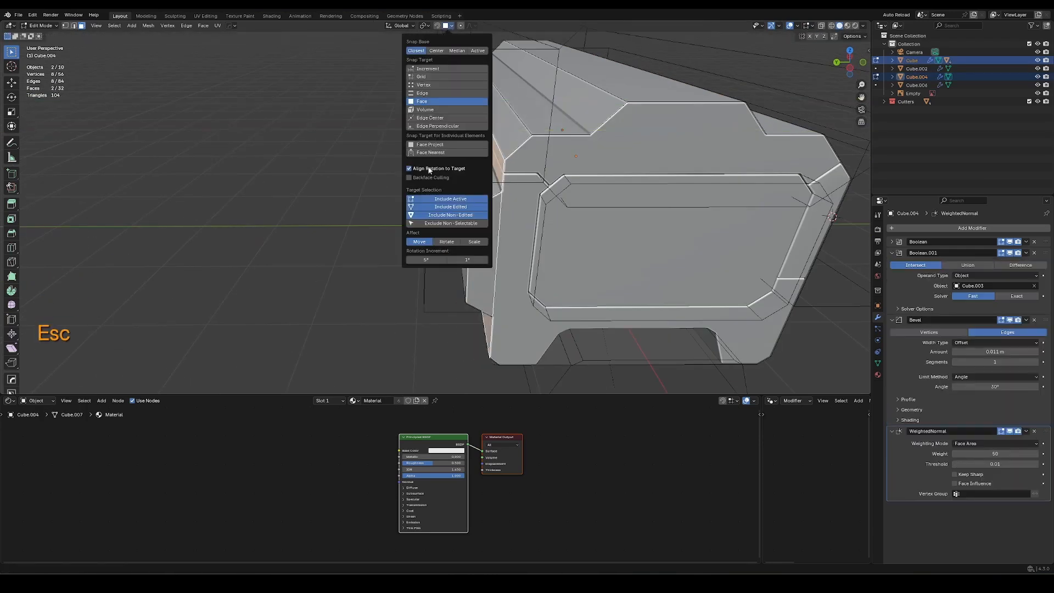
{"action": "key", "text": "g"}
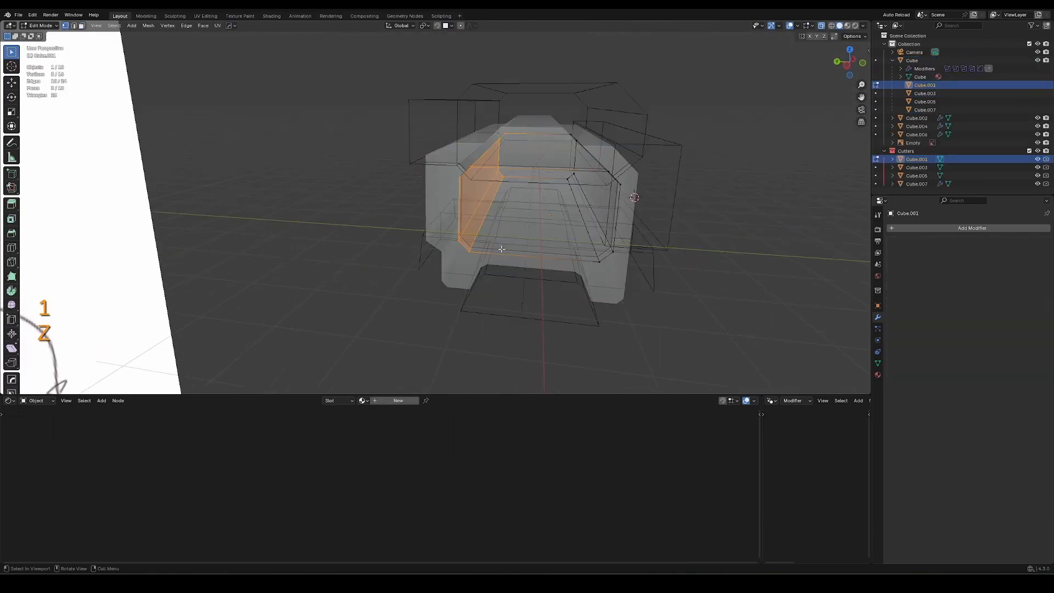
{"action": "key", "text": "g"}
{"action": "key", "text": "alt+z"}
{"action": "key", "text": "alt+z"}
{"action": "key", "text": "Tab"}
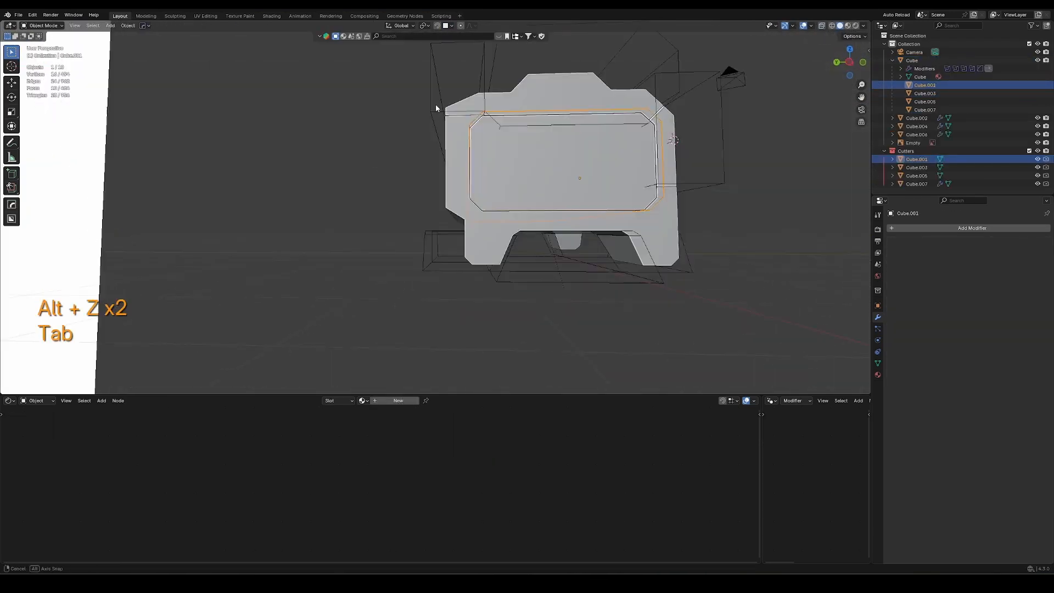
{"action": "key", "text": "h"}
{"action": "key", "text": "ctrl+z"}
{"action": "key", "text": "ctrl+z"}
{"action": "key", "text": "ctrl+z"}
{"action": "key", "text": "ctrl+z"}
{"action": "key", "text": "ctrl+z"}
{"action": "key", "text": "ctrl+z"}
{"action": "key", "text": "ctrl+z"}
{"action": "key", "text": "ctrl+z"}
{"action": "key", "text": "ctrl+z"}
{"action": "key", "text": "ctrl+z"}
{"action": "key", "text": "ctrl+z"}
{"action": "key", "text": "ctrl+z"}
{"action": "key", "text": "ctrl+z"}
{"action": "key", "text": "ctrl+z"}
Dissolve the selected edges of the crate body's mesh together with their vertices, and return to Object Mode
{"action": "key", "text": "ctrl+x"}
{"action": "key", "text": "ctrl+x"}
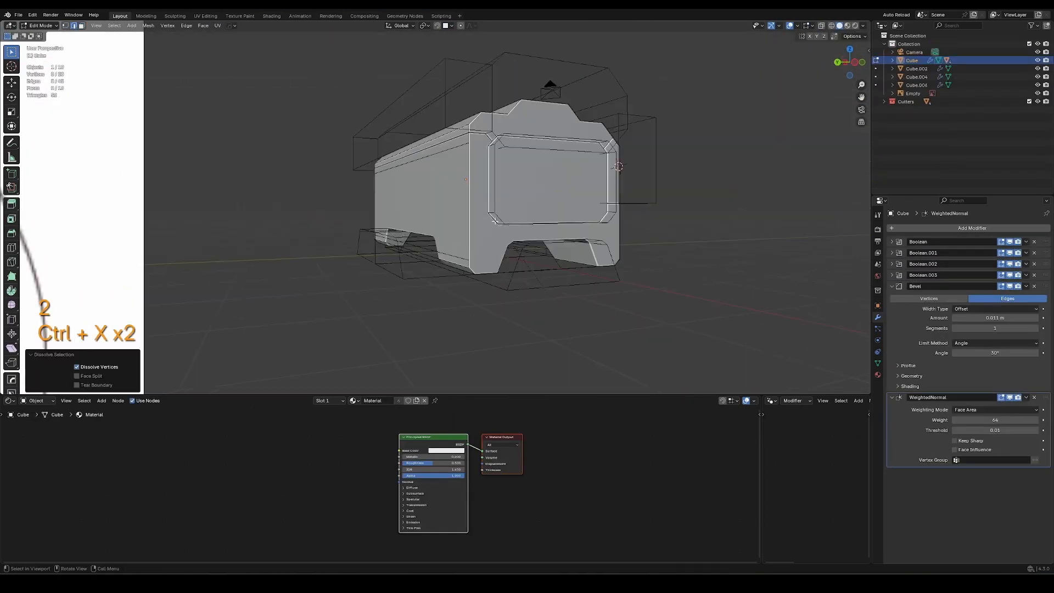
{"action": "key", "text": "g"}
{"action": "key", "text": "Tab"}
{"action": "key", "text": "Tab"}
{"action": "key", "text": "1"}
{"action": "key", "text": "alt+z"}
{"action": "key", "text": "Tab"}
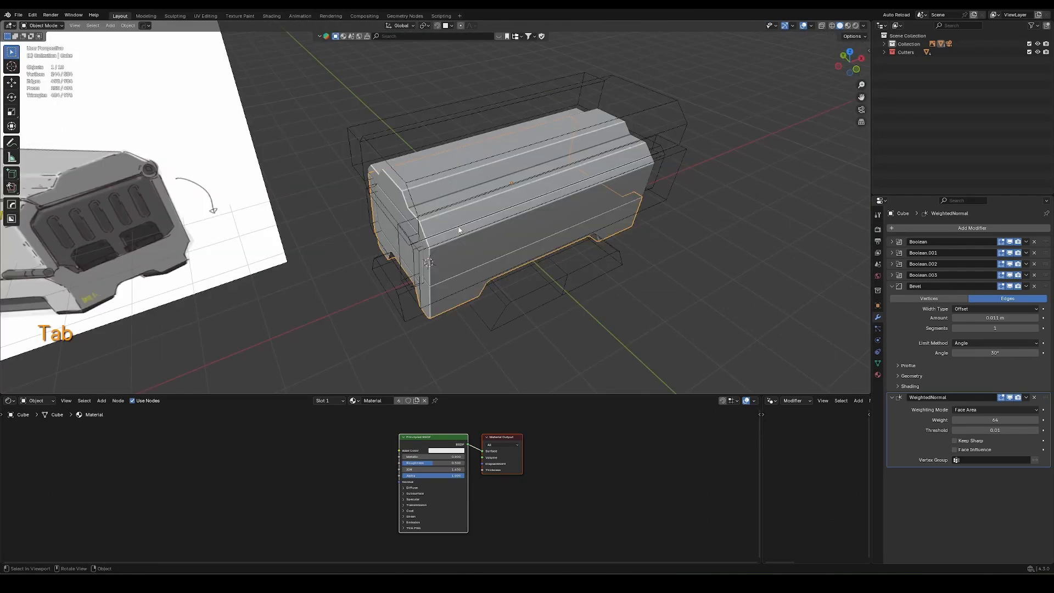
Hide the Boolean cutter objects so only the crate parts stay in view
{"action": "key", "text": "h"}
{"action": "key", "text": "h"}
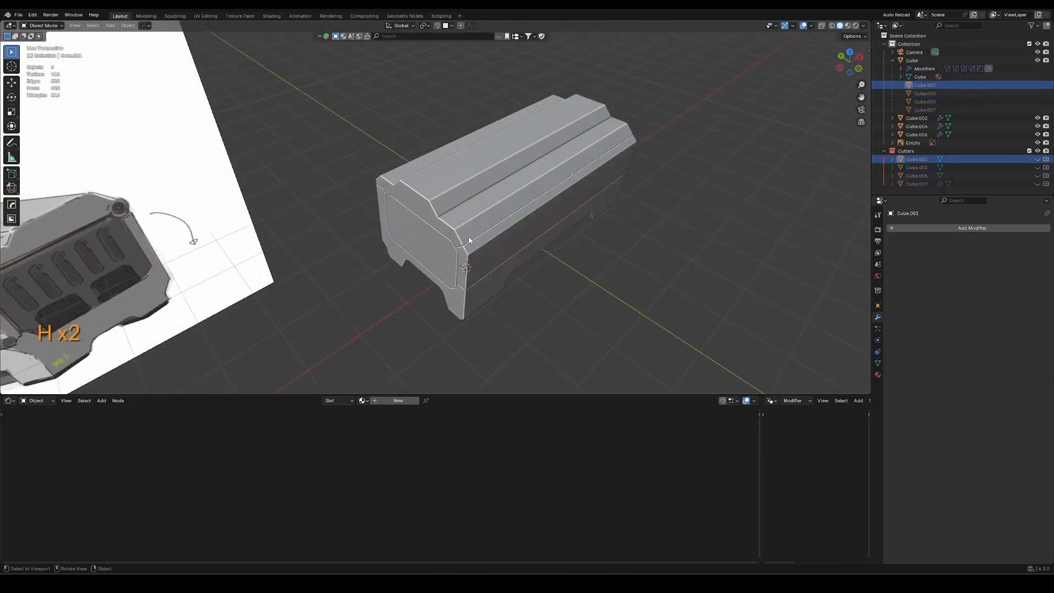
{"action": "middle_click_drag", "start_coordinate": [469, 236], "coordinate": [395, 235]}
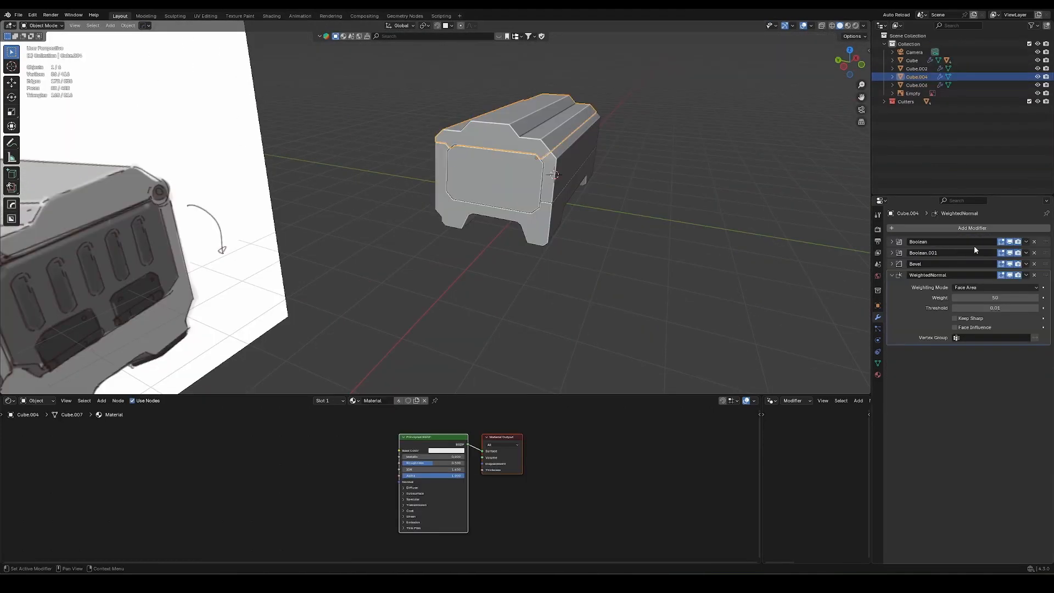
Apply the lid's Boolean and Boolean.001 modifiers, keeping its Bevel and WeightedNormal modifiers
{"action": "left_click", "coordinate": [1027, 242]}
{"action": "left_click", "coordinate": [1024, 251]}
{"action": "left_click", "coordinate": [1027, 243]}
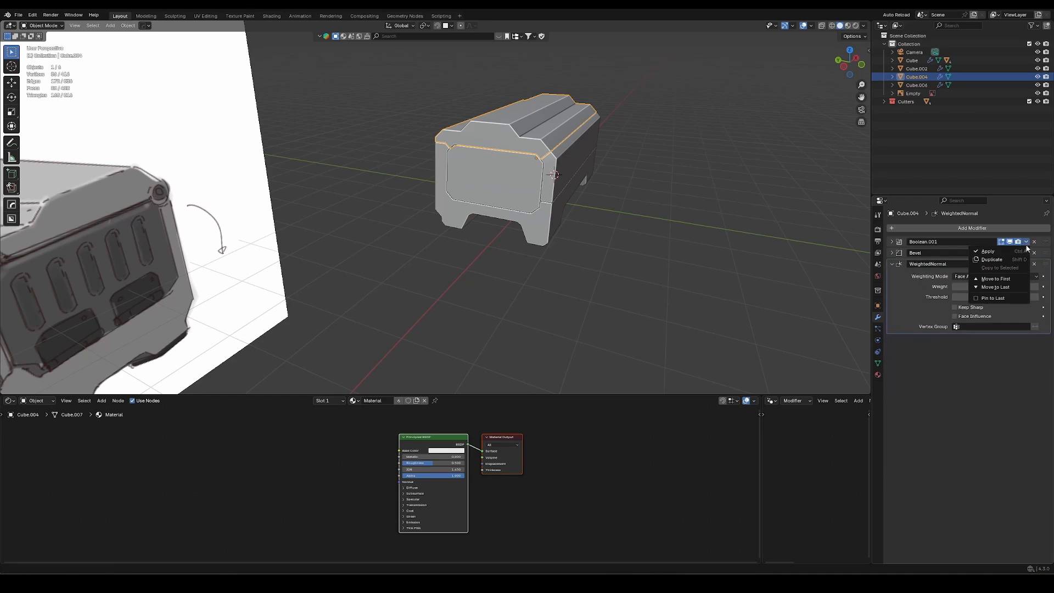
{"action": "left_click", "coordinate": [1024, 251]}
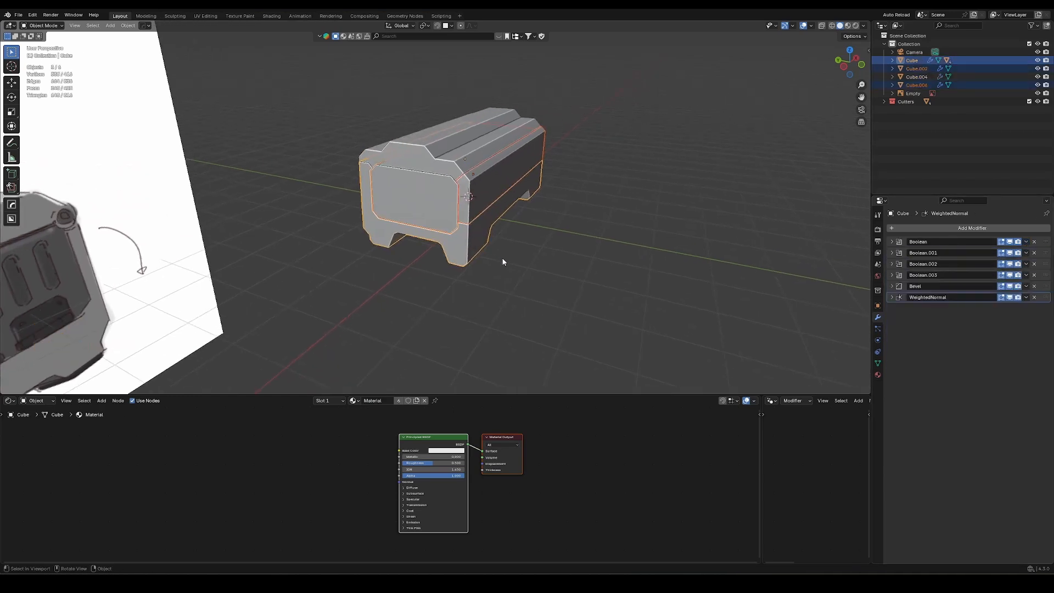
Apply the Boolean modifiers of the crate body and both panels with a HOps operation, and check the parts' remaining modifiers
{"action": "middle_click_drag", "start_coordinate": [511, 217], "coordinate": [603, 236], "text": "ctrl"}
{"action": "key", "text": "q"}
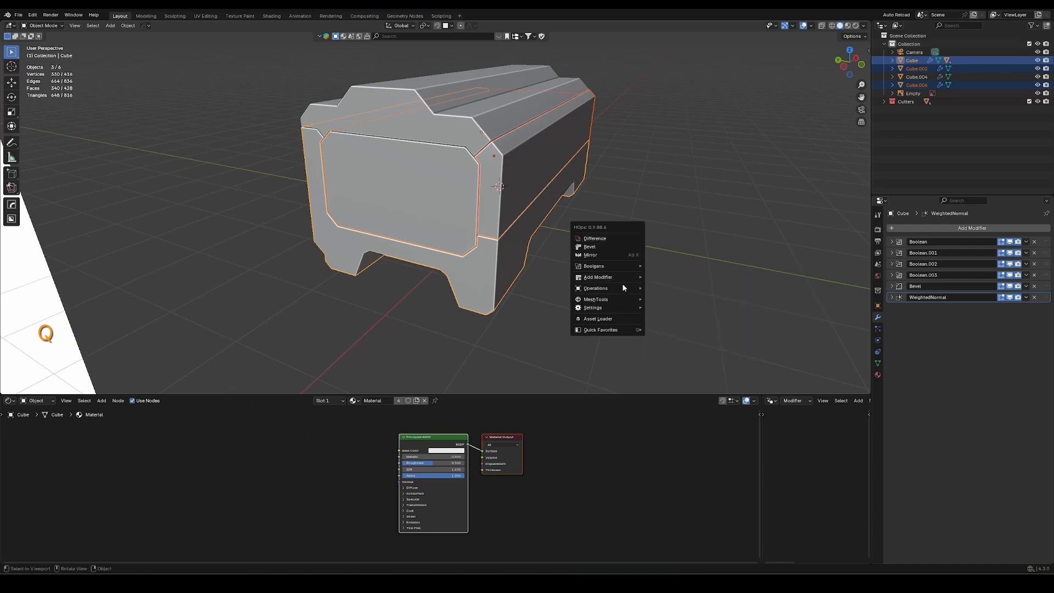
{"action": "mouse_move", "coordinate": [624, 287]}
{"action": "left_click", "coordinate": [671, 366]}
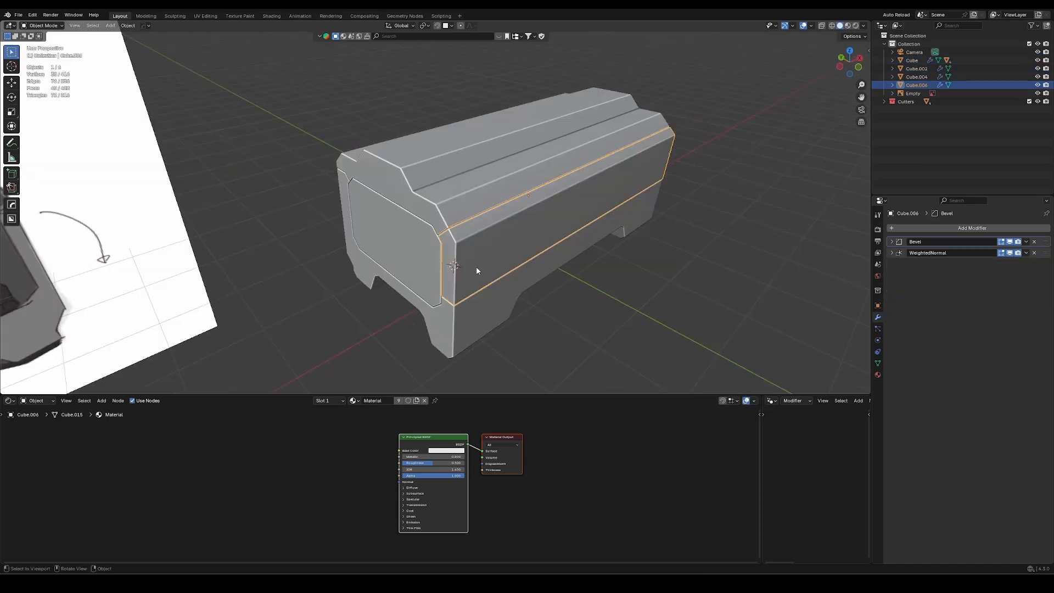
{"action": "mouse_move", "coordinate": [482, 271]}
{"action": "middle_mouse_down", "text": "ctrl"}
{"action": "mouse_move", "coordinate": [486, 296]}
{"action": "mouse_move", "coordinate": [499, 260]}
{"action": "middle_mouse_up", "text": "ctrl"}
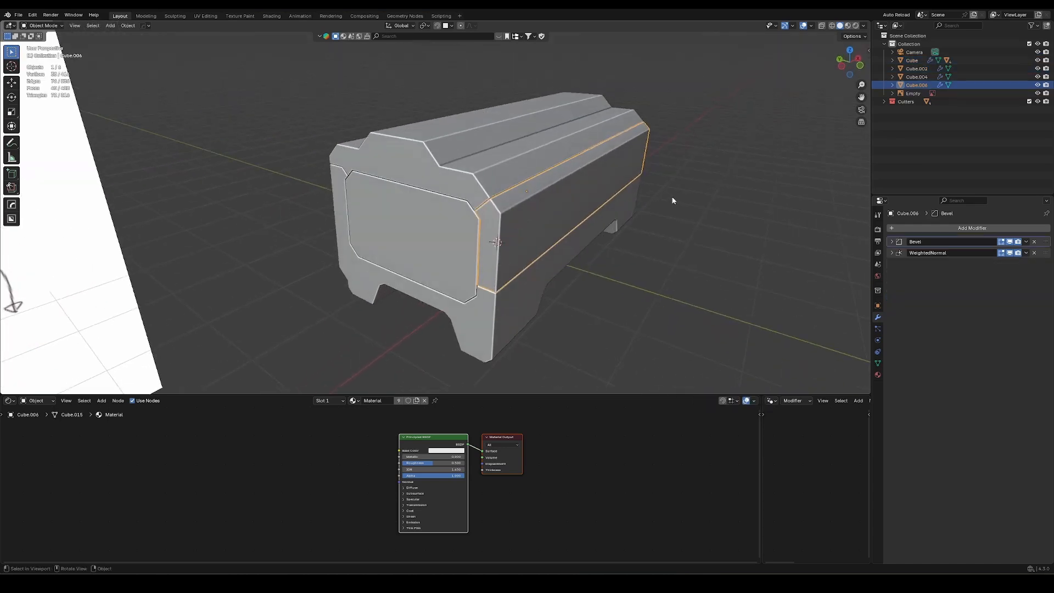
{"action": "left_click", "coordinate": [447, 266]}
{"action": "left_click", "coordinate": [461, 312]}
{"action": "left_click", "coordinate": [489, 250]}
{"action": "left_click", "coordinate": [463, 235]}
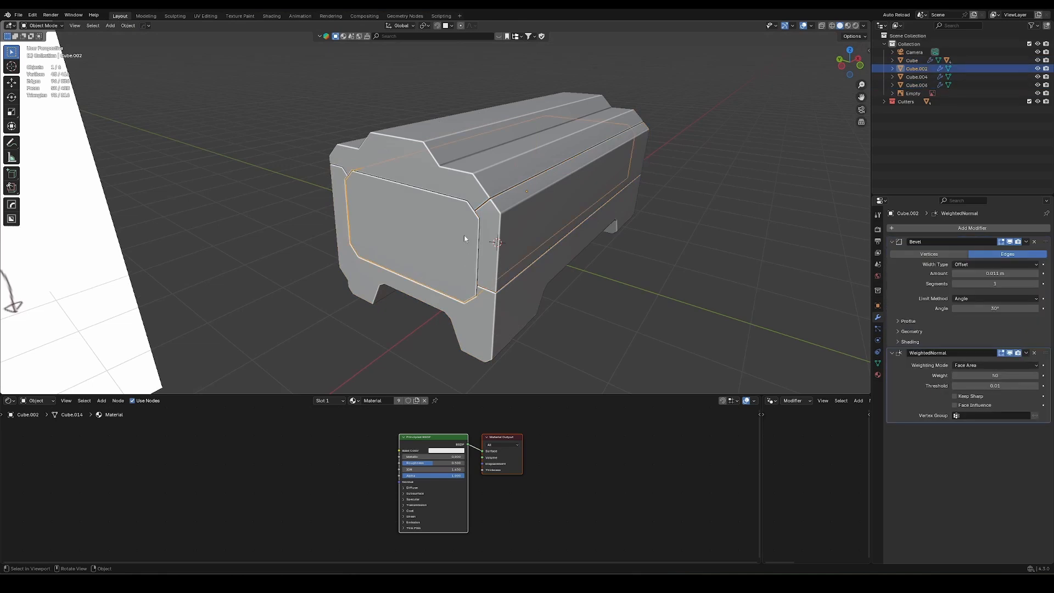
Select the lid's long outer edge above the side seam and bevel it to round it off
{"action": "middle_click_drag", "start_coordinate": [464, 235], "coordinate": [490, 193]}
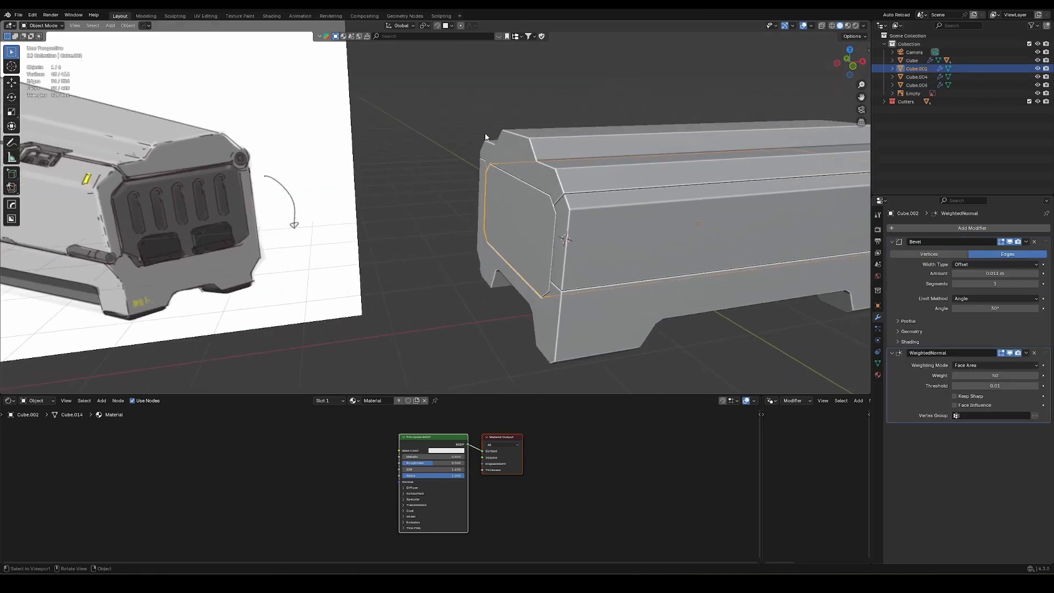
{"action": "left_click", "coordinate": [483, 160]}
{"action": "key", "text": "Tab"}
{"action": "key", "text": "2"}
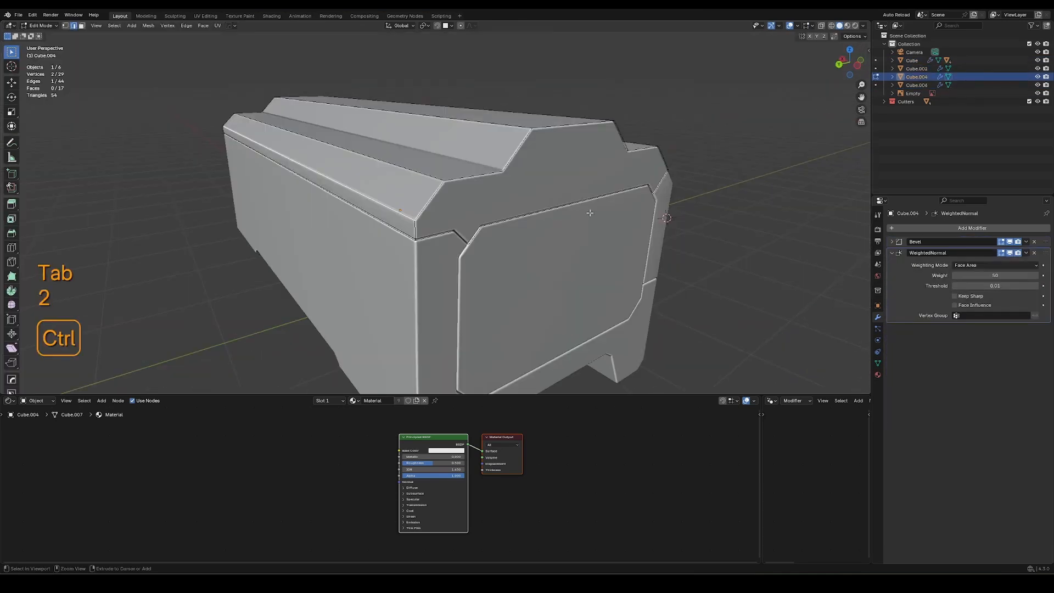
{"action": "key", "text": "ctrl+b"}
{"action": "left_click", "coordinate": [576, 249]}
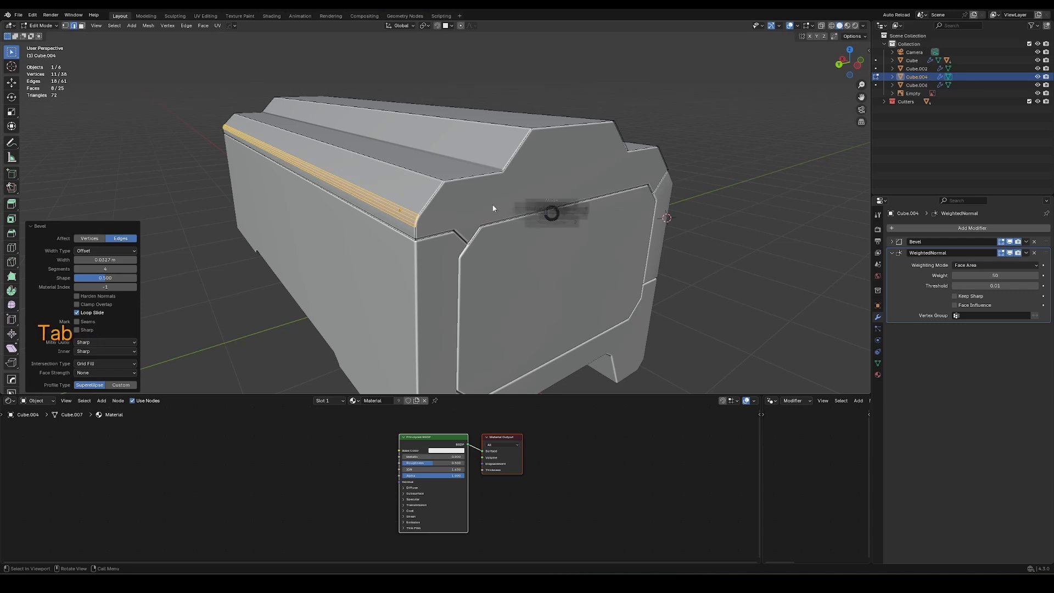
{"action": "key", "text": "Tab"}
{"action": "middle_click_drag", "start_coordinate": [493, 208], "coordinate": [521, 203]}
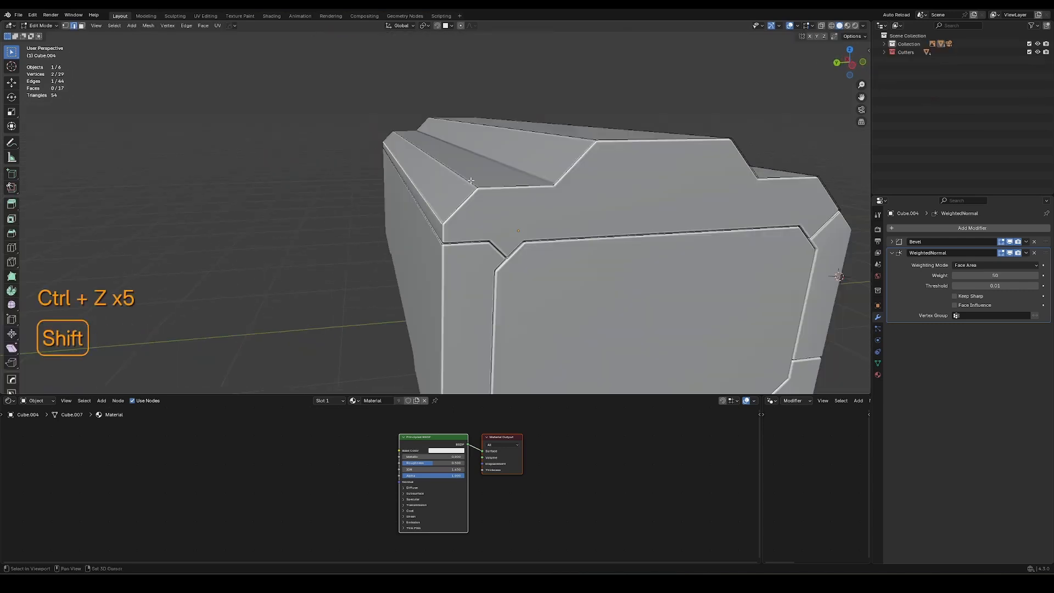
{"action": "key", "text": "ctrl+b"}
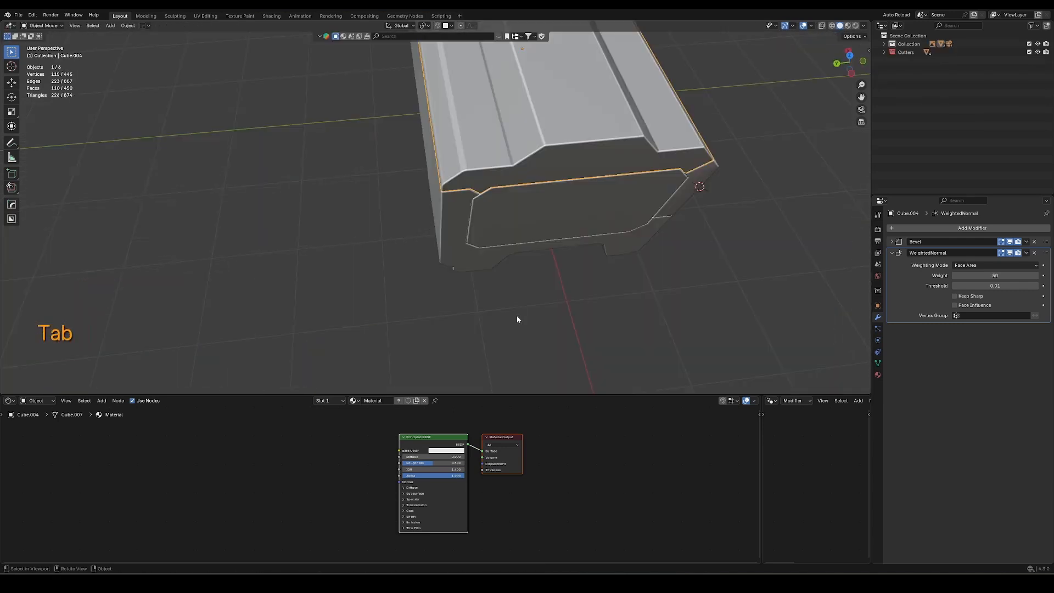
Add a mesh cylinder at the lid's end corner and shade it auto smooth
{"action": "middle_click_drag", "start_coordinate": [517, 315], "coordinate": [575, 226]}
{"action": "key", "text": "shift+a"}
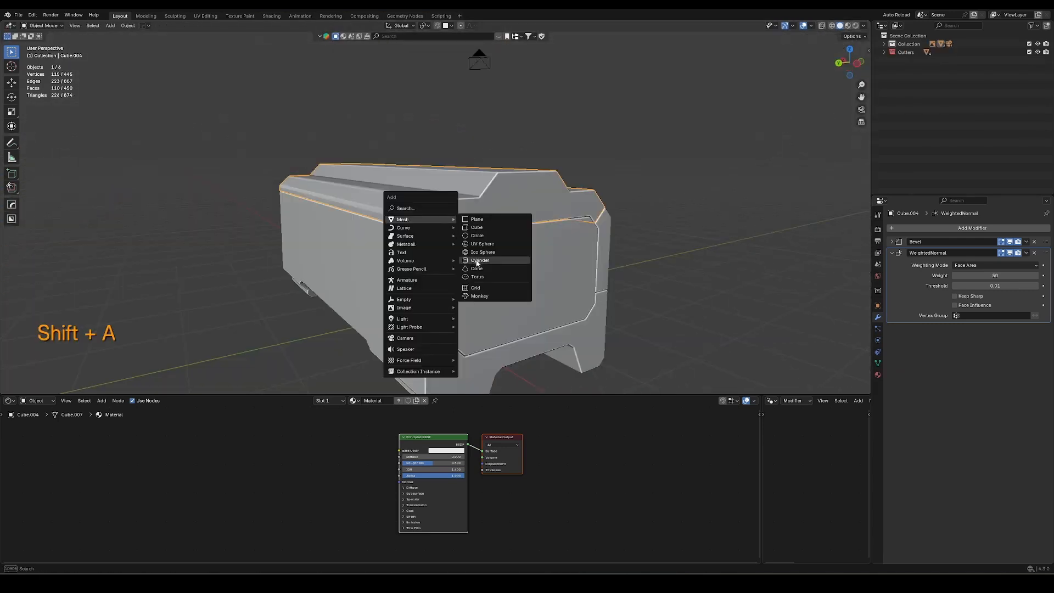
{"action": "left_click", "coordinate": [477, 261]}
{"action": "right_click", "coordinate": [553, 228]}
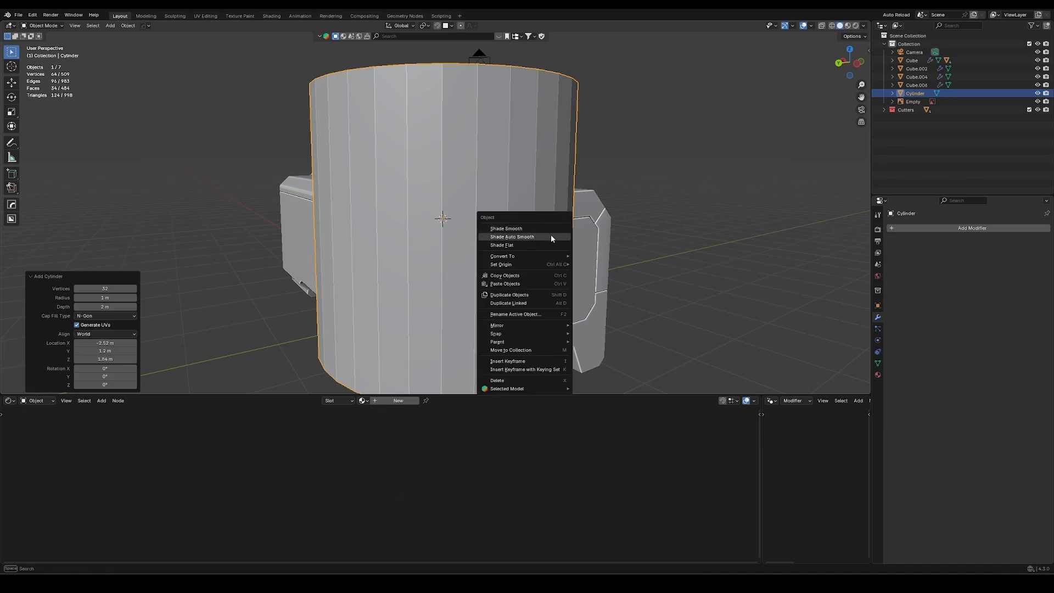
{"action": "left_click", "coordinate": [551, 235]}
Scale the cylinder to about 0.074 and rotate it 90° about the Y axis
{"action": "key", "text": "s"}
{"action": "left_click", "coordinate": [468, 212]}
{"action": "type", "text": "ry90"}
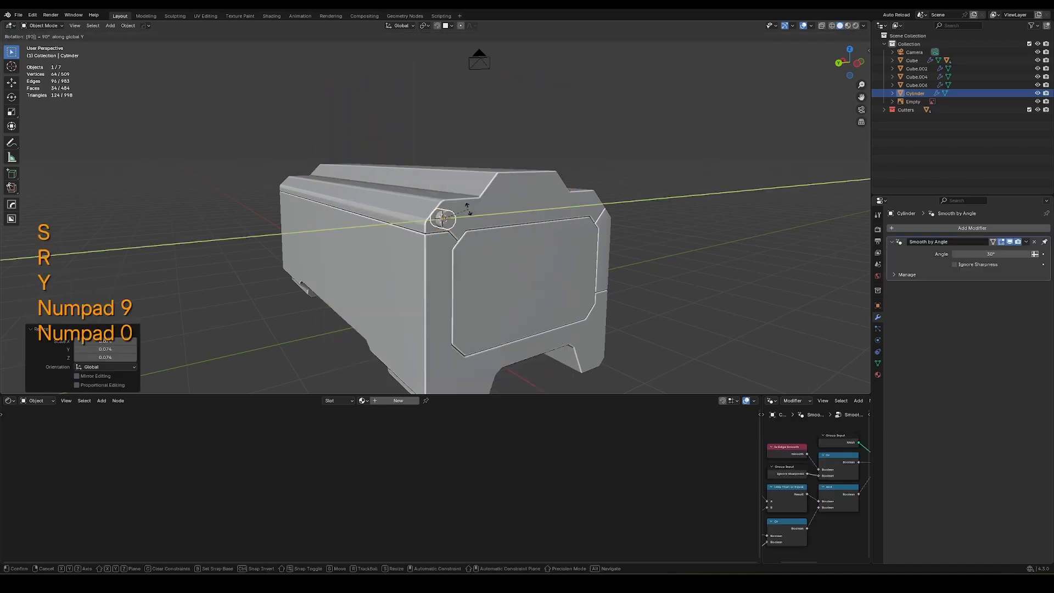
{"action": "key", "text": "Return"}
Move the cylinder along X towards the middle of the lid's long edge and stretch it along X past the crate's end
{"action": "key", "text": "g"}
{"action": "middle_click_drag", "start_coordinate": [516, 234], "coordinate": [753, 170]}
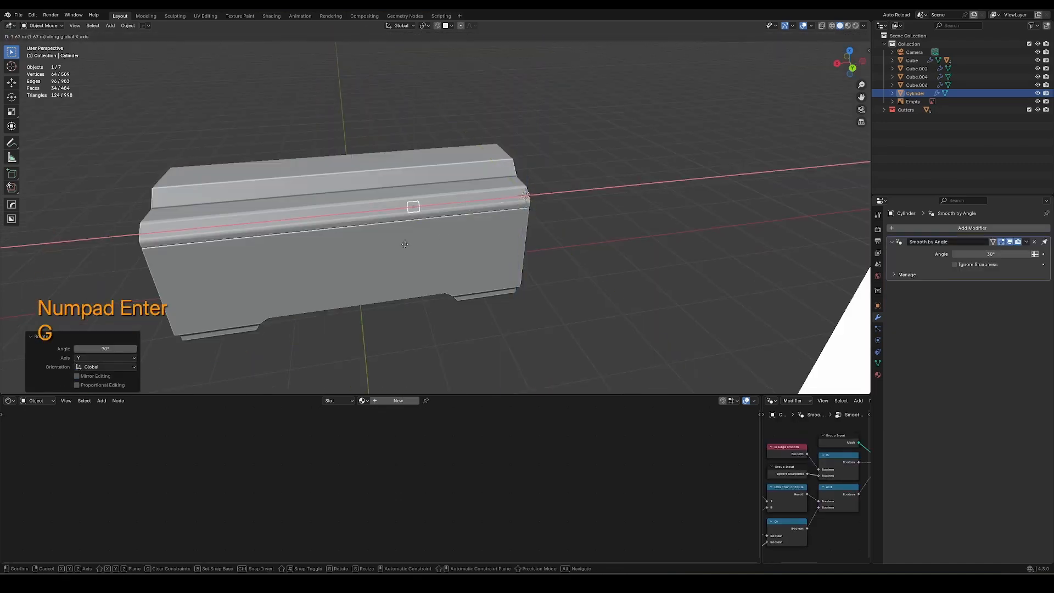
{"action": "left_click", "coordinate": [367, 256]}
{"action": "key", "text": "s"}
{"action": "left_click", "coordinate": [753, 171]}
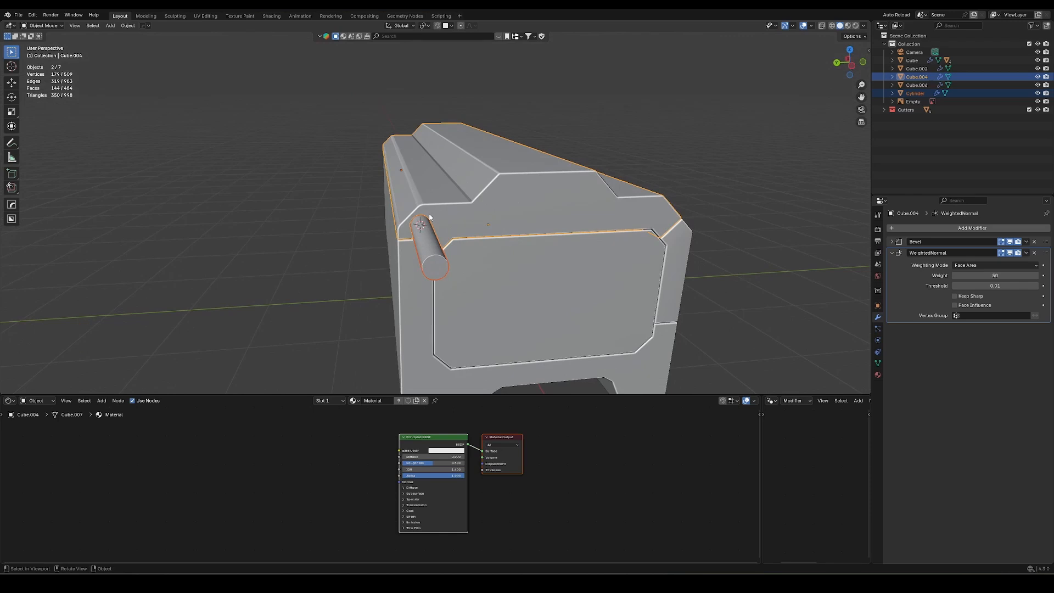
Slice the lid with the cylinder as a Boolean cutter to separate a round hinge piece at the lid's corner
{"action": "key", "text": "ctrl+KP_Divide"}
{"action": "key", "text": "h"}
{"action": "middle_click_drag", "start_coordinate": [472, 231], "coordinate": [533, 219], "text": "ctrl"}
{"action": "key", "text": "s"}
{"action": "key", "text": "s"}
{"action": "middle_click", "coordinate": [591, 224]}
{"action": "key", "text": "Escape"}
{"action": "left_click", "coordinate": [558, 210]}
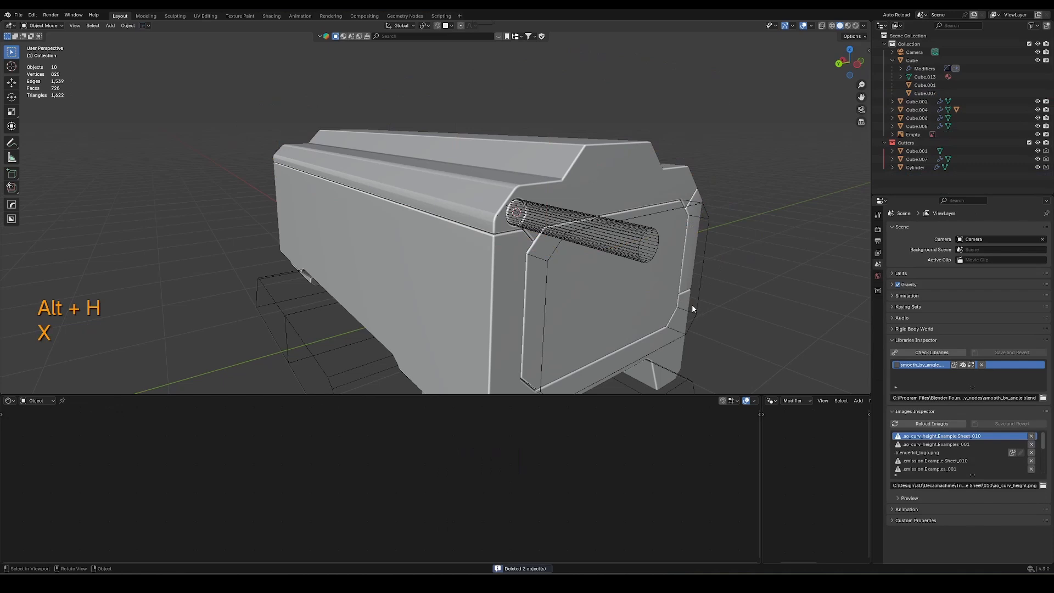
Delete the leftover wireframe cutter objects around the crate's end panel
{"action": "left_click", "coordinate": [703, 305]}
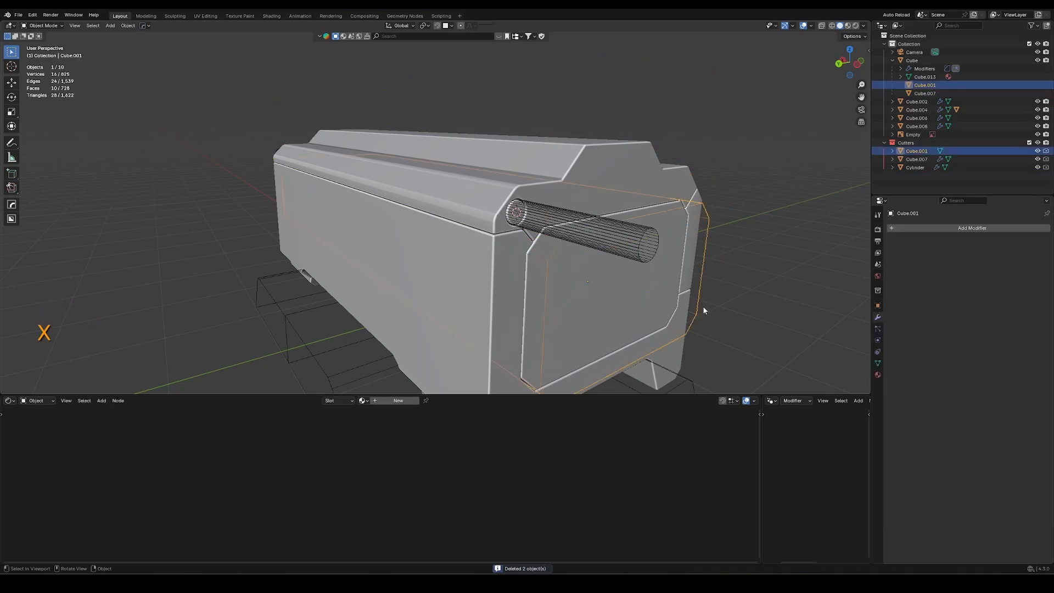
{"action": "key", "text": "x"}
{"action": "key", "text": "x"}
Inset the round end face of the hinge cylinder by about 0.03 m
{"action": "left_click", "coordinate": [611, 235]}
{"action": "key", "text": "g"}
{"action": "key", "text": "Escape"}
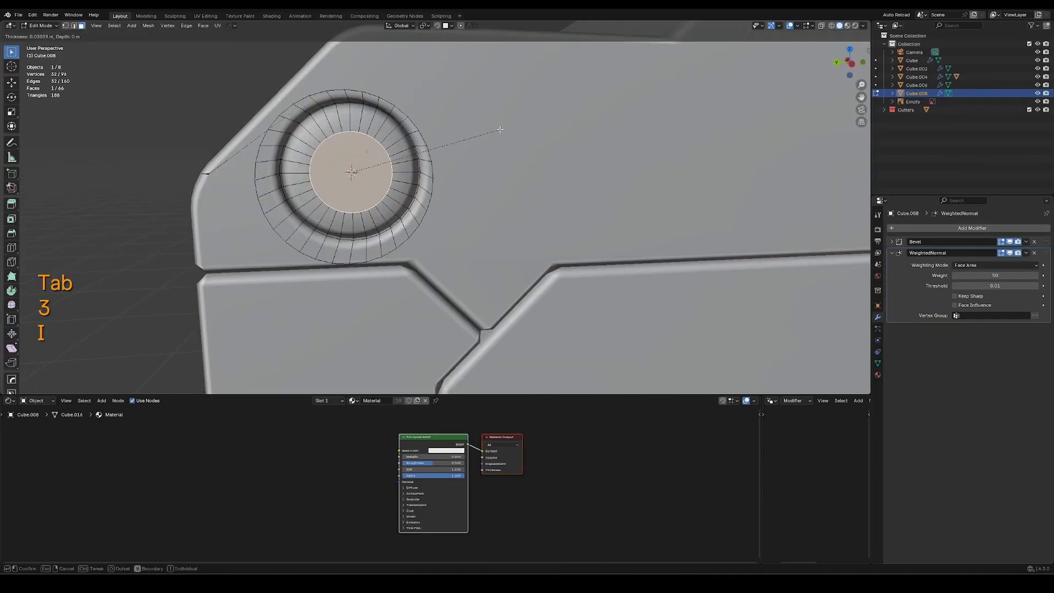
{"action": "left_click", "coordinate": [498, 132]}
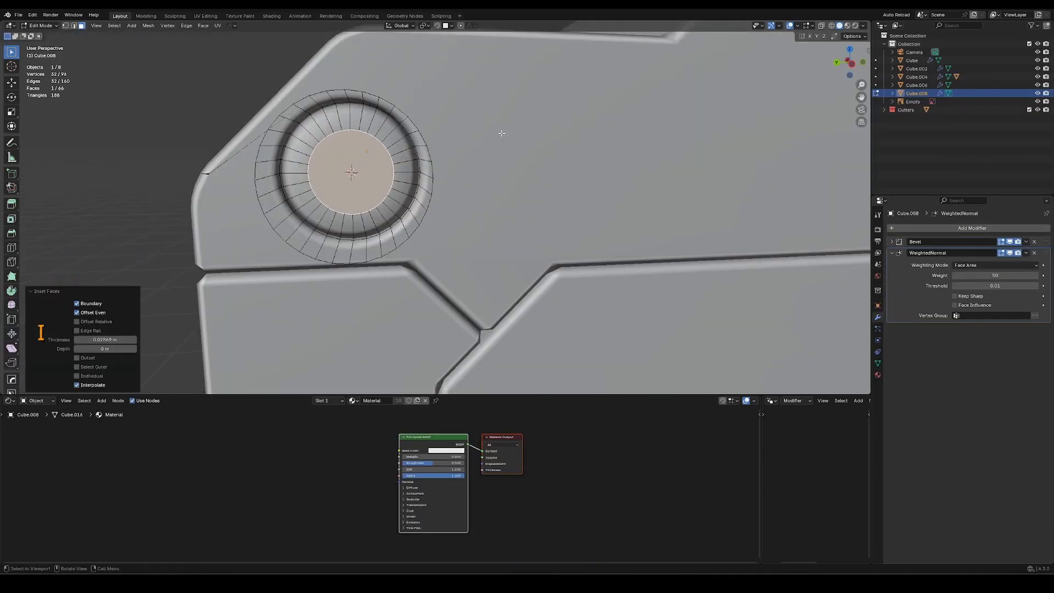
{"action": "middle_click_drag", "start_coordinate": [501, 133], "coordinate": [550, 143]}
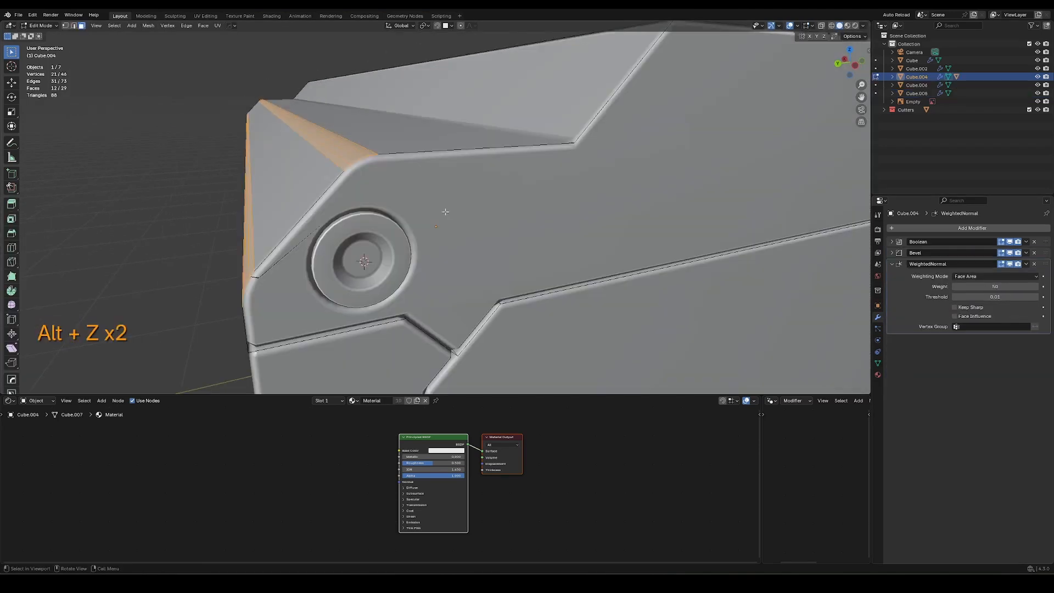
Dissolve the extra bevel edges along the lid's long rounded edges above the hinge side
{"action": "middle_click_drag", "start_coordinate": [417, 242], "coordinate": [425, 246]}
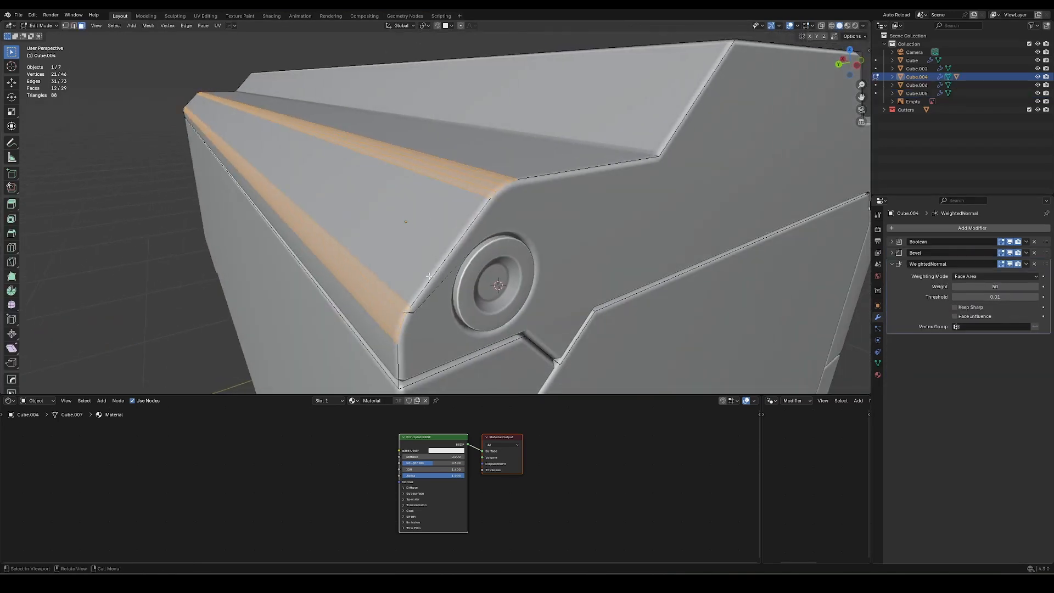
{"action": "key", "text": "2"}
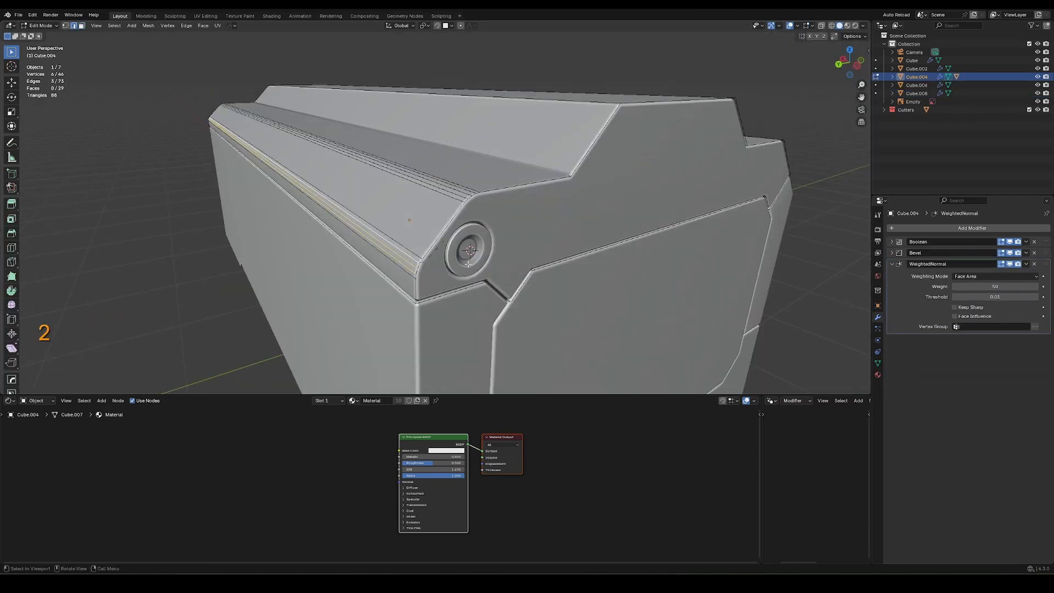
{"action": "key", "text": "ctrl+x"}
{"action": "key", "text": "ctrl+x"}
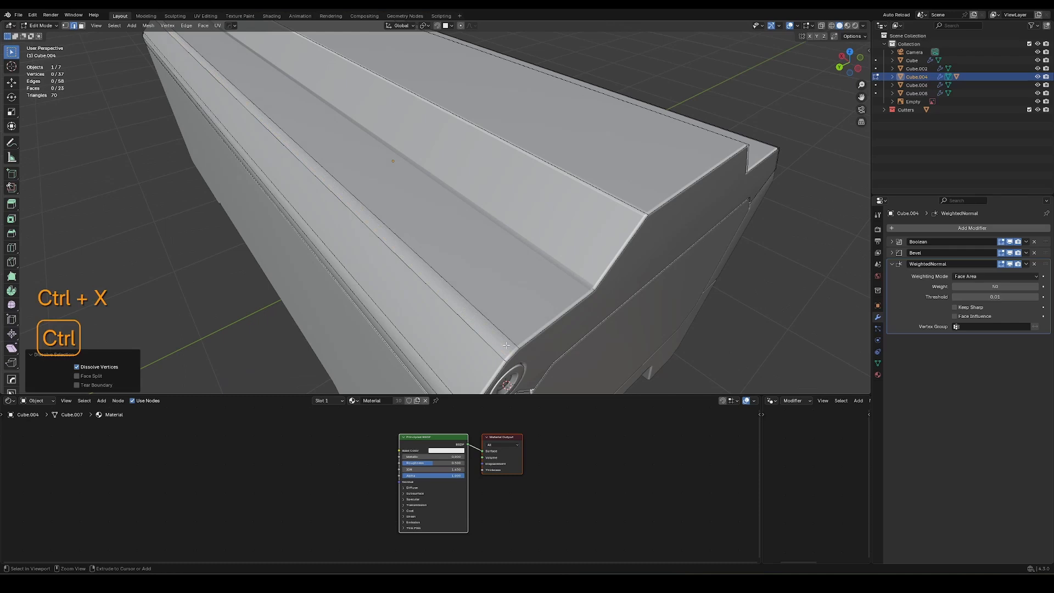
{"action": "middle_click_drag", "start_coordinate": [417, 231], "coordinate": [363, 187]}
{"action": "key", "text": "Tab"}
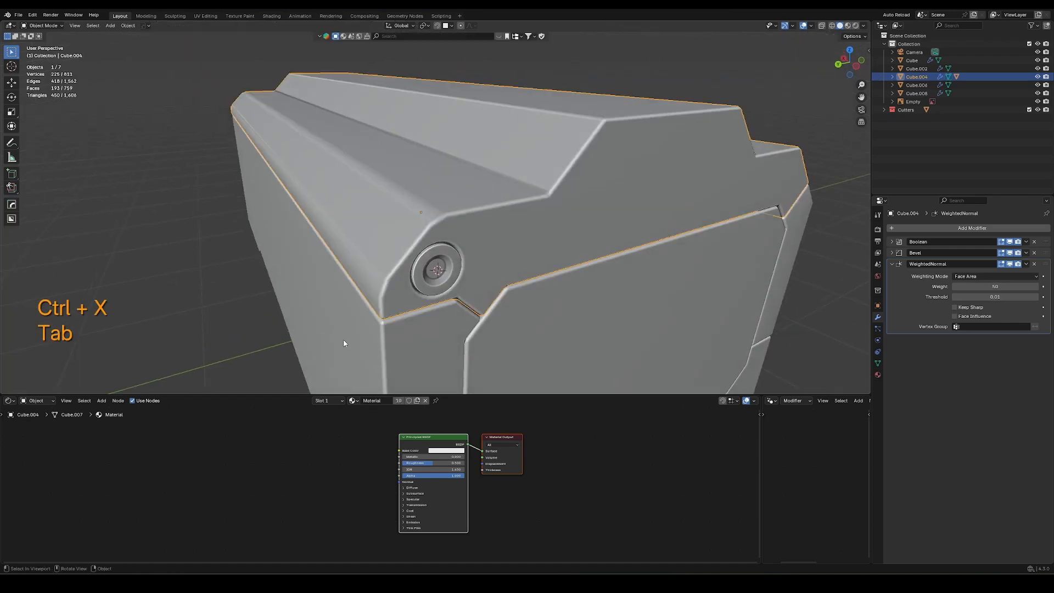
Examine the lid's rounded edge and its Bevel modifier settings
{"action": "middle_click_drag", "start_coordinate": [343, 343], "coordinate": [357, 393], "text": "ctrl"}
{"action": "left_click", "coordinate": [606, 269]}
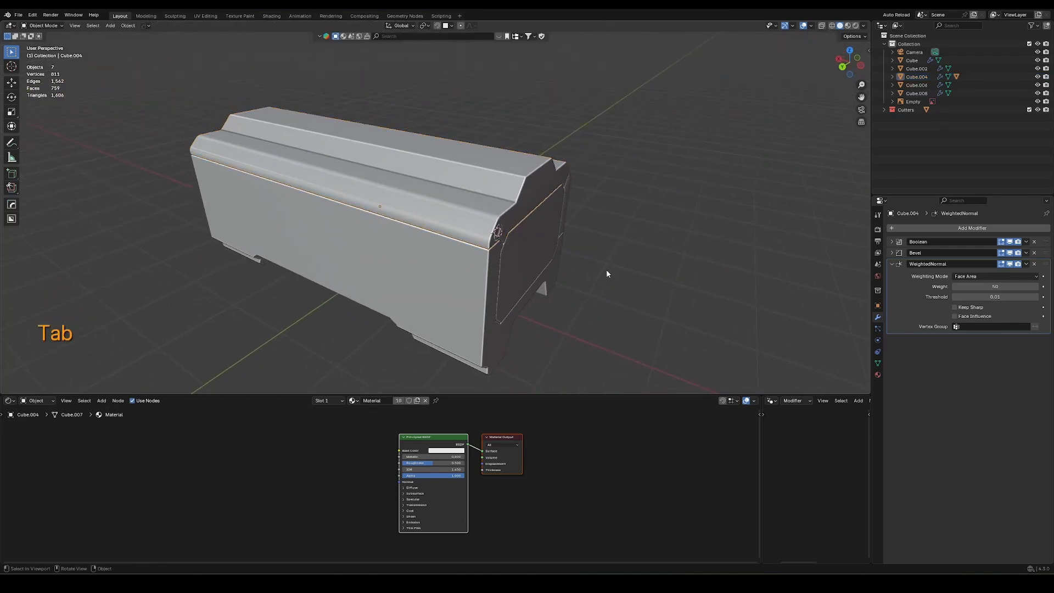
{"action": "left_click", "coordinate": [483, 211]}
{"action": "middle_click_drag", "start_coordinate": [483, 217], "coordinate": [503, 230]}
{"action": "left_click", "coordinate": [892, 254]}
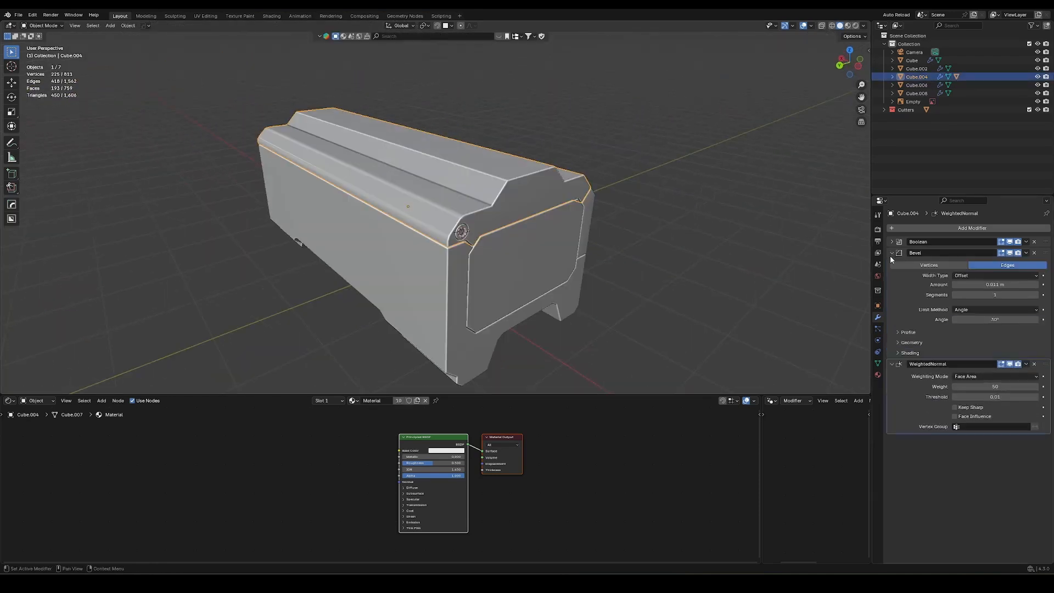
{"action": "left_click", "coordinate": [892, 252]}
{"action": "middle_click_drag", "start_coordinate": [472, 247], "coordinate": [469, 225], "text": "ctrl"}
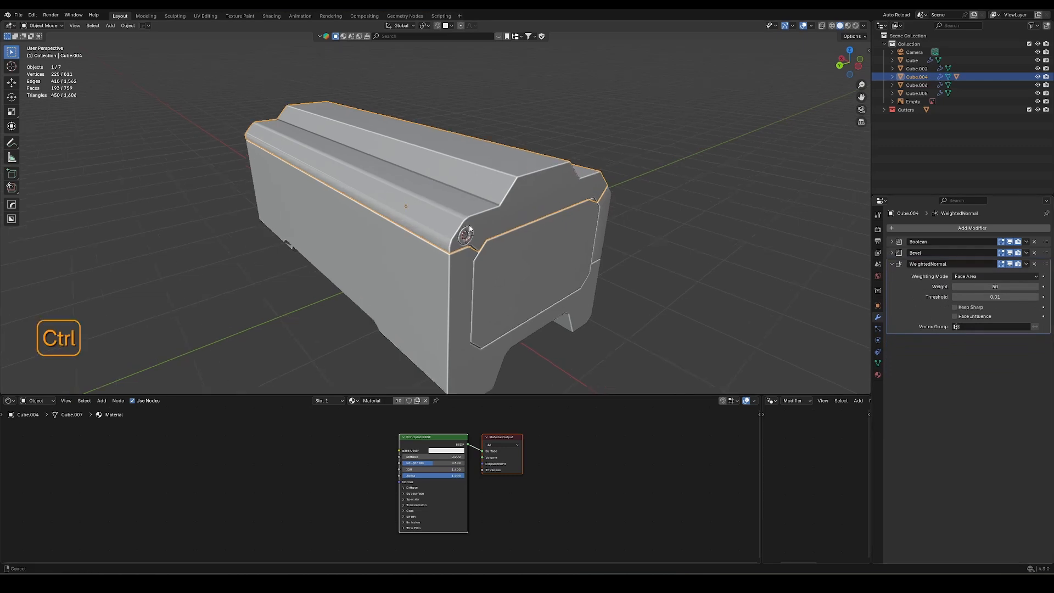
Add a point light in Rendered shading and move it above the lid to check the highlights on the rounded edge
{"action": "key", "text": "z"}
{"action": "key", "text": "shift+a"}
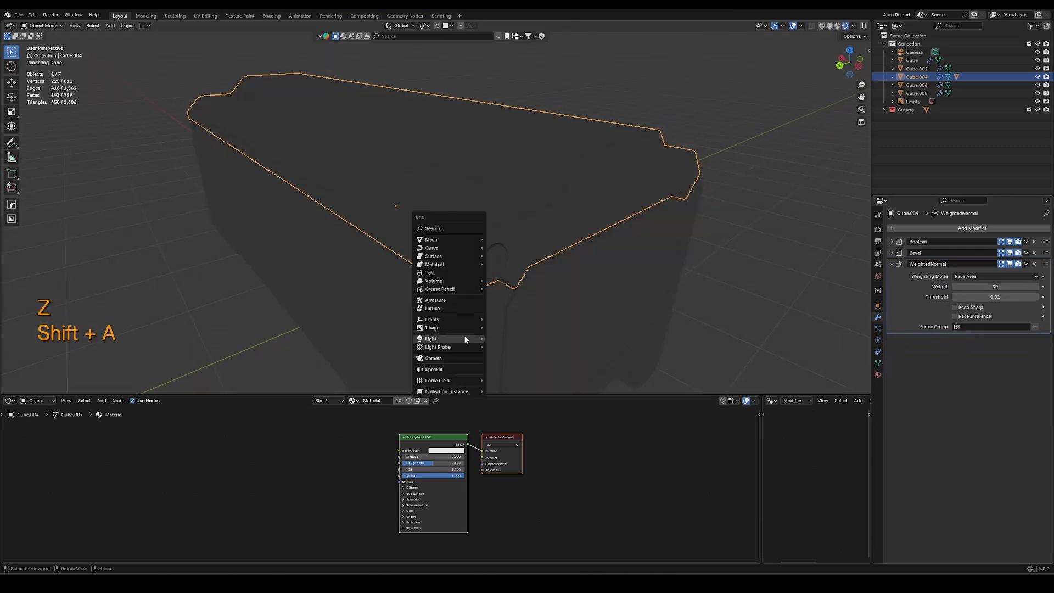
{"action": "mouse_move", "coordinate": [476, 339]}
{"action": "left_click", "coordinate": [509, 339]}
{"action": "key", "text": "g"}
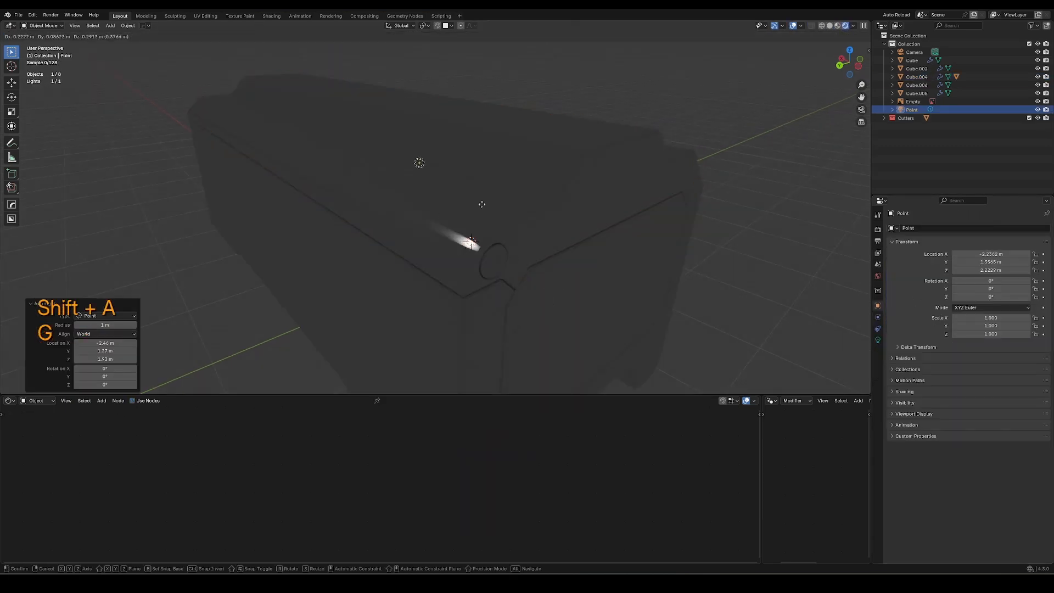
{"action": "left_click", "coordinate": [324, 156]}
{"action": "key", "text": "g"}
{"action": "left_click", "coordinate": [439, 257]}
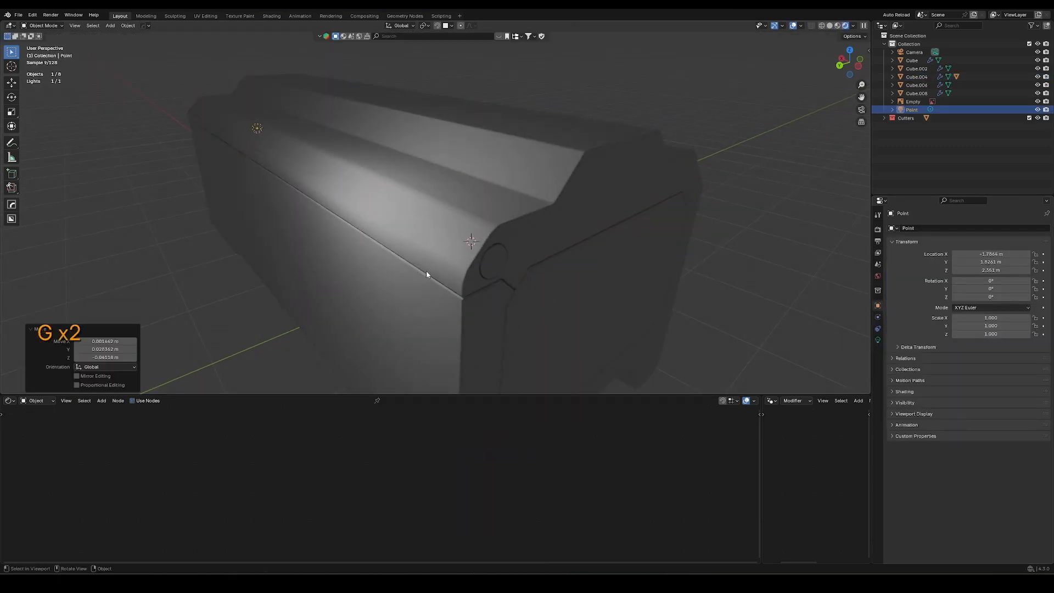
{"action": "key", "text": "g"}
{"action": "left_click", "coordinate": [481, 262]}
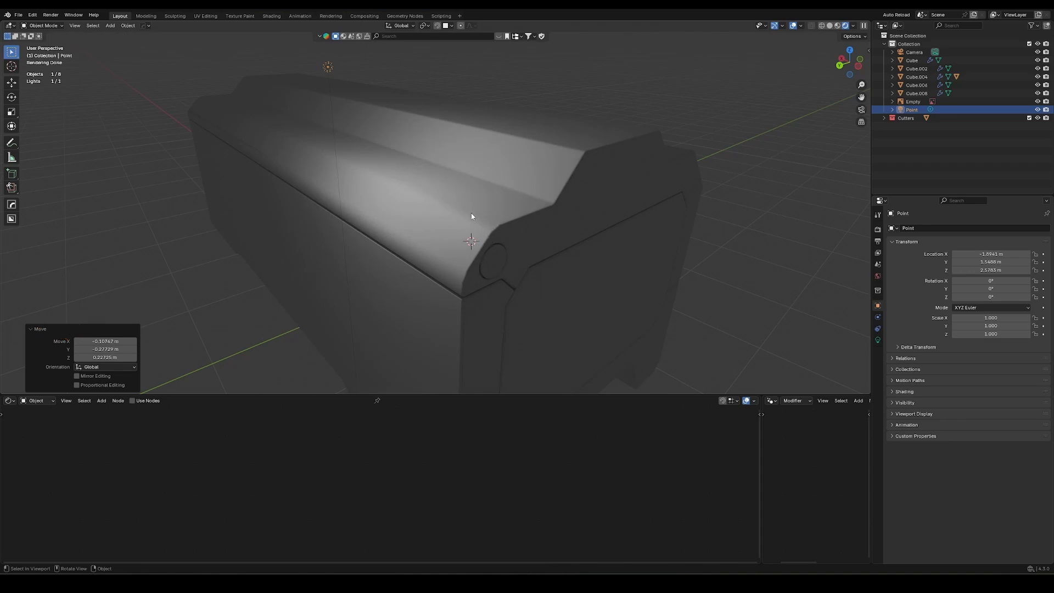
Delete the point light and return the viewport to Solid shading
{"action": "key", "text": "x"}
{"action": "left_click", "coordinate": [471, 235]}
{"action": "key", "text": "z"}
{"action": "key", "text": "z"}
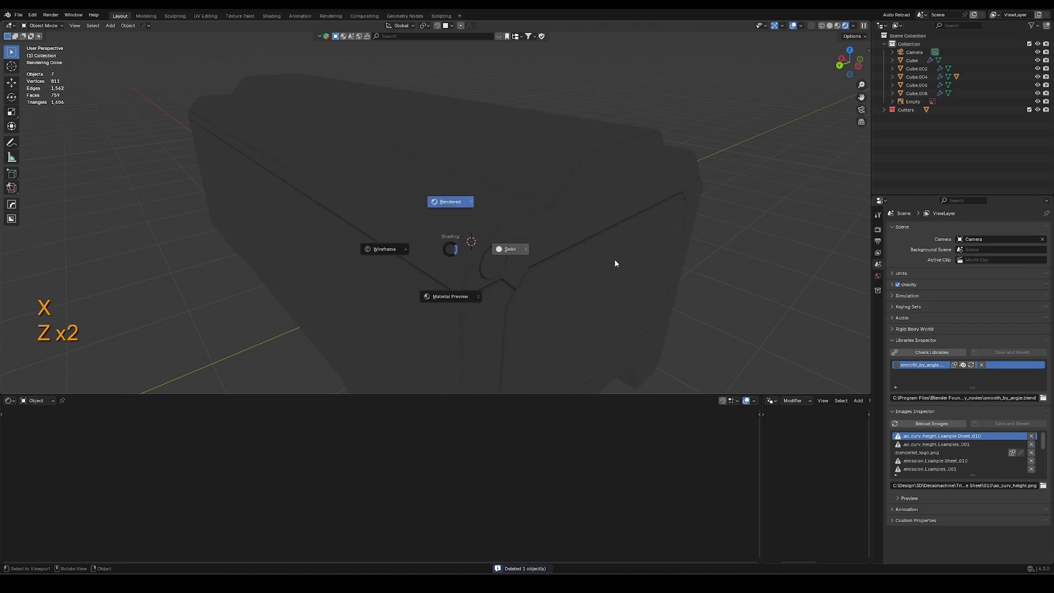
{"action": "left_click", "coordinate": [614, 259]}
Select the hinge cylinder at the lid's corner and set its Bevel modifier amount to 0.002 m
{"action": "middle_click_drag", "start_coordinate": [522, 285], "coordinate": [459, 252]}
{"action": "middle_click_drag", "start_coordinate": [459, 252], "coordinate": [339, 239], "text": "ctrl"}
{"action": "left_click", "coordinate": [326, 257]}
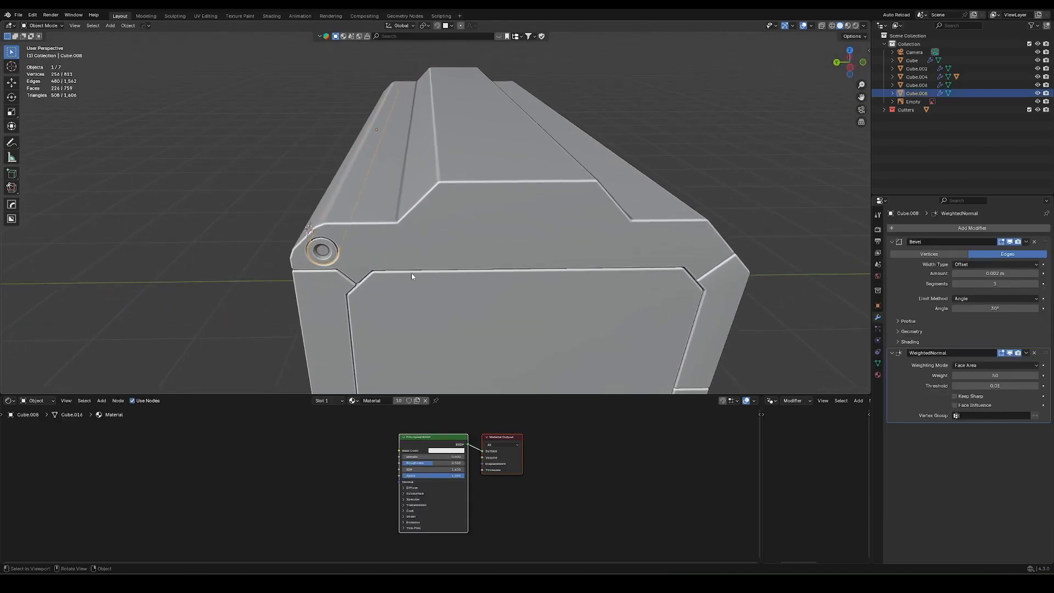
Bevel the long lower edge of the crate's side panel along the horizontal seam by about 0.035 m
{"action": "middle_click_drag", "start_coordinate": [412, 277], "coordinate": [584, 192]}
{"action": "scroll", "coordinate": [368, 215], "scroll_direction": "down", "scroll_amount": 6}
{"action": "left_click", "coordinate": [618, 238]}
{"action": "scroll", "coordinate": [598, 184], "scroll_direction": "up", "scroll_amount": 5}
{"action": "key", "text": "Tab"}
{"action": "key", "text": "2"}
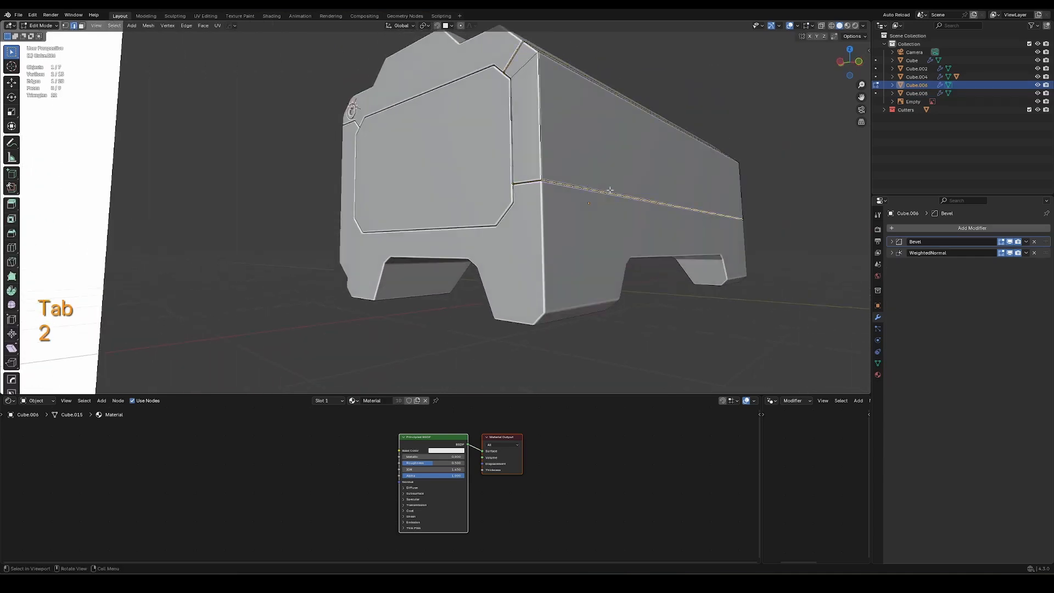
{"action": "key", "text": "ctrl+b"}
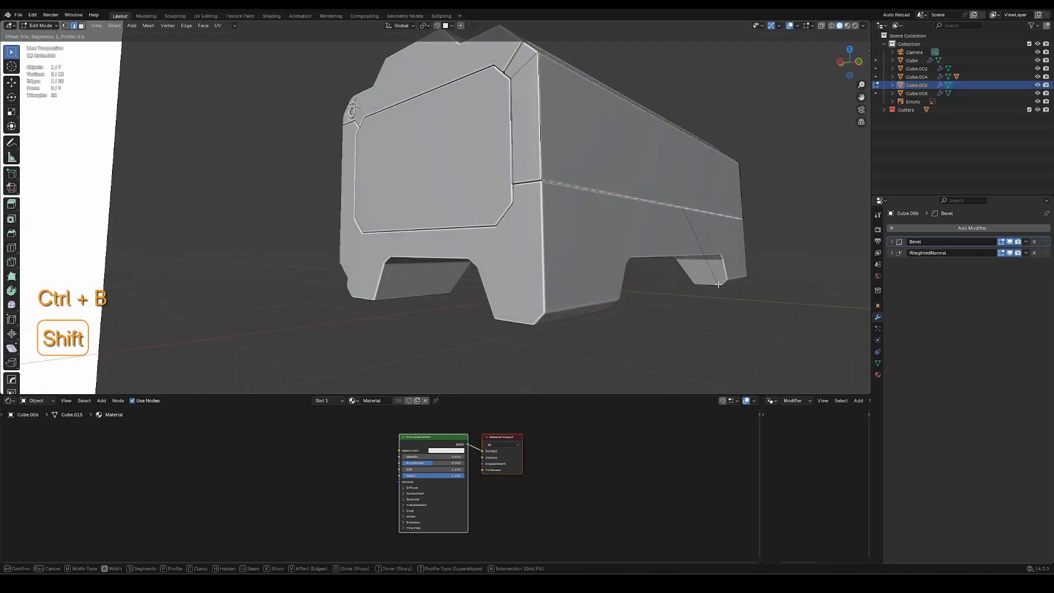
{"action": "left_click", "coordinate": [739, 291]}
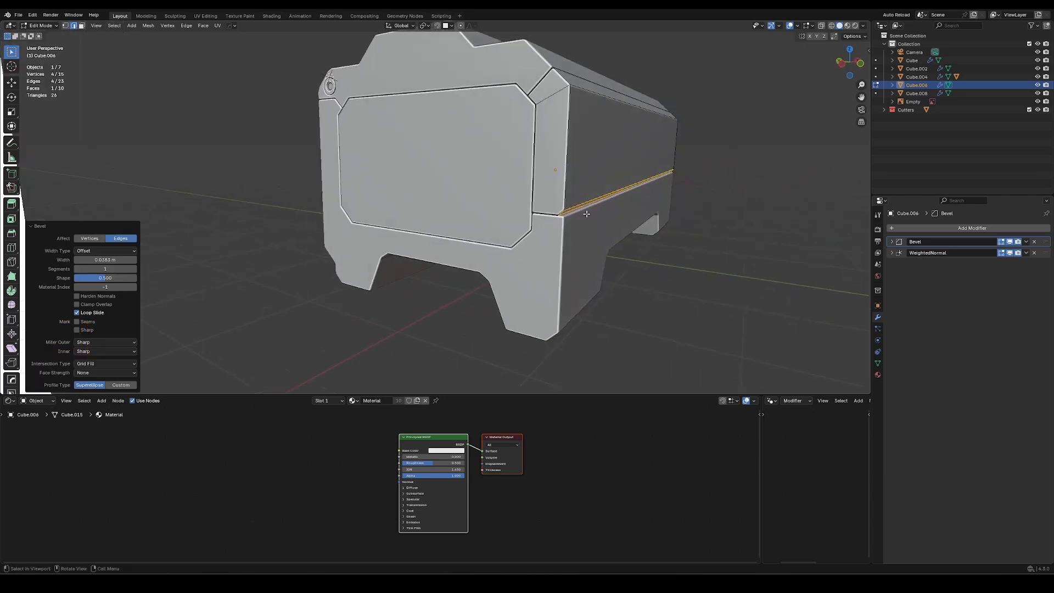
Bevel the base's long upper edge below the side panel to widen the groove along the seam
{"action": "key", "text": "Tab"}
{"action": "key", "text": "Tab"}
{"action": "key", "text": "2"}
{"action": "key", "text": "ctrl+b"}
{"action": "left_click", "coordinate": [743, 223]}
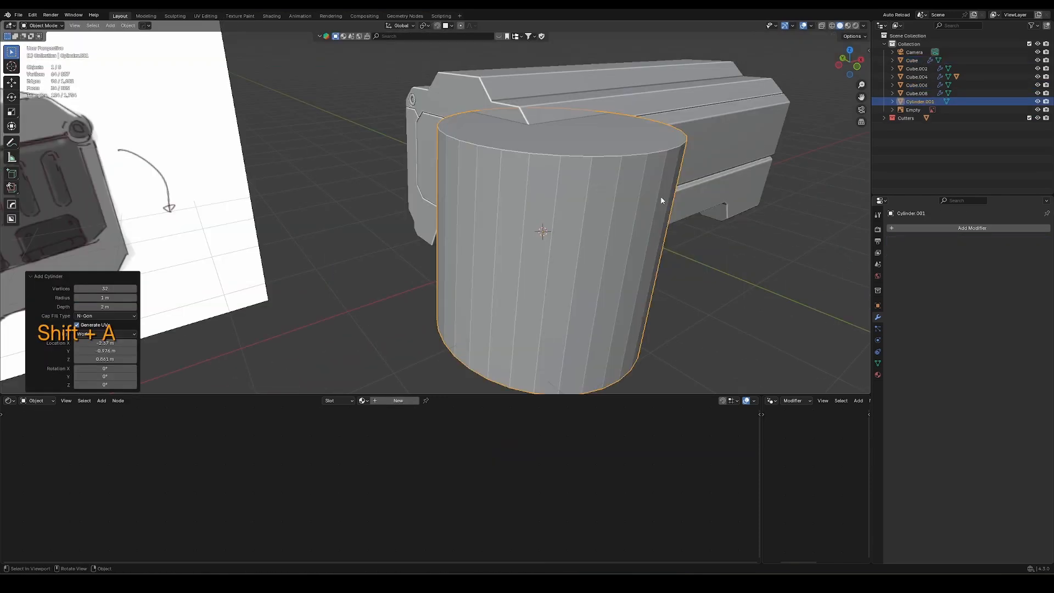
Shade the new cylinder at the side panel's lower corner auto smooth and scale it to about 0.174
{"action": "right_click", "coordinate": [661, 201]}
{"action": "left_click", "coordinate": [654, 196]}
{"action": "key", "text": "s"}
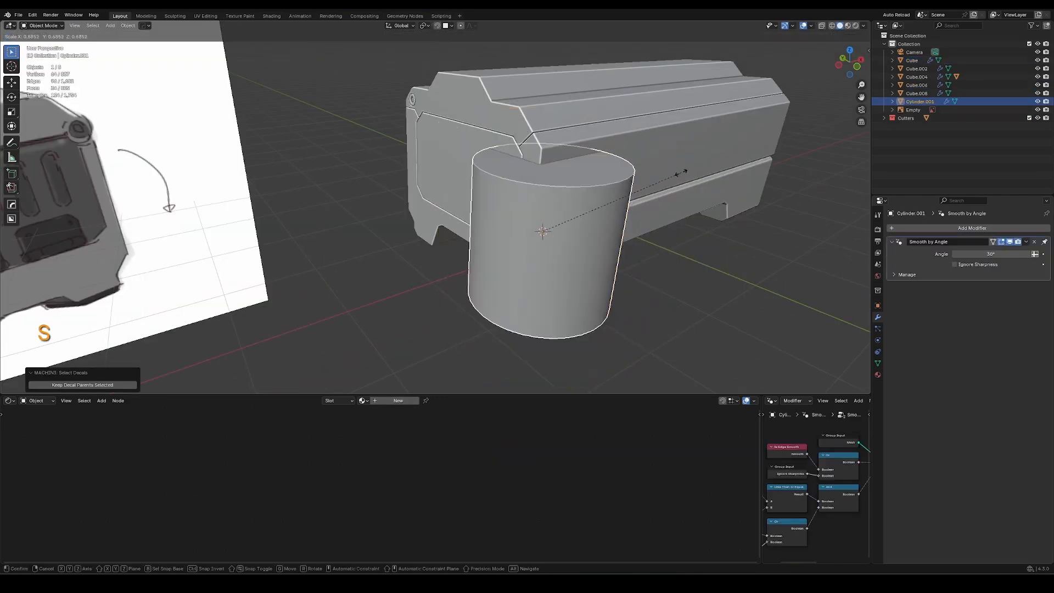
{"action": "left_click", "coordinate": [581, 224]}
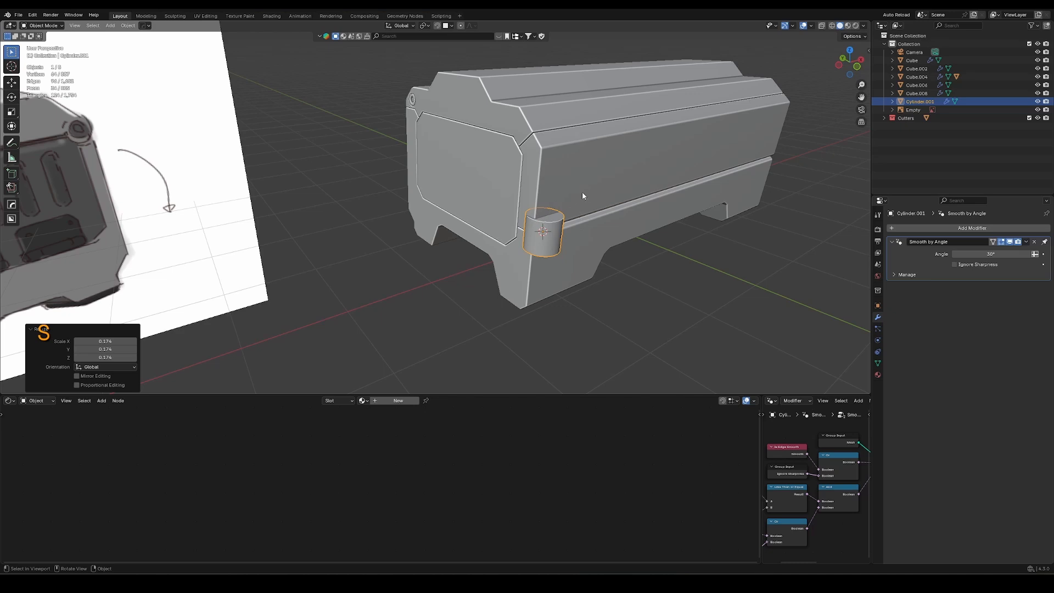
Copy the side panel's modifiers to the cylinder and apply the cylinder's scale
{"action": "left_click", "coordinate": [628, 203], "text": "shift"}
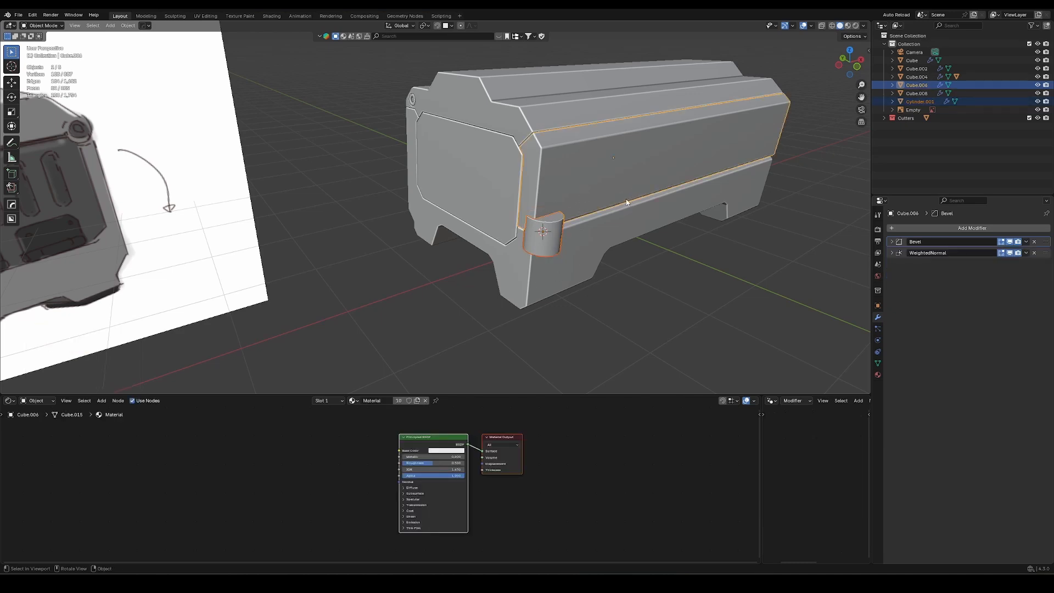
{"action": "key", "text": "ctrl+l"}
{"action": "left_click", "coordinate": [628, 204]}
{"action": "left_click", "coordinate": [559, 247]}
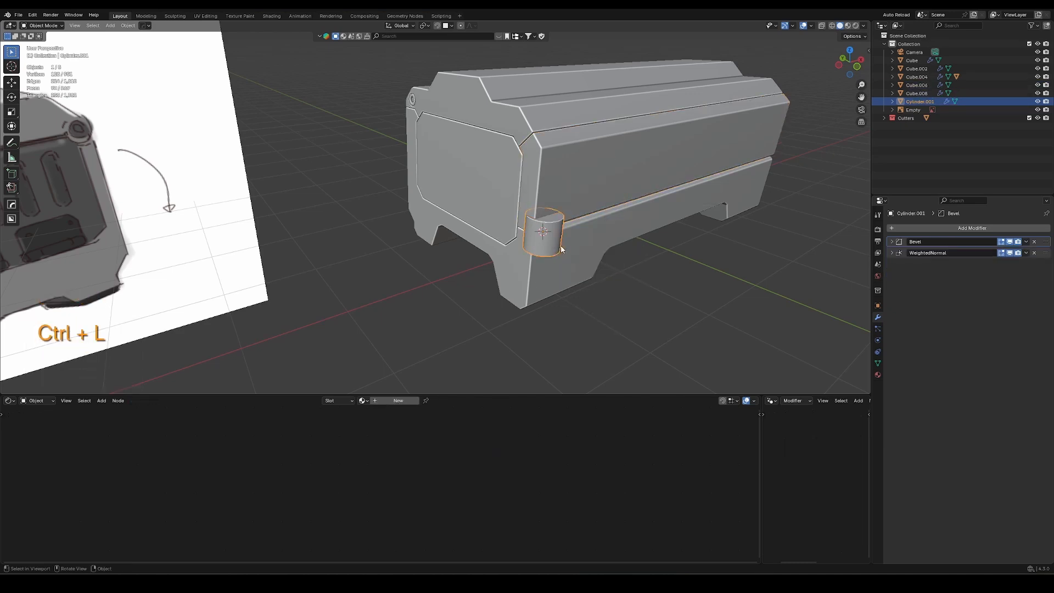
{"action": "key", "text": "ctrl+a"}
{"action": "left_click", "coordinate": [618, 243]}
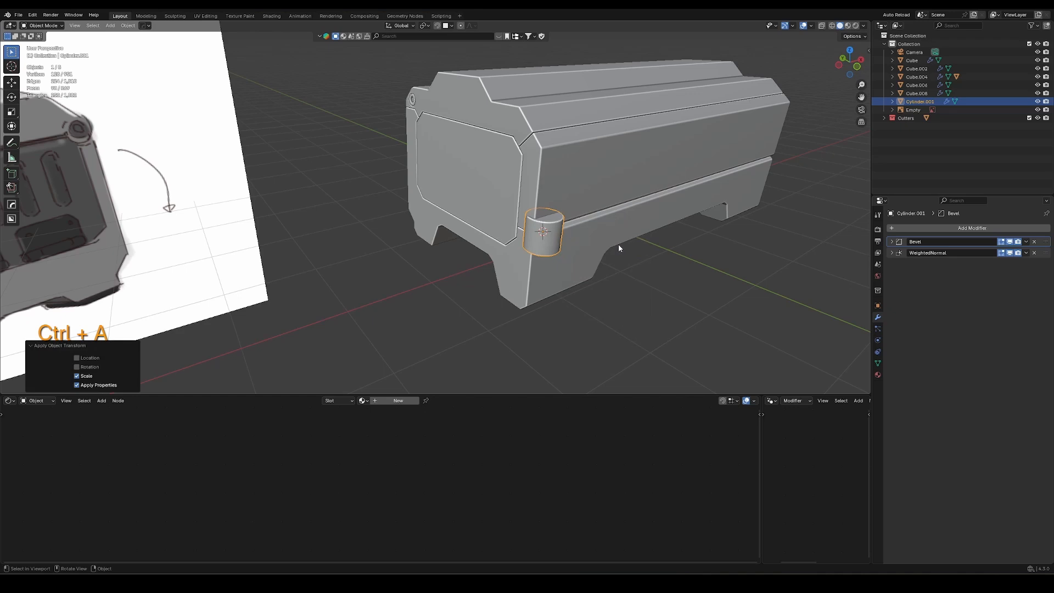
{"action": "scroll", "coordinate": [597, 218], "scroll_direction": "up", "scroll_amount": 2}
{"action": "middle_click_drag", "start_coordinate": [595, 218], "coordinate": [534, 202]}
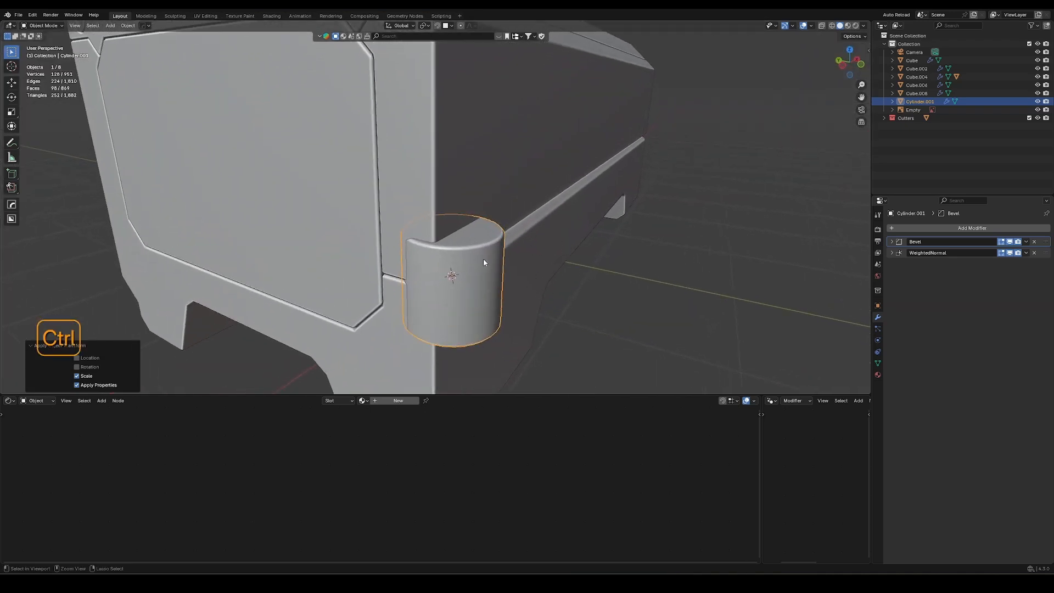
{"action": "key", "text": "ctrl+."}
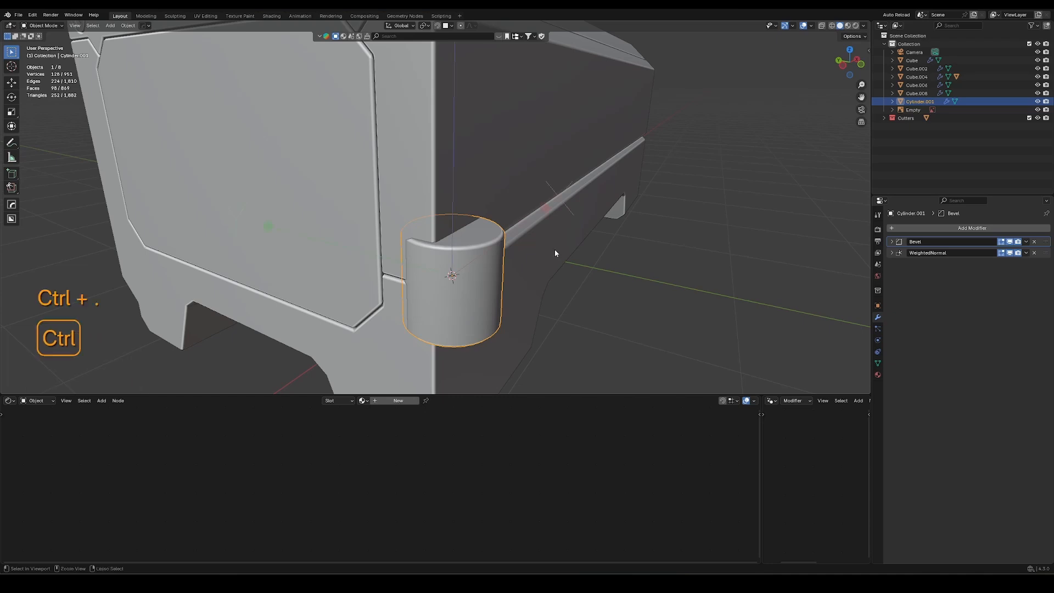
{"action": "middle_click_drag", "start_coordinate": [555, 249], "coordinate": [541, 288], "text": "ctrl"}
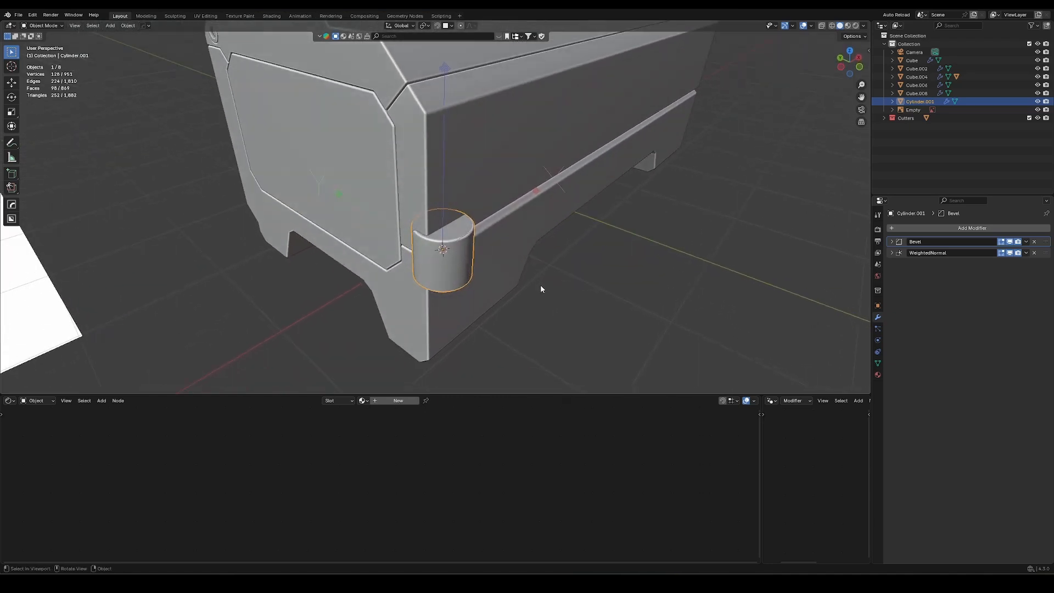
{"action": "key", "text": "n"}
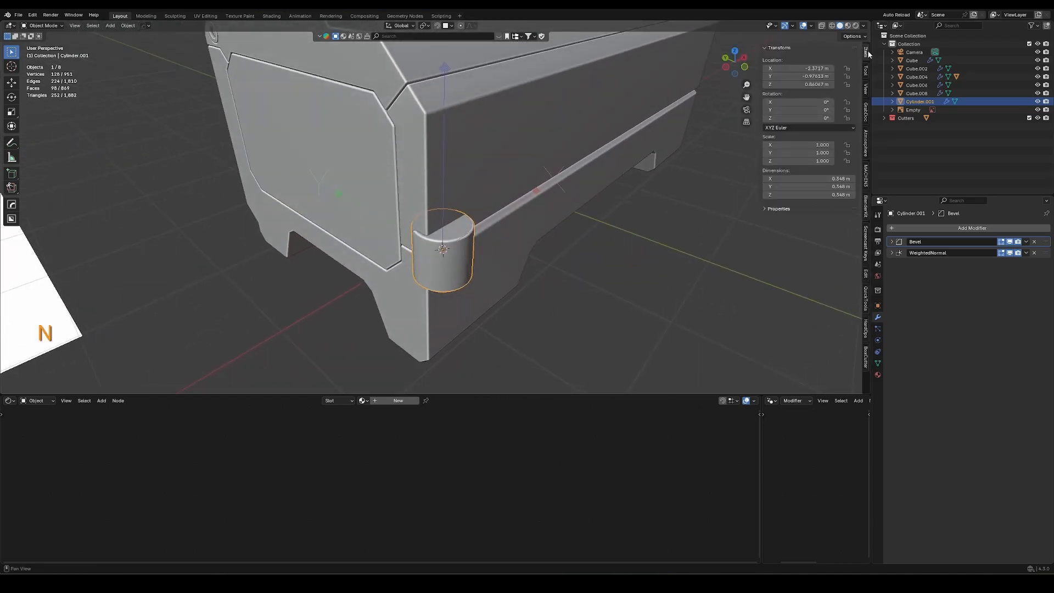
{"action": "key", "text": "s"}
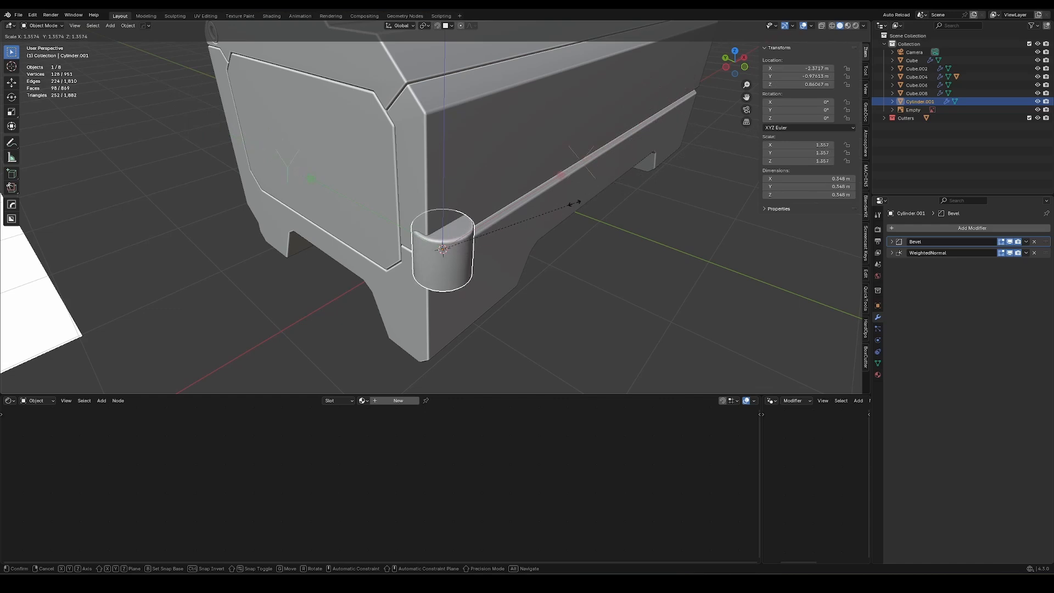
{"action": "key", "text": "Escape"}
Rotate the cylinder 90° about the Y axis and scale it to about 0.167 m across at the crate's end corner
{"action": "type", "text": "ry90"}
{"action": "key", "text": "KP_Enter"}
{"action": "middle_click_drag", "start_coordinate": [497, 238], "coordinate": [504, 214]}
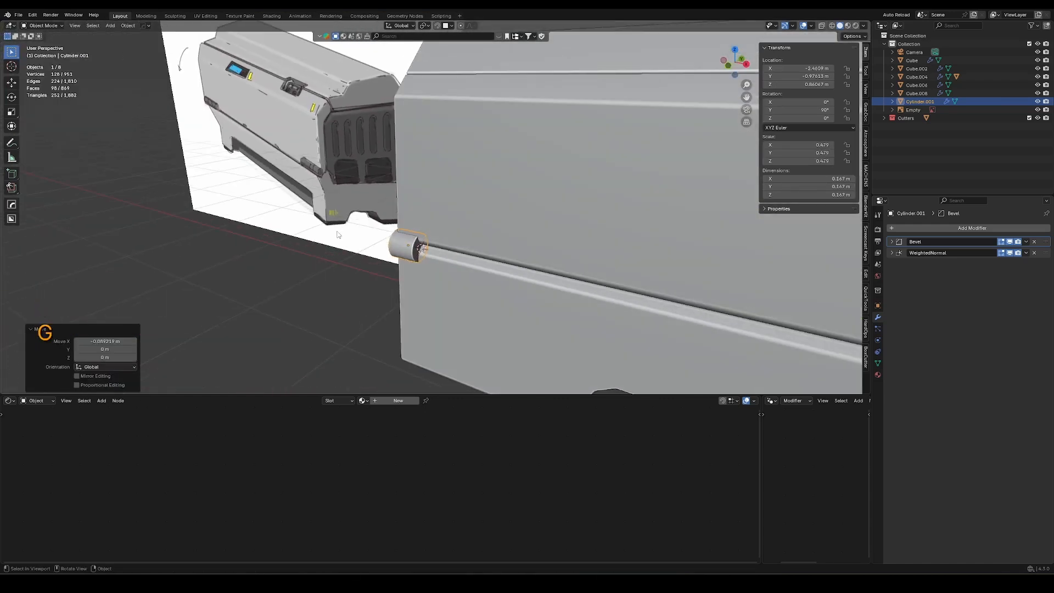
Move one end face of the cylinder along the seam to lengthen it
{"action": "key", "text": "Tab"}
{"action": "key", "text": "3"}
{"action": "key", "text": "g"}
{"action": "key", "text": "Tab"}
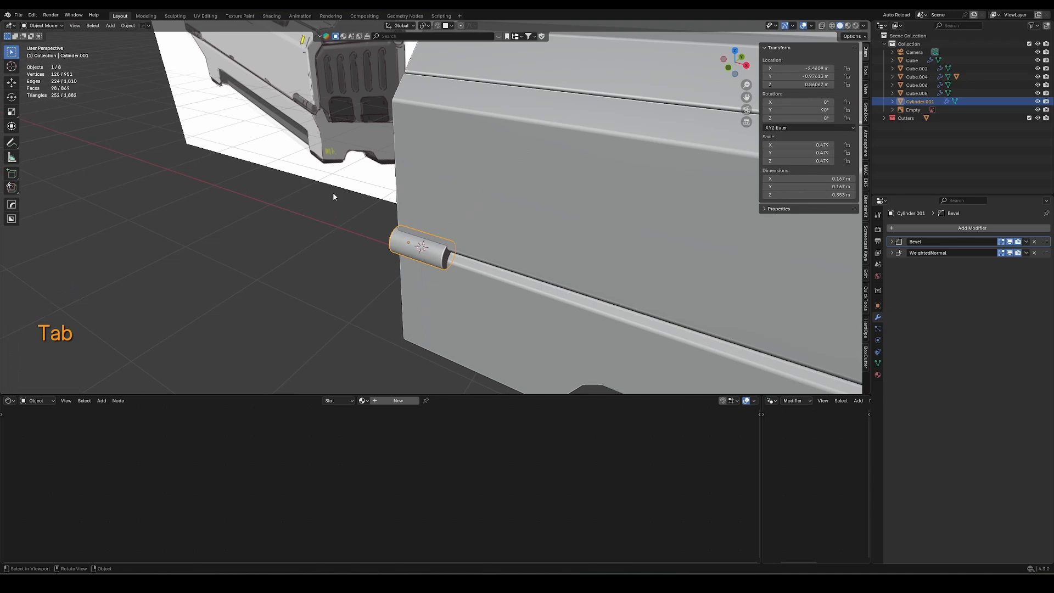
Place the 3D cursor on the cylinder at the crate's corner and add a scaled-down cube there
{"action": "middle_click_drag", "start_coordinate": [333, 197], "coordinate": [423, 237]}
{"action": "right_click", "coordinate": [432, 266], "text": "shift"}
{"action": "key", "text": "shift+a"}
{"action": "left_click", "coordinate": [466, 276]}
{"action": "key", "text": "s"}
{"action": "left_click", "coordinate": [433, 246]}
Narrow the cube to about 0.154 m along X, slash the corner cylinder with it using a Boolean Slash, and hide the cutter
{"action": "key", "text": "s"}
{"action": "key", "text": "s"}
{"action": "left_click", "coordinate": [439, 269]}
{"action": "left_click", "coordinate": [422, 273], "text": "shift"}
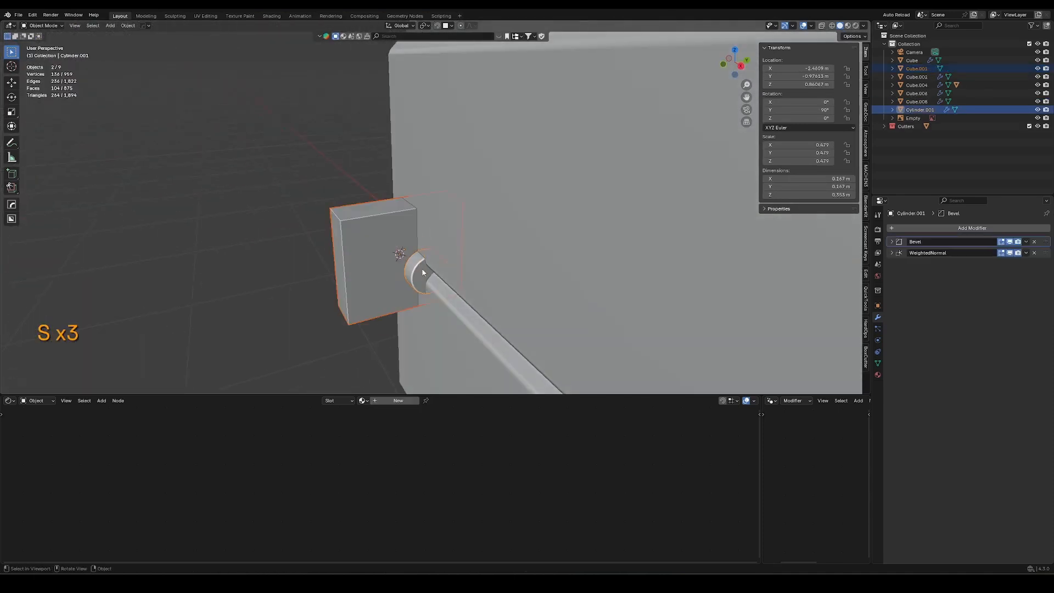
{"action": "middle_click_drag", "start_coordinate": [422, 273], "coordinate": [445, 245]}
{"action": "key", "text": "ctrl+KP_Divide"}
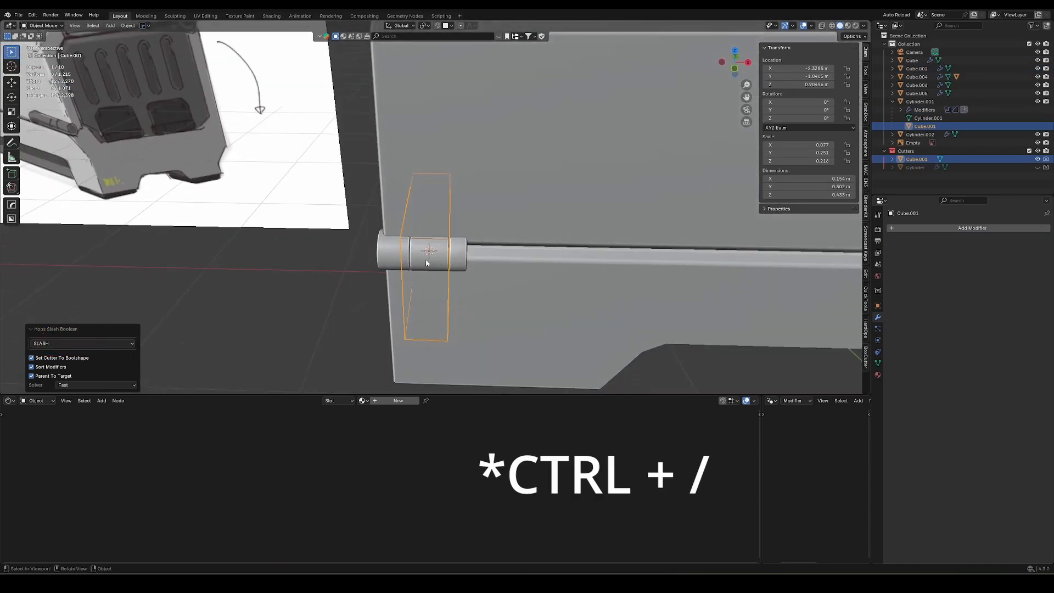
{"action": "left_click", "coordinate": [418, 268]}
{"action": "left_click", "coordinate": [1010, 253]}
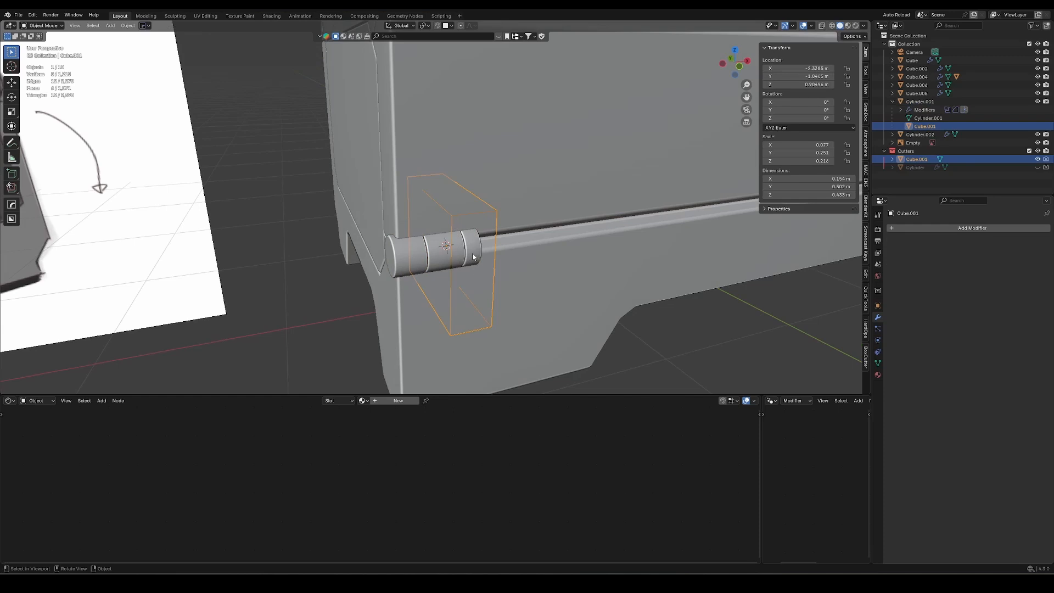
{"action": "key", "text": "h"}
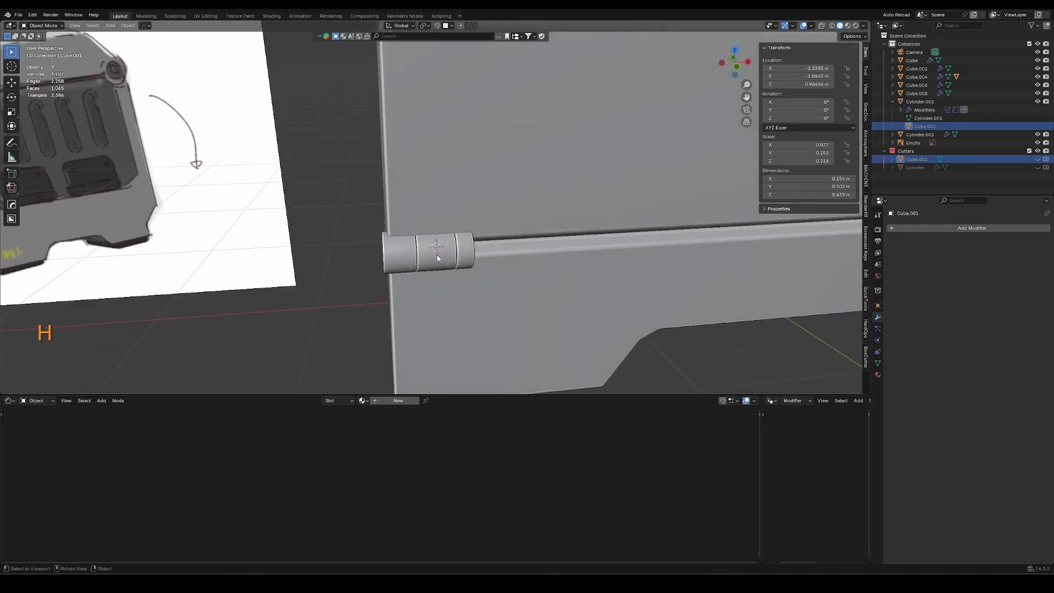
Select both slashed cylinder pieces and apply their Boolean modifier
{"action": "left_click", "coordinate": [428, 249], "text": "shift"}
{"action": "left_click", "coordinate": [1026, 241]}
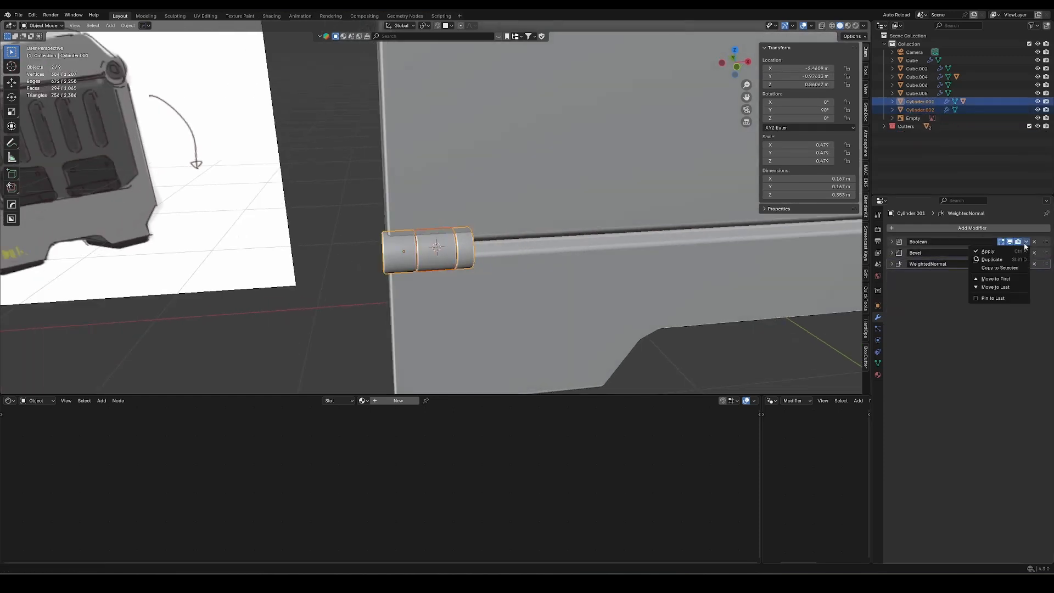
{"action": "left_click", "coordinate": [988, 251], "text": "alt"}
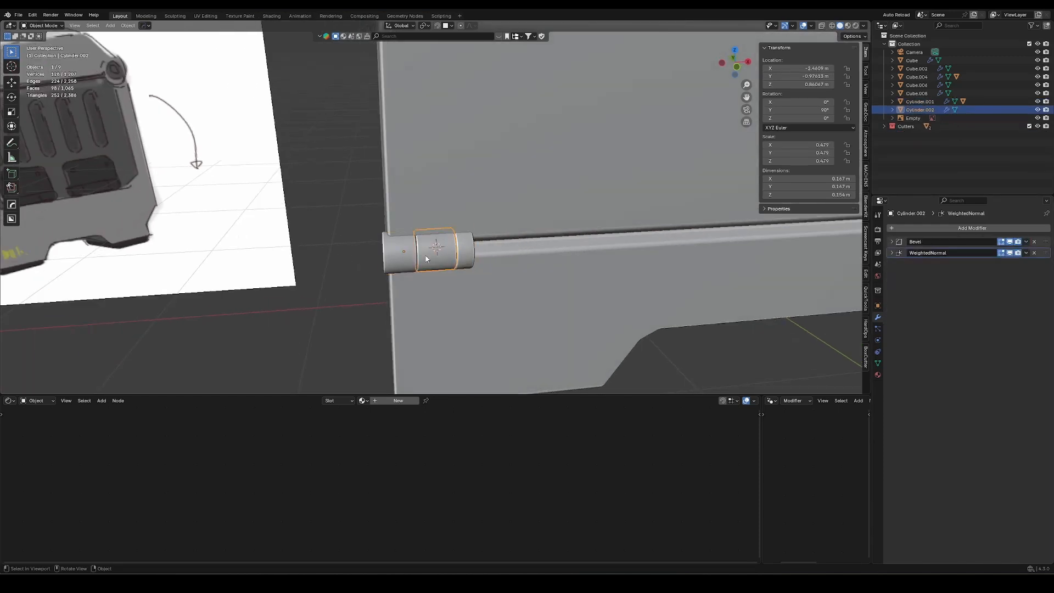
Join the two cylinder pieces into one object and set its origin to its geometry
{"action": "left_click", "coordinate": [420, 258]}
{"action": "left_click", "coordinate": [422, 255]}
{"action": "left_click", "coordinate": [413, 258], "text": "shift"}
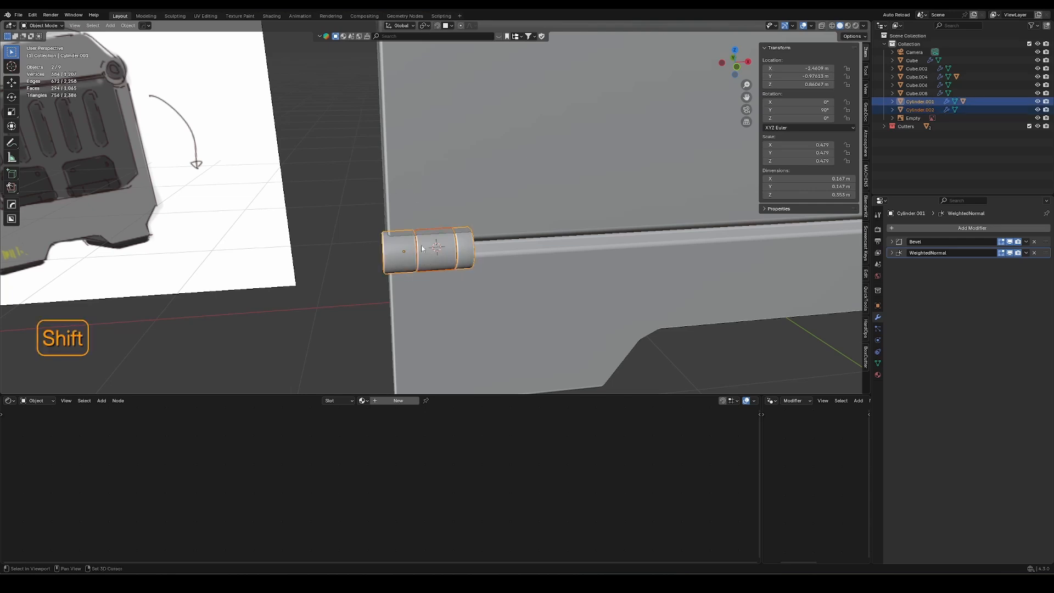
{"action": "key", "text": "ctrl+j"}
{"action": "key", "text": "ctrl+alt+c"}
Duplicate the cylinder's linked outer end segment in Edit Mode and place the copy farther along the seam on X
{"action": "middle_click_drag", "start_coordinate": [422, 249], "coordinate": [443, 279]}
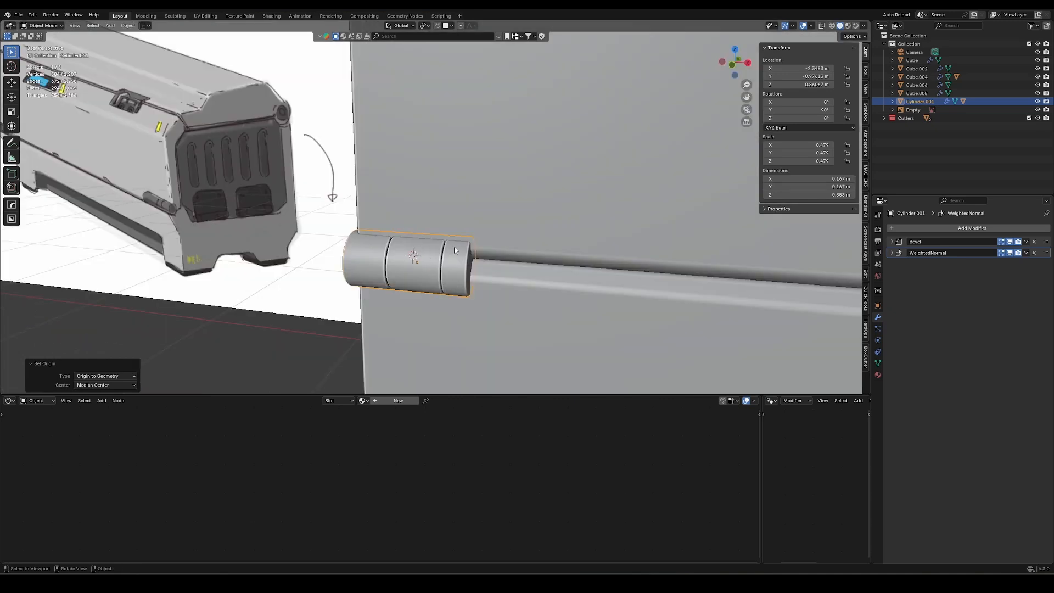
{"action": "key", "text": "Tab"}
{"action": "key", "text": "3"}
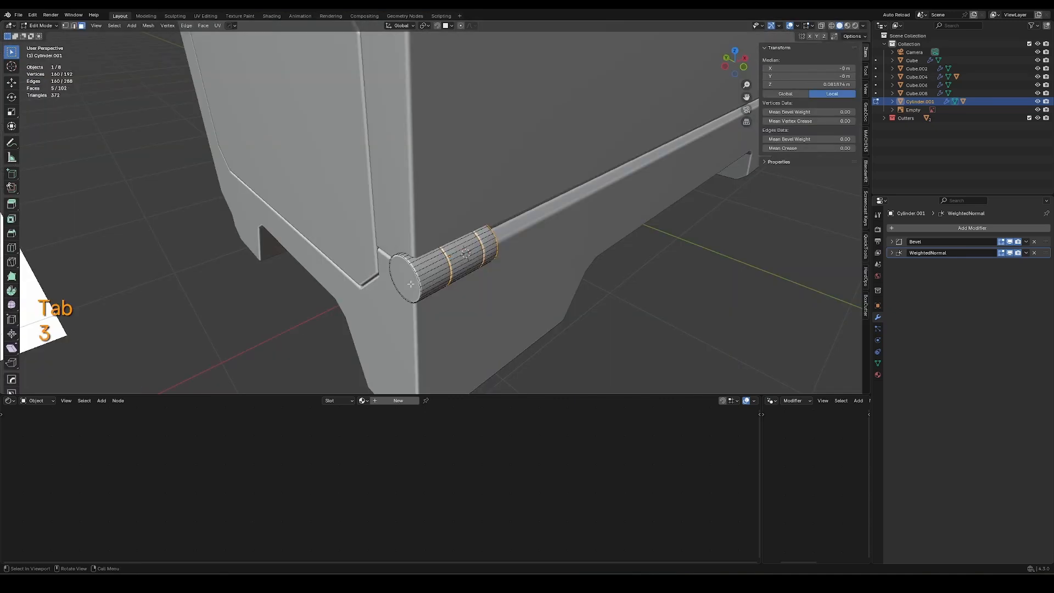
{"action": "key", "text": "l"}
{"action": "middle_click_drag", "start_coordinate": [459, 281], "coordinate": [432, 287]}
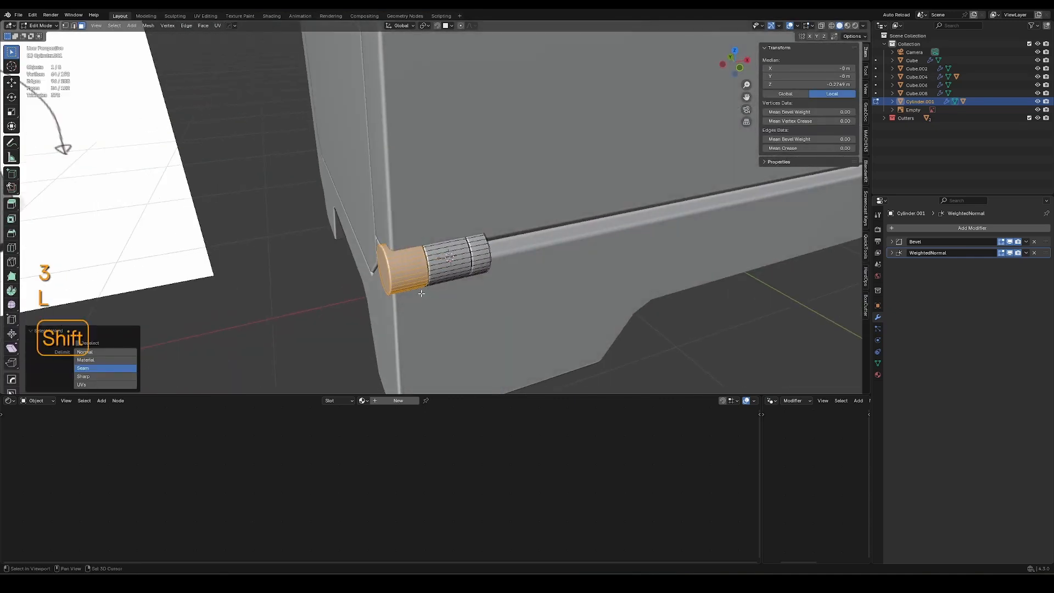
{"action": "key", "text": "shift+d"}
{"action": "left_click", "coordinate": [589, 256]}
{"action": "middle_click_drag", "start_coordinate": [588, 255], "coordinate": [467, 287]}
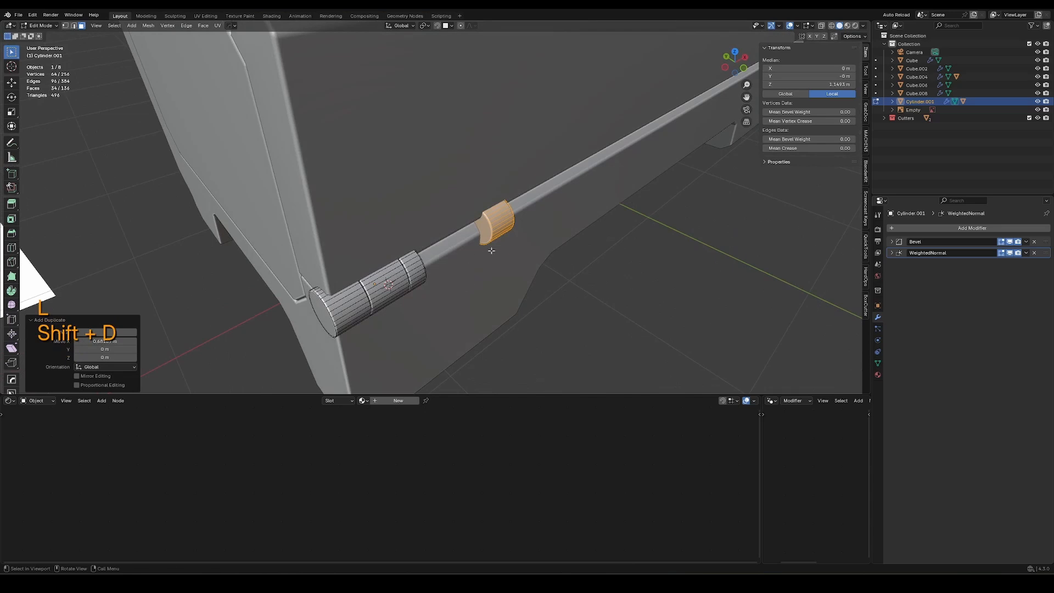
Stretch the copied segment along X to about 3 times its length
{"action": "key", "text": "s"}
{"action": "middle_click", "coordinate": [571, 224]}
{"action": "middle_click_drag", "start_coordinate": [491, 250], "coordinate": [425, 271]}
{"action": "left_click", "coordinate": [648, 205]}
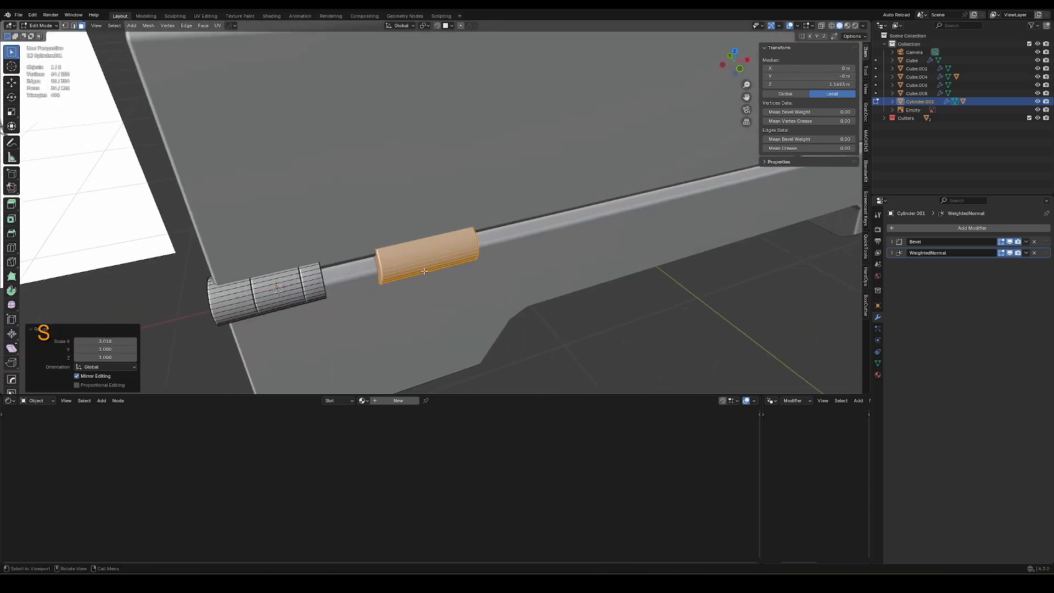
Add a centred loop cut around the stretched segment and bevel it into two separated edge loops
{"action": "key", "text": "ctrl+r"}
{"action": "left_click", "coordinate": [425, 264]}
{"action": "key", "text": "Escape"}
{"action": "key", "text": "ctrl+b"}
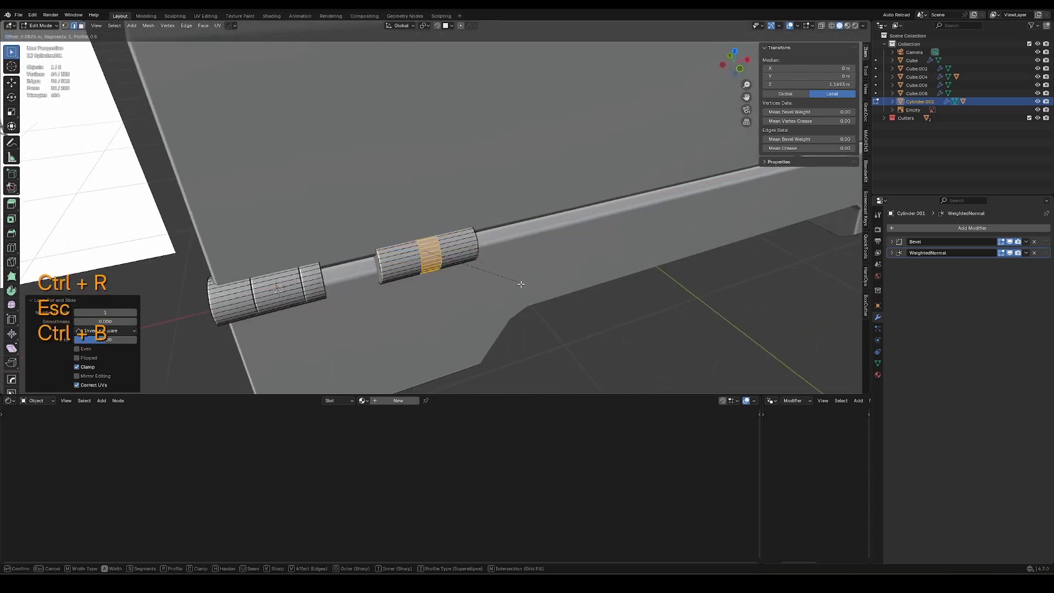
{"action": "left_click", "coordinate": [543, 291]}
Bevel the segment's two inner edge loops with 2 segments and a width of about 0.021 m
{"action": "middle_click_drag", "start_coordinate": [543, 291], "coordinate": [528, 284]}
{"action": "scroll", "coordinate": [528, 284], "scroll_direction": "up", "scroll_amount": 2}
{"action": "key", "text": "2"}
{"action": "left_click", "coordinate": [370, 279], "text": "alt"}
{"action": "left_click", "coordinate": [420, 264], "text": "alt+shift"}
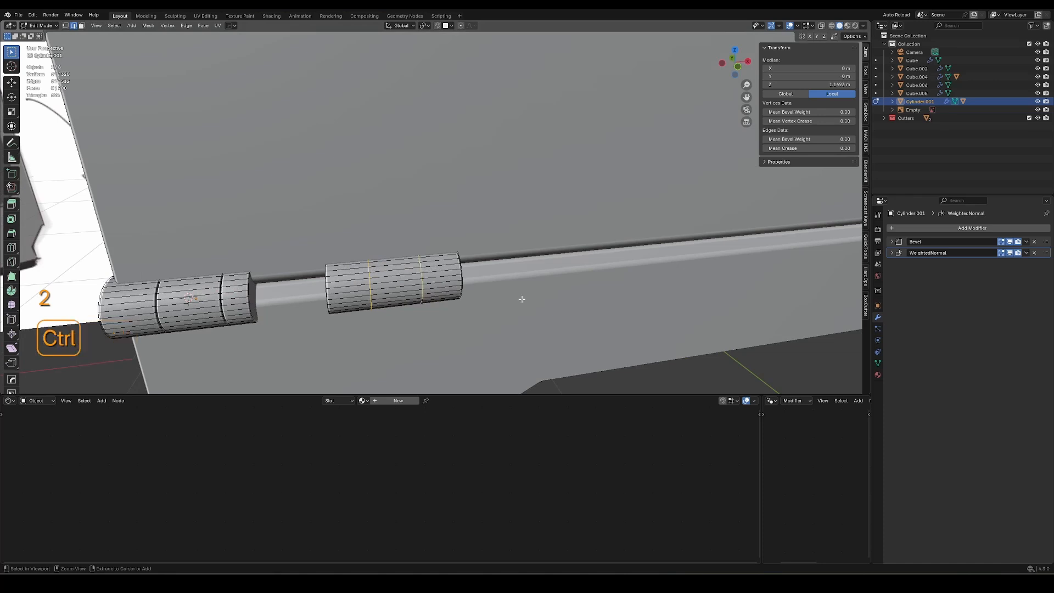
{"action": "key", "text": "ctrl+b"}
{"action": "scroll", "coordinate": [540, 302], "scroll_direction": "up", "scroll_amount": 1}
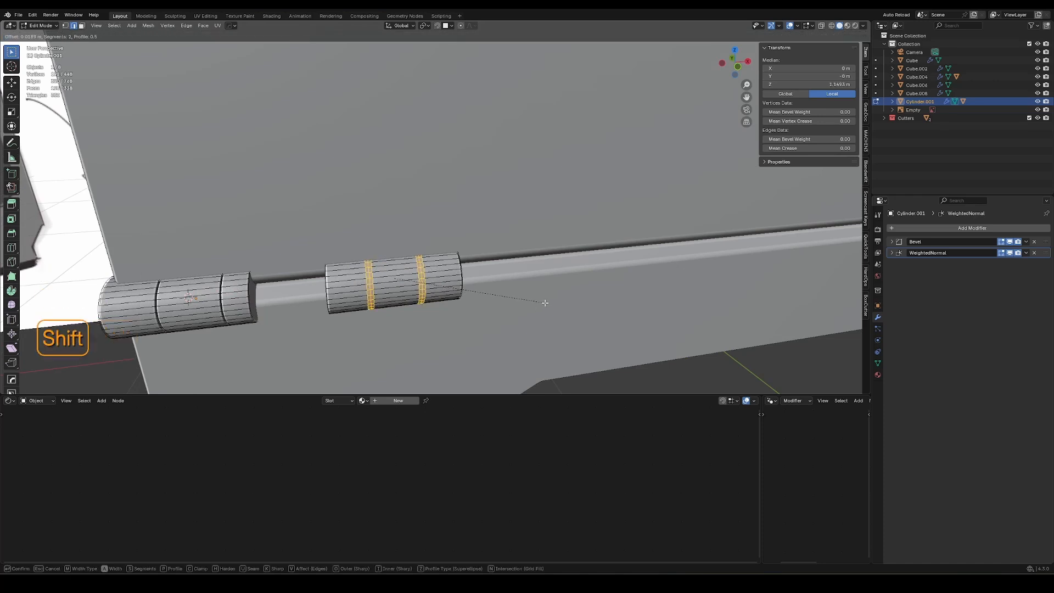
{"action": "left_click", "coordinate": [542, 301]}
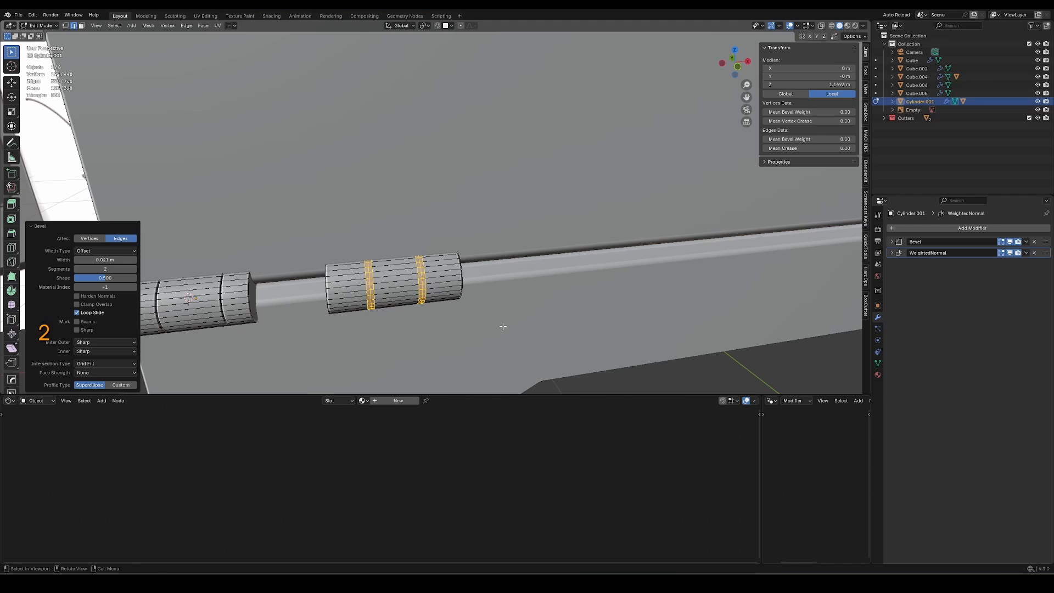
Shrink the selection to the middle loop of each bevelled band and scale them inward, excluding X, to form two grooves
{"action": "key", "text": "ctrl+KP_Subtract"}
{"action": "middle_click_drag", "start_coordinate": [503, 326], "coordinate": [588, 252]}
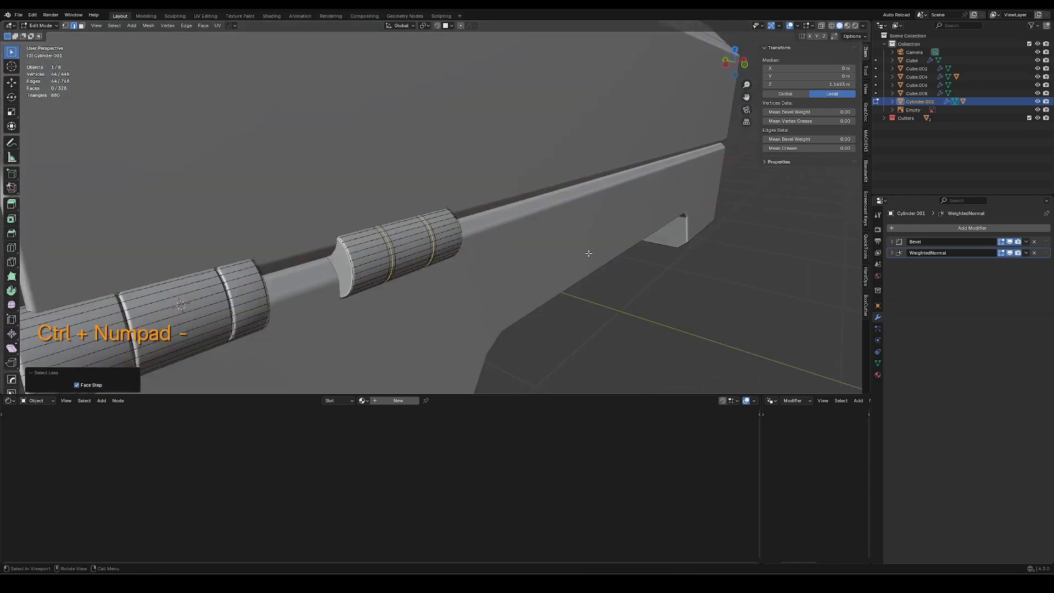
{"action": "key", "text": "s"}
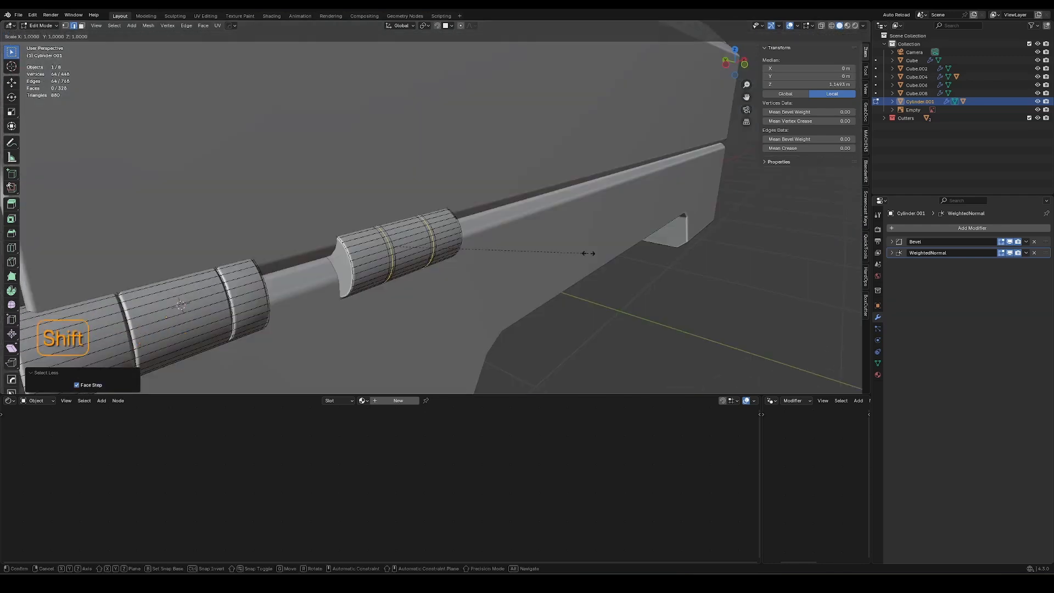
{"action": "key", "text": "shift+x"}
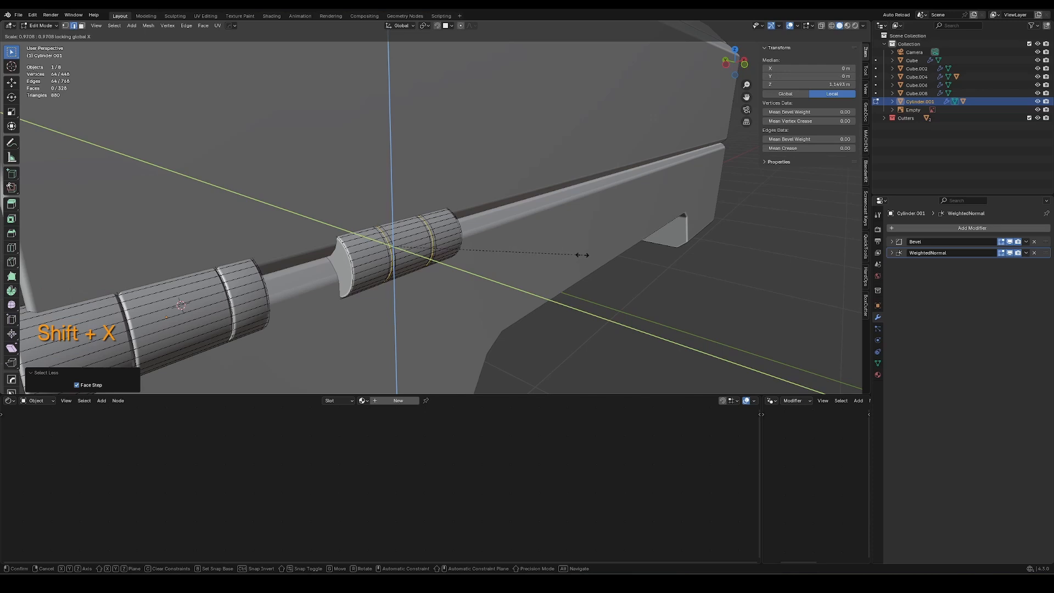
{"action": "left_click", "coordinate": [571, 258]}
Move the cylinder object about 0.19 m outward from the crate along Y and set its Bevel modifier amount to 0.007 m
{"action": "middle_click_drag", "start_coordinate": [571, 258], "coordinate": [428, 238]}
{"action": "key", "text": "Tab"}
{"action": "key", "text": "g"}
{"action": "mouse_move", "coordinate": [420, 287]}
{"action": "middle_mouse_down"}
{"action": "mouse_move", "coordinate": [474, 332]}
{"action": "mouse_move", "coordinate": [414, 293]}
{"action": "middle_mouse_up"}
{"action": "left_click", "coordinate": [475, 335]}
{"action": "middle_click_drag", "start_coordinate": [419, 250], "coordinate": [421, 241]}
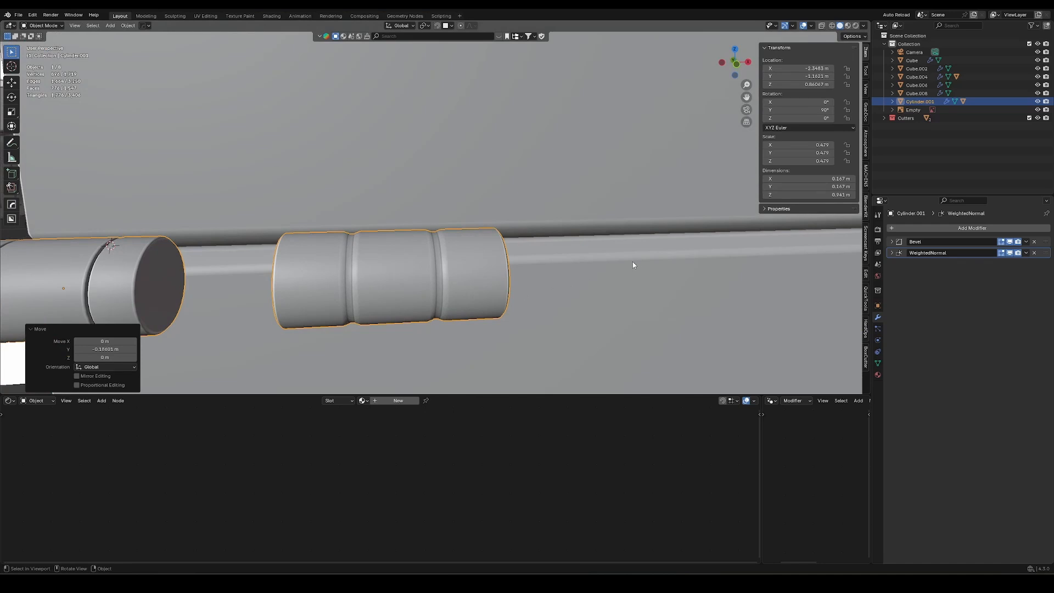
{"action": "left_click", "coordinate": [892, 242]}
{"action": "left_click_drag", "start_coordinate": [1020, 273], "coordinate": [1001, 273], "text": "shift"}
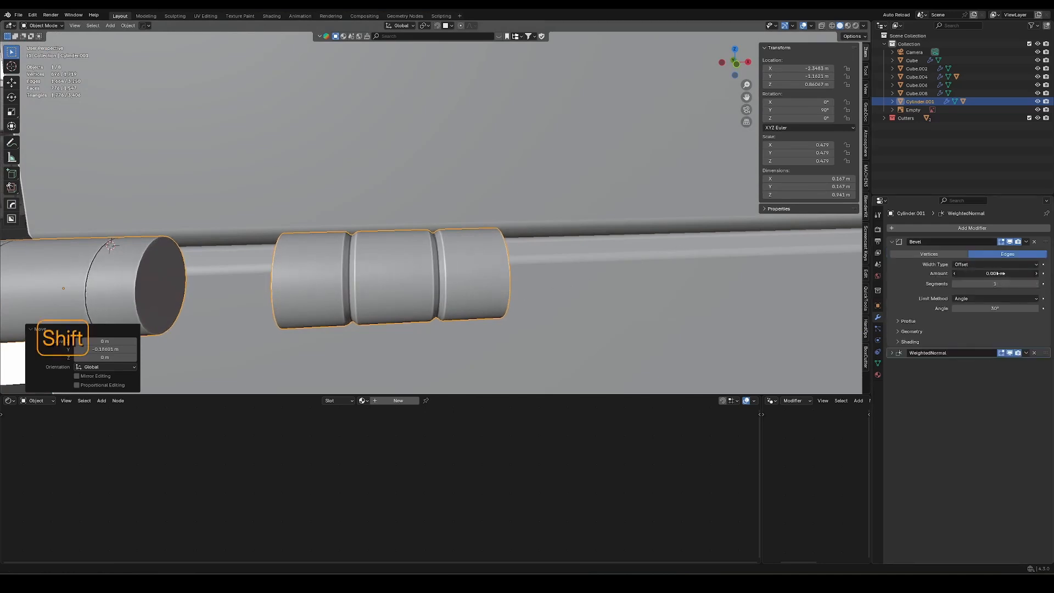
Expand the selection to the full groove bands and narrow each along X about its individual origin
{"action": "key", "text": "Tab"}
{"action": "key", "text": "ctrl+KP_Add"}
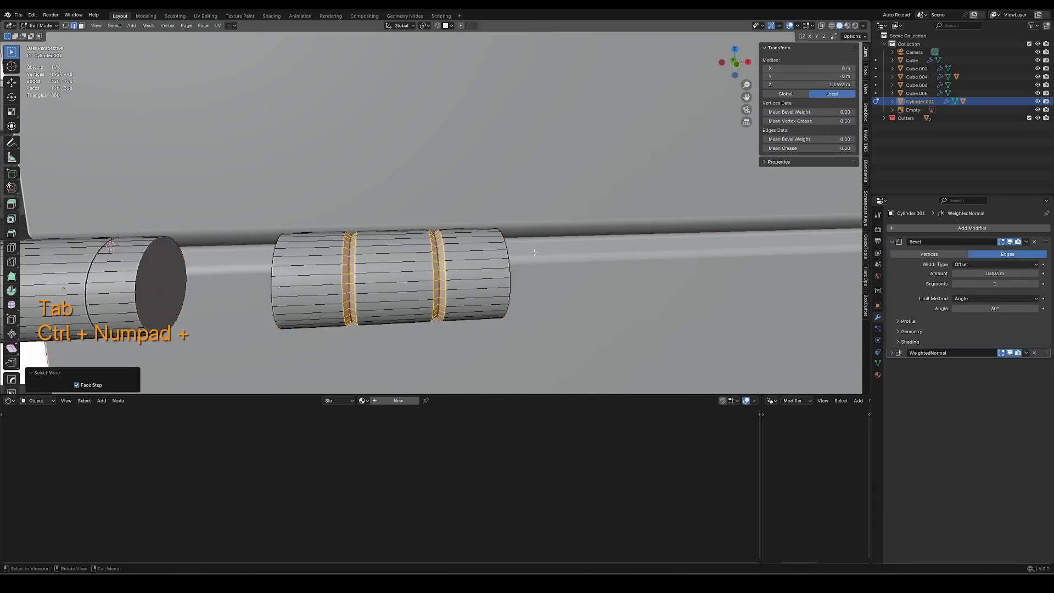
{"action": "key", "text": "period"}
{"action": "left_click", "coordinate": [524, 302]}
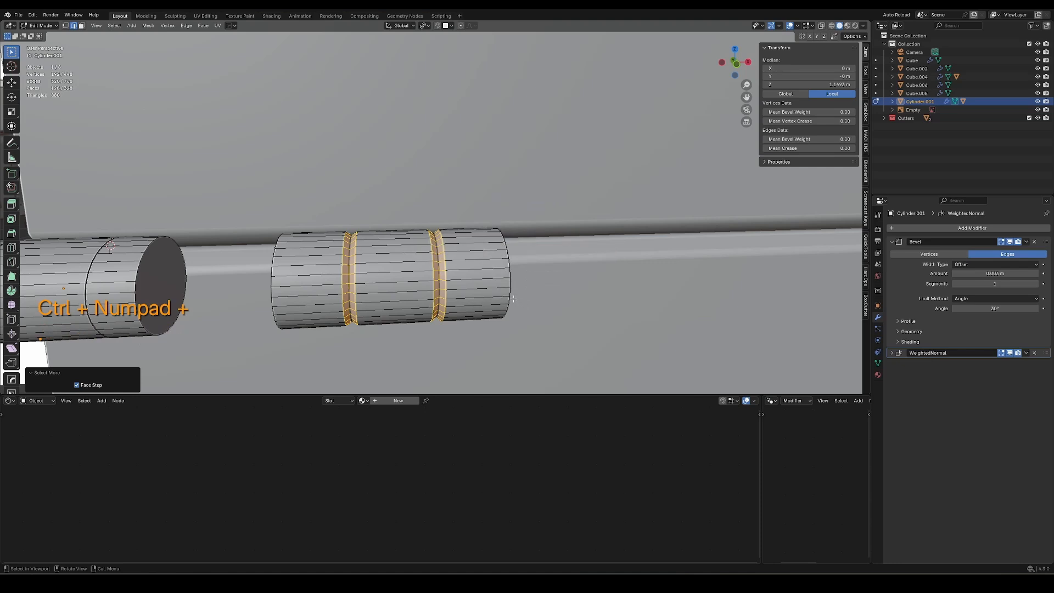
{"action": "key", "text": "s"}
{"action": "key", "text": "x"}
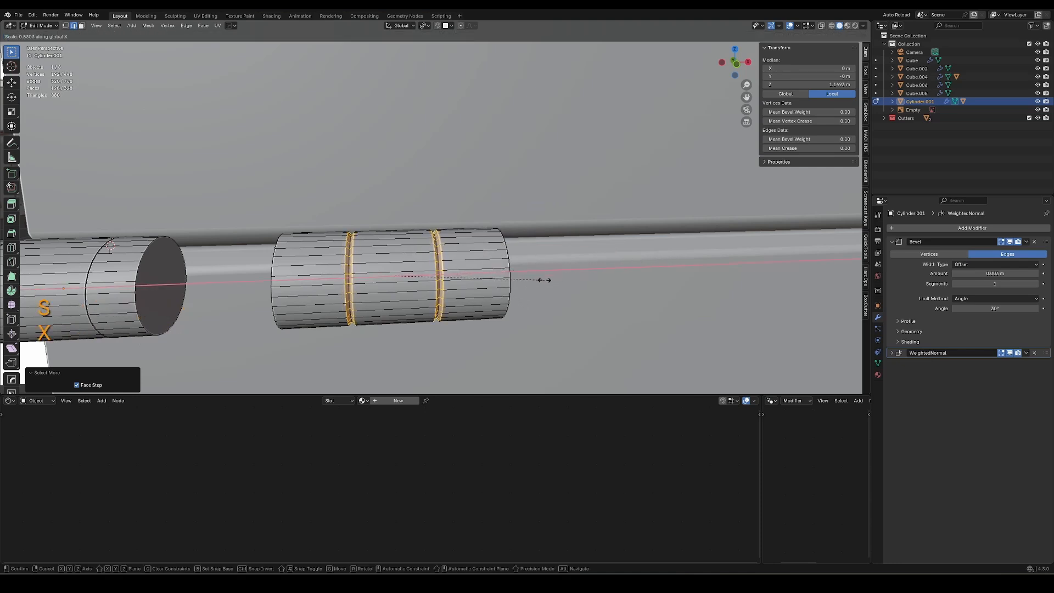
{"action": "left_click", "coordinate": [531, 282]}
{"action": "key", "text": "Tab"}
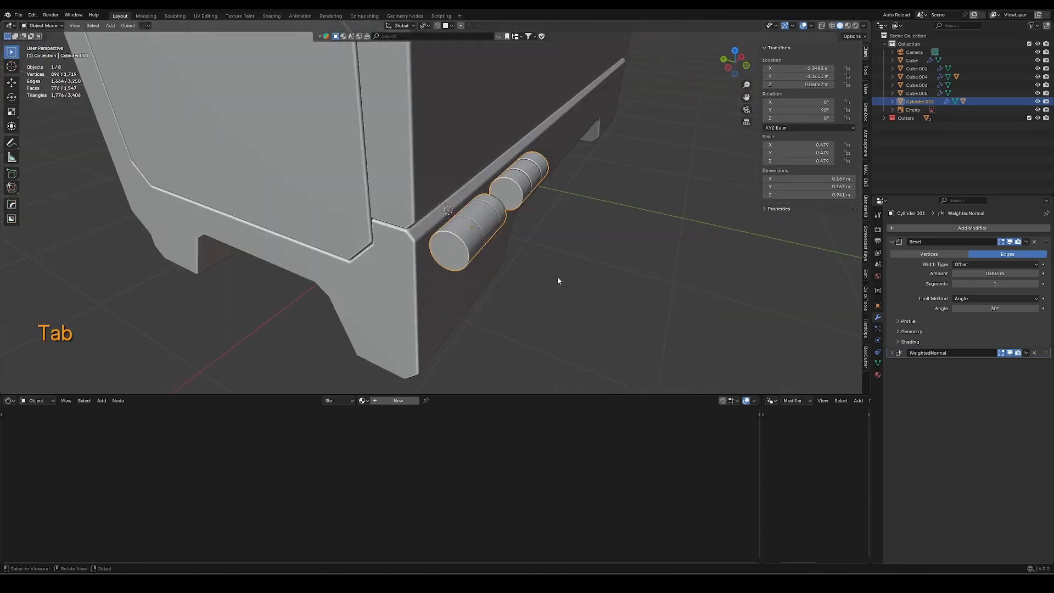
Delete the original slashed cylinder pieces at the corner, keeping only the grooved segment
{"action": "middle_click_drag", "start_coordinate": [558, 277], "coordinate": [408, 252]}
{"action": "key", "text": "Tab"}
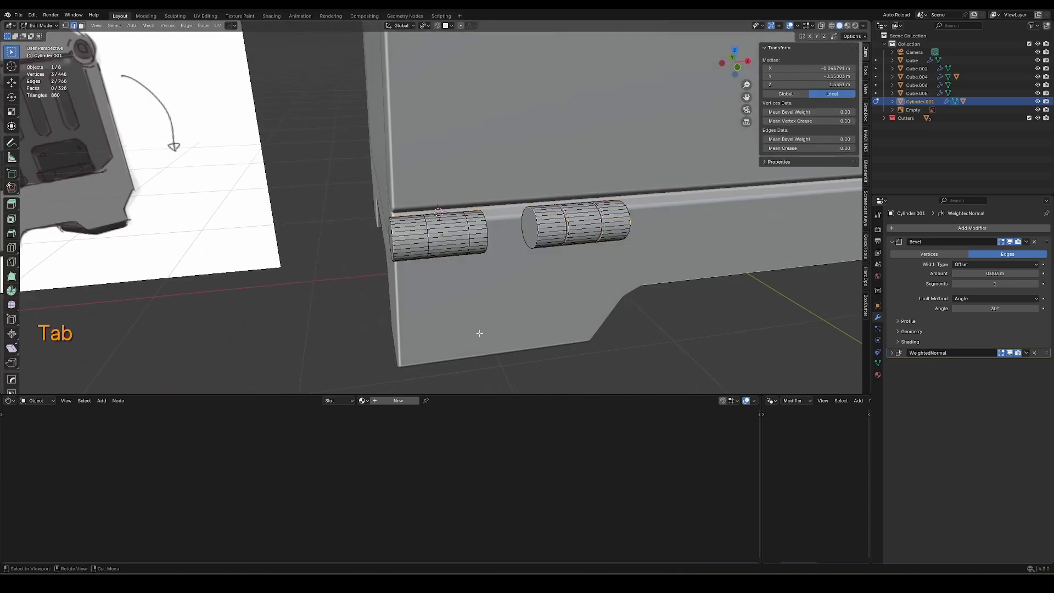
{"action": "key", "text": "l"}
{"action": "key", "text": "l"}
{"action": "key", "text": "l"}
{"action": "key", "text": "l"}
{"action": "key", "text": "x"}
{"action": "left_click", "coordinate": [475, 256]}
{"action": "key", "text": "Tab"}
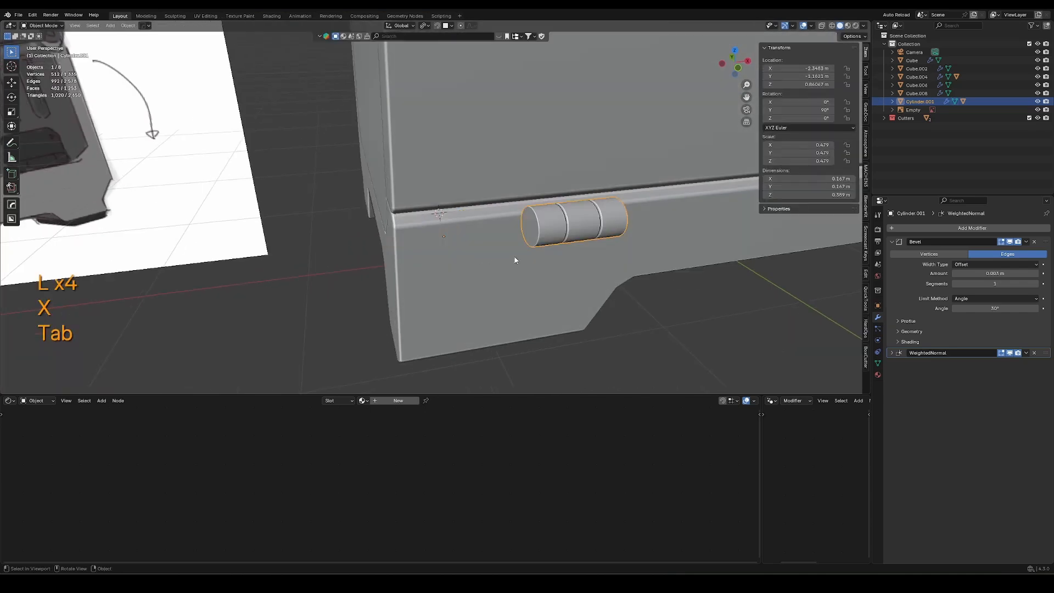
Set the grooved cylinder's origin to its geometry
{"action": "left_click", "coordinate": [128, 26]}
{"action": "mouse_move", "coordinate": [142, 43]}
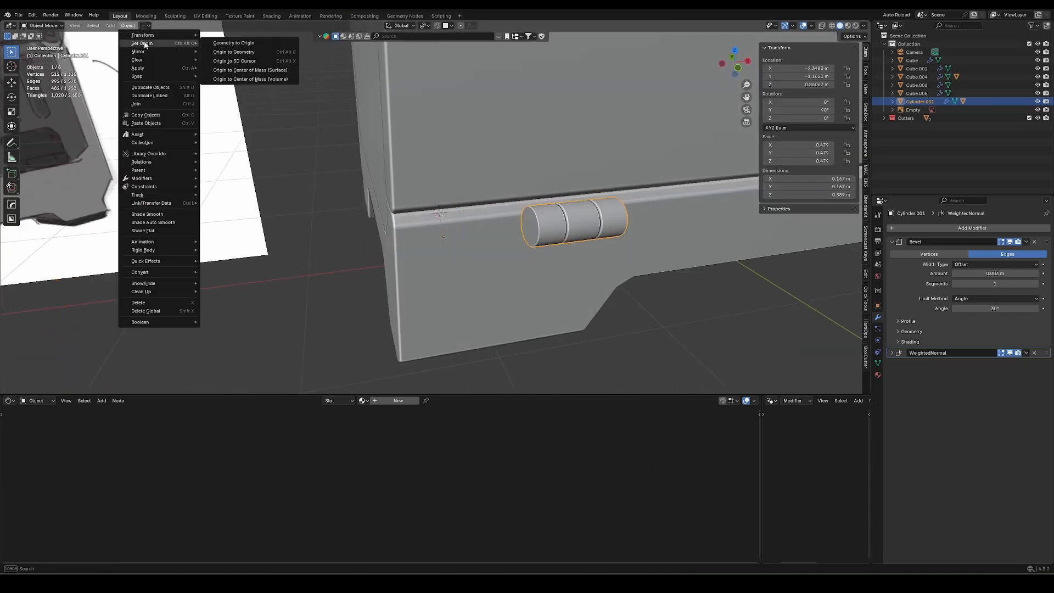
{"action": "left_click", "coordinate": [263, 52]}
{"action": "middle_click_drag", "start_coordinate": [582, 258], "coordinate": [586, 228]}
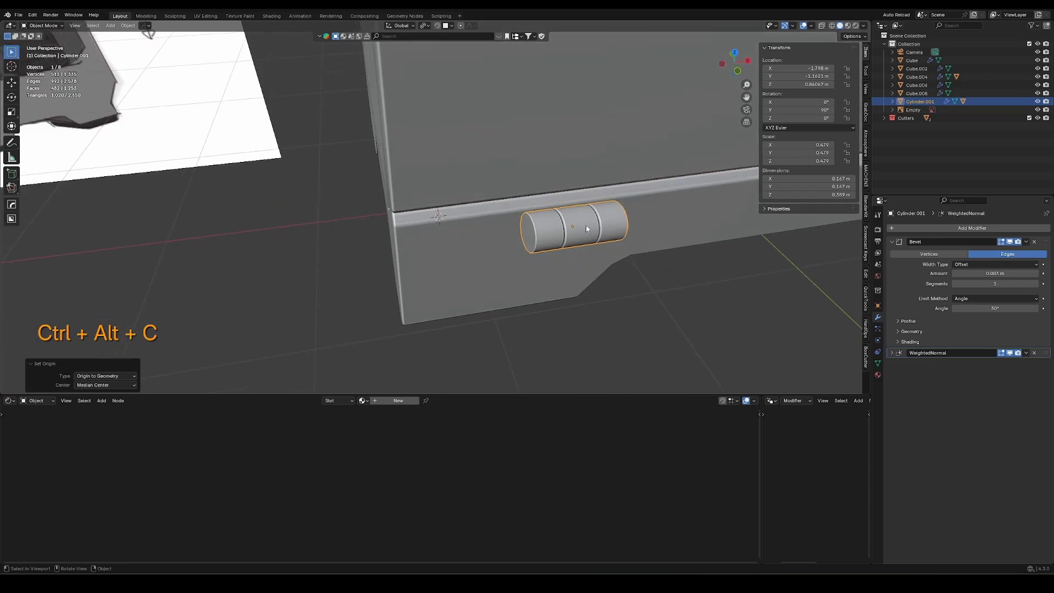
Move the grooved cylinder onto the crate's lower seam near the corner and scale it to about 0.133 m across
{"action": "key", "text": "g"}
{"action": "middle_click", "coordinate": [541, 236]}
{"action": "left_click", "coordinate": [453, 250]}
{"action": "key", "text": "s"}
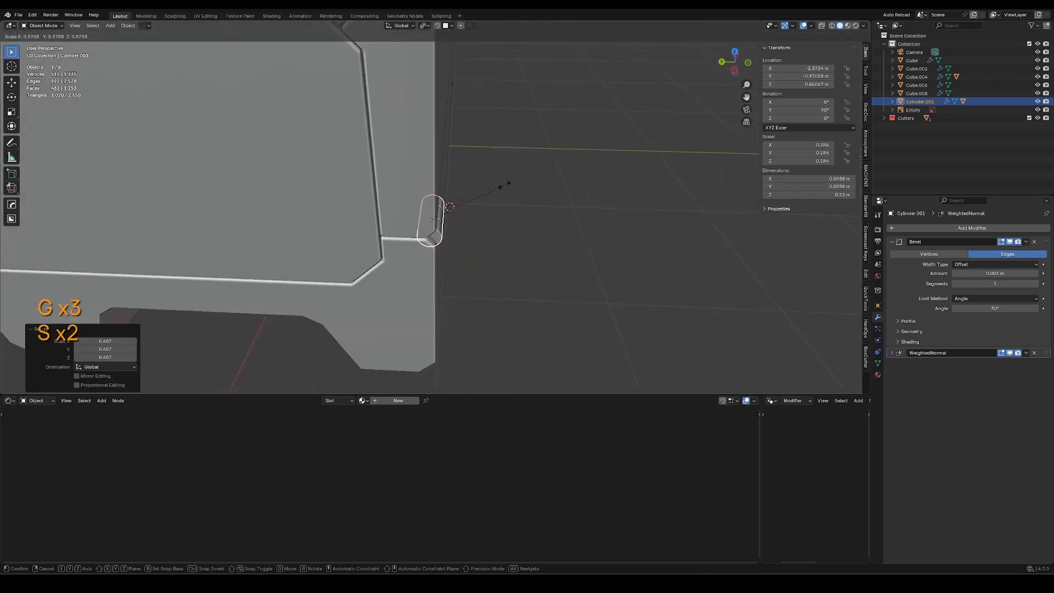
{"action": "left_click", "coordinate": [509, 193]}
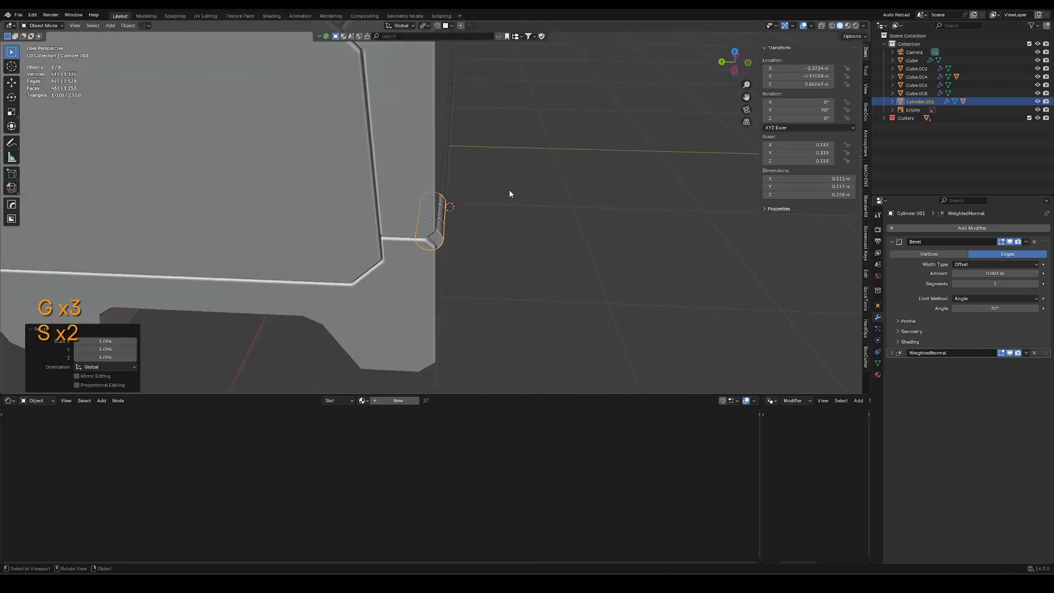
{"action": "key", "text": "g"}
Add a Mirror modifier to the hinge on the X axis with the side panel Cube.006 as mirror object
{"action": "left_click", "coordinate": [924, 228]}
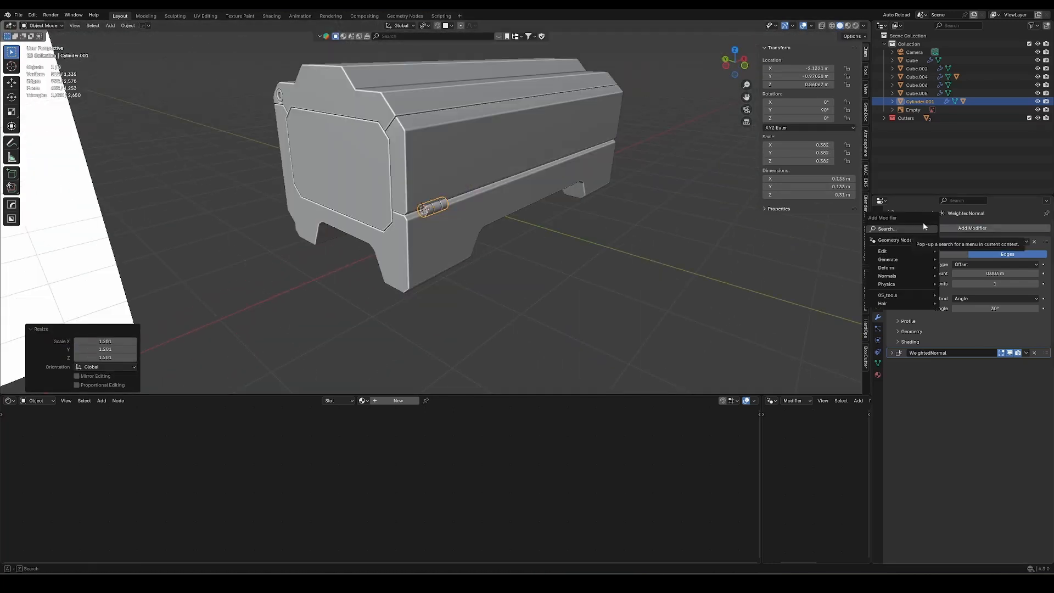
{"action": "type", "text": "mir"}
{"action": "left_click", "coordinate": [934, 241]}
{"action": "left_click", "coordinate": [1035, 407]}
{"action": "left_click", "coordinate": [518, 146]}
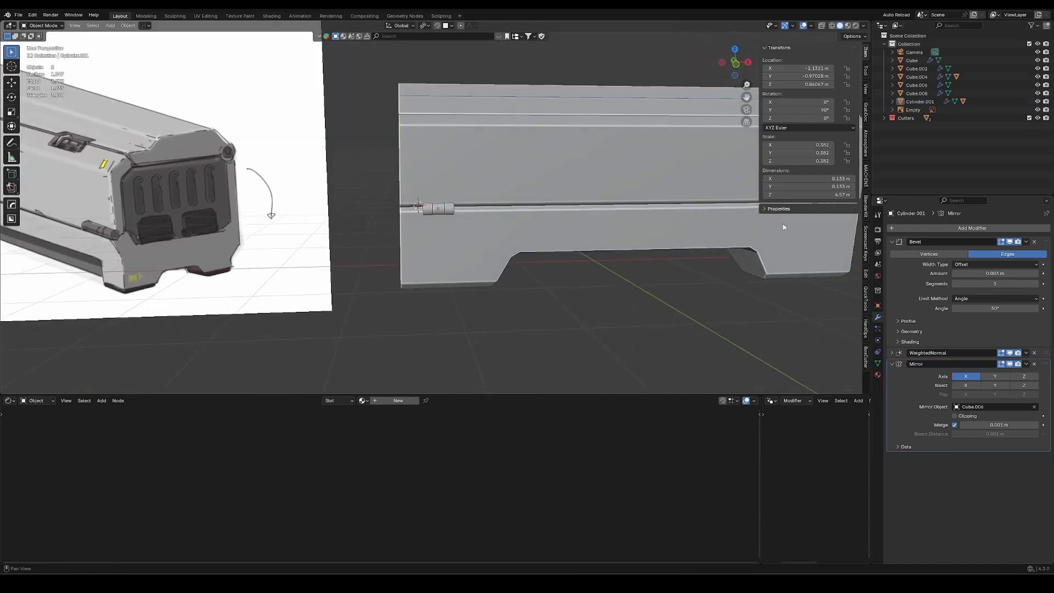
Cut the small cube out of the side panel's upper edge near the corner with a Boolean Difference
{"action": "middle_click_drag", "start_coordinate": [784, 227], "coordinate": [517, 159]}
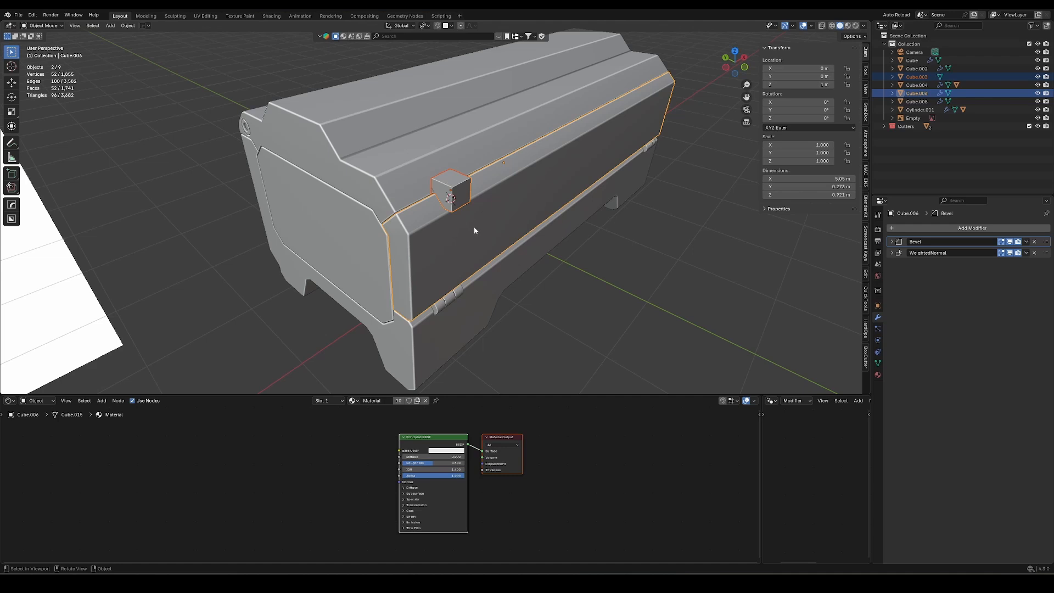
{"action": "key", "text": "ctrl+KP_Subtract"}
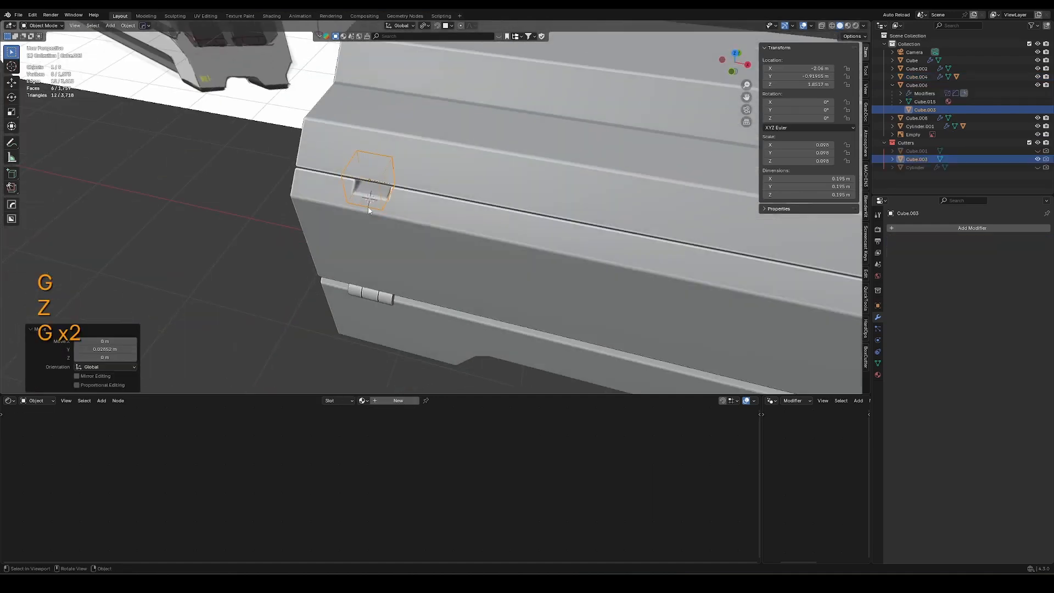
Lengthen the notch cutter cube along X to about 0.41 m and cut it out of the lid with a Boolean Difference
{"action": "key", "text": "Tab"}
{"action": "key", "text": "3"}
{"action": "key", "text": "g"}
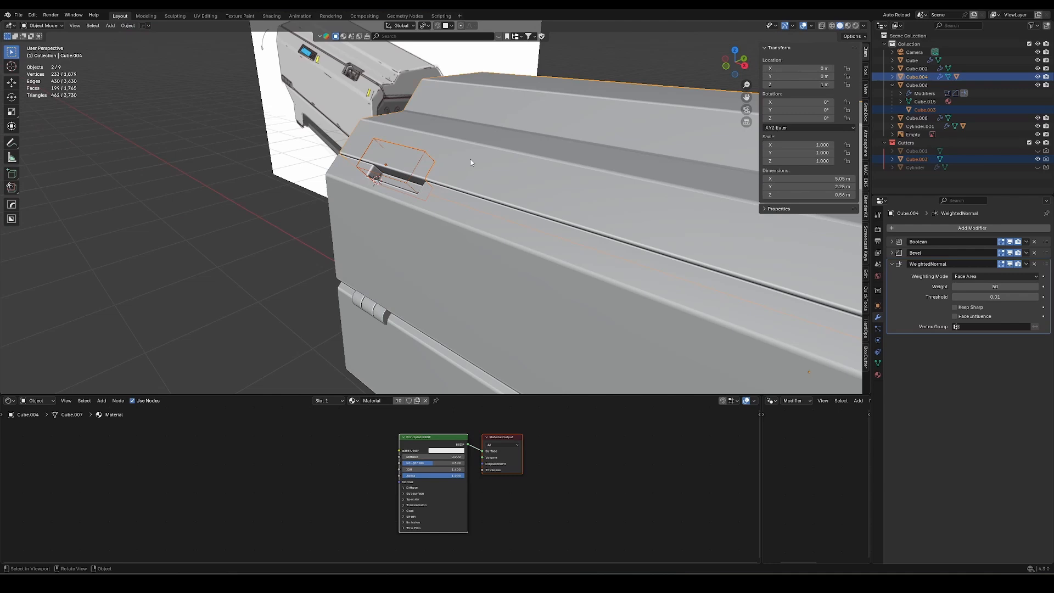
{"action": "key", "text": "ctrl+KP_Subtract"}
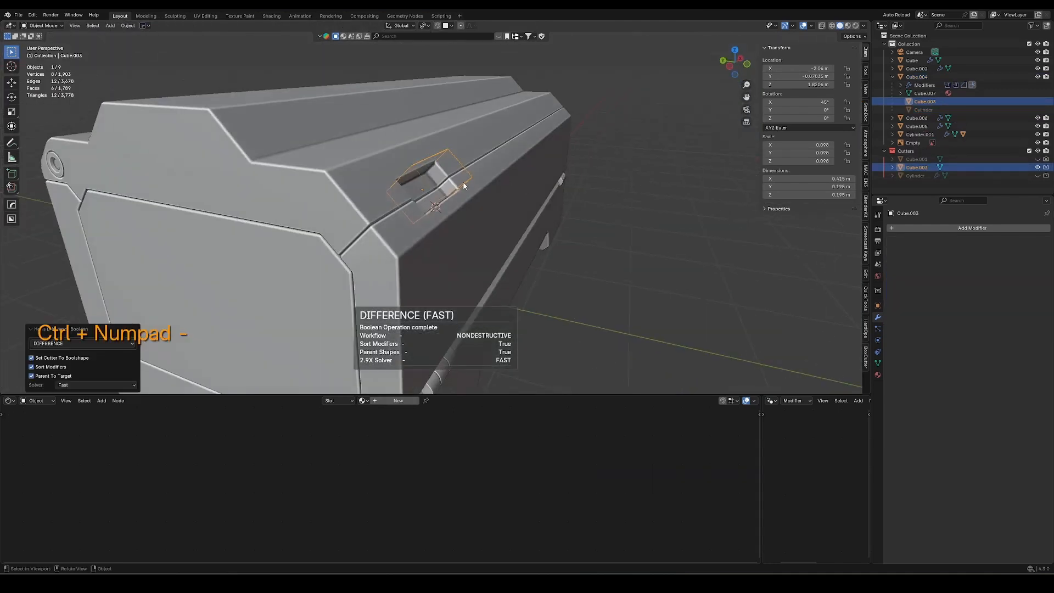
{"action": "middle_click_drag", "start_coordinate": [464, 186], "coordinate": [431, 208]}
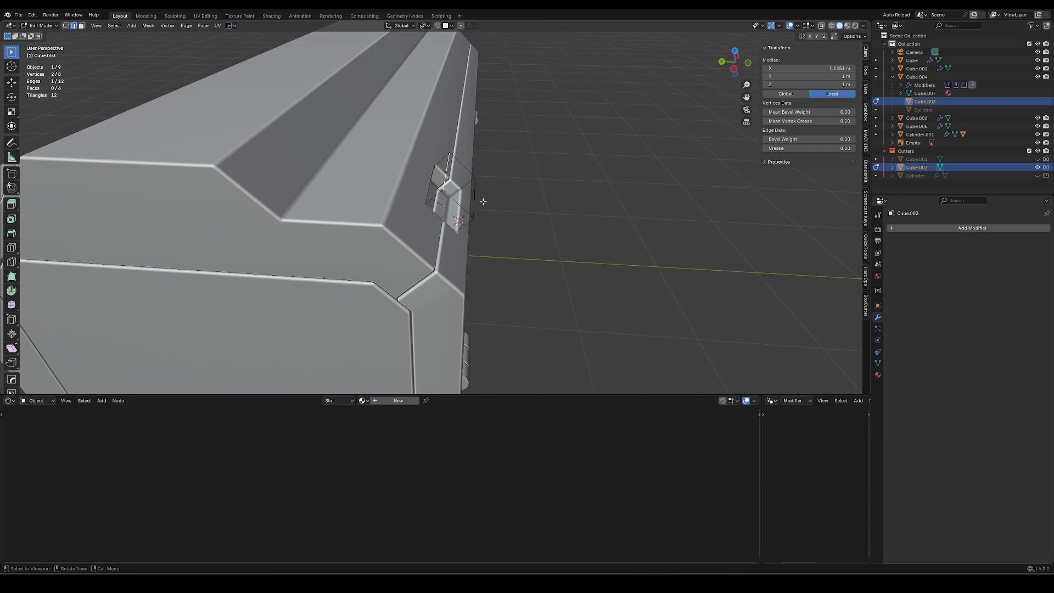
Isolate the notch cutter and add Vertex to the active snap targets
{"action": "key", "text": "KP_Divide"}
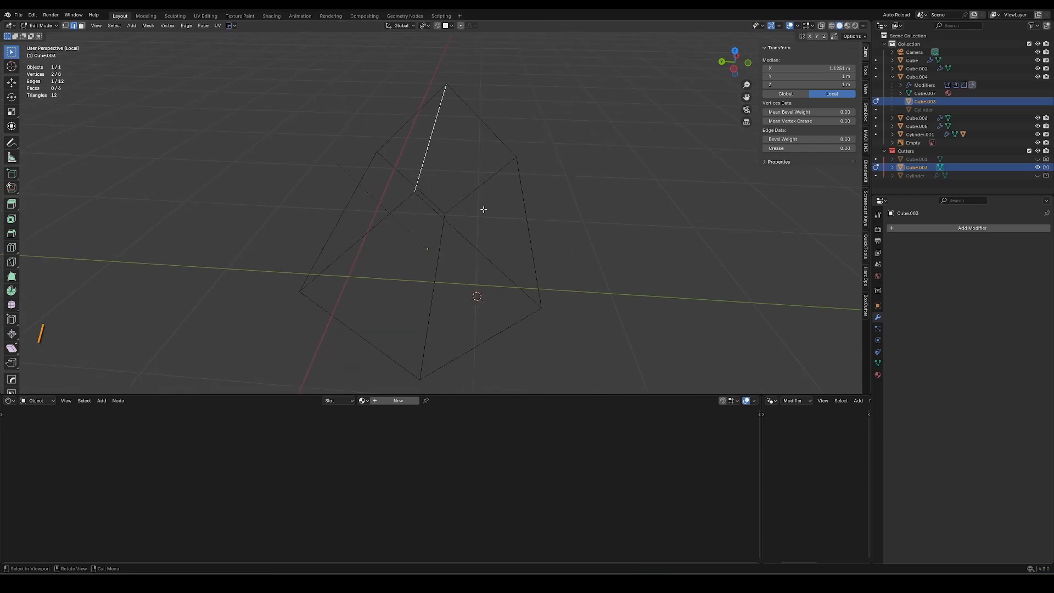
{"action": "left_click", "coordinate": [449, 26]}
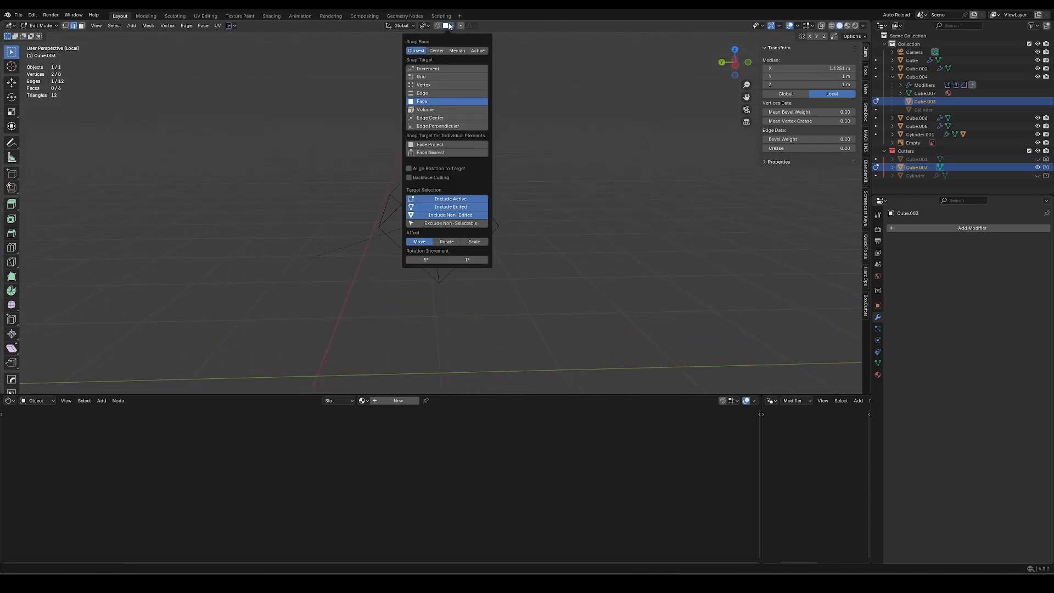
{"action": "left_click", "coordinate": [439, 85], "text": "shift"}
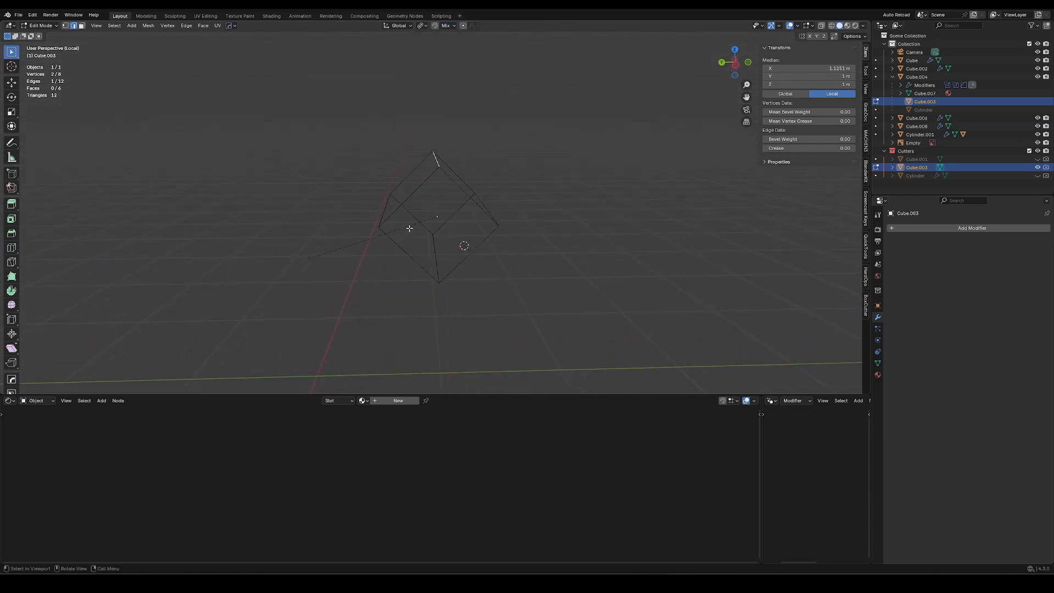
Snap the cutter's upper edge along Y above its neighbouring corner and raise it about 0.16 m along Z to open up the notch
{"action": "middle_click_drag", "start_coordinate": [409, 228], "coordinate": [437, 176]}
{"action": "key", "text": "g"}
{"action": "key", "text": "y"}
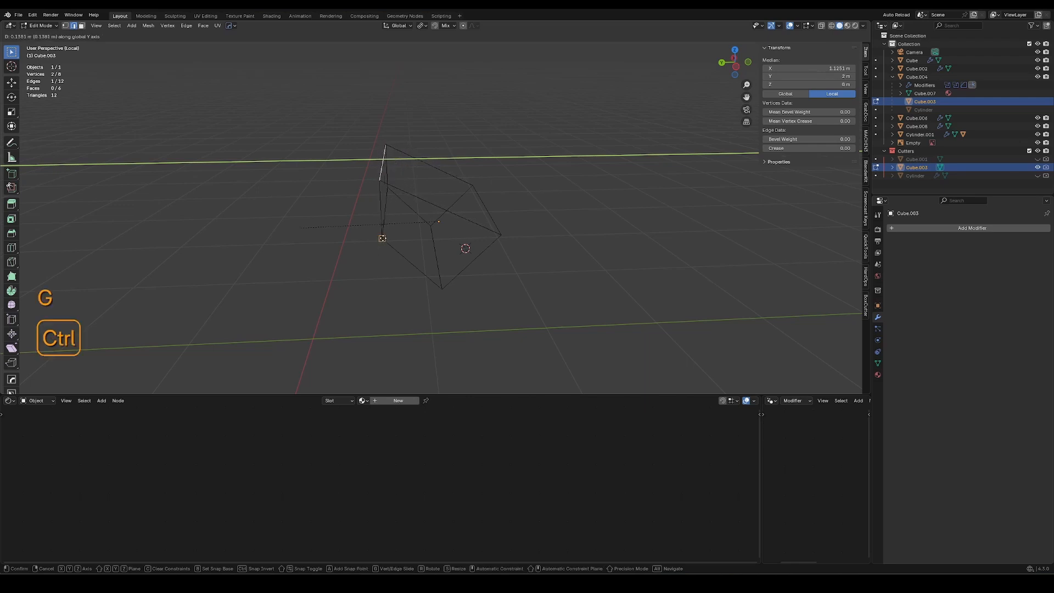
{"action": "left_click", "coordinate": [390, 186], "text": "ctrl"}
{"action": "key", "text": "g"}
{"action": "key", "text": "z"}
{"action": "left_click", "coordinate": [429, 112]}
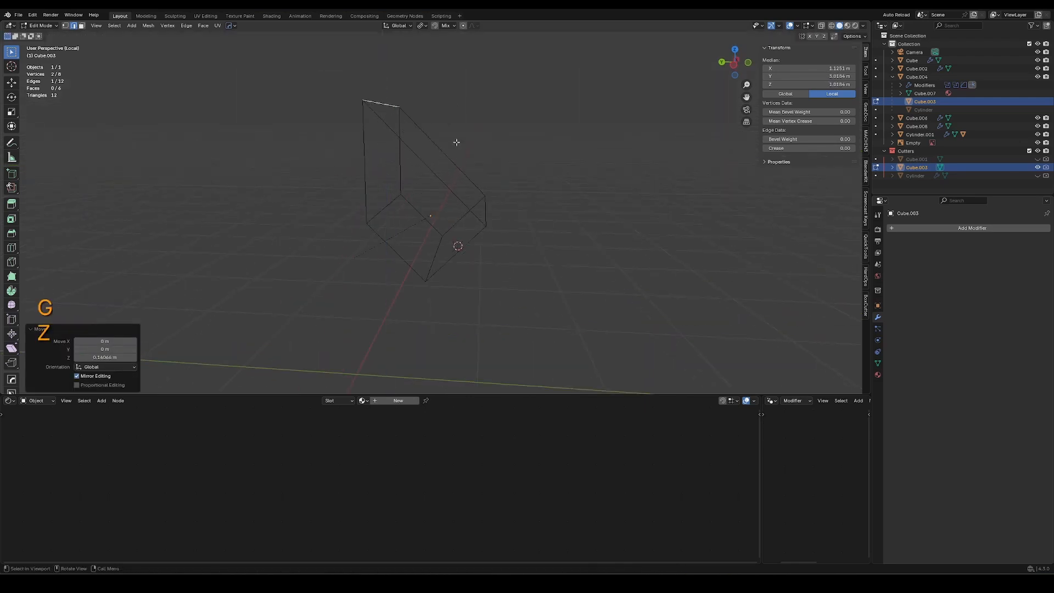
{"action": "key", "text": "slash"}
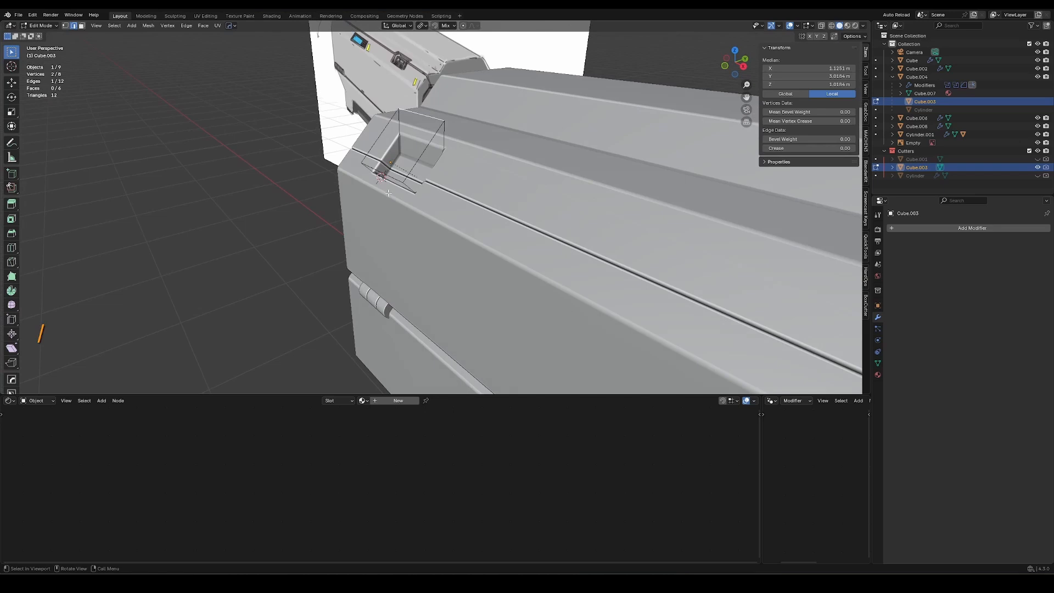
{"action": "middle_click_drag", "start_coordinate": [389, 192], "coordinate": [405, 177]}
{"action": "key", "text": "Tab"}
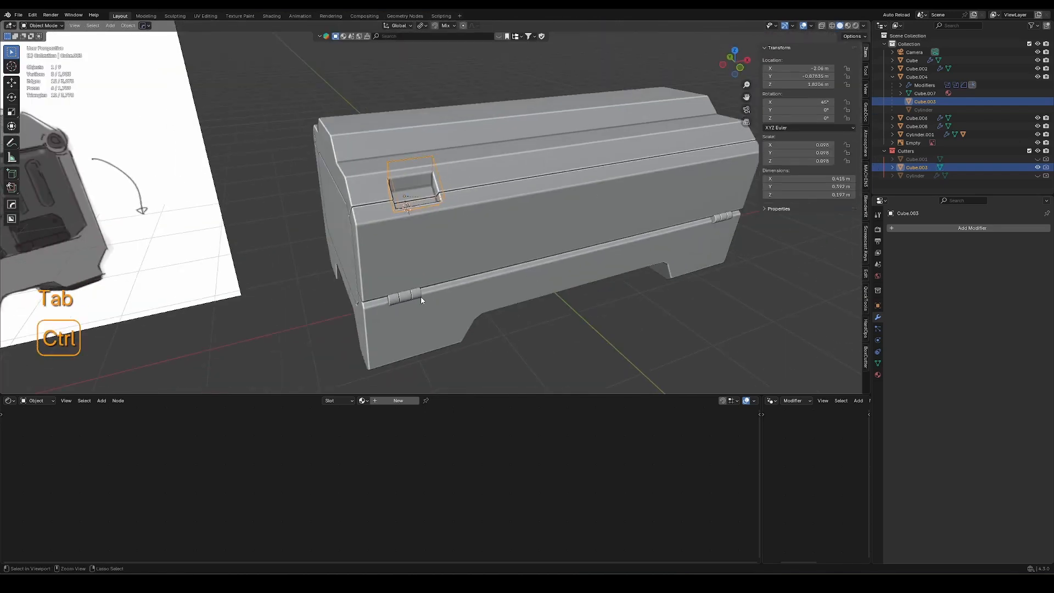
Mirror the notch cutter to the other end of the crate along X and hide the cutter
{"action": "left_click", "coordinate": [1034, 284]}
{"action": "key", "text": "ctrl+shift+w"}
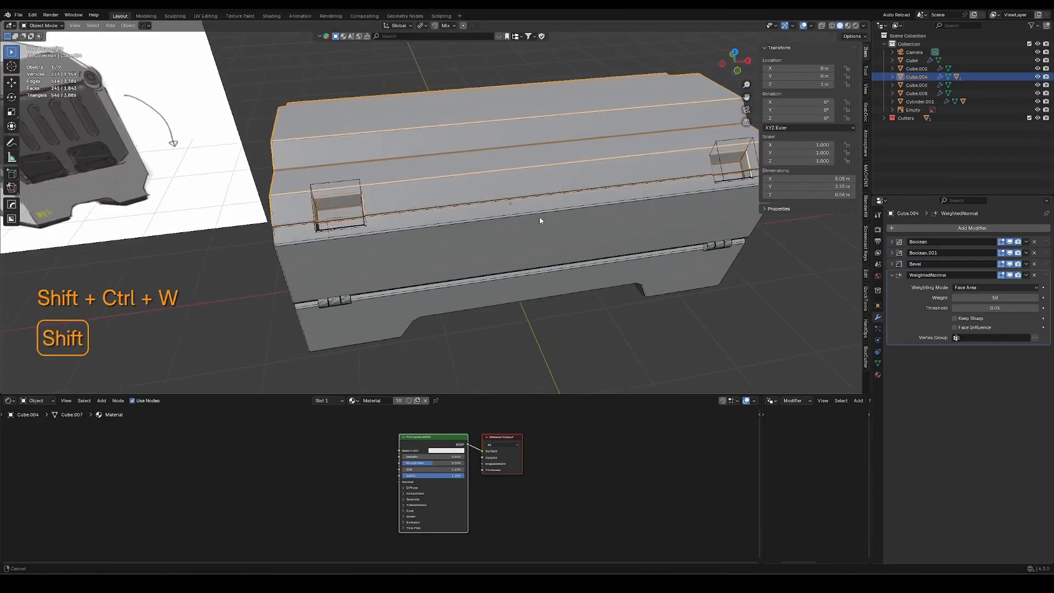
{"action": "middle_click_drag", "start_coordinate": [540, 216], "coordinate": [354, 202]}
{"action": "key", "text": "h"}
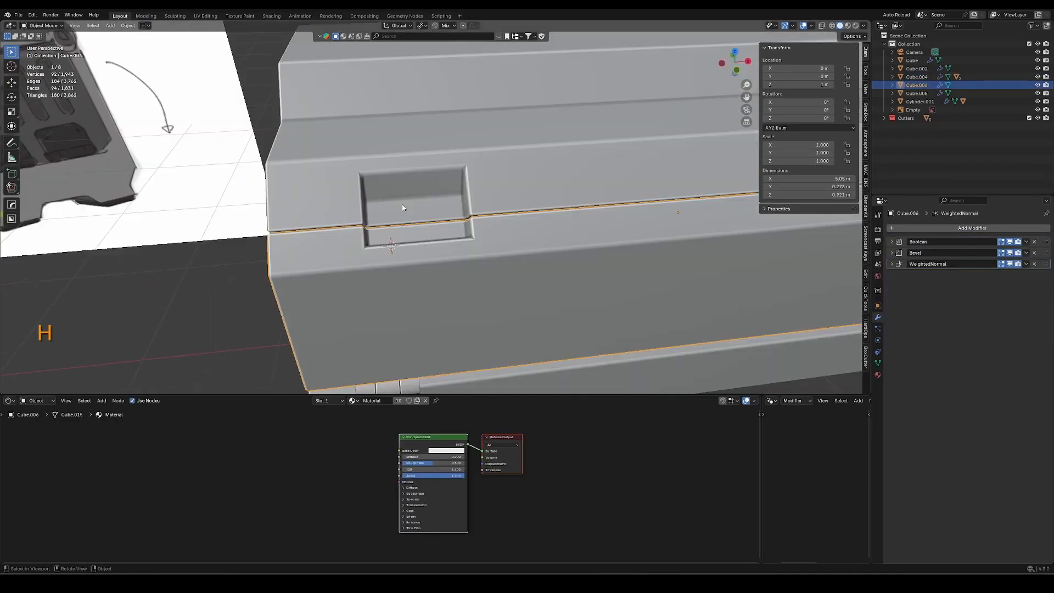
Fill the notch with a cube scaled by 0.1 and lengthened to fit, with the hinge's Bevel, WeightedNormal and Mirror modifiers copied onto it
{"action": "key", "text": "s"}
{"action": "key", "text": "KP_Decimal"}
{"action": "key", "text": "KP_1"}
{"action": "key", "text": "KP_Enter"}
{"action": "key", "text": "Tab"}
{"action": "key", "text": "3"}
{"action": "key", "text": "g"}
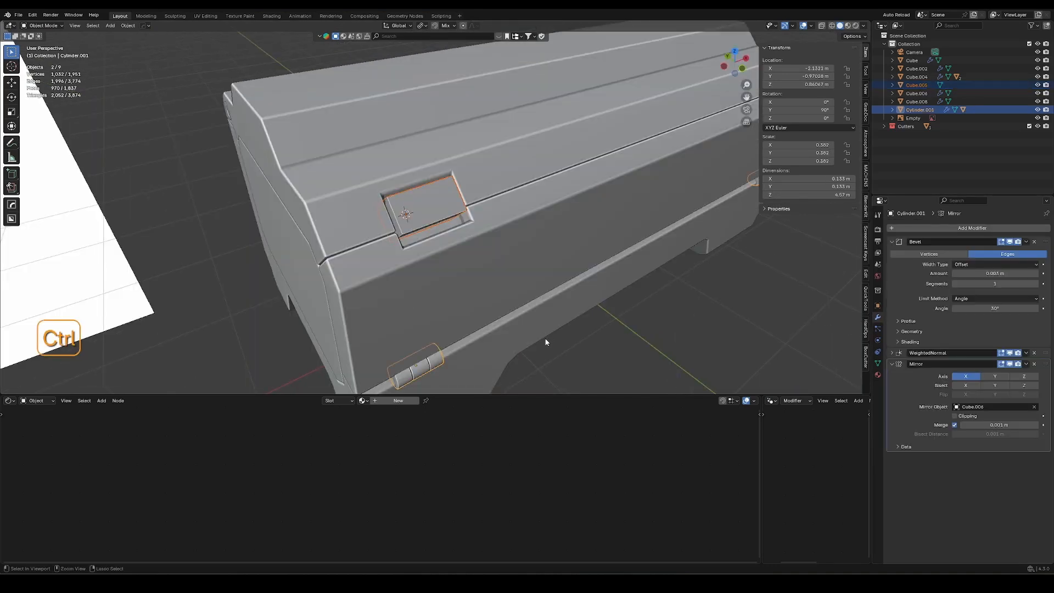
{"action": "middle_click_drag", "start_coordinate": [436, 365], "coordinate": [545, 223]}
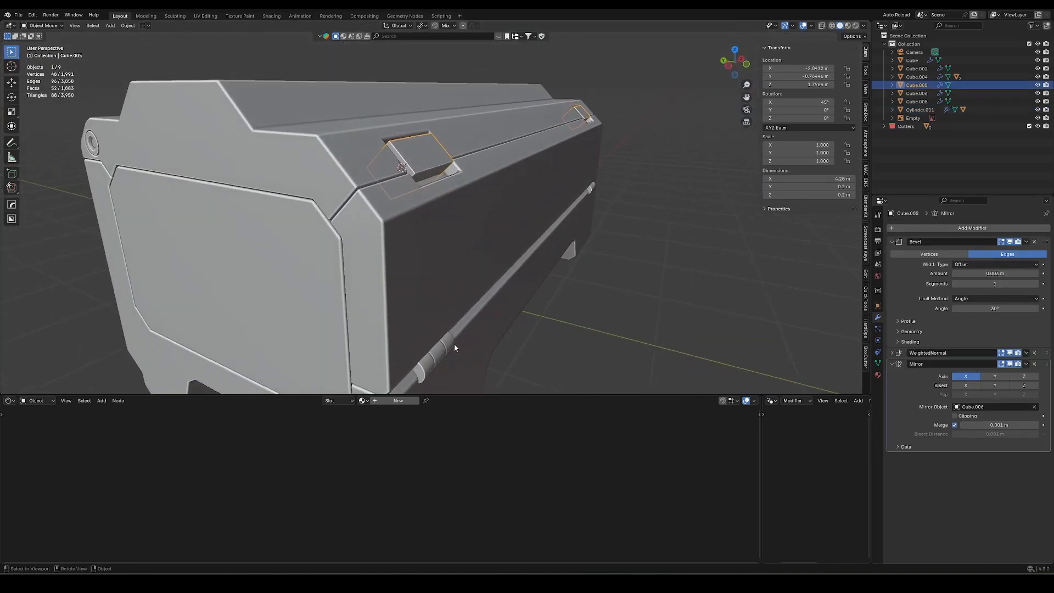
Reshape the latch block by sliding its faces with clamping off so it sits inside the notch
{"action": "left_click", "coordinate": [454, 349]}
{"action": "left_click", "coordinate": [435, 170]}
{"action": "key", "text": "Tab"}
{"action": "key", "text": "3"}
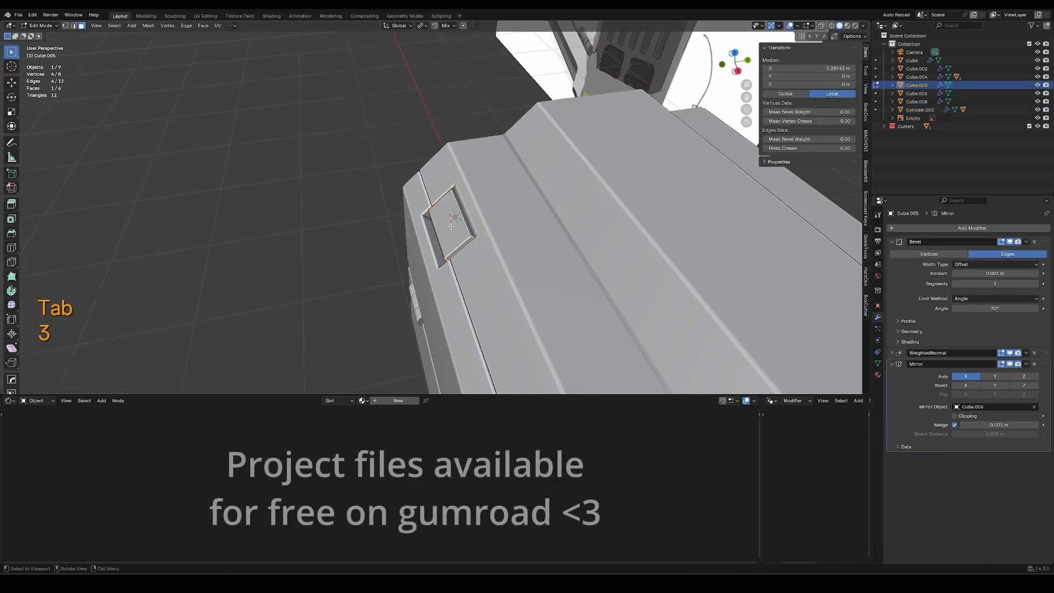
{"action": "key", "text": "g"}
{"action": "key", "text": "g"}
{"action": "key", "text": "c"}
{"action": "key", "text": "alt+z"}
{"action": "key", "text": "Tab"}
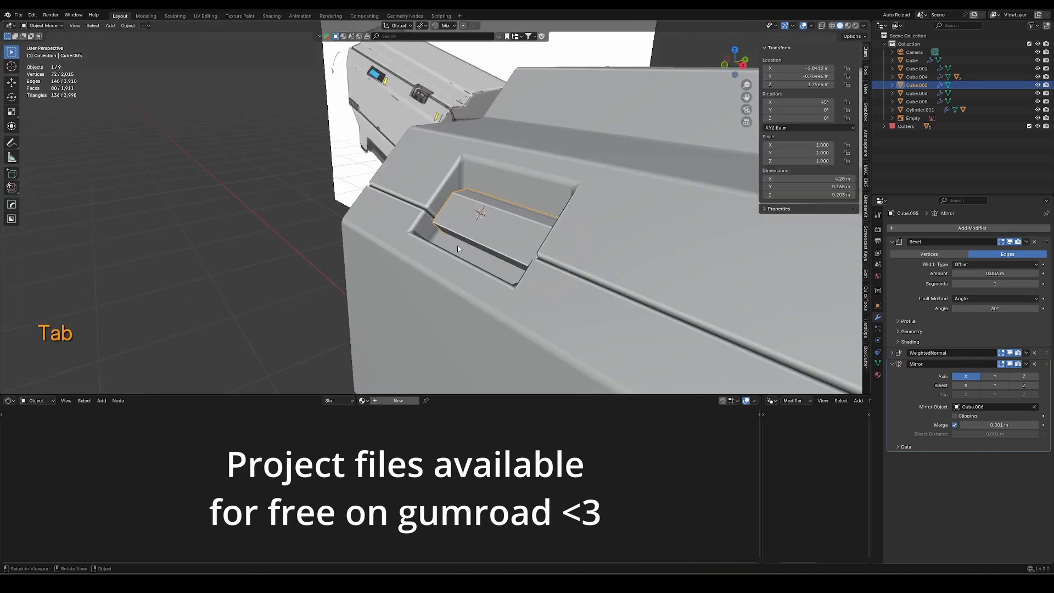
Bevel the latch block's end edges by about 0.02 m with one segment
{"action": "key", "text": "2"}
{"action": "key", "text": "ctrl+b"}
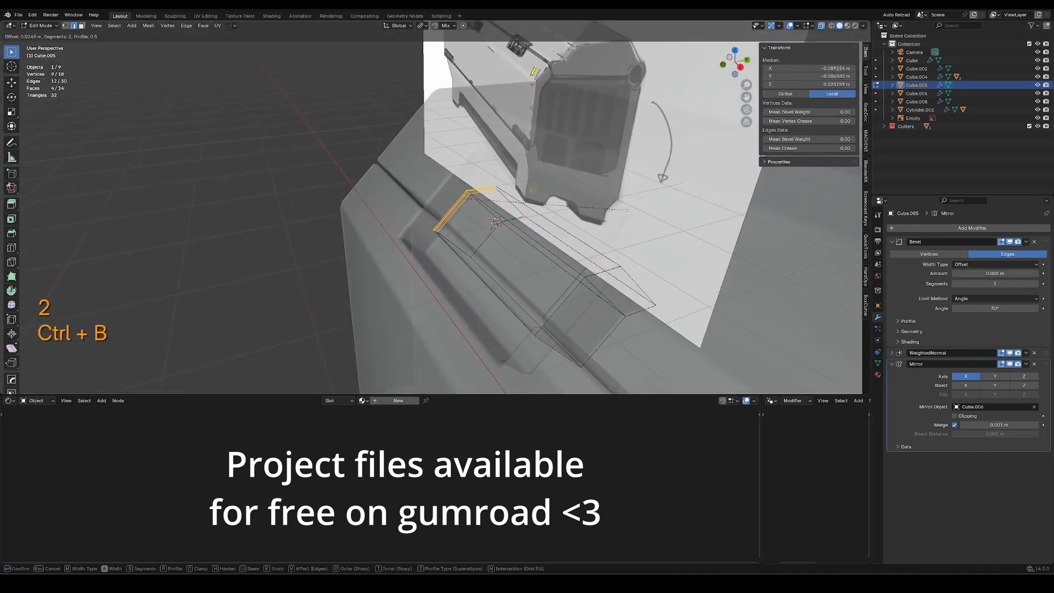
{"action": "key", "text": "Escape"}
{"action": "key", "text": "alt+z"}
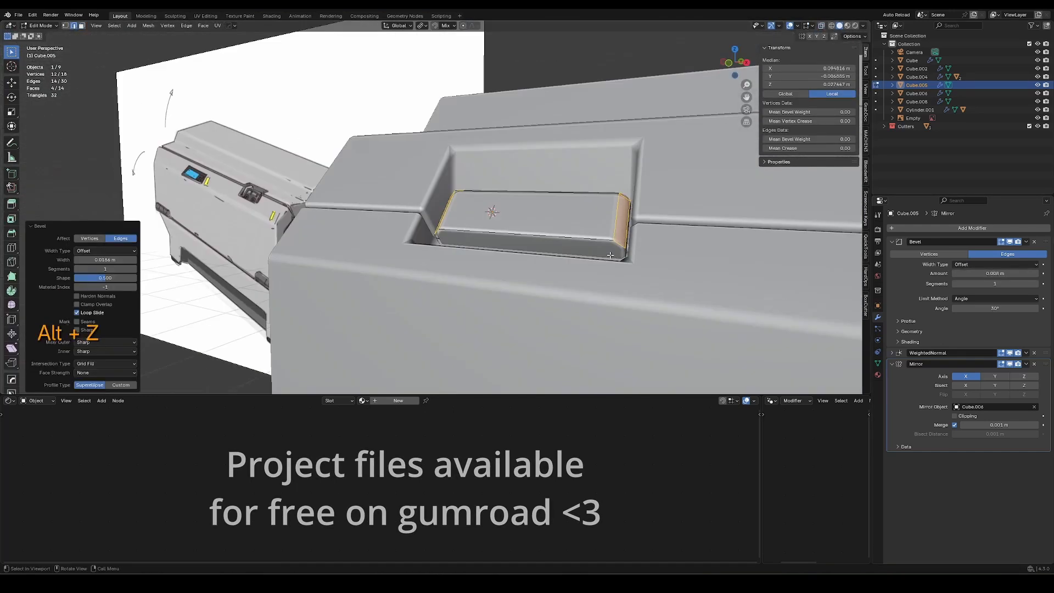
Move the crate's end panel inward to recess it within the surrounding frame
{"action": "key", "text": "z"}
{"action": "key", "text": "z"}
{"action": "key", "text": "g"}
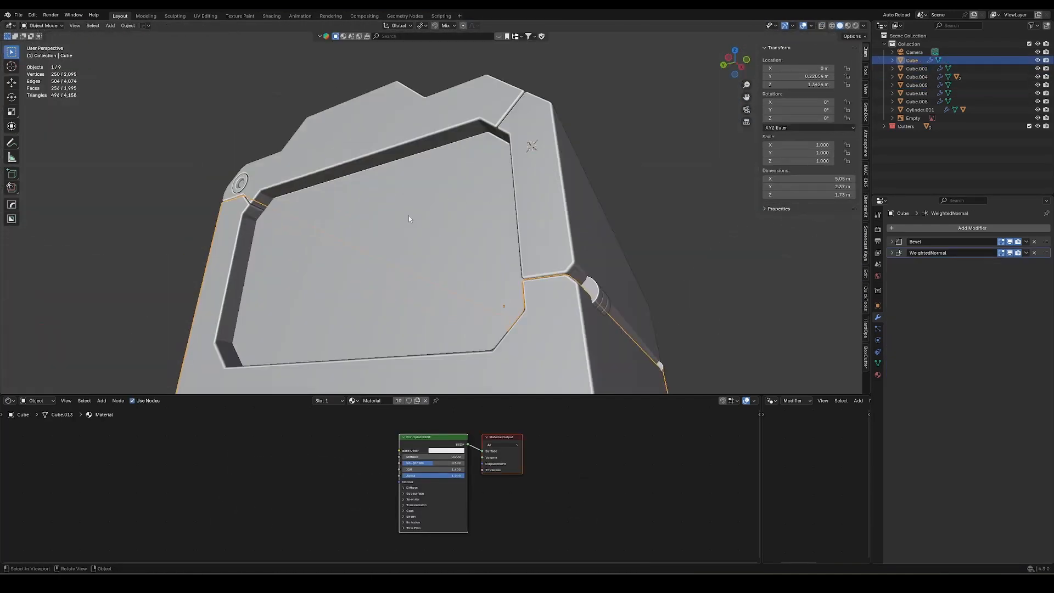
Select the recess's outer rim edges on the frame, lid and side panel together in Edit Mode
{"action": "key", "text": "2"}
{"action": "key", "text": "Tab"}
{"action": "left_click", "coordinate": [175, 254], "text": "shift"}
{"action": "key", "text": "Tab"}
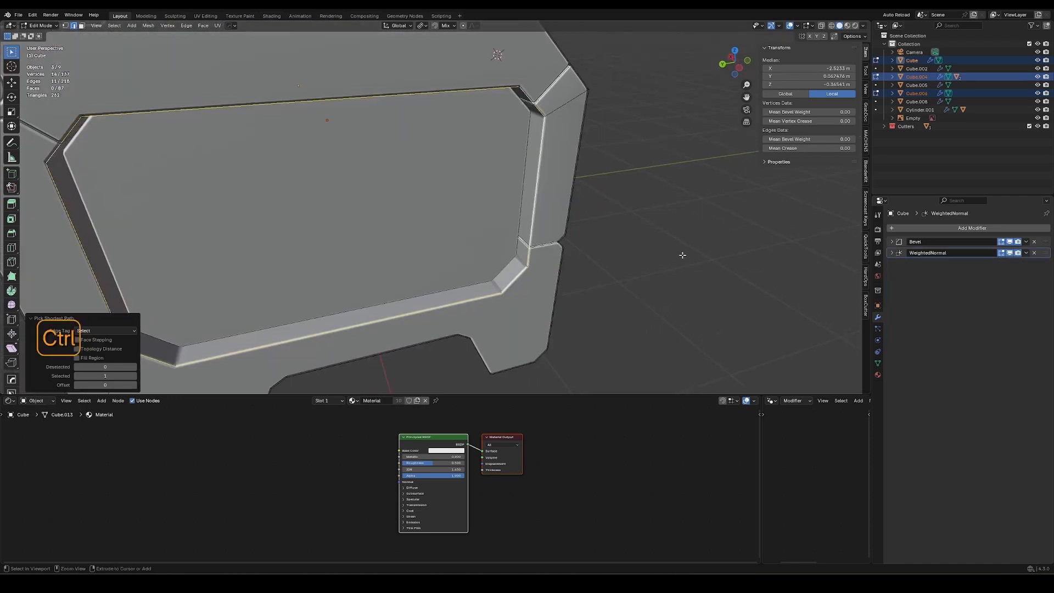
Try to widen the chamfer around the end recess with MESHmachine's Change Width
{"action": "key", "text": "Tab"}
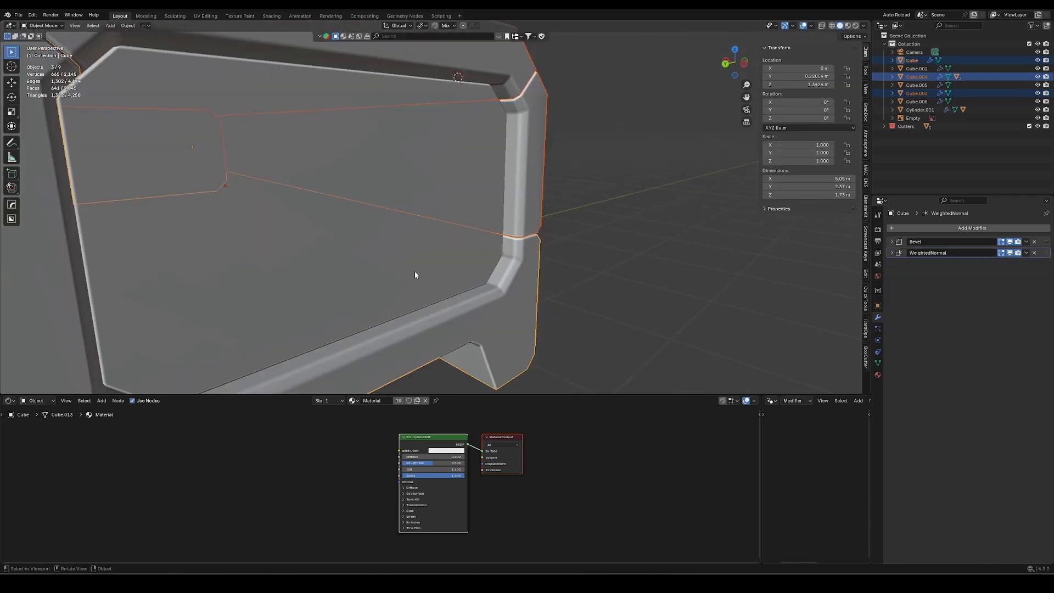
{"action": "key", "text": "Tab"}
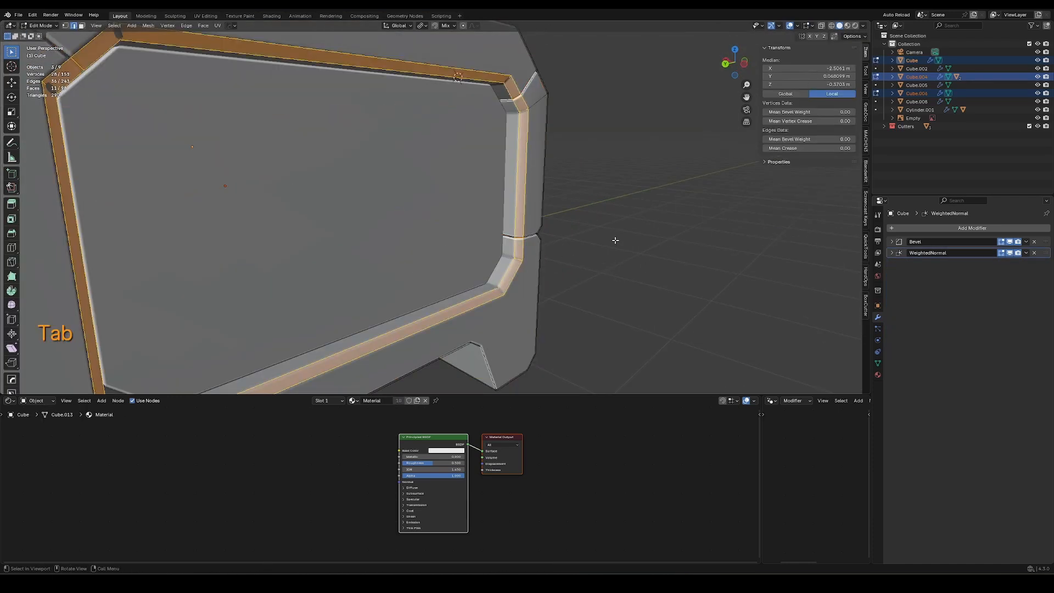
{"action": "middle_click_drag", "start_coordinate": [615, 240], "coordinate": [460, 287], "text": "shift"}
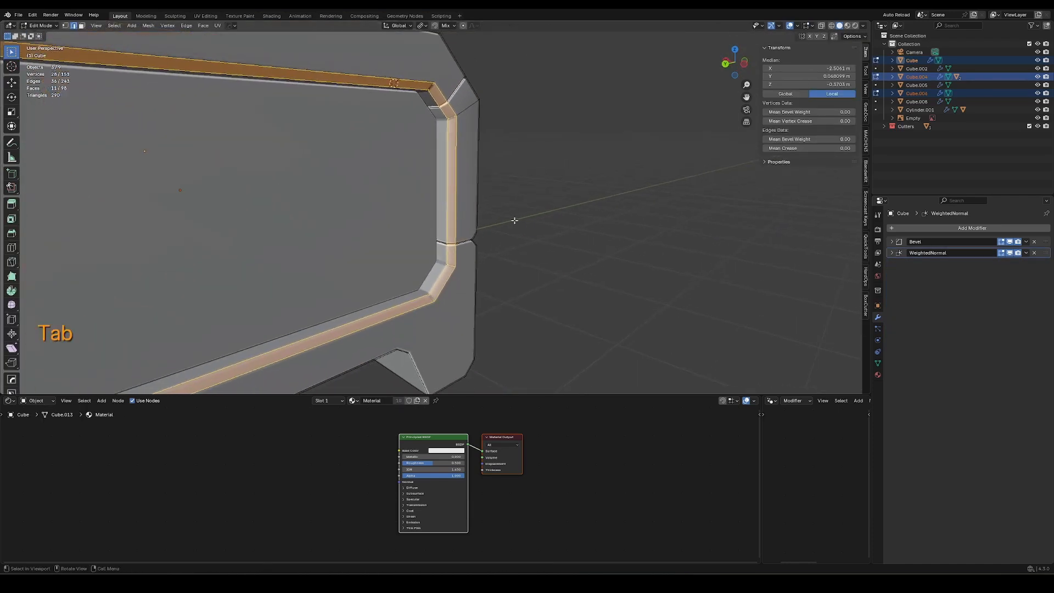
{"action": "key", "text": "c"}
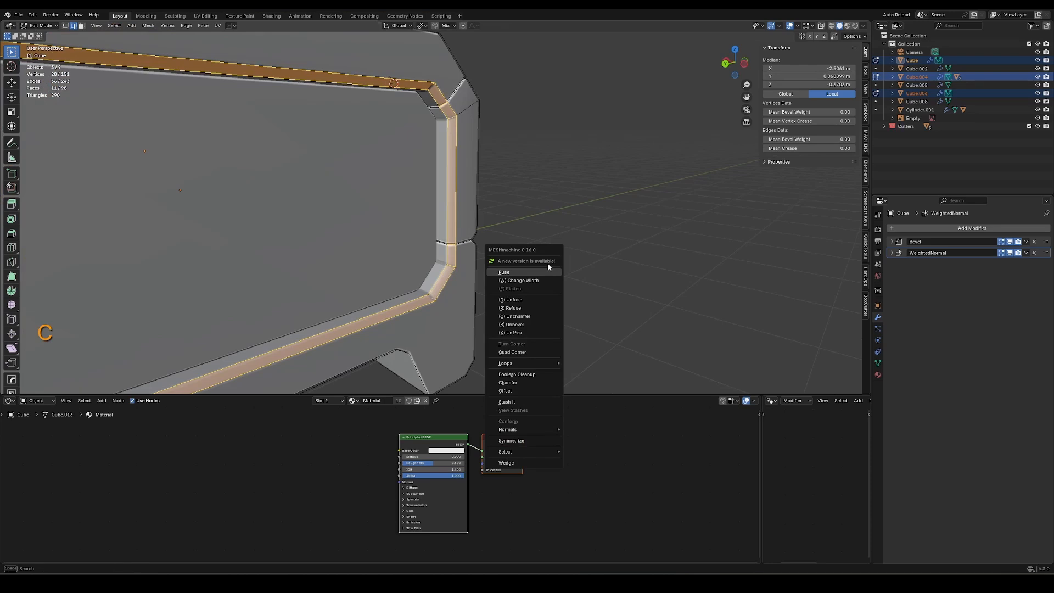
{"action": "left_click", "coordinate": [539, 280]}
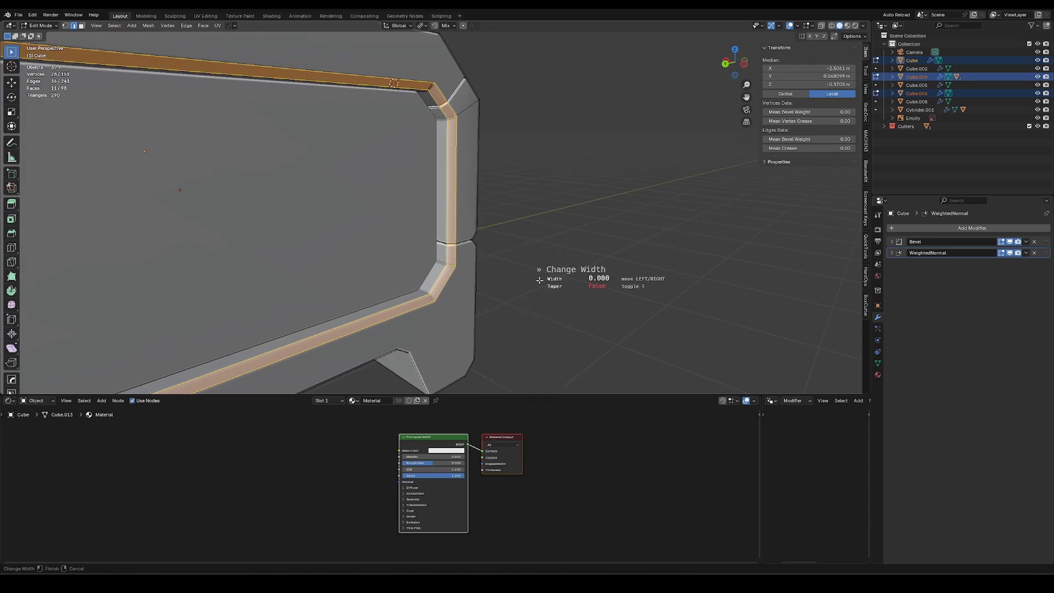
{"action": "left_click", "coordinate": [545, 282]}
{"action": "middle_click_drag", "start_coordinate": [545, 283], "coordinate": [413, 306]}
{"action": "middle_click_drag", "start_coordinate": [366, 232], "coordinate": [485, 198]}
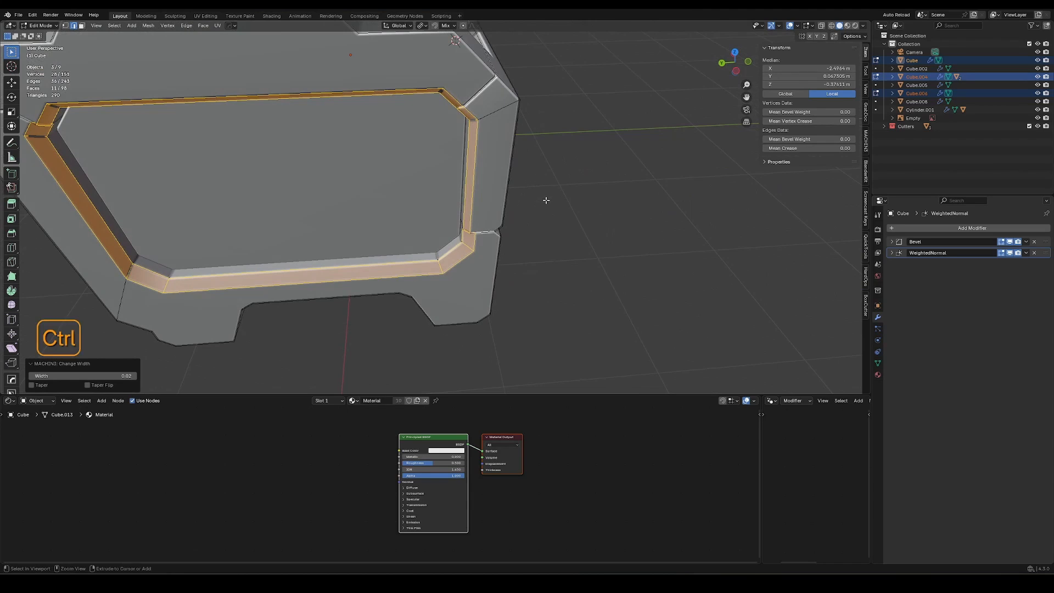
Undo the width change and the chamfer around the end recess
{"action": "key", "text": "ctrl+z"}
{"action": "key", "text": "ctrl+z"}
{"action": "key", "text": "ctrl+z"}
{"action": "key", "text": "ctrl+z"}
{"action": "key", "text": "ctrl+z"}
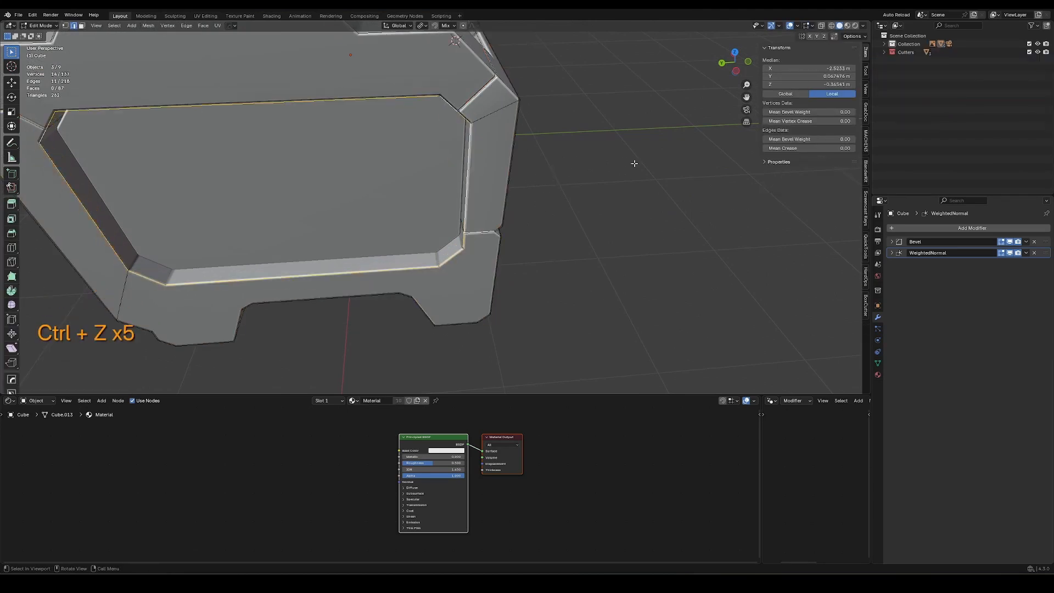
Bevel the selected rim edges around the end recess and display the crate with a glossy red matcap
{"action": "key", "text": "ctrl+b"}
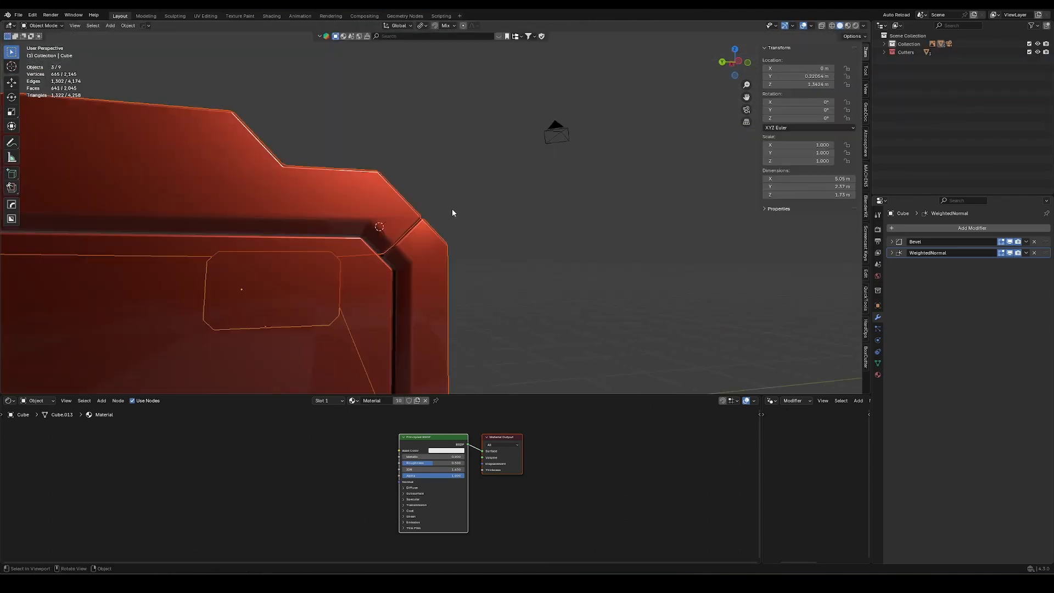
{"action": "middle_click_drag", "start_coordinate": [453, 208], "coordinate": [437, 183]}
{"action": "middle_click_drag", "start_coordinate": [401, 226], "coordinate": [443, 199]}
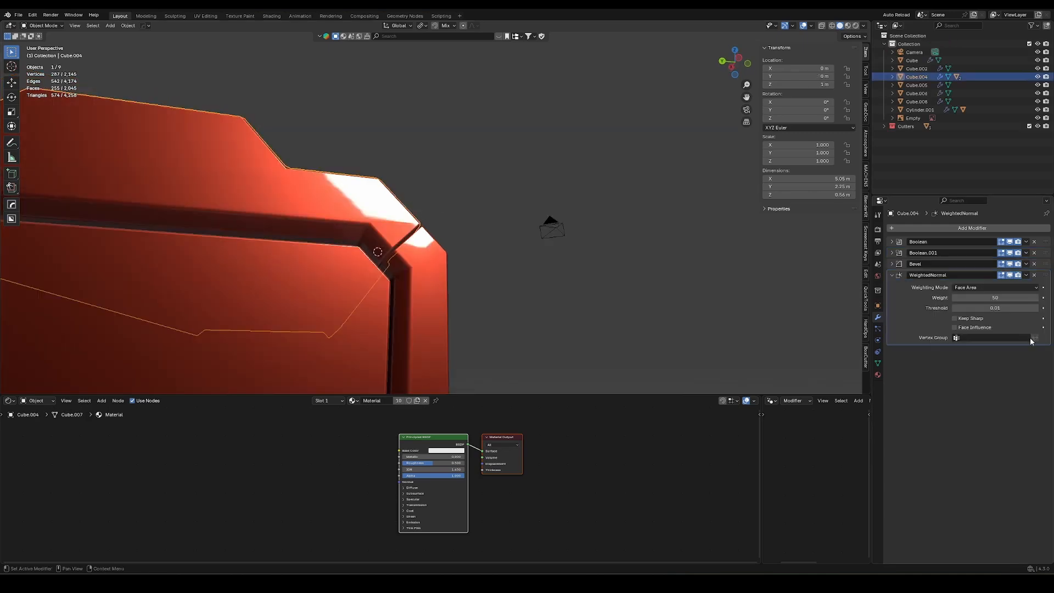
Set the WeightedNormal weight to 49 on the side panel and 74 on the lid
{"action": "middle_click_drag", "start_coordinate": [464, 313], "coordinate": [472, 309]}
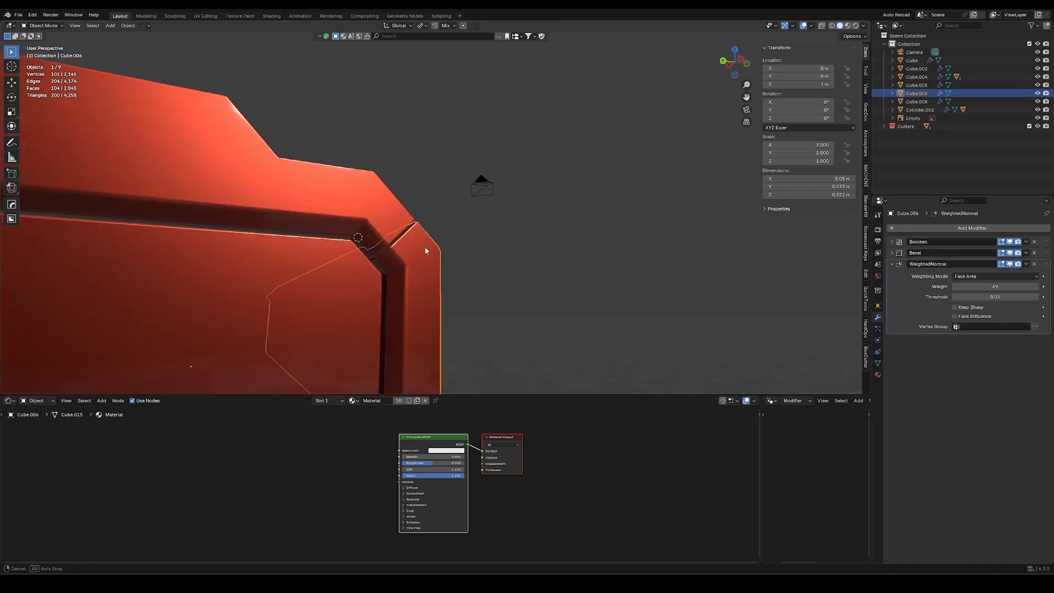
{"action": "middle_click_drag", "start_coordinate": [426, 250], "coordinate": [610, 211]}
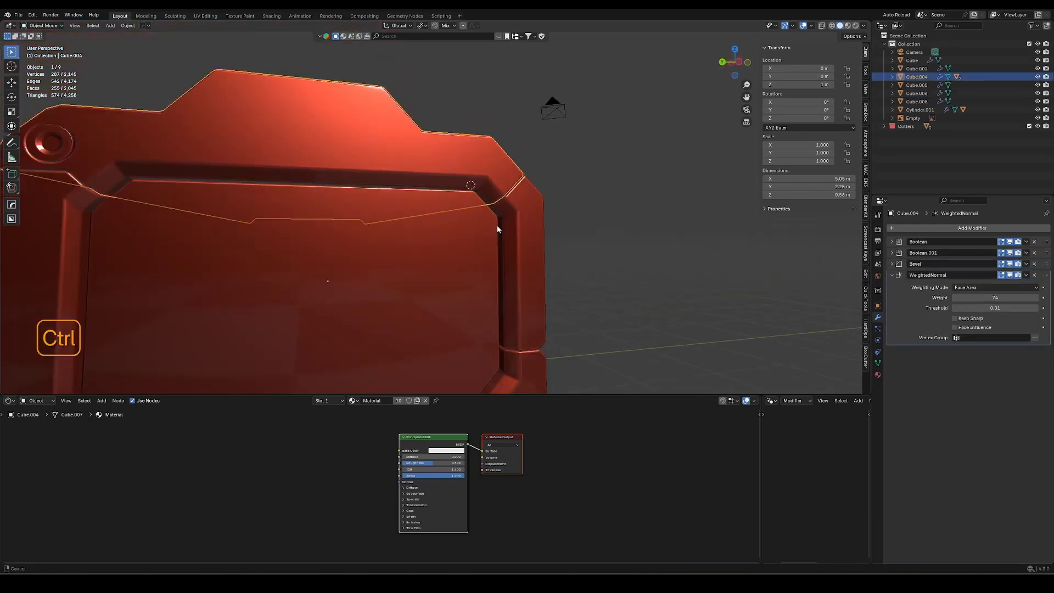
{"action": "middle_click_drag", "start_coordinate": [497, 227], "coordinate": [488, 165]}
Show the wireframe and subdivide the lid end's long rim edge and the short top edge with one cut, joined by a new edge
{"action": "key", "text": "ctrl+shift+w"}
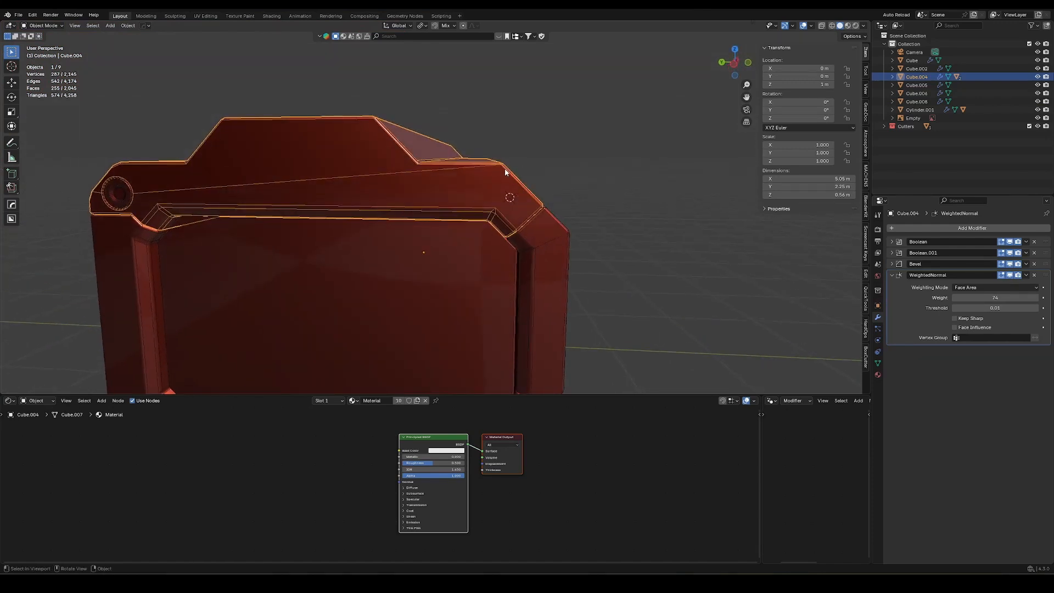
{"action": "key", "text": "Tab"}
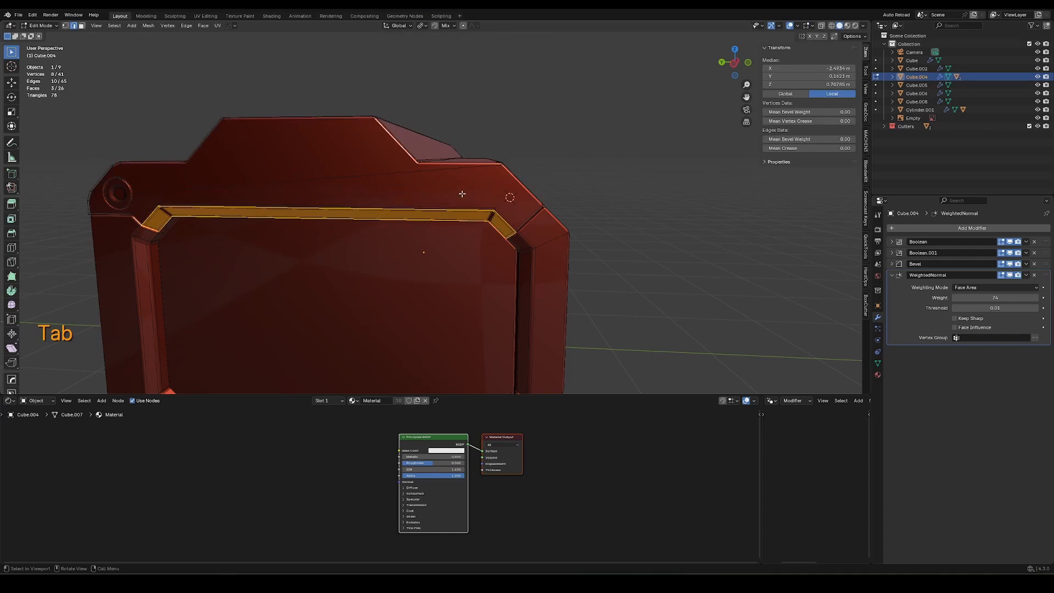
{"action": "key", "text": "2"}
{"action": "left_click", "coordinate": [466, 212]}
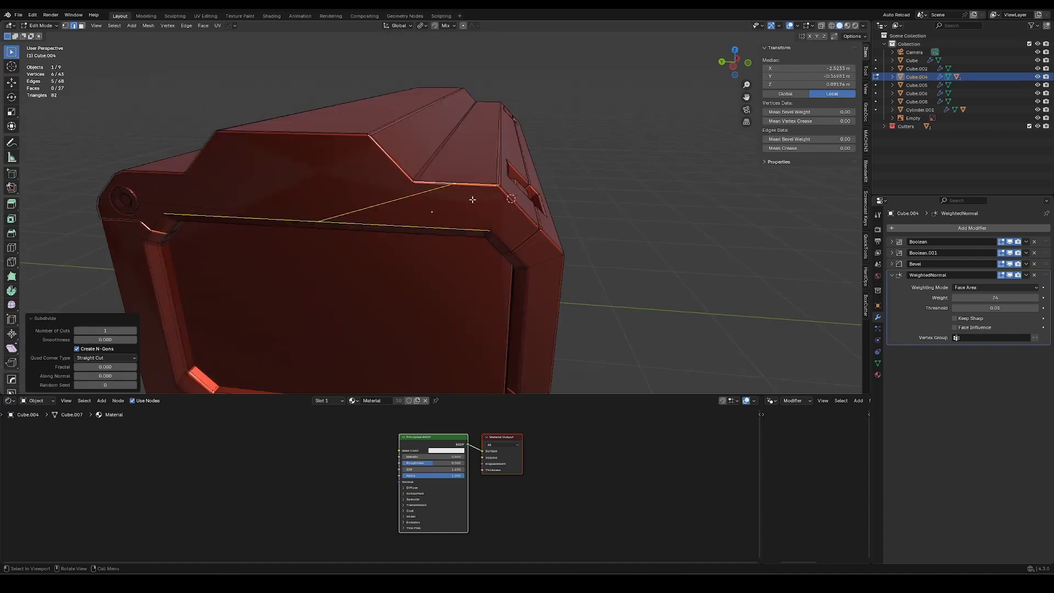
{"action": "key", "text": "1"}
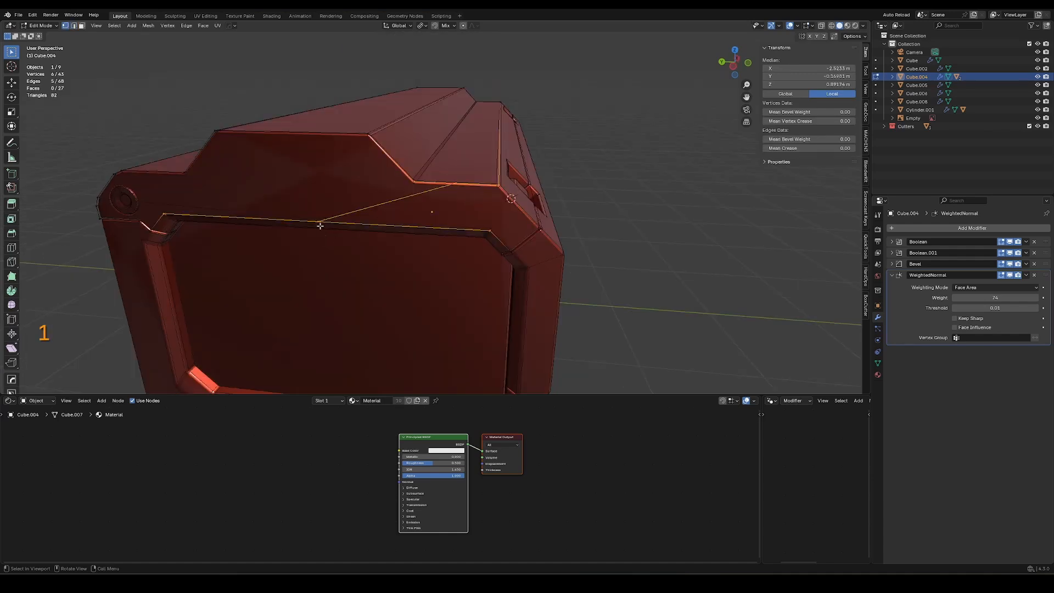
Dissolve the edge connecting the lid end's long rim edge to its short top edge
{"action": "left_click", "coordinate": [320, 225]}
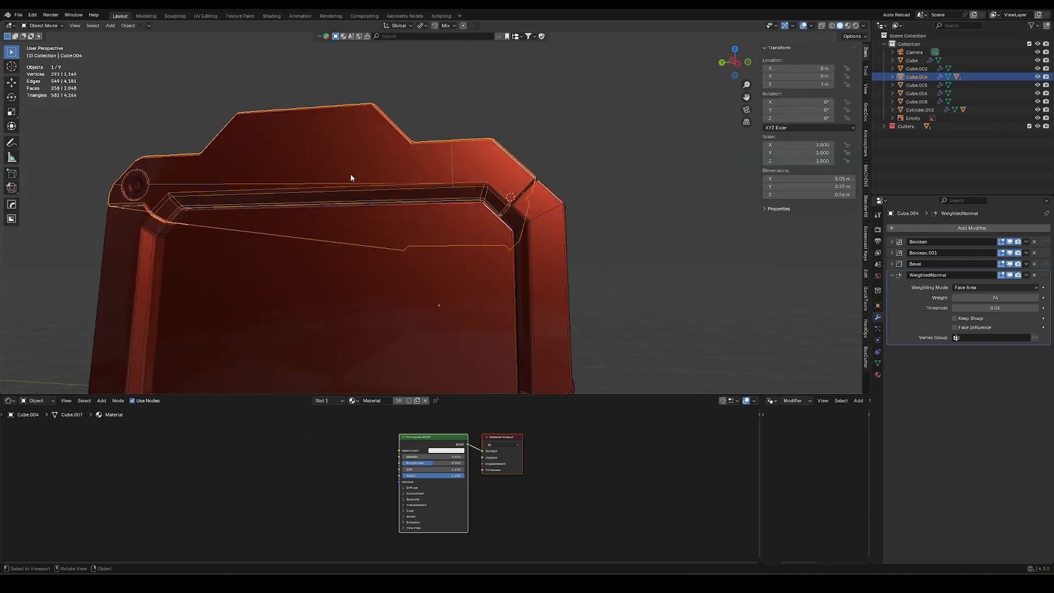
{"action": "key", "text": "Tab"}
{"action": "key", "text": "2"}
{"action": "key", "text": "ctrl+x"}
Join the lid's outer corner vertex beside the round pin to the end recess's nearest upper corner and return to plain gray shading
{"action": "key", "text": "1"}
{"action": "left_click", "coordinate": [540, 186]}
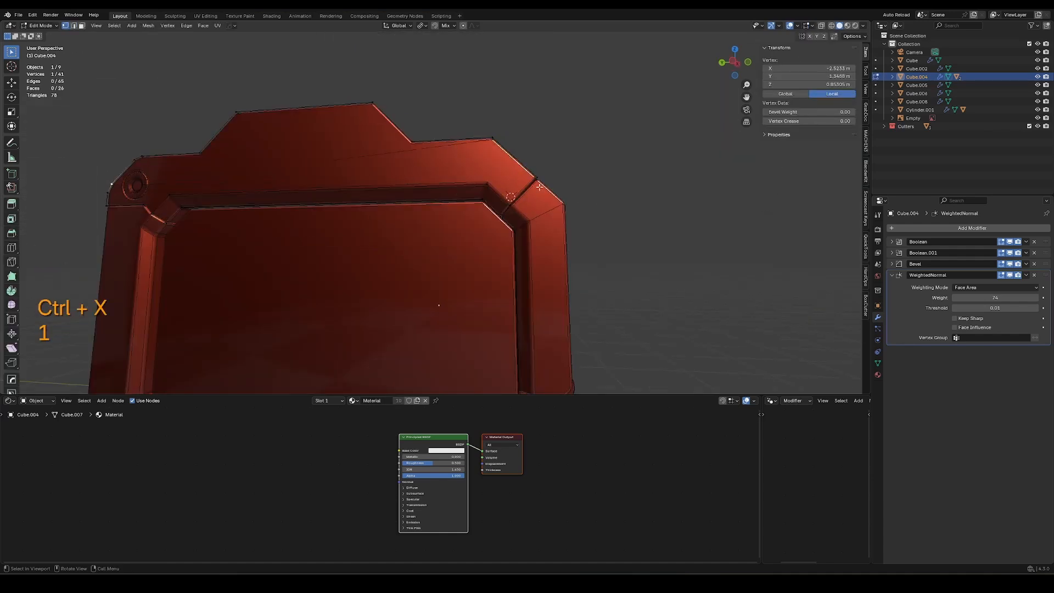
{"action": "left_click", "coordinate": [301, 211], "text": "shift"}
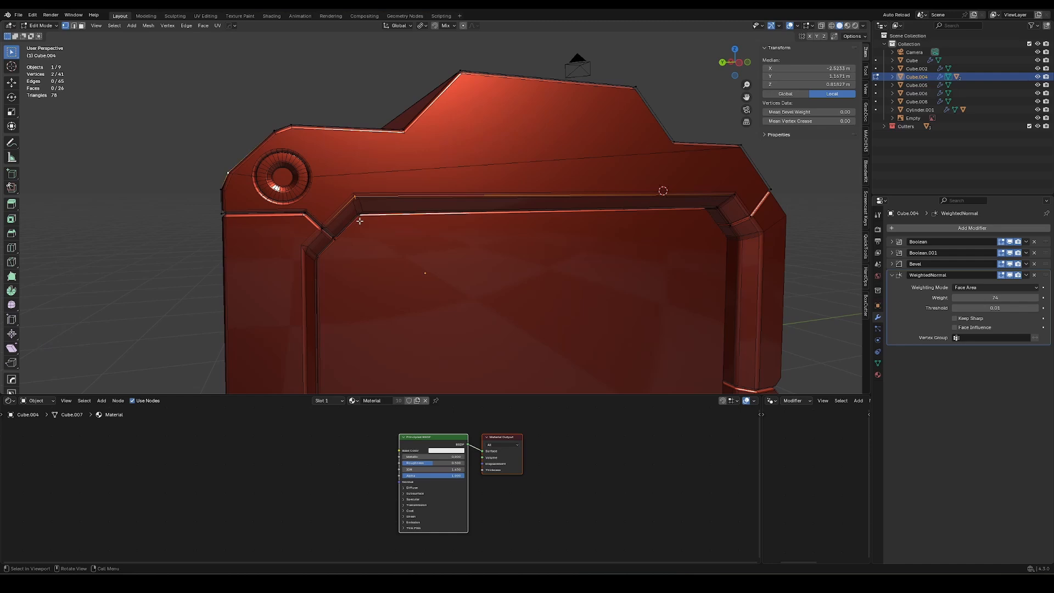
{"action": "key", "text": "j"}
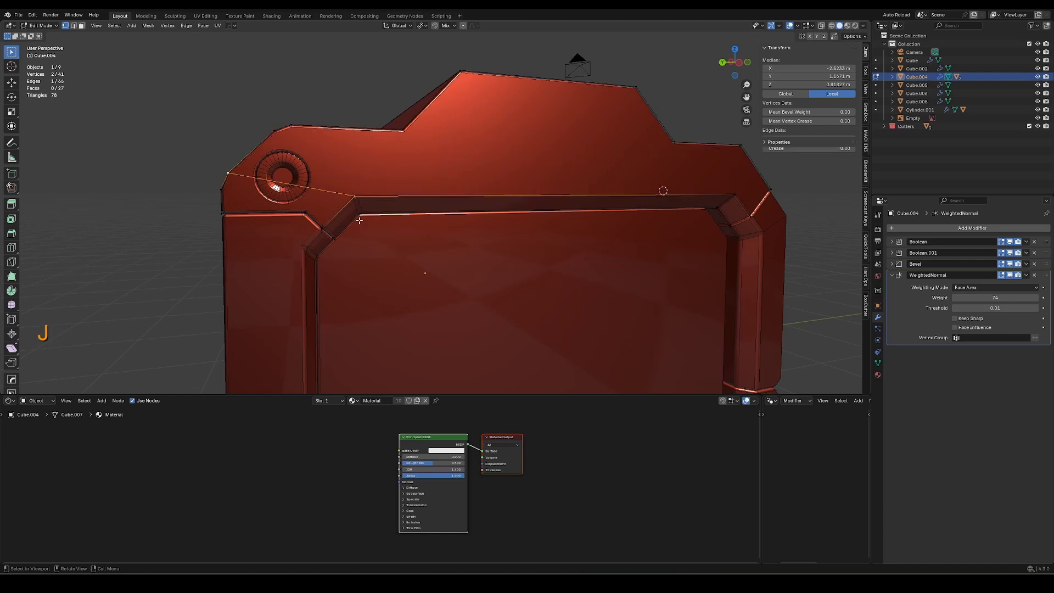
{"action": "mouse_move", "coordinate": [358, 221]}
{"action": "middle_mouse_down"}
{"action": "mouse_move", "coordinate": [342, 113]}
{"action": "mouse_move", "coordinate": [353, 158]}
{"action": "mouse_move", "coordinate": [342, 222]}
{"action": "middle_mouse_up"}
{"action": "key", "text": "Tab"}
{"action": "middle_click_drag", "start_coordinate": [396, 202], "coordinate": [431, 181]}
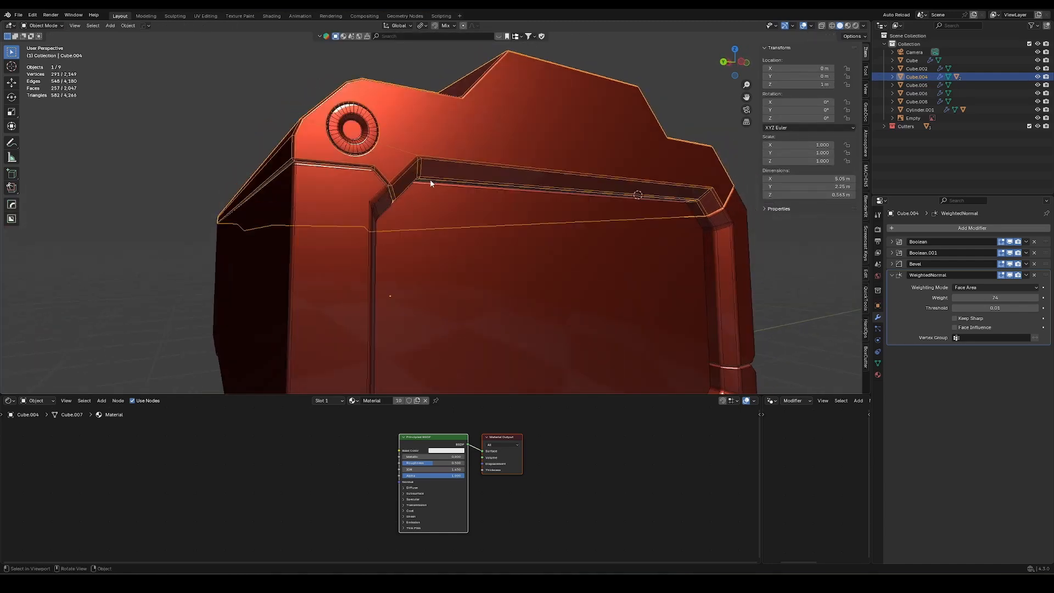
{"action": "mouse_move", "coordinate": [486, 198]}
{"action": "middle_mouse_down", "text": "shift"}
{"action": "mouse_move", "coordinate": [517, 214]}
{"action": "mouse_move", "coordinate": [458, 229]}
{"action": "mouse_move", "coordinate": [486, 190]}
{"action": "mouse_move", "coordinate": [476, 296]}
{"action": "mouse_move", "coordinate": [438, 189]}
{"action": "mouse_move", "coordinate": [280, 215]}
{"action": "middle_mouse_up", "text": "shift"}
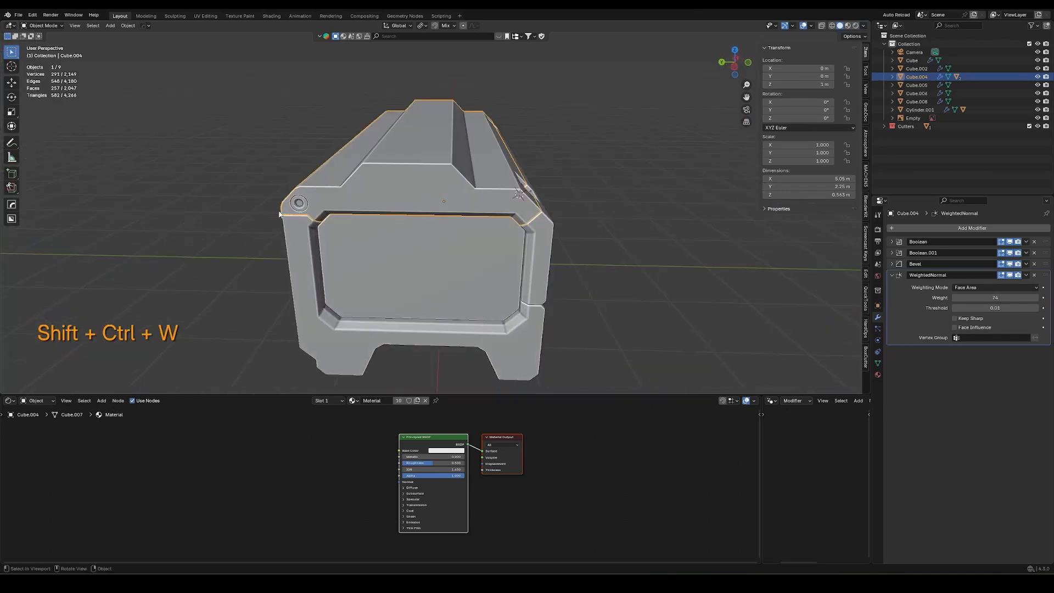
{"action": "mouse_move", "coordinate": [482, 234]}
{"action": "middle_mouse_down"}
{"action": "mouse_move", "coordinate": [556, 258]}
{"action": "mouse_move", "coordinate": [497, 229]}
{"action": "mouse_move", "coordinate": [513, 239]}
{"action": "middle_mouse_up"}
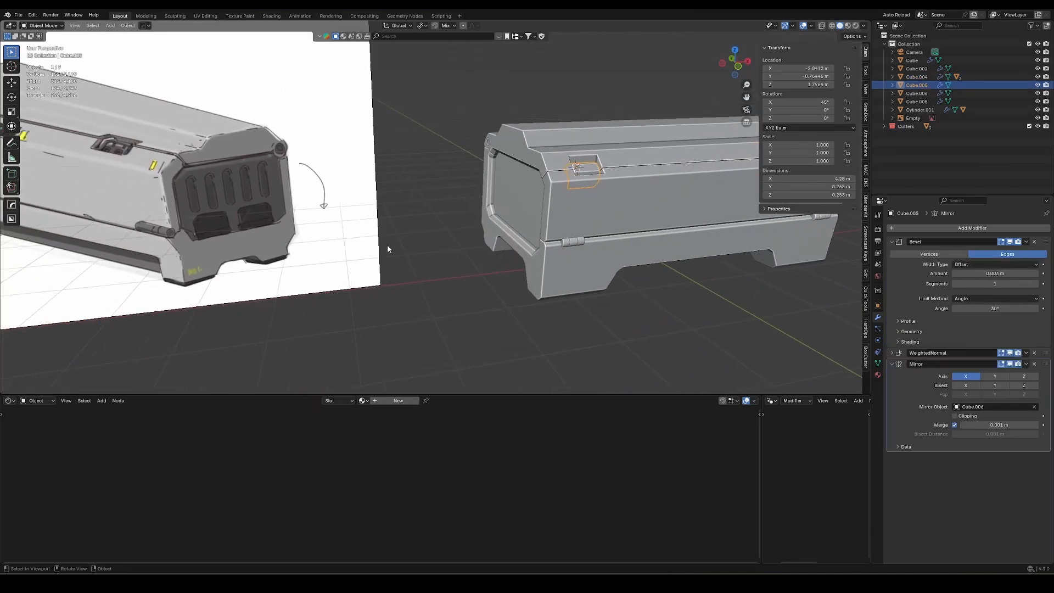
Duplicate the bottom face of one crate foot about 0.06 m downward along Z and separate it into its own object
{"action": "middle_click_drag", "start_coordinate": [387, 249], "coordinate": [405, 283]}
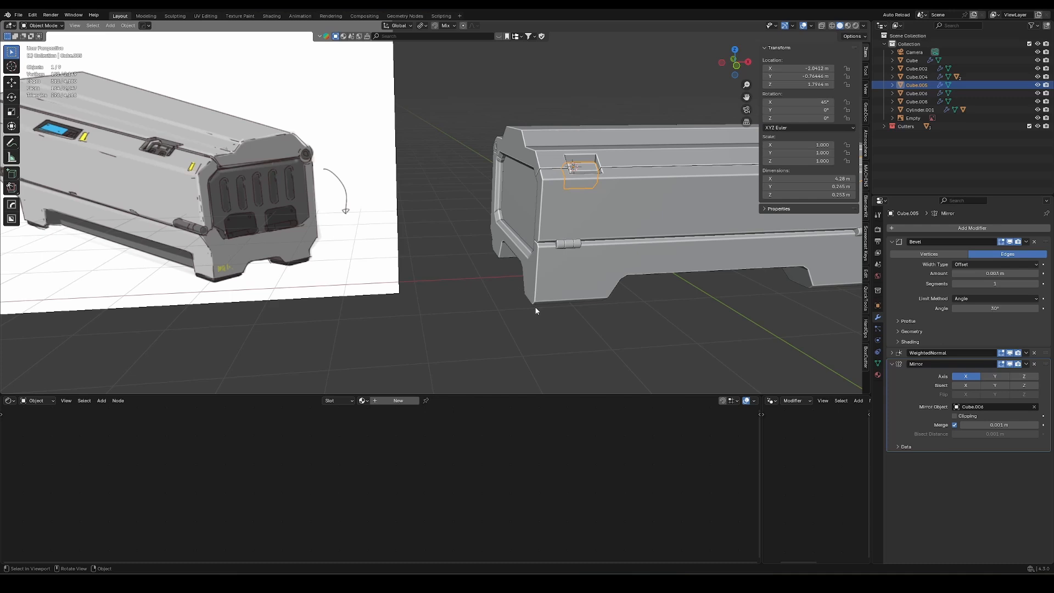
{"action": "middle_click_drag", "start_coordinate": [535, 305], "coordinate": [484, 220]}
{"action": "left_click", "coordinate": [586, 244]}
{"action": "scroll", "coordinate": [598, 184], "scroll_direction": "up", "scroll_amount": 2}
{"action": "key", "text": "Tab"}
{"action": "key", "text": "3"}
{"action": "middle_click_drag", "start_coordinate": [598, 183], "coordinate": [550, 204], "text": "shift"}
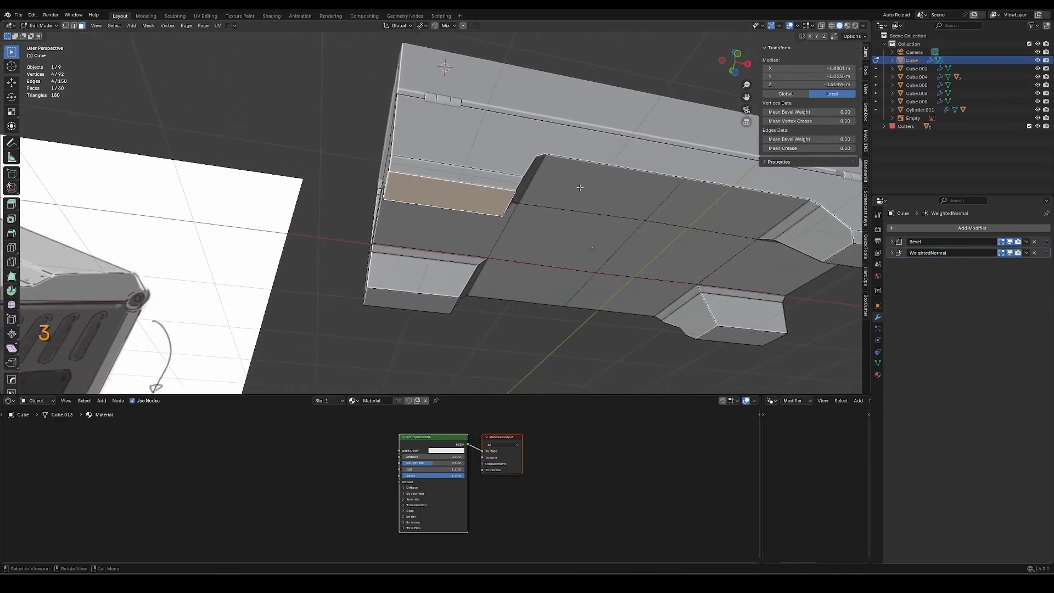
{"action": "key", "text": "shift+d"}
{"action": "key", "text": "z"}
{"action": "left_click", "coordinate": [580, 205]}
{"action": "key", "text": "p"}
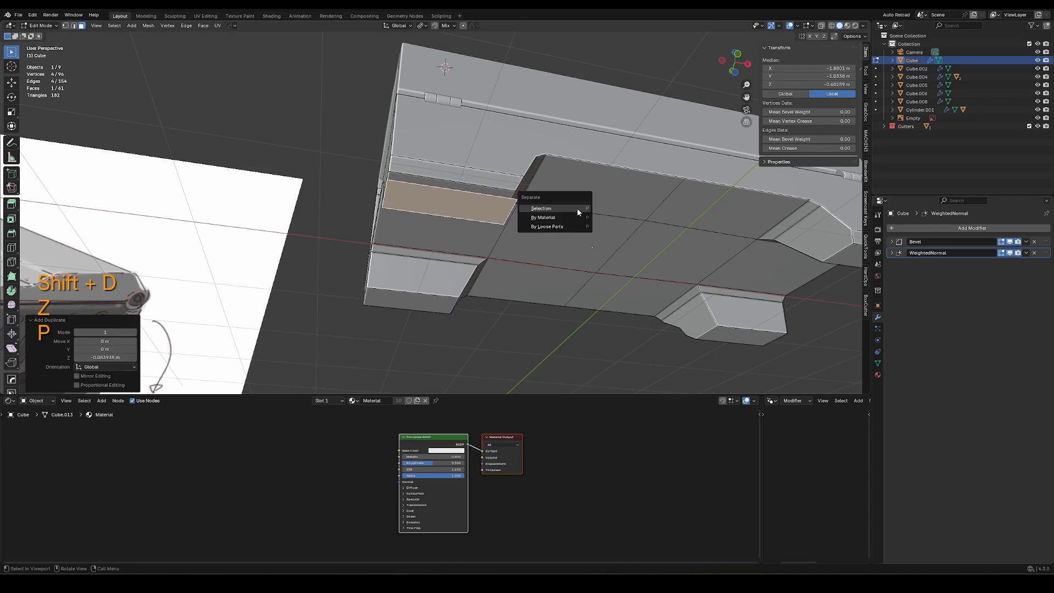
{"action": "left_click", "coordinate": [577, 211]}
Set the separated foot face's origin to its geometry and apply its rotation and scale
{"action": "key", "text": "Tab"}
{"action": "left_click", "coordinate": [484, 226]}
{"action": "key", "text": "ctrl+alt+c"}
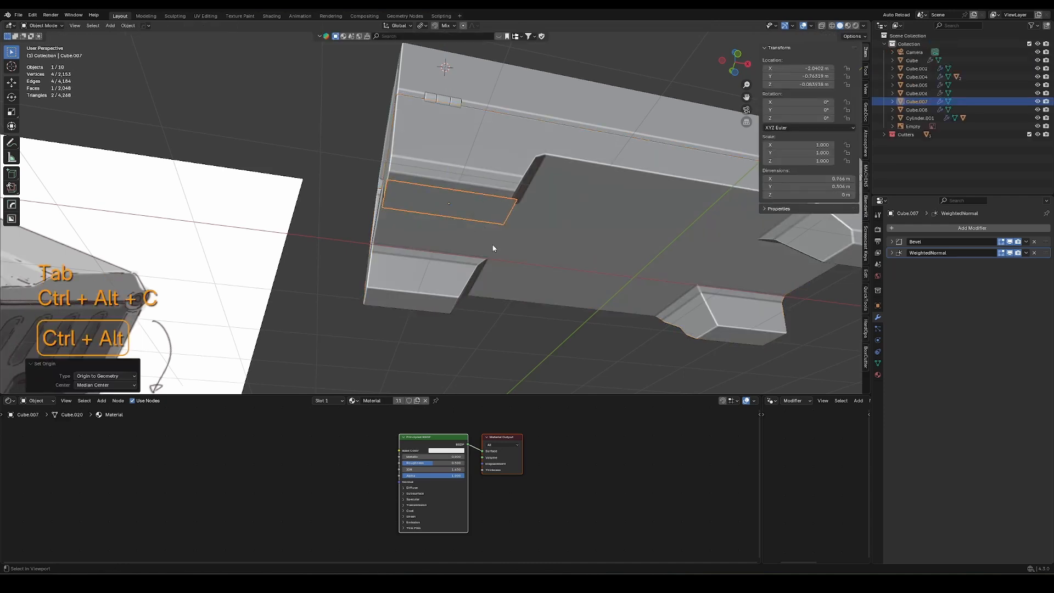
{"action": "key", "text": "ctrl+a"}
{"action": "left_click", "coordinate": [492, 247]}
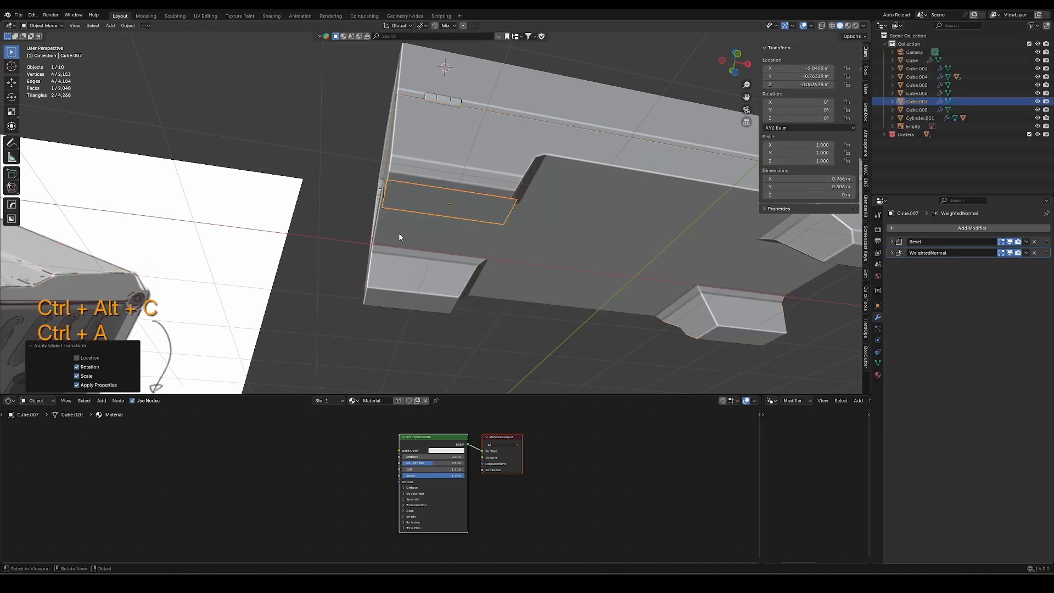
Shrink the foot face to about 0.86, extrude it about 0.12 m into a pad and taper the extruded face to about 0.9
{"action": "key", "text": "Tab"}
{"action": "key", "text": "a"}
{"action": "key", "text": "s"}
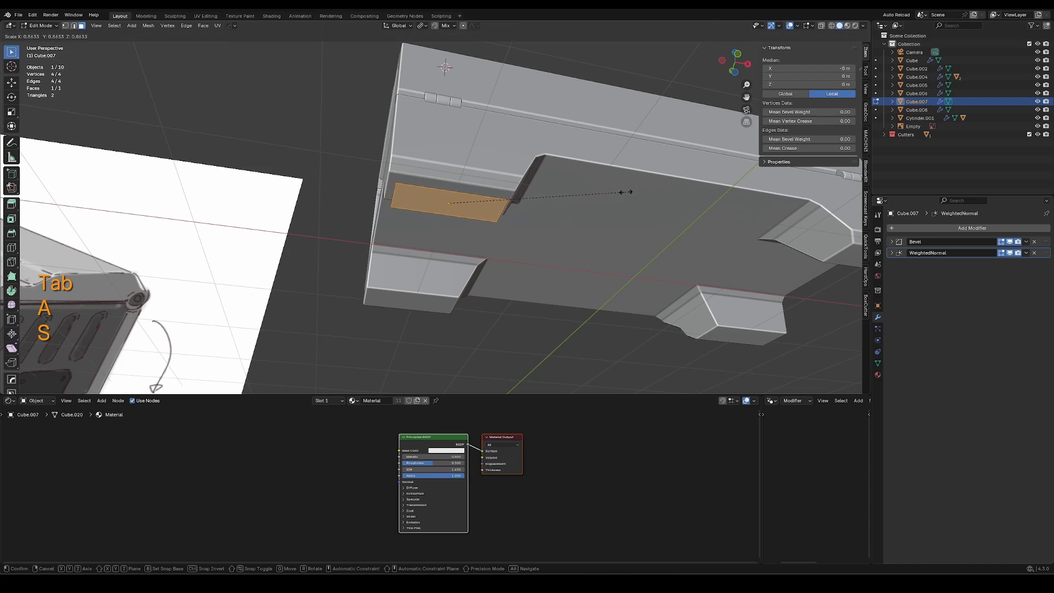
{"action": "left_click", "coordinate": [626, 192]}
{"action": "key", "text": "e"}
{"action": "left_click", "coordinate": [615, 212]}
{"action": "key", "text": "s"}
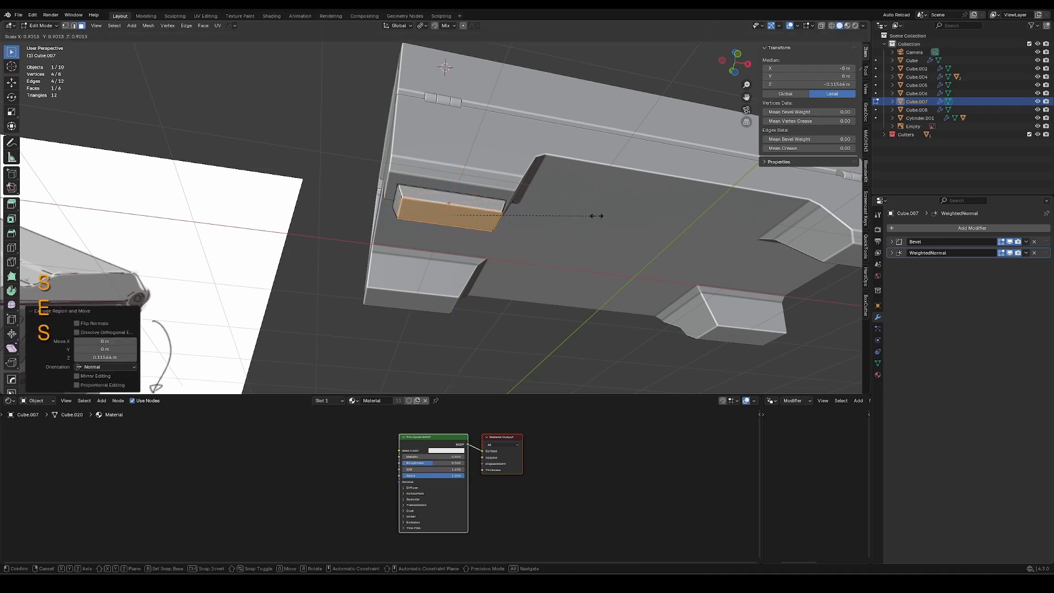
{"action": "left_click", "coordinate": [595, 216]}
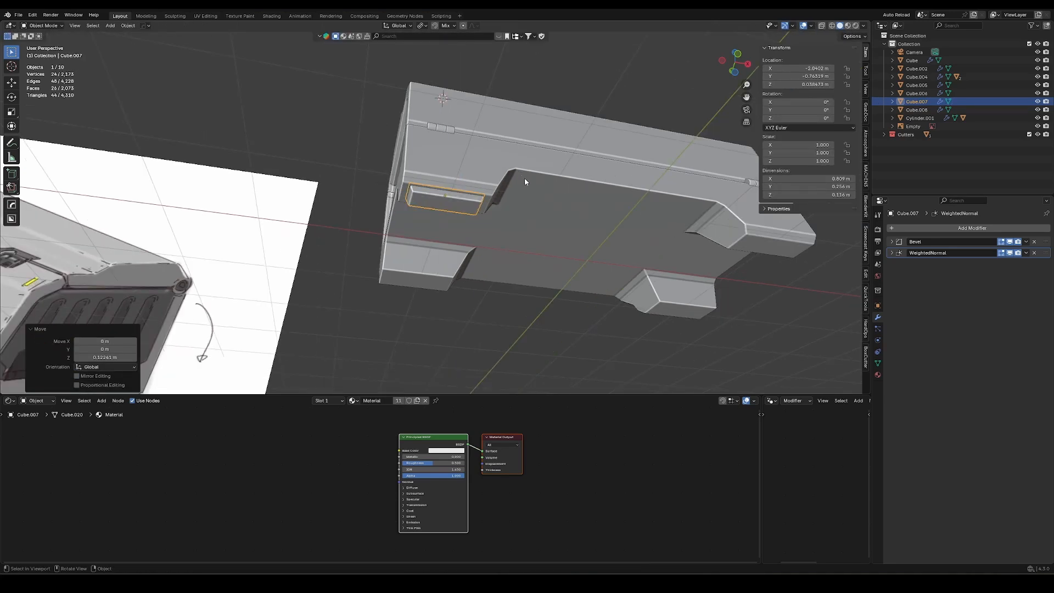
Add a Mirror modifier to the foot pad, using the crate base Cube as the mirror object
{"action": "left_click", "coordinate": [921, 228]}
{"action": "type", "text": "mirr"}
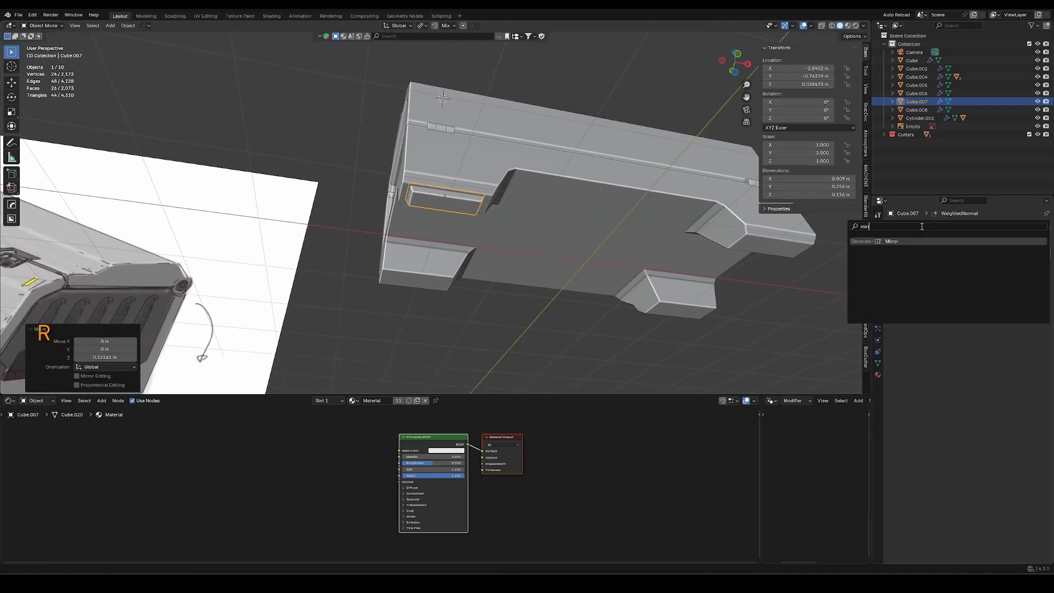
{"action": "key", "text": "Return"}
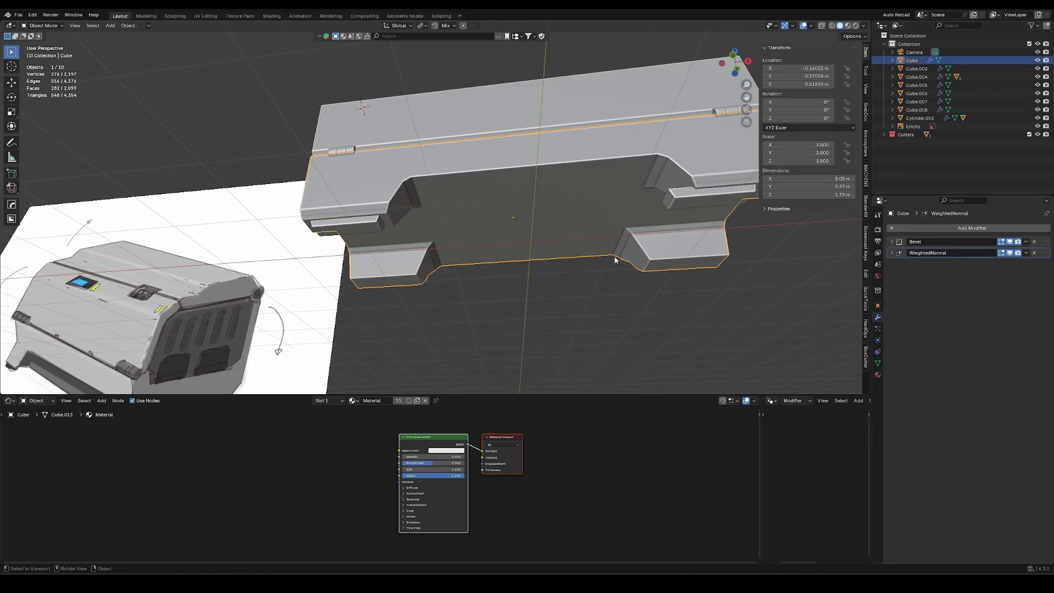
Snap the 3D cursor to the middle edge on the underside of the crate base
{"action": "key", "text": "Tab"}
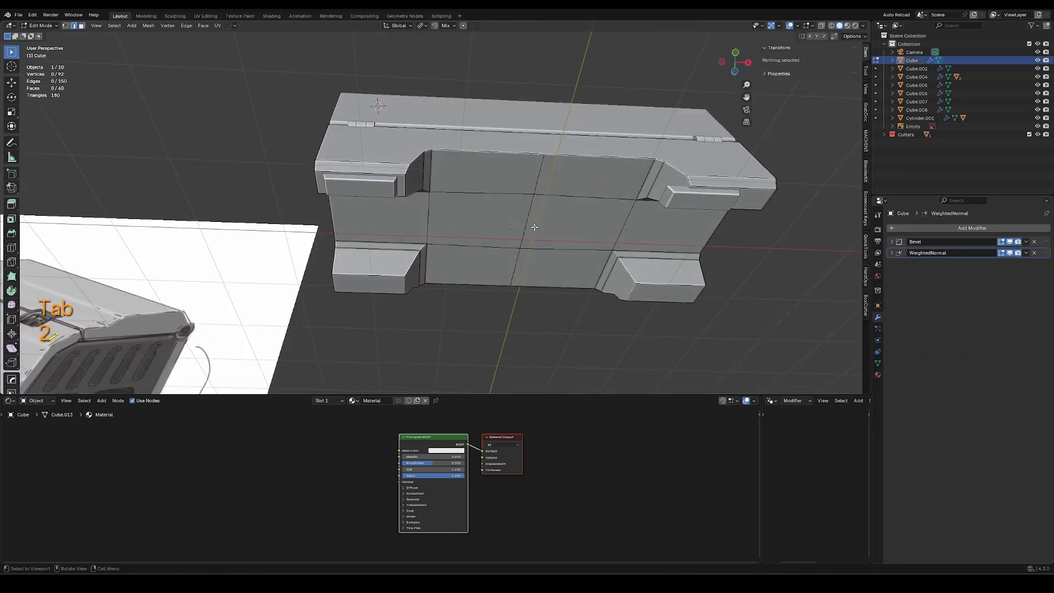
{"action": "left_click", "coordinate": [534, 227]}
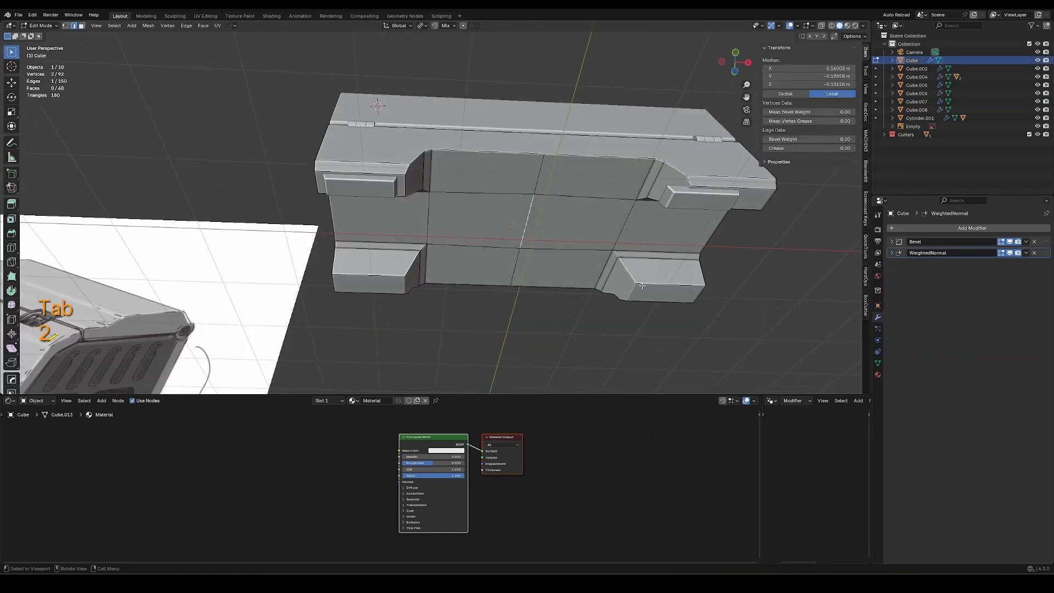
{"action": "key", "text": "shift+s"}
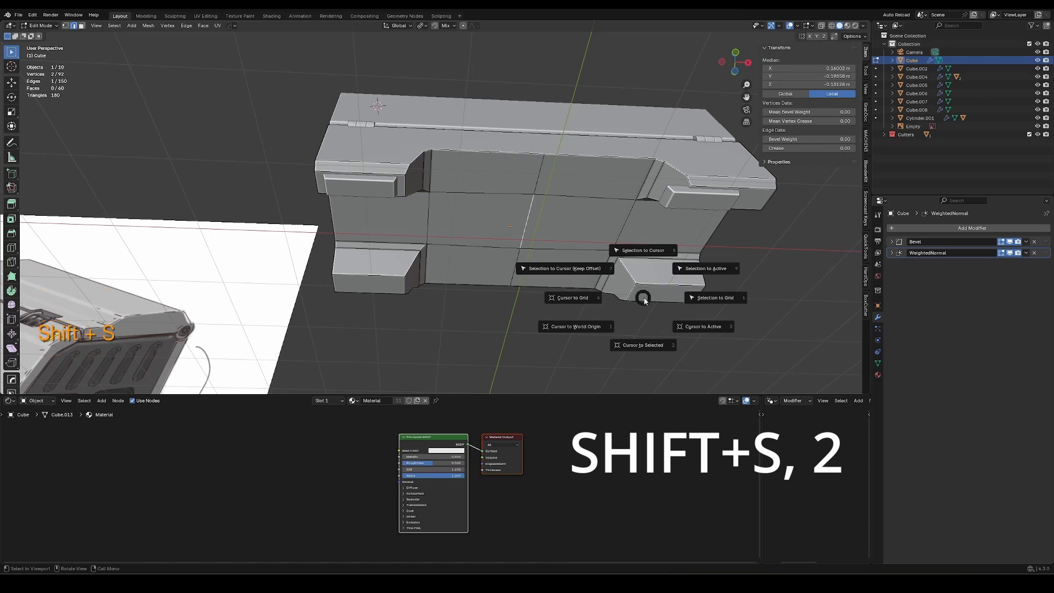
{"action": "key", "text": "2"}
{"action": "middle_click_drag", "start_coordinate": [485, 210], "coordinate": [513, 251]}
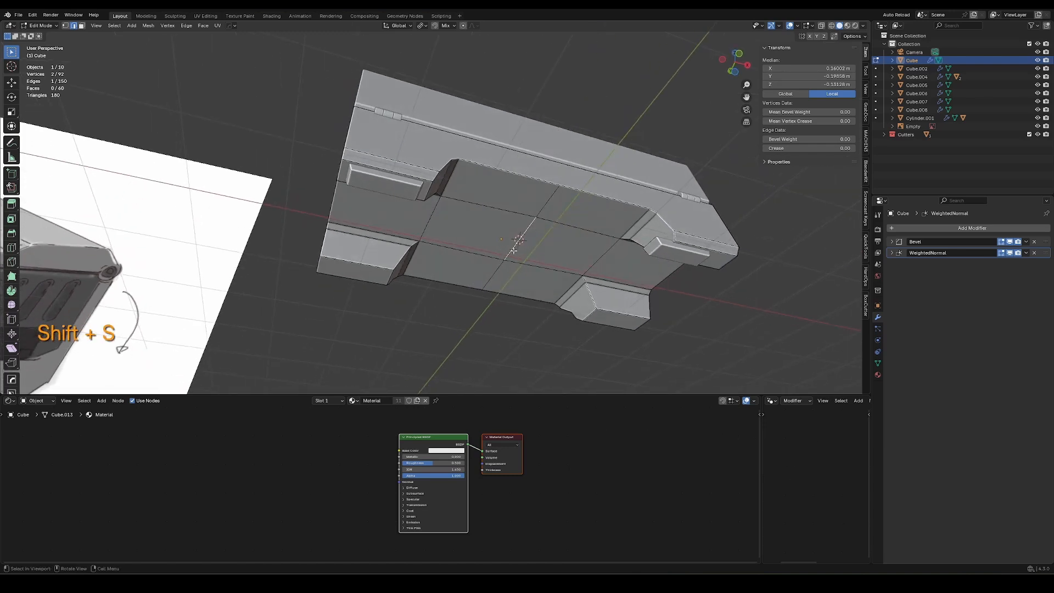
Set the crate base's origin to the 3D cursor
{"action": "key", "text": "Tab"}
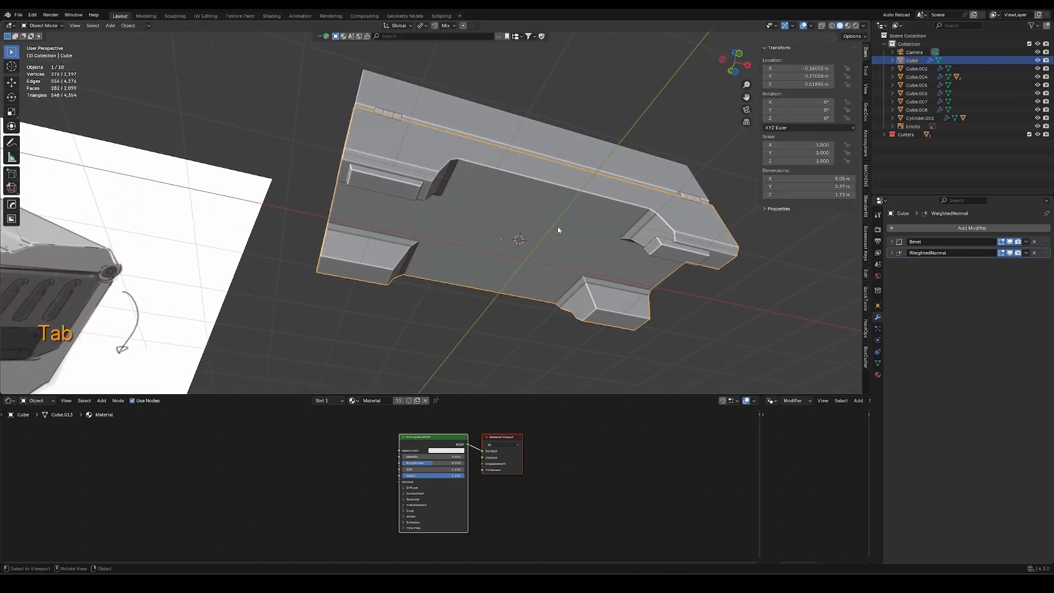
{"action": "key", "text": "ctrl+alt+x"}
{"action": "left_click", "coordinate": [128, 25]}
{"action": "mouse_move", "coordinate": [160, 43]}
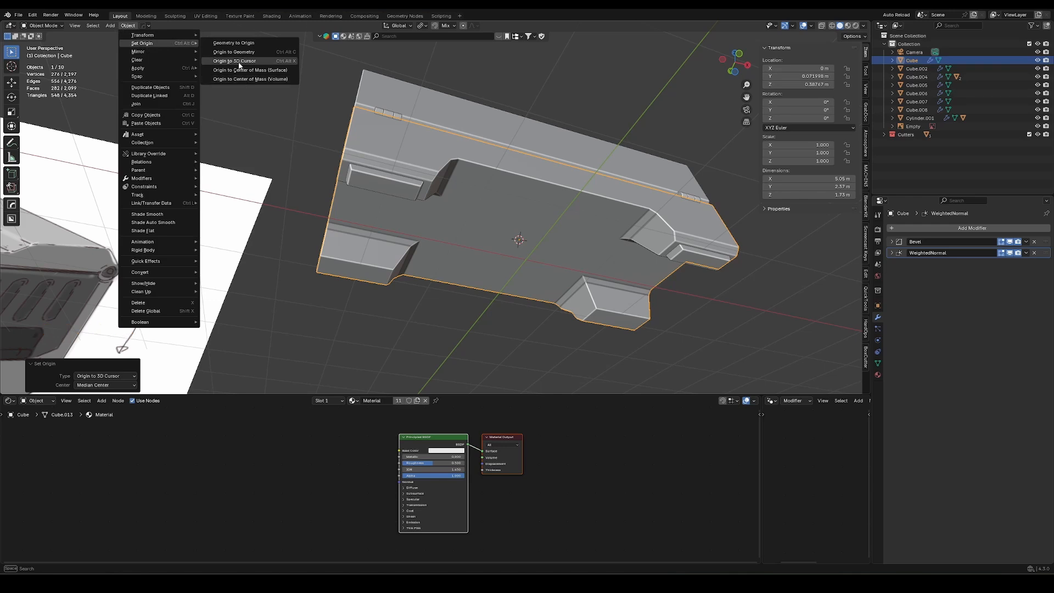
Mirror the foot pad across Cube on both X and Y so that all four feet get a pad
{"action": "left_click", "coordinate": [415, 191]}
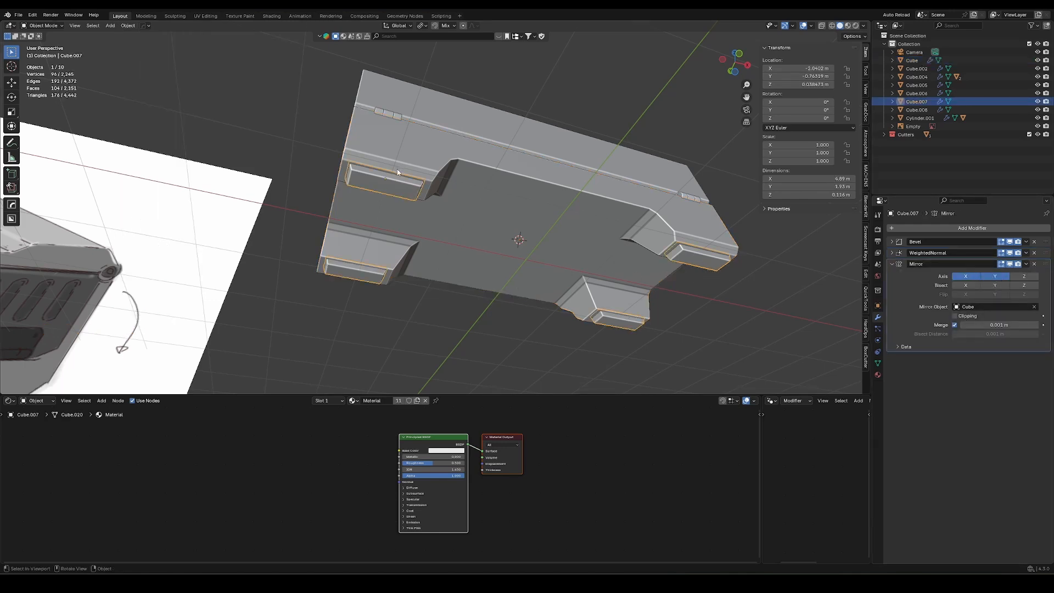
{"action": "key", "text": "g"}
{"action": "key", "text": "Escape"}
{"action": "middle_click_drag", "start_coordinate": [398, 172], "coordinate": [271, 270]}
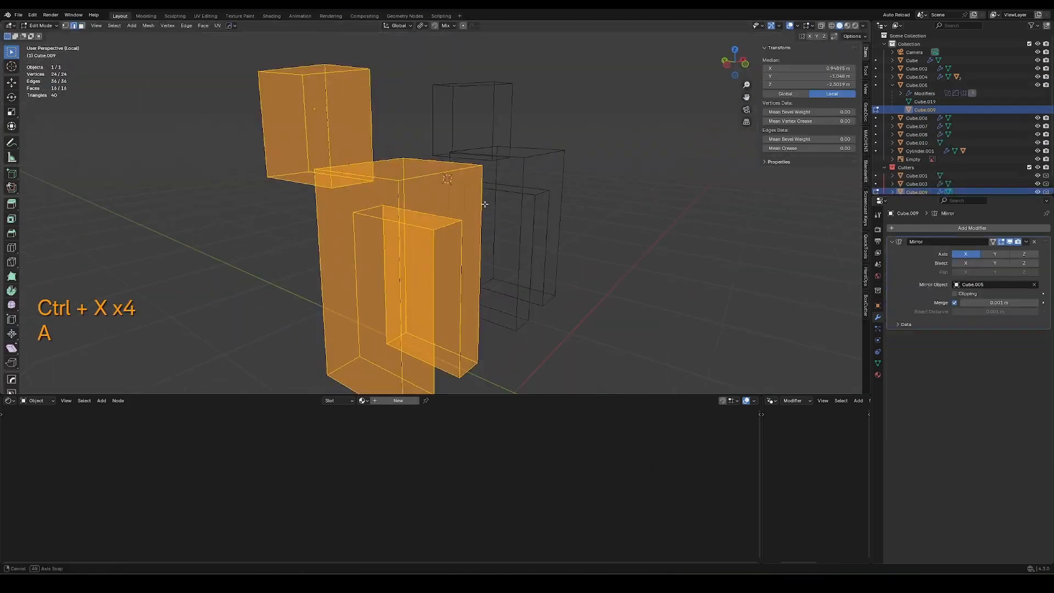
Leave the notch cutter's isolated view and delete the leftover cutter object around the latch block
{"action": "middle_click_drag", "start_coordinate": [485, 204], "coordinate": [373, 184]}
{"action": "key", "text": "slash"}
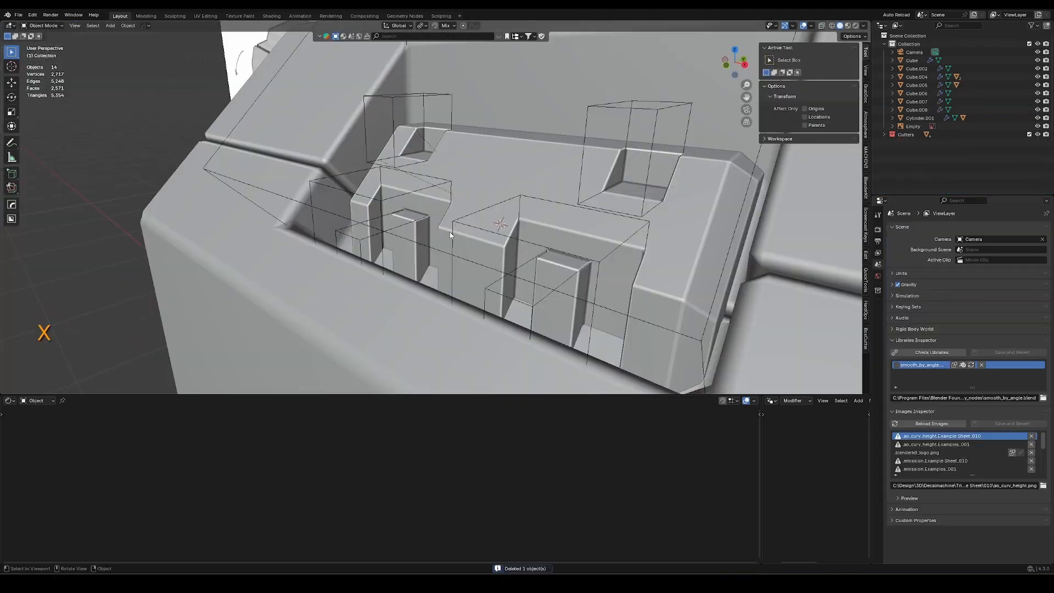
{"action": "key", "text": "shift+ctrl+w"}
{"action": "key", "text": "shift+ctrl+w"}
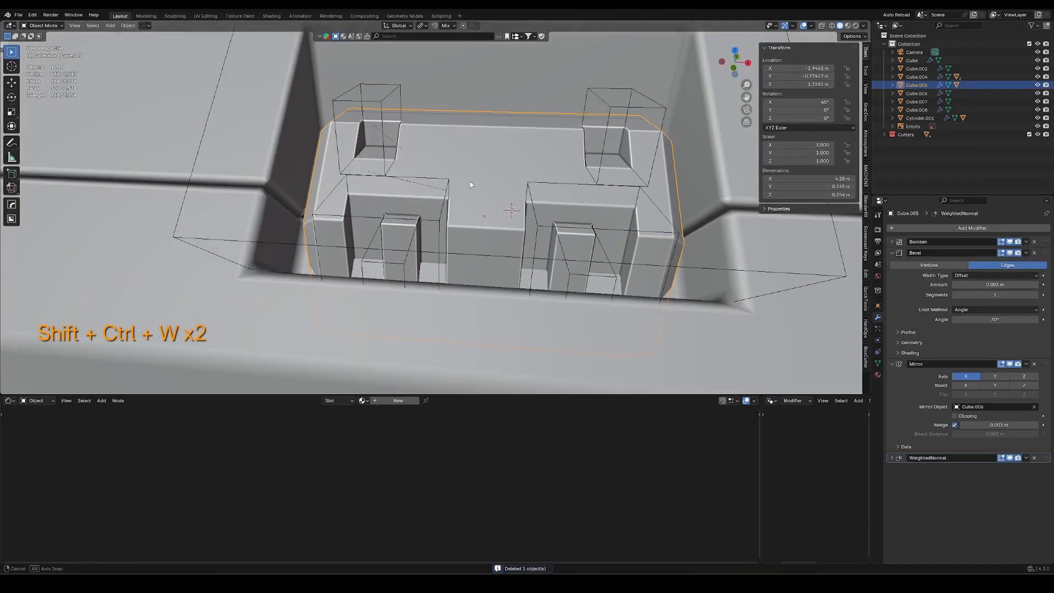
{"action": "key", "text": "x"}
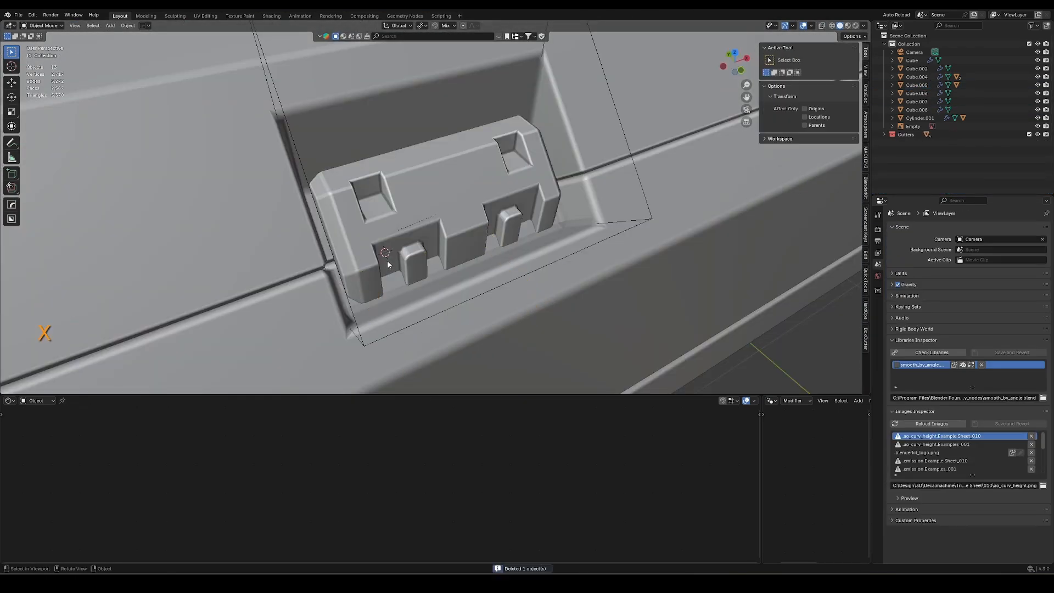
{"action": "middle_click_drag", "start_coordinate": [388, 264], "coordinate": [376, 265]}
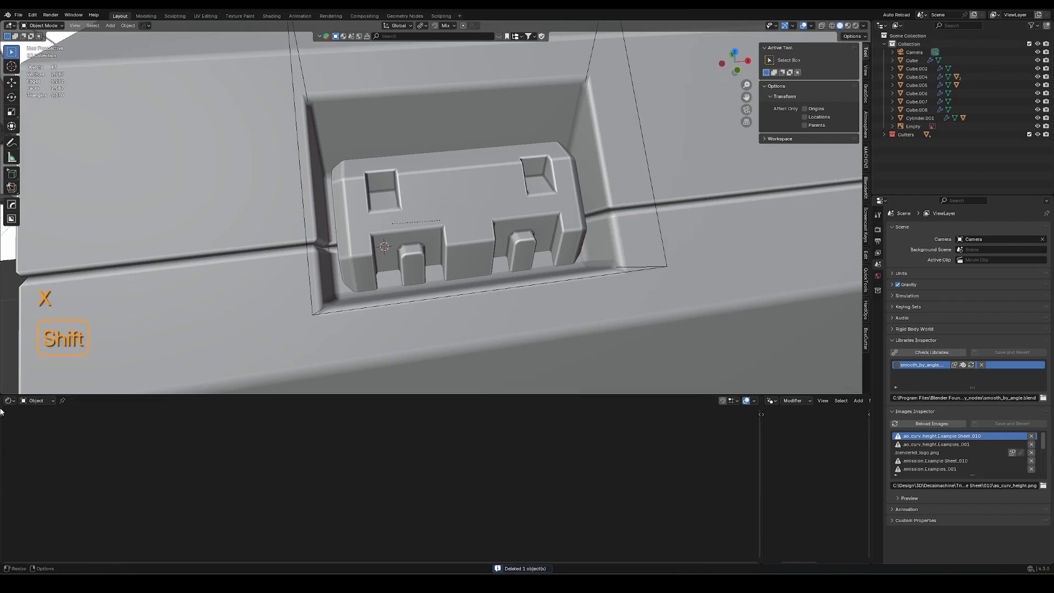
Add a cube scaled to about 0.5 and insert Mesh to Curve and Curve to Mesh nodes in its geometry node tree
{"action": "key", "text": "shift+a"}
{"action": "left_click", "coordinate": [433, 250]}
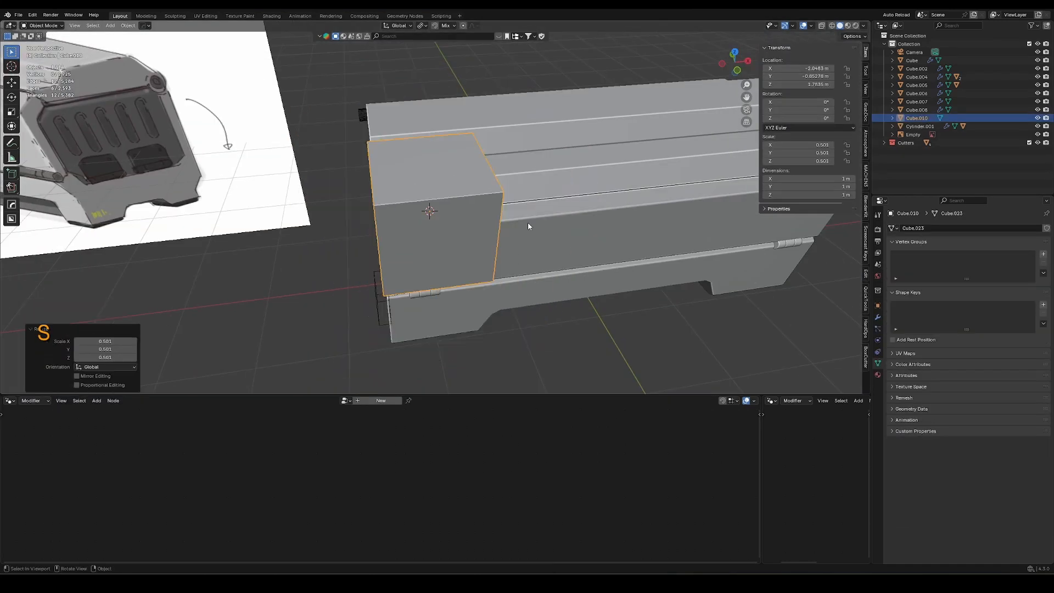
{"action": "key", "text": "shift+a"}
{"action": "type", "text": "mesh to"}
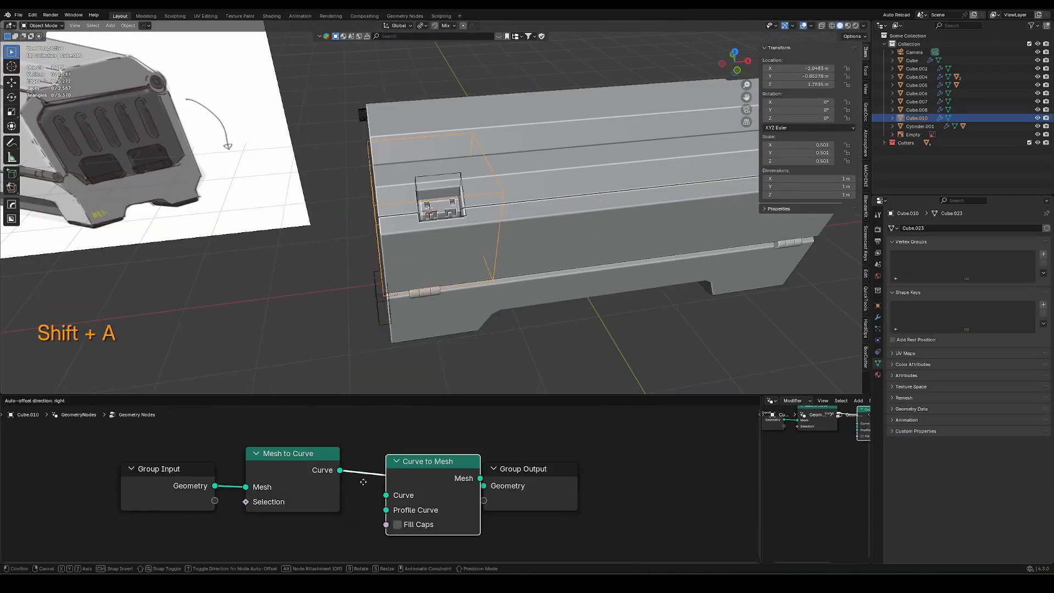
{"action": "left_click", "coordinate": [360, 470]}
{"action": "middle_click_drag", "start_coordinate": [367, 501], "coordinate": [468, 428]}
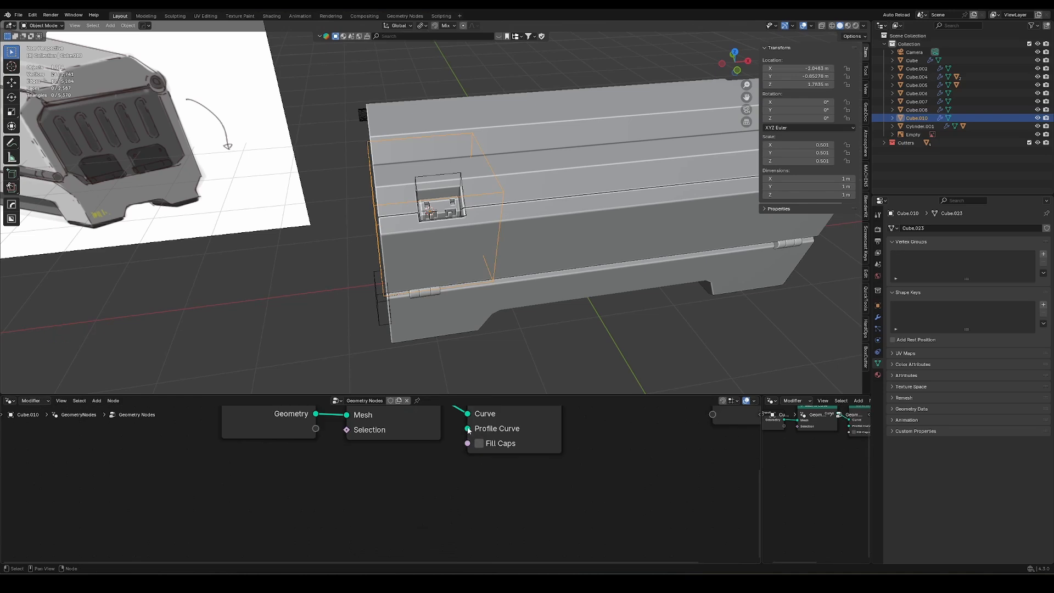
Connect a Curve Circle with resolution 8 and radius 0.03 m as the profile curve of Curve to Mesh
{"action": "left_click_drag", "start_coordinate": [468, 429], "coordinate": [410, 473]}
{"action": "type", "text": "circ"}
{"action": "key", "text": "Down"}
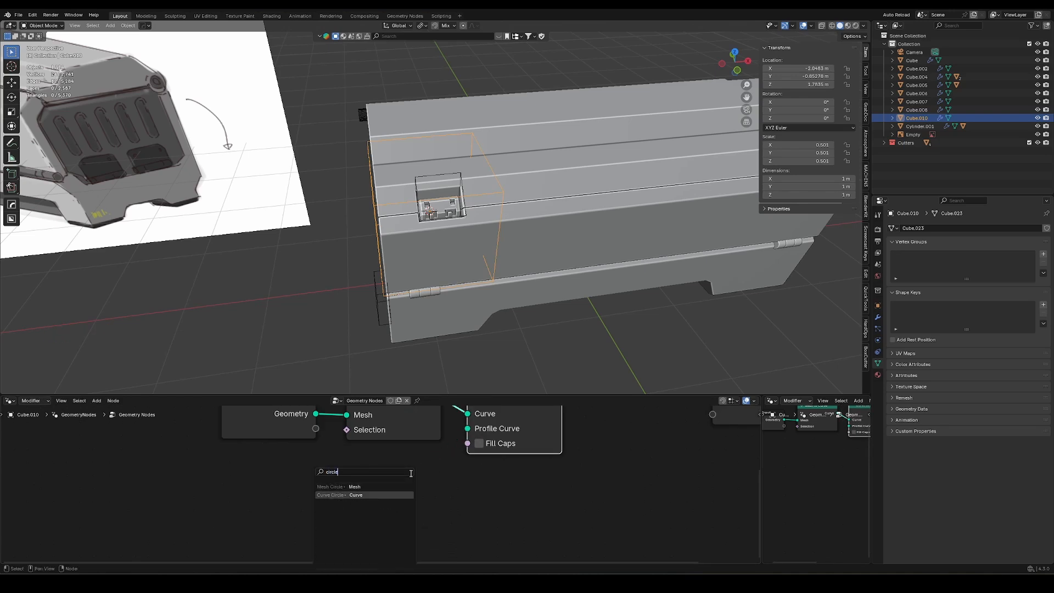
{"action": "key", "text": "Return"}
{"action": "left_click", "coordinate": [442, 460]}
{"action": "left_click_drag", "start_coordinate": [405, 517], "coordinate": [356, 519], "text": "shift"}
Duplicate the cube's upper edge about 0.65 m forward along Y and delete the rest of the cube's geometry
{"action": "middle_click_drag", "start_coordinate": [509, 275], "coordinate": [509, 244], "text": "ctrl"}
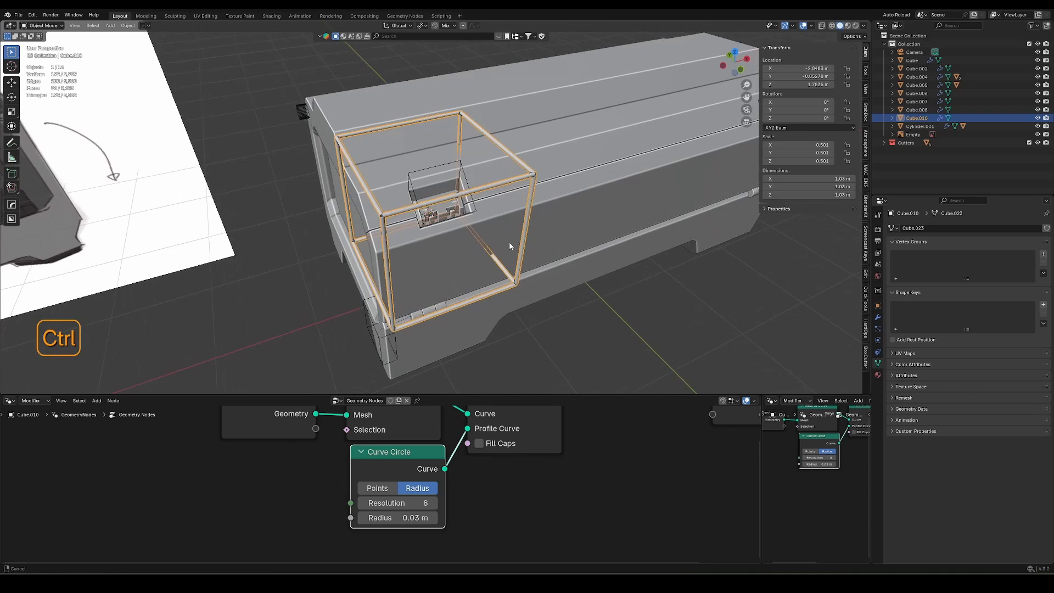
{"action": "key", "text": "Tab"}
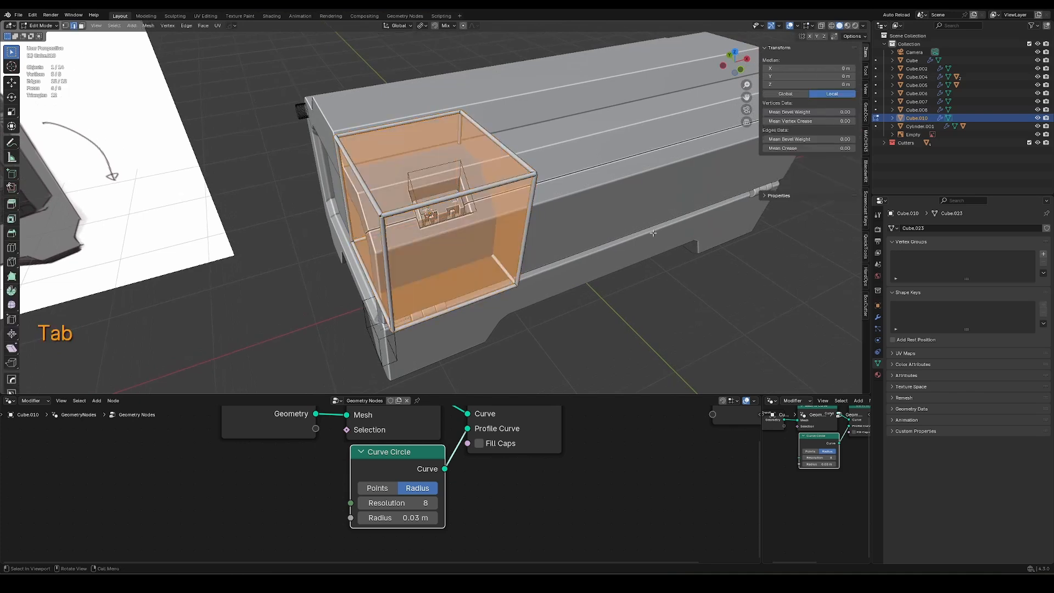
{"action": "middle_click_drag", "start_coordinate": [501, 205], "coordinate": [520, 221]}
{"action": "key", "text": "alt+z"}
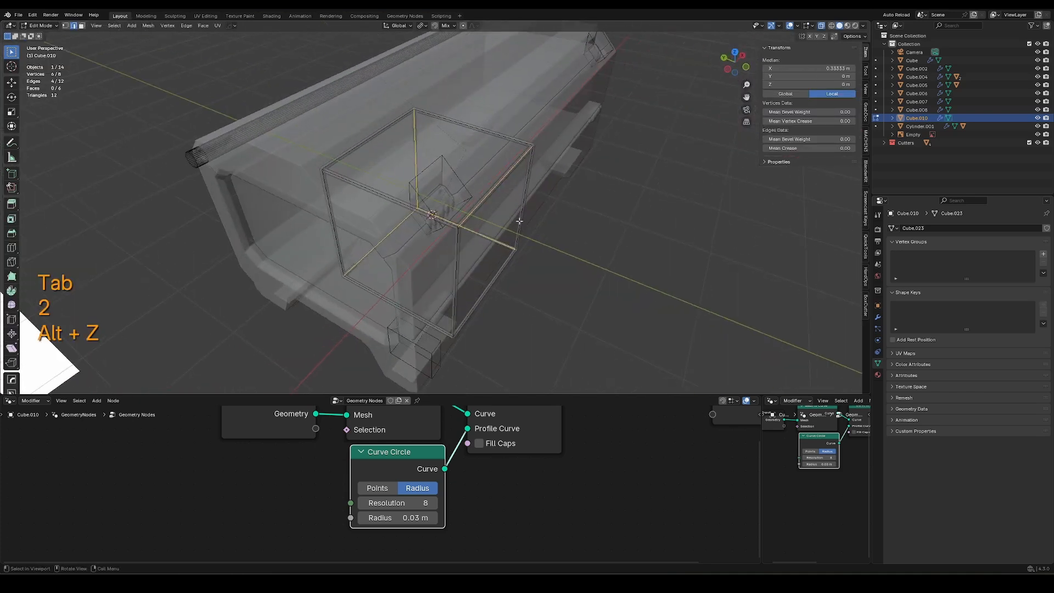
{"action": "key", "text": "shift+d"}
{"action": "left_click", "coordinate": [579, 246]}
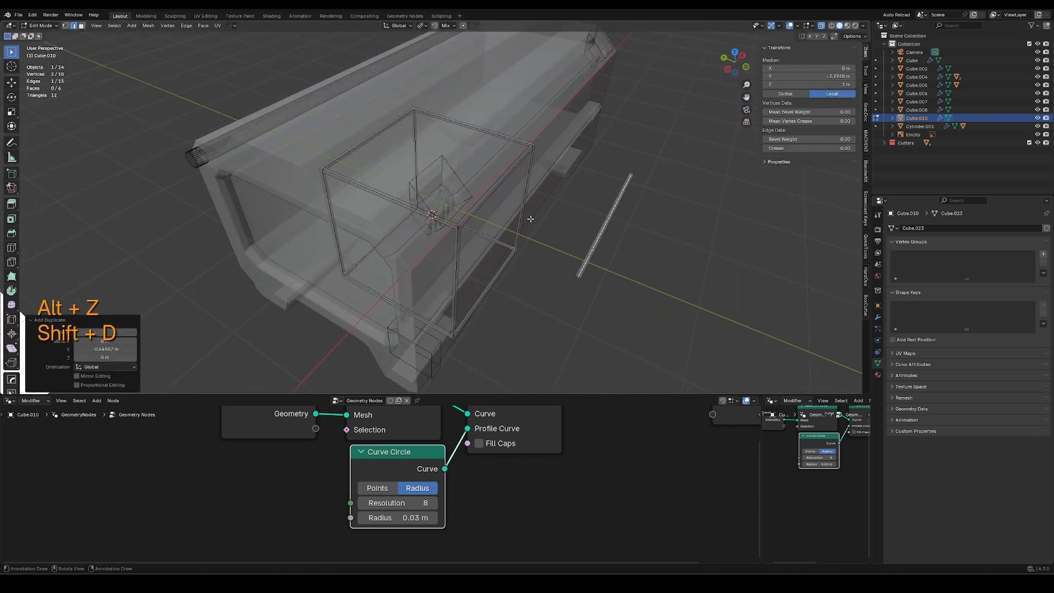
{"action": "key", "text": "ctrl+i"}
{"action": "key", "text": "x"}
{"action": "key", "text": "2"}
{"action": "key", "text": "1"}
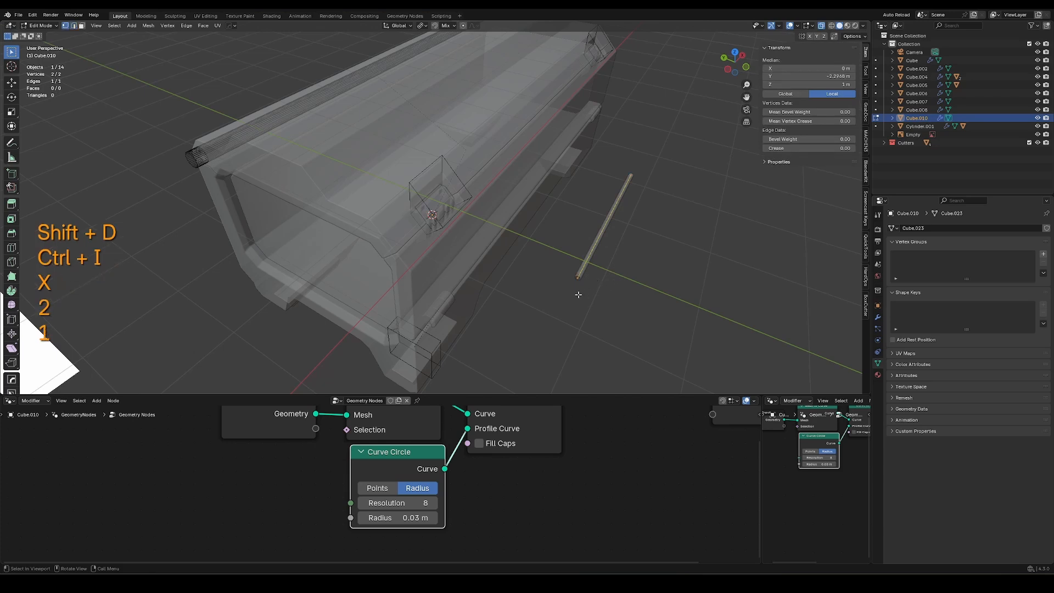
Extrude both end vertices of the remaining edge downward to form an upside-down U-shaped pipe
{"action": "middle_click_drag", "start_coordinate": [578, 294], "coordinate": [503, 274]}
{"action": "left_click", "coordinate": [407, 216]}
{"action": "key", "text": "e"}
{"action": "left_click", "coordinate": [409, 306]}
{"action": "left_click", "coordinate": [603, 191]}
{"action": "key", "text": "e"}
{"action": "left_click", "coordinate": [610, 299]}
{"action": "key", "text": "alt+z"}
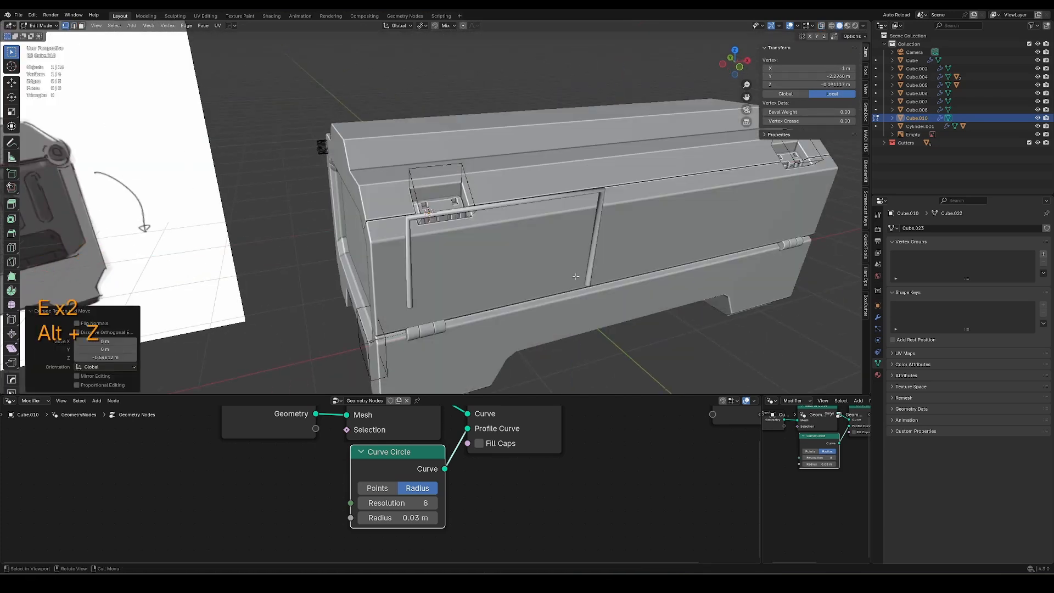
{"action": "middle_click_drag", "start_coordinate": [576, 277], "coordinate": [575, 292]}
{"action": "key", "text": "Tab"}
Insert a Fillet Curve node between Mesh to Curve and Curve to Mesh to round the pipe's corners
{"action": "middle_click_drag", "start_coordinate": [512, 280], "coordinate": [506, 266]}
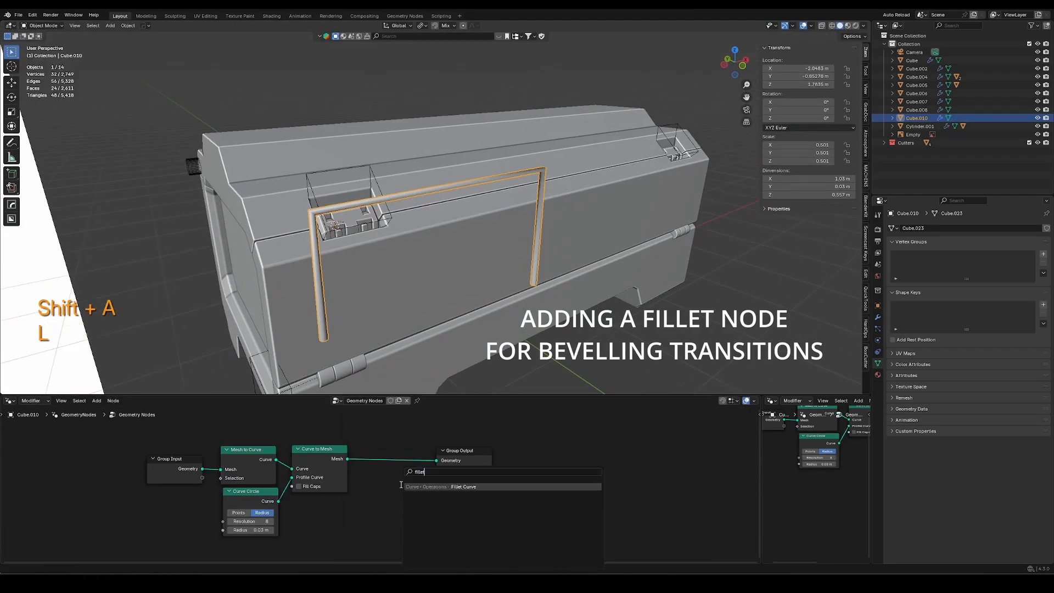
{"action": "left_click", "coordinate": [401, 485]}
{"action": "left_click", "coordinate": [316, 445]}
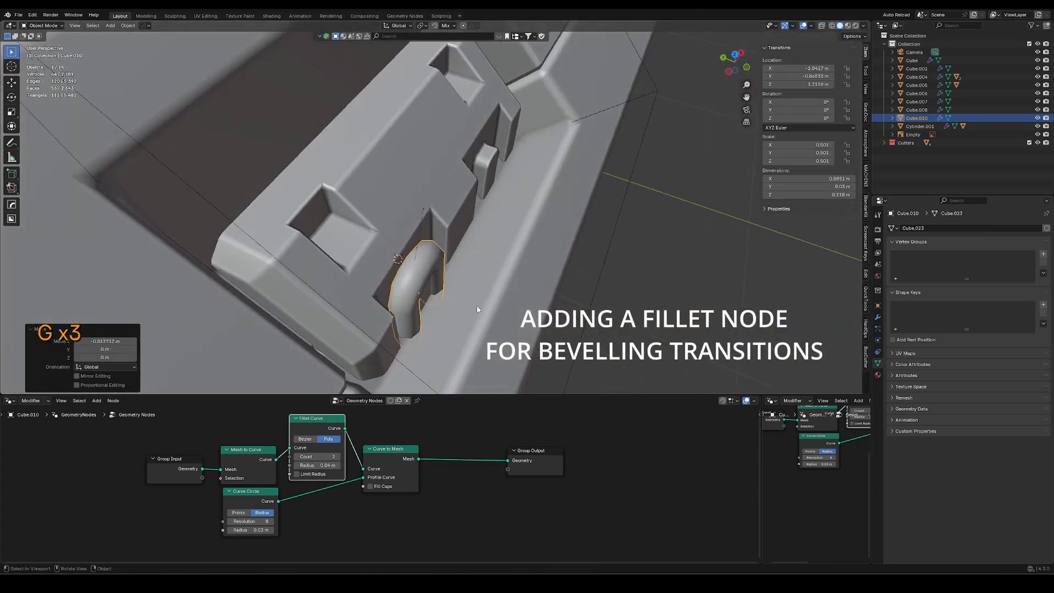
Move the U-shaped pipe along Y into the latch's lower notch and set the Fillet Curve radius to 0.02 m
{"action": "key", "text": "g"}
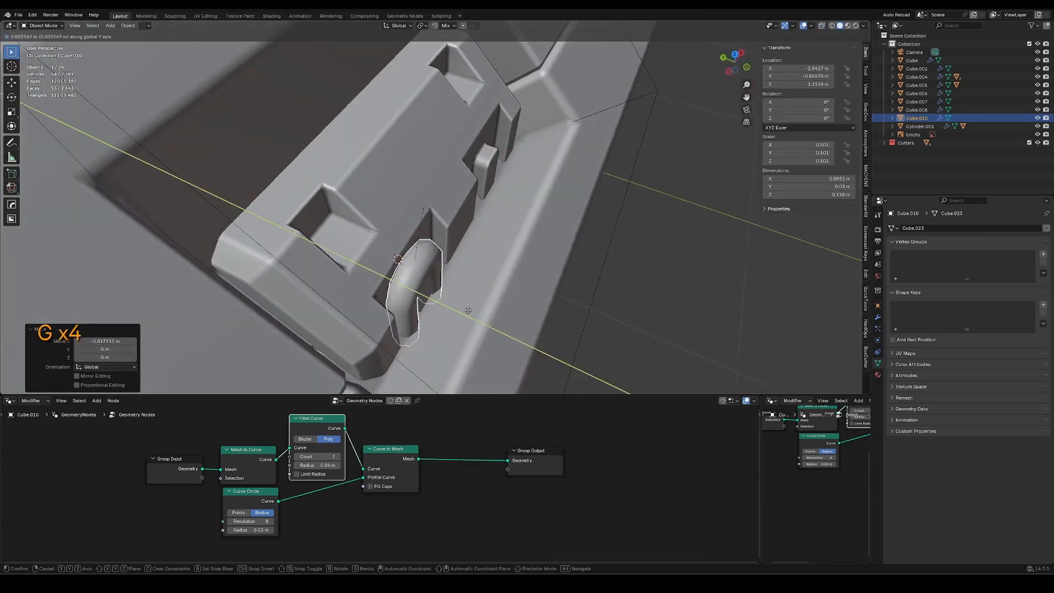
{"action": "key", "text": "Tab"}
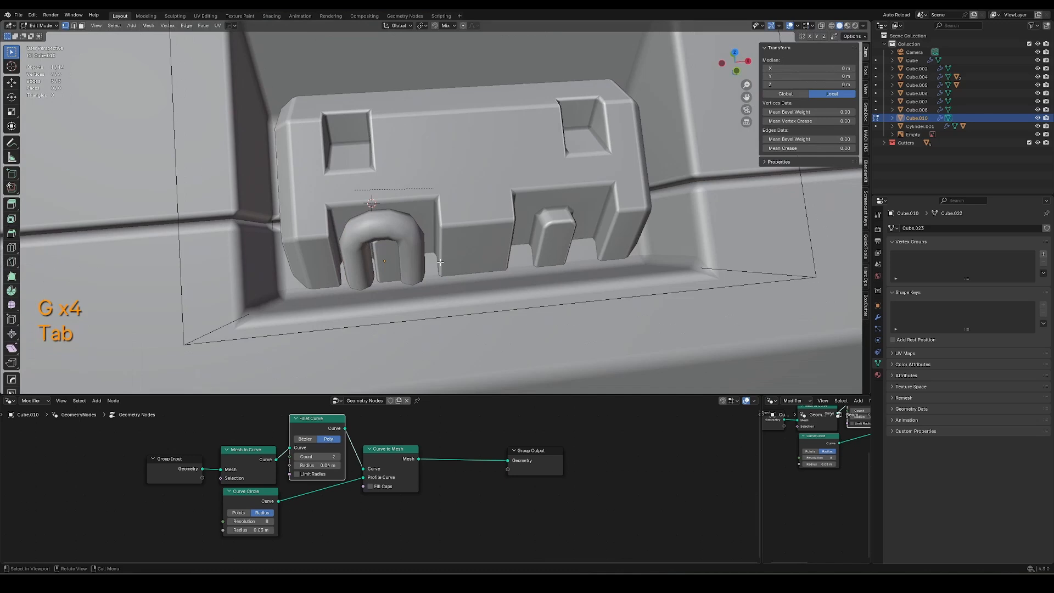
{"action": "key", "text": "alt+z"}
{"action": "key", "text": "alt+z"}
{"action": "key", "text": "Tab"}
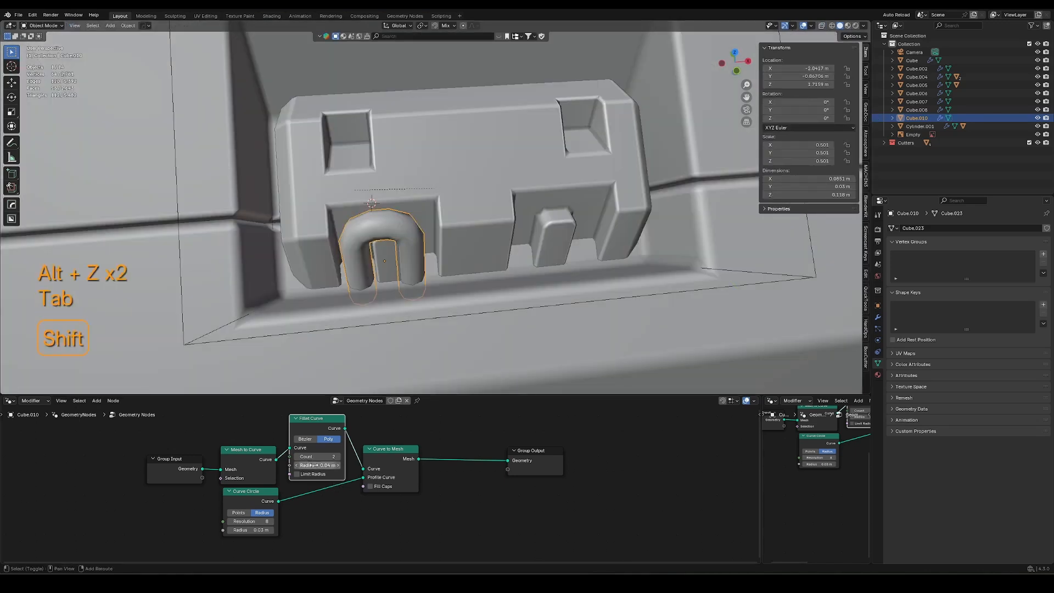
{"action": "left_click_drag", "start_coordinate": [324, 465], "coordinate": [305, 466], "text": "shift"}
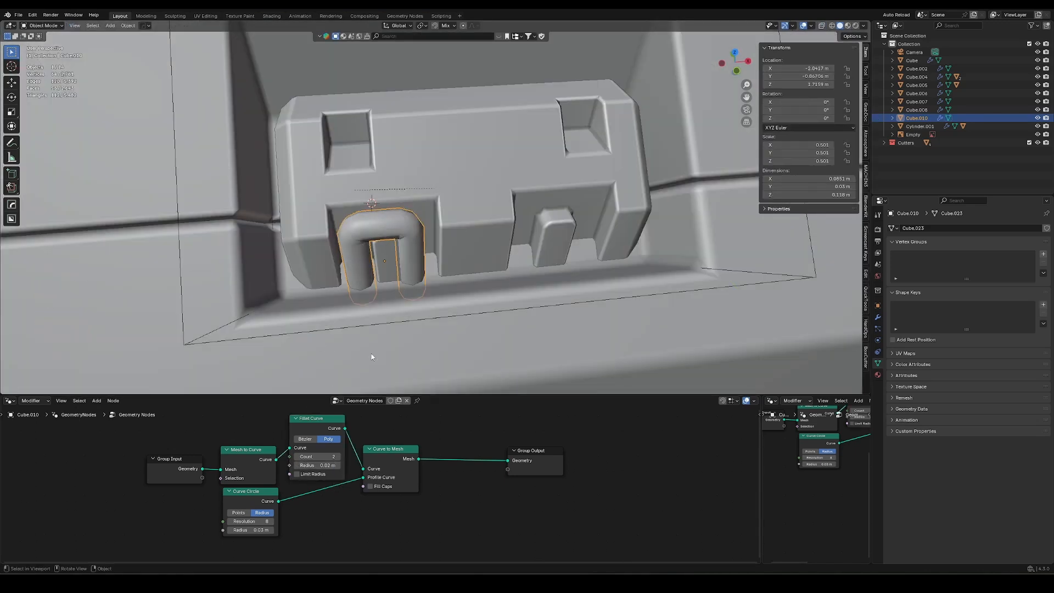
Move the Group Input and Mesh to Curve nodes upward, in line with the Fillet Curve node
{"action": "middle_click_drag", "start_coordinate": [372, 357], "coordinate": [397, 326], "text": "ctrl"}
{"action": "left_click", "coordinate": [175, 455]}
{"action": "key", "text": "g"}
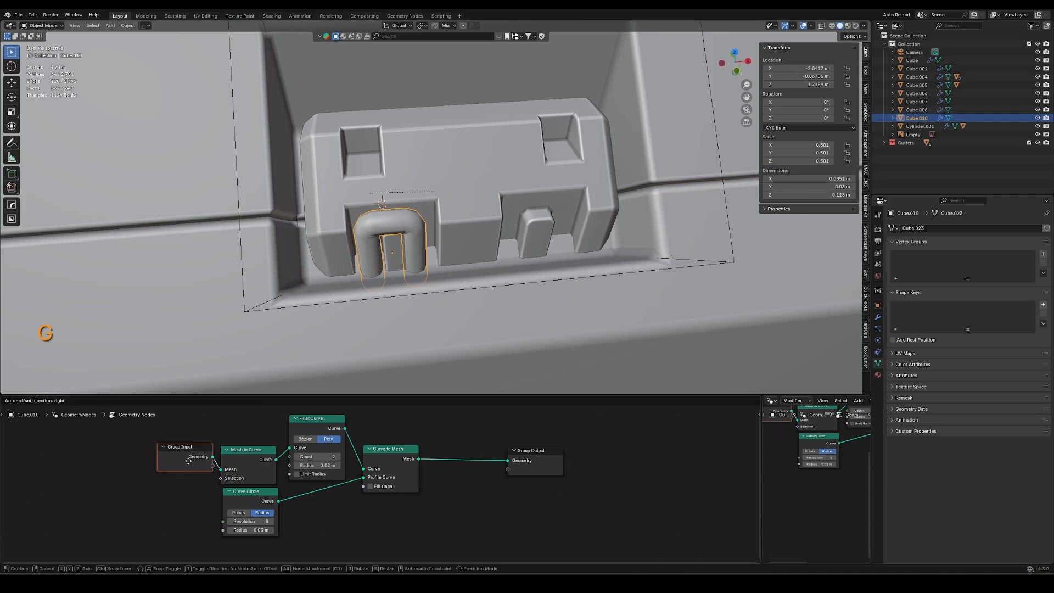
{"action": "left_click", "coordinate": [186, 441]}
{"action": "left_click_drag", "start_coordinate": [172, 424], "coordinate": [242, 478]}
{"action": "key", "text": "g"}
{"action": "left_click", "coordinate": [235, 453]}
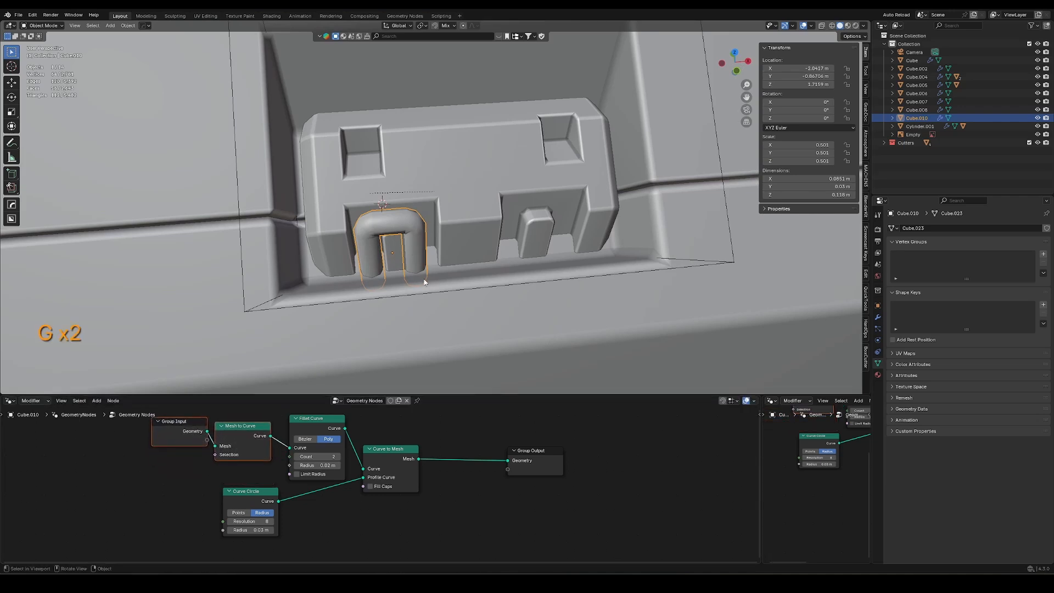
Duplicate the U-shaped pipe upward along Z, above its original on the latch
{"action": "key", "text": "shift+d"}
{"action": "key", "text": "z"}
{"action": "left_click", "coordinate": [379, 239]}
Bevel one top corner vertex of the pipe copy and extrude its lower end sideways along X
{"action": "key", "text": "Tab"}
{"action": "key", "text": "alt+z"}
{"action": "key", "text": "1"}
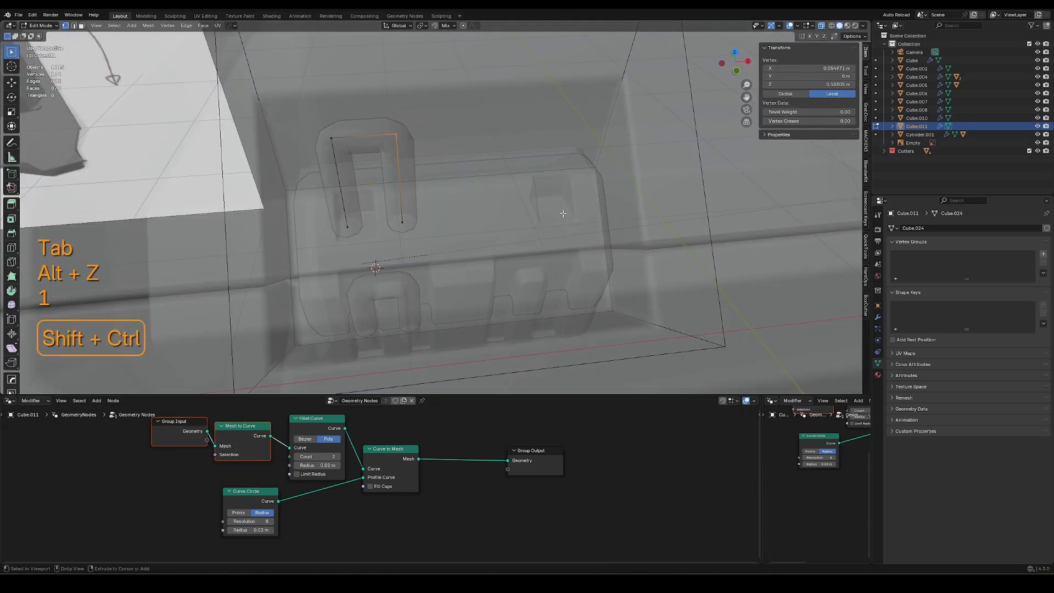
{"action": "key", "text": "ctrl+shift+b"}
{"action": "left_click", "coordinate": [456, 280]}
{"action": "key", "text": "e"}
{"action": "key", "text": "x"}
{"action": "left_click", "coordinate": [581, 230]}
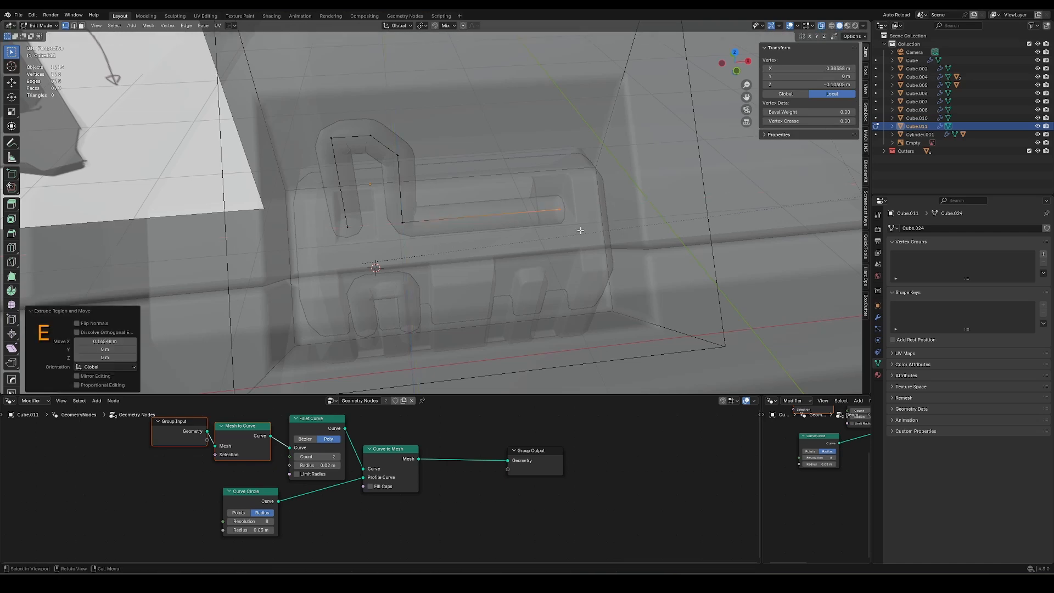
{"action": "key", "text": "Tab"}
{"action": "key", "text": "alt+z"}
{"action": "mouse_move", "coordinate": [440, 247]}
{"action": "middle_mouse_down"}
{"action": "mouse_move", "coordinate": [483, 186]}
{"action": "mouse_move", "coordinate": [434, 233]}
{"action": "middle_mouse_up"}
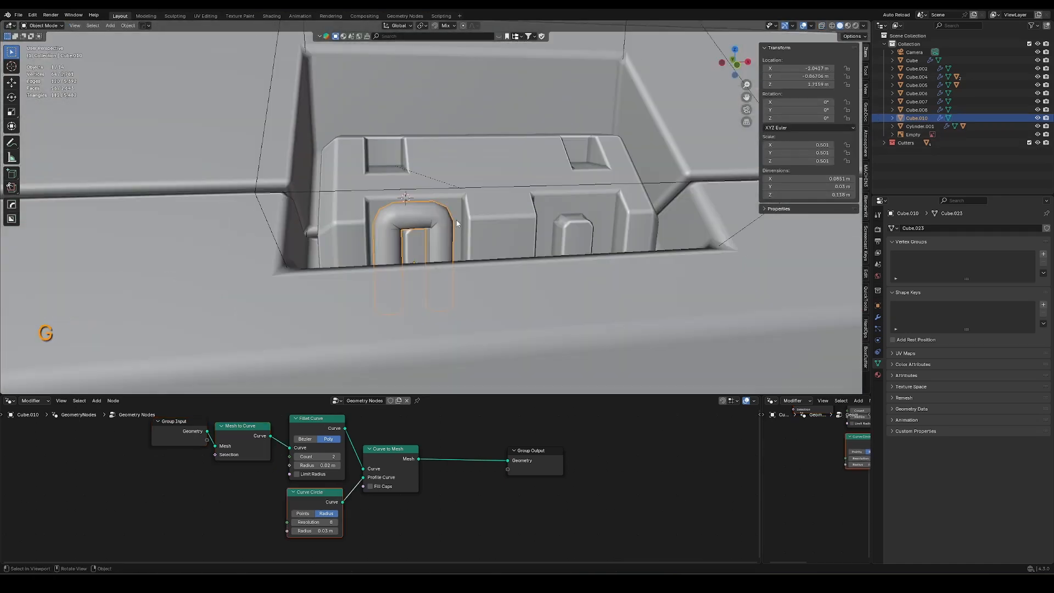
Add a Math node set to Divide and connect its value to the Fillet Curve's Radius
{"action": "key", "text": "shift+a"}
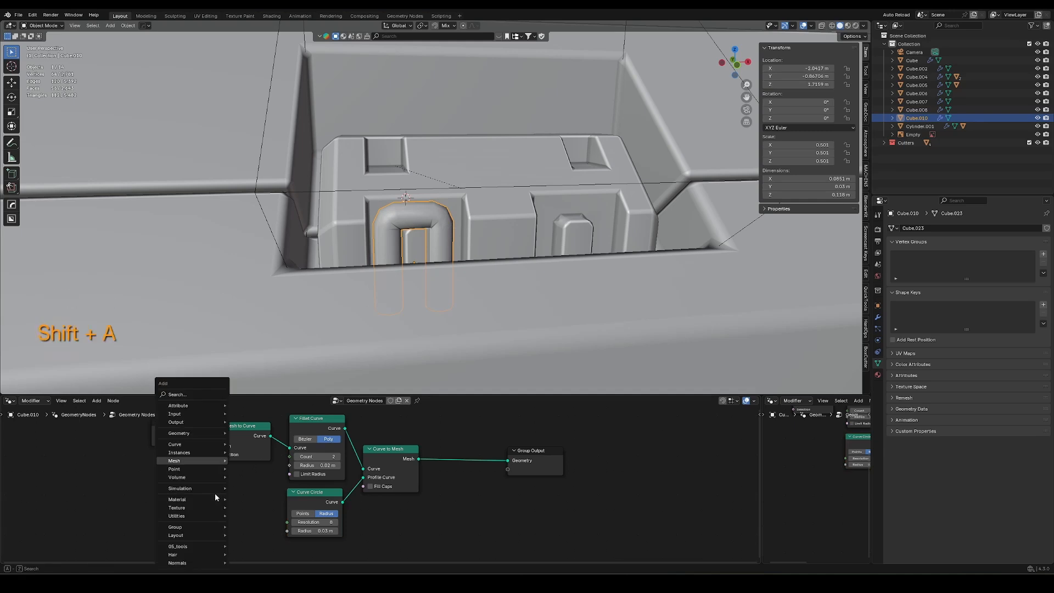
{"action": "type", "text": "math"}
{"action": "key", "text": "Return"}
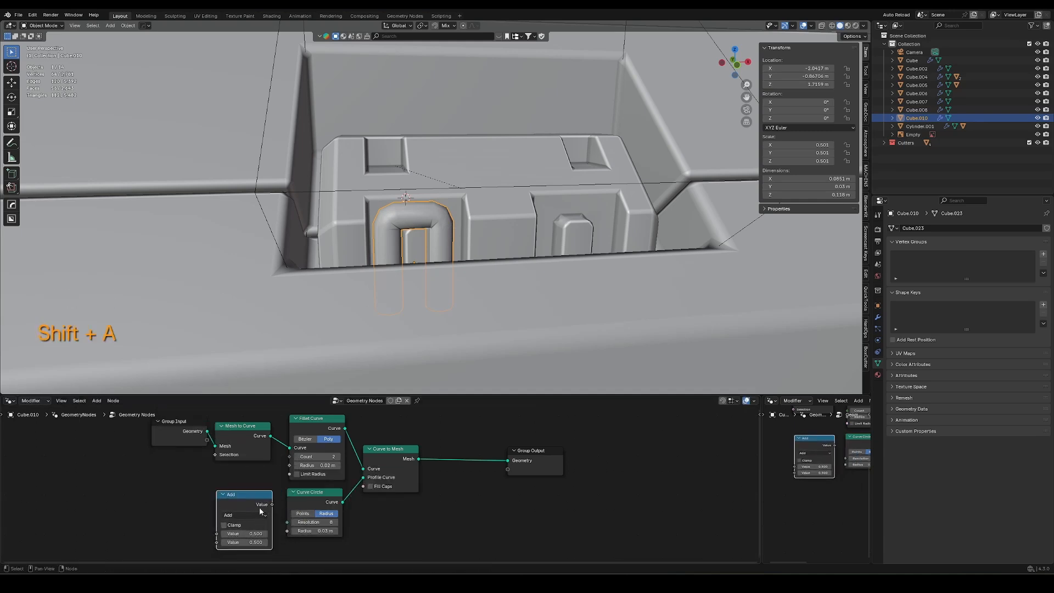
{"action": "left_click", "coordinate": [191, 468]}
{"action": "left_click_drag", "start_coordinate": [252, 483], "coordinate": [289, 465]}
{"action": "left_click", "coordinate": [225, 493]}
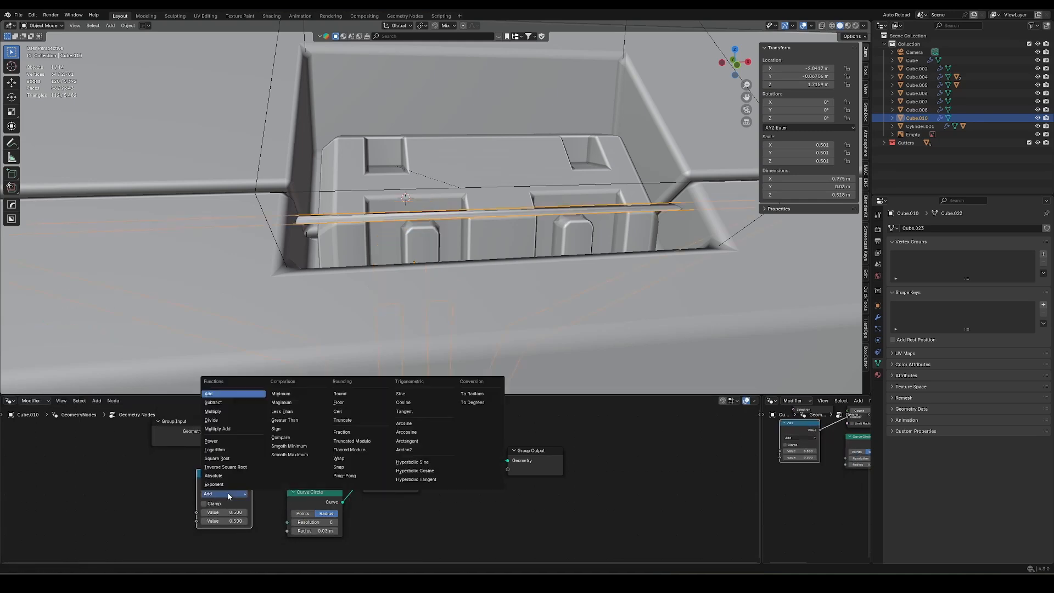
{"action": "left_click", "coordinate": [219, 410]}
{"action": "scroll", "coordinate": [228, 493], "scroll_direction": "down", "scroll_amount": 1, "text": "ctrl"}
{"action": "key", "text": "g"}
{"action": "left_click", "coordinate": [221, 492]}
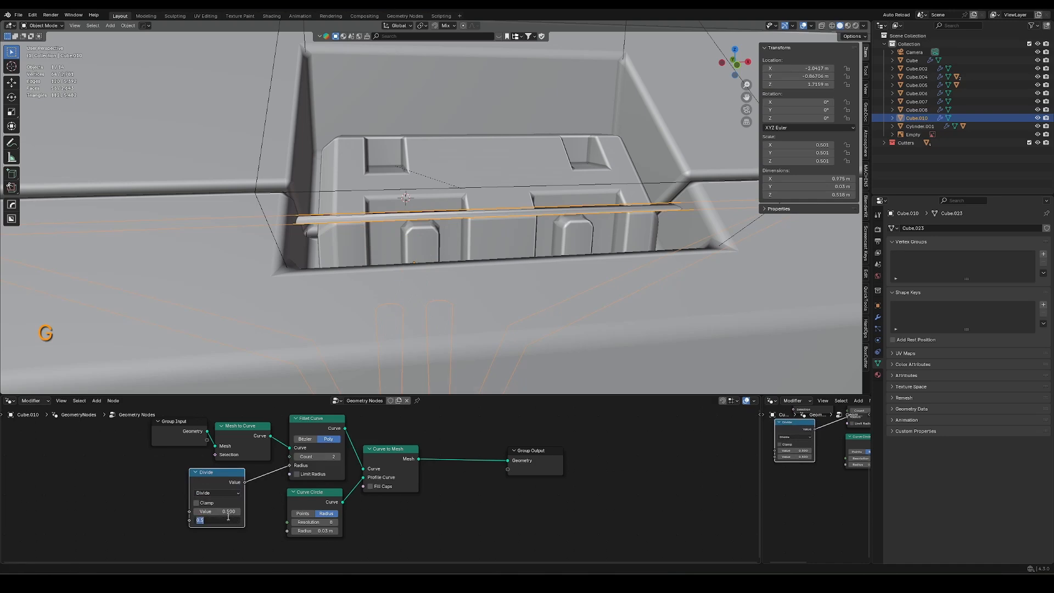
Make the node divide about 1.63 by 50 and connect its value to the Curve Circle's Radius instead
{"action": "type", "text": "10"}
{"action": "key", "text": "Return"}
{"action": "mouse_move", "coordinate": [224, 512]}
{"action": "left_mouse_down", "text": "ctrl"}
{"action": "mouse_move", "coordinate": [204, 512]}
{"action": "mouse_move", "coordinate": [220, 520]}
{"action": "left_mouse_up", "text": "ctrl"}
{"action": "type", "text": "50"}
{"action": "key", "text": "Return"}
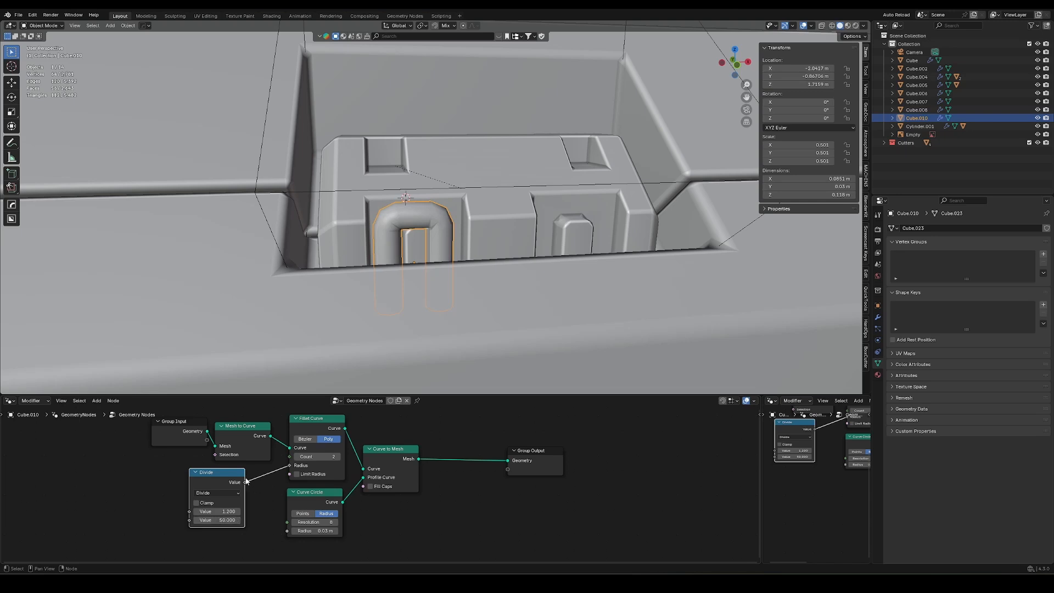
{"action": "left_click_drag", "start_coordinate": [196, 471], "coordinate": [292, 534]}
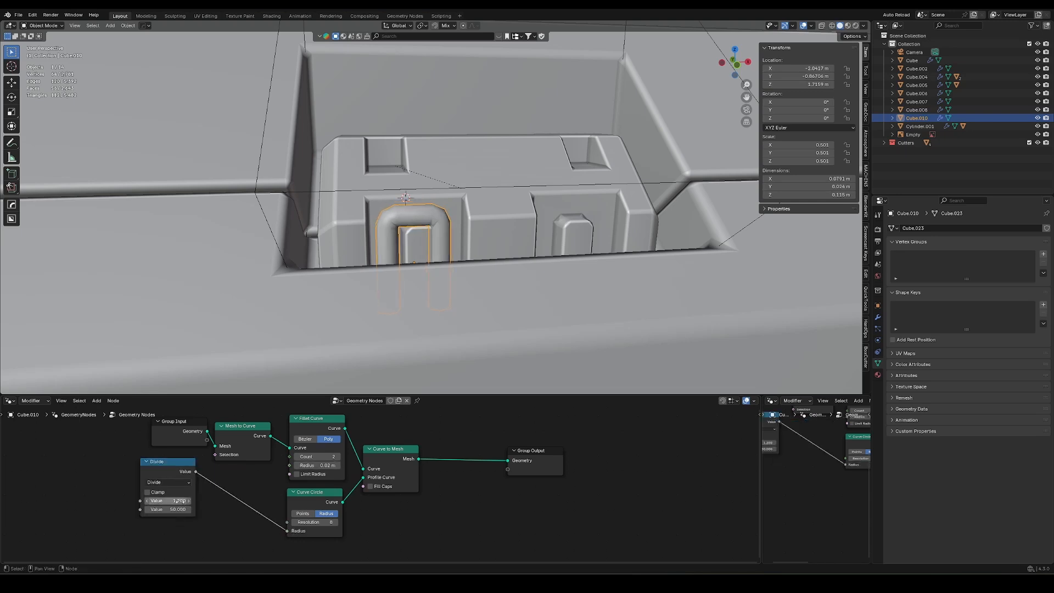
{"action": "left_click_drag", "start_coordinate": [179, 501], "coordinate": [211, 501], "text": "shift"}
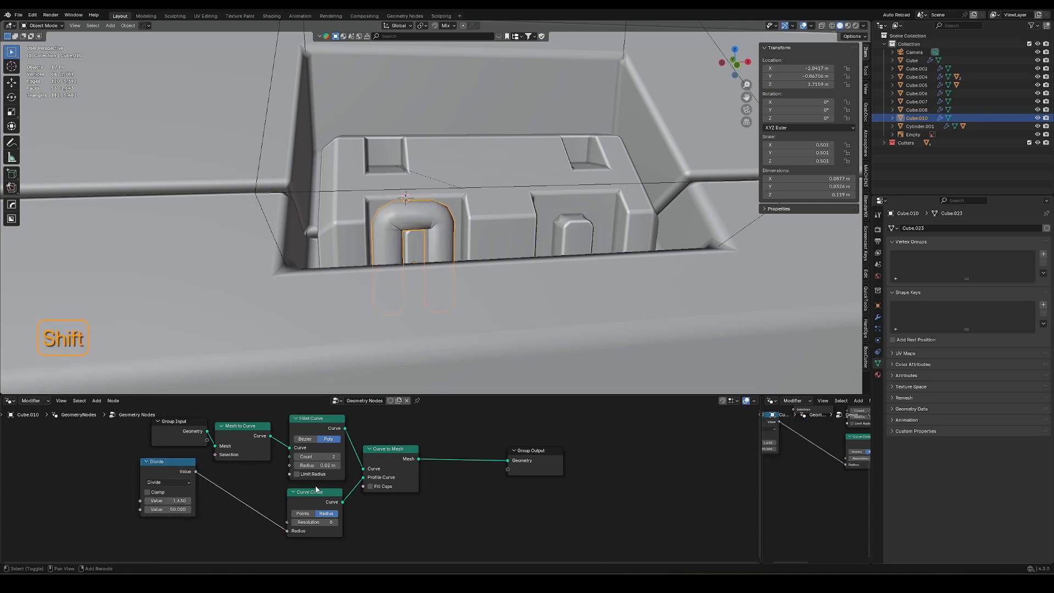
Mirror the latch piping on X using Cube.006 as the mirror object
{"action": "left_click", "coordinate": [1033, 319]}
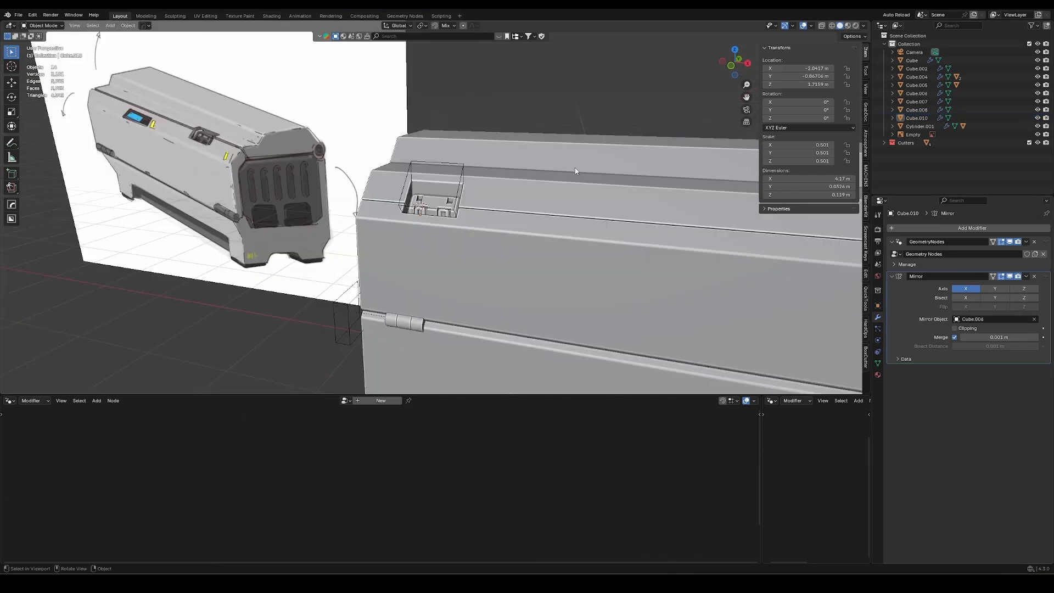
{"action": "middle_click_drag", "start_coordinate": [575, 168], "coordinate": [493, 211]}
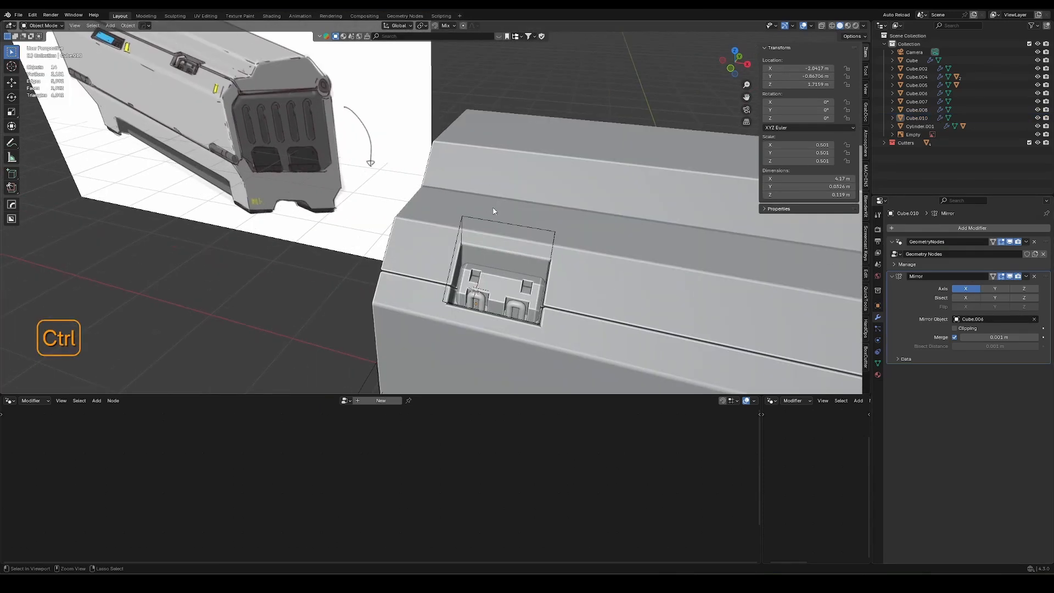
Duplicate the U-shaped pipe's vertices upward along Z and rotate the copy 90° about Y and 90° about Z
{"action": "left_click", "coordinate": [484, 303]}
{"action": "type", "text": "r"}
{"action": "type", "text": "y90"}
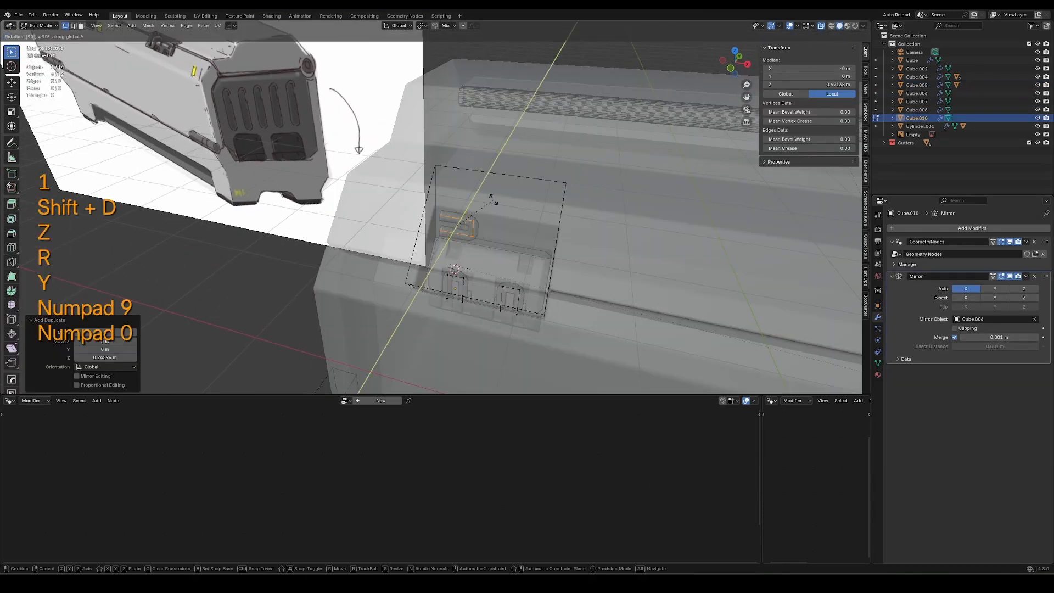
{"action": "key", "text": "Return"}
{"action": "type", "text": "rz90"}
{"action": "key", "text": "KP_Enter"}
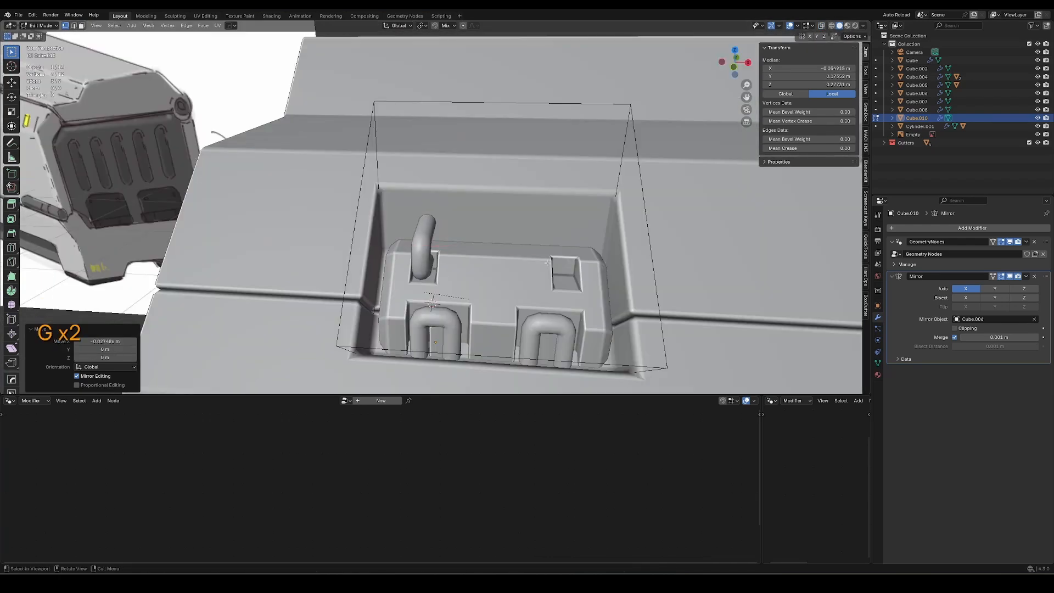
Seat the rotated pipe in the latch's upper recess and duplicate it about 0.24 m along X into the other recess
{"action": "key", "text": "g"}
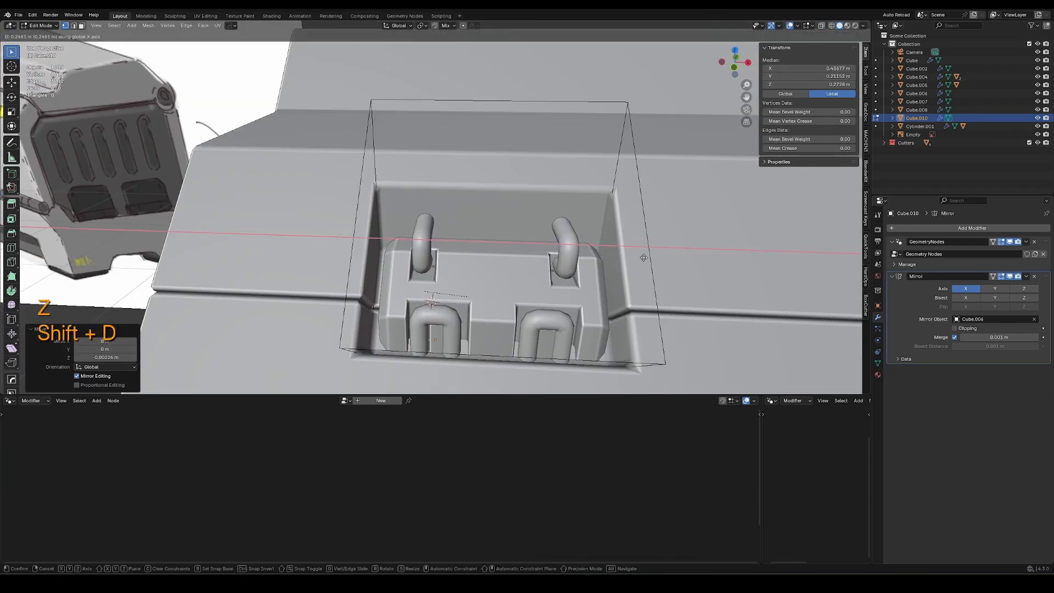
{"action": "key", "text": "shift"}
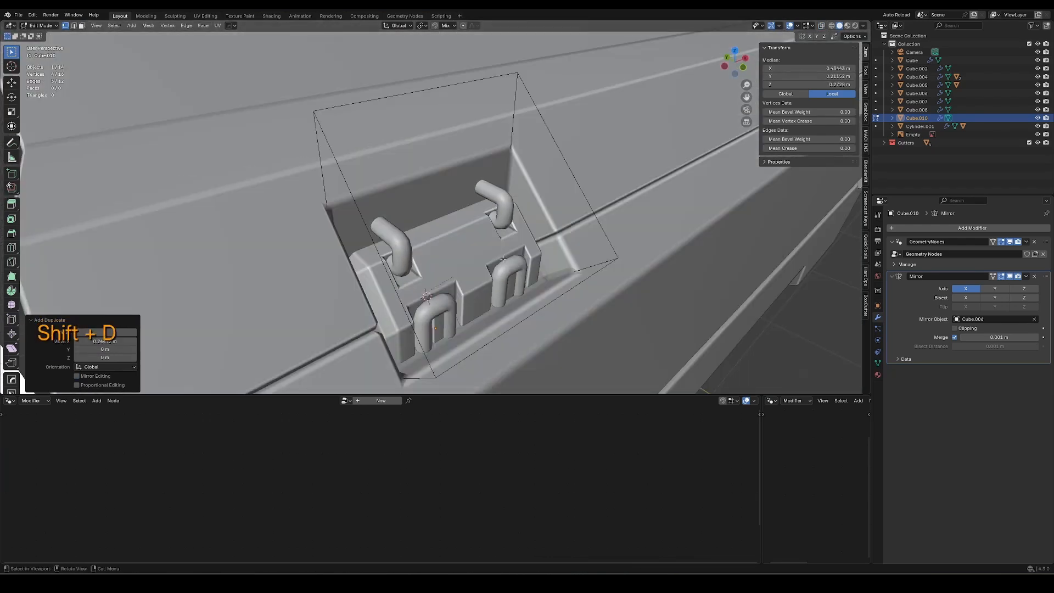
{"action": "key", "text": "Tab"}
Hide the cutter box around the latch recess and select the lid
{"action": "key", "text": "h"}
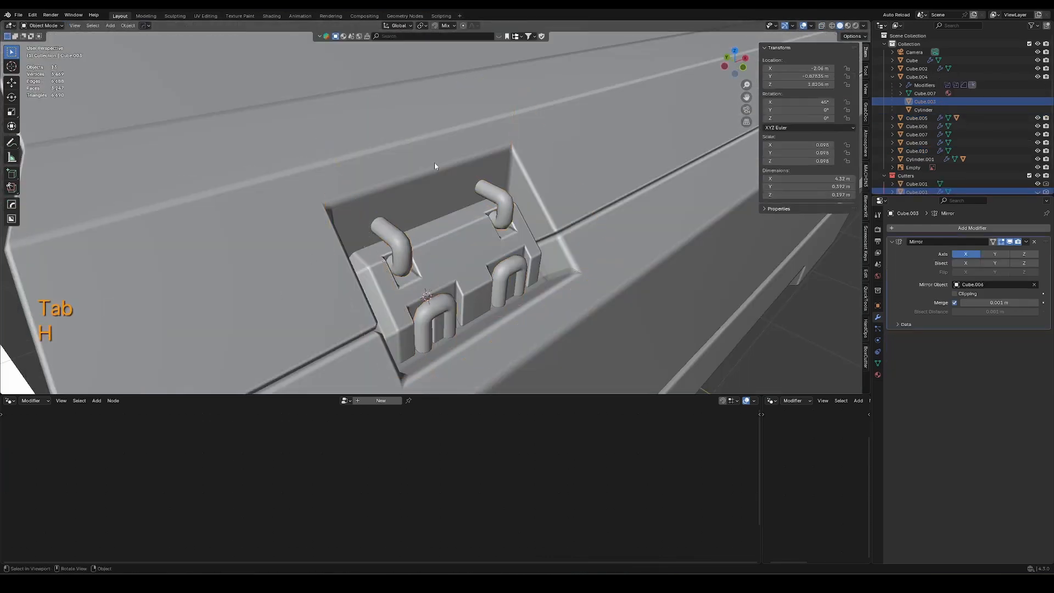
{"action": "left_click", "coordinate": [431, 166]}
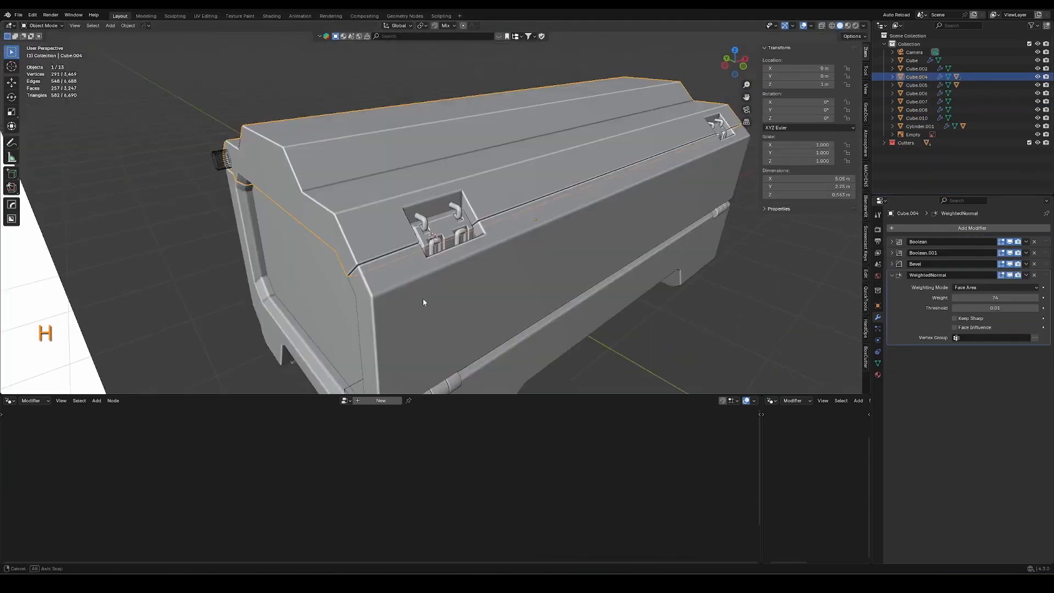
{"action": "middle_click_drag", "start_coordinate": [423, 298], "coordinate": [557, 244]}
Select the lid, front panel and crate body together, and undo and redo the last edit
{"action": "key", "text": "Tab"}
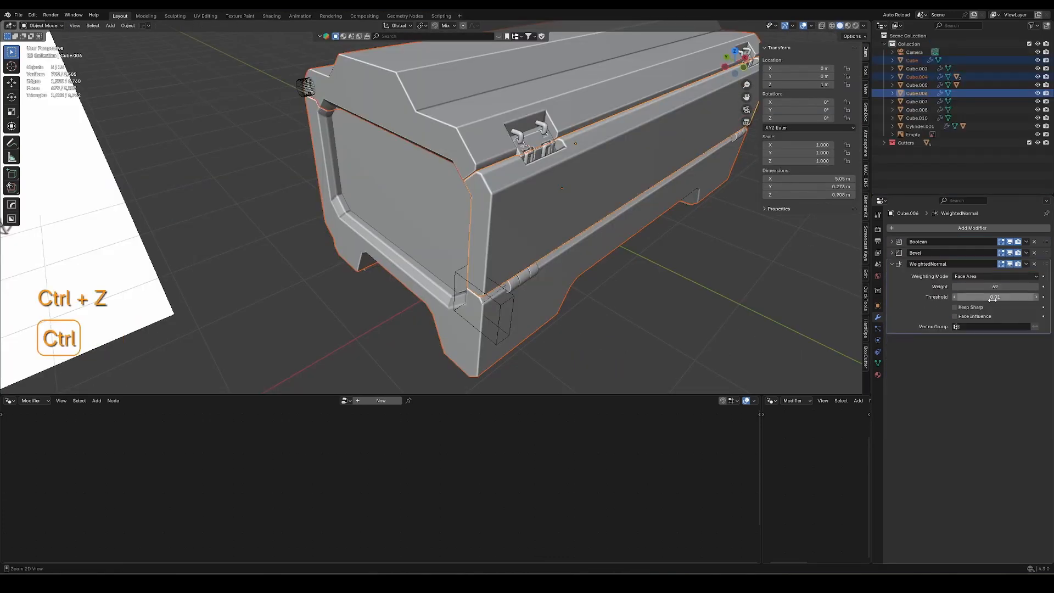
{"action": "key", "text": "ctrl+z"}
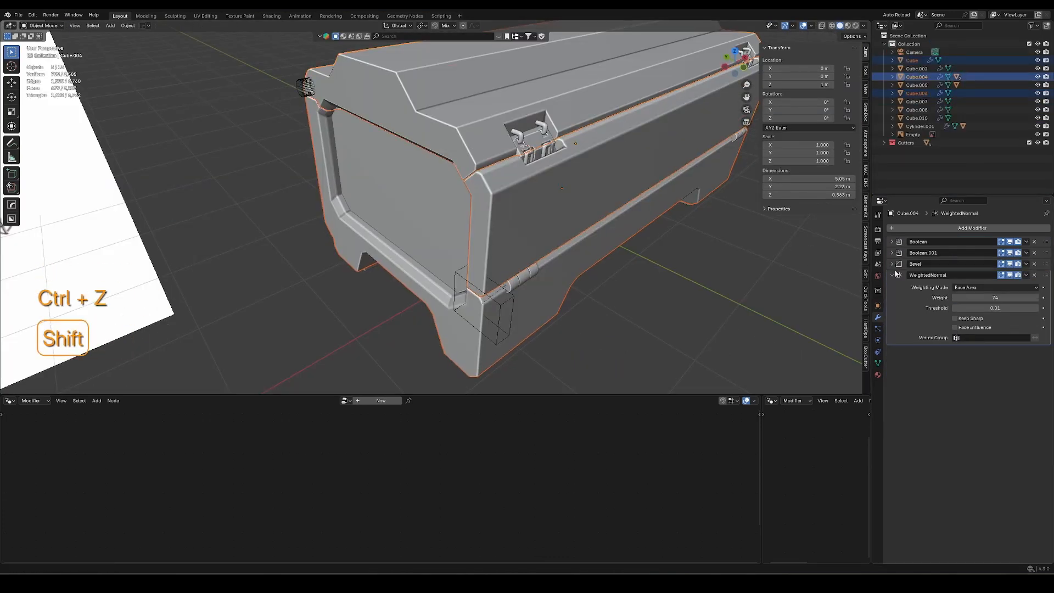
{"action": "key", "text": "ctrl+shift+z"}
{"action": "key", "text": "ctrl+a"}
{"action": "left_click", "coordinate": [605, 112]}
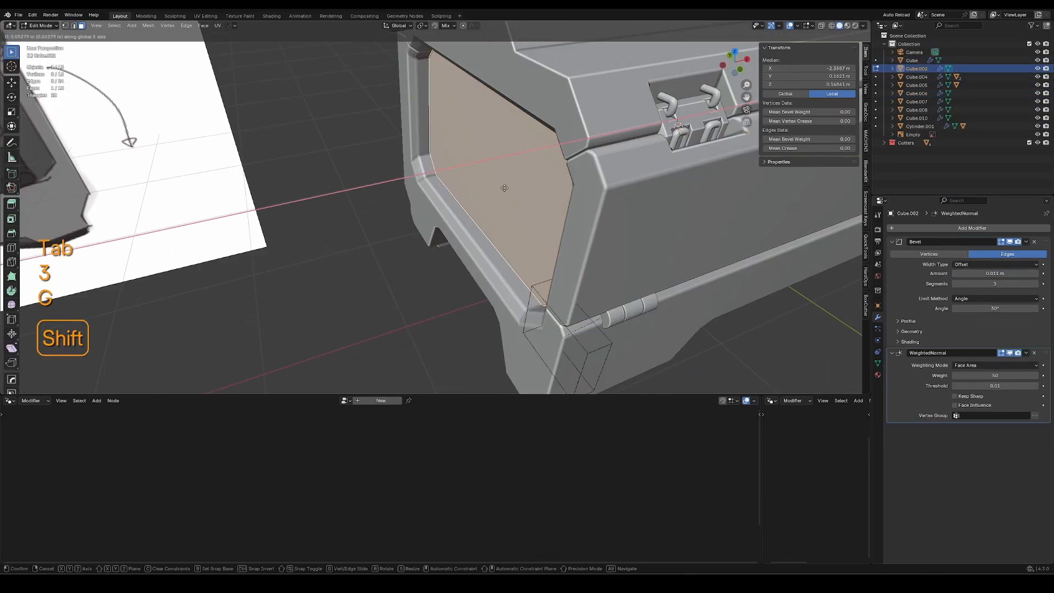
Move the recessed end panel's outer face along the X axis
{"action": "key", "text": "Tab"}
{"action": "key", "text": "3"}
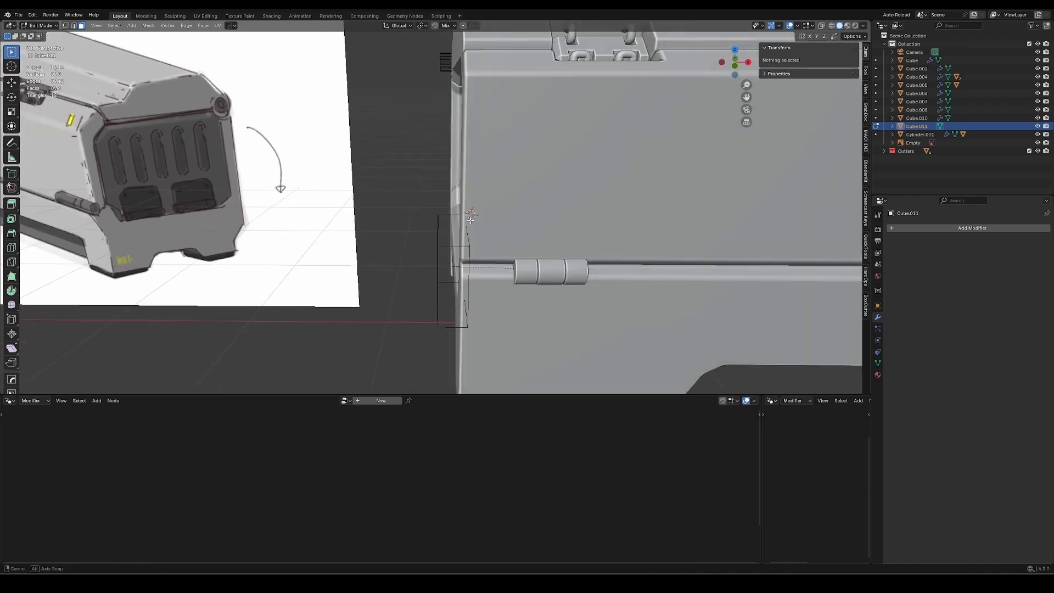
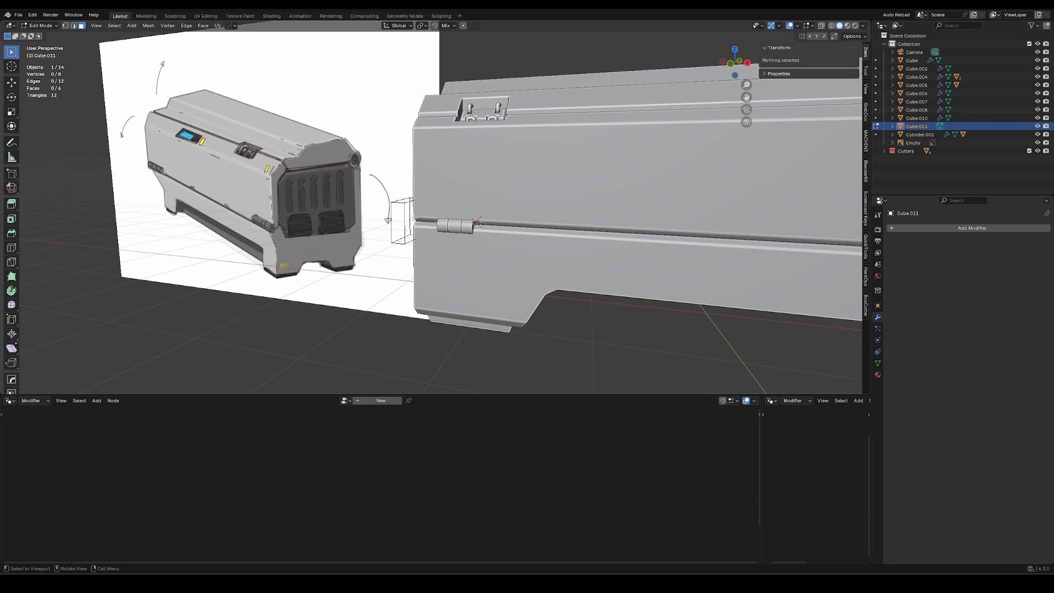
Reshape the small box on the end recess's lower ledge by moving its end face and bevelling the two upper corners 1.64 m with one segment
{"action": "middle_click_drag", "start_coordinate": [418, 201], "coordinate": [445, 258]}
{"action": "key", "text": "3"}
{"action": "scroll", "coordinate": [454, 287], "scroll_direction": "up", "scroll_amount": 4}
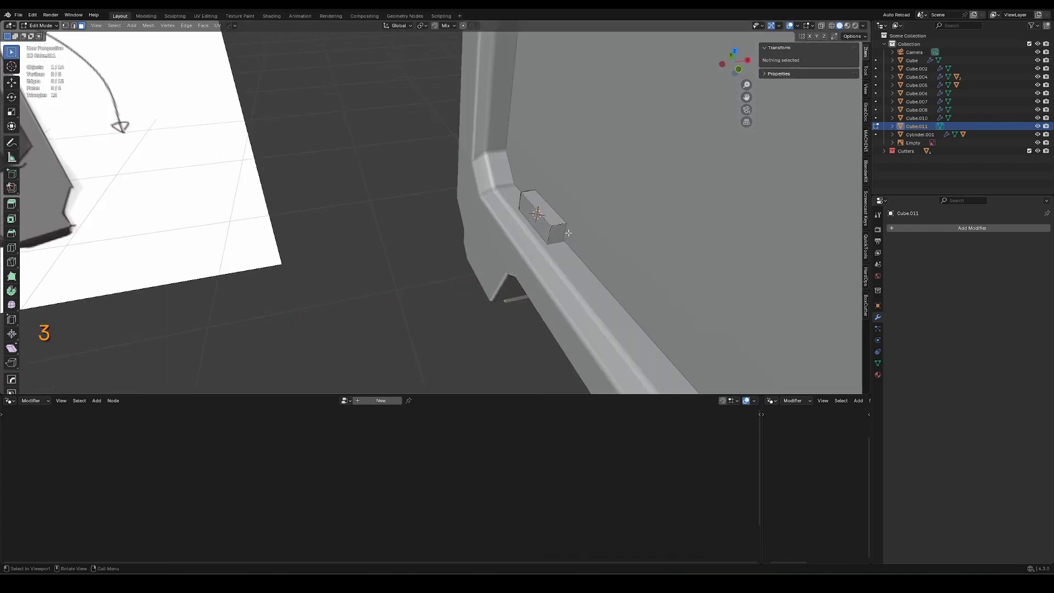
{"action": "left_click", "coordinate": [558, 232]}
{"action": "key", "text": "g"}
{"action": "key", "text": "ctrl+b"}
{"action": "middle_click_drag", "start_coordinate": [555, 220], "coordinate": [491, 205]}
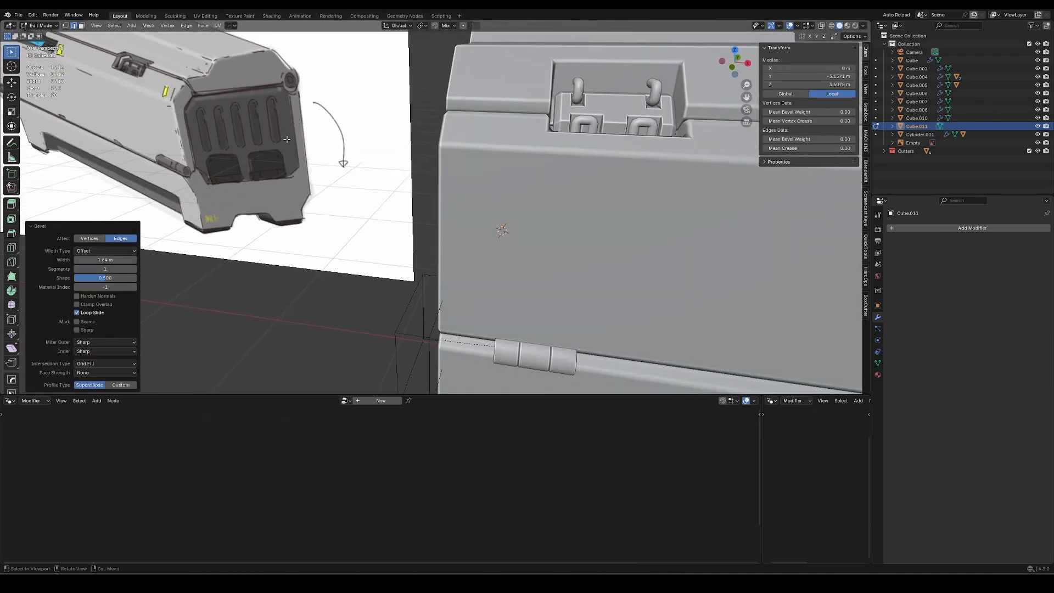
{"action": "middle_click_drag", "start_coordinate": [355, 234], "coordinate": [444, 246]}
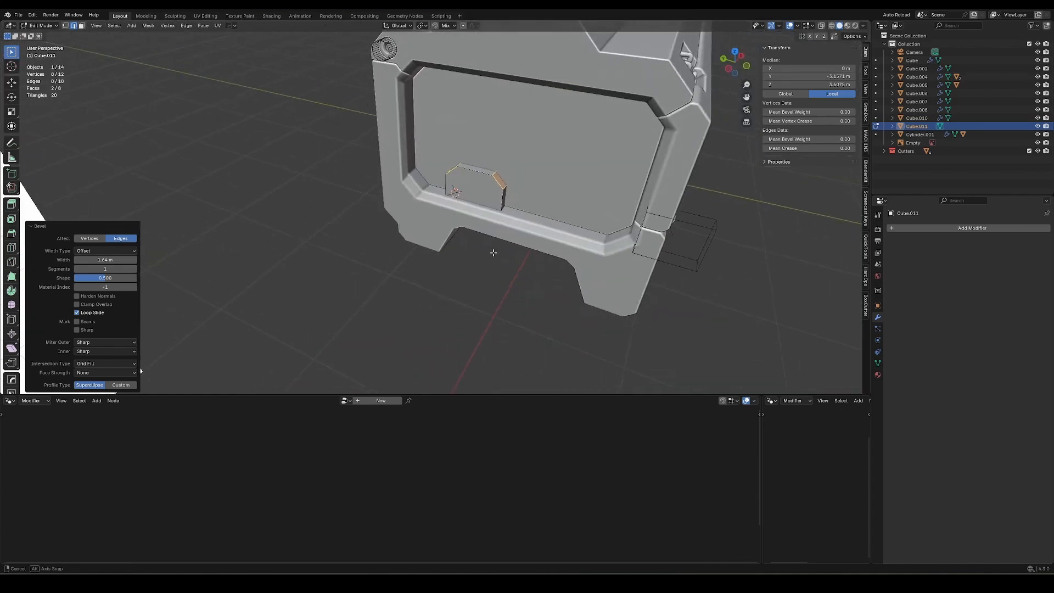
{"action": "middle_click_drag", "start_coordinate": [483, 230], "coordinate": [494, 242]}
Undo the last two edits and reposition the chamfered base plate at the foot of the small housing
{"action": "key", "text": "ctrl+z"}
{"action": "key", "text": "ctrl+z"}
{"action": "key", "text": "Tab"}
{"action": "scroll", "coordinate": [496, 256], "scroll_direction": "up", "scroll_amount": 3}
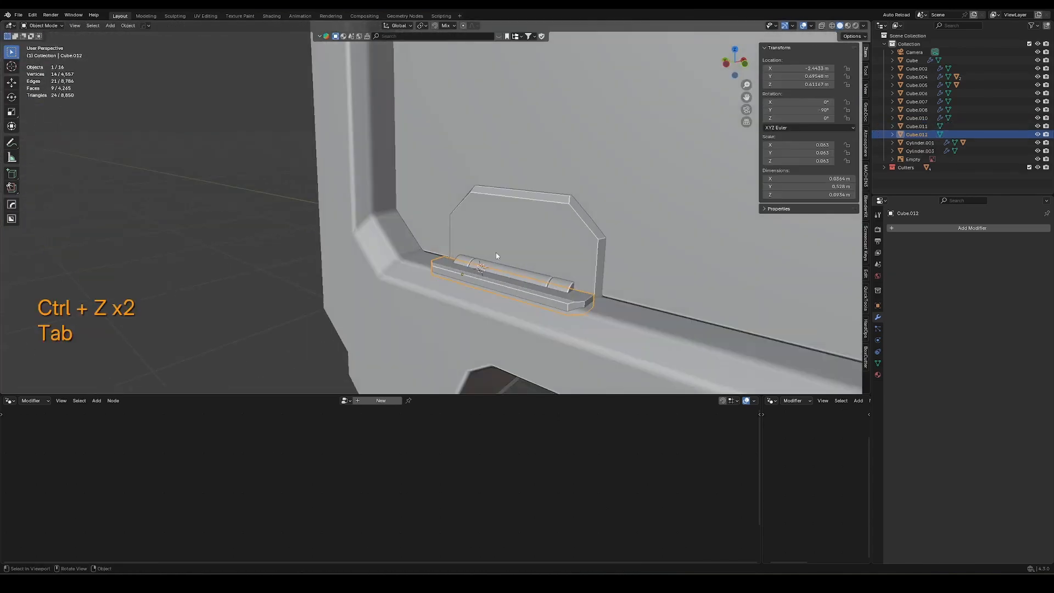
{"action": "key", "text": "KP_Enter"}
{"action": "key", "text": "g"}
Select the whole mesh of the ring in the housing's round hole and hide the hole's cutter cylinder
{"action": "key", "text": "Tab"}
{"action": "key", "text": "3"}
{"action": "key", "text": "Tab"}
{"action": "key", "text": "Tab"}
{"action": "key", "text": "a"}
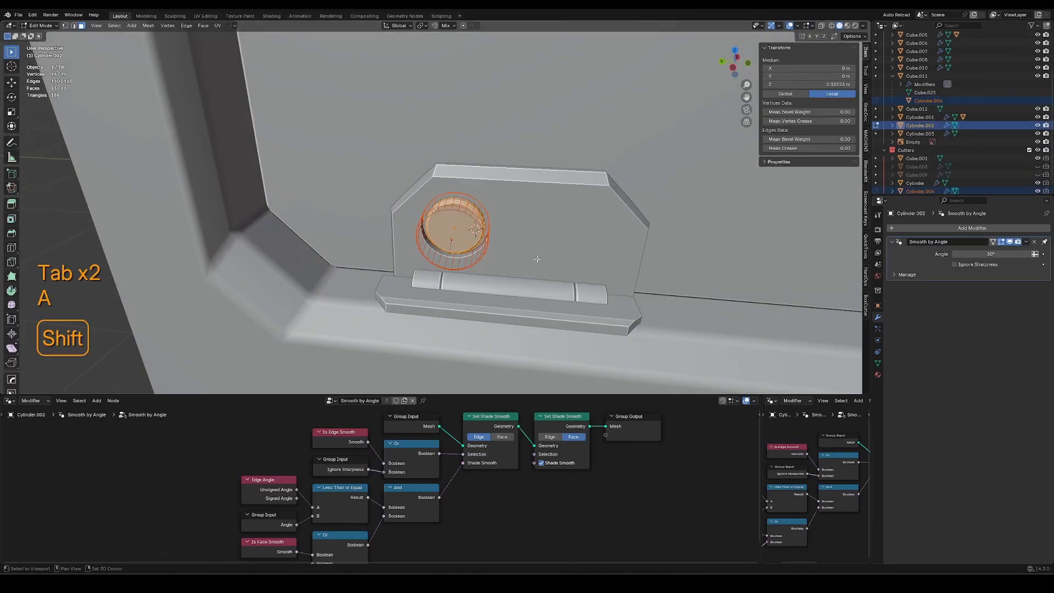
{"action": "key", "text": "m"}
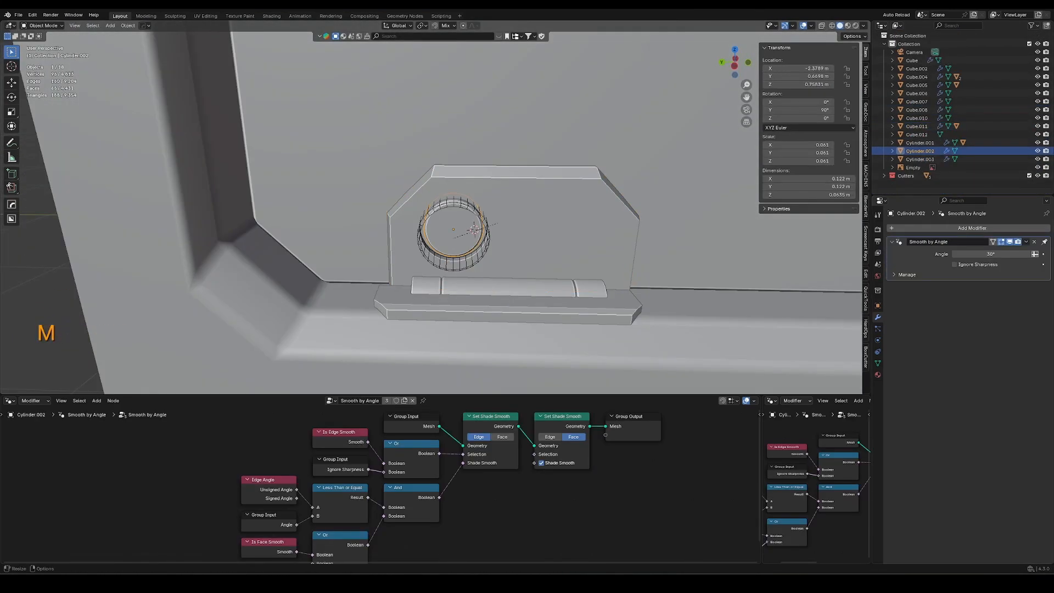
{"action": "key", "text": "h"}
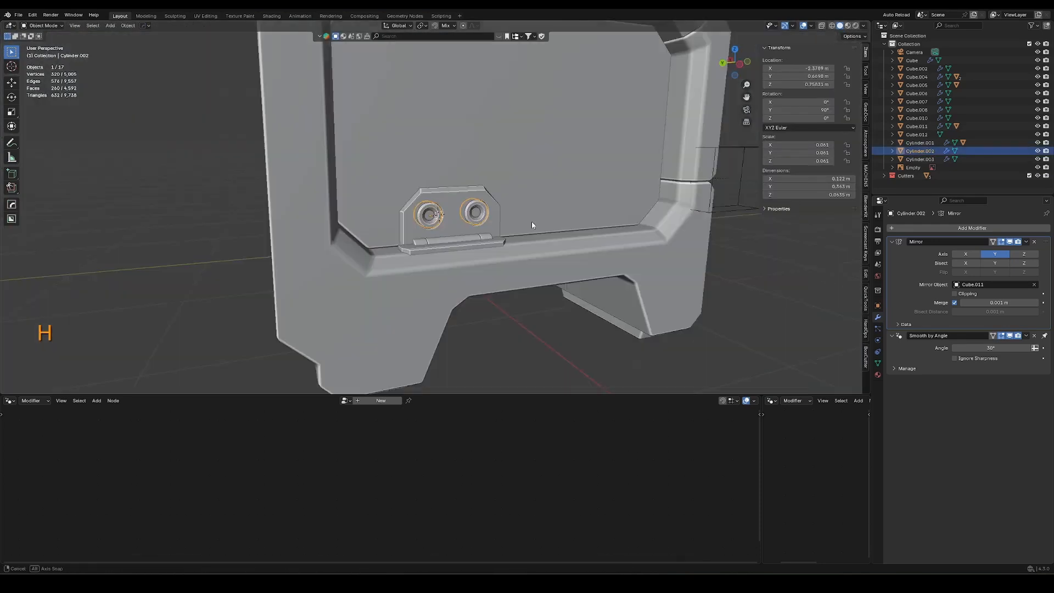
Set the end panel's origin to its geometry and mirror the panel across X about the front panel
{"action": "key", "text": "r"}
{"action": "key", "text": "ctrl+alt+c"}
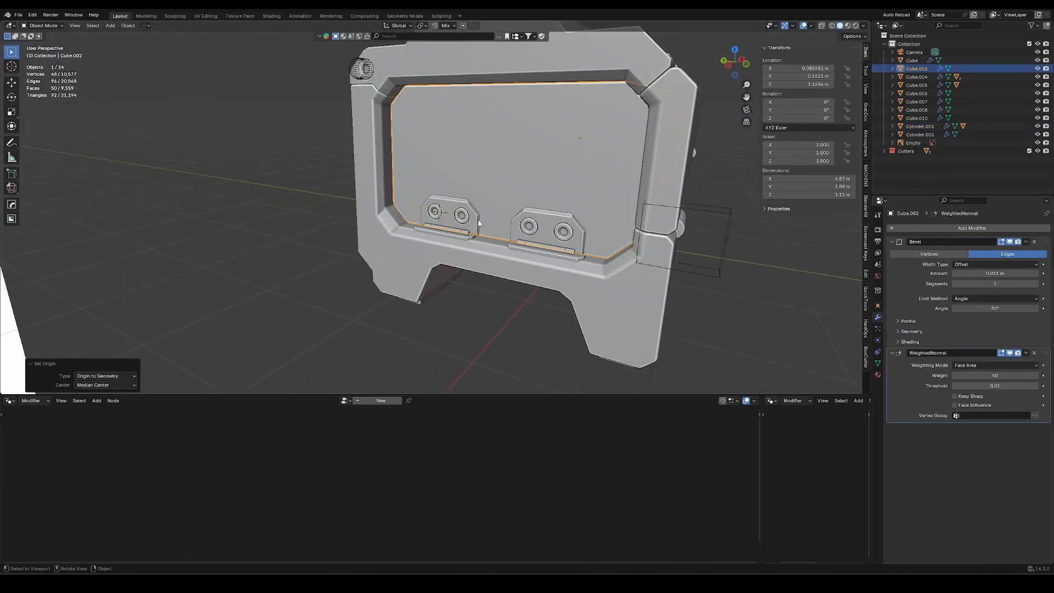
{"action": "middle_click_drag", "start_coordinate": [478, 223], "coordinate": [363, 241]}
{"action": "scroll", "coordinate": [495, 307], "scroll_direction": "down", "scroll_amount": 4}
{"action": "middle_click_drag", "start_coordinate": [516, 311], "coordinate": [529, 196]}
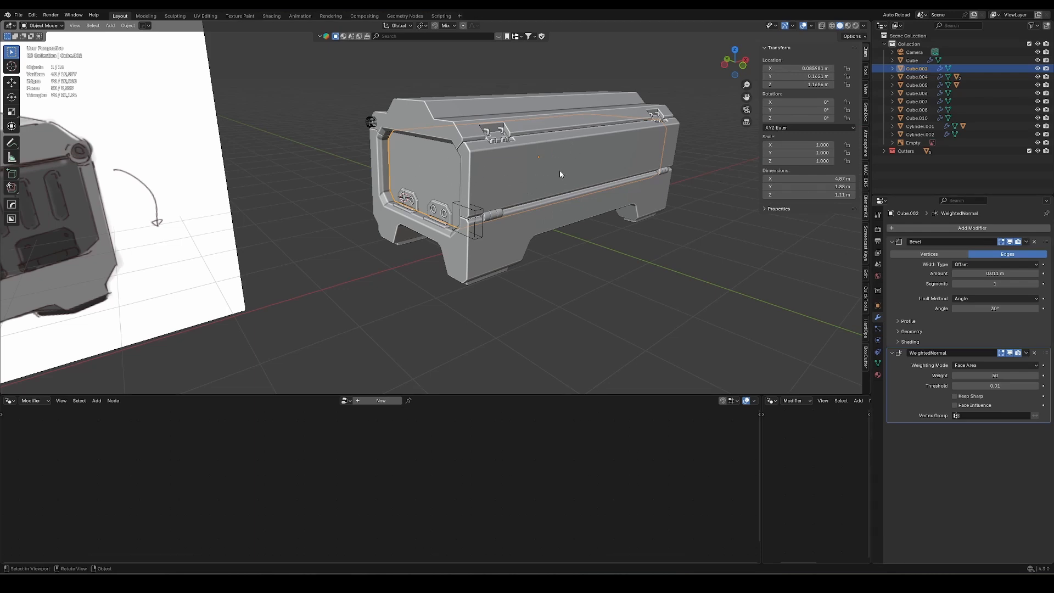
{"action": "left_click", "coordinate": [576, 165], "text": "shift"}
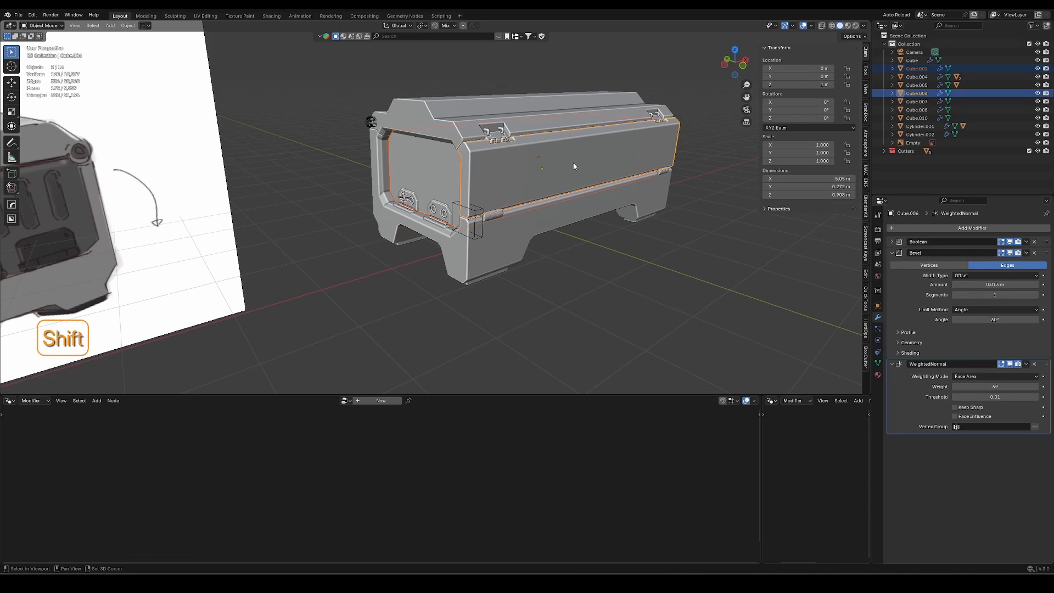
{"action": "middle_click_drag", "start_coordinate": [551, 216], "coordinate": [486, 209]}
{"action": "key", "text": "alt+x"}
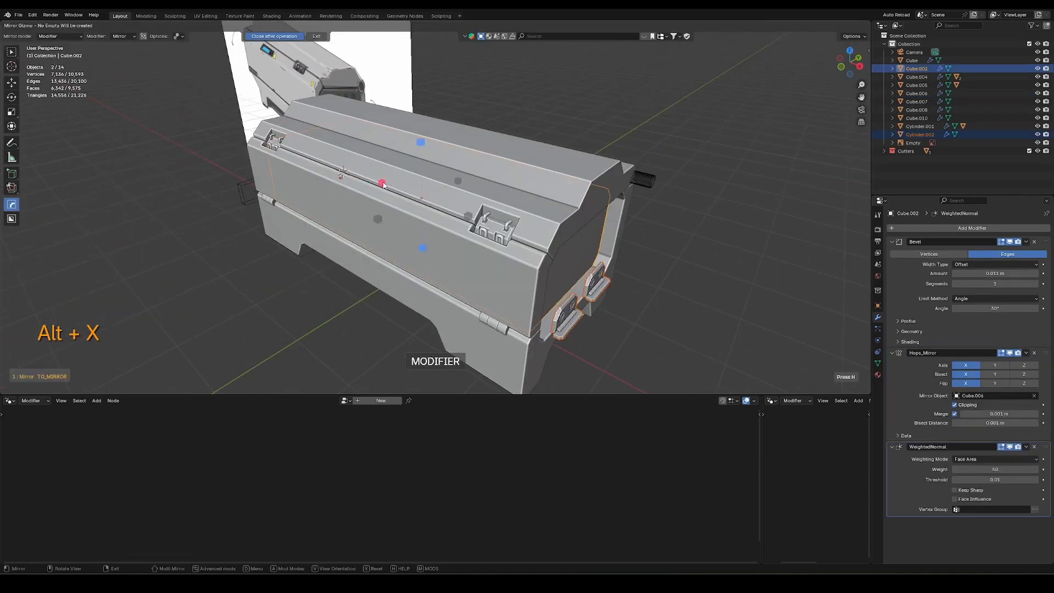
Mirror the pair of round-socket housings across X to the crate's opposite end
{"action": "left_click", "coordinate": [384, 185]}
{"action": "key", "text": "alt+x"}
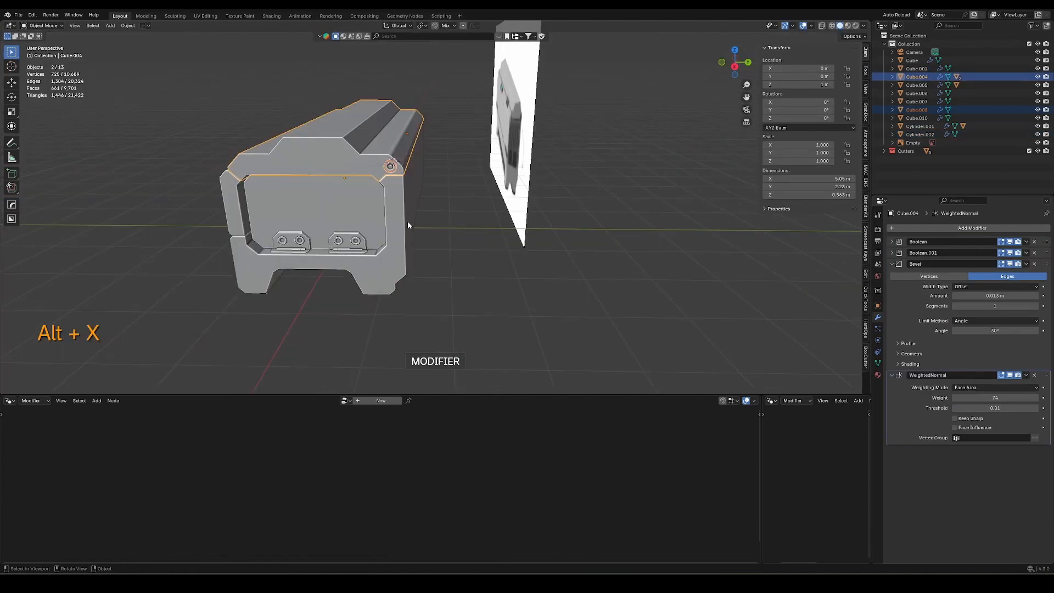
{"action": "middle_click_drag", "start_coordinate": [407, 221], "coordinate": [499, 225]}
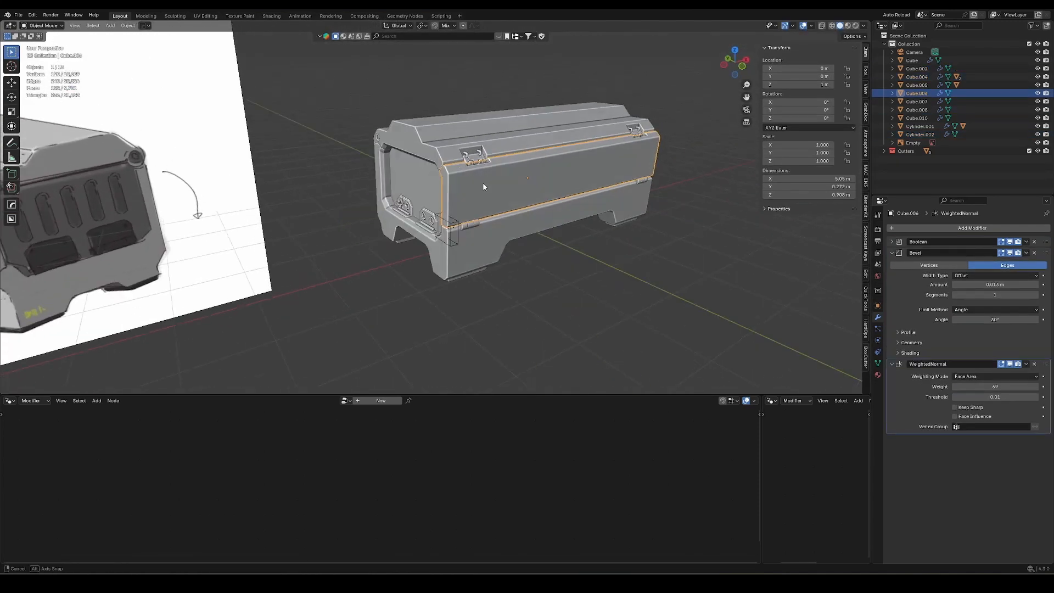
Try to mirror the front panel, lid and crate body together
{"action": "left_click", "coordinate": [481, 149], "text": "shift"}
{"action": "left_click", "coordinate": [503, 246], "text": "shift"}
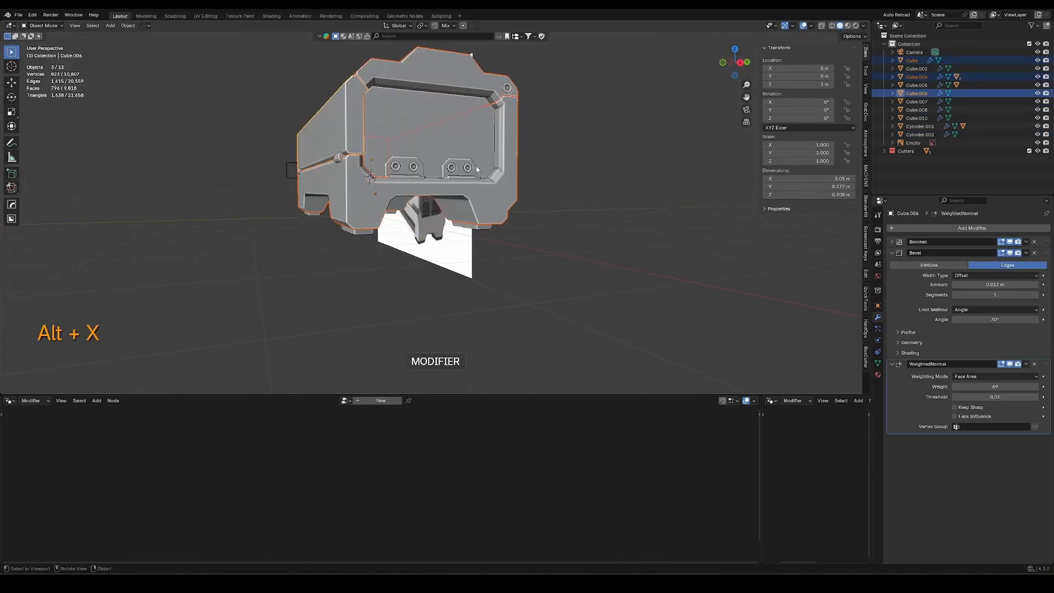
{"action": "key", "text": "alt+x"}
{"action": "middle_click_drag", "start_coordinate": [450, 180], "coordinate": [527, 184]}
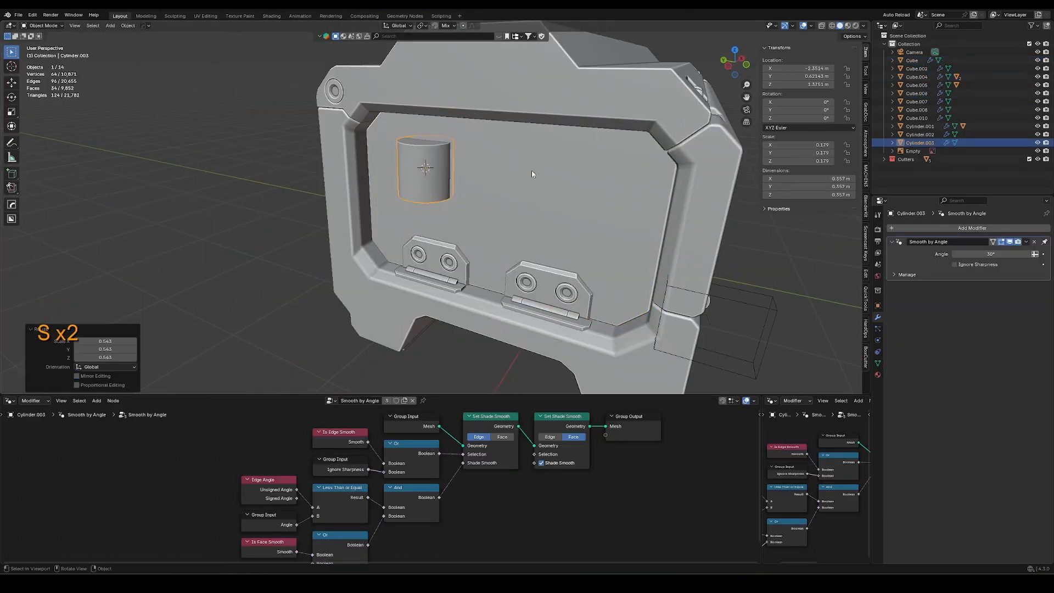
Extrude one half of the new cylinder's vertices to stretch it into an elongated slot shape and isolate it
{"action": "key", "text": "Tab"}
{"action": "key", "text": "alt+z"}
{"action": "key", "text": "1"}
{"action": "key", "text": "e"}
{"action": "key", "text": "alt+z"}
{"action": "key", "text": "slash"}
Dissolve the leftover edges along the elongated cylinder's side to clean up the capsule mesh
{"action": "key", "text": "2"}
{"action": "key", "text": "w"}
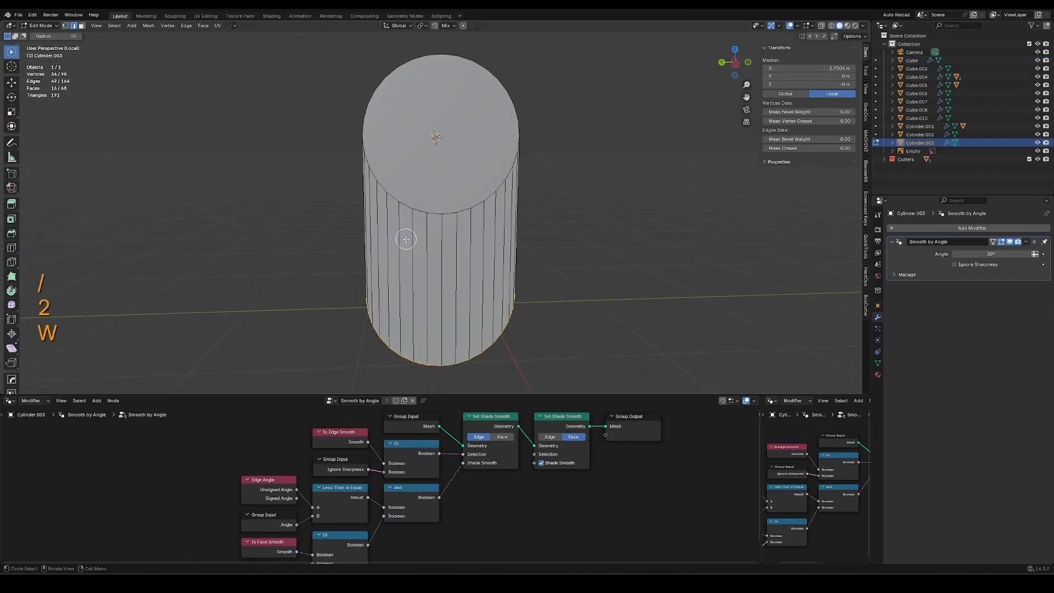
{"action": "mouse_move", "coordinate": [404, 240]}
{"action": "left_mouse_down"}
{"action": "mouse_move", "coordinate": [406, 195]}
{"action": "mouse_move", "coordinate": [367, 160]}
{"action": "left_mouse_up"}
{"action": "key", "text": "ctrl+x"}
{"action": "middle_click_drag", "start_coordinate": [456, 231], "coordinate": [320, 268]}
{"action": "key", "text": "Tab"}
{"action": "key", "text": "Tab"}
{"action": "key", "text": "a"}
{"action": "middle_click_drag", "start_coordinate": [522, 219], "coordinate": [440, 164]}
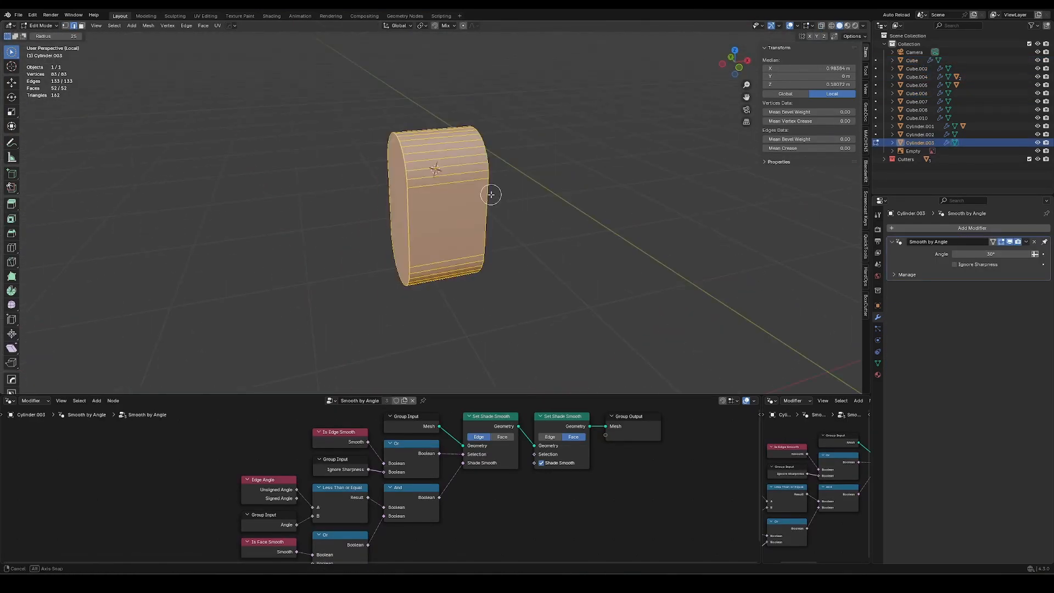
{"action": "key", "text": "Tab"}
Leave isolation, centre the capsule's origin, and scale and move it into place as the first vertical slot on the end panel
{"action": "middle_click_drag", "start_coordinate": [854, 257], "coordinate": [512, 254]}
{"action": "key", "text": "slash"}
{"action": "key", "text": "ctrl+alt+c"}
{"action": "key", "text": "s"}
{"action": "left_click", "coordinate": [456, 174]}
{"action": "middle_click_drag", "start_coordinate": [456, 174], "coordinate": [494, 187]}
{"action": "key", "text": "alt+z"}
{"action": "key", "text": "g"}
{"action": "key", "text": "g"}
{"action": "key", "text": "g"}
{"action": "key", "text": "z"}
Add an Array modifier to the slot cutter with a count of 5 and a constant Y offset of 3.557 m
{"action": "left_click", "coordinate": [925, 227]}
{"action": "type", "text": "array"}
{"action": "key", "text": "Return"}
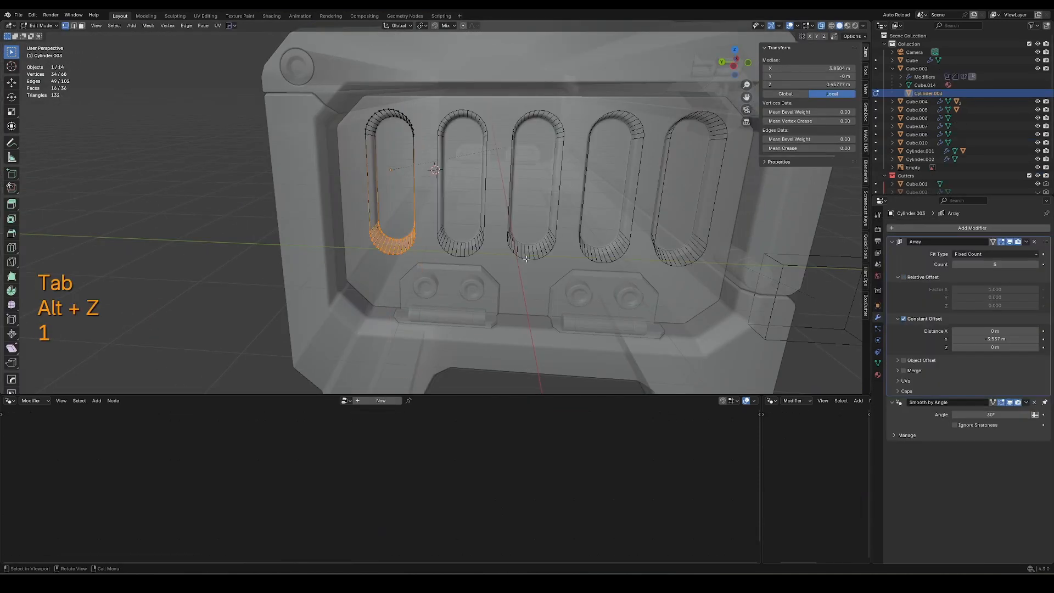
Move the slots' lower rounded ends along Z above the socket housings
{"action": "key", "text": "alt+z"}
{"action": "key", "text": "g"}
{"action": "key", "text": "z"}
{"action": "key", "text": "Tab"}
Mirror the row of slot cutters across X about the end panel to the crate's other end
{"action": "middle_click_drag", "start_coordinate": [518, 253], "coordinate": [536, 274]}
{"action": "left_click", "coordinate": [545, 246], "text": "shift"}
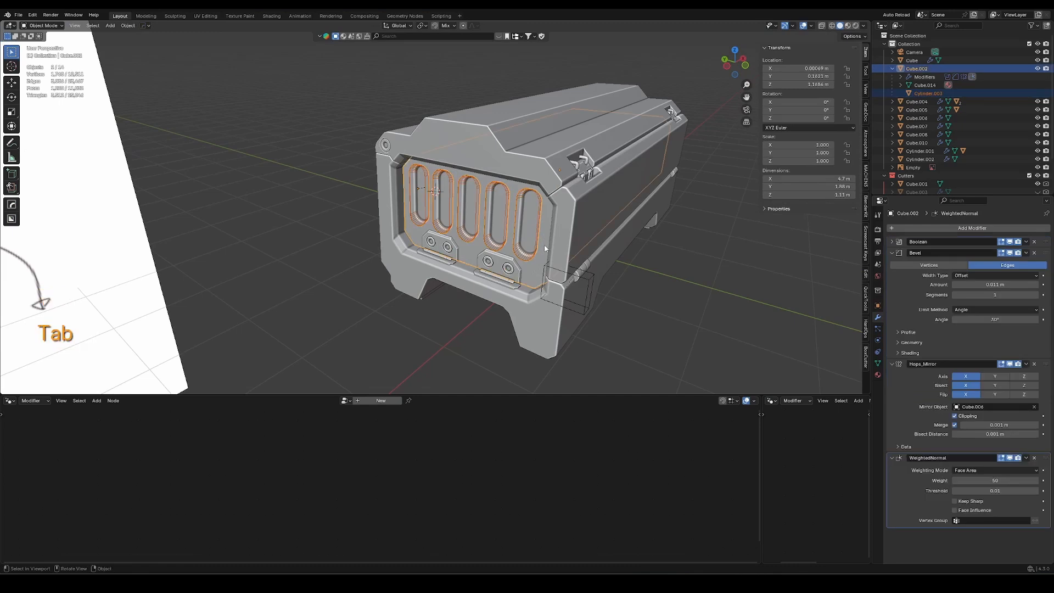
{"action": "key", "text": "alt+x"}
{"action": "left_click", "coordinate": [604, 176]}
{"action": "middle_click_drag", "start_coordinate": [681, 187], "coordinate": [511, 197]}
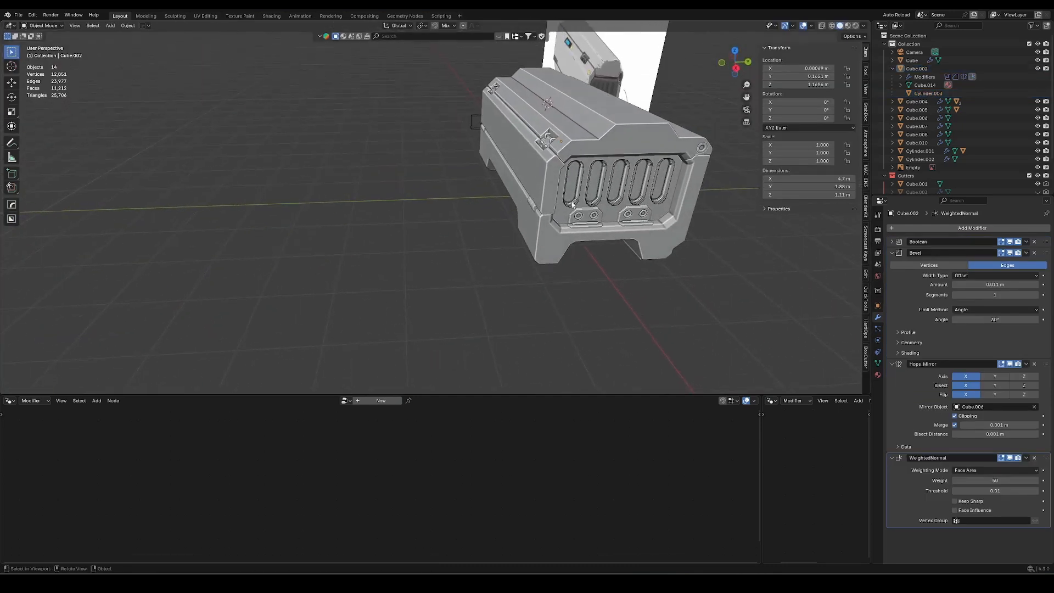
Collapse the end panel's modifiers and inspect the whole crate from several sides with the overlays hidden
{"action": "left_click", "coordinate": [892, 253], "text": "ctrl"}
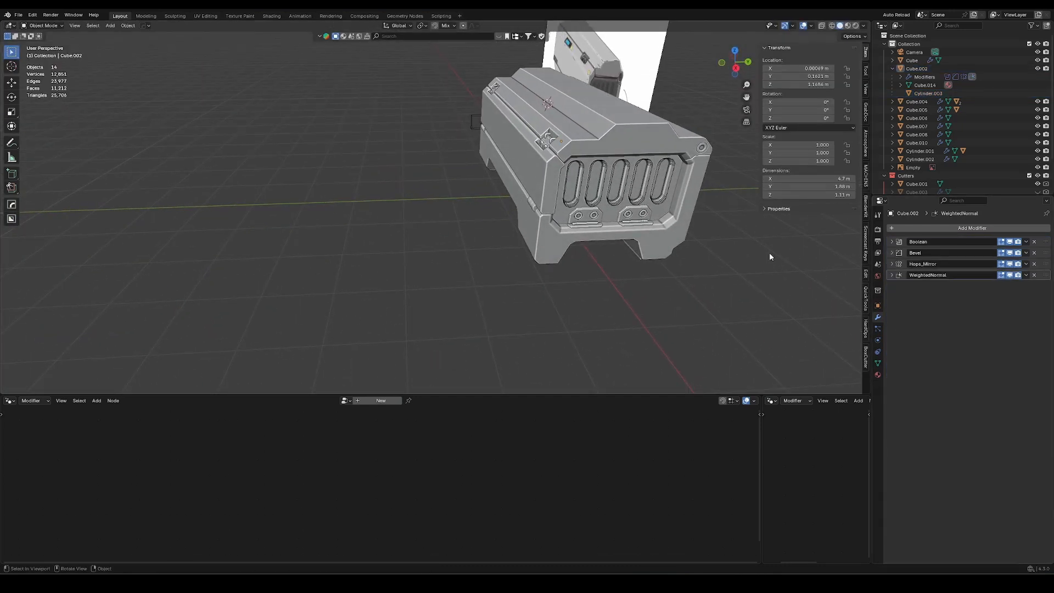
{"action": "key", "text": "shift+alt+z"}
{"action": "middle_click_drag", "start_coordinate": [506, 227], "coordinate": [478, 231]}
{"action": "middle_click_drag", "start_coordinate": [478, 231], "coordinate": [560, 181]}
{"action": "middle_click_drag", "start_coordinate": [273, 243], "coordinate": [517, 223], "text": "shift"}
{"action": "middle_click_drag", "start_coordinate": [516, 223], "coordinate": [485, 229]}
{"action": "key", "text": "shift+alt+z"}
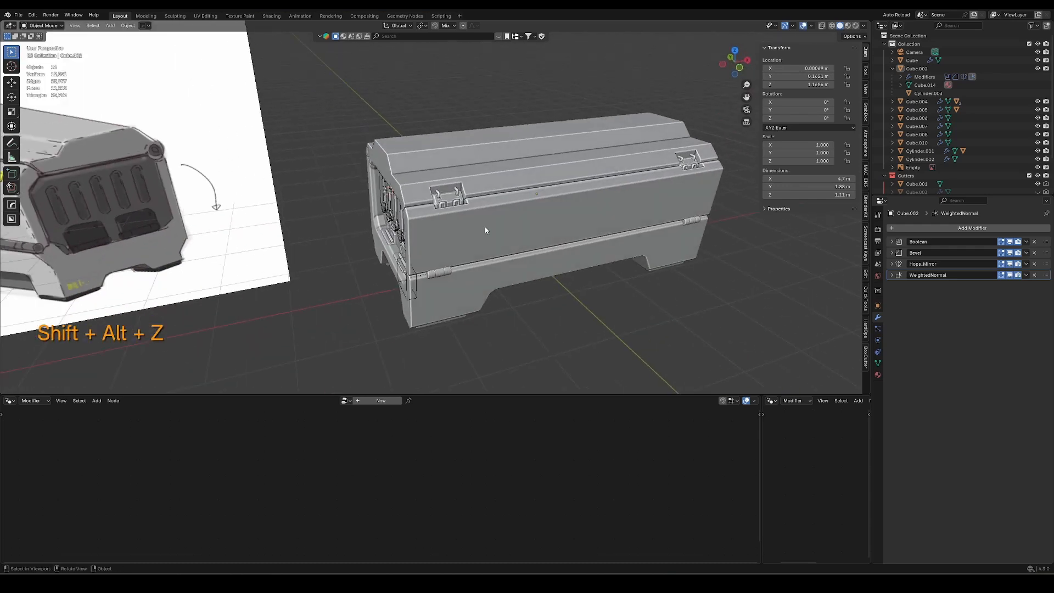
Slide the latch recess cutter's lower face with clamping off to extend the recess down the front panel, and hide the cutter
{"action": "middle_click_drag", "start_coordinate": [379, 226], "coordinate": [532, 253], "text": "shift"}
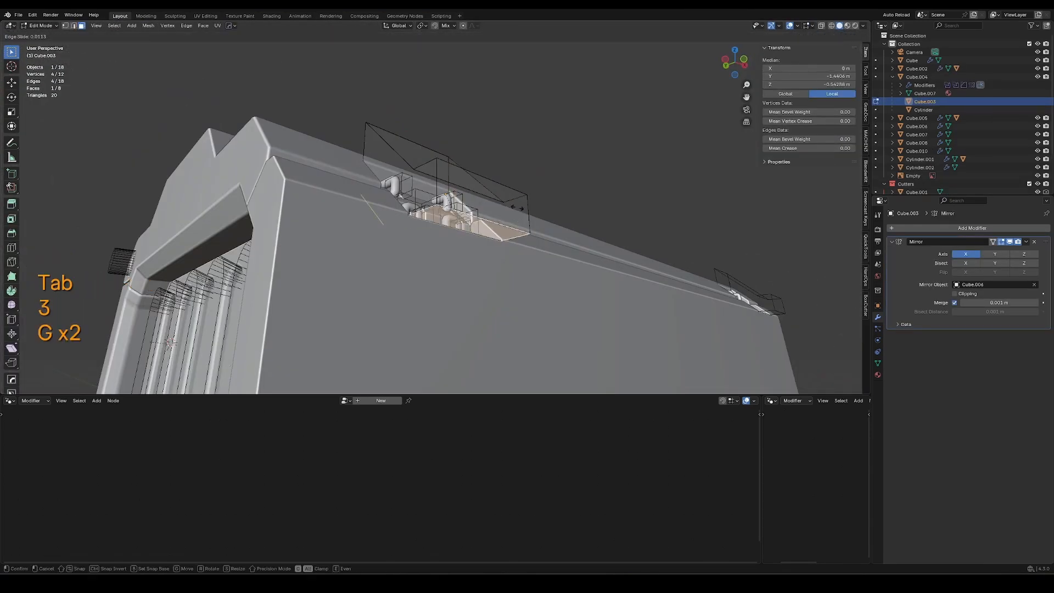
{"action": "middle_click_drag", "start_coordinate": [549, 236], "coordinate": [567, 265]}
{"action": "key", "text": "c"}
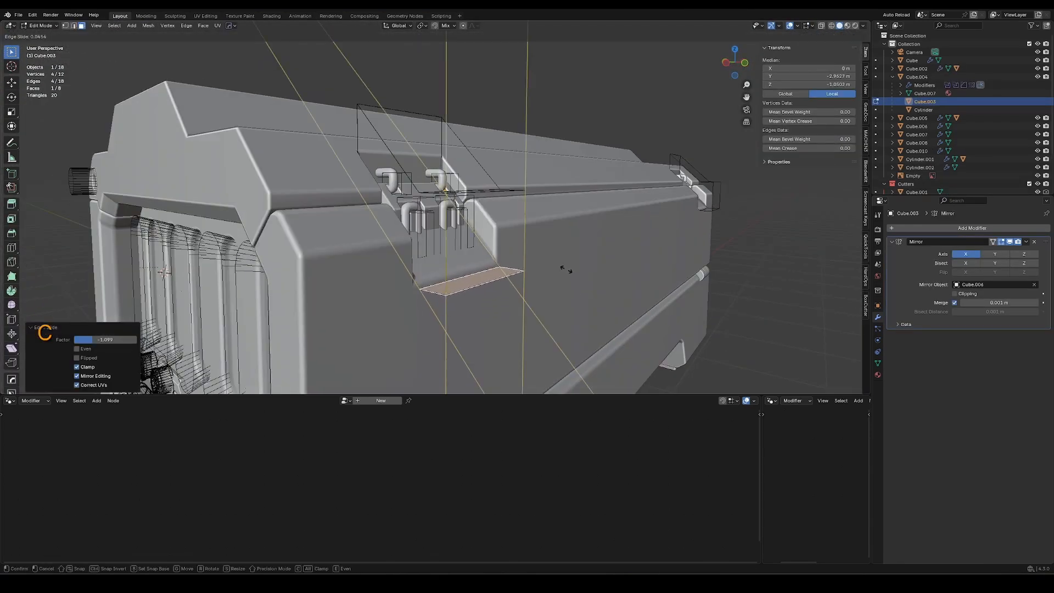
{"action": "left_click", "coordinate": [565, 265]}
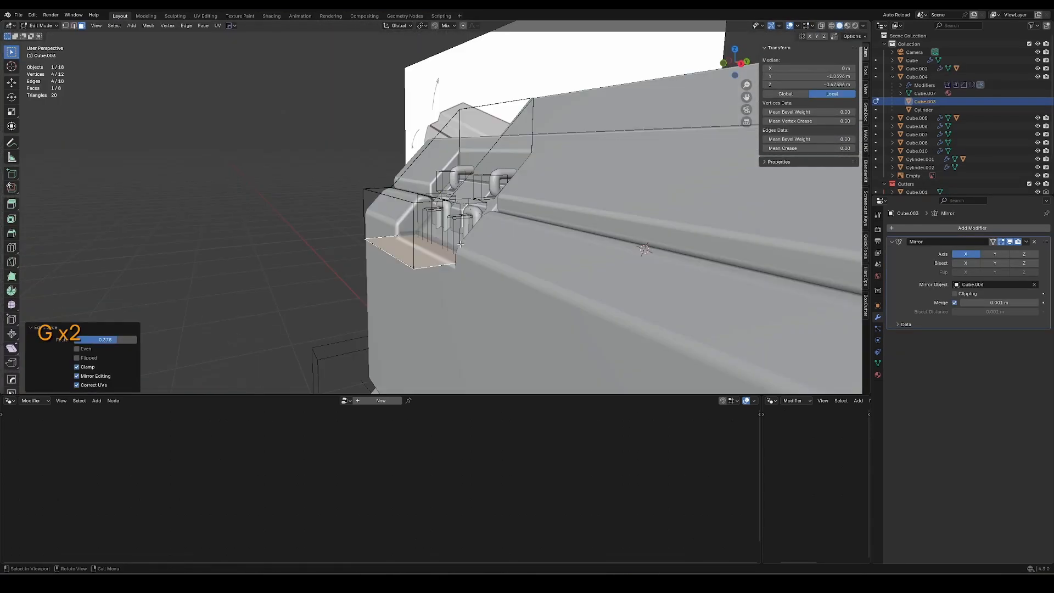
{"action": "middle_click_drag", "start_coordinate": [450, 258], "coordinate": [372, 245]}
{"action": "key", "text": "Tab"}
{"action": "key", "text": "h"}
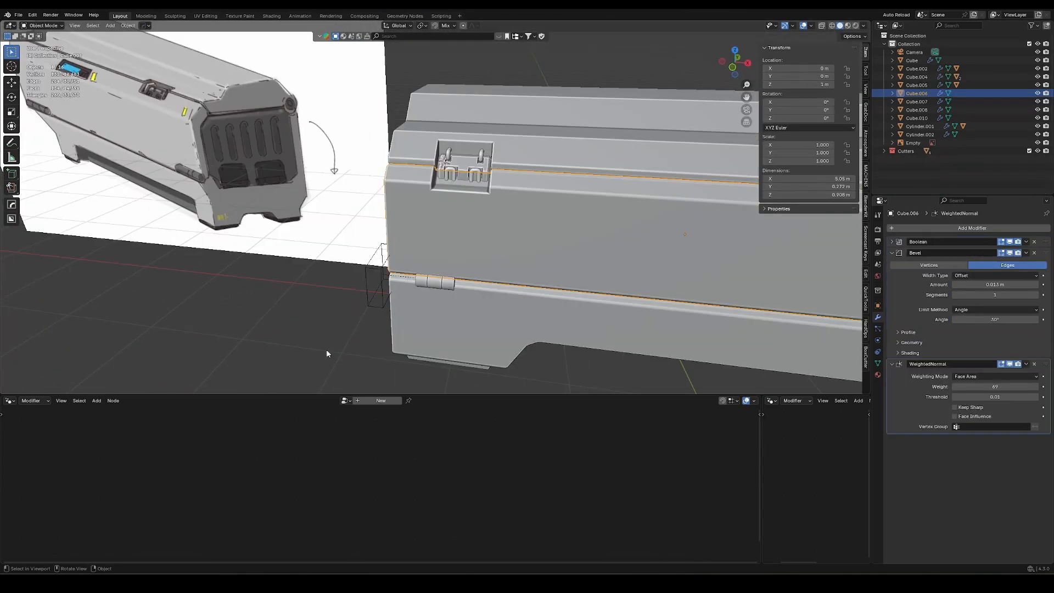
Switch the viewport to Material Preview shading and hide the Cutters collection
{"action": "key", "text": "z"}
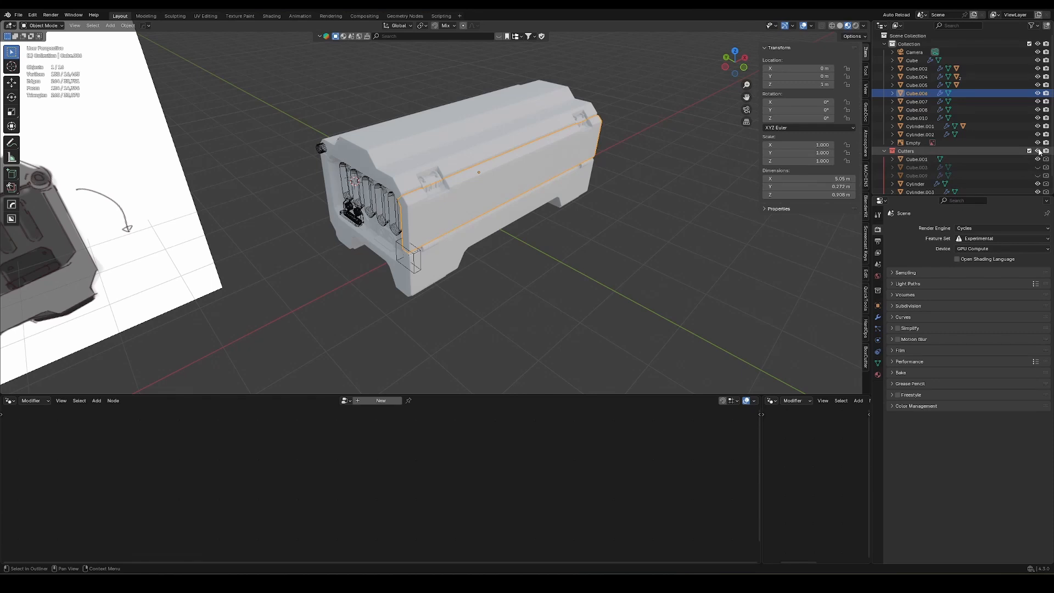
{"action": "left_click", "coordinate": [1038, 151]}
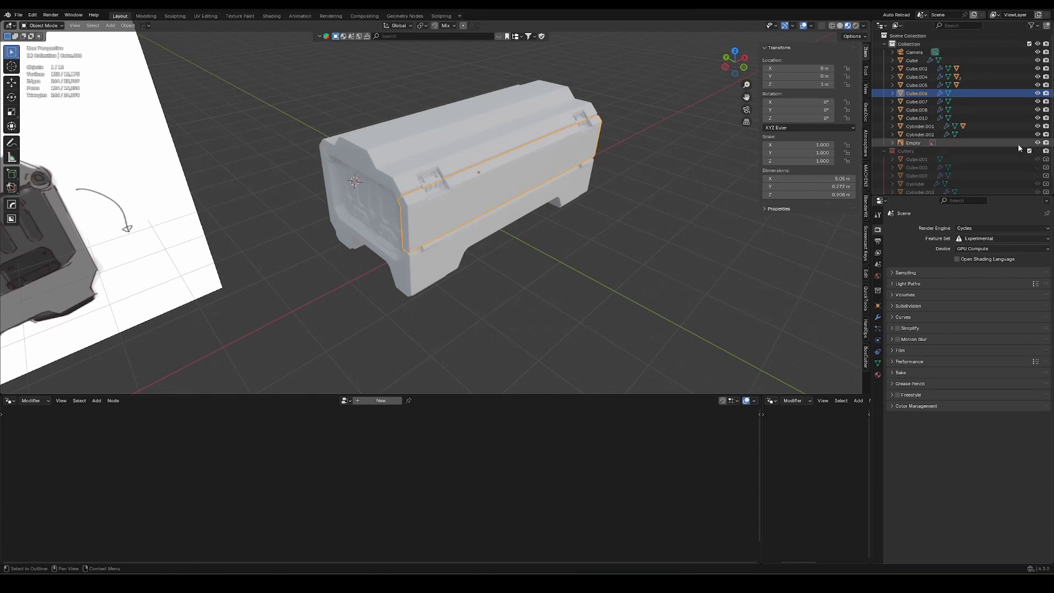
{"action": "middle_click_drag", "start_coordinate": [496, 236], "coordinate": [487, 214]}
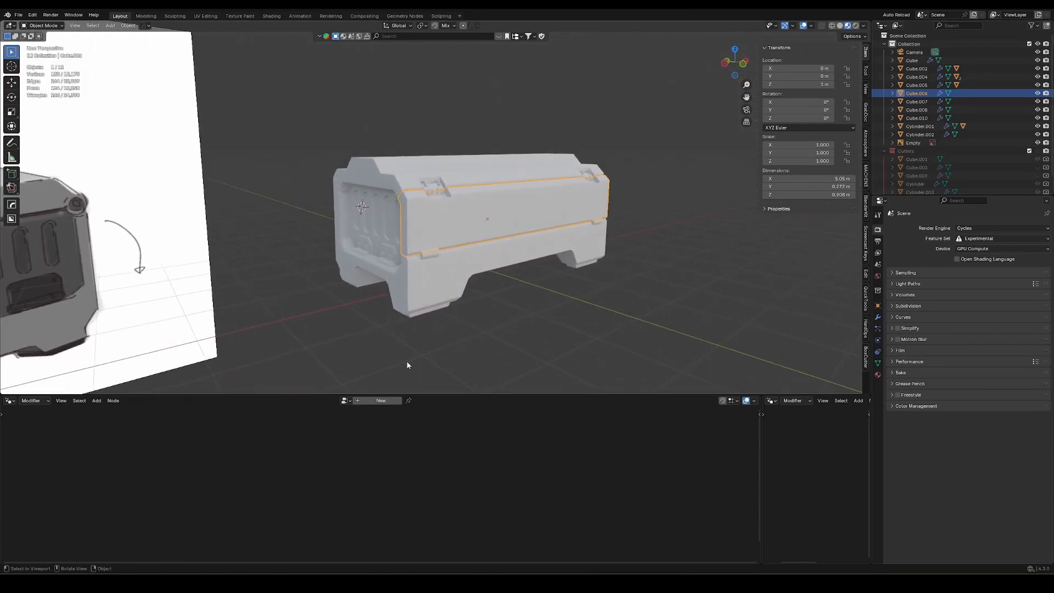
Switch the lower node editor to the Shader Editor and rename the front panel's material "wh"
{"action": "left_click", "coordinate": [10, 401]}
{"action": "left_click", "coordinate": [39, 469]}
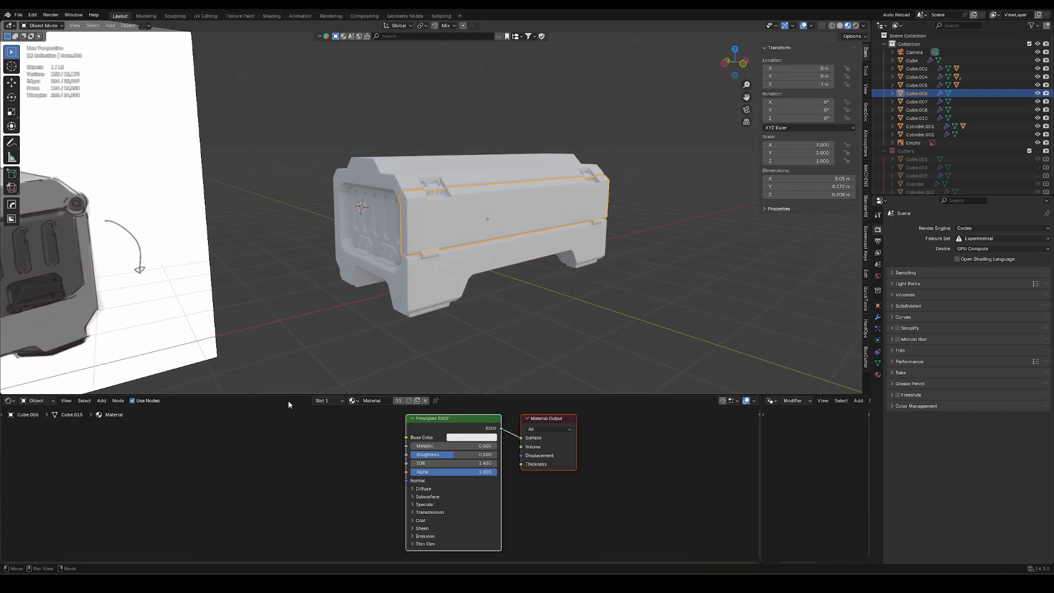
{"action": "double_click", "coordinate": [372, 400]}
{"action": "type", "text": "wh"}
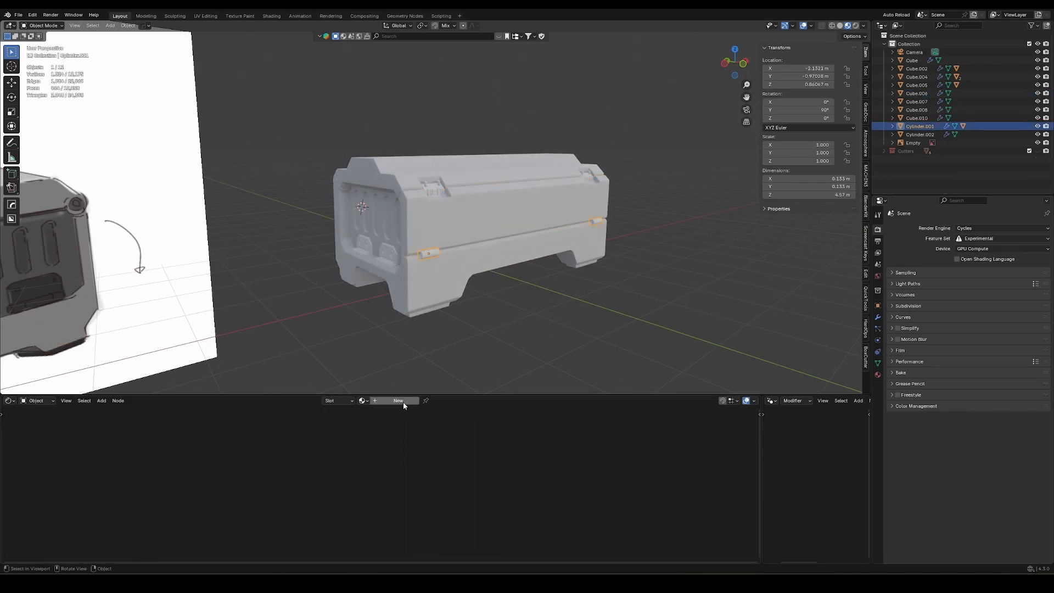
Create a material named "accent" for the front hinges and darken its base colour to grey 4A4A4A
{"action": "left_click", "coordinate": [403, 402]}
{"action": "type", "text": "accent"}
{"action": "key", "text": "Return"}
{"action": "left_click", "coordinate": [478, 439]}
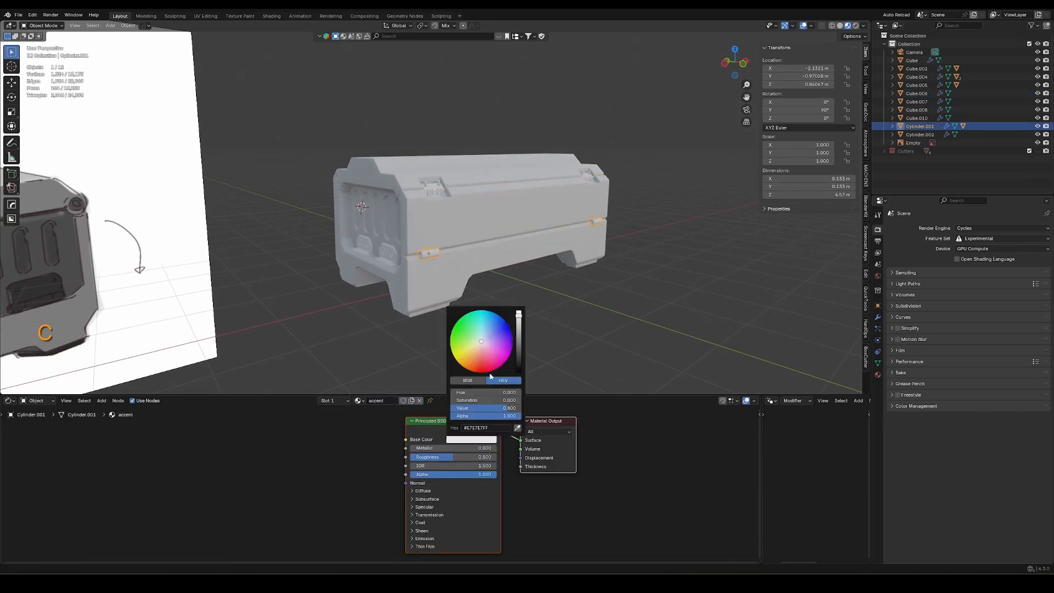
{"action": "left_click_drag", "start_coordinate": [520, 317], "coordinate": [519, 357]}
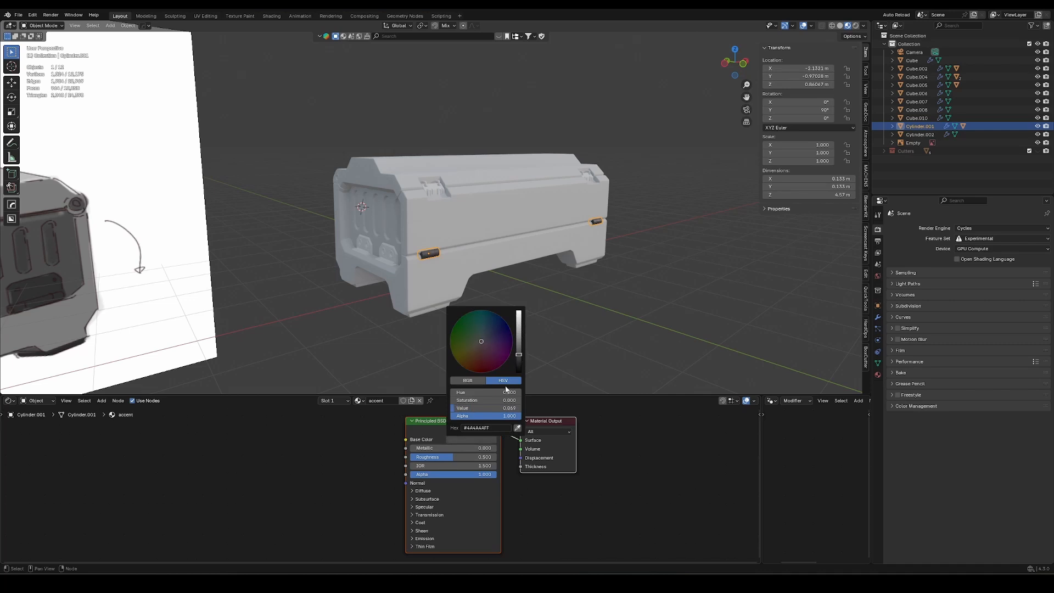
Set the accent material's metallic to 1.000 and roughness to 0.750, and adjust its base colour
{"action": "left_click_drag", "start_coordinate": [465, 458], "coordinate": [475, 462]}
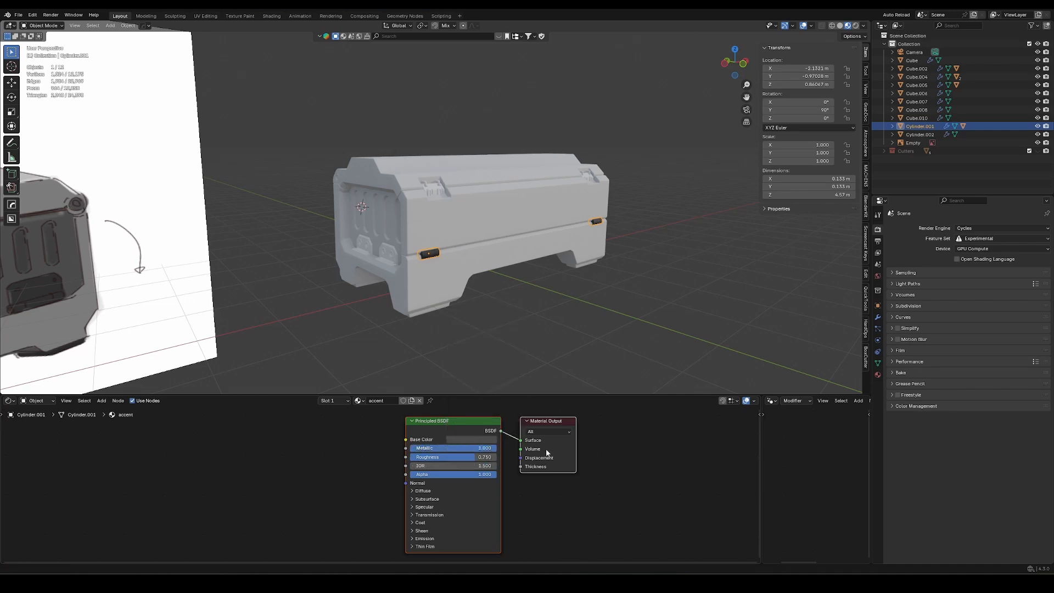
{"action": "left_click", "coordinate": [472, 439]}
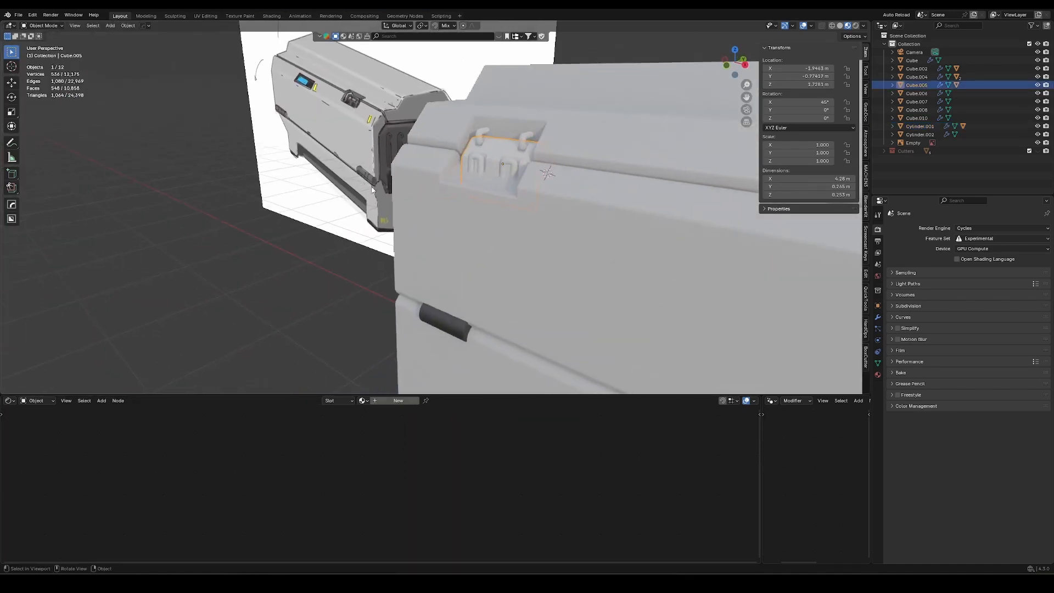
Link the accent material from the front hinge to the latch body and set its roughness to 0.382
{"action": "middle_click_drag", "start_coordinate": [406, 191], "coordinate": [469, 312]}
{"action": "left_click", "coordinate": [456, 321], "text": "shift"}
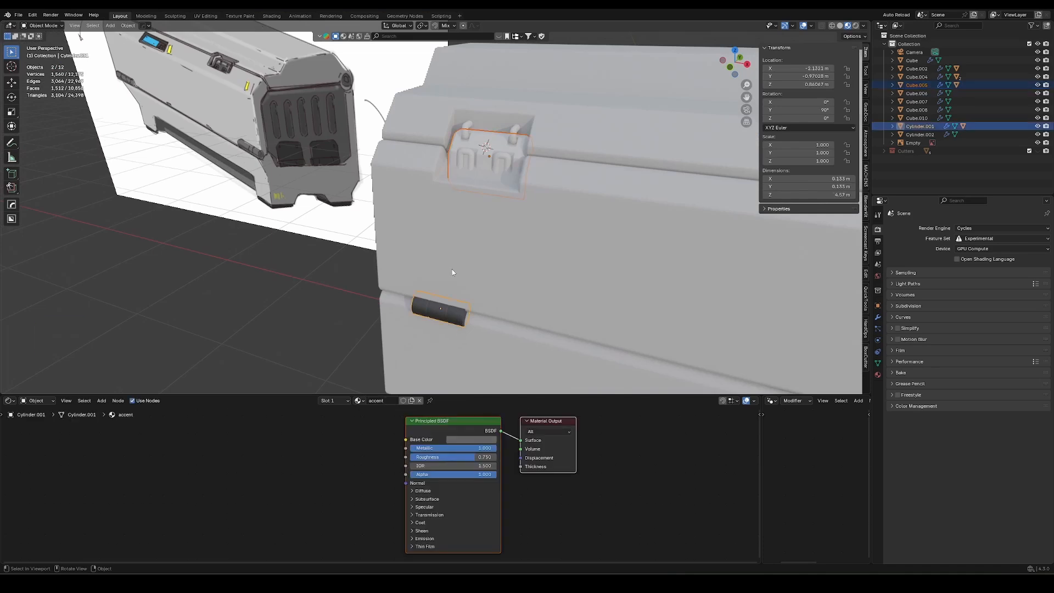
{"action": "key", "text": "ctrl+l"}
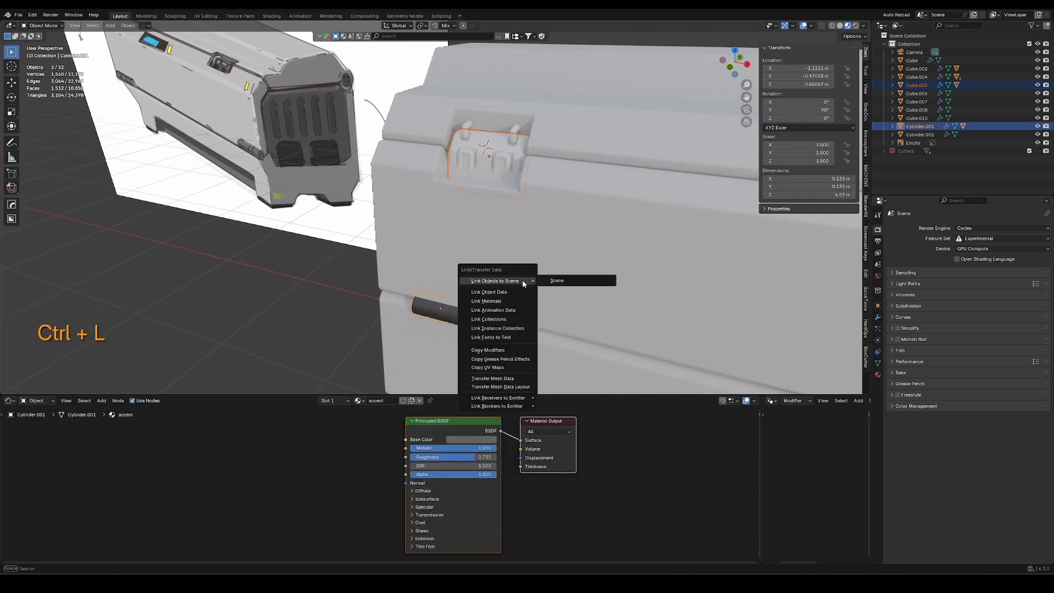
{"action": "left_click", "coordinate": [522, 281]}
{"action": "middle_click_drag", "start_coordinate": [439, 255], "coordinate": [544, 280]}
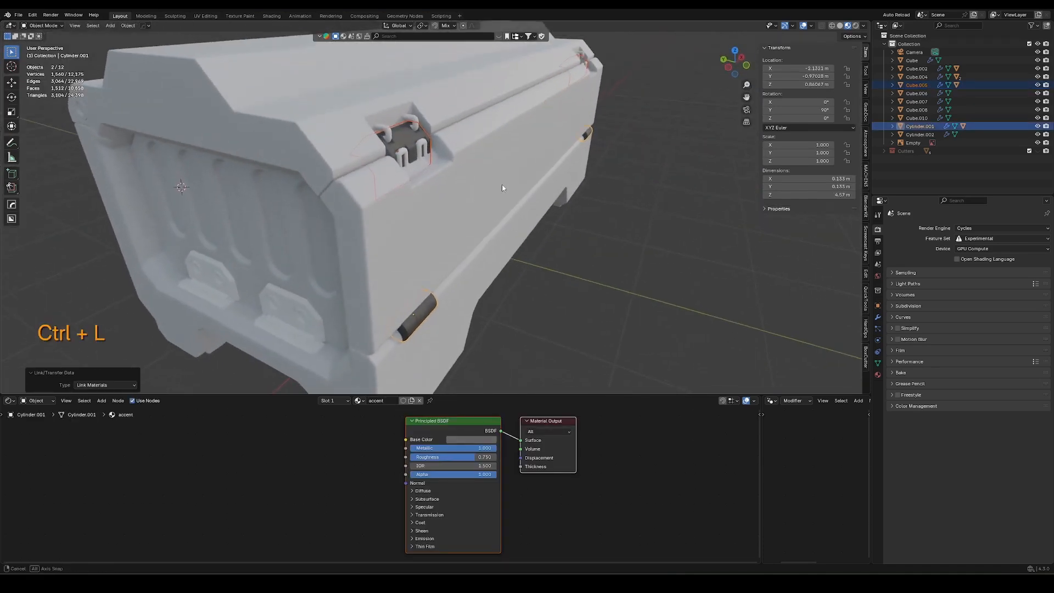
{"action": "scroll", "coordinate": [467, 264], "scroll_direction": "up", "scroll_amount": 2}
{"action": "left_click_drag", "start_coordinate": [476, 456], "coordinate": [443, 457]}
Set the weight of the latch body's Weighted Normal modifier to 71
{"action": "scroll", "coordinate": [447, 270], "scroll_direction": "down", "scroll_amount": 3}
{"action": "middle_click_drag", "start_coordinate": [494, 308], "coordinate": [451, 209]}
{"action": "middle_click_drag", "start_coordinate": [452, 209], "coordinate": [426, 135]}
{"action": "left_click", "coordinate": [417, 132]}
{"action": "left_click", "coordinate": [878, 316]}
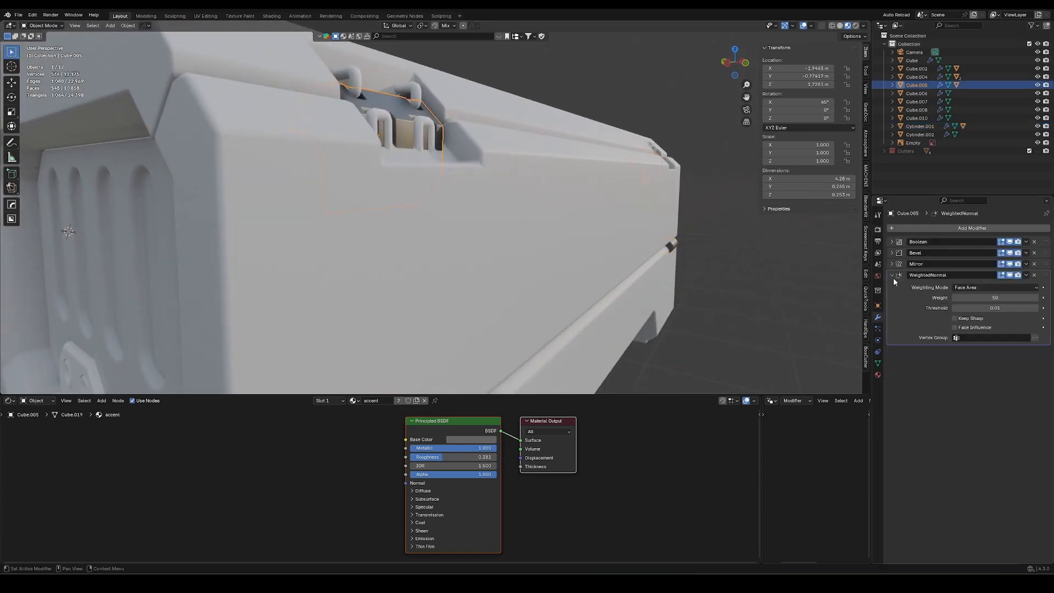
{"action": "left_click_drag", "start_coordinate": [993, 297], "coordinate": [1008, 297]}
{"action": "middle_click_drag", "start_coordinate": [483, 118], "coordinate": [549, 226]}
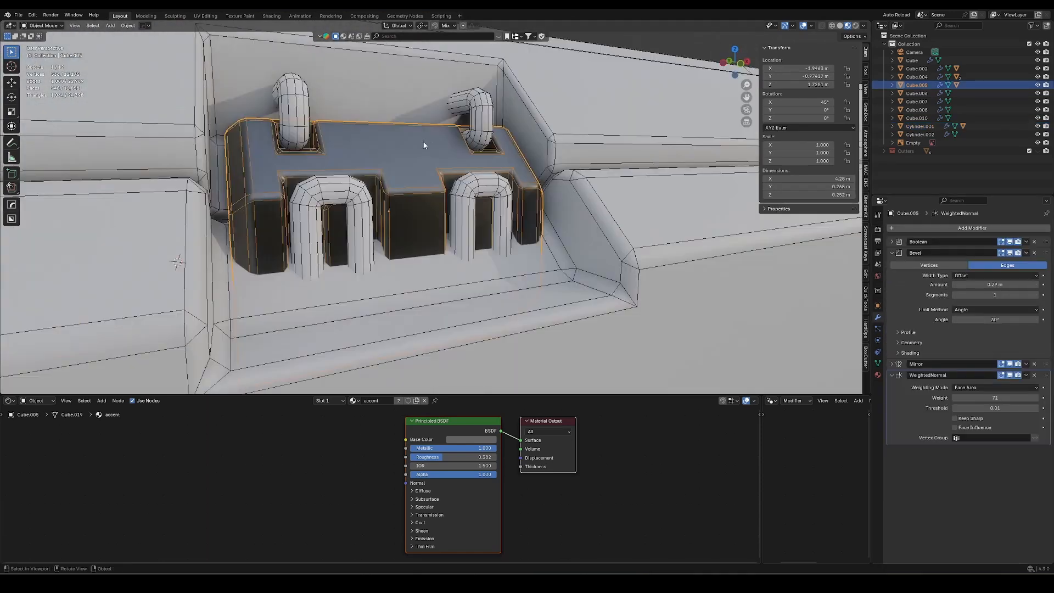
Isolate the latch body in local view for edge editing and display it in Solid shading
{"action": "key", "text": "Tab"}
{"action": "middle_click_drag", "start_coordinate": [423, 145], "coordinate": [461, 165]}
{"action": "key", "text": "2"}
{"action": "left_click", "coordinate": [424, 160], "text": "alt"}
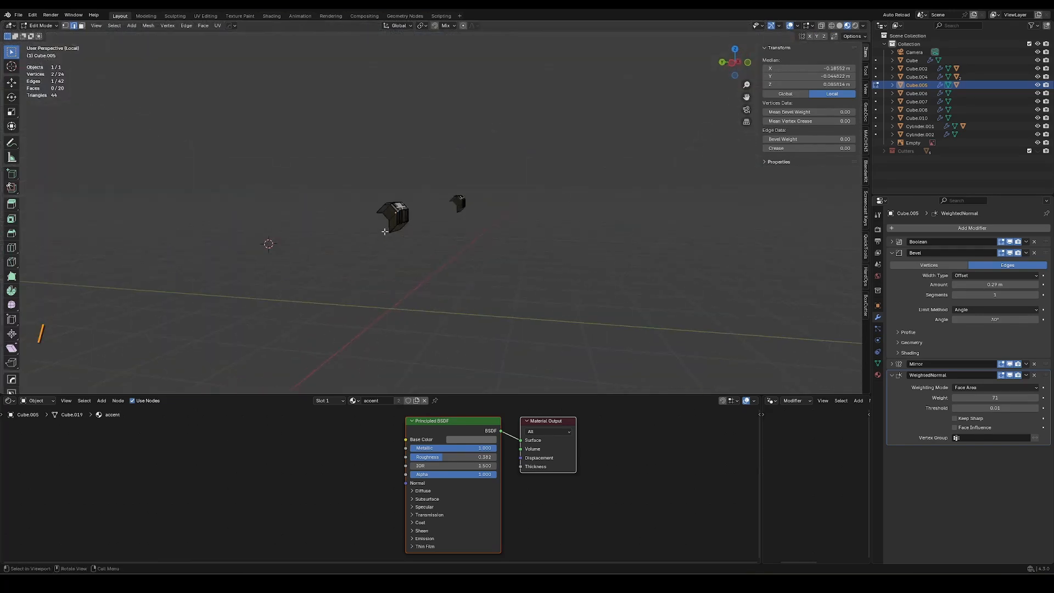
{"action": "key", "text": "slash"}
{"action": "key", "text": "z"}
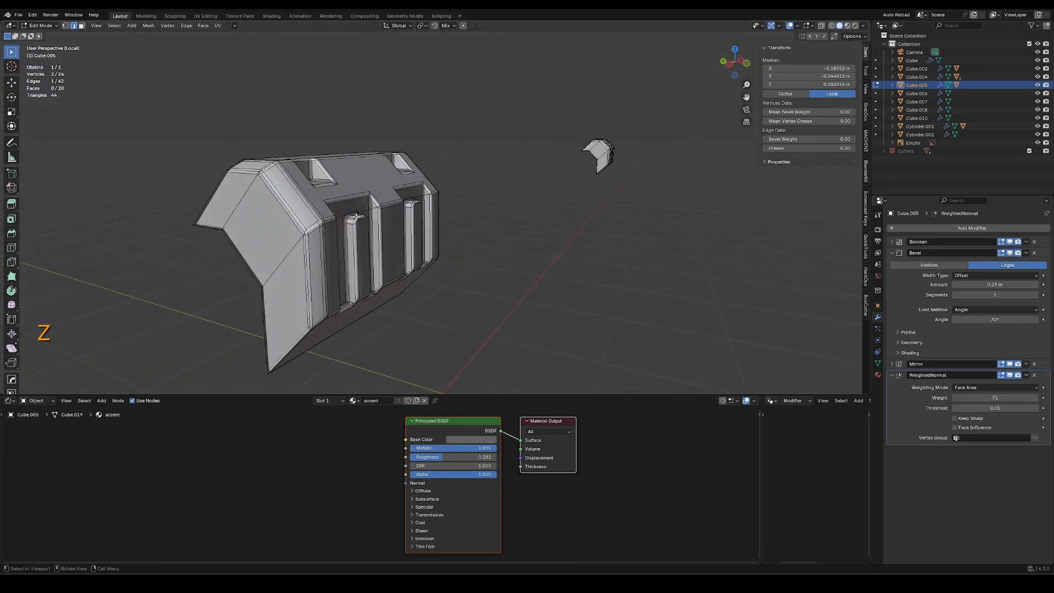
Try to bevel the latch body's front edge loop by about 0.0128 m with 4 segments
{"action": "left_click", "coordinate": [308, 249], "text": "alt"}
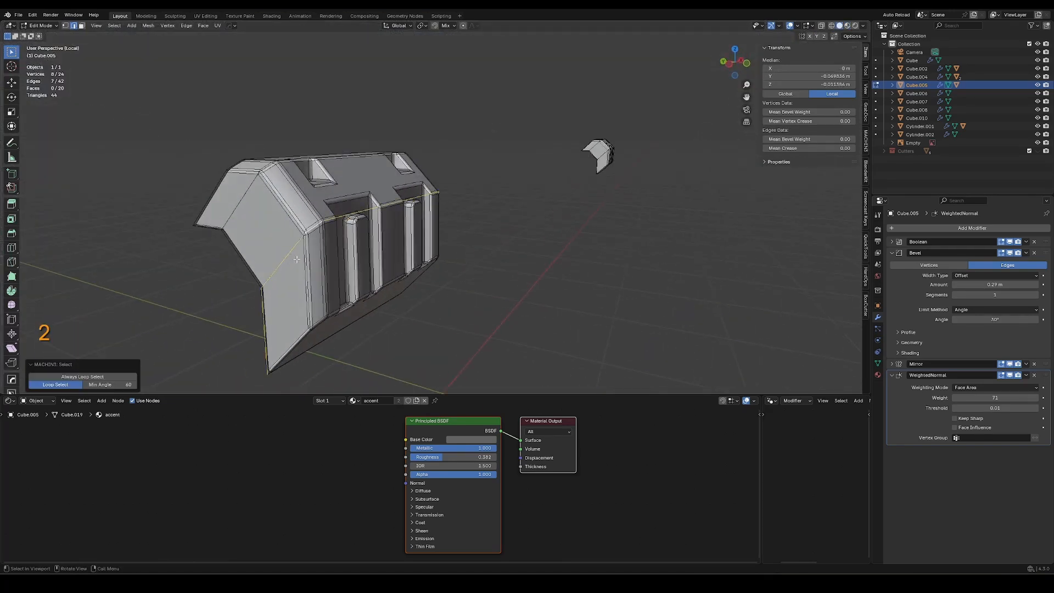
{"action": "middle_click_drag", "start_coordinate": [296, 259], "coordinate": [346, 257]}
{"action": "left_click", "coordinate": [415, 217], "text": "alt+shift"}
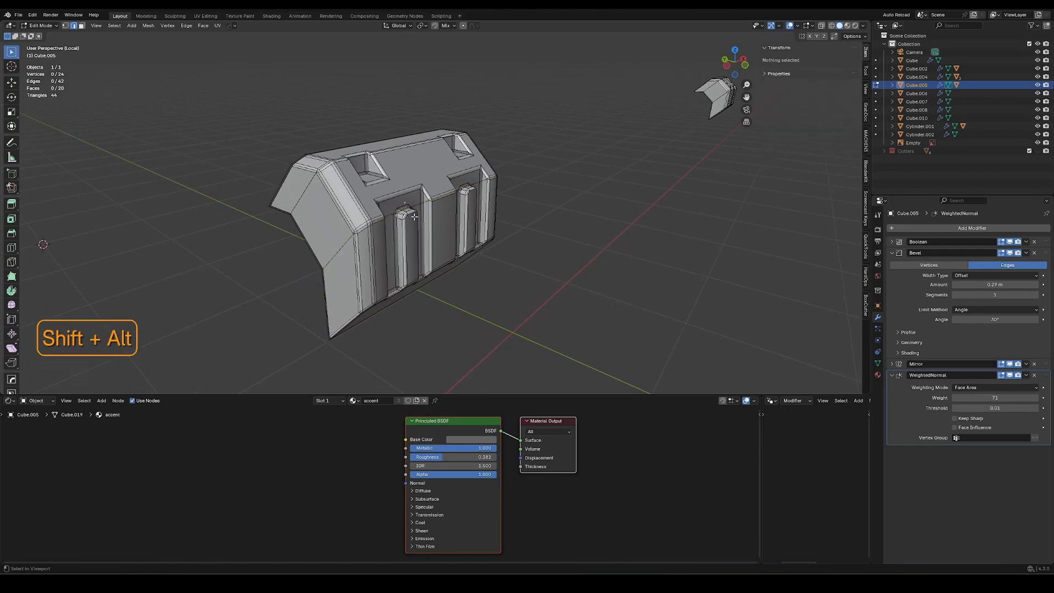
{"action": "left_click", "coordinate": [417, 204], "text": "alt"}
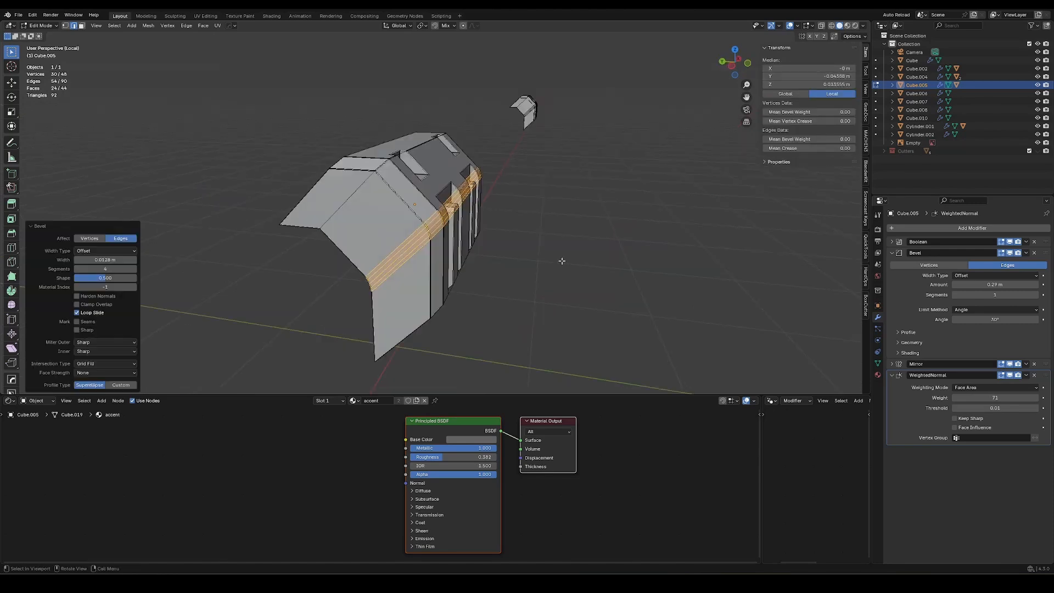
{"action": "middle_click_drag", "start_coordinate": [562, 261], "coordinate": [475, 267]}
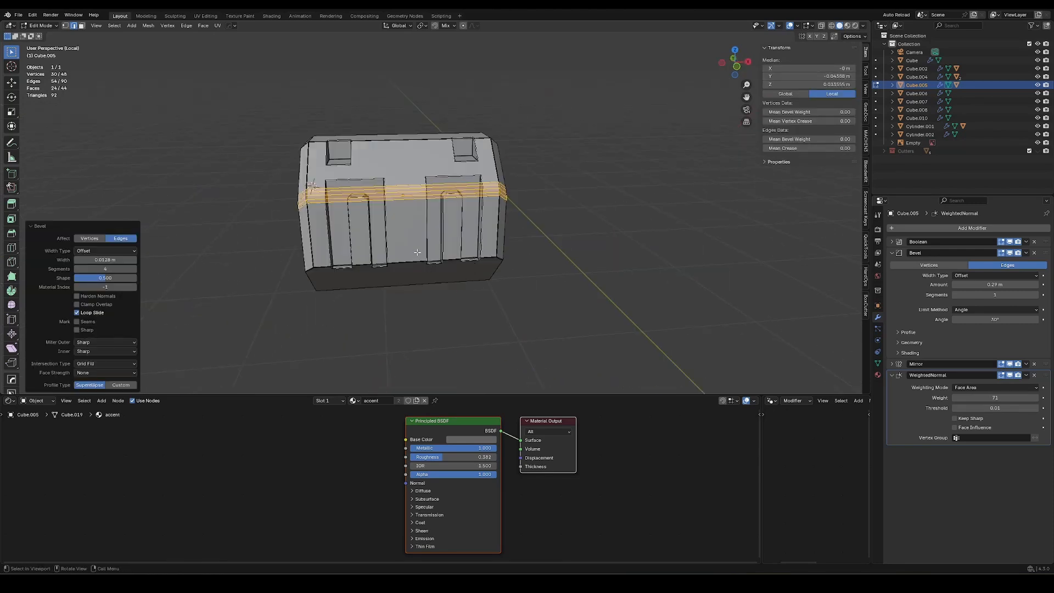
{"action": "middle_click_drag", "start_coordinate": [417, 252], "coordinate": [562, 230]}
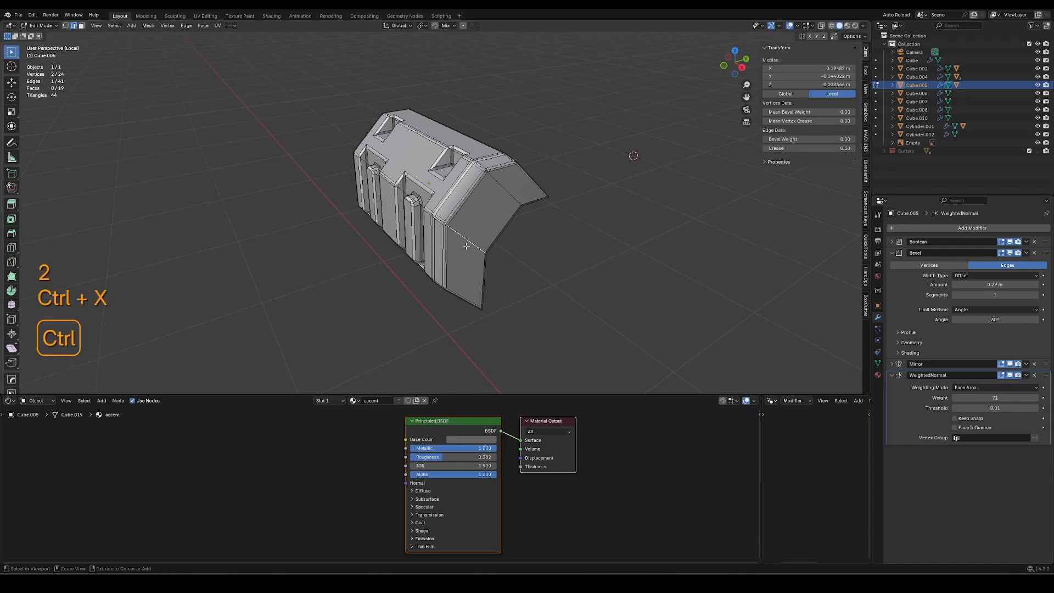
Dissolve the surplus edges crossing the end faces of the latch body
{"action": "key", "text": "ctrl+x"}
{"action": "key", "text": "ctrl+x"}
{"action": "middle_click_drag", "start_coordinate": [501, 186], "coordinate": [493, 204]}
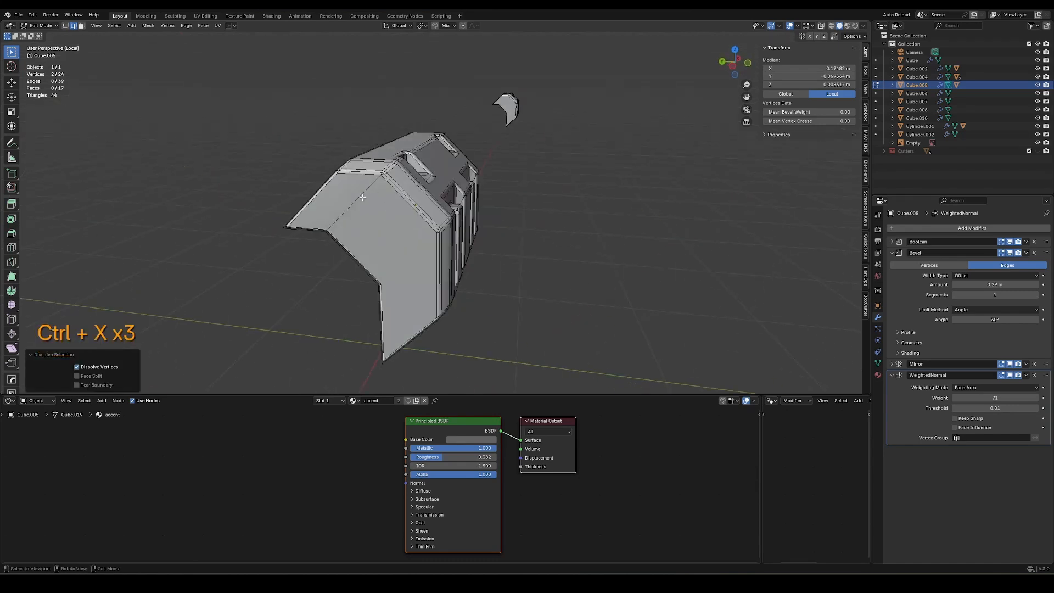
{"action": "key", "text": "ctrl+x"}
{"action": "middle_click_drag", "start_coordinate": [362, 197], "coordinate": [417, 206]}
Try 4-segment bevels on the latch body's front edge and inner back edge, and undo both
{"action": "key", "text": "2"}
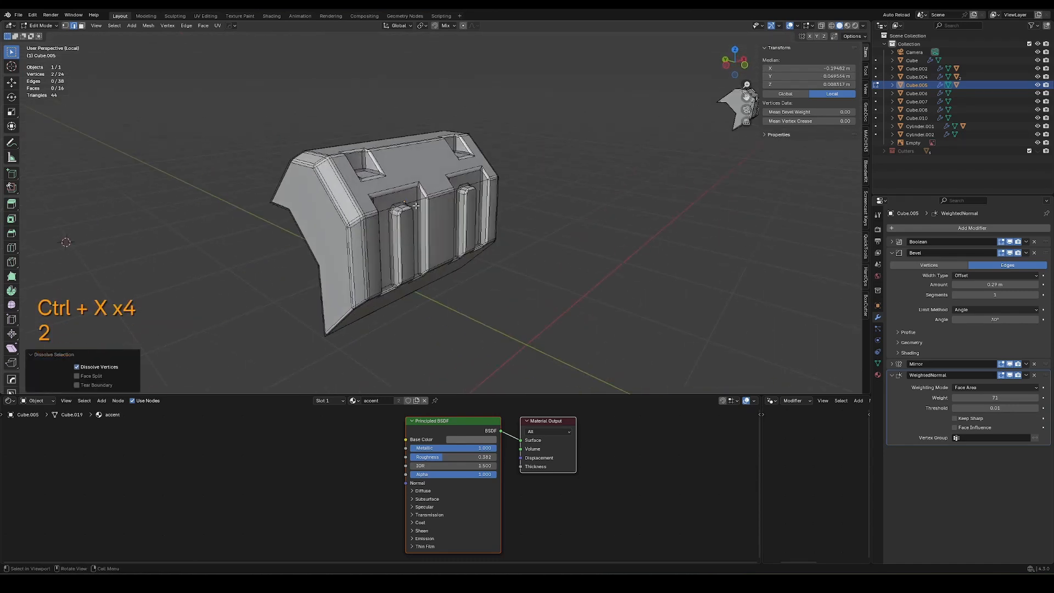
{"action": "left_click", "coordinate": [416, 205], "text": "alt+shift"}
{"action": "key", "text": "ctrl+b"}
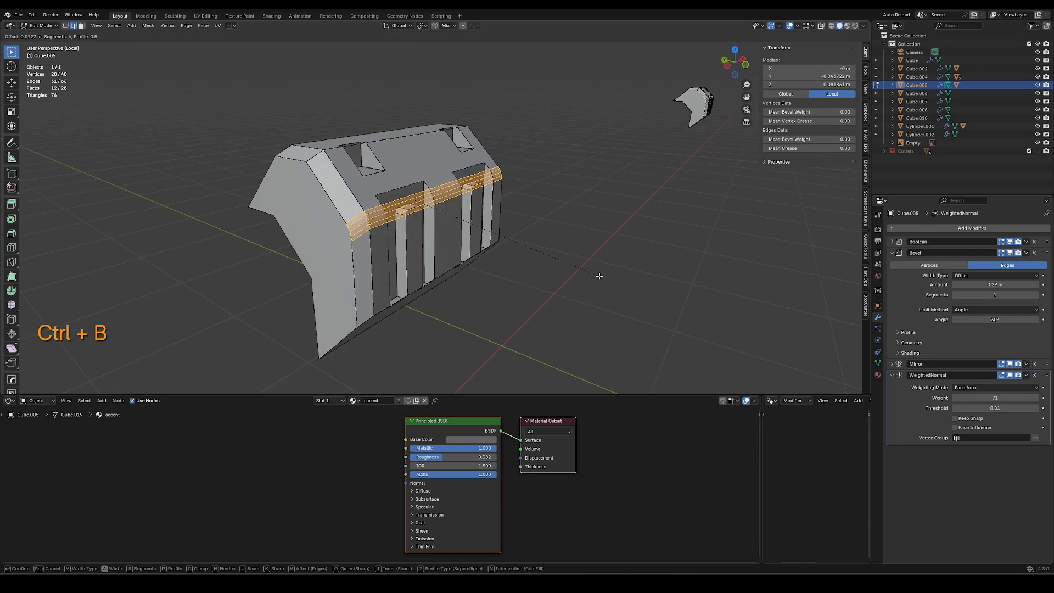
{"action": "left_click", "coordinate": [598, 275]}
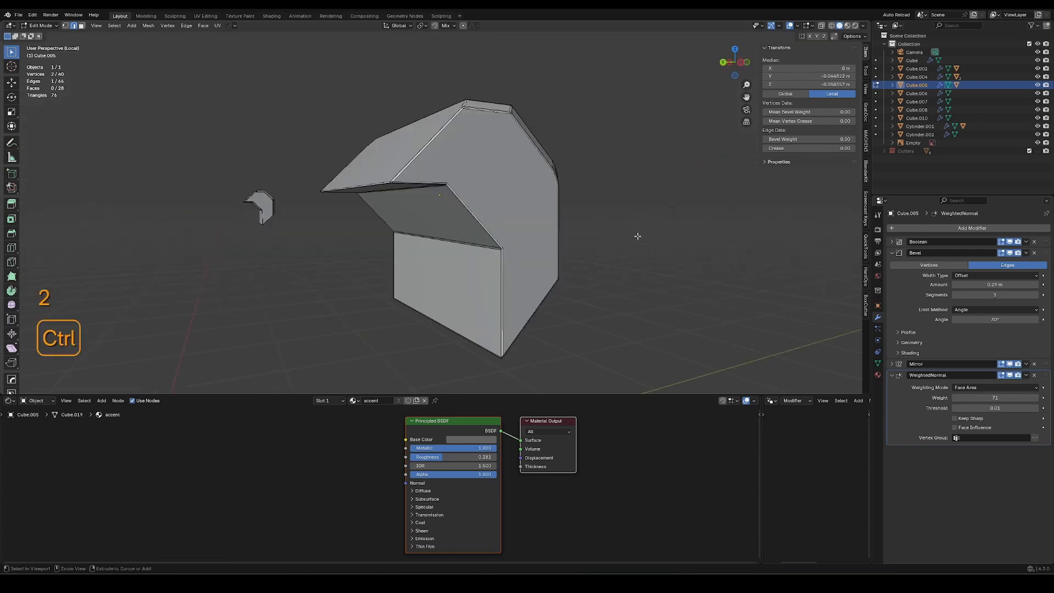
{"action": "key", "text": "ctrl+b"}
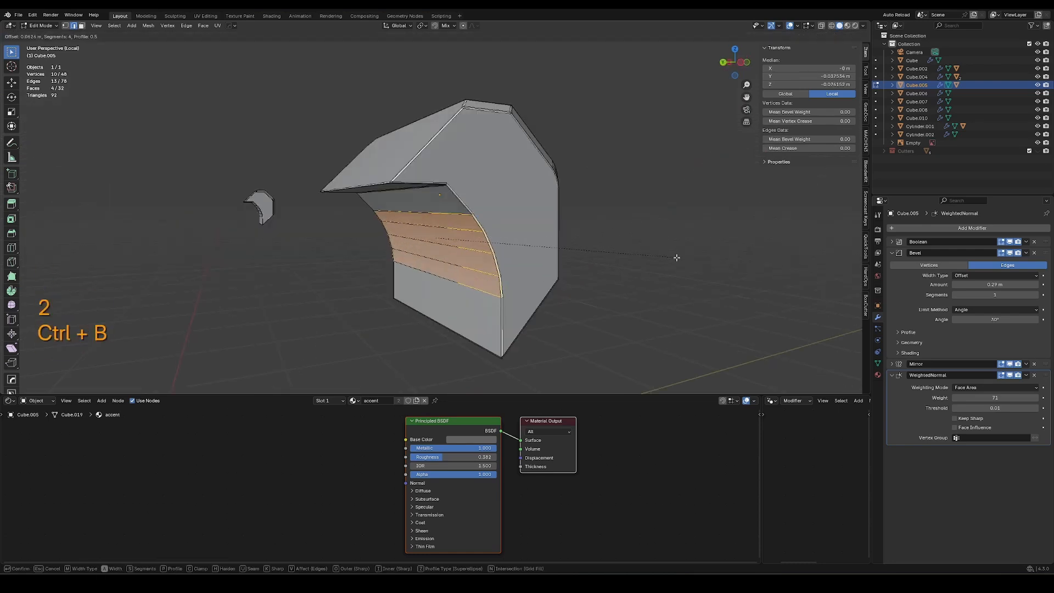
{"action": "left_click", "coordinate": [676, 258]}
{"action": "middle_click_drag", "start_coordinate": [676, 258], "coordinate": [556, 270]}
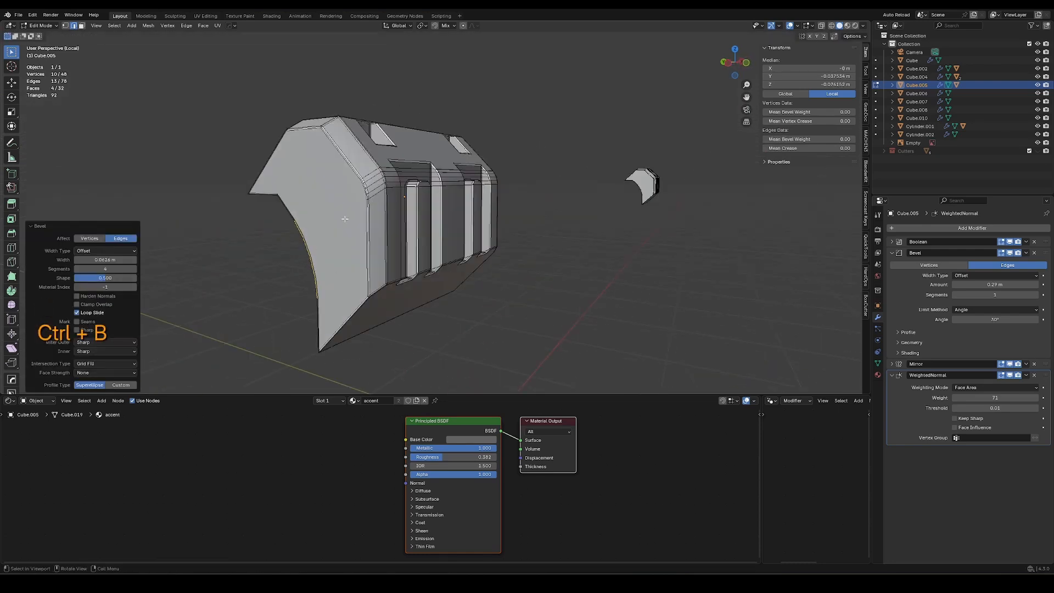
{"action": "key", "text": "ctrl+z"}
{"action": "key", "text": "ctrl+z"}
{"action": "key", "text": "ctrl+z"}
Round the latch body's long front edge with a 4-segment bevel and return to Object Mode
{"action": "key", "text": "ctrl+b"}
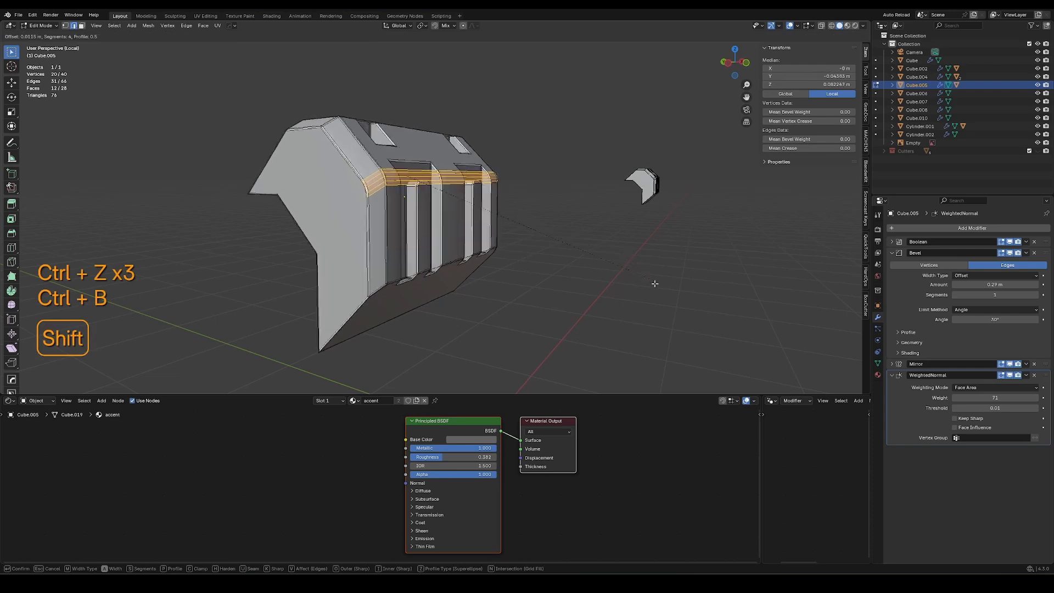
{"action": "left_click", "coordinate": [664, 290]}
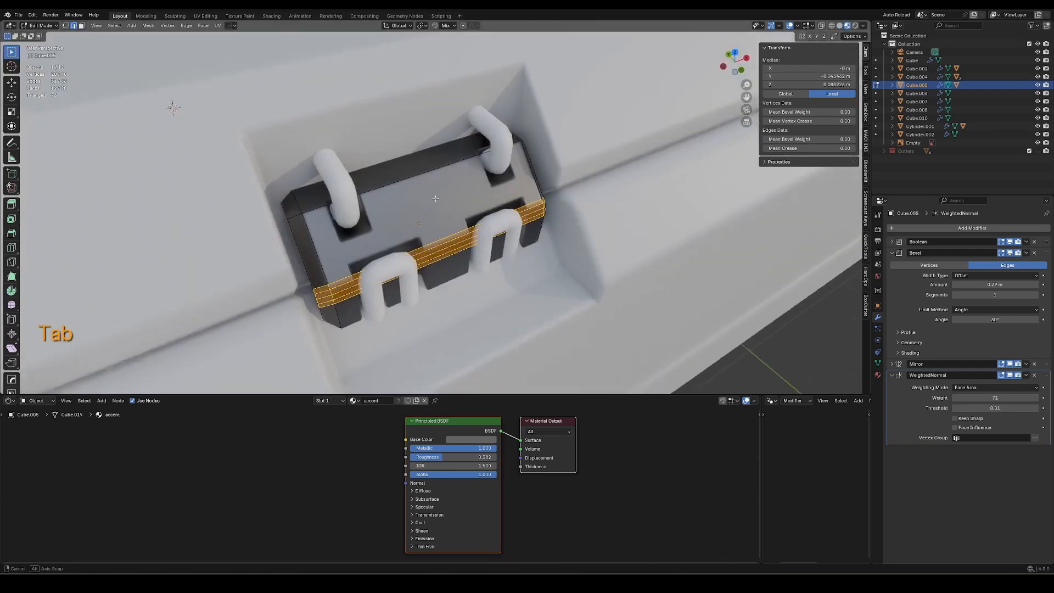
{"action": "key", "text": "Tab"}
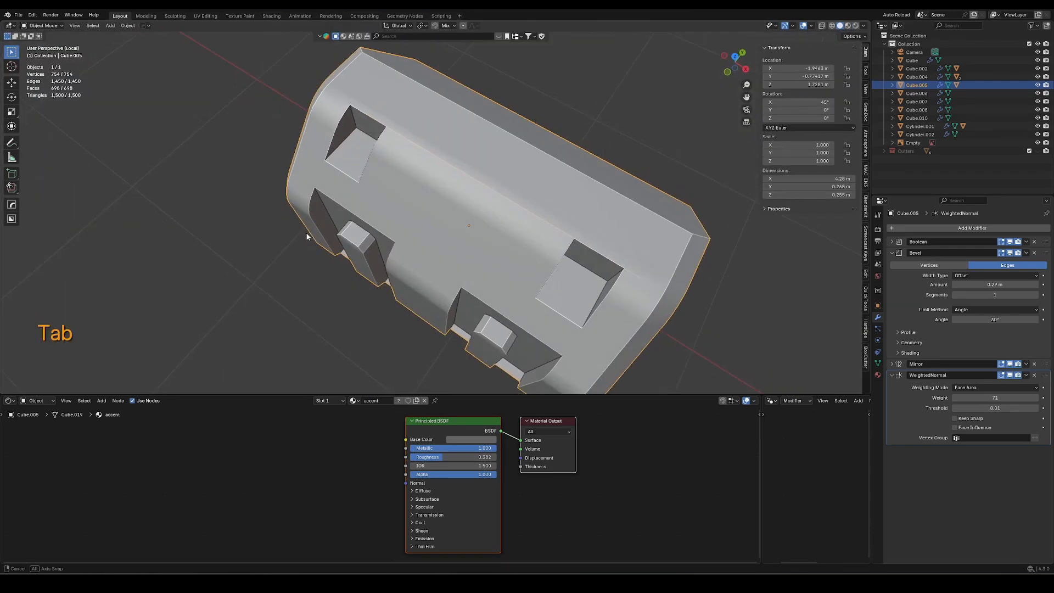
{"action": "middle_click_drag", "start_coordinate": [306, 236], "coordinate": [313, 239]}
{"action": "middle_click_drag", "start_coordinate": [401, 284], "coordinate": [324, 225], "text": "shift"}
{"action": "middle_click_drag", "start_coordinate": [324, 225], "coordinate": [355, 223]}
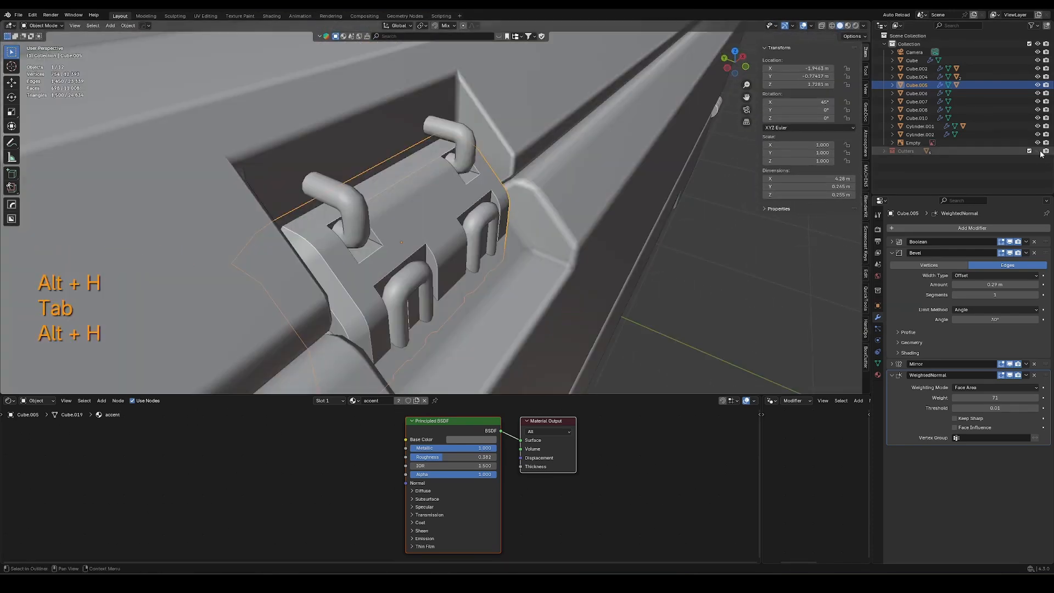
Show the Cutters collection and move the cutter box around the latch's upper arm along Z
{"action": "left_click", "coordinate": [1038, 151]}
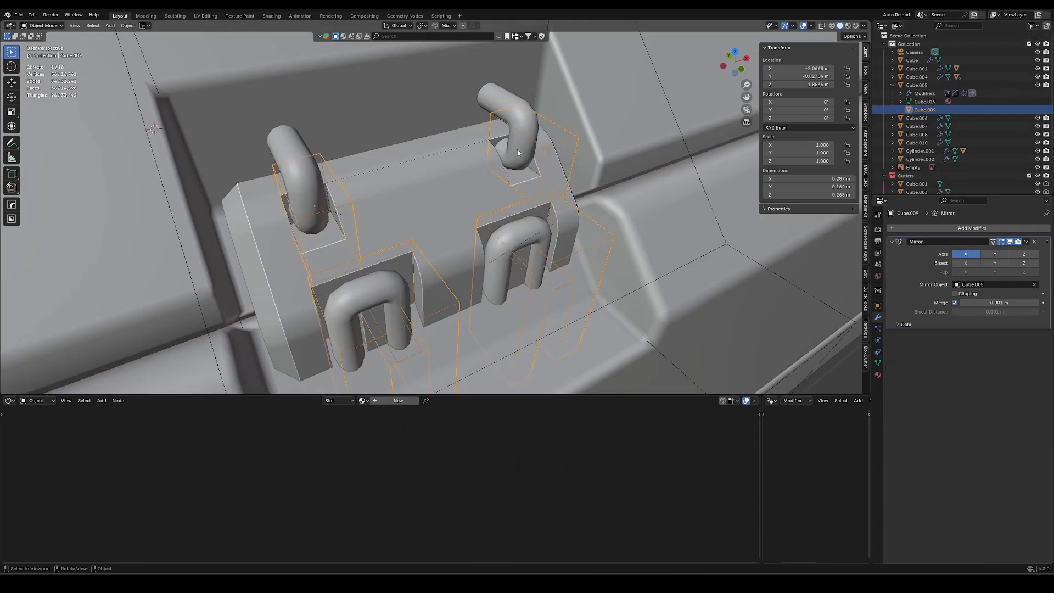
{"action": "key", "text": "Tab"}
{"action": "key", "text": "l"}
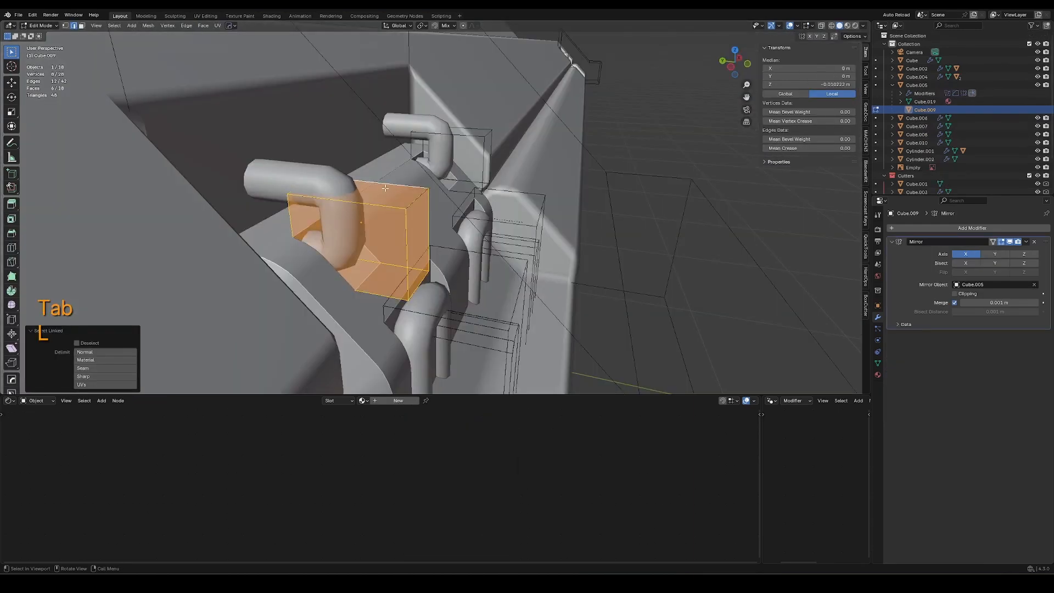
{"action": "key", "text": "g"}
{"action": "key", "text": "z"}
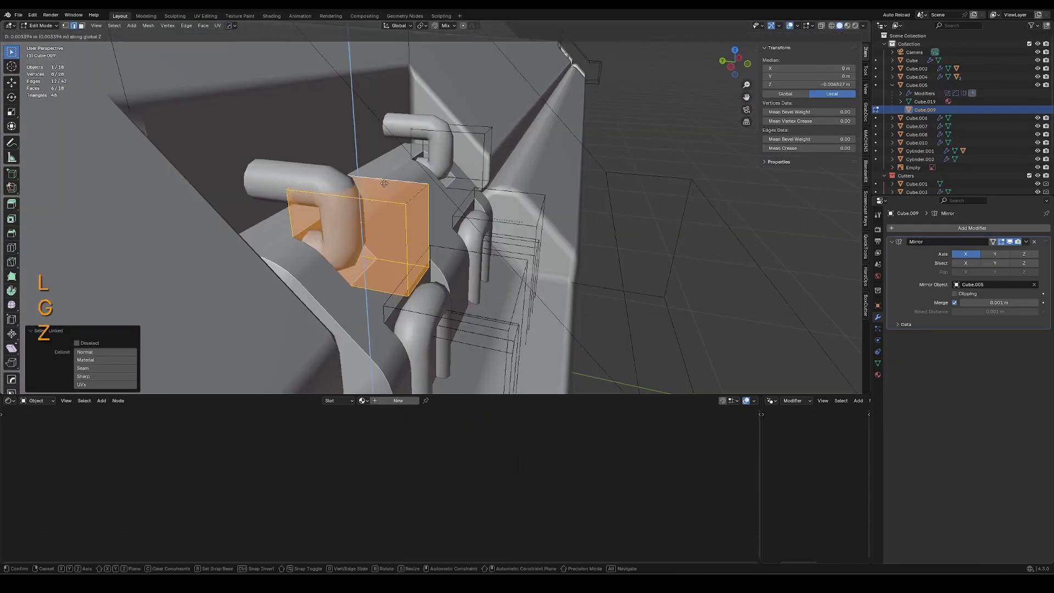
{"action": "key", "text": "g"}
{"action": "key", "text": "Tab"}
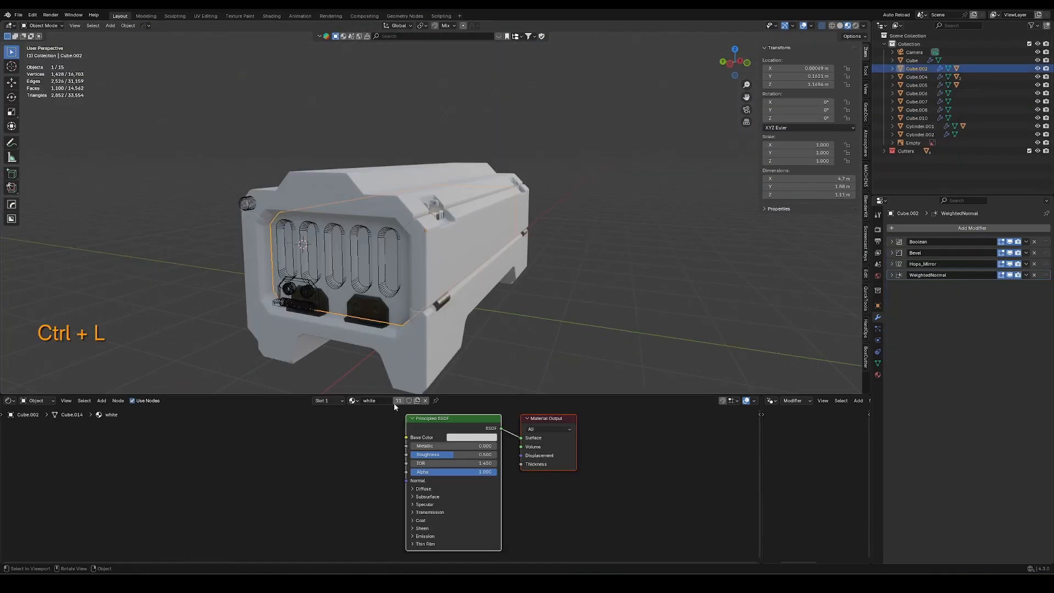
Make the slotted end panel's white material a separate copy named "mid metal" and darken its base colour
{"action": "left_click", "coordinate": [399, 400]}
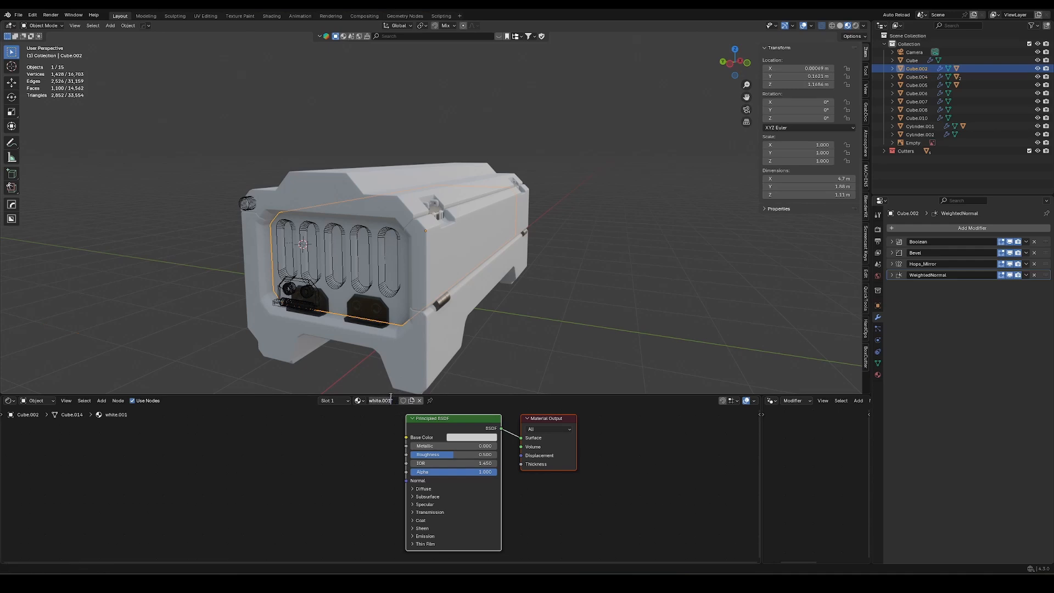
{"action": "key", "text": "e"}
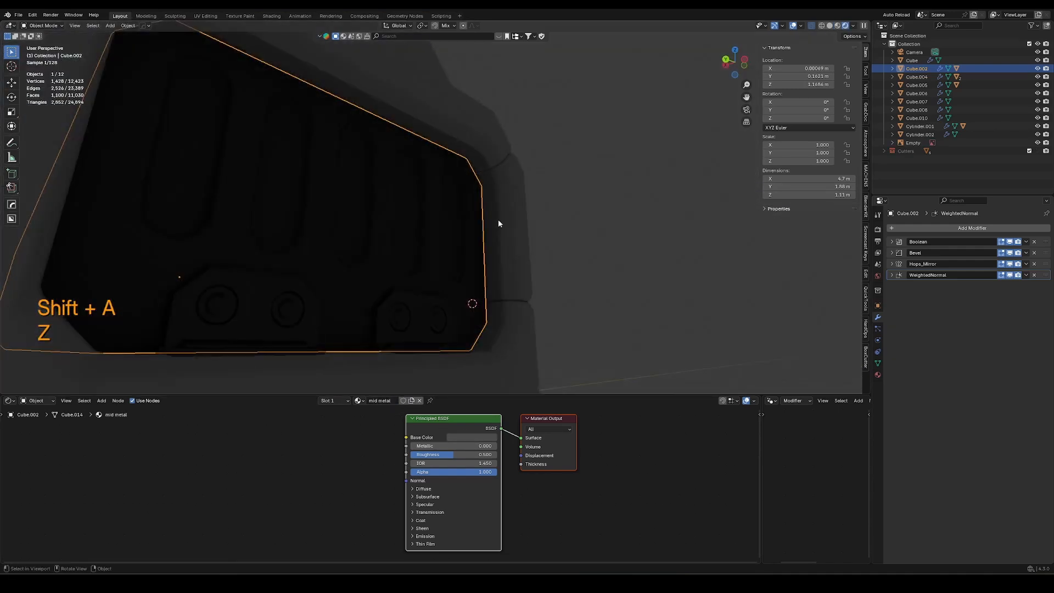
Add a light to the scene to illuminate the crate in the rendered view
{"action": "key", "text": "shift+a"}
{"action": "mouse_move", "coordinate": [462, 392]}
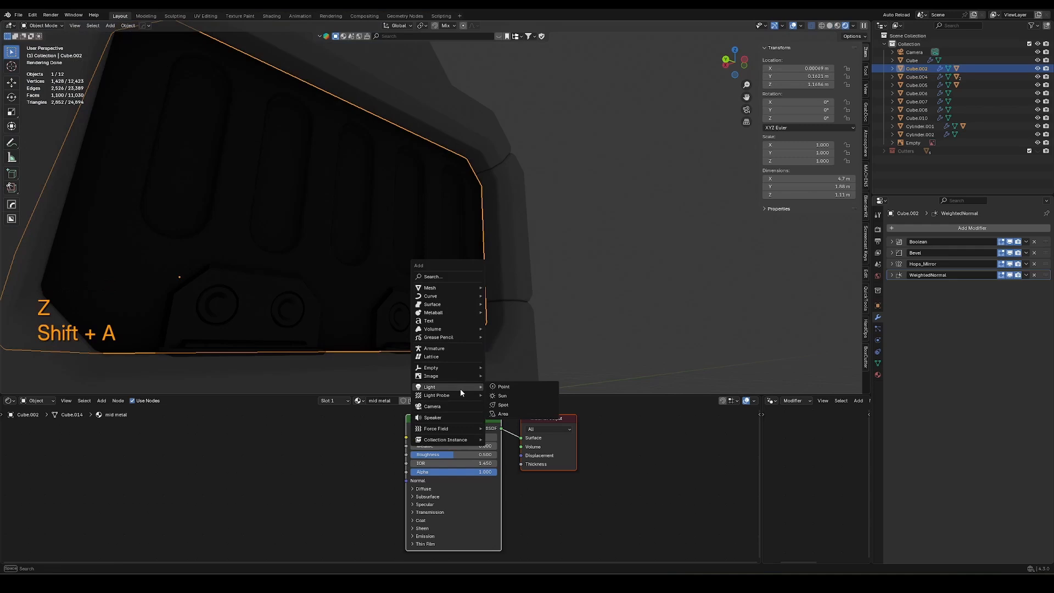
Add a point light close to the case's slotted end panel and switch the render engine to EEVEE
{"action": "left_click", "coordinate": [502, 387]}
{"action": "key", "text": "g"}
{"action": "left_click", "coordinate": [527, 211]}
{"action": "left_click", "coordinate": [965, 228]}
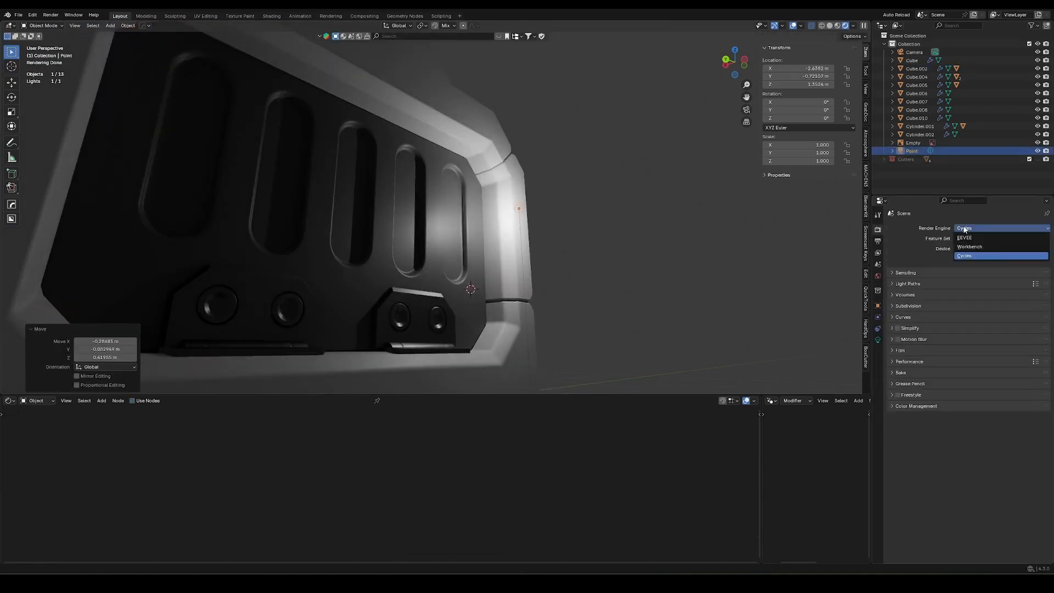
{"action": "left_click", "coordinate": [967, 238]}
Brighten the mid metal material's base color on the slotted end panel and raise its roughness
{"action": "left_click", "coordinate": [456, 228]}
{"action": "left_click", "coordinate": [490, 438]}
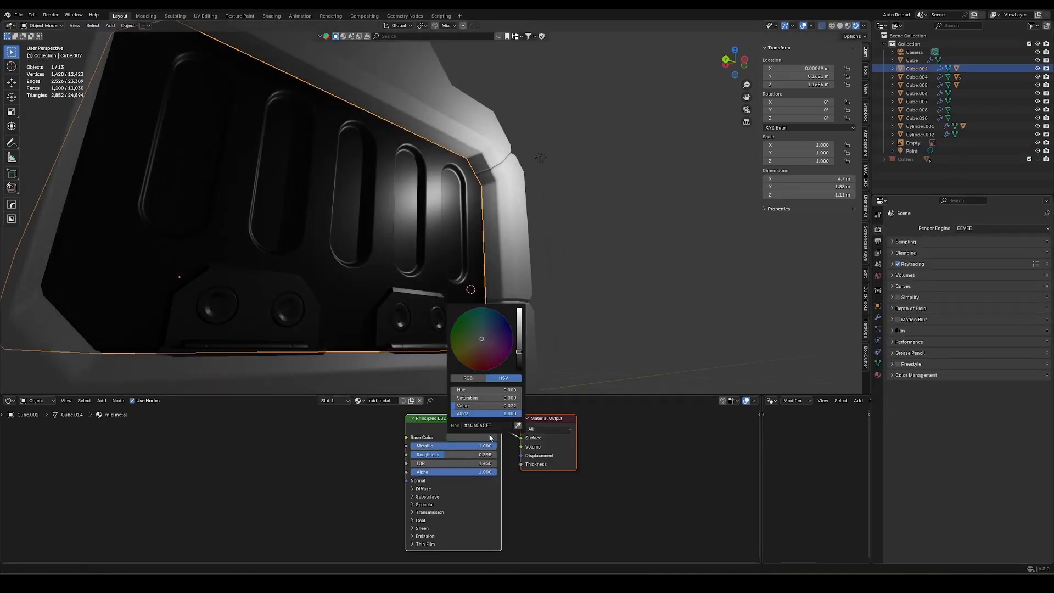
{"action": "left_click_drag", "start_coordinate": [521, 354], "coordinate": [520, 338]}
{"action": "left_click_drag", "start_coordinate": [452, 455], "coordinate": [478, 465]}
Darken the white material's base color to a mid grey via the case's long front panel
{"action": "mouse_move", "coordinate": [555, 188]}
{"action": "middle_mouse_down"}
{"action": "mouse_move", "coordinate": [531, 263]}
{"action": "mouse_move", "coordinate": [459, 242]}
{"action": "mouse_move", "coordinate": [414, 274]}
{"action": "mouse_move", "coordinate": [399, 322]}
{"action": "mouse_move", "coordinate": [473, 223]}
{"action": "mouse_move", "coordinate": [458, 209]}
{"action": "mouse_move", "coordinate": [424, 212]}
{"action": "middle_mouse_up"}
{"action": "scroll", "coordinate": [423, 212], "scroll_direction": "down", "scroll_amount": 4}
{"action": "left_click", "coordinate": [483, 220]}
{"action": "left_click", "coordinate": [479, 438]}
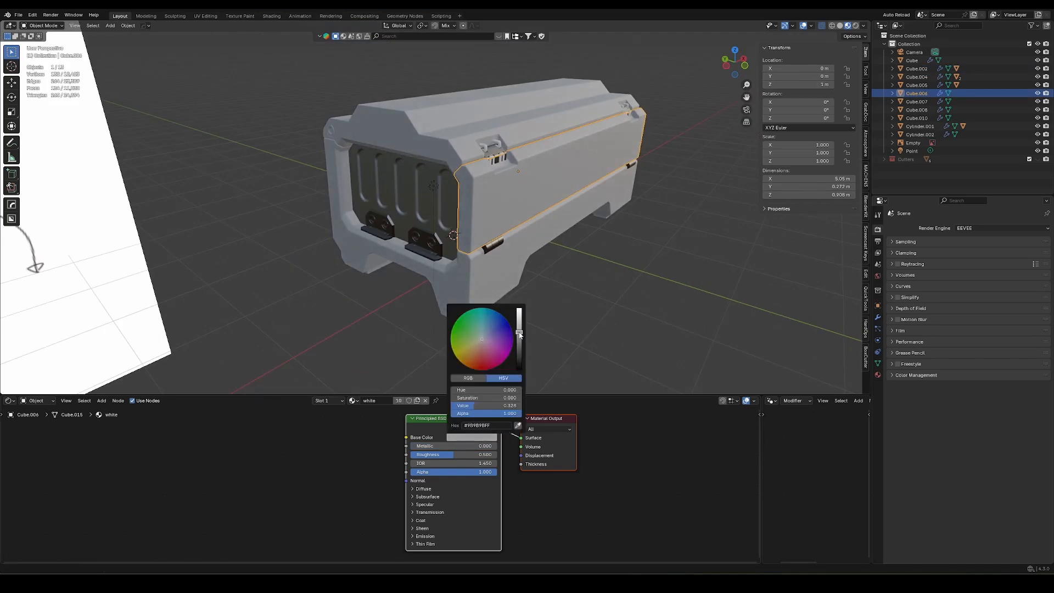
Raise the point light about 0.47 m along Z to check the lighting across the case
{"action": "middle_click_drag", "start_coordinate": [599, 264], "coordinate": [480, 223]}
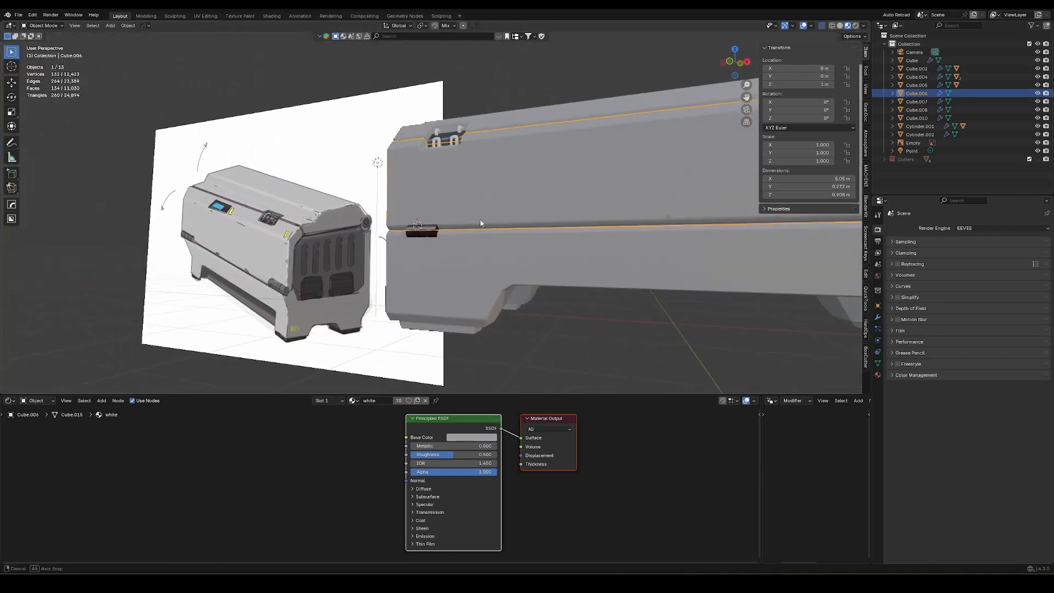
{"action": "left_click", "coordinate": [549, 169]}
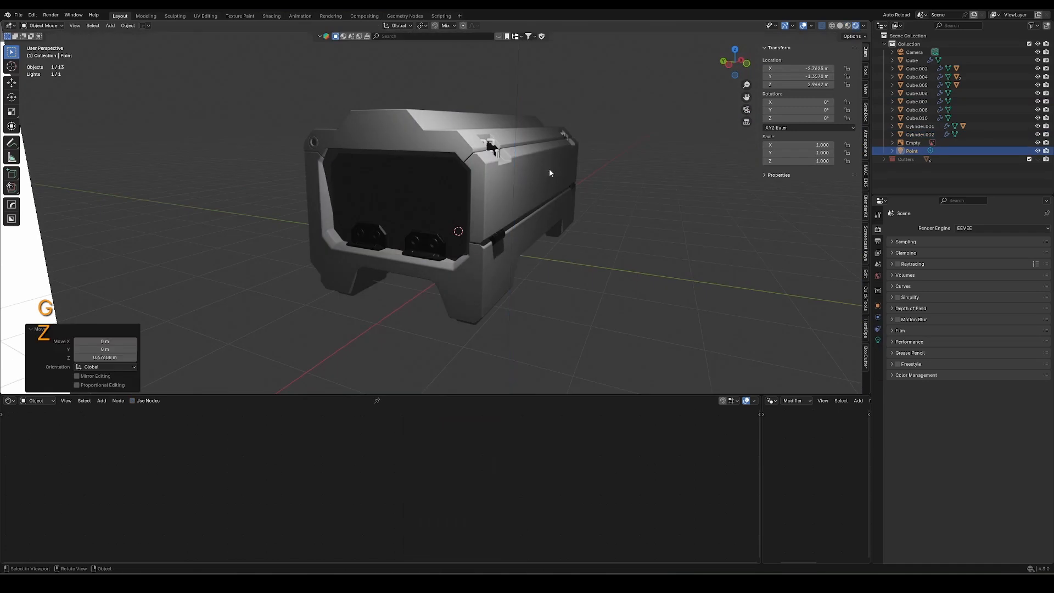
{"action": "middle_click_drag", "start_coordinate": [549, 169], "coordinate": [585, 158]}
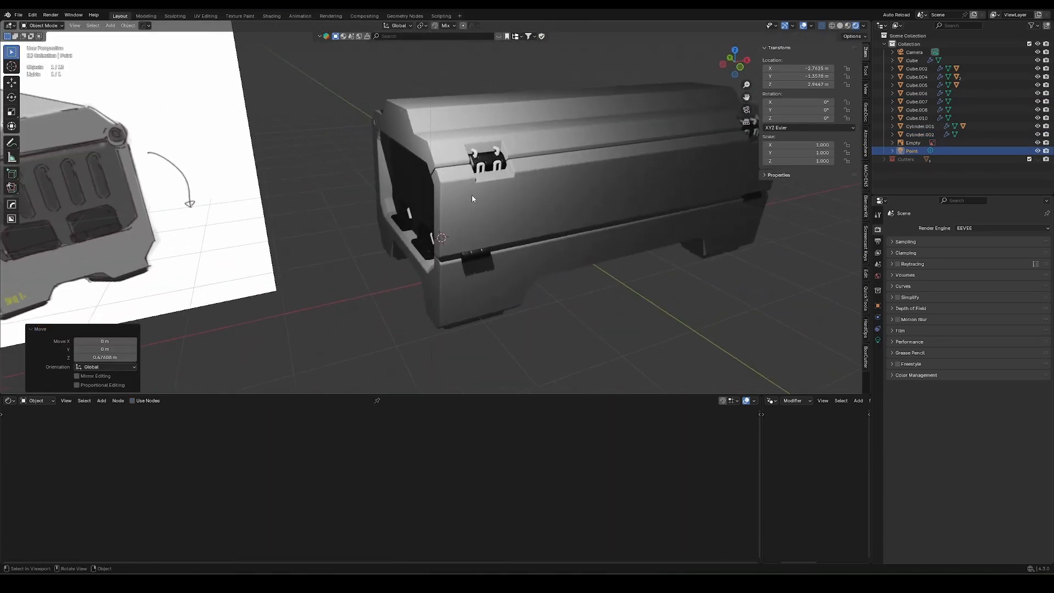
Try pure white as the white material's base color on the lid in material preview, and undo it
{"action": "key", "text": "z"}
{"action": "middle_click_drag", "start_coordinate": [472, 195], "coordinate": [446, 238]}
{"action": "left_click", "coordinate": [448, 241]}
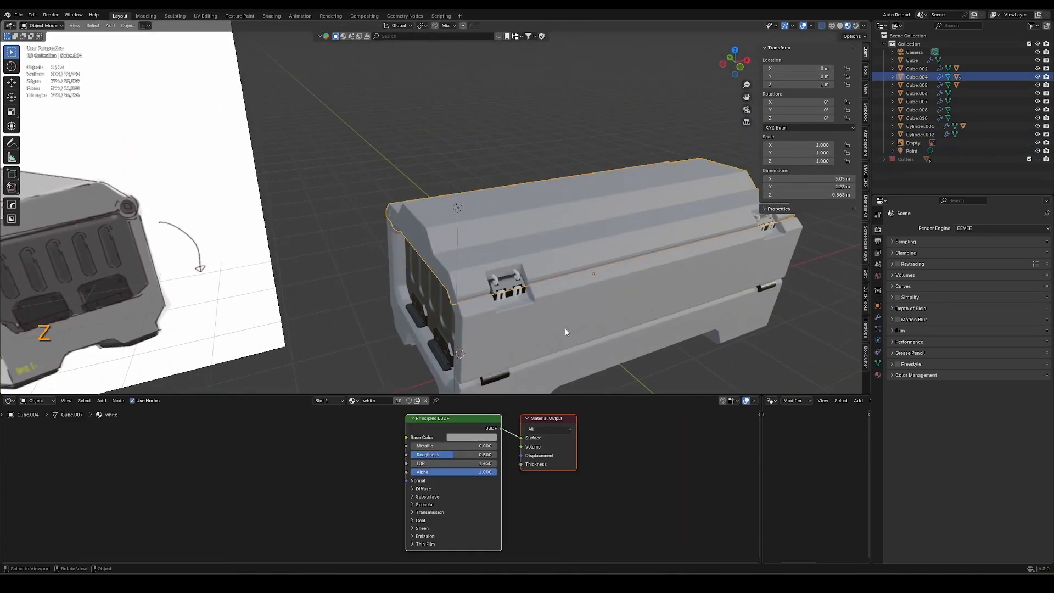
{"action": "left_click", "coordinate": [480, 438]}
{"action": "left_click_drag", "start_coordinate": [520, 333], "coordinate": [520, 306]}
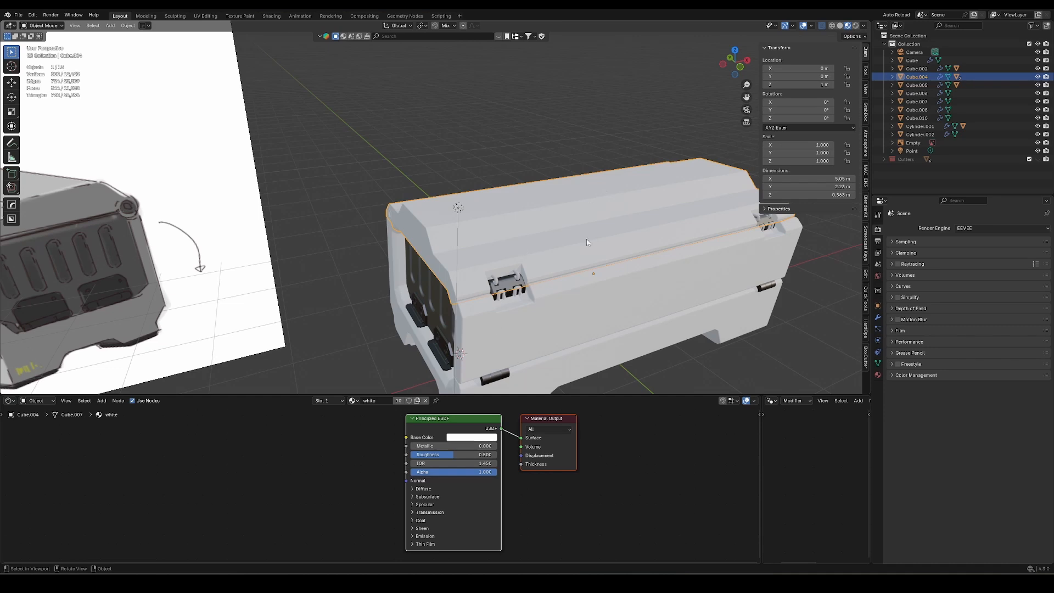
{"action": "middle_click_drag", "start_coordinate": [495, 297], "coordinate": [541, 286]}
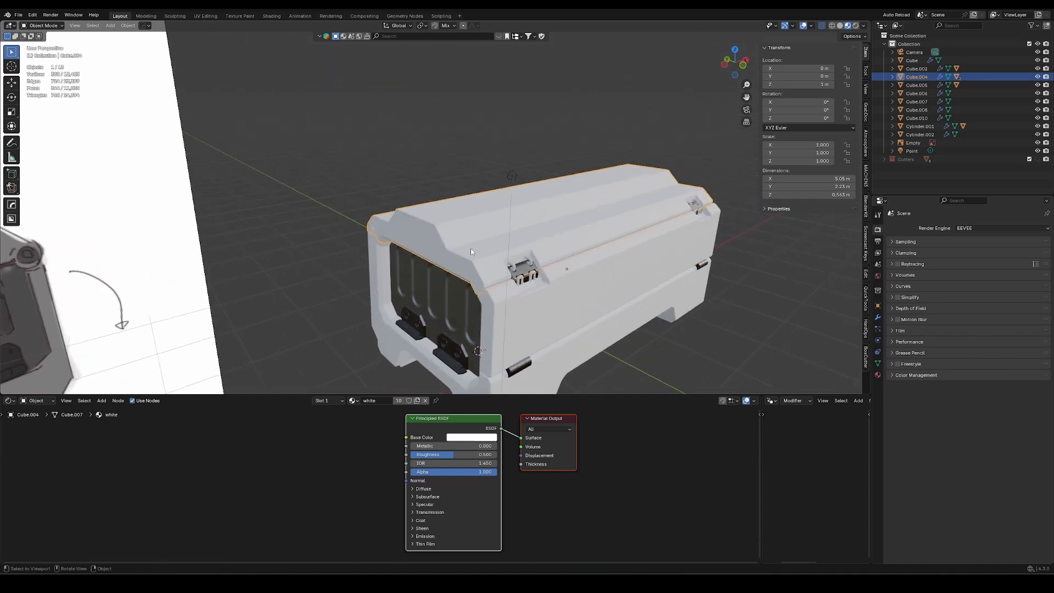
{"action": "key", "text": "ctrl+z"}
{"action": "key", "text": "ctrl+z"}
Darken the accent bright material's base color on the latch bars and set metallic to 1.000 and roughness to 0.150
{"action": "middle_click_drag", "start_coordinate": [513, 214], "coordinate": [530, 187]}
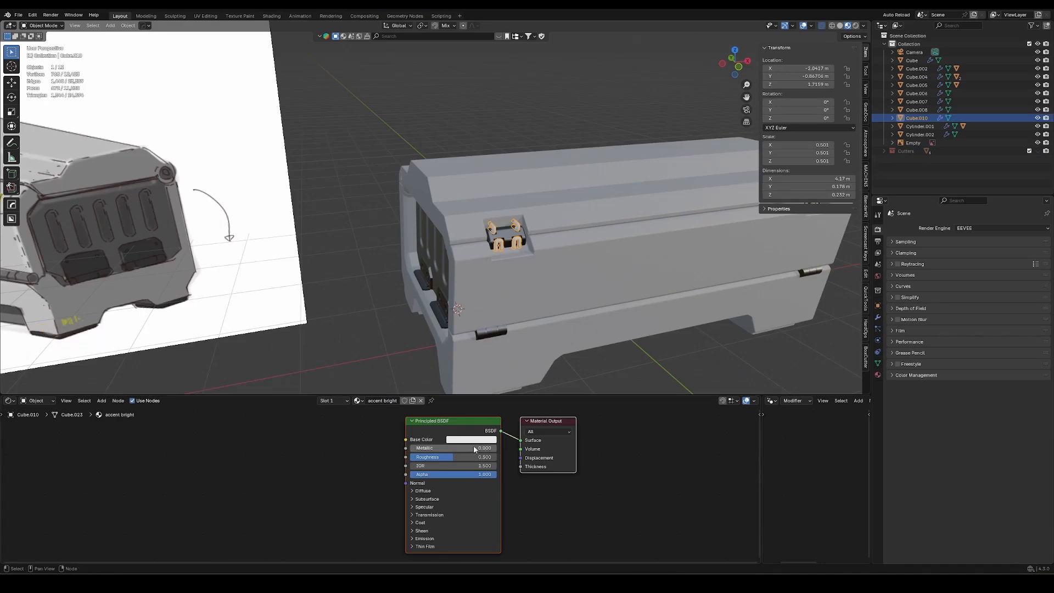
{"action": "left_click", "coordinate": [473, 439]}
{"action": "left_click_drag", "start_coordinate": [519, 317], "coordinate": [518, 327]}
{"action": "left_click_drag", "start_coordinate": [444, 449], "coordinate": [524, 453]}
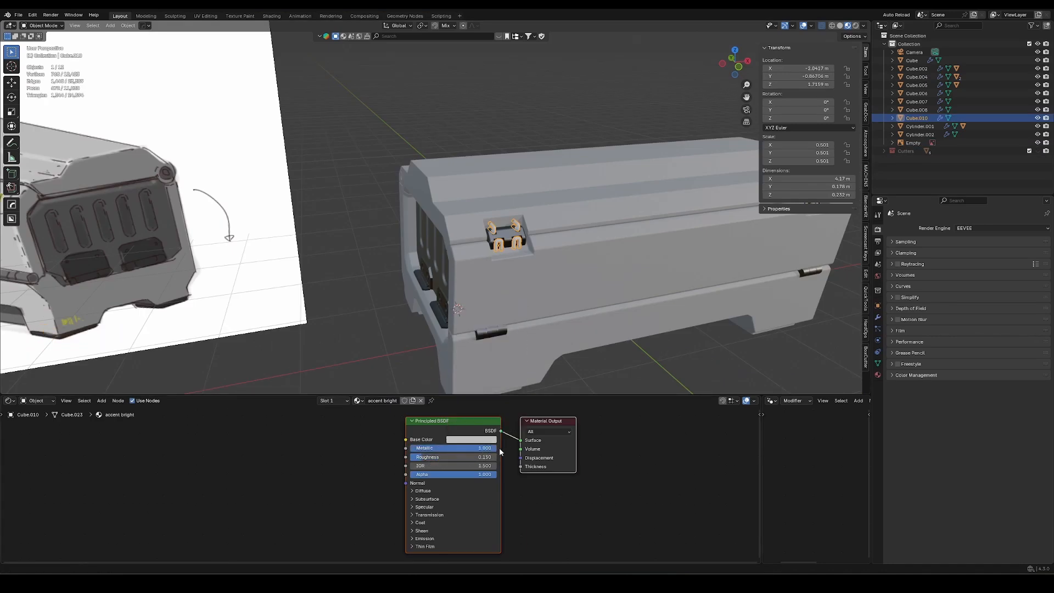
{"action": "key", "text": "KP_Decimal"}
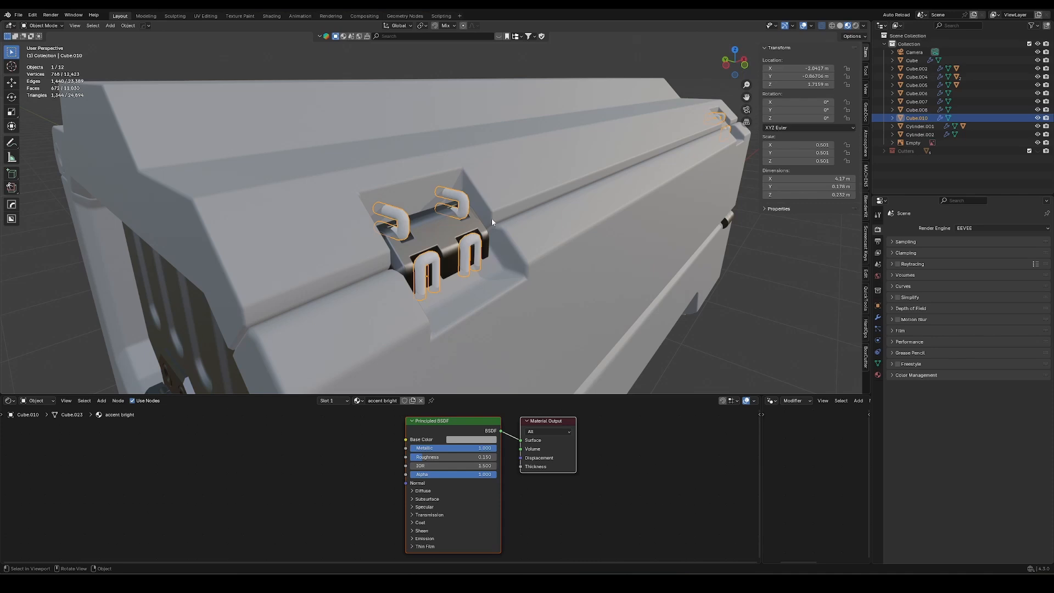
Open the geometry node tree of the latch bars' GeometryNodes modifier for editing
{"action": "left_click", "coordinate": [8, 403]}
{"action": "left_click", "coordinate": [39, 478]}
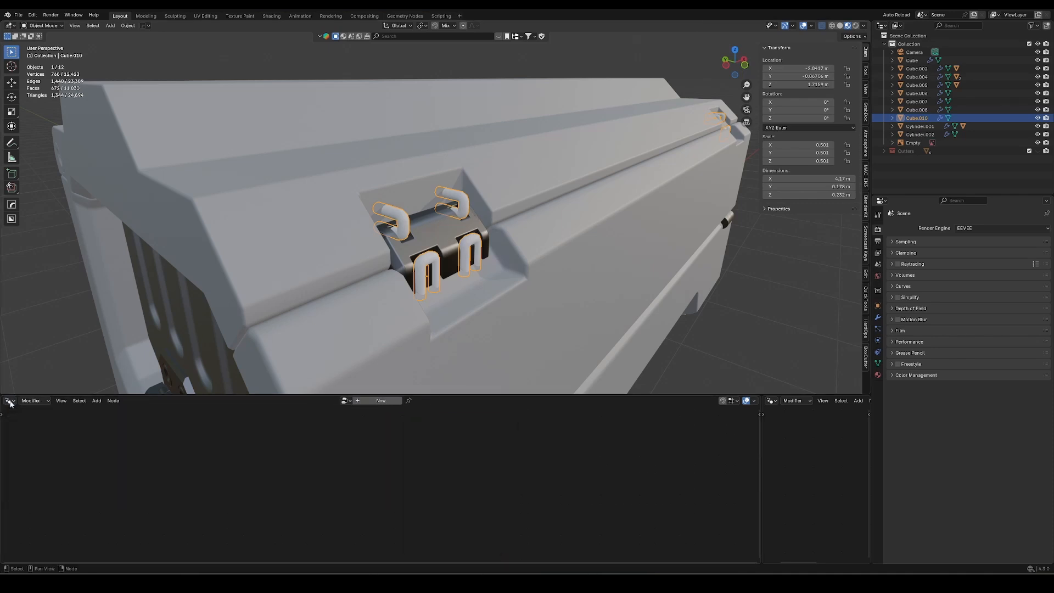
{"action": "left_click", "coordinate": [878, 317]}
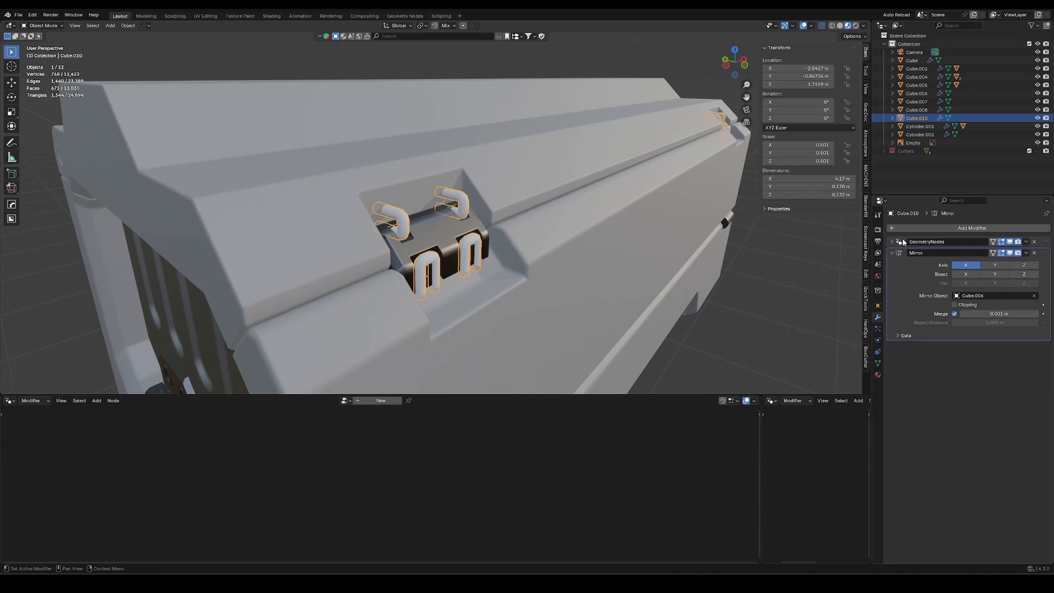
{"action": "left_click", "coordinate": [903, 242]}
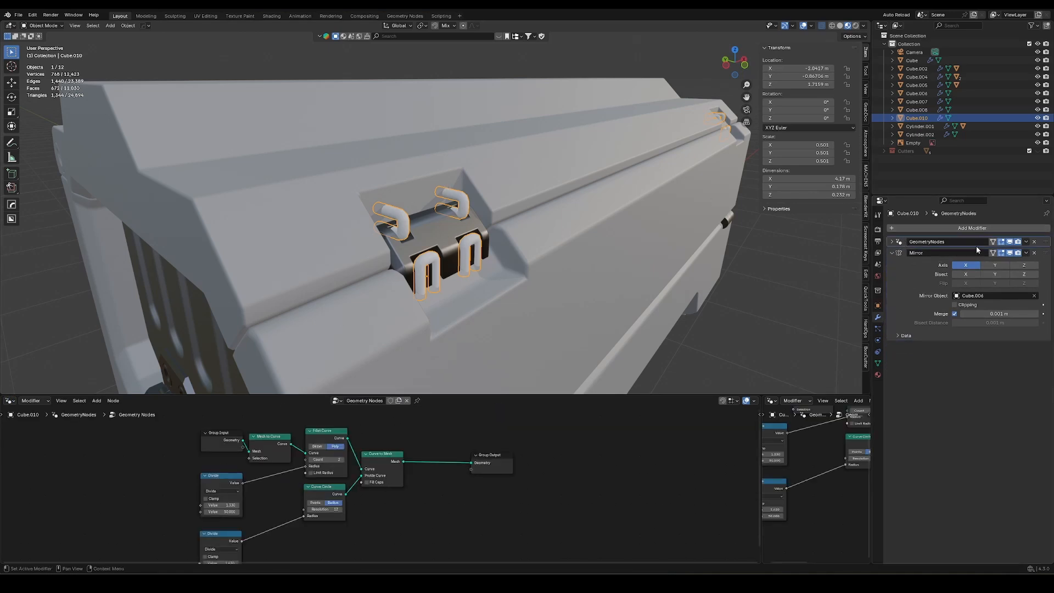
Insert a Set Material node between Curve to Mesh and Group Output and assign the accent bright material to it
{"action": "key", "text": "shift+a"}
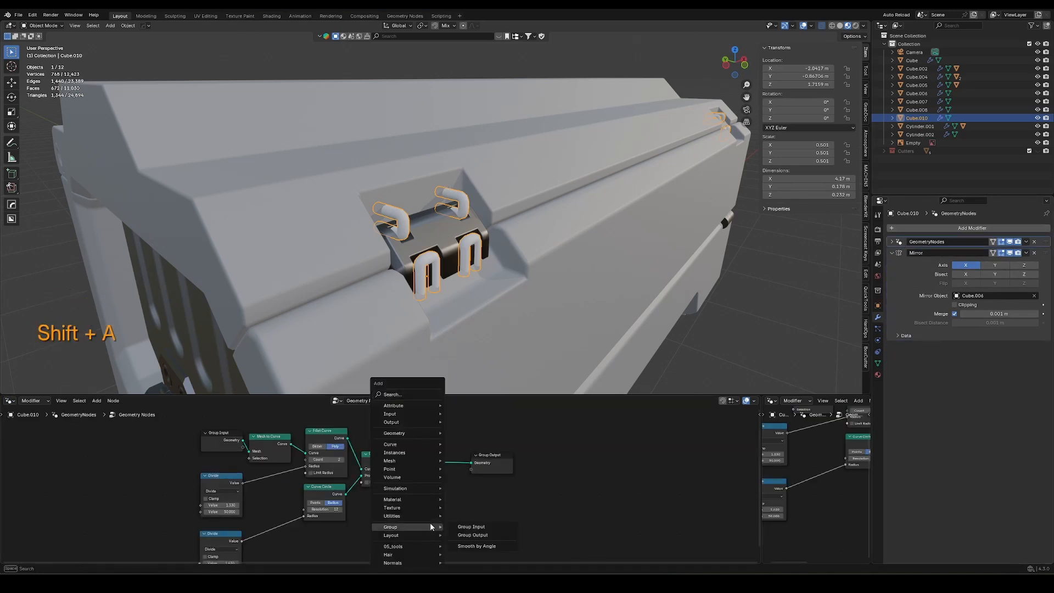
{"action": "type", "text": "set mat"}
{"action": "key", "text": "Return"}
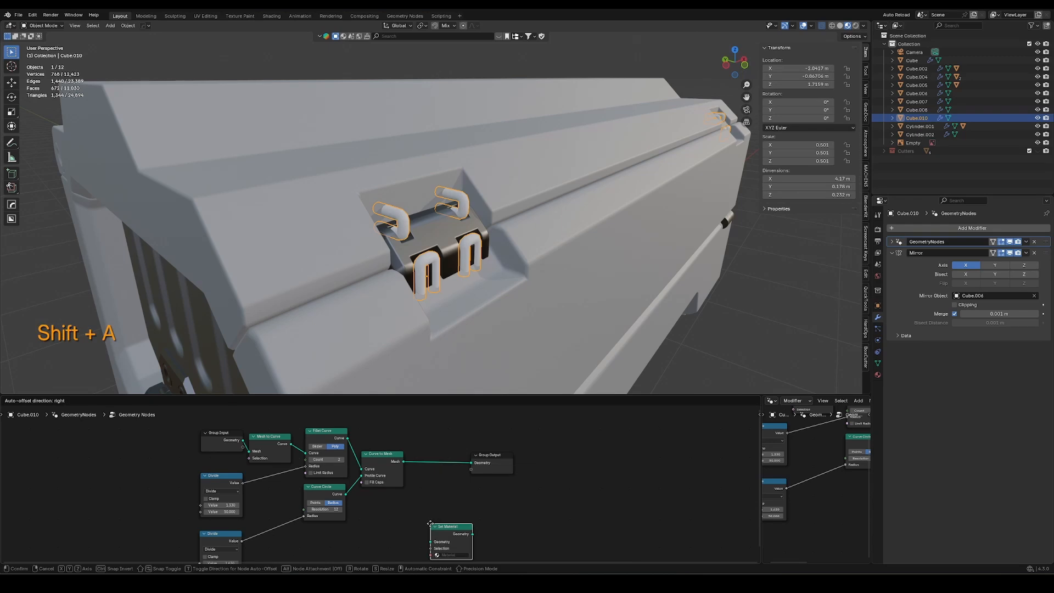
{"action": "left_click", "coordinate": [431, 458]}
{"action": "left_click", "coordinate": [496, 480]}
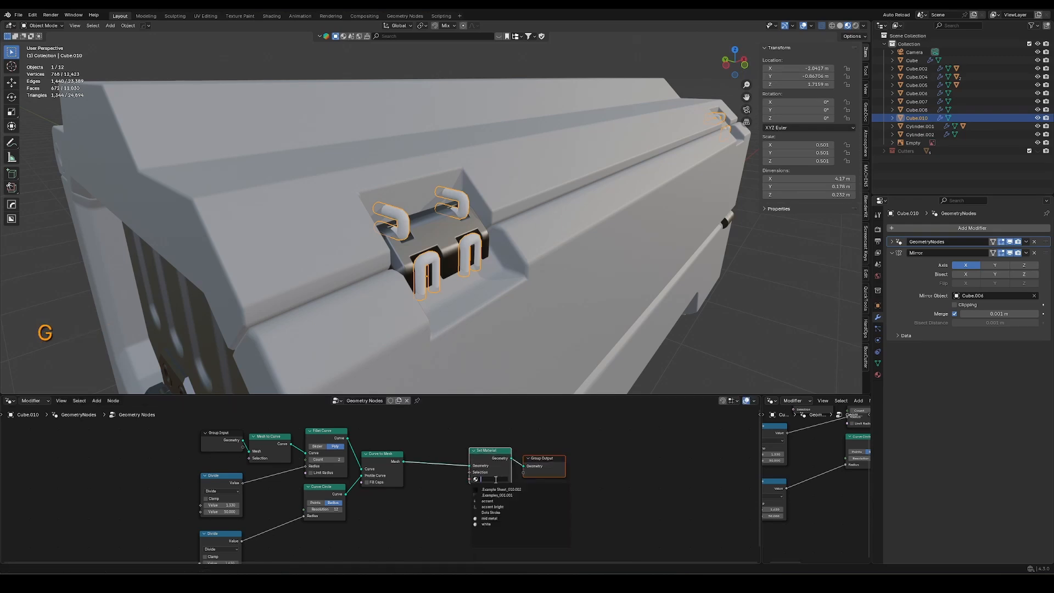
{"action": "left_click", "coordinate": [503, 508]}
Return to the shader nodes, raise the accent bright material's roughness and open its base color for editing
{"action": "left_click", "coordinate": [10, 400]}
{"action": "left_click", "coordinate": [35, 477]}
{"action": "middle_click_drag", "start_coordinate": [391, 475], "coordinate": [396, 468], "text": "ctrl"}
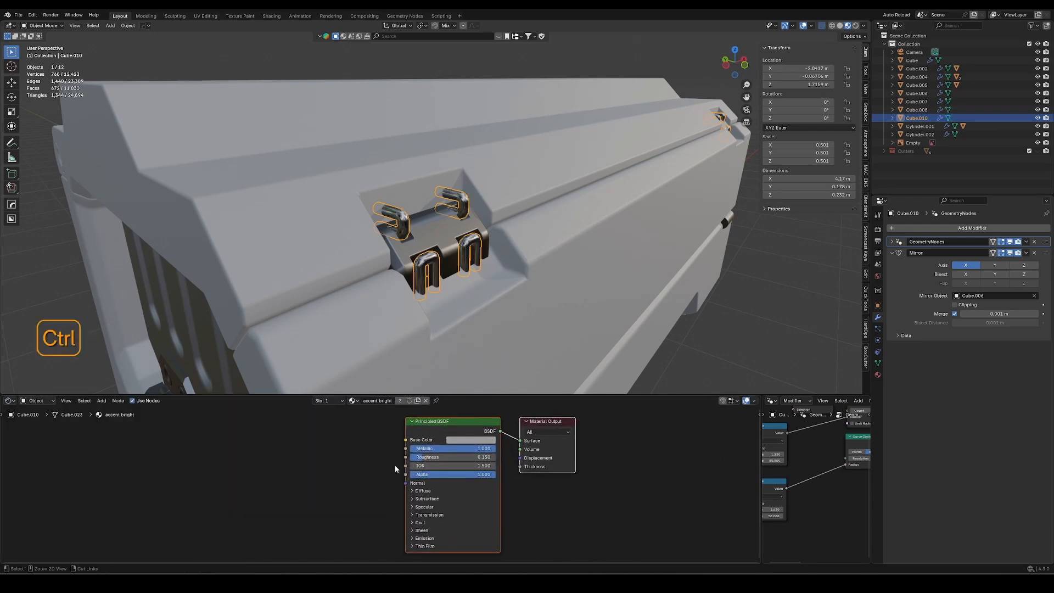
{"action": "left_click_drag", "start_coordinate": [437, 457], "coordinate": [452, 459]}
{"action": "left_click", "coordinate": [454, 441]}
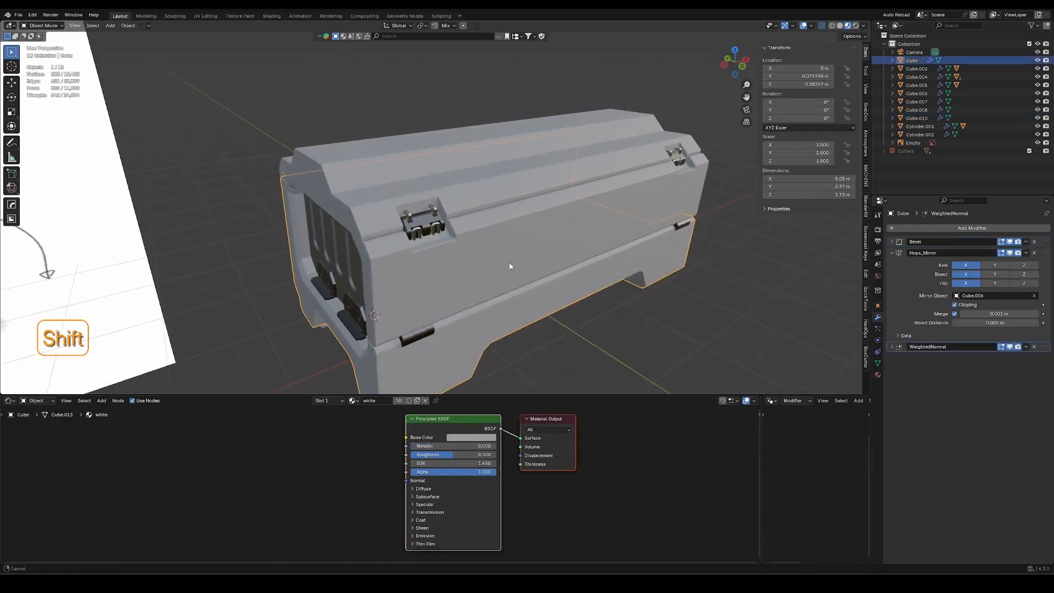
Add a cube mesh for the display unit on the lid, following the reference image
{"action": "middle_click_drag", "start_coordinate": [510, 263], "coordinate": [460, 277], "text": "shift"}
{"action": "mouse_move", "coordinate": [460, 277]}
{"action": "middle_mouse_down", "text": "ctrl"}
{"action": "mouse_move", "coordinate": [478, 231]}
{"action": "mouse_move", "coordinate": [468, 311]}
{"action": "middle_mouse_up", "text": "ctrl"}
{"action": "mouse_move", "coordinate": [466, 258]}
{"action": "middle_mouse_down"}
{"action": "mouse_move", "coordinate": [383, 237]}
{"action": "mouse_move", "coordinate": [421, 282]}
{"action": "middle_mouse_up"}
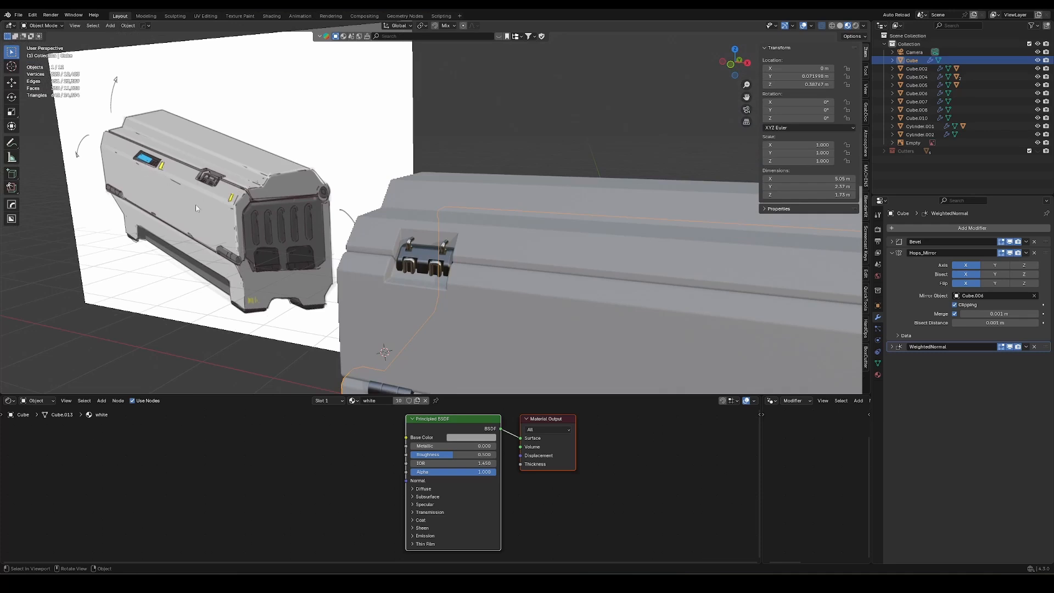
{"action": "mouse_move", "coordinate": [196, 208]}
{"action": "middle_mouse_down"}
{"action": "mouse_move", "coordinate": [518, 286]}
{"action": "mouse_move", "coordinate": [588, 258]}
{"action": "mouse_move", "coordinate": [526, 226]}
{"action": "mouse_move", "coordinate": [451, 235]}
{"action": "middle_mouse_up"}
{"action": "left_click", "coordinate": [517, 287]}
{"action": "scroll", "coordinate": [526, 226], "scroll_direction": "up", "scroll_amount": 2}
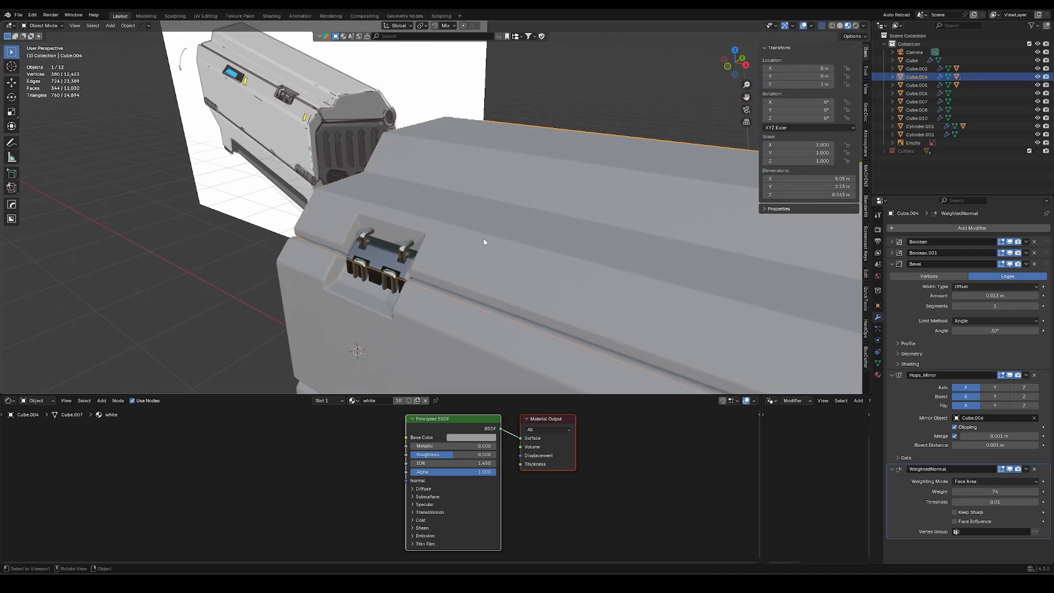
{"action": "middle_click_drag", "start_coordinate": [483, 242], "coordinate": [405, 216]}
{"action": "key", "text": "shift+a"}
{"action": "mouse_move", "coordinate": [399, 149]}
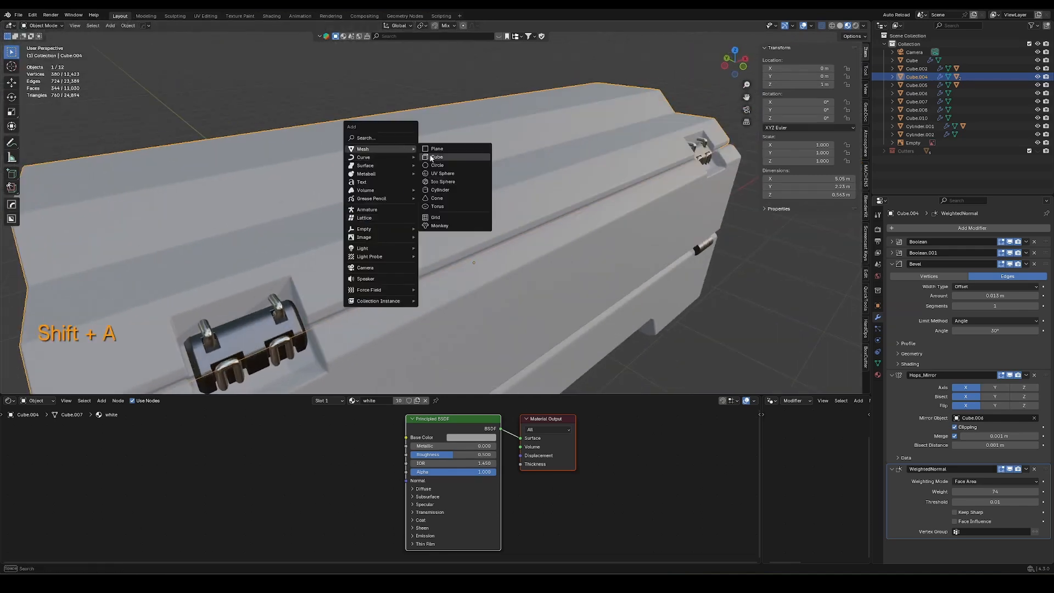
{"action": "left_click", "coordinate": [434, 157]}
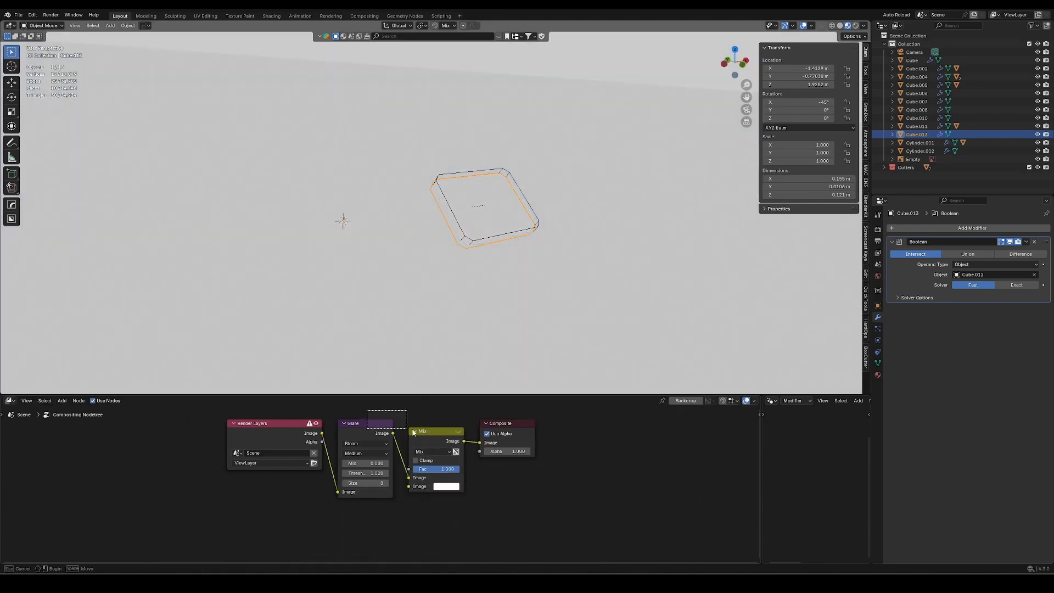
Rearrange the compositing nodes so Glare sits below the Mix node, with Render Layers and Glare both feeding Mix
{"action": "left_click_drag", "start_coordinate": [413, 432], "coordinate": [431, 451]}
{"action": "key", "text": "g"}
{"action": "left_click", "coordinate": [430, 501]}
{"action": "left_click", "coordinate": [502, 428]}
{"action": "key", "text": "g"}
{"action": "left_click", "coordinate": [555, 430]}
{"action": "left_click", "coordinate": [400, 457]}
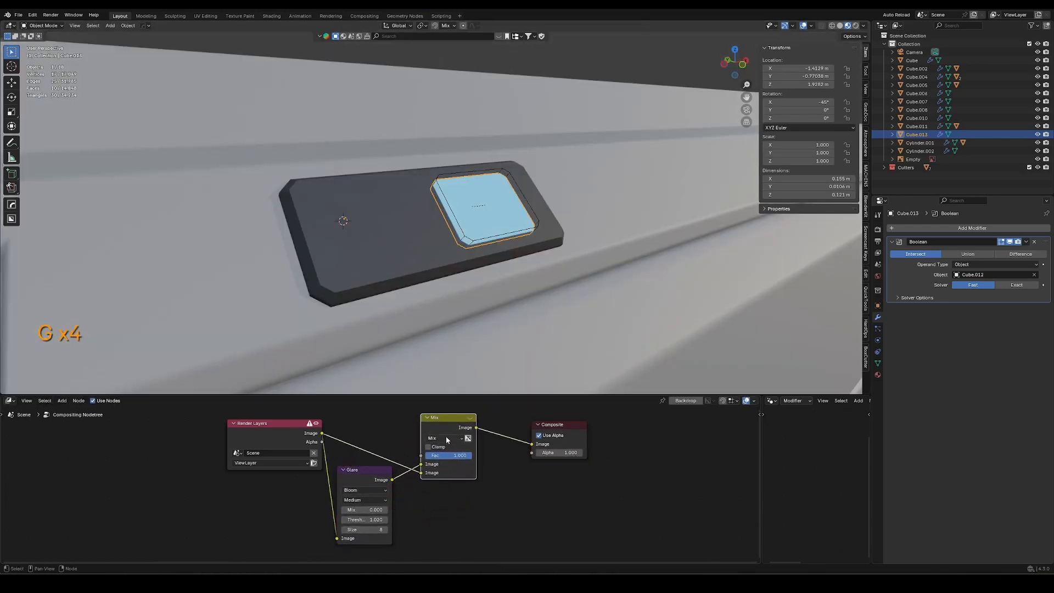
Set the Mix node's blend mode to Lighten and reconnect its second image input
{"action": "left_click", "coordinate": [446, 437]}
{"action": "left_click", "coordinate": [446, 483]}
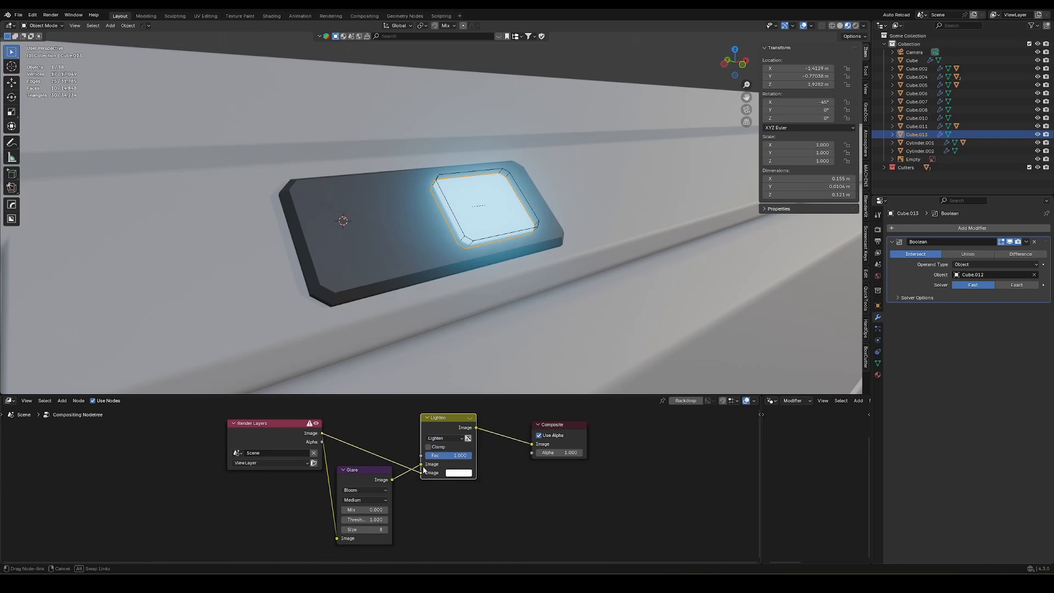
{"action": "left_click_drag", "start_coordinate": [424, 470], "coordinate": [414, 477]}
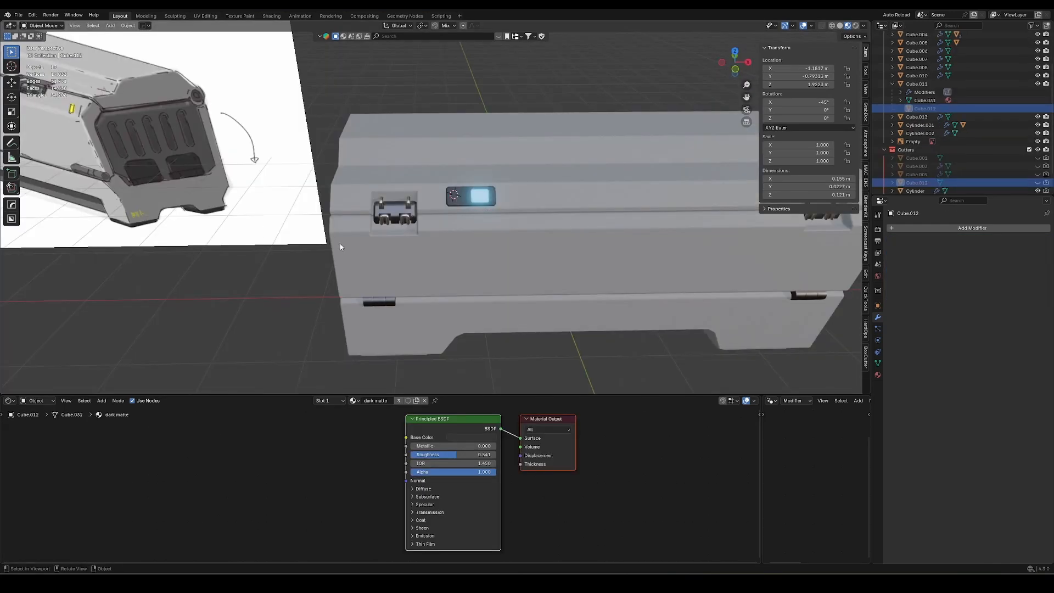
Add a cube on the front panel beside the far latch and scale it to about 0.146 m
{"action": "middle_click_drag", "start_coordinate": [722, 289], "coordinate": [658, 281]}
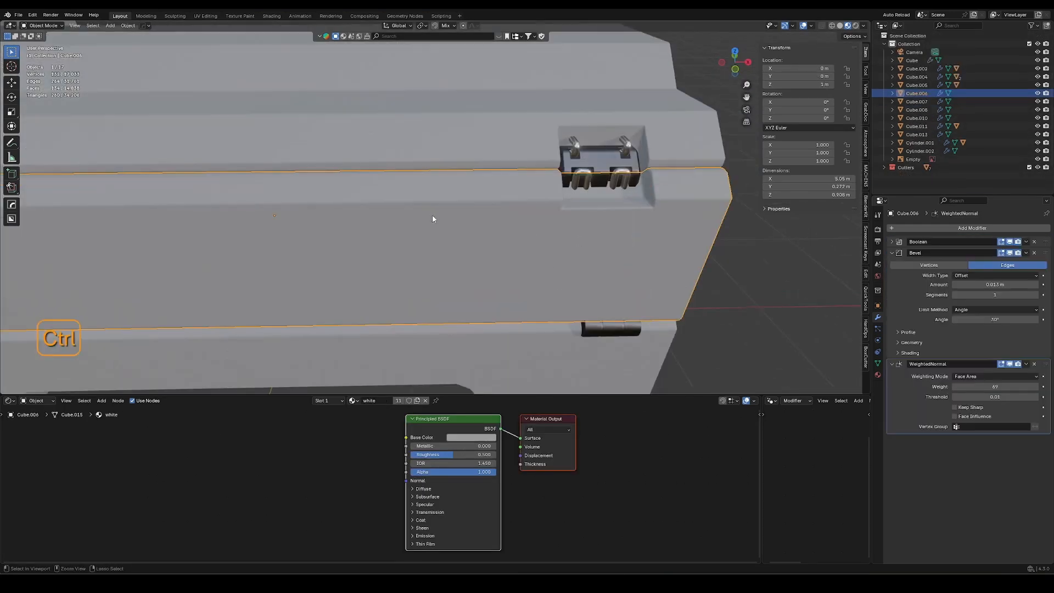
{"action": "right_click", "coordinate": [526, 192], "text": "shift"}
{"action": "key", "text": "shift+a"}
{"action": "mouse_move", "coordinate": [539, 193]}
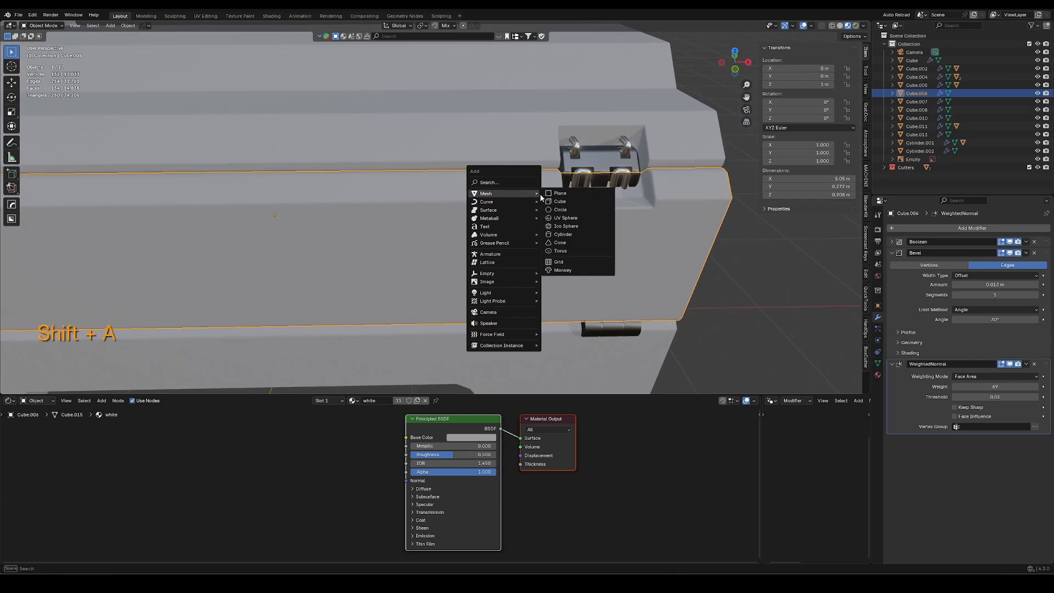
{"action": "left_click", "coordinate": [571, 202]}
{"action": "key", "text": "s"}
{"action": "left_click", "coordinate": [539, 180]}
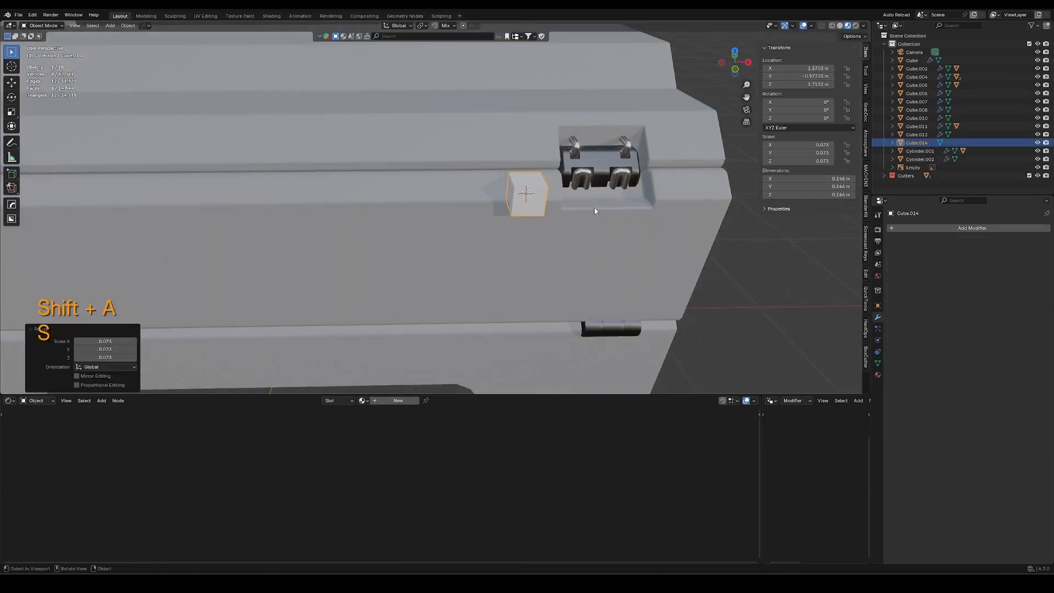
Narrow the cube to about 0.07 m in X and use it to slash the front panel with a boolean
{"action": "key", "text": "s"}
{"action": "middle_click", "coordinate": [516, 222]}
{"action": "left_click", "coordinate": [483, 222]}
{"action": "middle_click_drag", "start_coordinate": [594, 208], "coordinate": [463, 249], "text": "shift"}
{"action": "left_click", "coordinate": [483, 225], "text": "shift"}
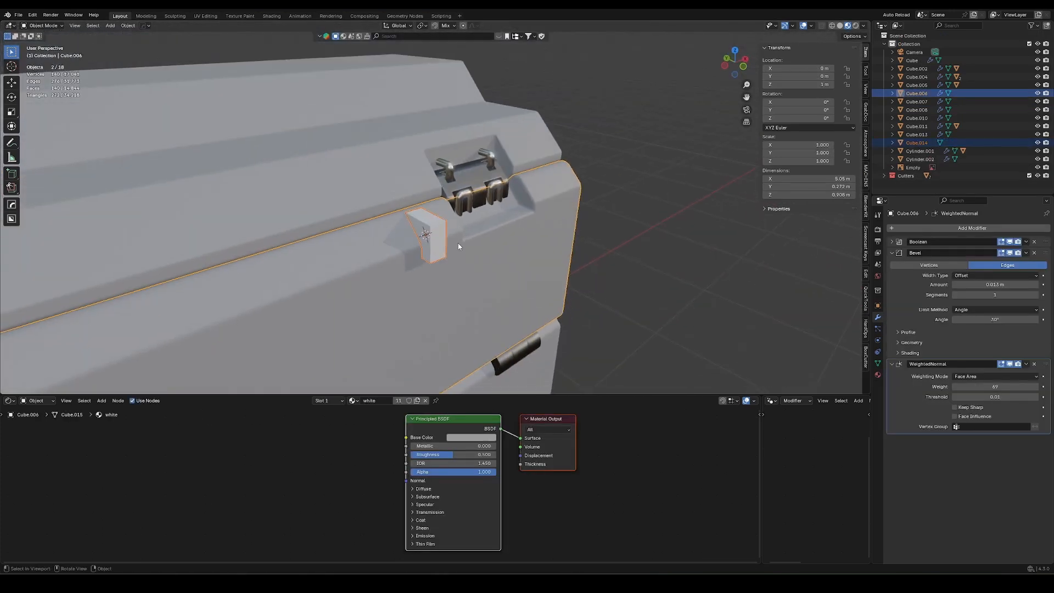
{"action": "key", "text": "ctrl+KP_Divide"}
Shift the slash cutter about 0.066 m outward along Y and adjust its height along Z
{"action": "key", "text": "g"}
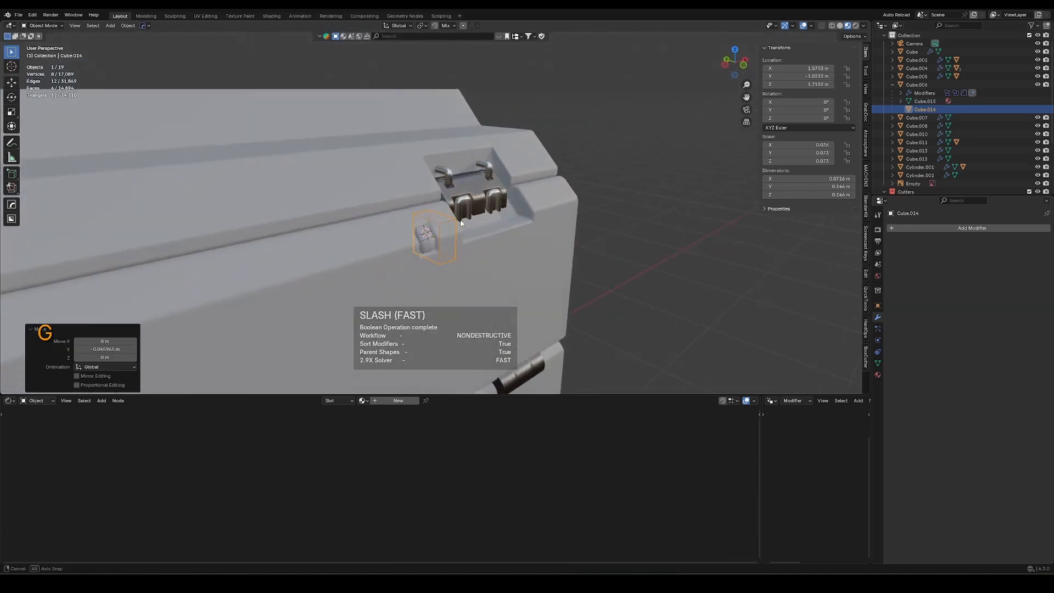
{"action": "key", "text": "g"}
{"action": "key", "text": "z"}
{"action": "middle_click_drag", "start_coordinate": [461, 223], "coordinate": [448, 275]}
{"action": "left_click", "coordinate": [459, 242]}
Fine-tune the front panel's bevel amount to about 0.011 m and set the sliced block's bevel to 0.004 m
{"action": "scroll", "coordinate": [432, 253], "scroll_direction": "up", "scroll_amount": 3}
{"action": "left_click", "coordinate": [422, 287]}
{"action": "left_click", "coordinate": [422, 287]}
{"action": "left_click", "coordinate": [644, 309]}
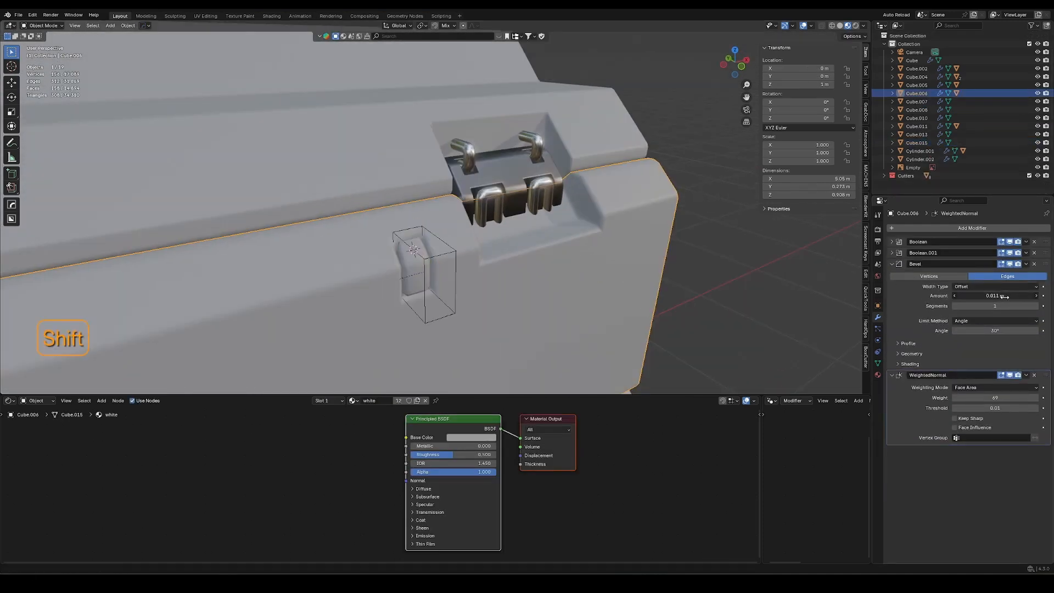
{"action": "left_click", "coordinate": [417, 291]}
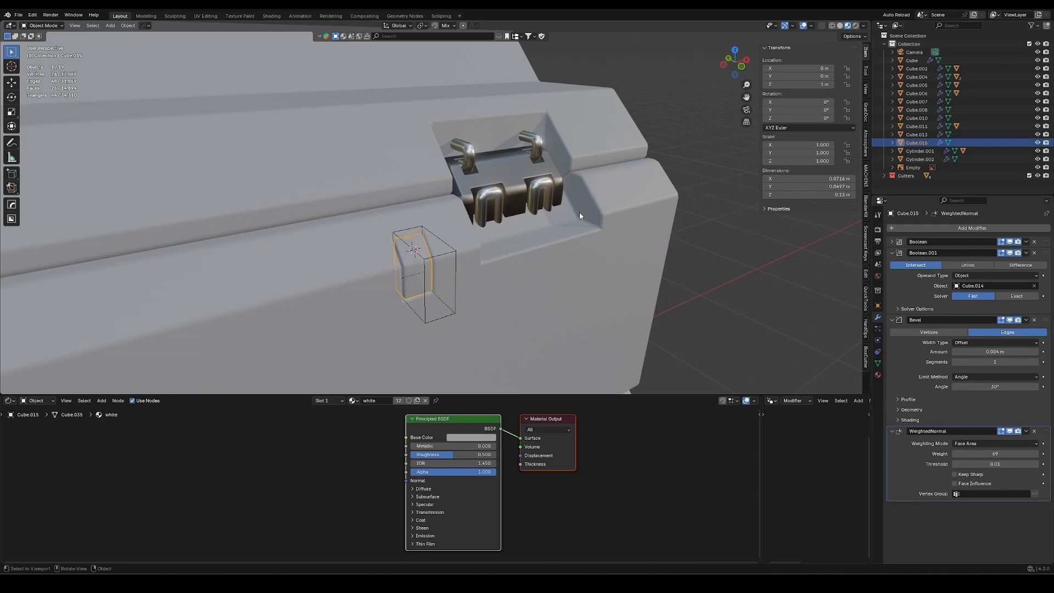
Lower the sliced block about 0.0135 m along Z inside its cutout
{"action": "key", "text": "g"}
{"action": "key", "text": "z"}
{"action": "left_click", "coordinate": [590, 234], "text": "shift"}
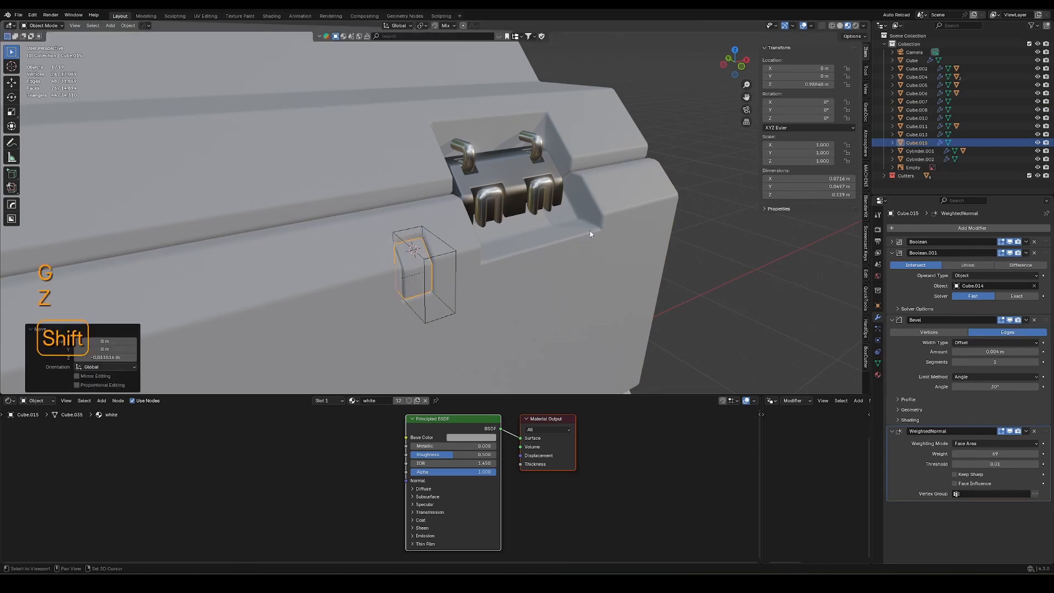
Shift the sliced block about 0.006 m along Y inside its cutout
{"action": "middle_click_drag", "start_coordinate": [590, 234], "coordinate": [646, 244]}
{"action": "key", "text": "g"}
{"action": "key", "text": "y"}
Duplicate the slash cutter's geometry along X and place the copy beside the opposite latch on the front panel
{"action": "key", "text": "Tab"}
{"action": "key", "text": "a"}
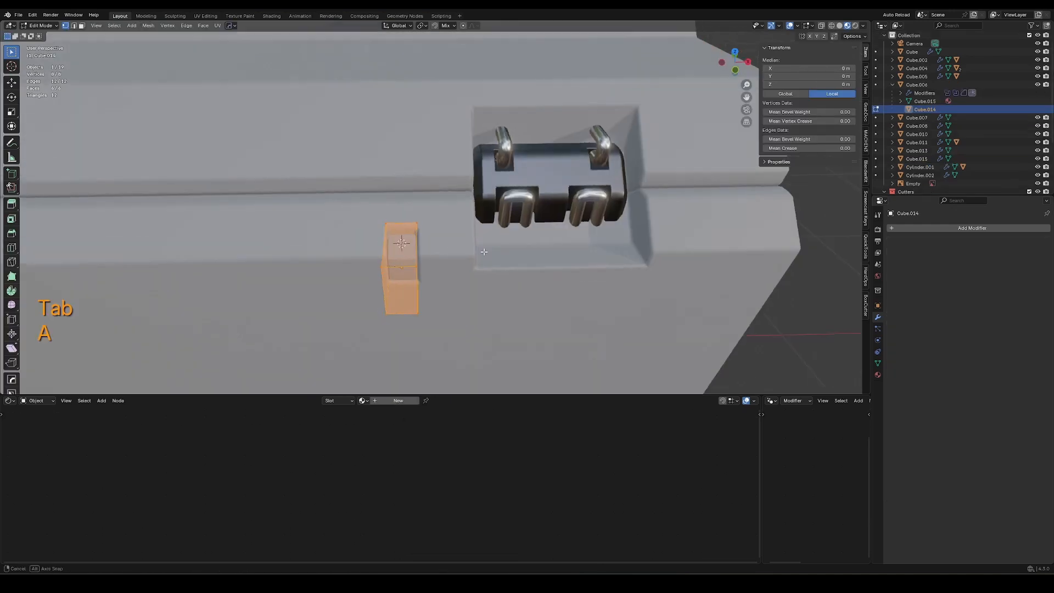
{"action": "key", "text": "shift+d"}
{"action": "left_click", "coordinate": [323, 292]}
{"action": "middle_click_drag", "start_coordinate": [322, 291], "coordinate": [684, 284]}
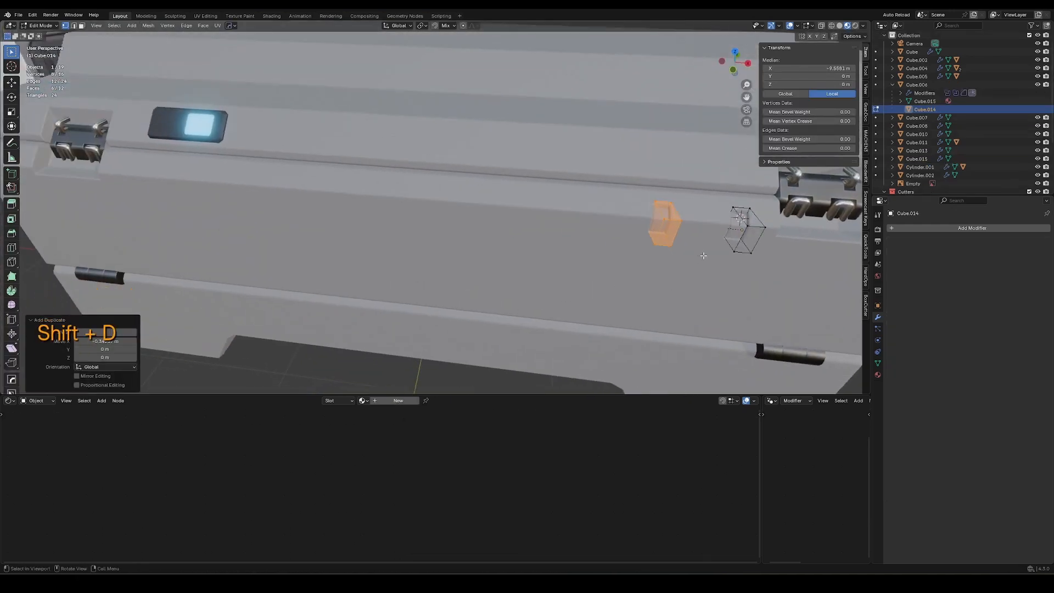
{"action": "key", "text": "g"}
{"action": "middle_click", "coordinate": [676, 254]}
{"action": "left_click", "coordinate": [186, 234]}
{"action": "middle_click_drag", "start_coordinate": [661, 238], "coordinate": [415, 242], "text": "shift"}
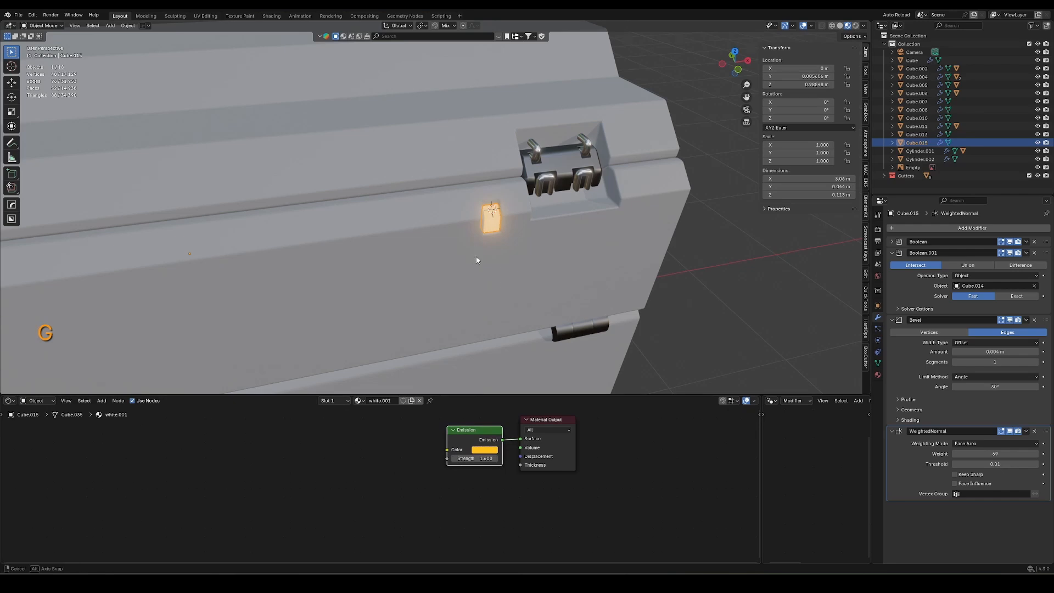
Unhide the cutters and narrow both slash cutter blocks along X to slim the glowing slits
{"action": "middle_click_drag", "start_coordinate": [476, 256], "coordinate": [378, 278]}
{"action": "key", "text": "alt+h"}
{"action": "left_click", "coordinate": [432, 219]}
{"action": "key", "text": "Tab"}
{"action": "scroll", "coordinate": [406, 269], "scroll_direction": "up", "scroll_amount": 4}
{"action": "key", "text": "a"}
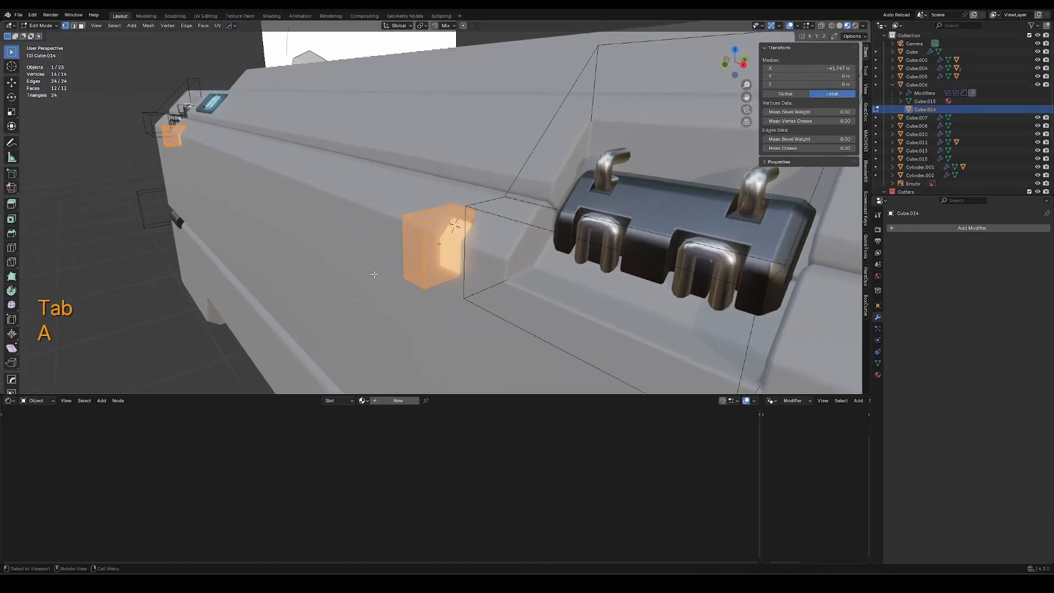
{"action": "key", "text": "z"}
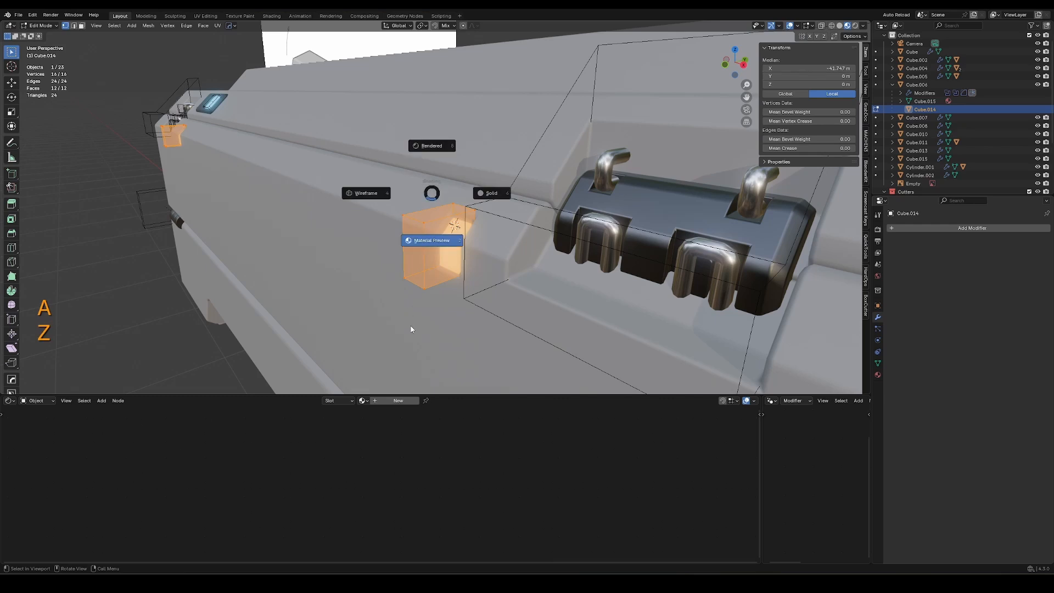
{"action": "middle_click_drag", "start_coordinate": [410, 330], "coordinate": [454, 369]}
{"action": "key", "text": "s"}
{"action": "key", "text": "x"}
{"action": "key", "text": "Tab"}
{"action": "key", "text": "shift+alt+z"}
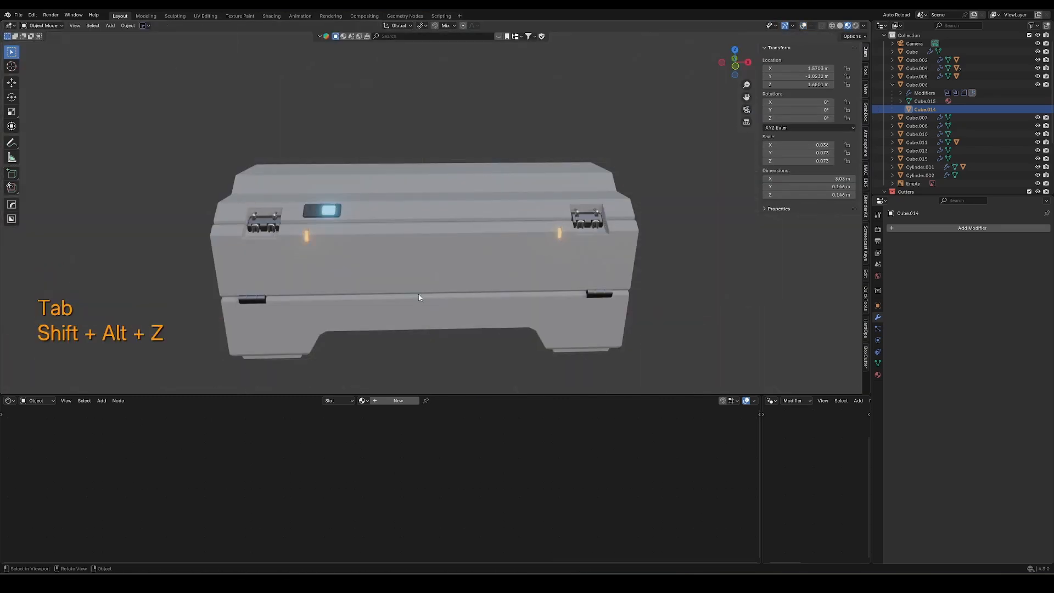
Assign a dark matte material to the feet under the case
{"action": "middle_click_drag", "start_coordinate": [419, 294], "coordinate": [640, 254]}
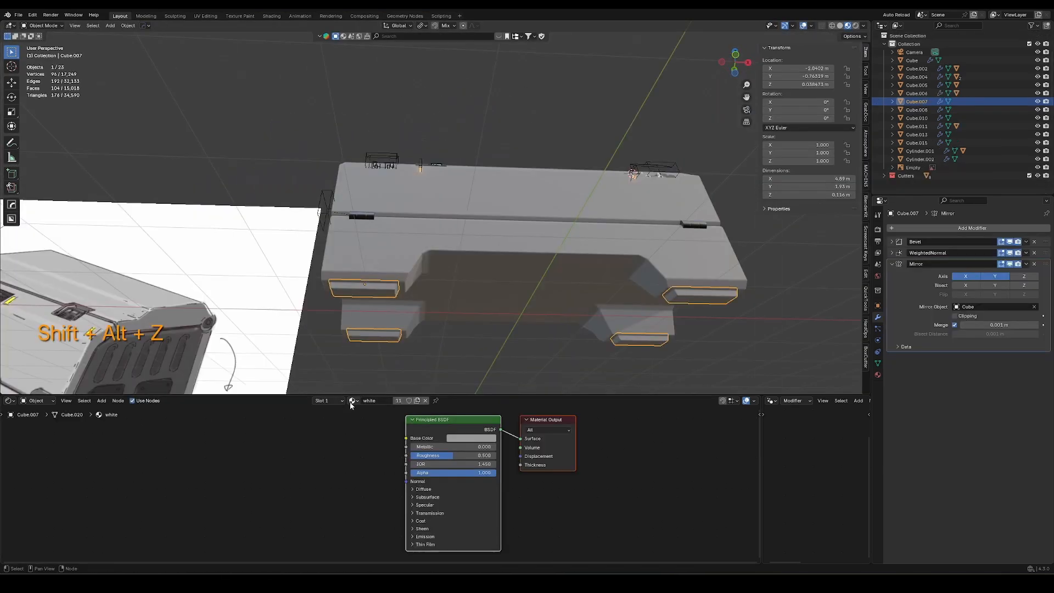
{"action": "left_click", "coordinate": [352, 401]}
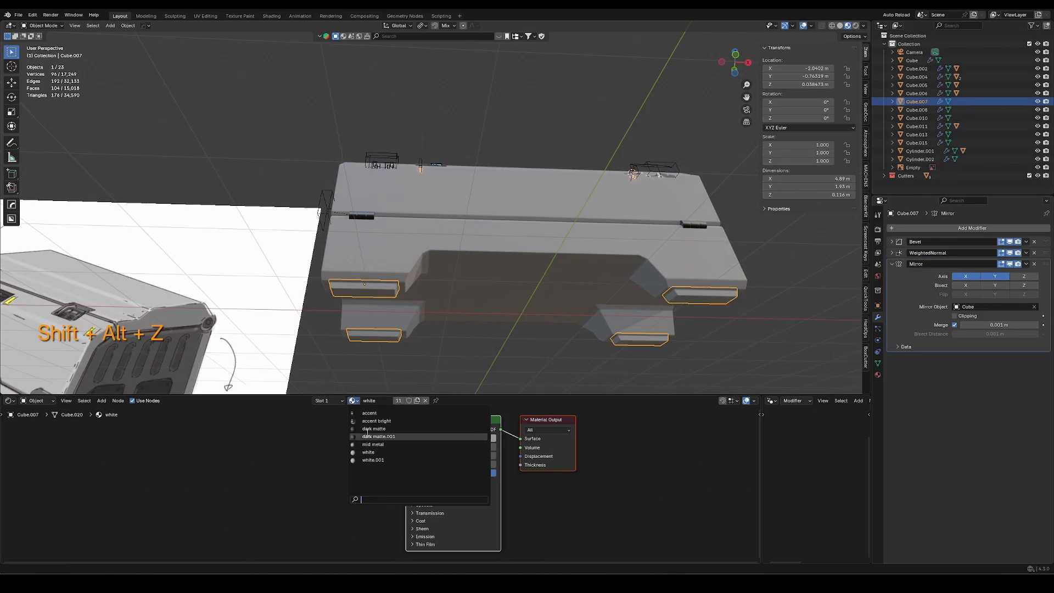
{"action": "key", "text": "Escape"}
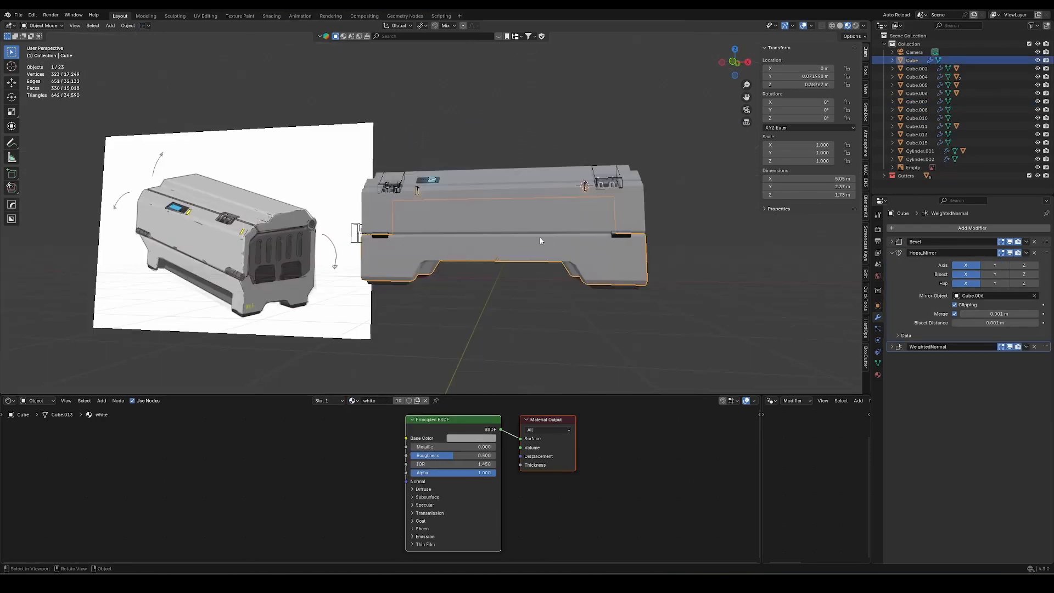
Examine the case's end grille, feet and front panel from several angles
{"action": "middle_click_drag", "start_coordinate": [544, 241], "coordinate": [640, 261]}
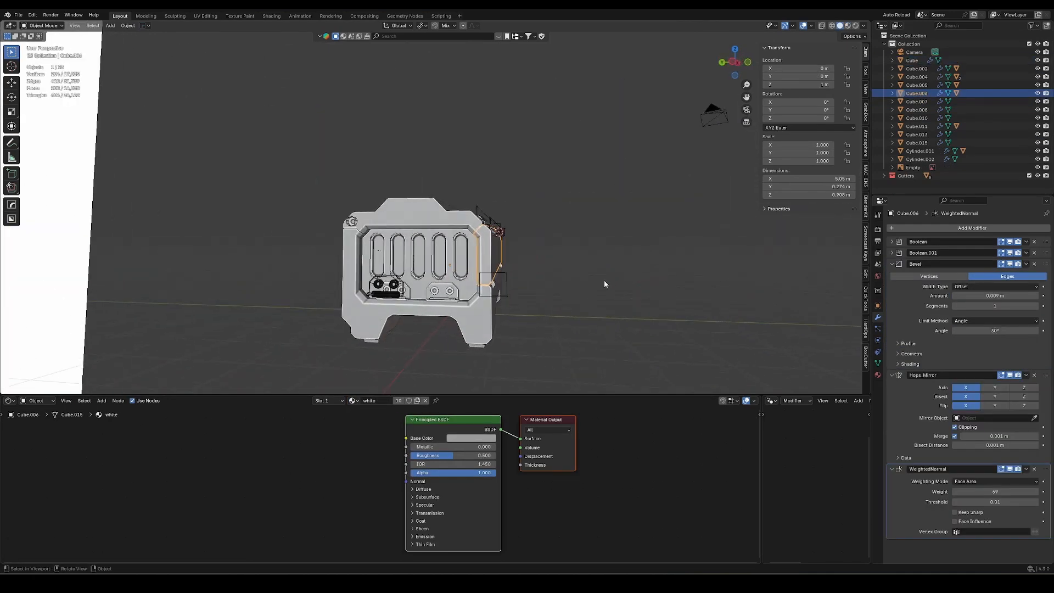
{"action": "scroll", "coordinate": [604, 283], "scroll_direction": "up", "scroll_amount": 2}
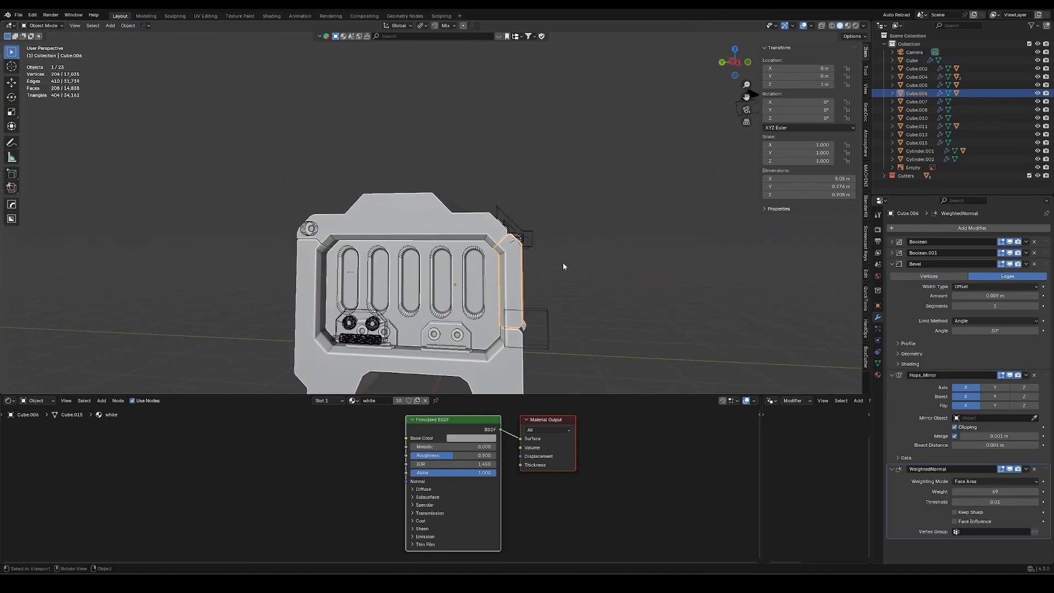
{"action": "middle_click_drag", "start_coordinate": [529, 238], "coordinate": [553, 176], "text": "shift"}
{"action": "key", "text": "z"}
{"action": "mouse_move", "coordinate": [554, 274]}
{"action": "middle_mouse_down"}
{"action": "mouse_move", "coordinate": [490, 259]}
{"action": "mouse_move", "coordinate": [508, 283]}
{"action": "middle_mouse_up"}
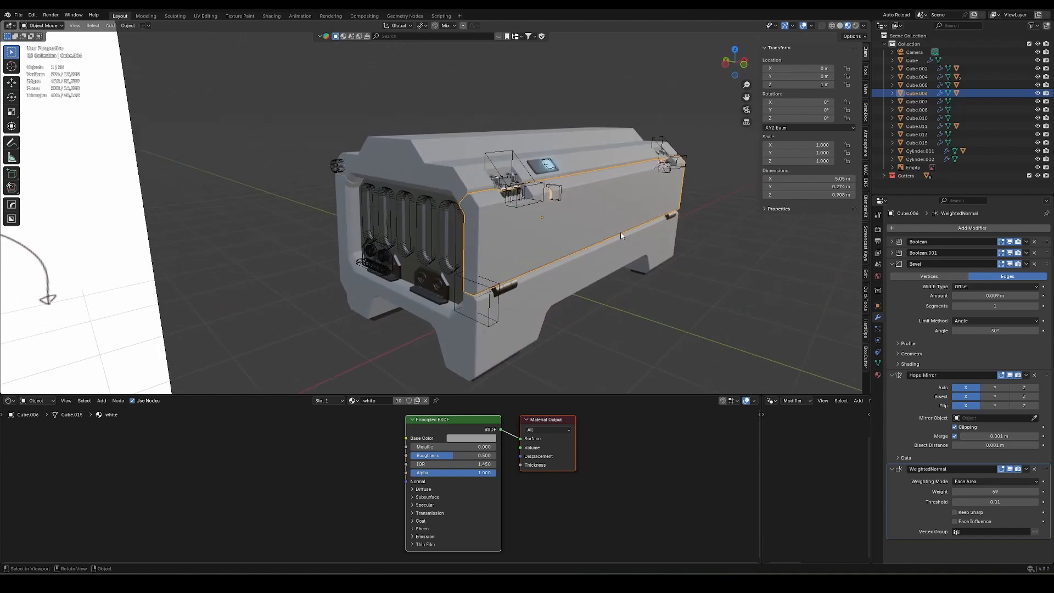
{"action": "middle_click_drag", "start_coordinate": [657, 202], "coordinate": [493, 296]}
{"action": "key", "text": "shift+alt+z"}
{"action": "scroll", "coordinate": [575, 224], "scroll_direction": "up", "scroll_amount": 2}
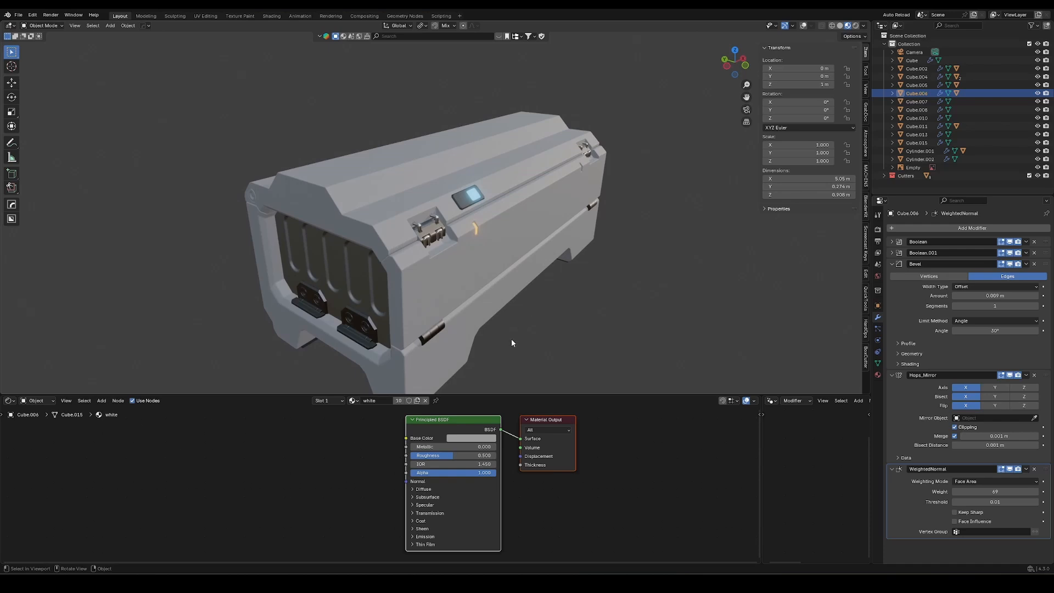
{"action": "middle_click_drag", "start_coordinate": [512, 343], "coordinate": [515, 274]}
{"action": "left_click", "coordinate": [449, 242]}
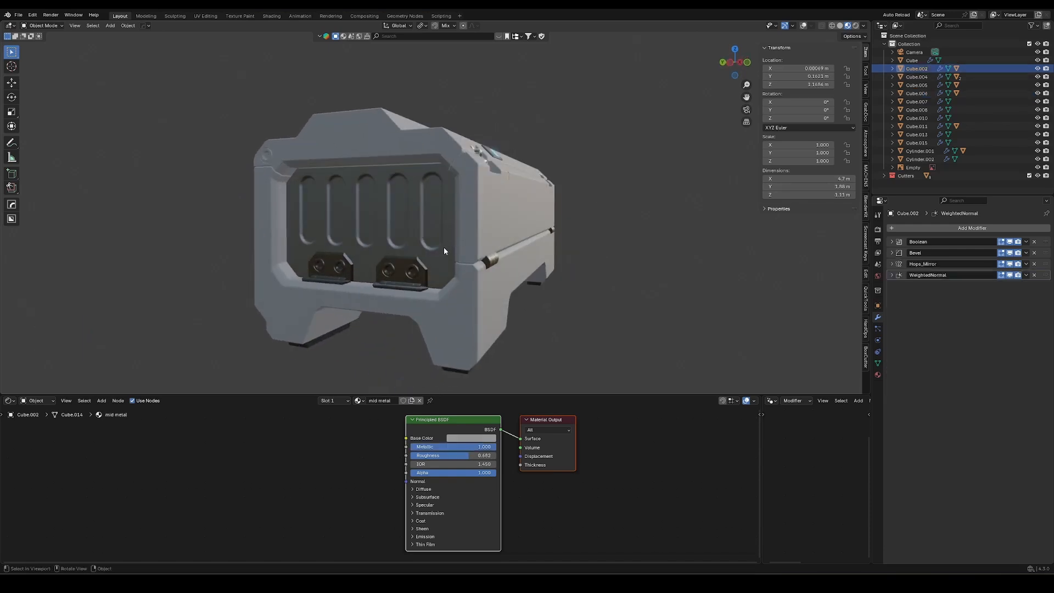
Hide the Cutters collection and move the reference image farther away from the case along X
{"action": "key", "text": "shift+alt+z"}
{"action": "left_click", "coordinate": [436, 249]}
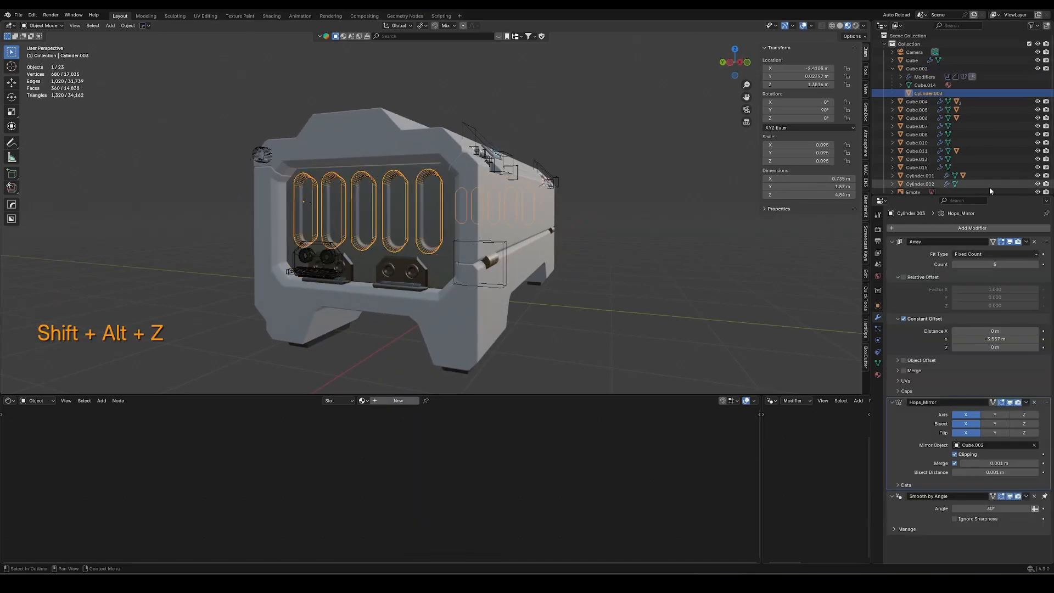
{"action": "key", "text": "g"}
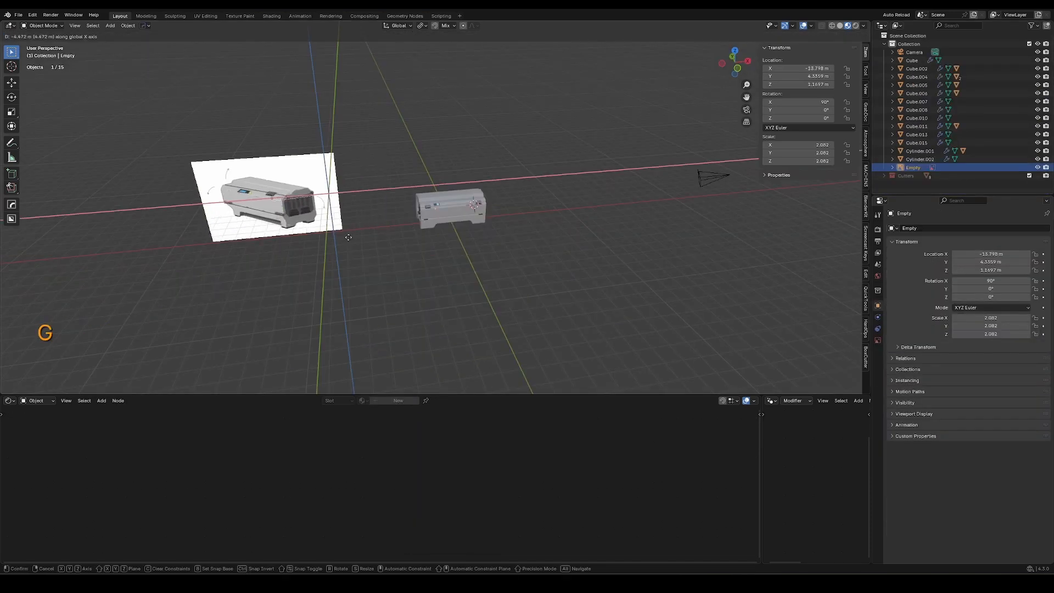
{"action": "left_click", "coordinate": [423, 260]}
Add a plane at the world origin and scale it up to about 16.1 m
{"action": "key", "text": "shift+a"}
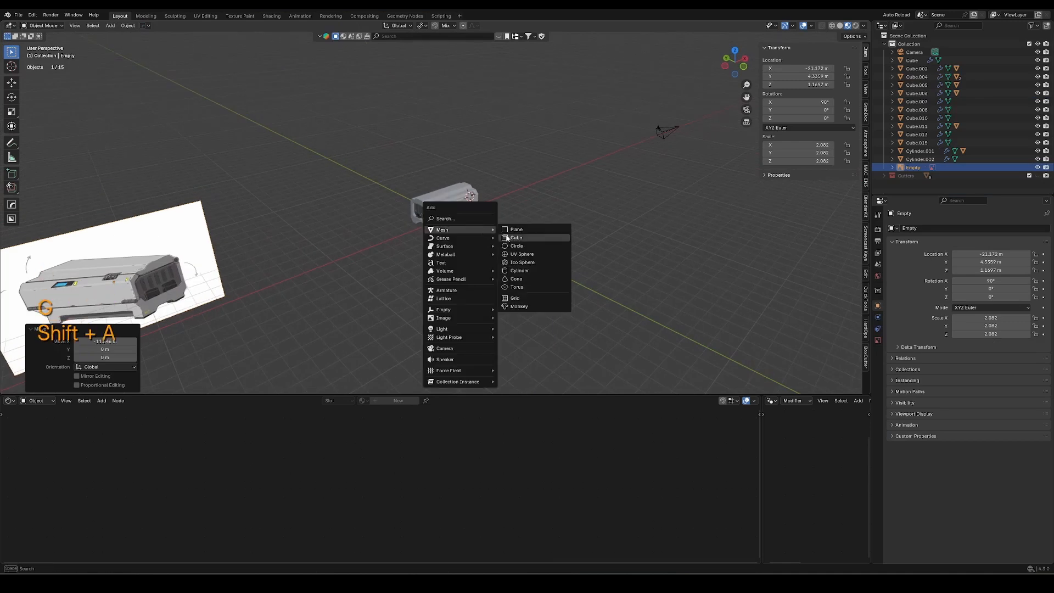
{"action": "left_click", "coordinate": [513, 229]}
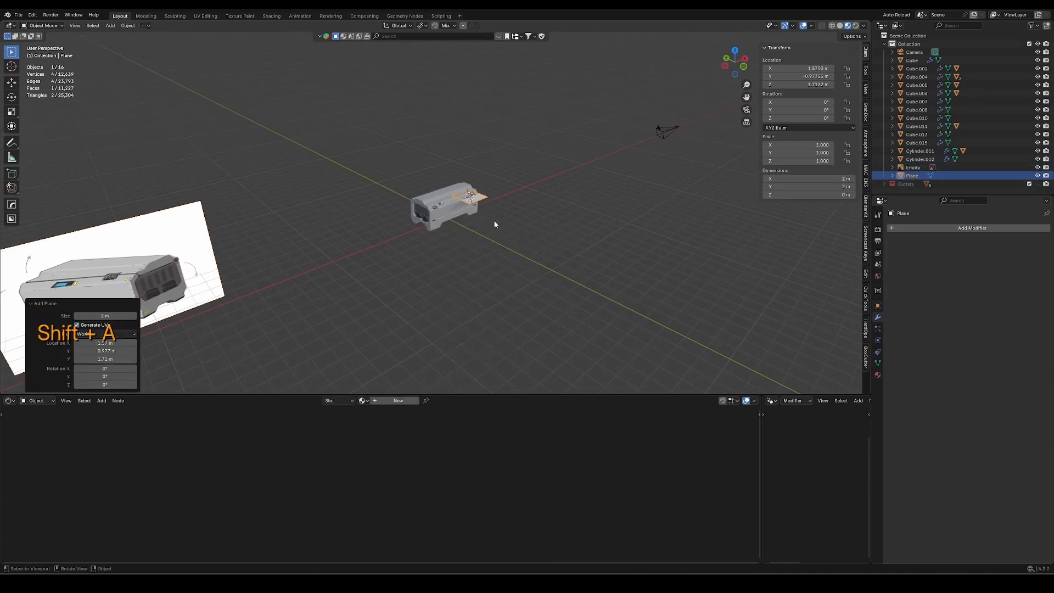
{"action": "key", "text": "alt+g"}
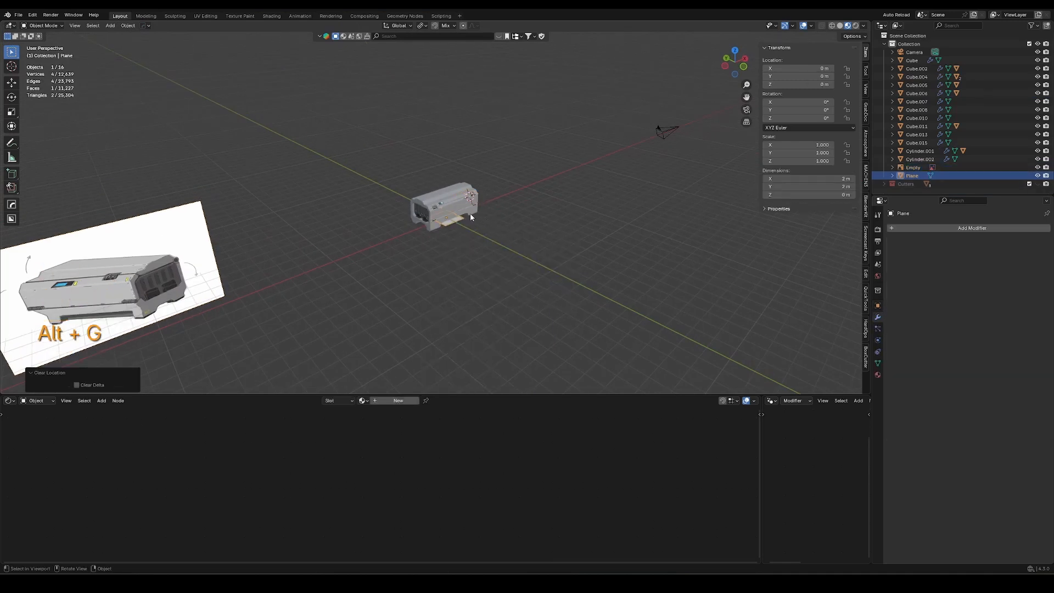
{"action": "key", "text": "s"}
{"action": "left_click", "coordinate": [569, 247]}
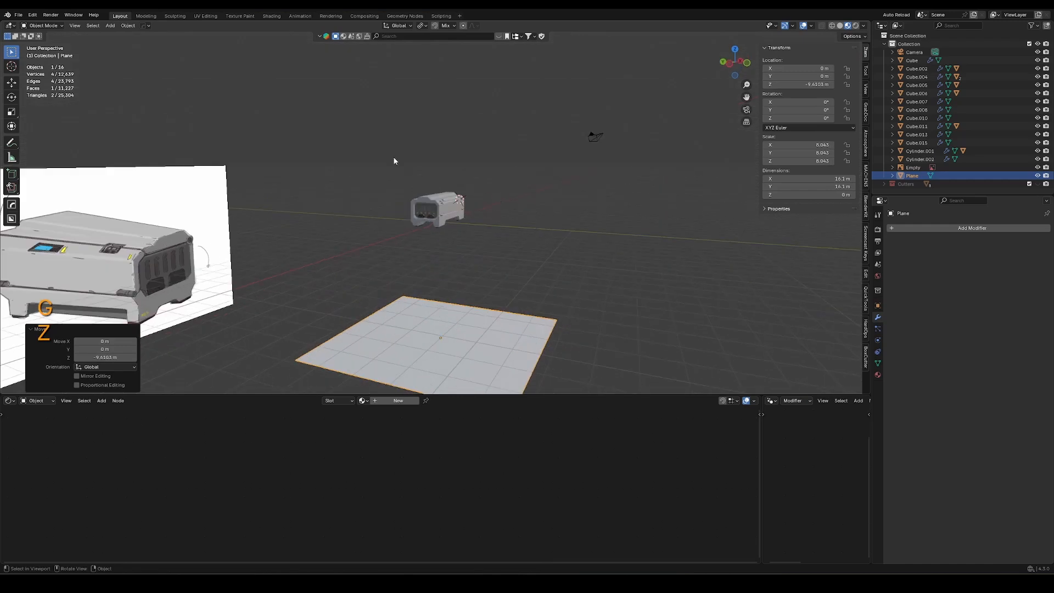
Select all the case parts and move them to a new collection named Create
{"action": "left_click_drag", "start_coordinate": [377, 156], "coordinate": [507, 265]}
{"action": "left_click", "coordinate": [451, 218], "text": "shift"}
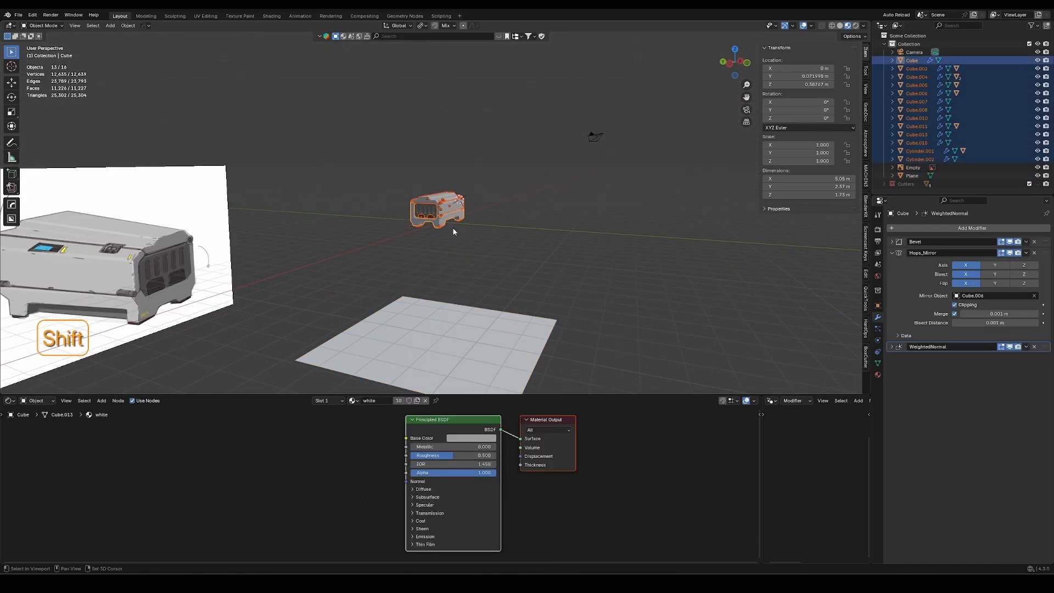
{"action": "key", "text": "m"}
{"action": "left_click", "coordinate": [449, 231]}
{"action": "type", "text": "Create"}
{"action": "key", "text": "Return"}
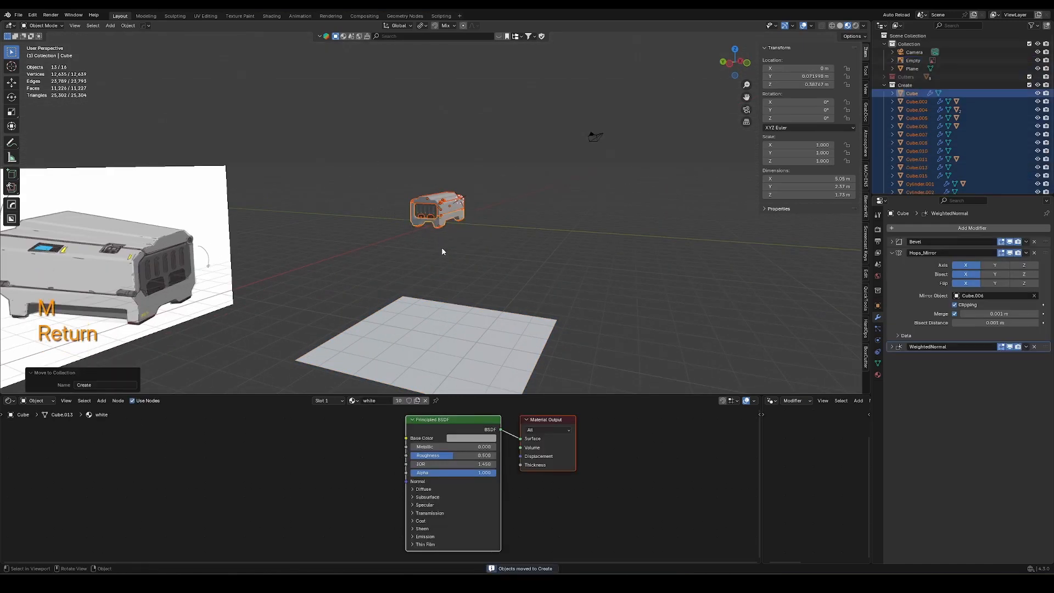
Select every part in the case's collection and adjust their height along Z so the feet rest on the ground line
{"action": "middle_click_drag", "start_coordinate": [441, 250], "coordinate": [489, 200]}
{"action": "left_click", "coordinate": [467, 262]}
{"action": "left_click", "coordinate": [447, 221]}
{"action": "left_click", "coordinate": [501, 213]}
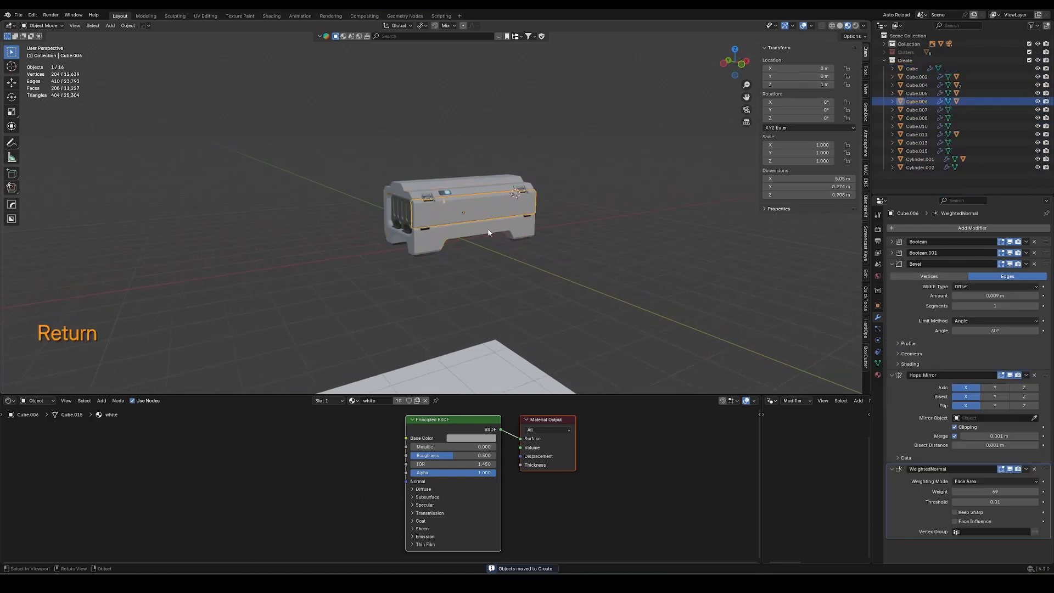
{"action": "key", "text": "shift+g"}
{"action": "left_click", "coordinate": [495, 295]}
{"action": "middle_click_drag", "start_coordinate": [590, 251], "coordinate": [571, 249]}
{"action": "key", "text": "KP_1"}
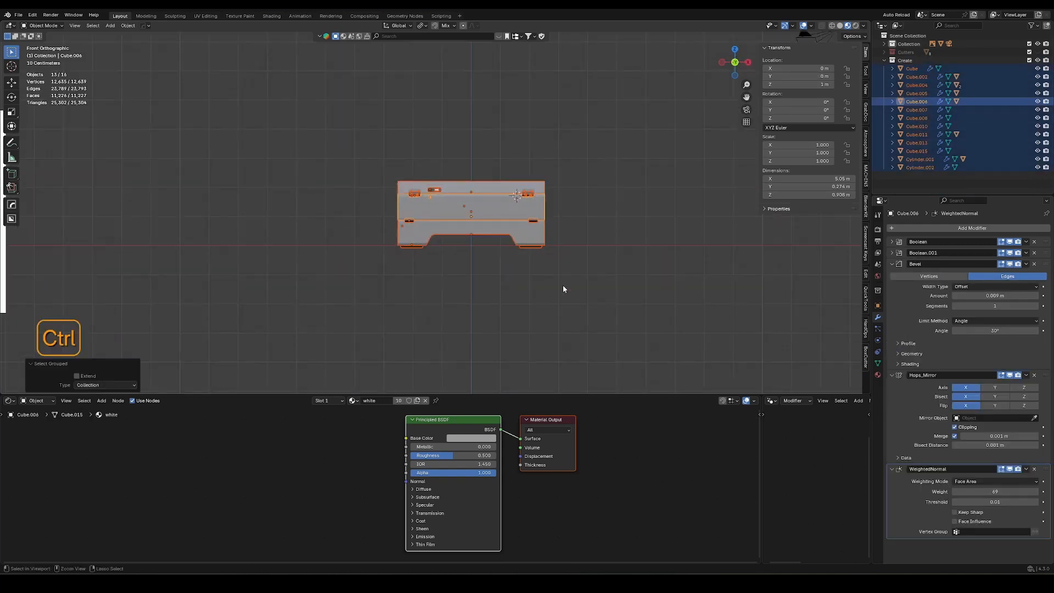
{"action": "middle_click_drag", "start_coordinate": [563, 285], "coordinate": [539, 233], "text": "ctrl"}
{"action": "key", "text": "g"}
{"action": "key", "text": "z"}
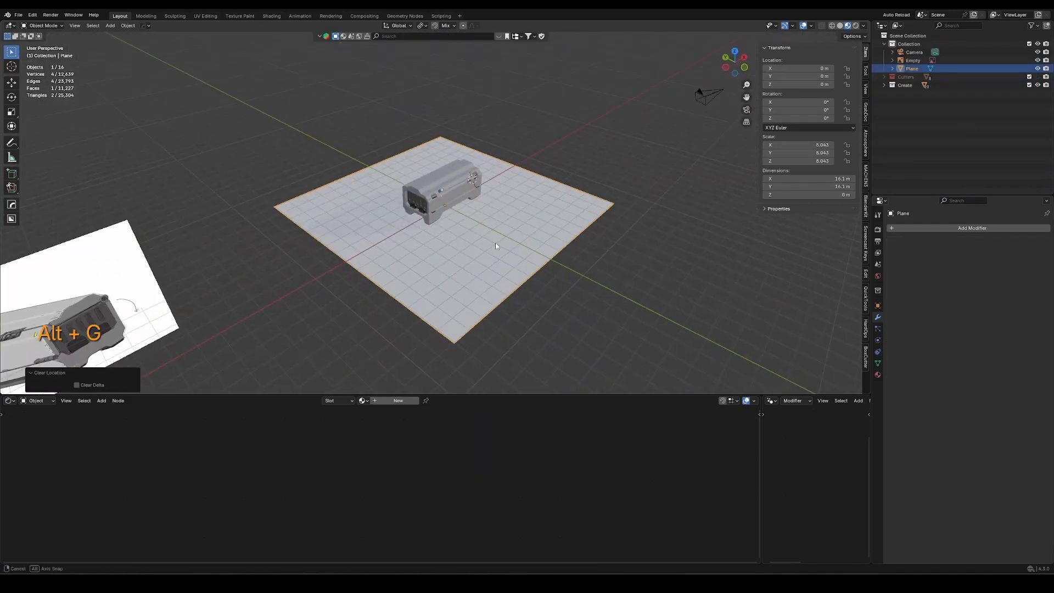
Extrude the plane's rear edge about 12.8 m up along Z to form a backdrop wall
{"action": "key", "text": "Tab"}
{"action": "key", "text": "2"}
{"action": "left_click", "coordinate": [409, 185]}
{"action": "middle_click_drag", "start_coordinate": [411, 185], "coordinate": [434, 164]}
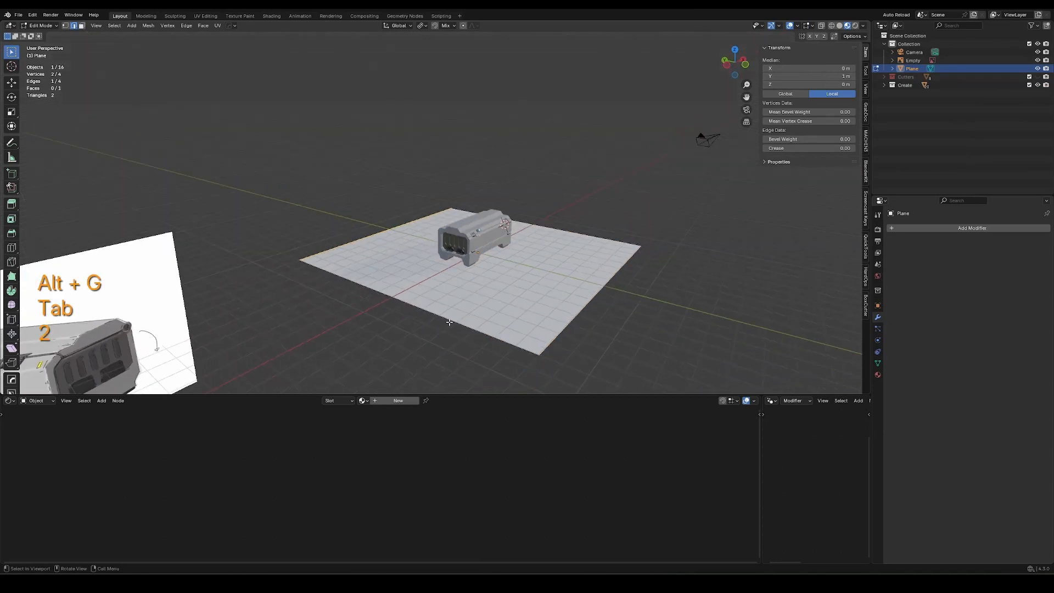
{"action": "key", "text": "e"}
{"action": "key", "text": "z"}
{"action": "left_click", "coordinate": [418, 58]}
Bevel the edge between floor and wall into a rounded curve and shade the backdrop smooth
{"action": "key", "text": "2"}
{"action": "left_click", "coordinate": [418, 220]}
{"action": "key", "text": "ctrl+b"}
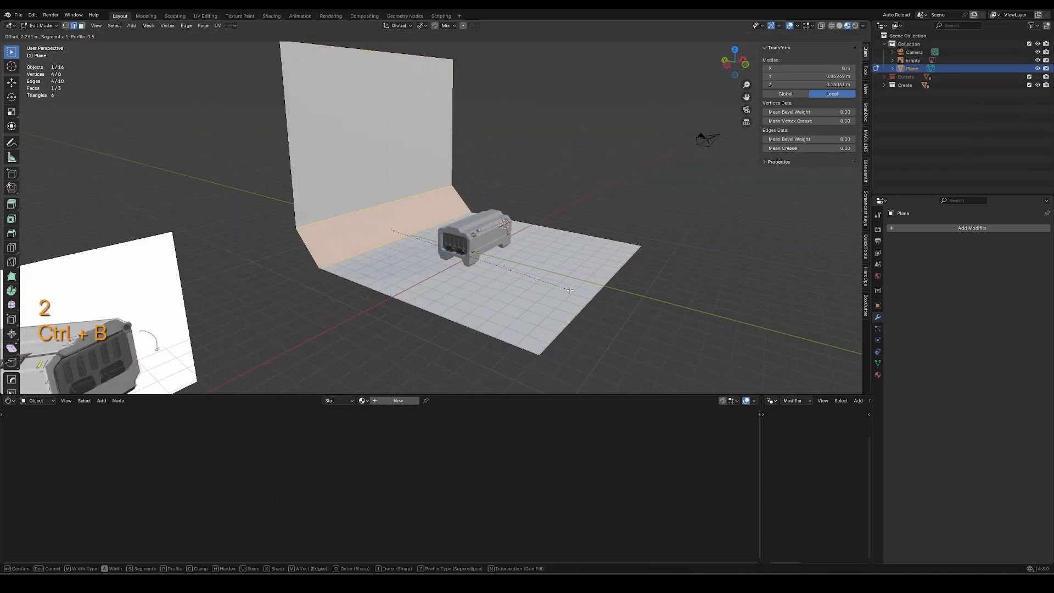
{"action": "left_click", "coordinate": [570, 290]}
{"action": "key", "text": "Tab"}
{"action": "right_click", "coordinate": [391, 187]}
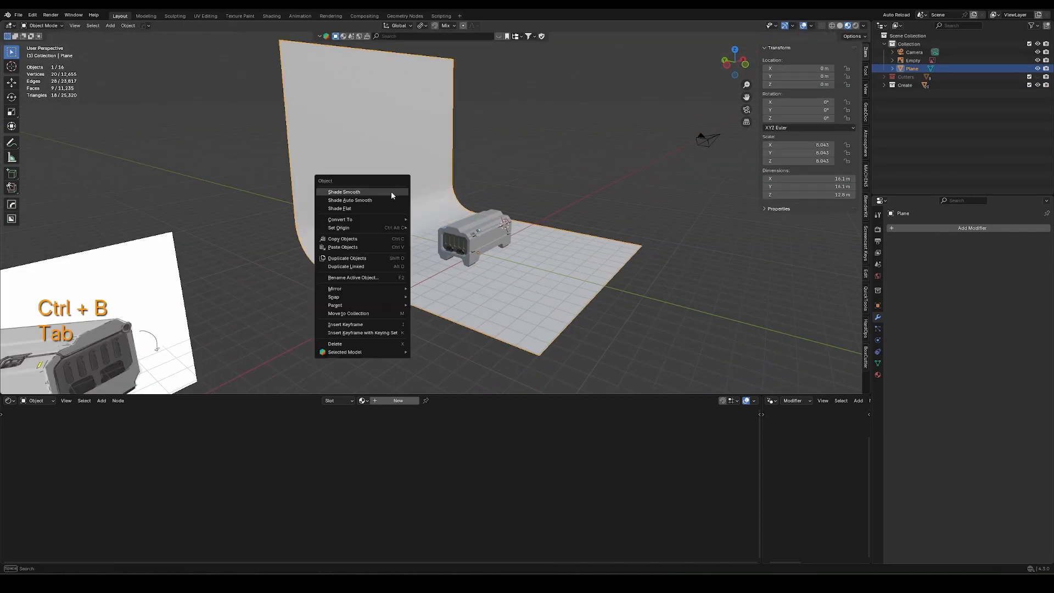
{"action": "left_click", "coordinate": [391, 190]}
Move the backdrop's wall and curve vertices farther back from the case to lengthen the floor
{"action": "key", "text": "Tab"}
{"action": "key", "text": "1"}
{"action": "middle_click_drag", "start_coordinate": [458, 215], "coordinate": [493, 204]}
{"action": "left_click_drag", "start_coordinate": [311, 68], "coordinate": [476, 292]}
{"action": "middle_click_drag", "start_coordinate": [477, 292], "coordinate": [478, 312]}
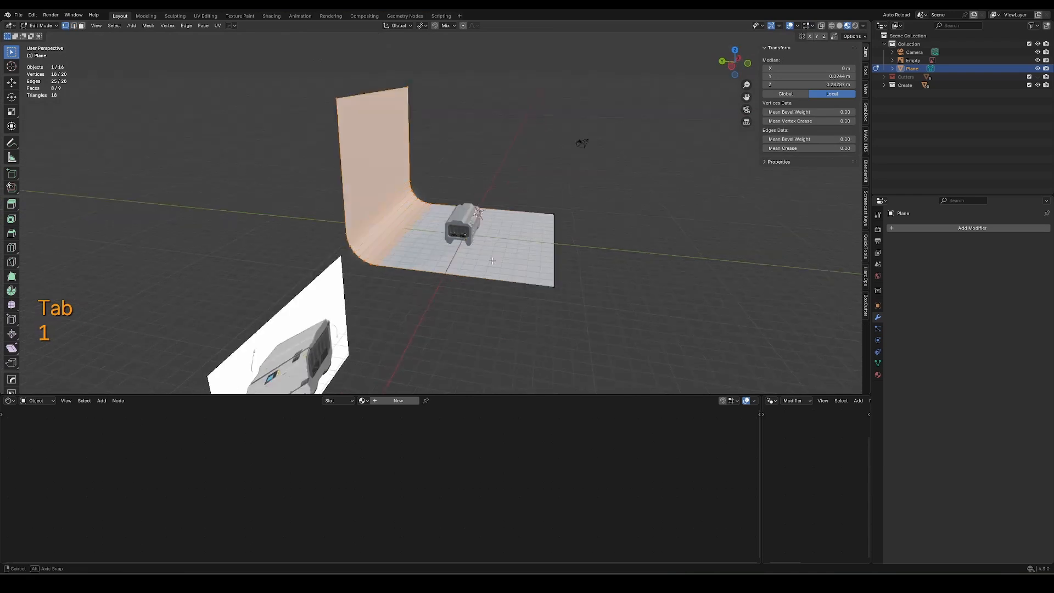
{"action": "key", "text": "g"}
{"action": "left_click", "coordinate": [253, 233]}
{"action": "key", "text": "Tab"}
Move the camera horizontally in front of the case and rotate it about 43° around Z toward the backdrop
{"action": "left_click", "coordinate": [584, 119]}
{"action": "key", "text": "g"}
{"action": "key", "text": "shift+z"}
{"action": "left_click", "coordinate": [529, 268]}
{"action": "key", "text": "r"}
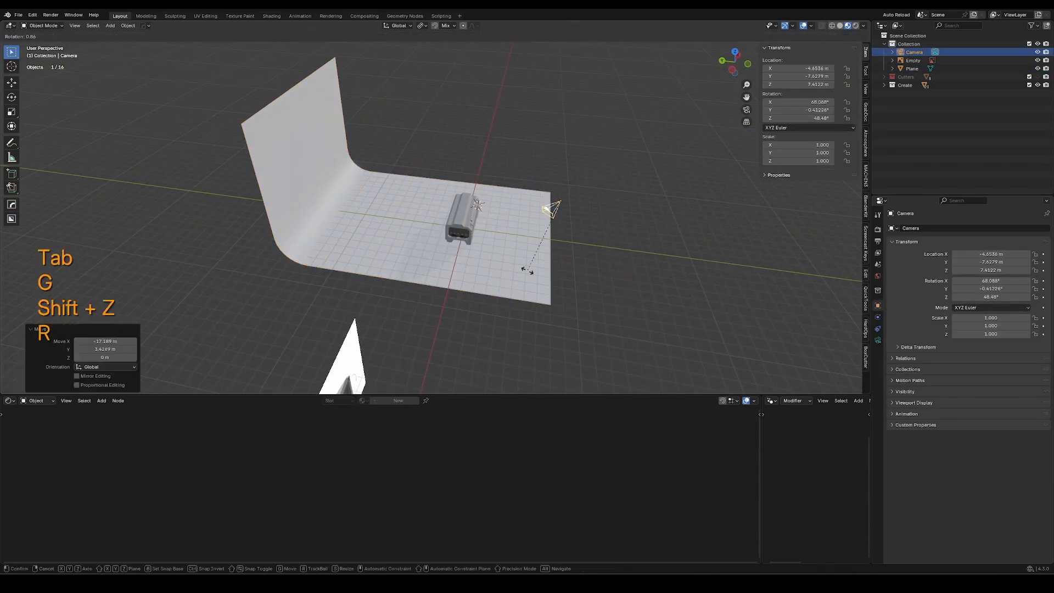
{"action": "key", "text": "z"}
{"action": "left_click", "coordinate": [491, 236]}
Look through the camera, turn on Camera to View and frame the front of the case
{"action": "key", "text": "KP_0"}
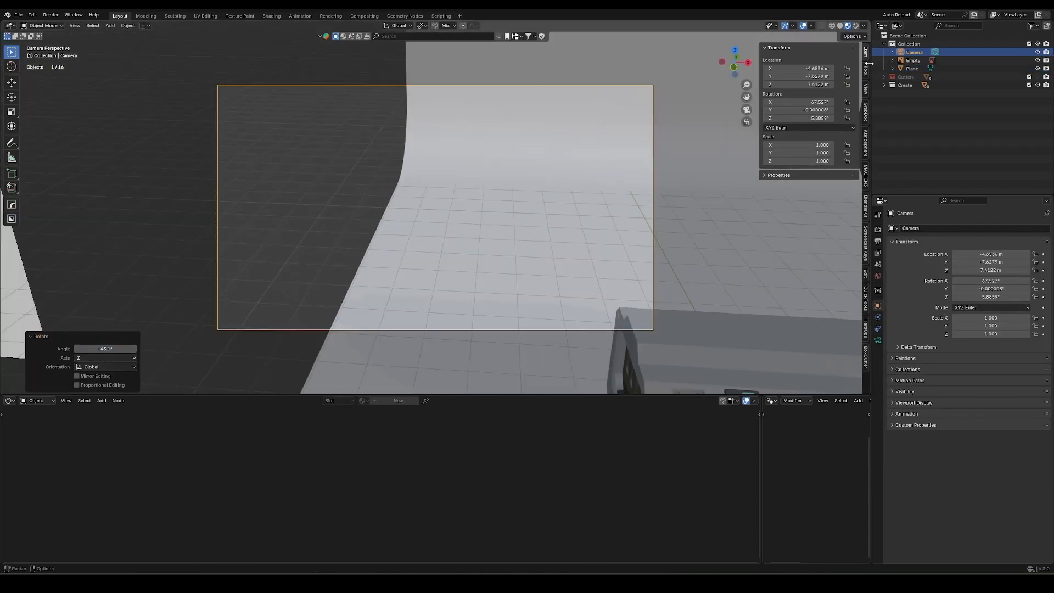
{"action": "left_click", "coordinate": [866, 89]}
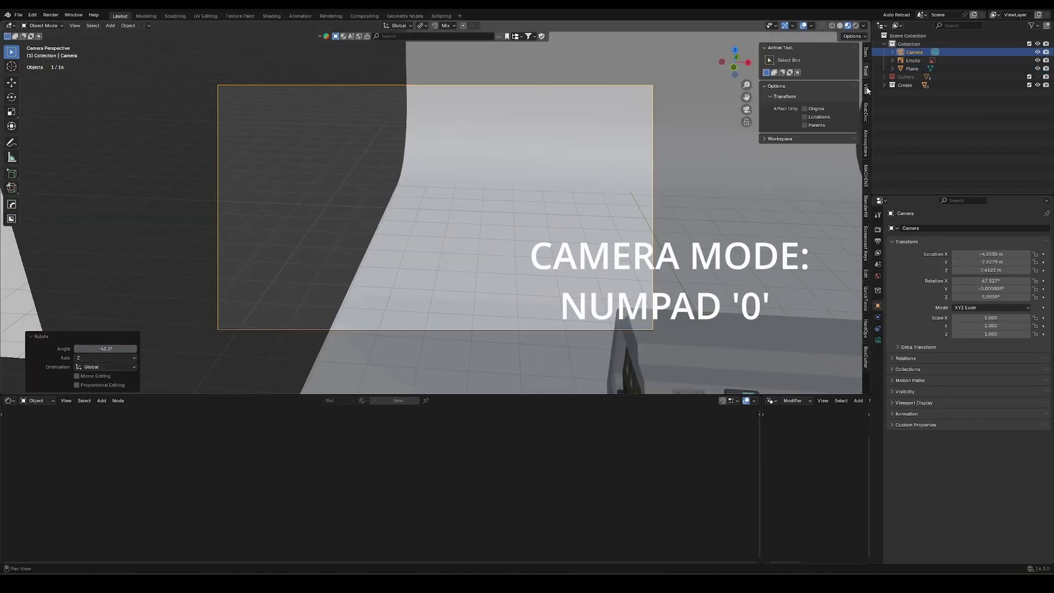
{"action": "middle_click_drag", "start_coordinate": [439, 252], "coordinate": [334, 177]}
{"action": "middle_click_drag", "start_coordinate": [483, 258], "coordinate": [374, 187]}
{"action": "middle_click_drag", "start_coordinate": [374, 187], "coordinate": [398, 217], "text": "shift"}
Adjust the camera's focal length and reframe the whole case within the camera frame
{"action": "right_click", "coordinate": [629, 134]}
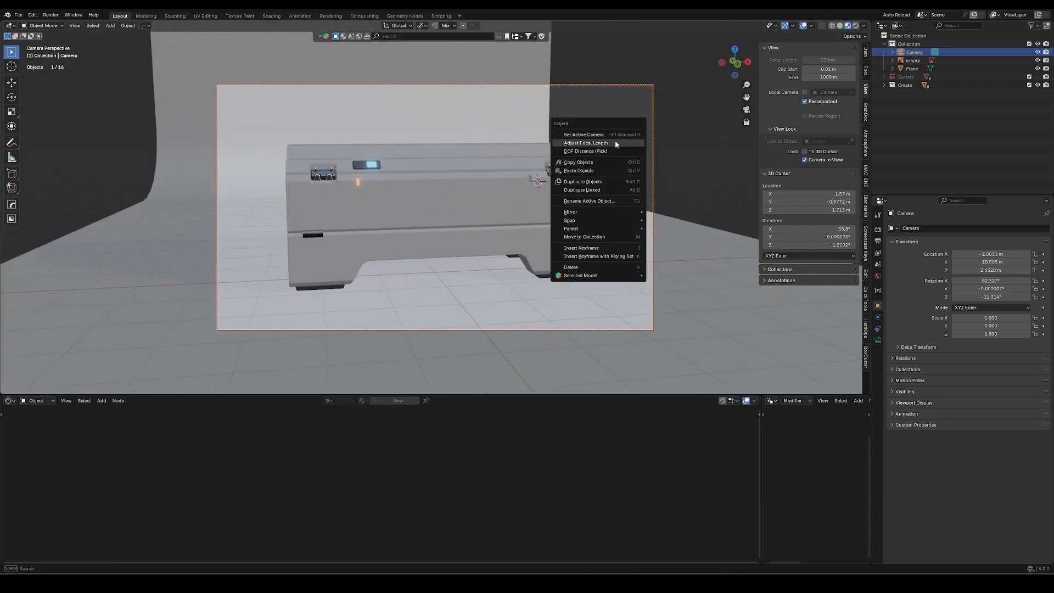
{"action": "left_click", "coordinate": [615, 140]}
{"action": "left_click", "coordinate": [566, 153]}
{"action": "middle_click_drag", "start_coordinate": [566, 153], "coordinate": [568, 156]}
{"action": "middle_click_drag", "start_coordinate": [568, 156], "coordinate": [584, 170], "text": "shift"}
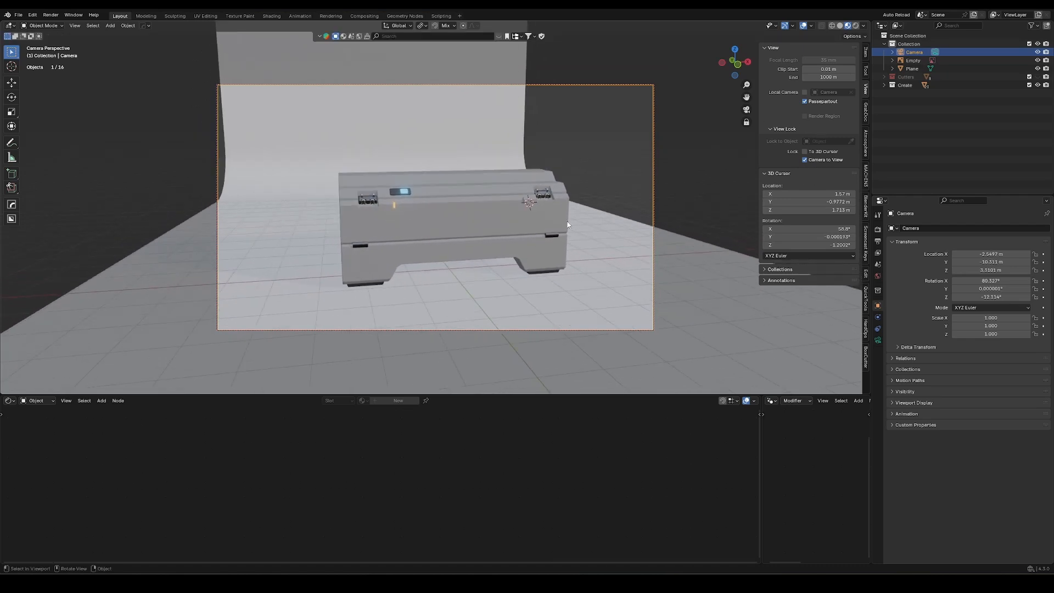
{"action": "middle_click_drag", "start_coordinate": [602, 206], "coordinate": [568, 171]}
Turn off Camera to View and switch the viewport to rendered shading
{"action": "key", "text": "KP_0"}
{"action": "key", "text": "ctrl+alt+f"}
{"action": "middle_click_drag", "start_coordinate": [554, 207], "coordinate": [527, 170]}
{"action": "key", "text": "z"}
{"action": "left_click", "coordinate": [528, 101]}
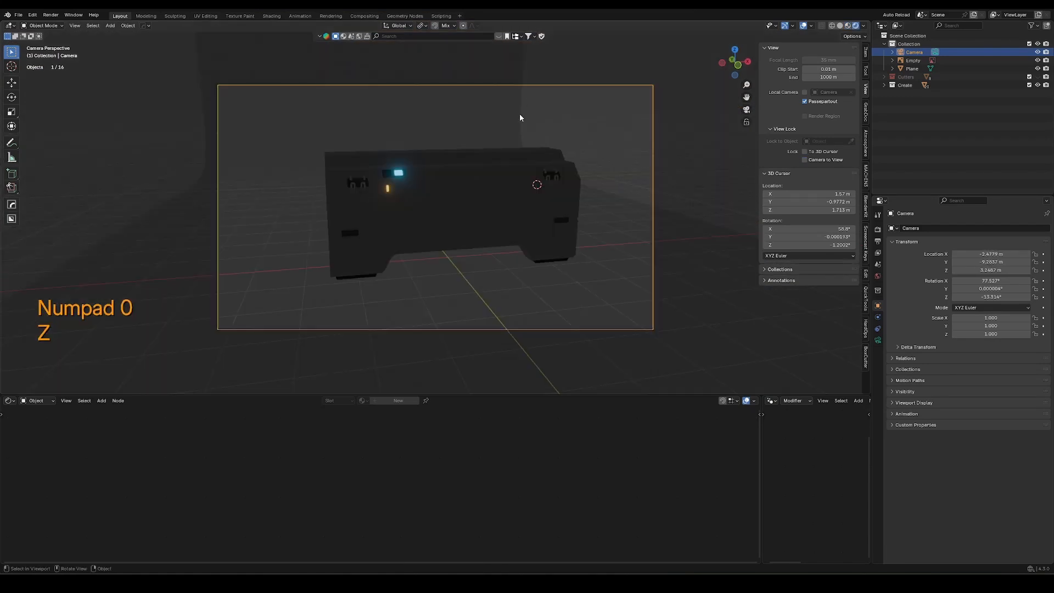
Place the 3D cursor on the floor in front of the case and switch the render engine to Cycles
{"action": "right_click", "coordinate": [494, 273], "text": "shift"}
{"action": "key", "text": "shift+a"}
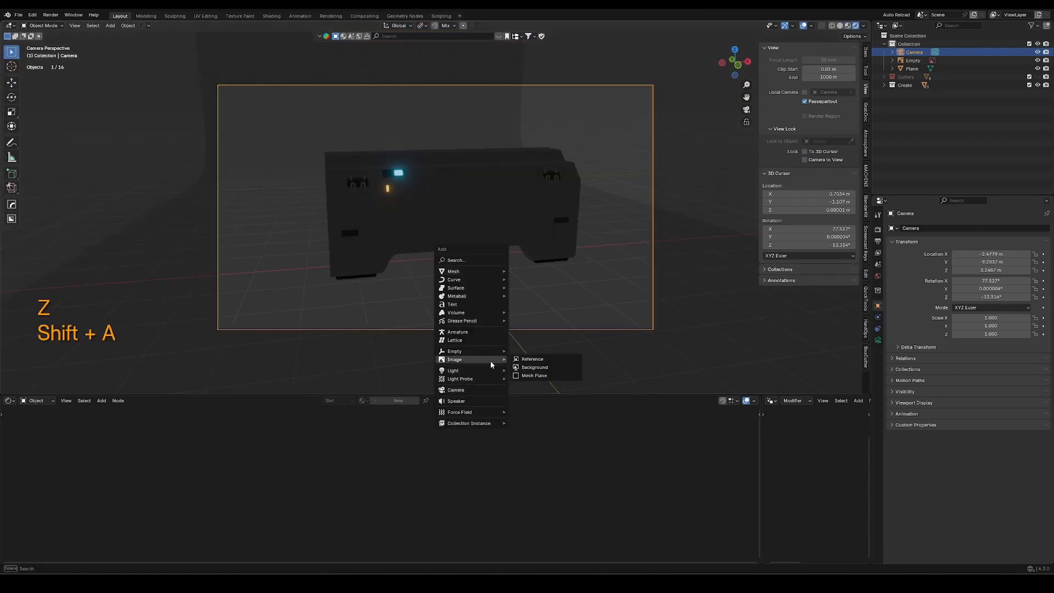
{"action": "left_click", "coordinate": [878, 230]}
{"action": "left_click", "coordinate": [998, 228]}
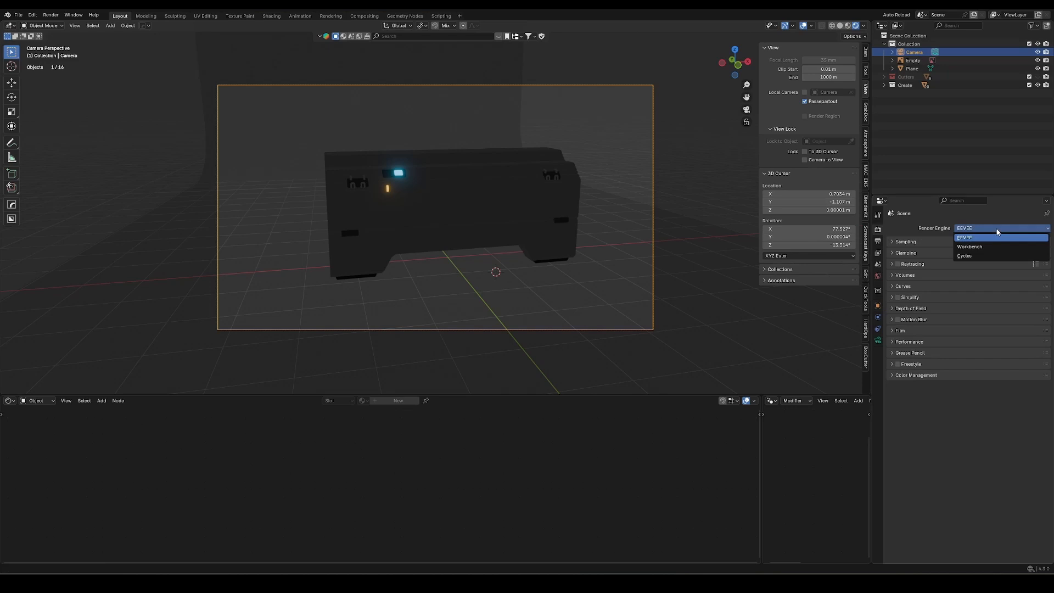
{"action": "left_click", "coordinate": [975, 256]}
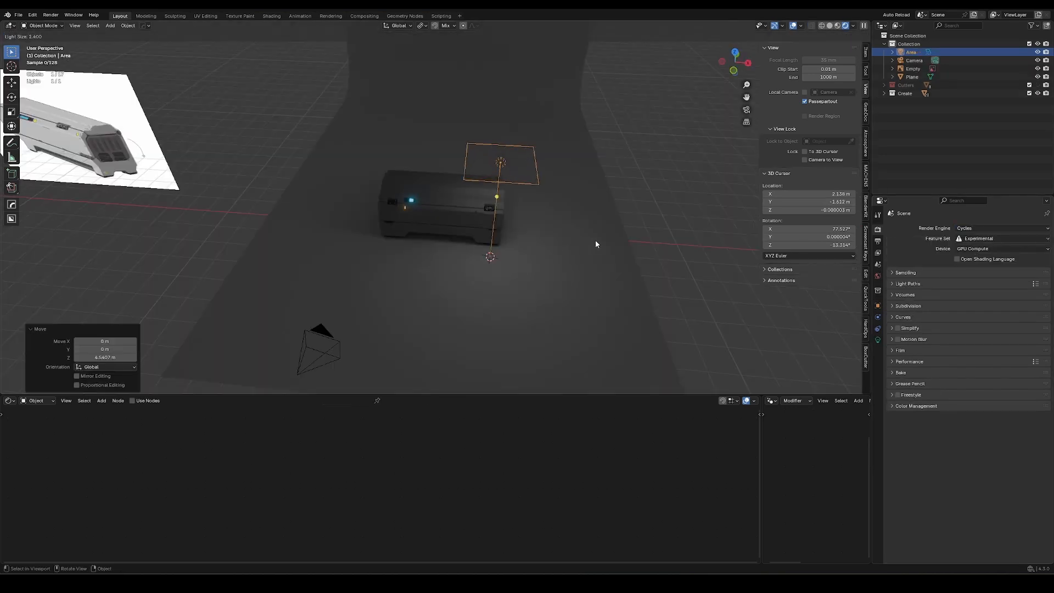
Move the area light along X over the case, adjust its power and raise it along Z
{"action": "key", "text": "g"}
{"action": "key", "text": "x"}
{"action": "left_click", "coordinate": [486, 212]}
{"action": "right_click", "coordinate": [486, 212]}
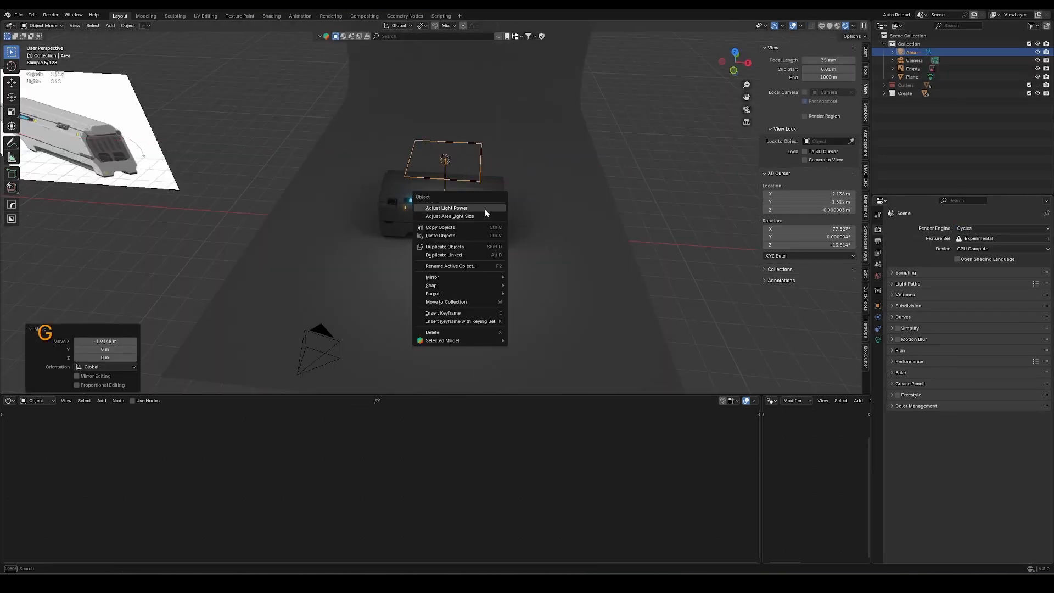
{"action": "key", "text": "g"}
{"action": "key", "text": "g"}
{"action": "key", "text": "z"}
{"action": "left_click", "coordinate": [532, 158]}
Look through the camera, hide the sidebar and split the viewport vertically, keeping one half rendered and the other in solid shading
{"action": "key", "text": "KP_0"}
{"action": "key", "text": "n"}
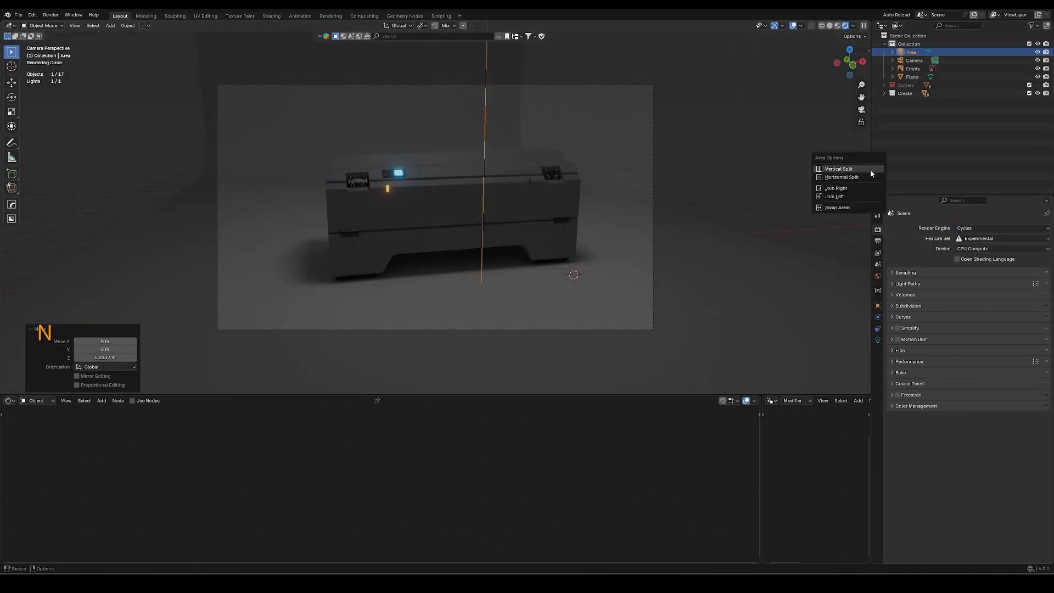
{"action": "left_click", "coordinate": [870, 169]}
{"action": "left_click", "coordinate": [416, 260]}
{"action": "key", "text": "z"}
{"action": "key", "text": "z"}
Zoom the rendered camera view and limit rendering to a region covering the camera frame
{"action": "middle_click_drag", "start_coordinate": [268, 247], "coordinate": [268, 216], "text": "ctrl"}
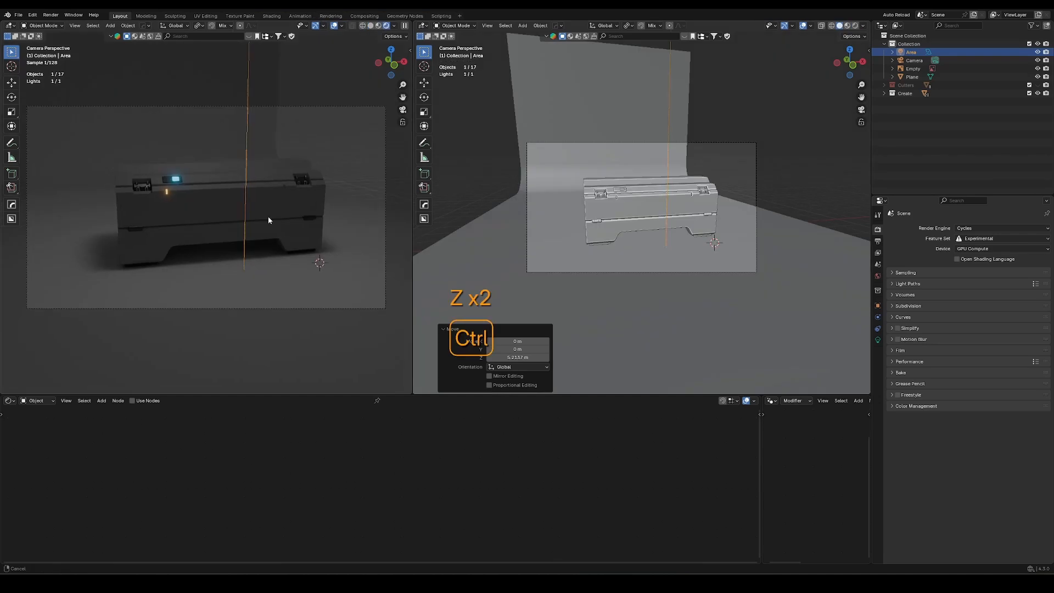
{"action": "key", "text": "ctrl+b"}
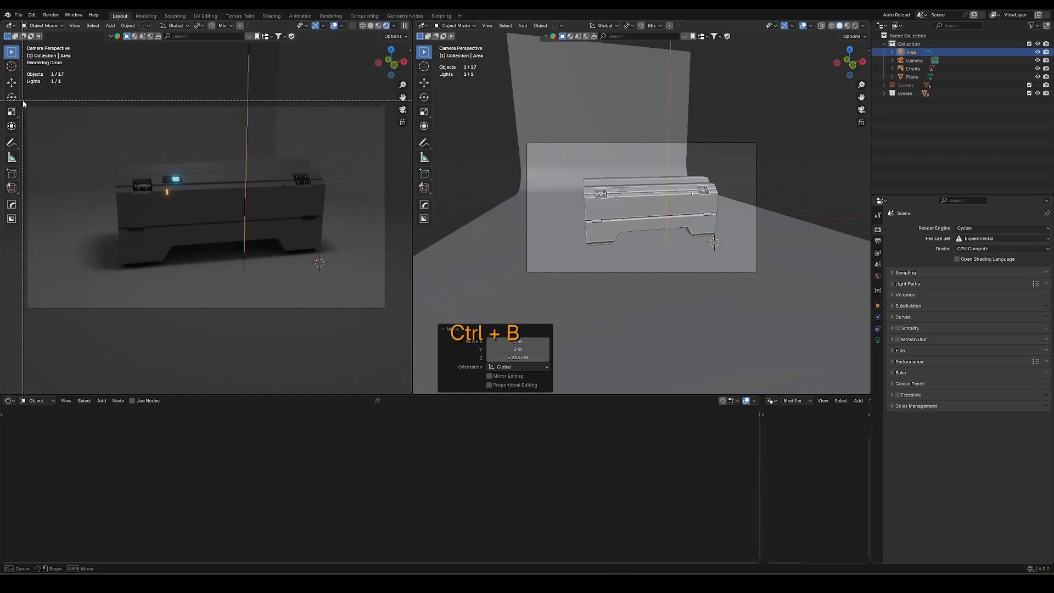
{"action": "left_click_drag", "start_coordinate": [19, 100], "coordinate": [319, 359]}
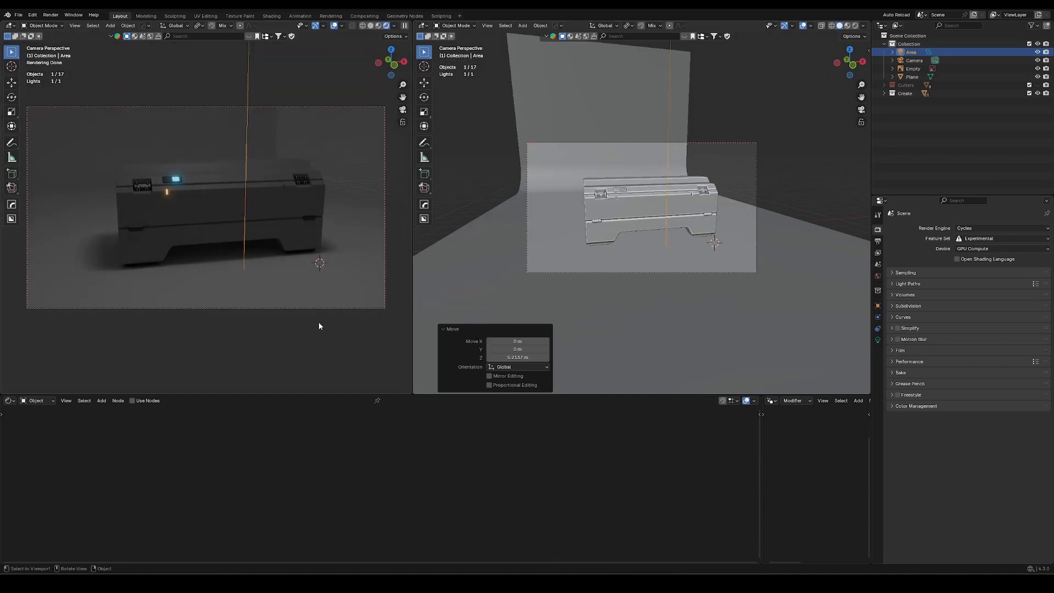
Select the area light in the solid view and move it along the Y axis
{"action": "left_click", "coordinate": [492, 261]}
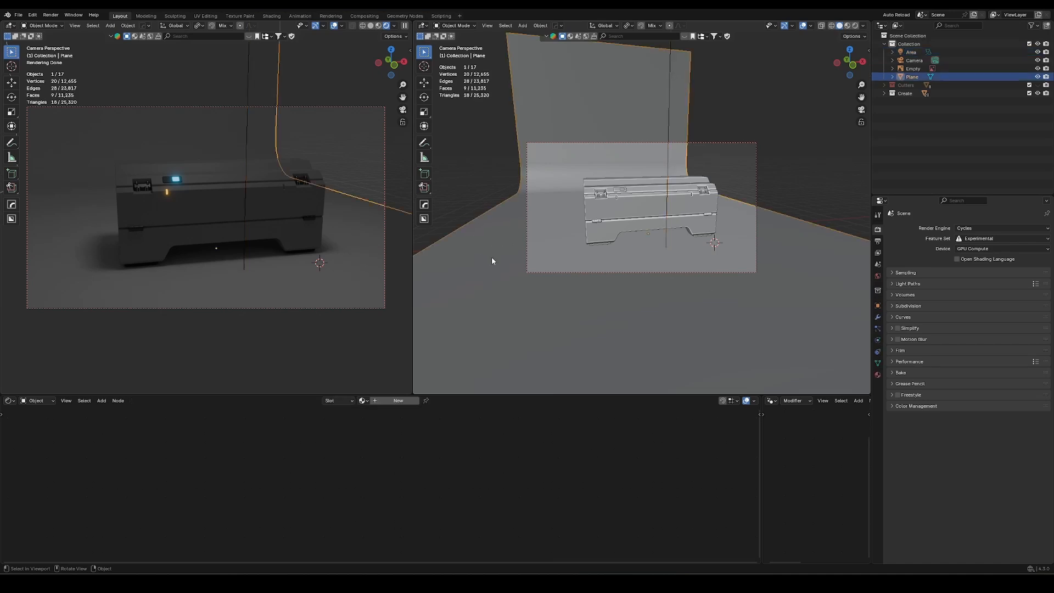
{"action": "left_click", "coordinate": [666, 231]}
{"action": "middle_click_drag", "start_coordinate": [667, 231], "coordinate": [565, 264]}
{"action": "middle_click_drag", "start_coordinate": [566, 263], "coordinate": [621, 226], "text": "ctrl"}
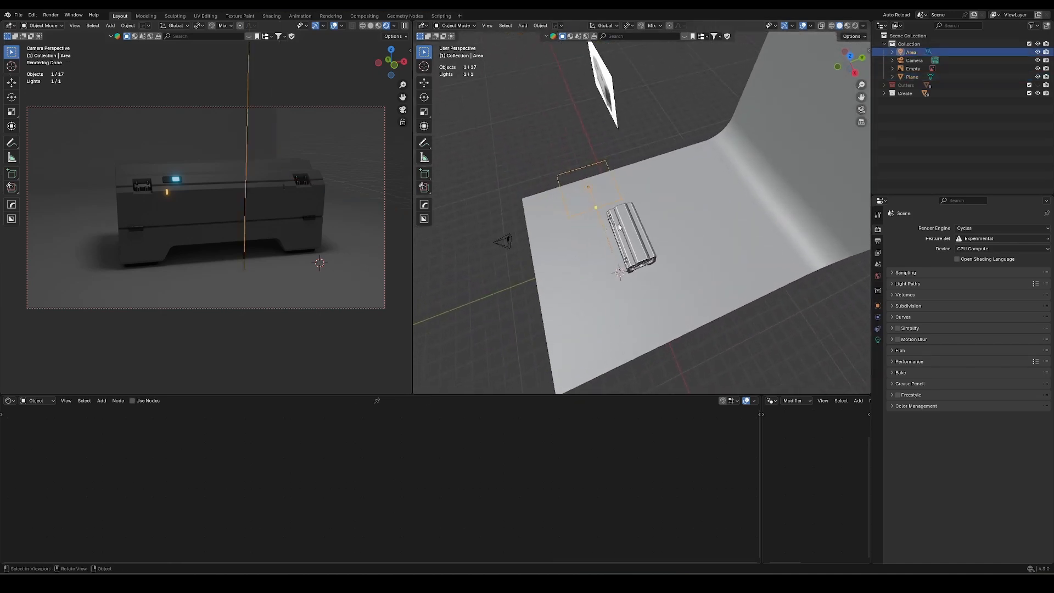
{"action": "key", "text": "g"}
{"action": "middle_click", "coordinate": [648, 212]}
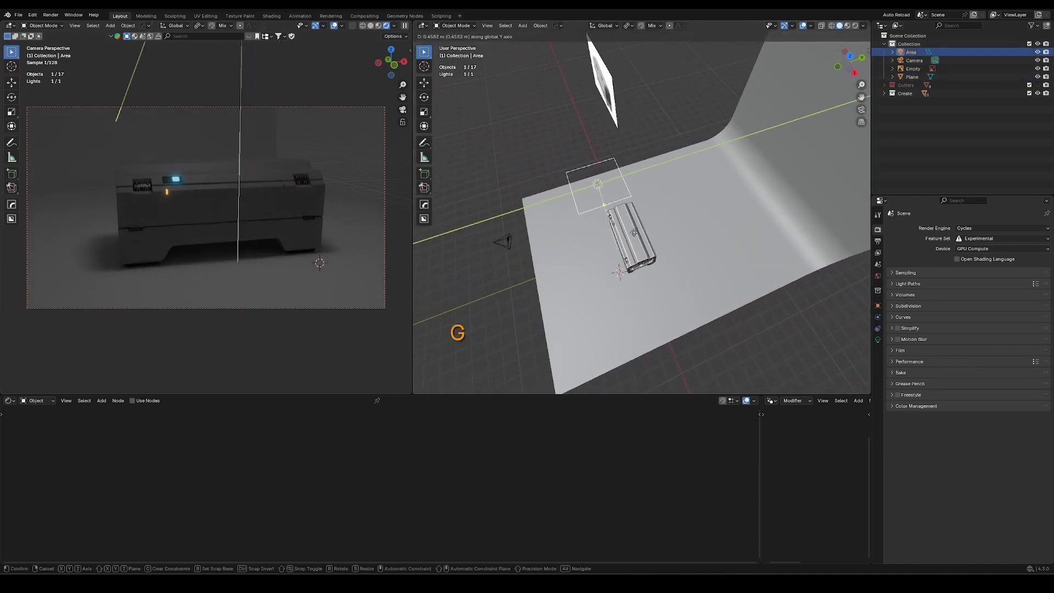
{"action": "left_click", "coordinate": [645, 237]}
Move the area light along X past the handle end of the case and adjust its power
{"action": "key", "text": "g"}
{"action": "middle_click", "coordinate": [626, 220]}
{"action": "left_click", "coordinate": [599, 192]}
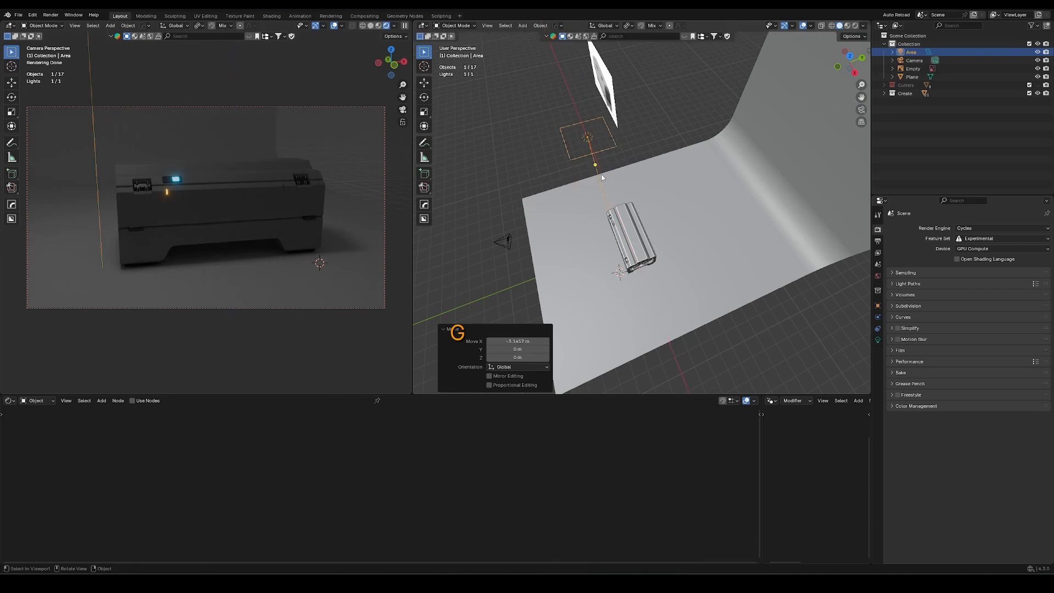
{"action": "right_click", "coordinate": [601, 173]}
{"action": "left_click", "coordinate": [620, 190]}
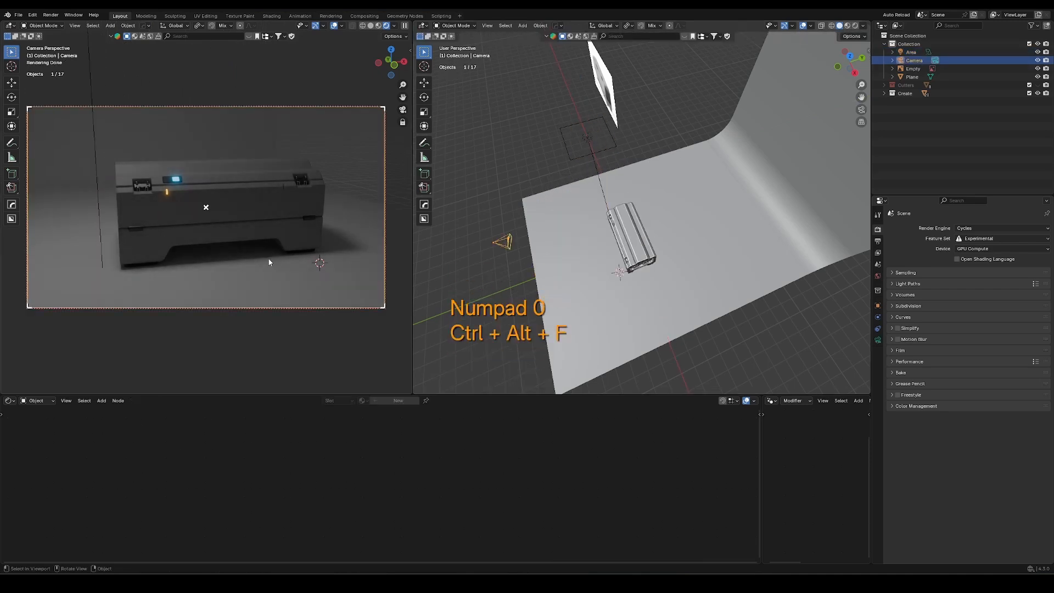
Orbit the camera to a three-quarter view of the case and adjust its focal length to tighten the framing
{"action": "middle_click_drag", "start_coordinate": [269, 259], "coordinate": [306, 265]}
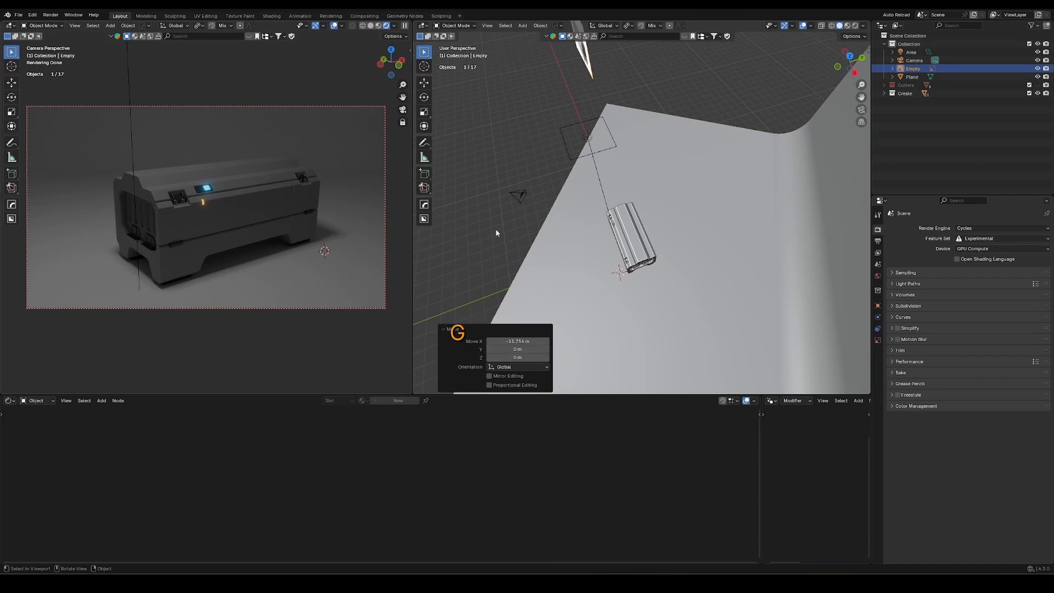
{"action": "middle_click_drag", "start_coordinate": [283, 275], "coordinate": [287, 271]}
{"action": "right_click", "coordinate": [291, 272]}
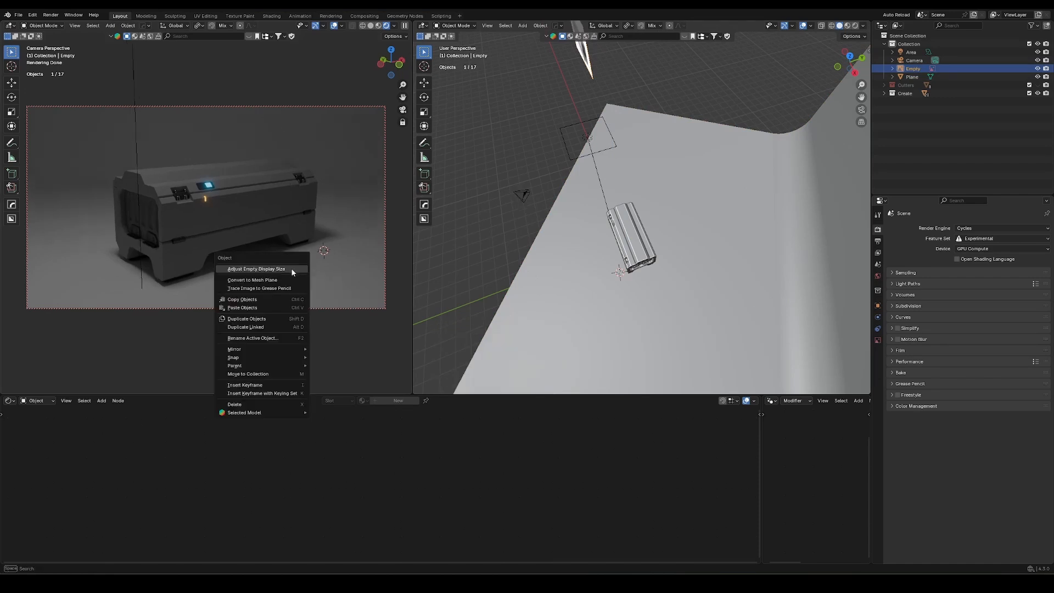
{"action": "left_click", "coordinate": [385, 236]}
{"action": "right_click", "coordinate": [320, 212]}
{"action": "left_click", "coordinate": [297, 219]}
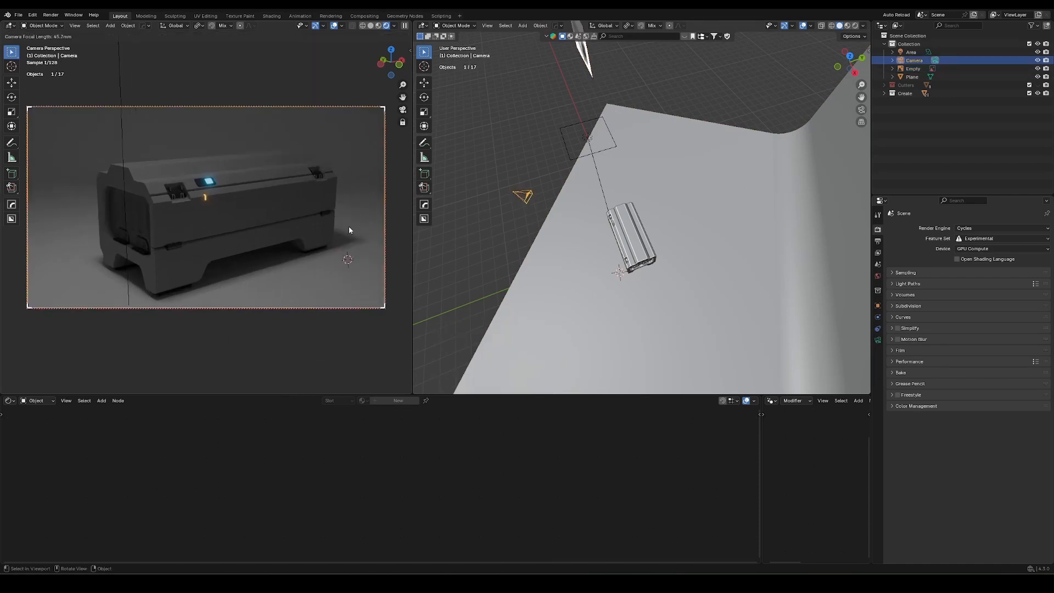
{"action": "left_click", "coordinate": [388, 235]}
Move the camera back along its local Z axis, keeping the whole case in frame
{"action": "key", "text": "g"}
{"action": "key", "text": "z"}
{"action": "key", "text": "z"}
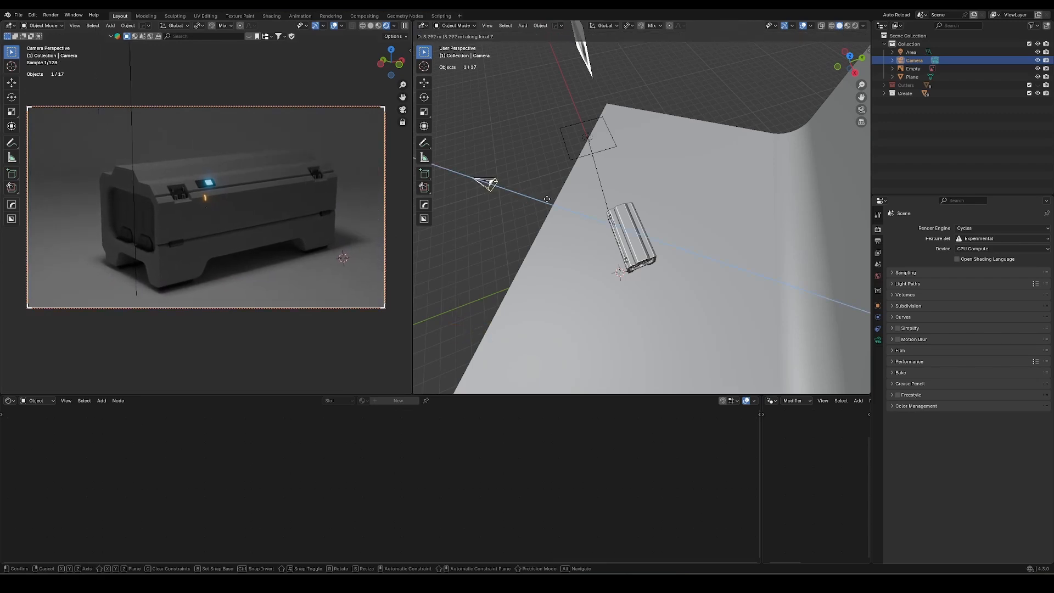
{"action": "left_click", "coordinate": [546, 203]}
{"action": "key", "text": "g"}
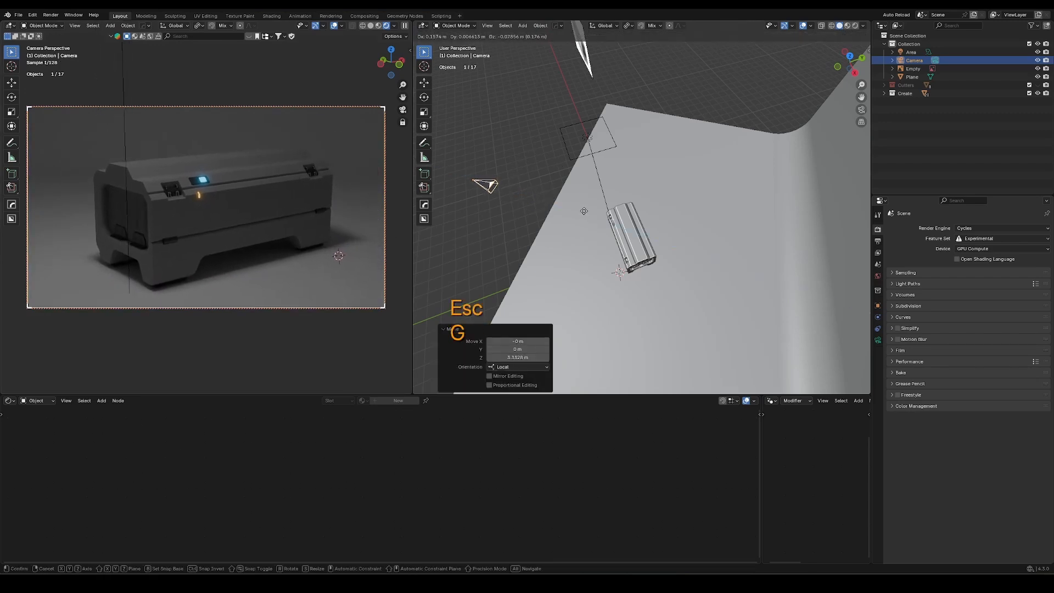
{"action": "key", "text": "z"}
{"action": "key", "text": "z"}
{"action": "left_click", "coordinate": [582, 211]}
Move the area light along Y, then shift it horizontally to the opposite end of the case
{"action": "left_click", "coordinate": [588, 138]}
{"action": "key", "text": "g"}
{"action": "middle_click", "coordinate": [598, 154]}
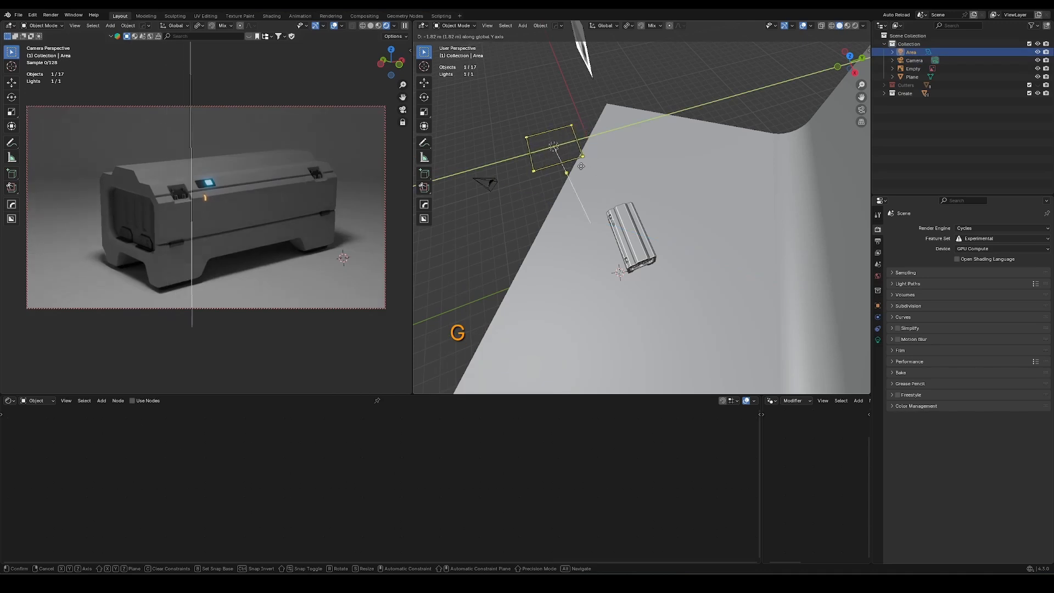
{"action": "left_click", "coordinate": [609, 183]}
{"action": "key", "text": "g"}
{"action": "key", "text": "shift+z"}
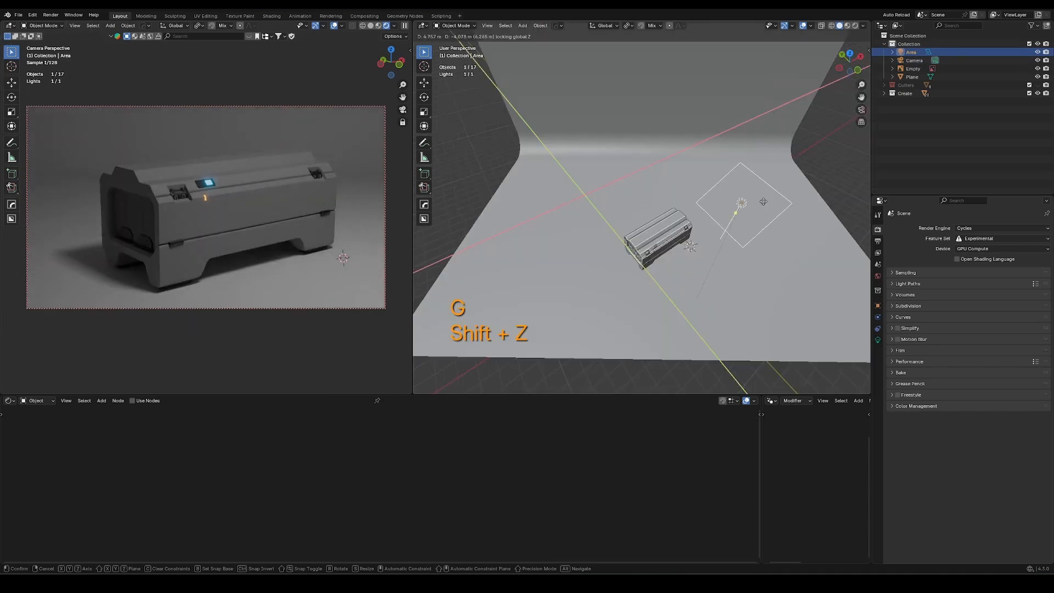
{"action": "left_click", "coordinate": [764, 202]}
Rotate the area light around Z toward the case and adjust its height
{"action": "key", "text": "r"}
{"action": "key", "text": "z"}
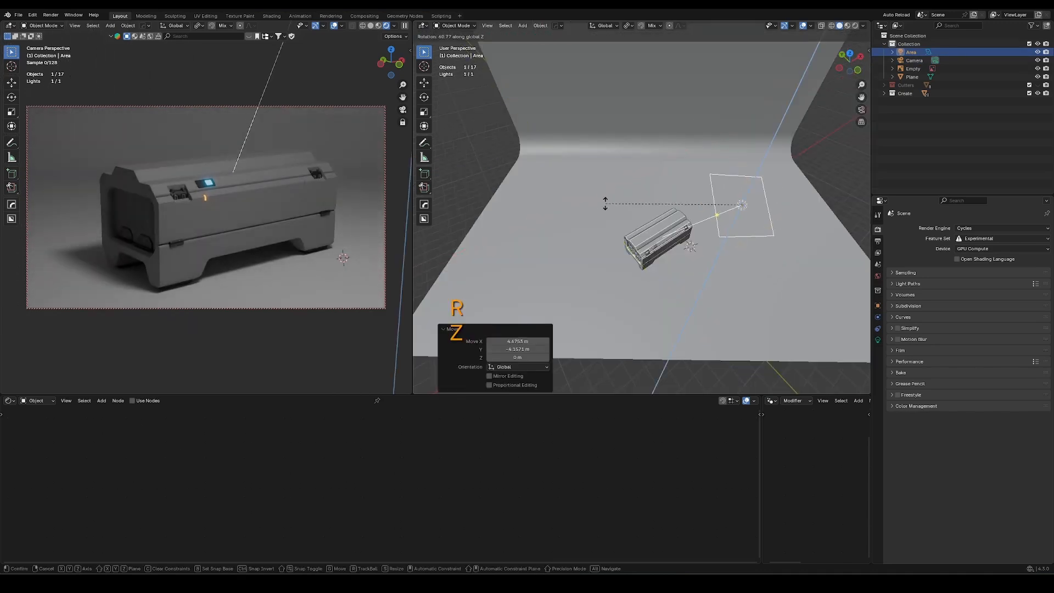
{"action": "left_click", "coordinate": [605, 205]}
{"action": "middle_click_drag", "start_coordinate": [605, 205], "coordinate": [697, 181]}
{"action": "key", "text": "g"}
{"action": "key", "text": "z"}
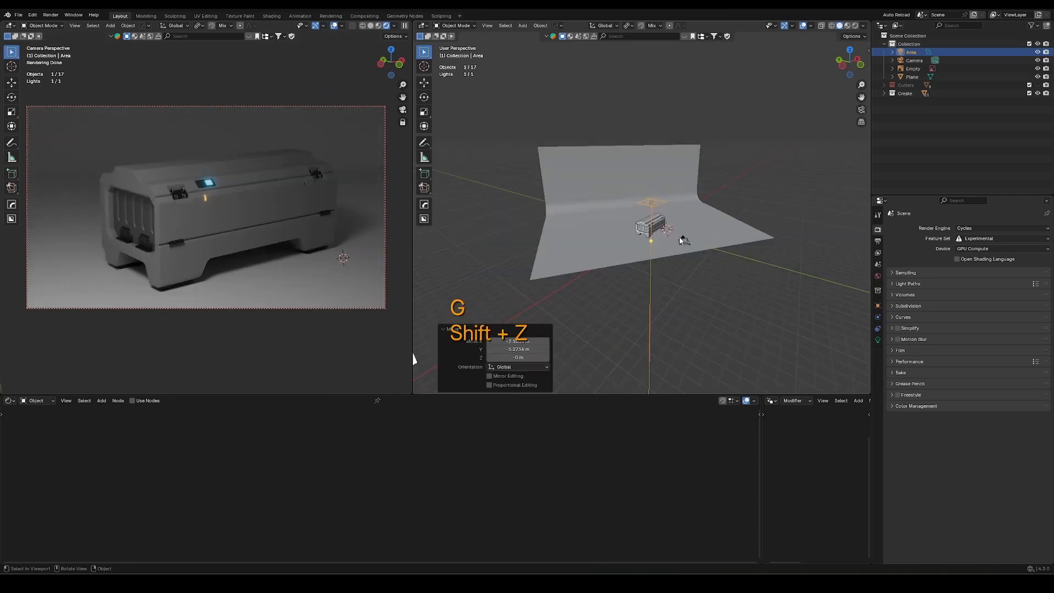
Reposition the area light from the top view near the backdrop's front edge and aim it at the case
{"action": "middle_click_drag", "start_coordinate": [681, 240], "coordinate": [662, 301]}
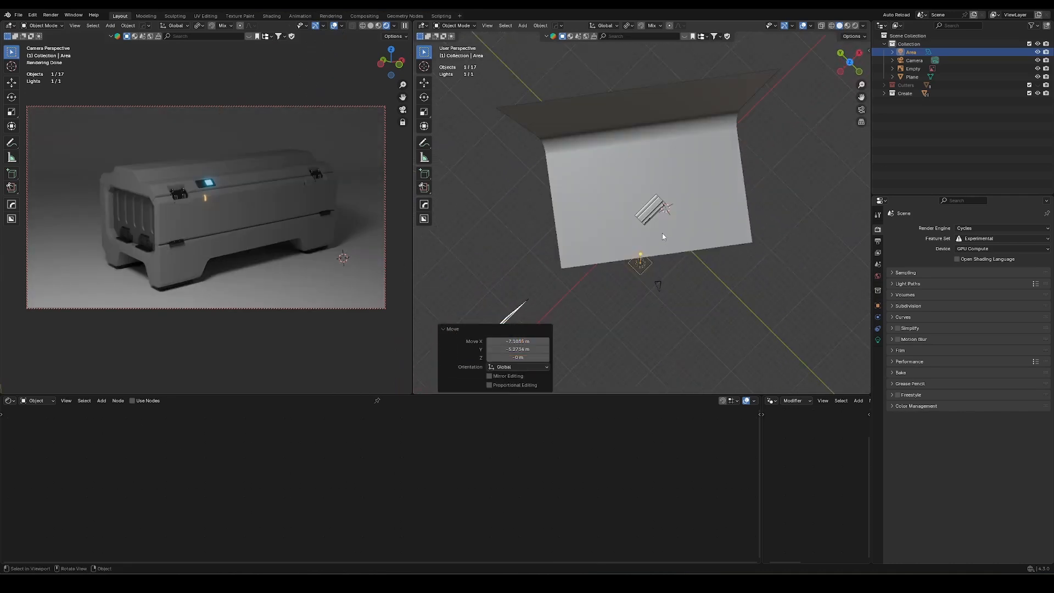
{"action": "key", "text": "g"}
{"action": "key", "text": "KP_7"}
{"action": "key", "text": "g"}
{"action": "left_click", "coordinate": [668, 235]}
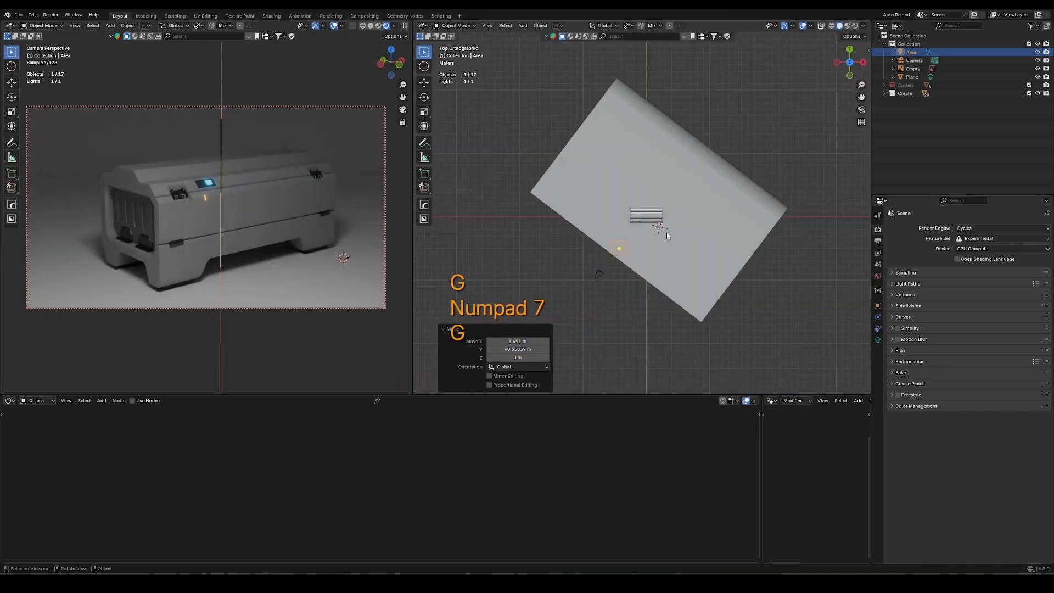
{"action": "left_click_drag", "start_coordinate": [619, 249], "coordinate": [643, 226]}
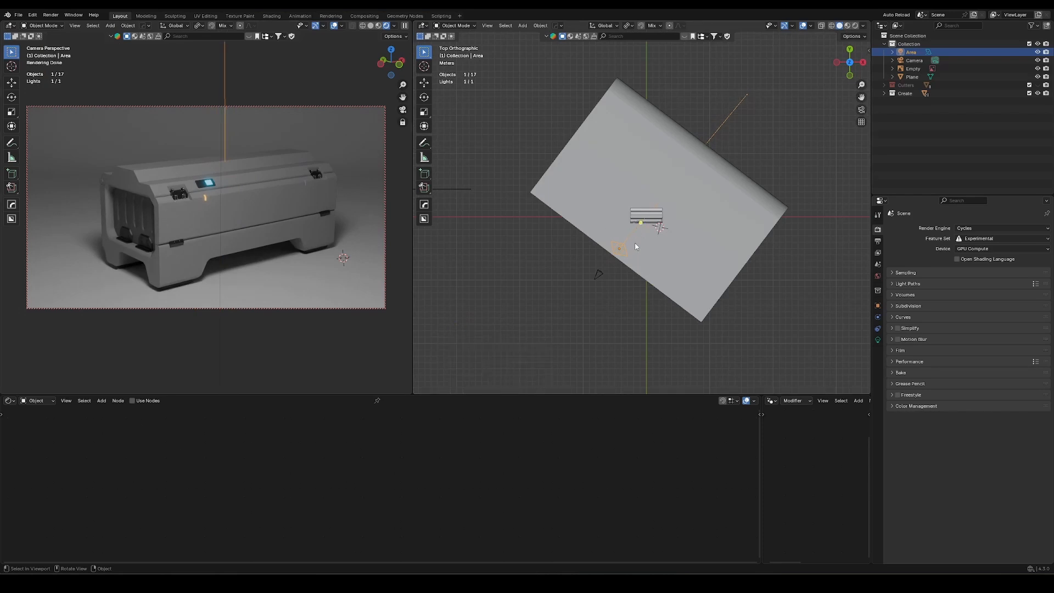
Clear the area light's rotation and move it horizontally to just behind the case
{"action": "key", "text": "alt+r"}
{"action": "middle_click_drag", "start_coordinate": [640, 224], "coordinate": [707, 208]}
{"action": "key", "text": "g"}
{"action": "key", "text": "shift+z"}
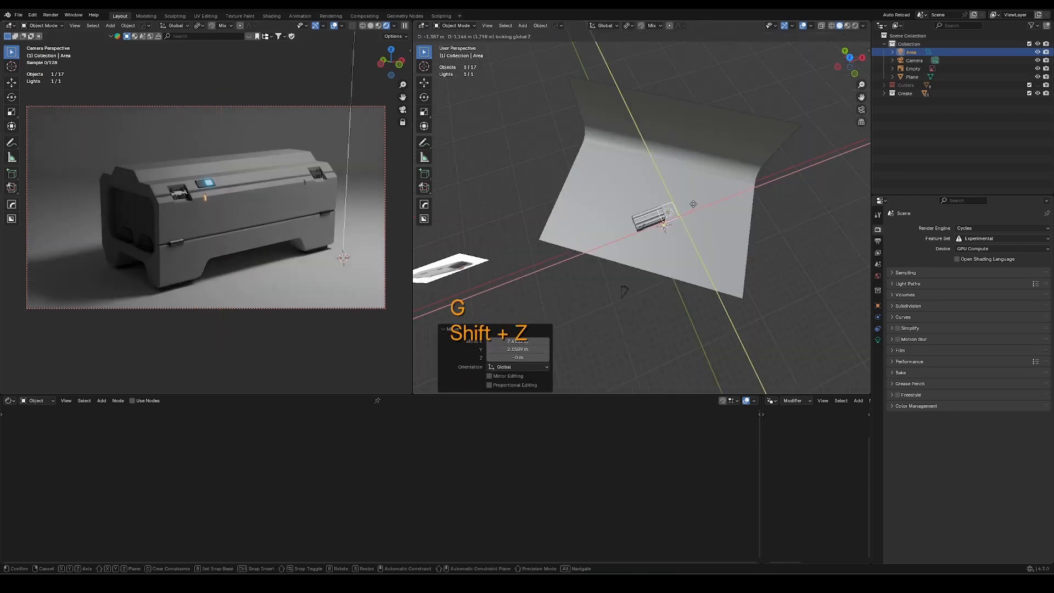
{"action": "left_click", "coordinate": [671, 193]}
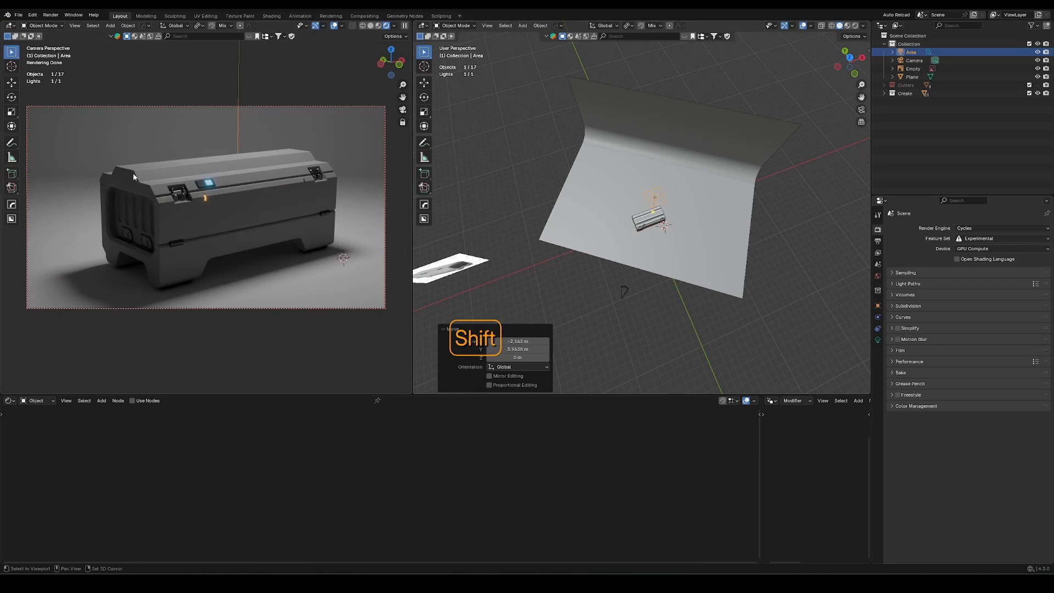
Lower the area light slightly along Z above the back of the case
{"action": "key", "text": "g"}
{"action": "key", "text": "z"}
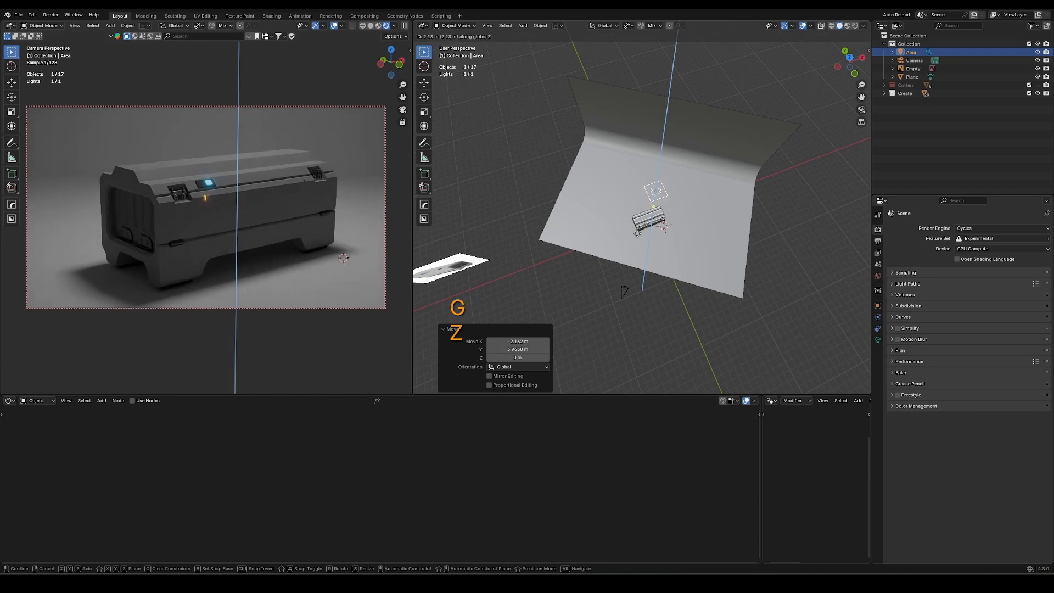
{"action": "left_click", "coordinate": [634, 241]}
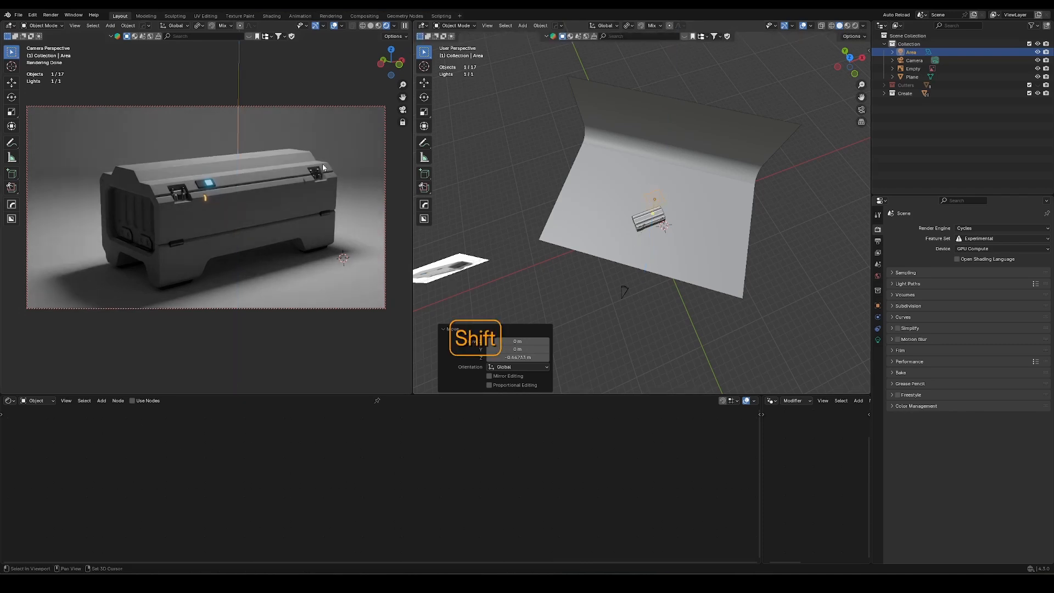
Duplicate the area light, place the copy beside the case and clear its rotation
{"action": "middle_click_drag", "start_coordinate": [680, 224], "coordinate": [689, 207]}
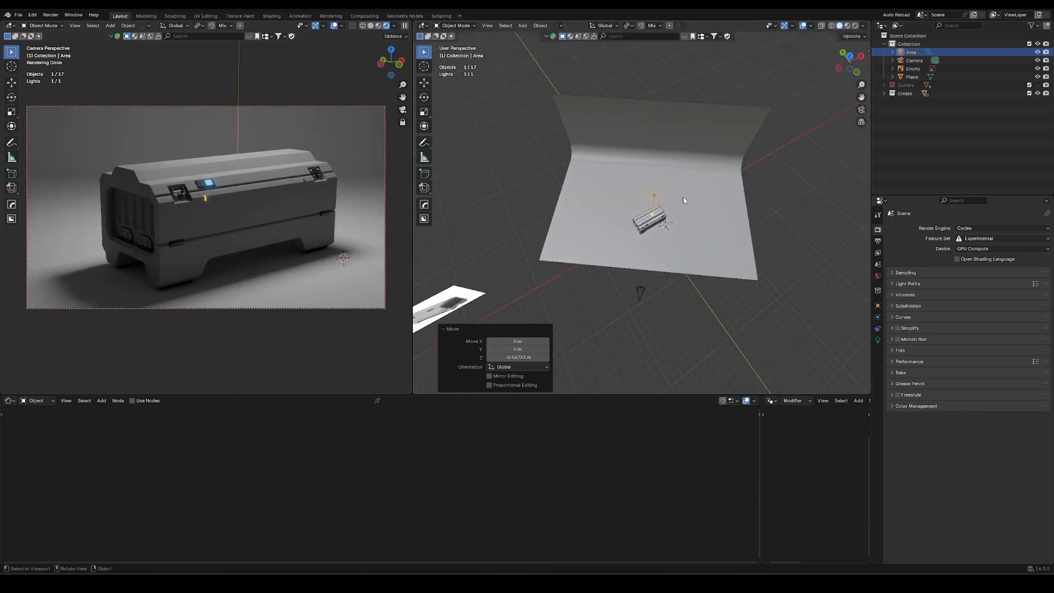
{"action": "key", "text": "shift+d"}
{"action": "key", "text": "alt+r"}
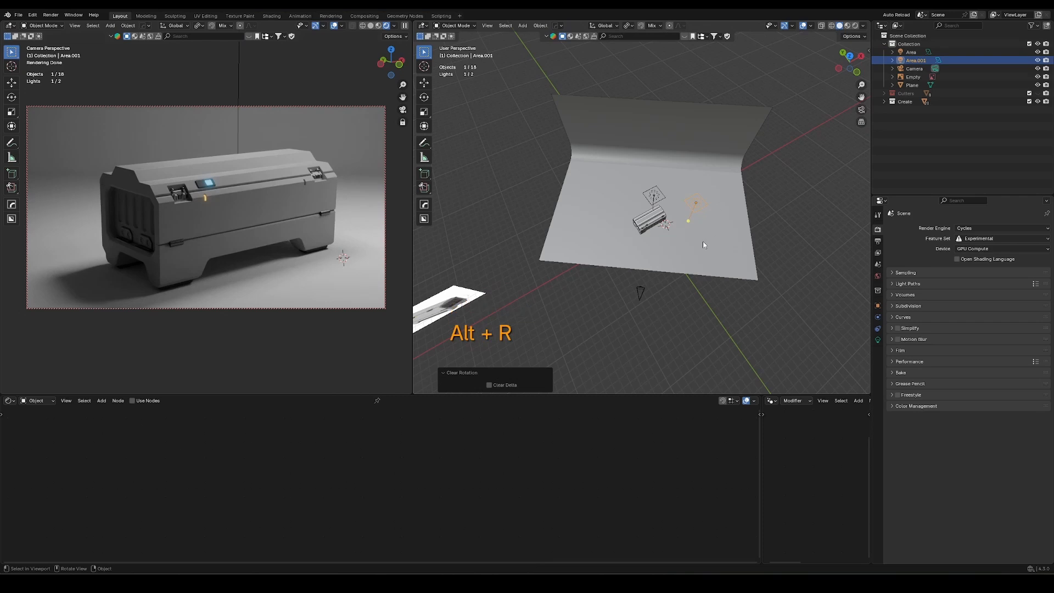
{"action": "key", "text": "r"}
{"action": "key", "text": "y"}
{"action": "key", "text": "KP_4"}
{"action": "key", "text": "KP_5"}
{"action": "key", "text": "Escape"}
Rotate the duplicated area light 90° around the Y axis
{"action": "key", "text": "r"}
{"action": "key", "text": "x"}
{"action": "key", "text": "KP_9"}
{"action": "key", "text": "KP_0"}
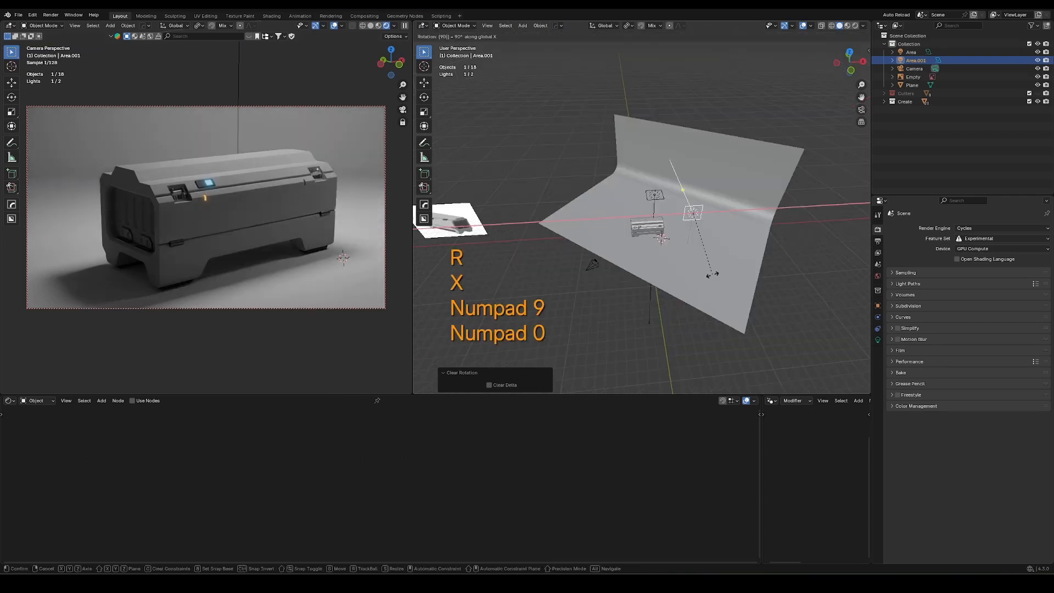
{"action": "key", "text": "y"}
{"action": "key", "text": "KP_Enter"}
Lower the duplicated area light along Z toward the floor and move it along Y in line with the case
{"action": "middle_click_drag", "start_coordinate": [736, 284], "coordinate": [625, 292]}
{"action": "key", "text": "g"}
{"action": "key", "text": "z"}
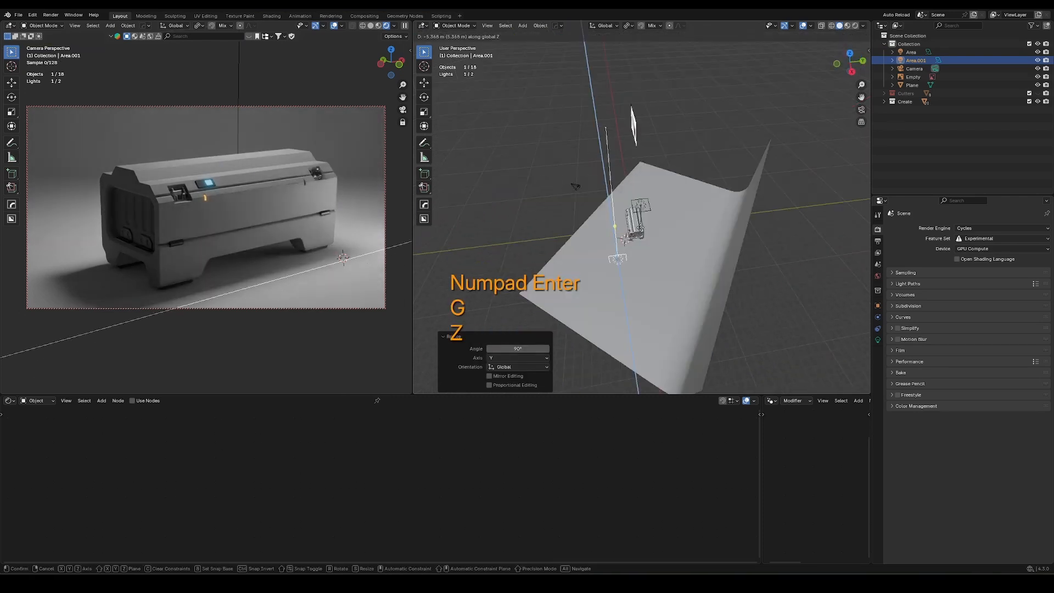
{"action": "left_click", "coordinate": [646, 229]}
{"action": "key", "text": "g"}
{"action": "middle_click", "coordinate": [664, 228]}
{"action": "left_click", "coordinate": [666, 236]}
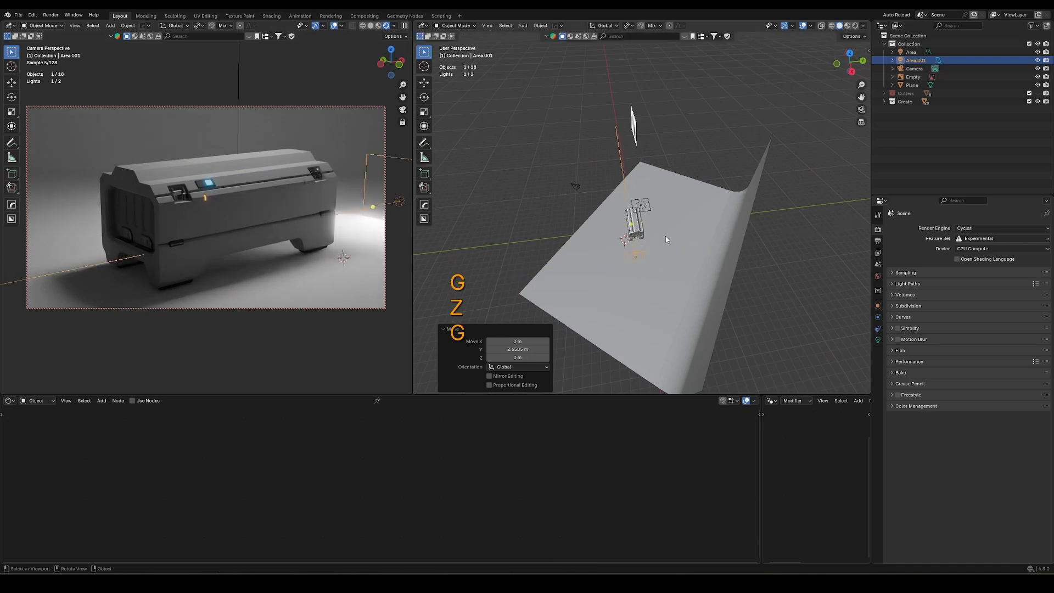
Fine-tune the duplicated light's height and move it along X away from the end of the case
{"action": "key", "text": "g"}
{"action": "key", "text": "z"}
{"action": "left_click", "coordinate": [667, 233]}
{"action": "middle_click_drag", "start_coordinate": [666, 233], "coordinate": [736, 247]}
{"action": "key", "text": "g"}
{"action": "middle_click", "coordinate": [753, 256]}
{"action": "left_click", "coordinate": [763, 260]}
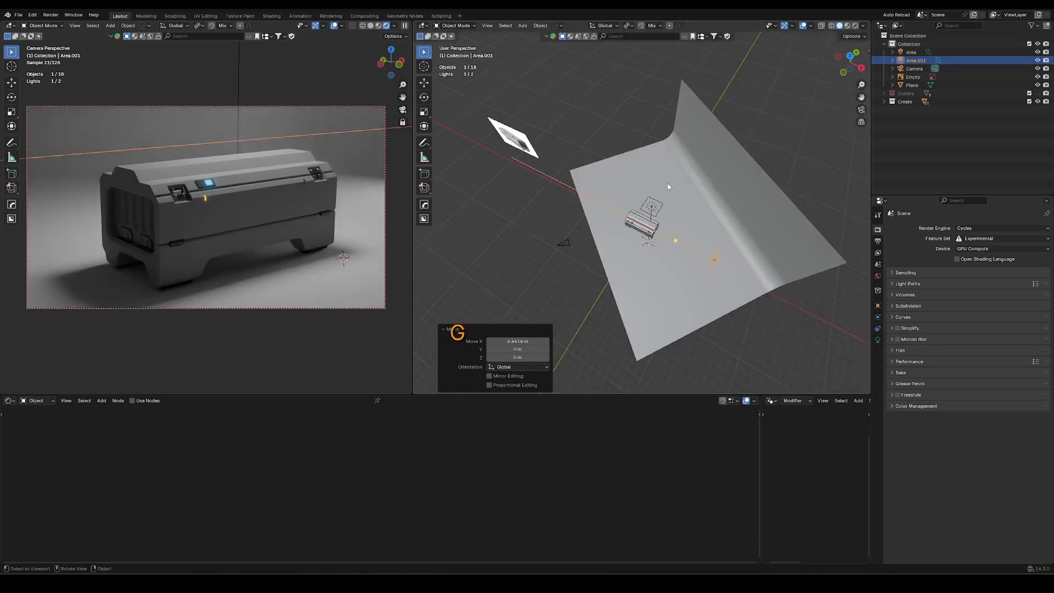
Move the duplicated area light horizontally with Z locked, bringing it about 1.6 m closer to the case in X
{"action": "middle_click_drag", "start_coordinate": [668, 183], "coordinate": [628, 180]}
{"action": "key", "text": "g"}
{"action": "middle_click", "coordinate": [622, 183]}
{"action": "key", "text": "g"}
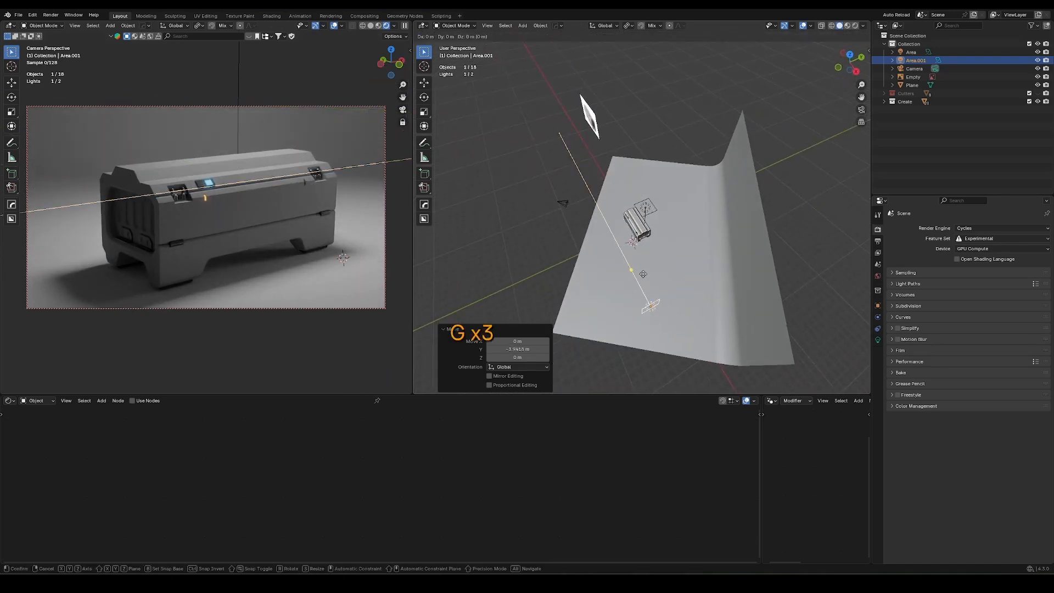
{"action": "key", "text": "shift+z"}
{"action": "left_click", "coordinate": [624, 264]}
{"action": "middle_click_drag", "start_coordinate": [624, 264], "coordinate": [643, 252]}
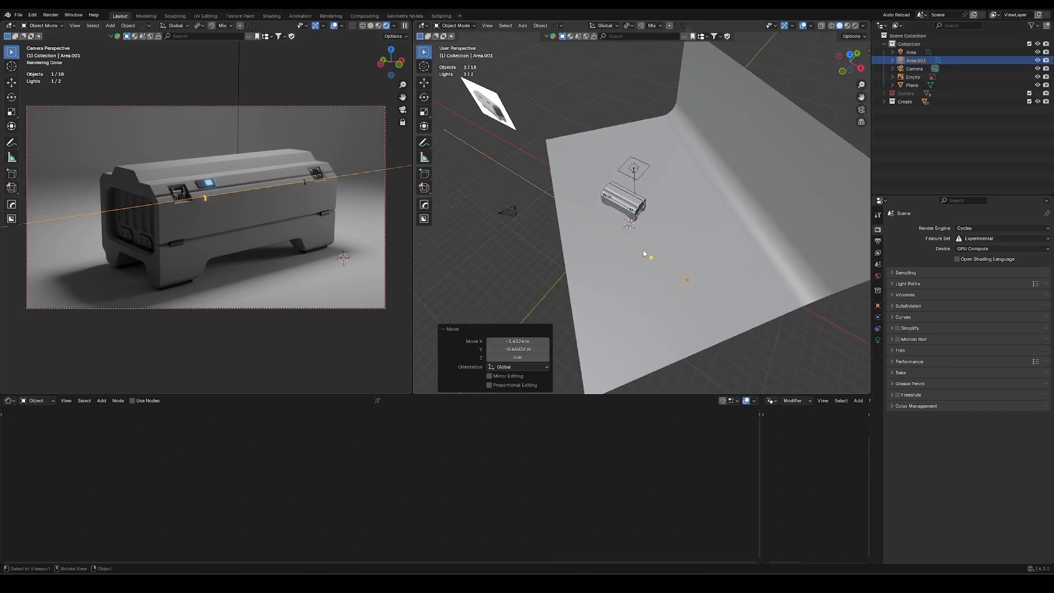
Add a Track To constraint to the duplicated area light and target the case body, Cube.004
{"action": "left_click", "coordinate": [878, 328]}
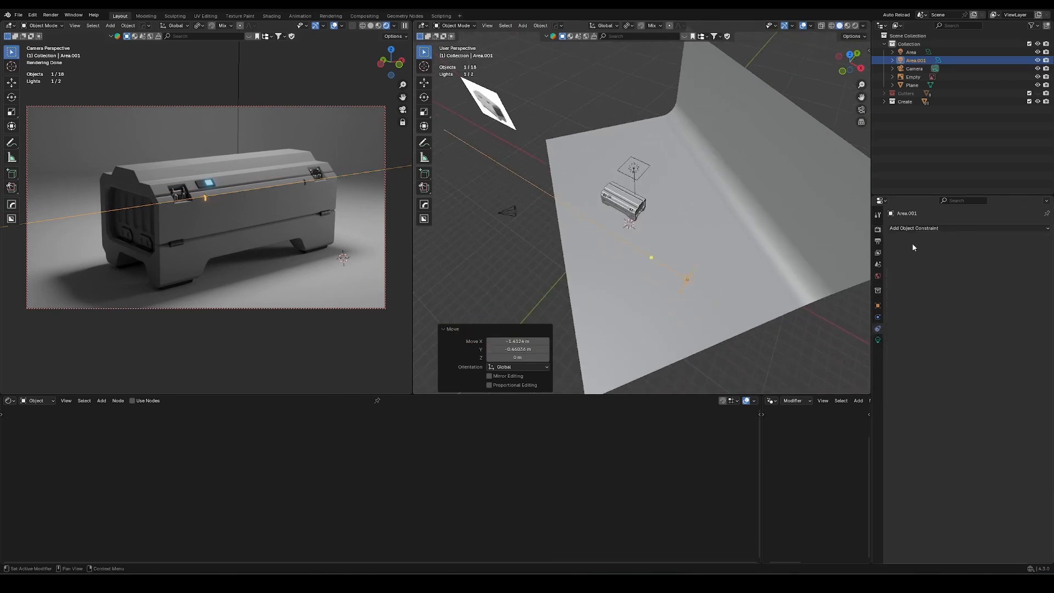
{"action": "left_click", "coordinate": [927, 230]}
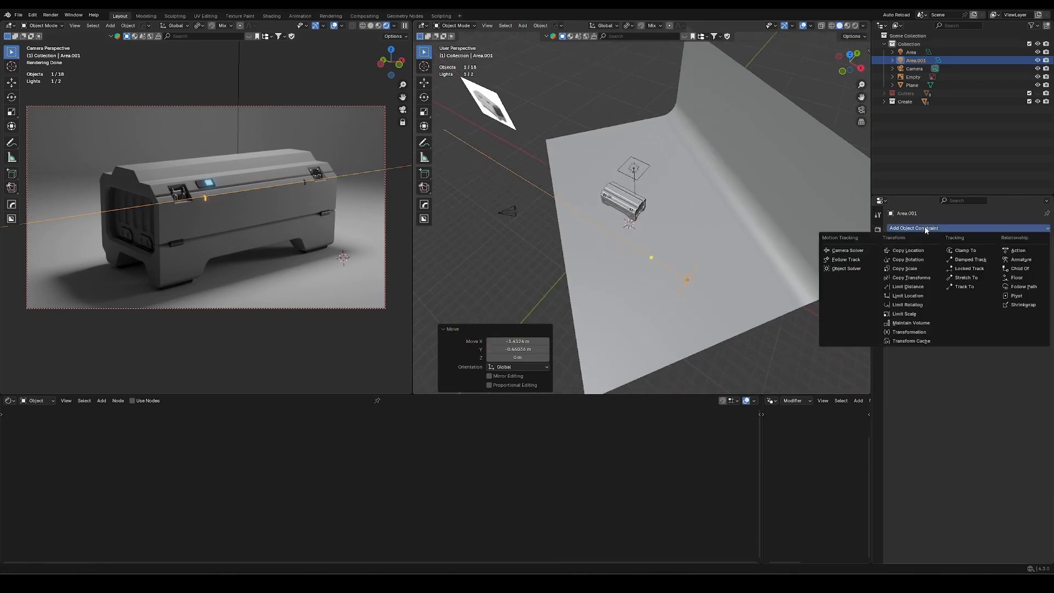
{"action": "left_click", "coordinate": [970, 287]}
{"action": "left_click", "coordinate": [1035, 254]}
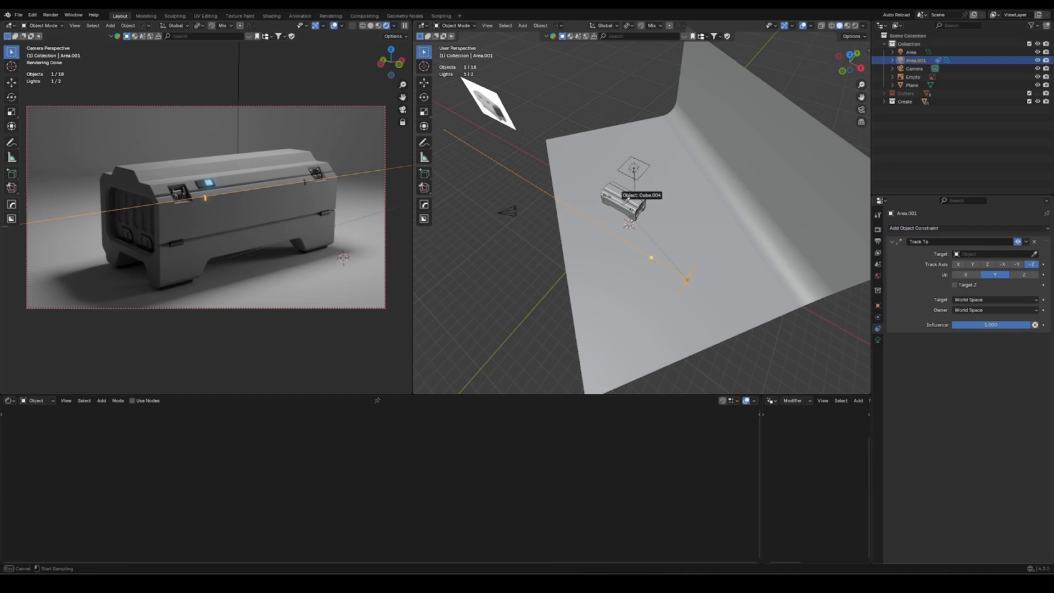
{"action": "left_click", "coordinate": [624, 191]}
{"action": "middle_click_drag", "start_coordinate": [681, 267], "coordinate": [655, 293]}
Move the tracked area light horizontally to the case's slatted end and raise it about 2 m along Z
{"action": "key", "text": "g"}
{"action": "key", "text": "shift+z"}
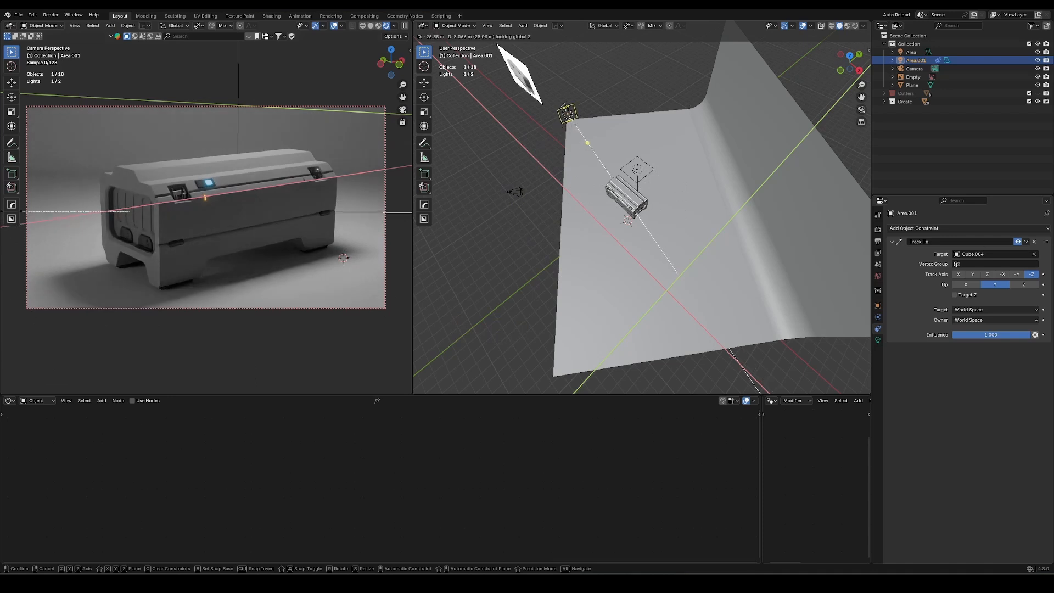
{"action": "left_click", "coordinate": [600, 107]}
{"action": "middle_click_drag", "start_coordinate": [607, 225], "coordinate": [609, 177]}
{"action": "key", "text": "g"}
{"action": "key", "text": "g"}
{"action": "key", "text": "z"}
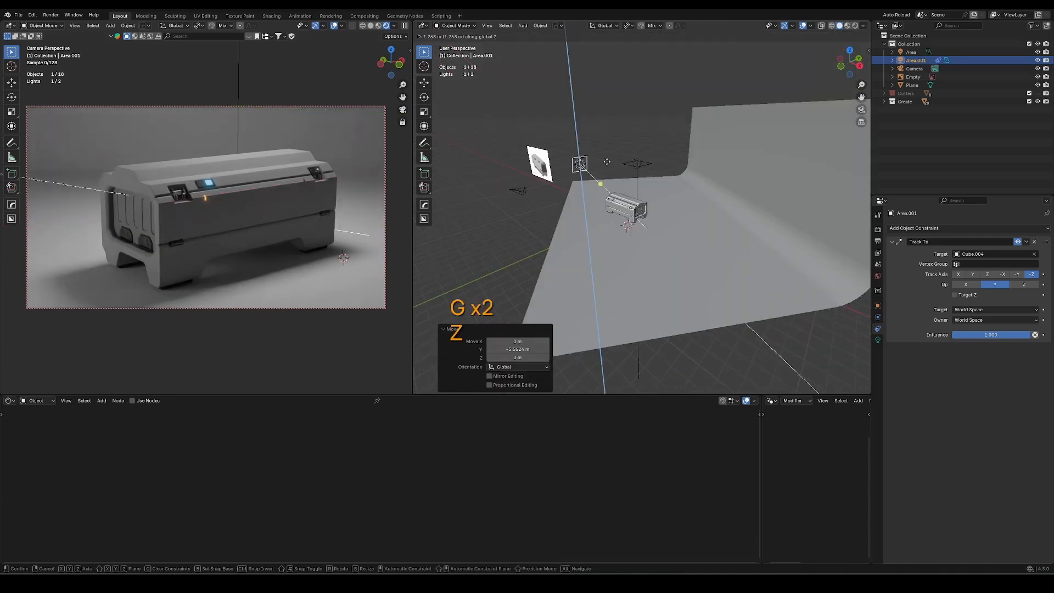
{"action": "left_click", "coordinate": [611, 165]}
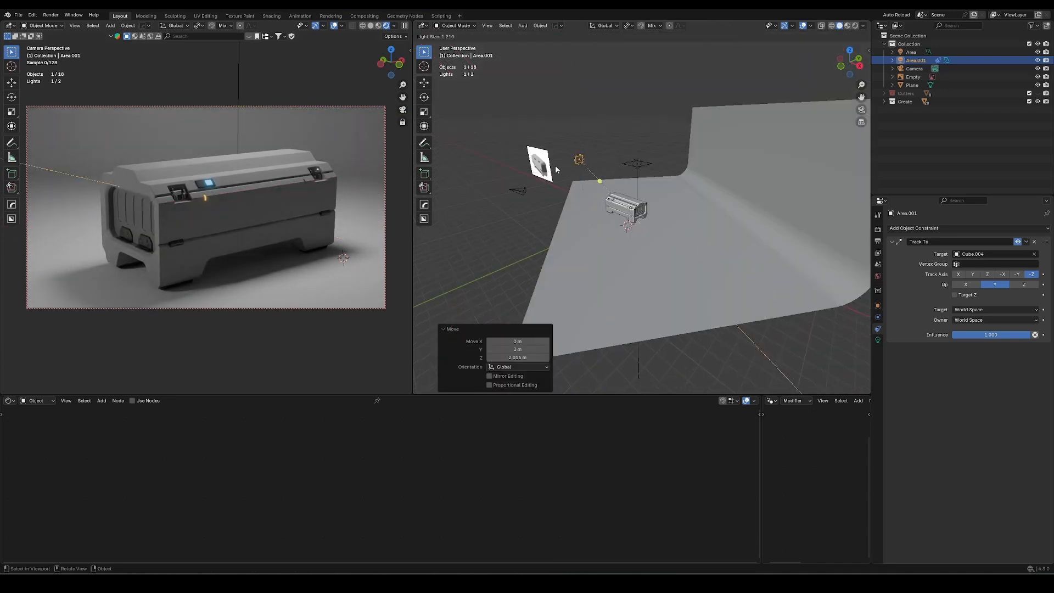
Adjust the tracked area light's size and move it horizontally to the opposite end of the case
{"action": "right_click", "coordinate": [691, 126]}
{"action": "middle_click_drag", "start_coordinate": [698, 144], "coordinate": [708, 203]}
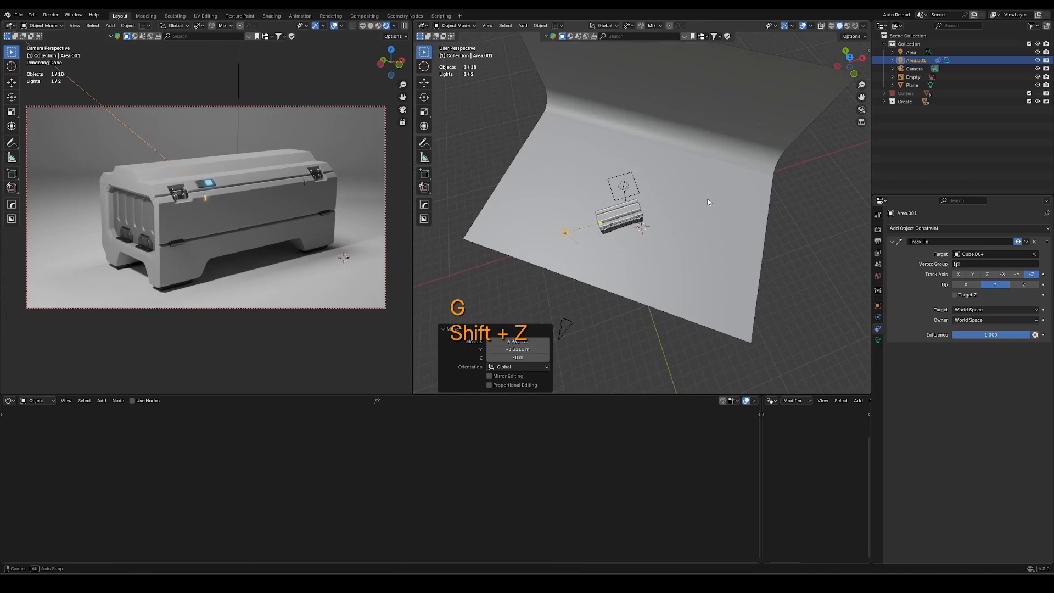
{"action": "key", "text": "g"}
{"action": "key", "text": "shift+z"}
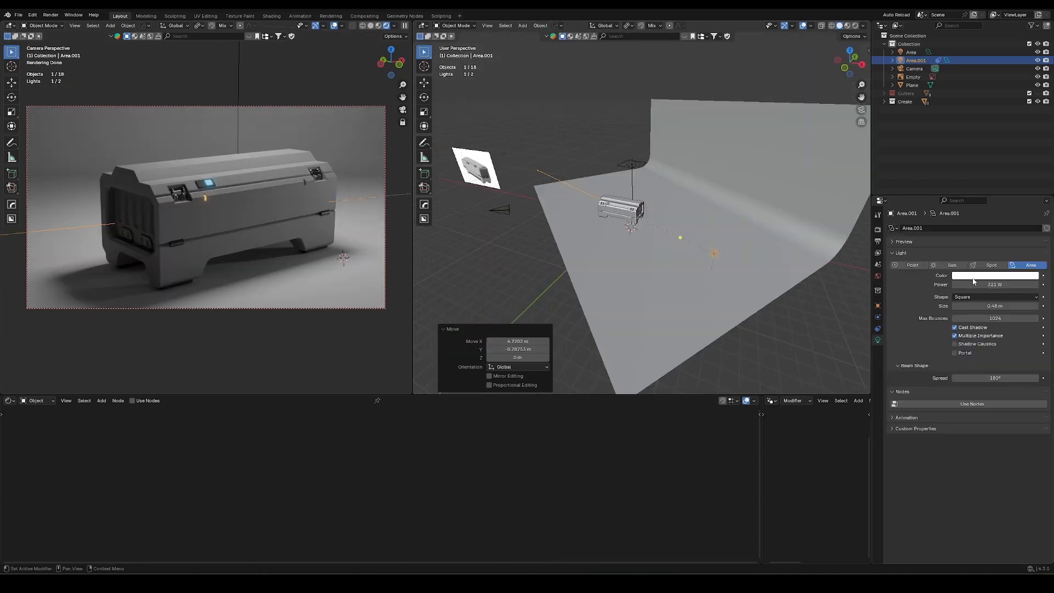
Tint the tracked area light pale violet-blue and shift it horizontally toward the camera side with Z locked
{"action": "left_click", "coordinate": [975, 278]}
{"action": "left_click", "coordinate": [997, 176]}
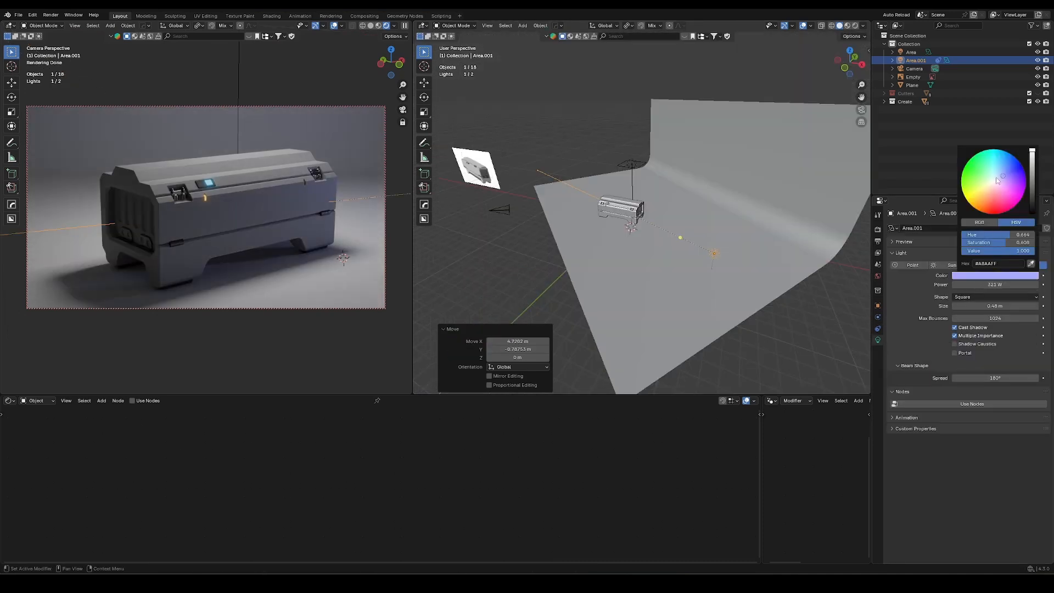
{"action": "middle_click_drag", "start_coordinate": [776, 223], "coordinate": [778, 239]}
{"action": "key", "text": "g"}
{"action": "key", "text": "shift+z"}
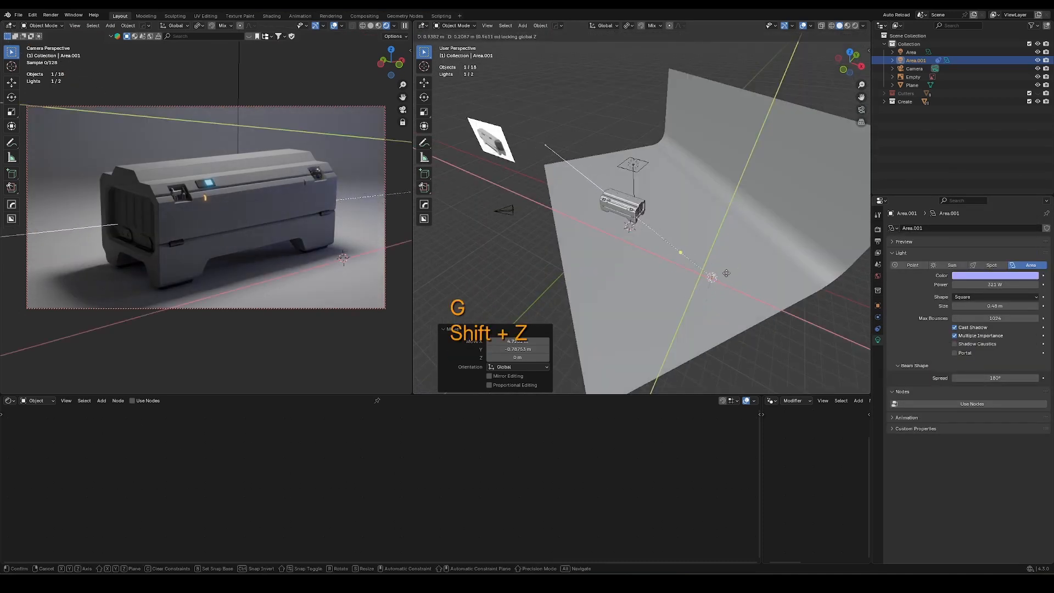
{"action": "left_click", "coordinate": [717, 278]}
Reset the tracked area light's color to white, retint it pale blue and nudge it about 0.3 m along X
{"action": "left_click", "coordinate": [984, 277]}
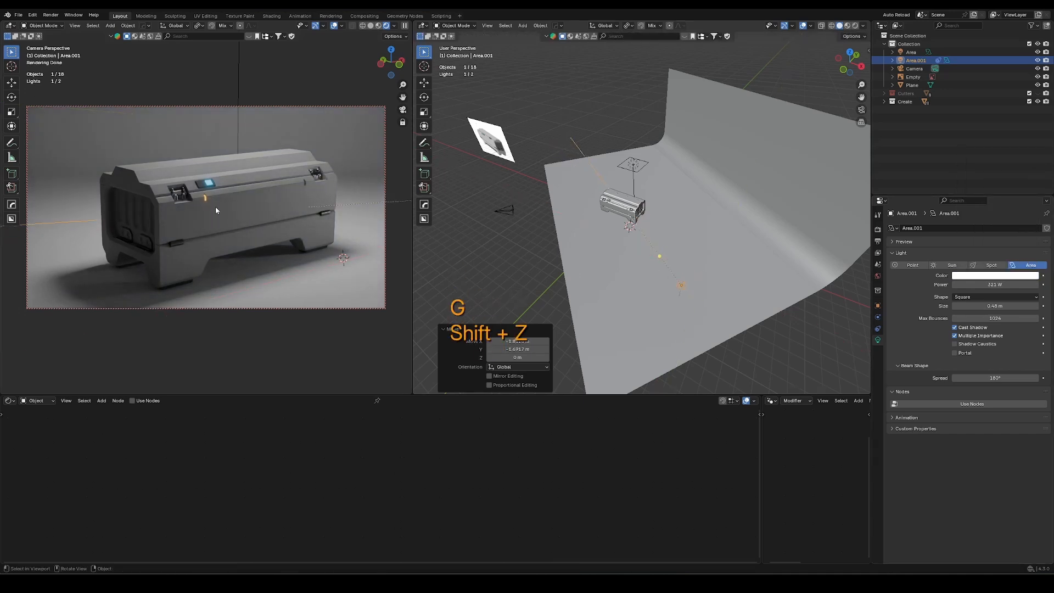
{"action": "left_click", "coordinate": [970, 277]}
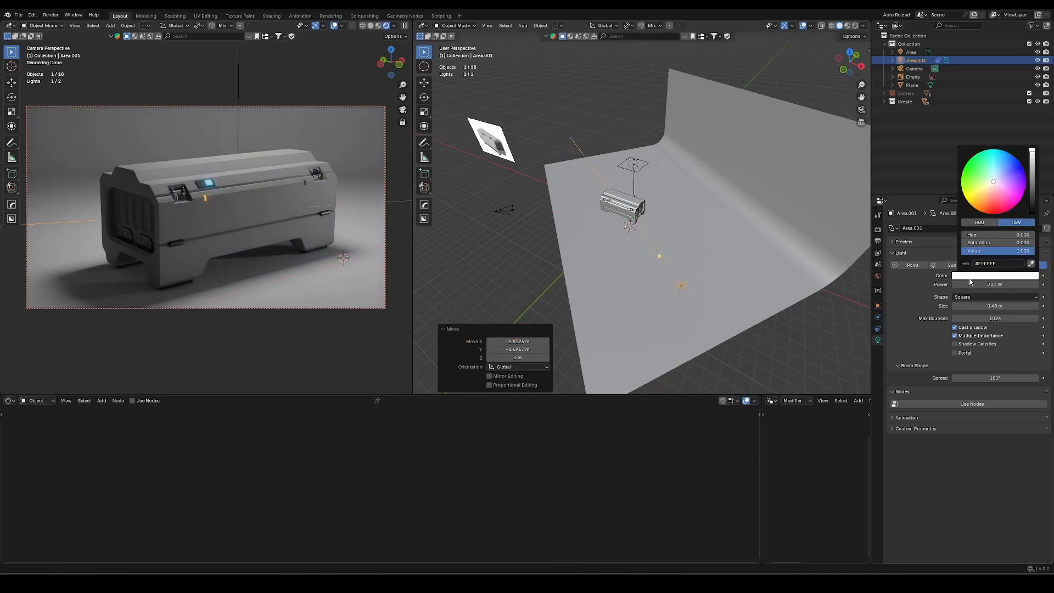
{"action": "left_click", "coordinate": [1005, 181]}
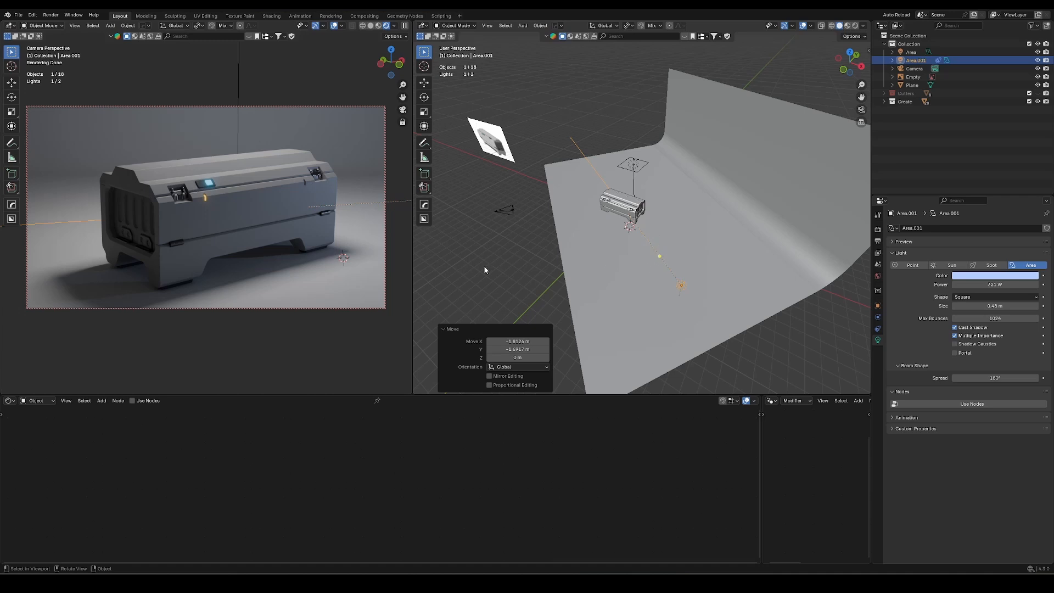
{"action": "key", "text": "g"}
{"action": "key", "text": "x"}
{"action": "left_click", "coordinate": [678, 282]}
Add a point light beside the case's slatted end and compare the render with it hidden and shown
{"action": "middle_click_drag", "start_coordinate": [686, 233], "coordinate": [631, 221]}
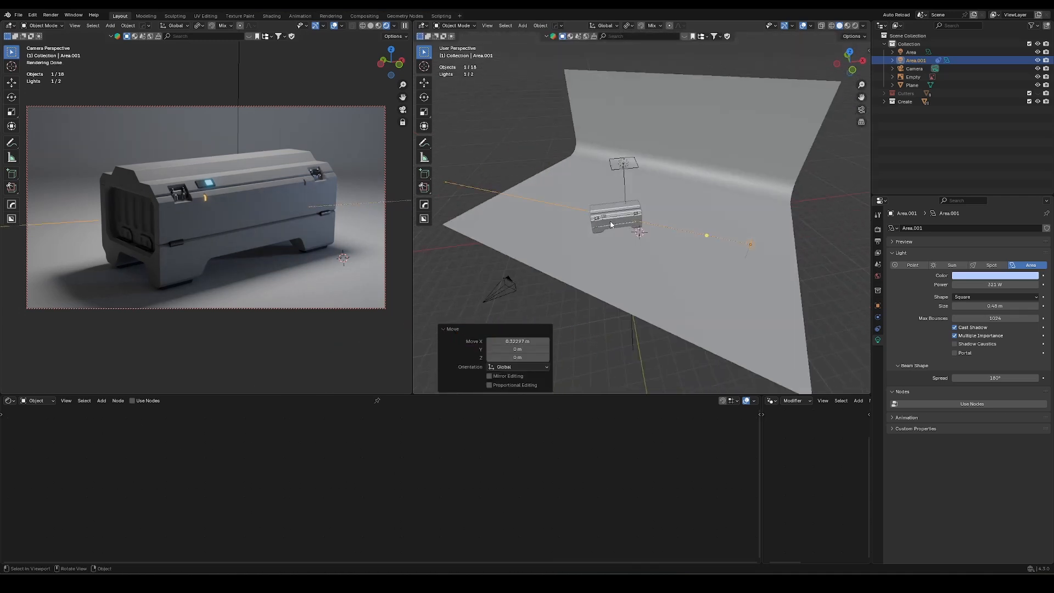
{"action": "right_click", "coordinate": [605, 223], "text": "shift"}
{"action": "key", "text": "shift+a"}
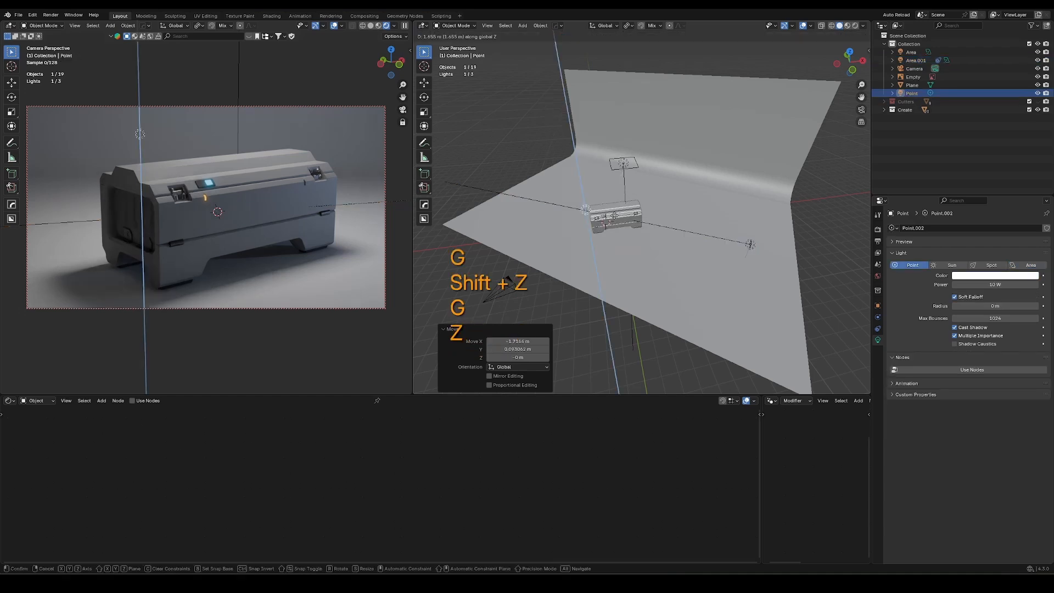
{"action": "key", "text": "shift"}
{"action": "key", "text": "ctrl"}
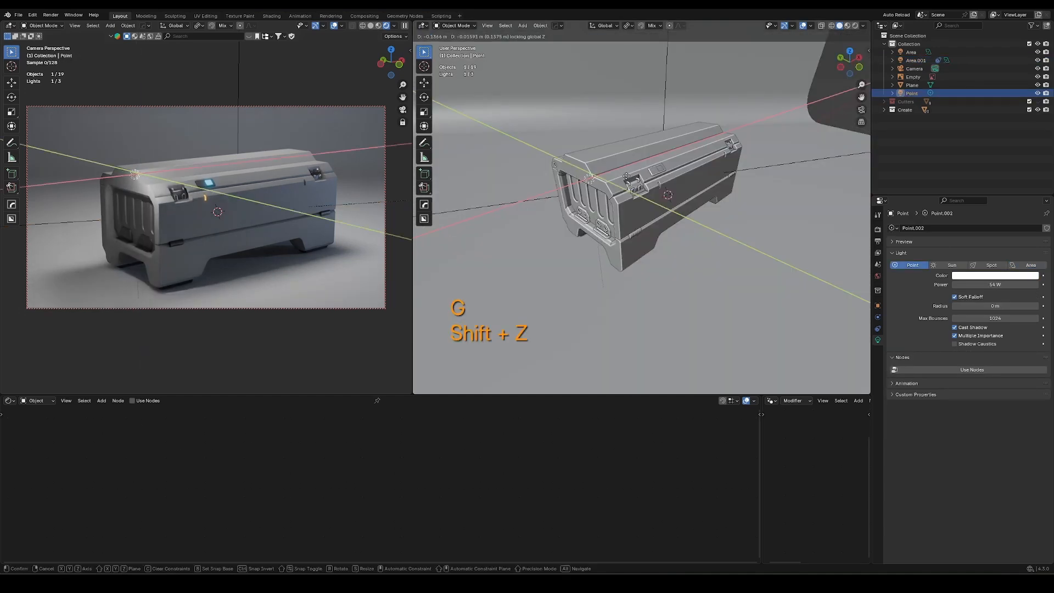
{"action": "left_click", "coordinate": [620, 186]}
{"action": "key", "text": "h"}
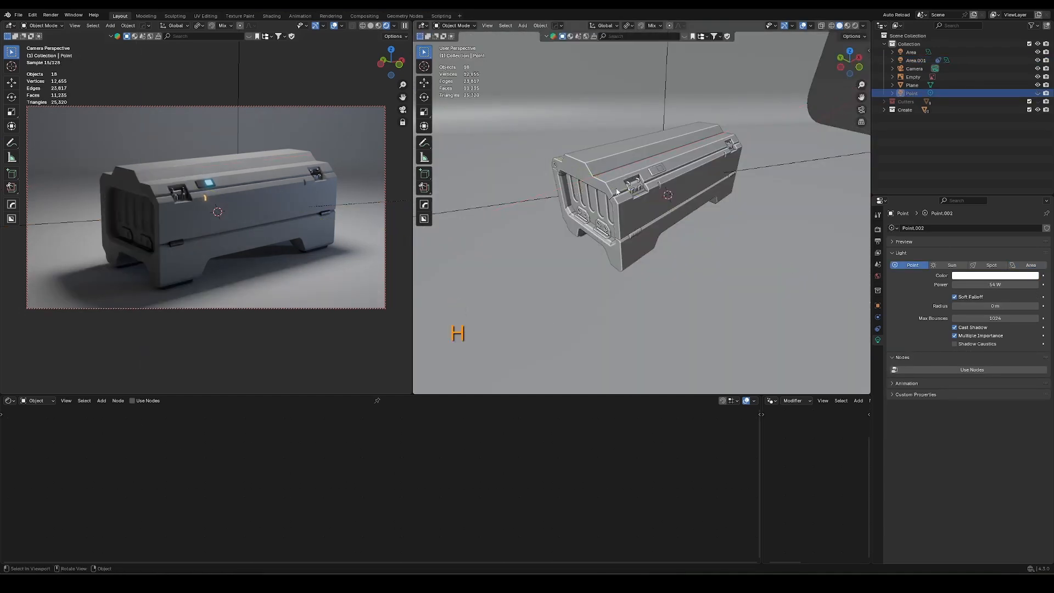
{"action": "key", "text": "alt+h"}
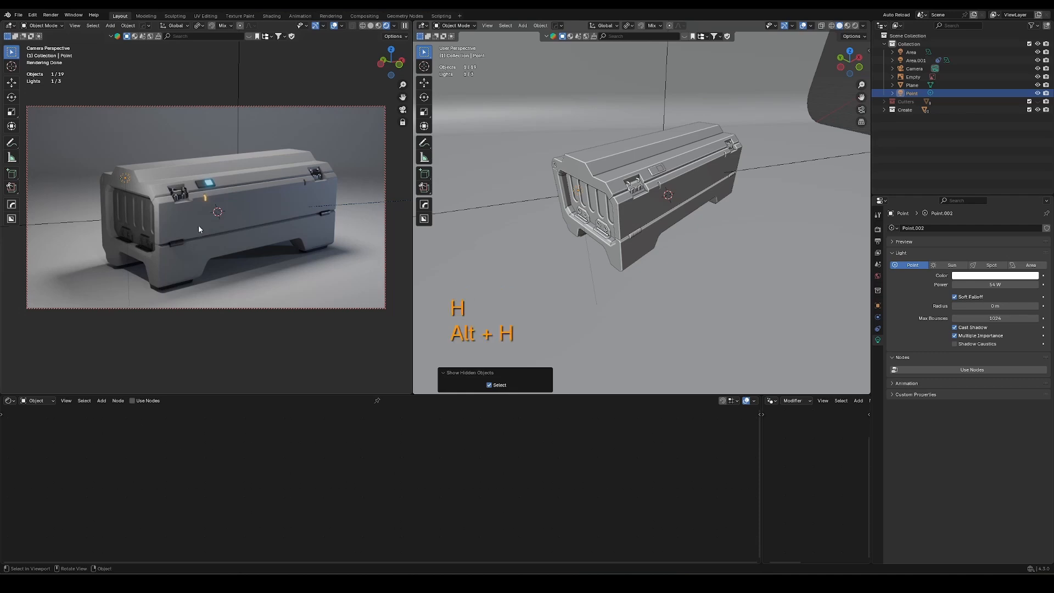
Set the point light's light linking to the Create collection so that it lights only the case parts
{"action": "left_click", "coordinate": [877, 306]}
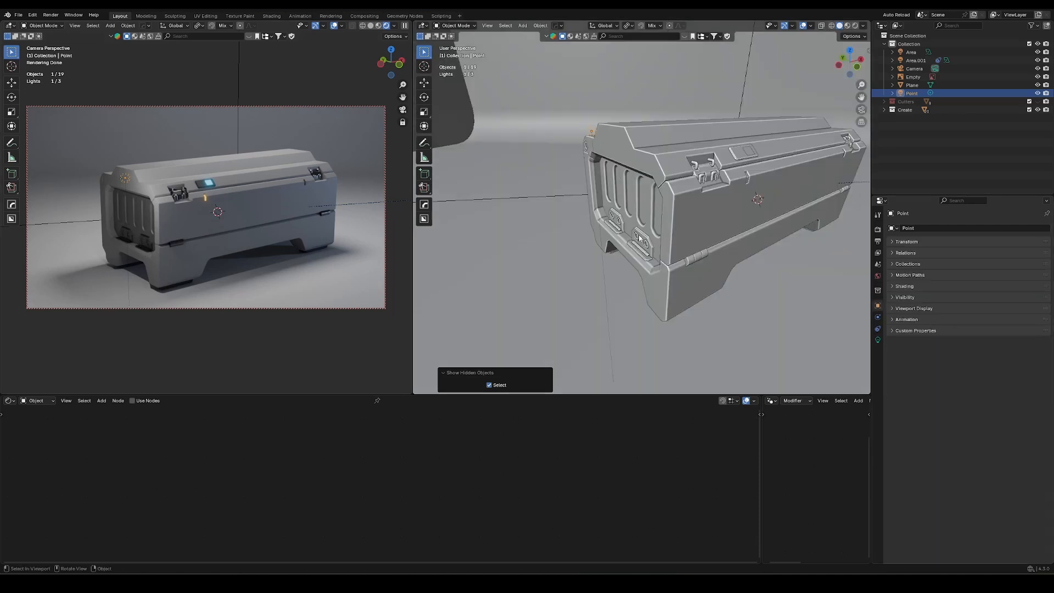
{"action": "key", "text": "g"}
{"action": "key", "text": "shift+z"}
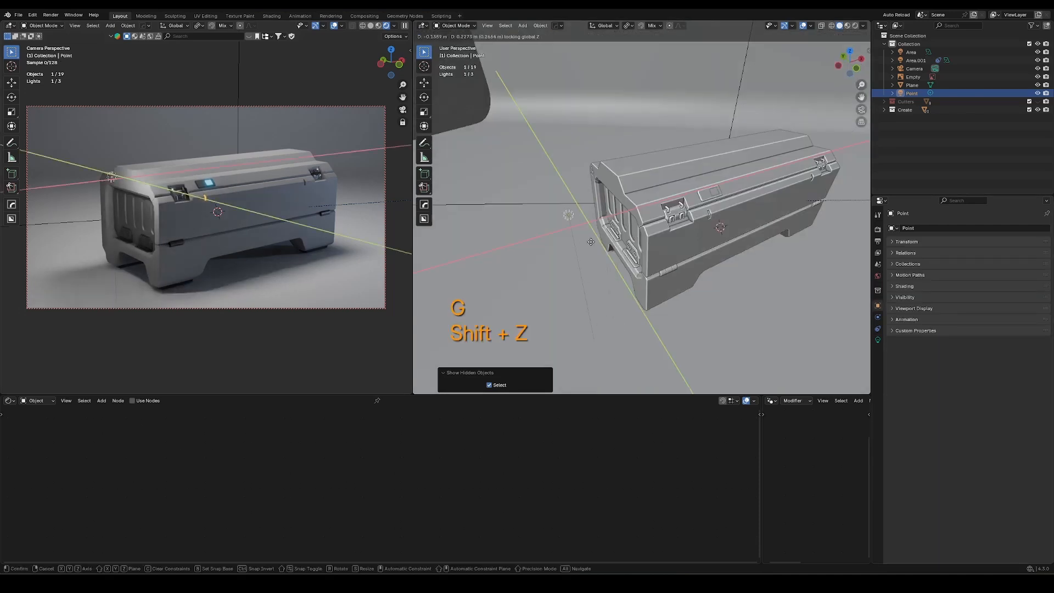
{"action": "key", "text": "Escape"}
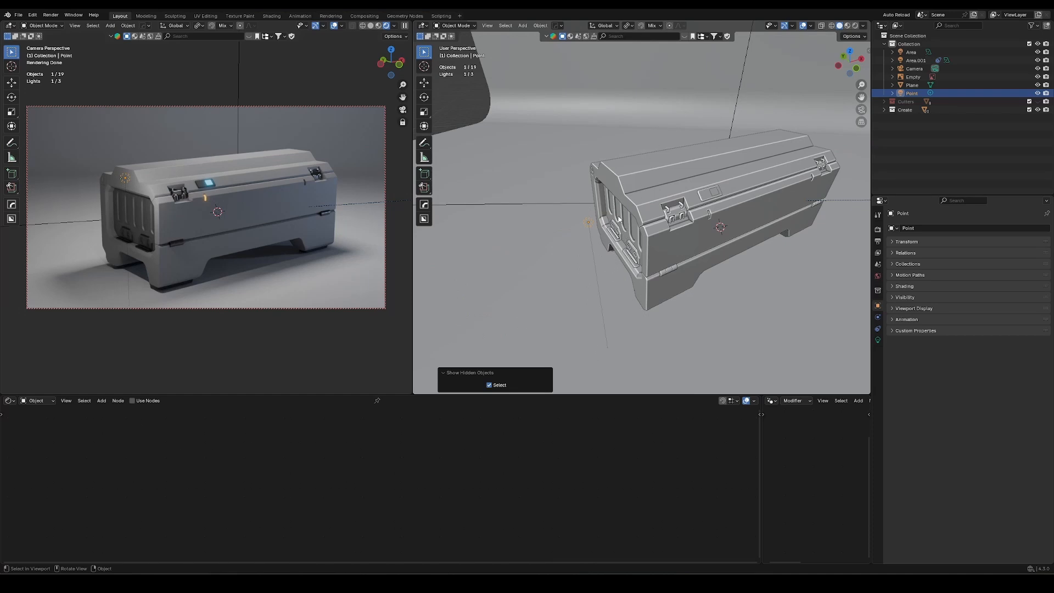
{"action": "left_click", "coordinate": [896, 287]}
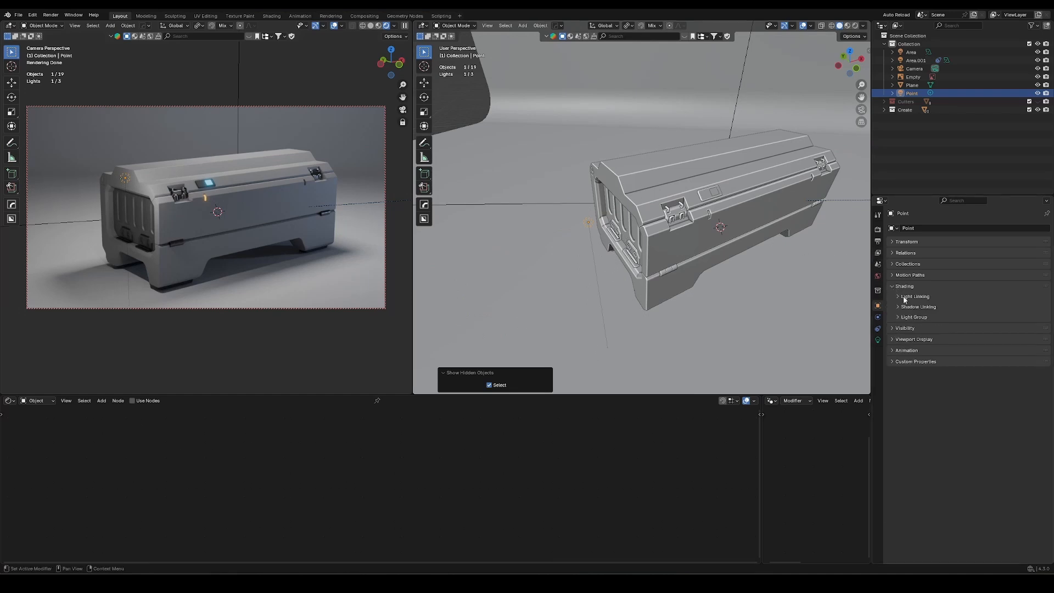
{"action": "left_click", "coordinate": [904, 297]}
{"action": "left_click", "coordinate": [896, 309]}
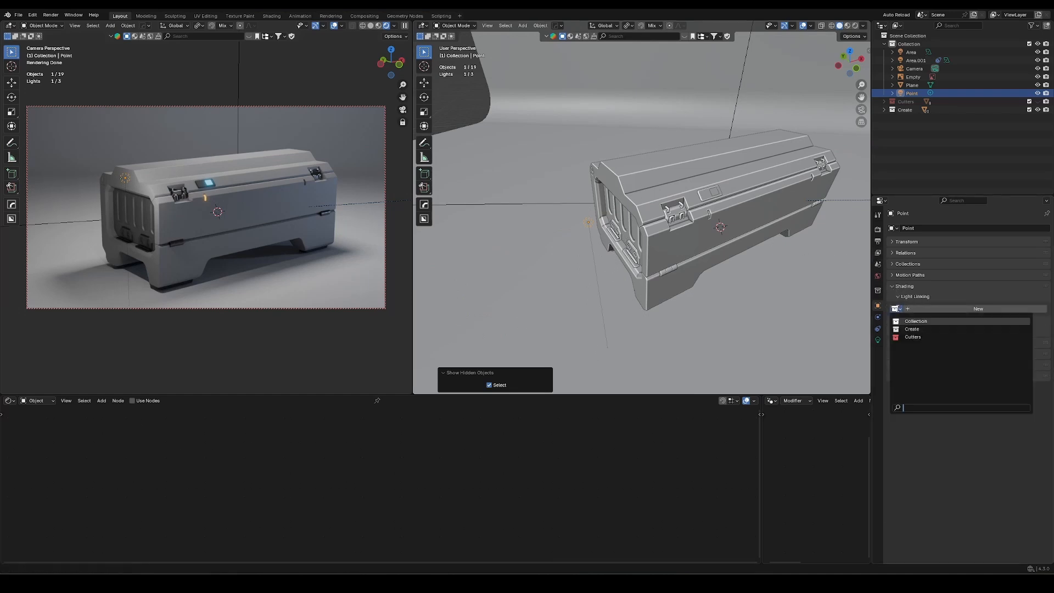
{"action": "left_click", "coordinate": [907, 329]}
Move the point light horizontally away from the slatted end, about -0.38 m in X and 0.2 m in Y
{"action": "key", "text": "g"}
{"action": "key", "text": "shift+z"}
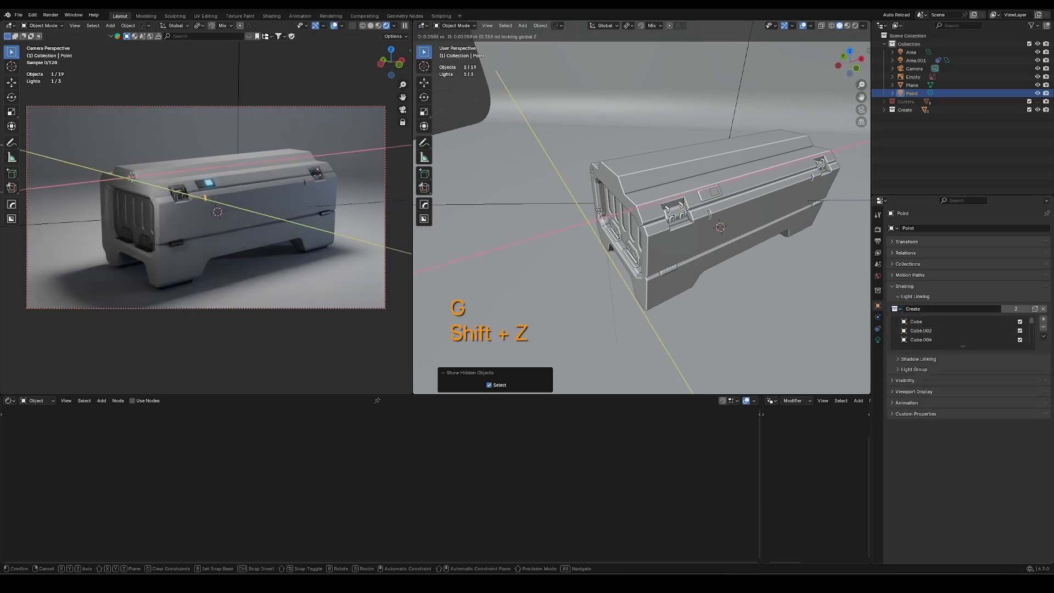
{"action": "key", "text": "Escape"}
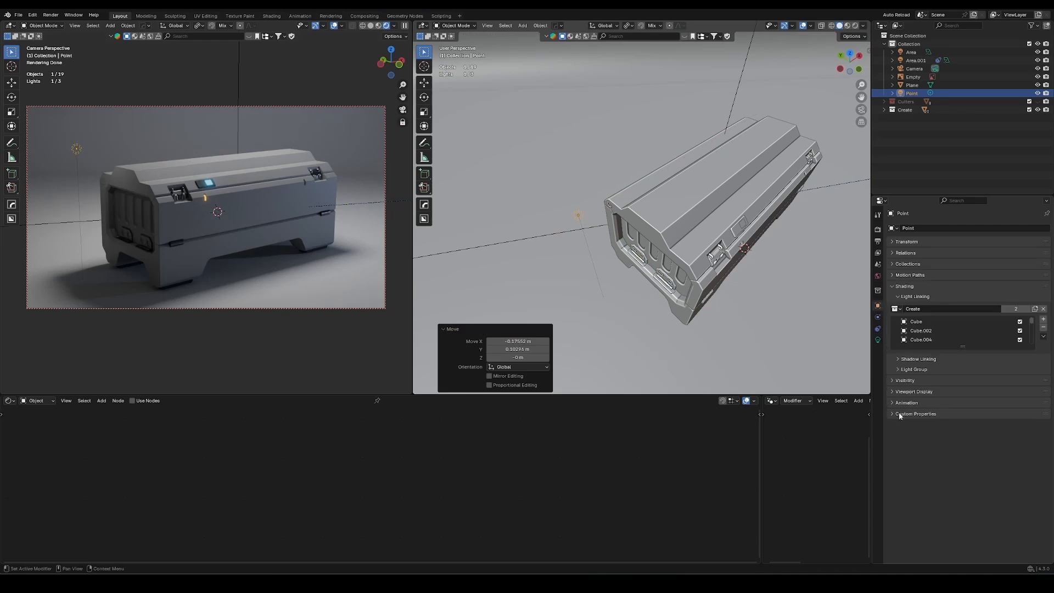
Restrict the point light's ray visibility to Glossy only
{"action": "left_click", "coordinate": [905, 380]}
{"action": "left_click", "coordinate": [957, 457]}
{"action": "left_click", "coordinate": [959, 467]}
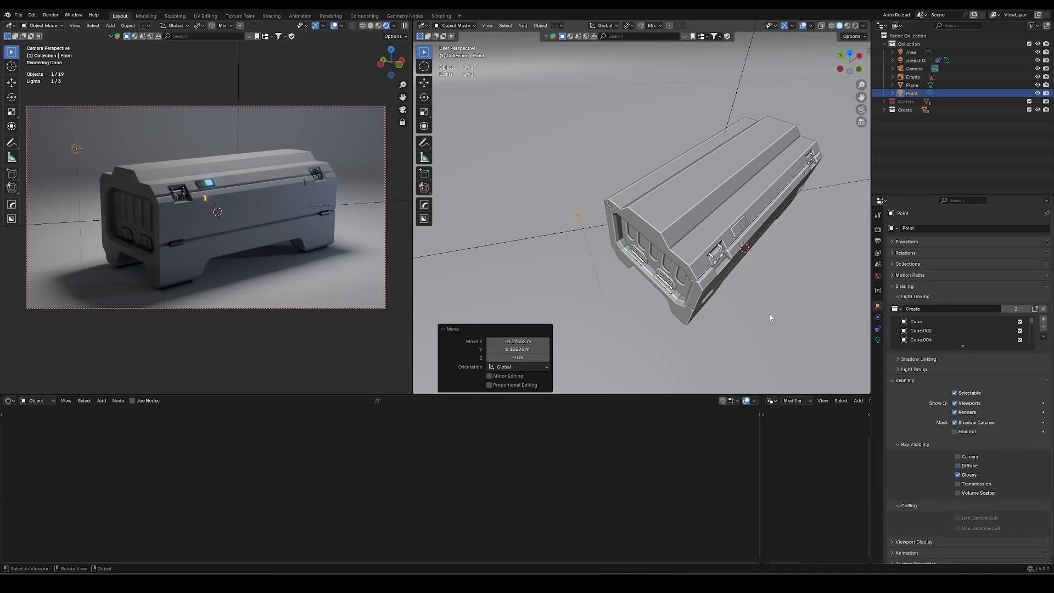
Compare the slatted end with the point light hidden and shown, and pull the camera back to frame the whole case
{"action": "middle_click_drag", "start_coordinate": [658, 229], "coordinate": [652, 244]}
{"action": "key", "text": "h"}
{"action": "key", "text": "ctrl+z"}
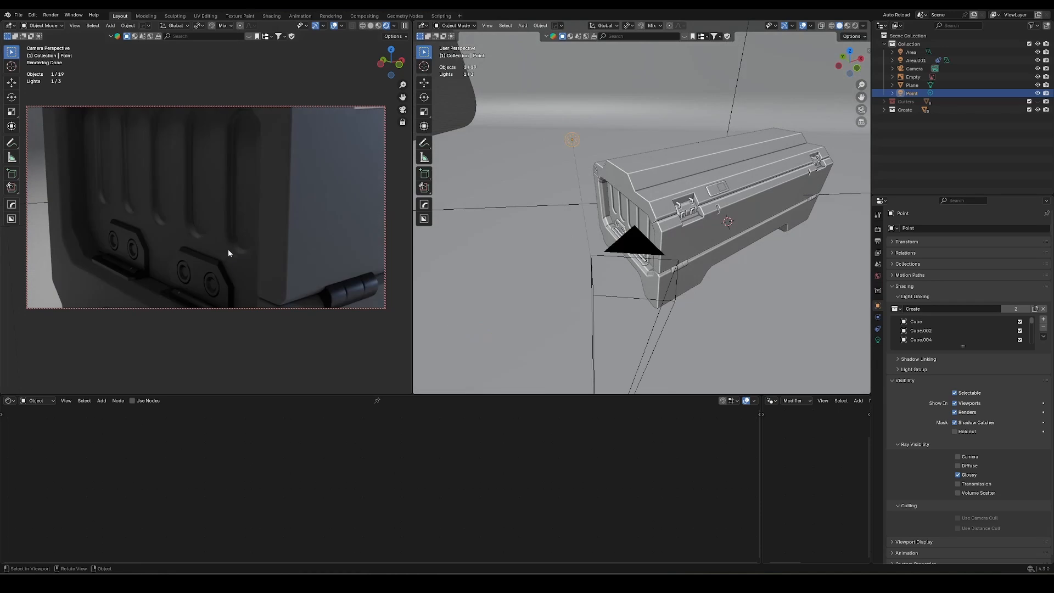
{"action": "key", "text": "h"}
{"action": "key", "text": "ctrl+z"}
{"action": "middle_click_drag", "start_coordinate": [140, 229], "coordinate": [219, 280], "text": "ctrl"}
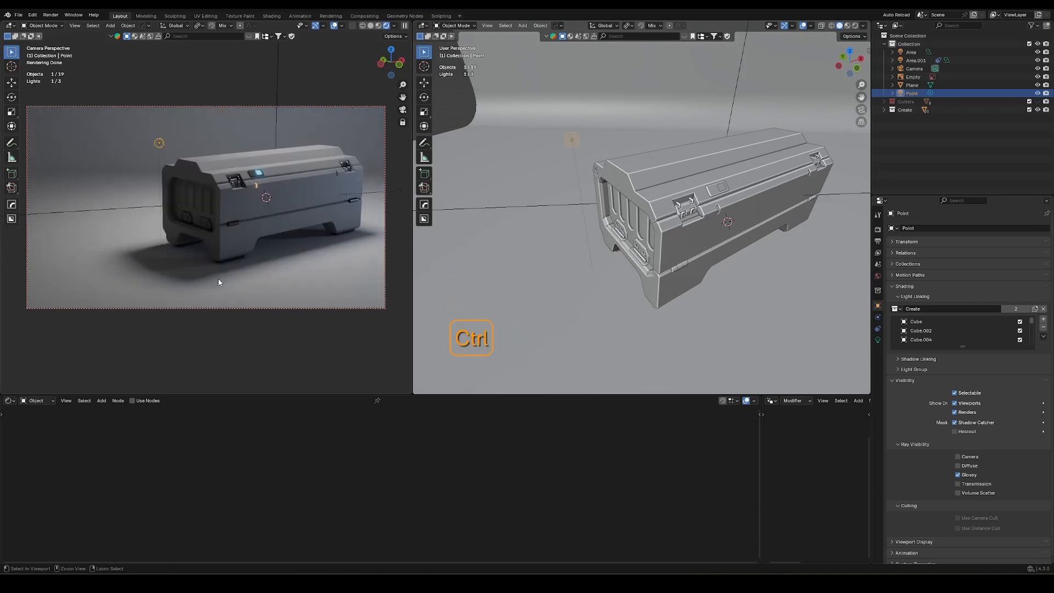
Select the blue-tinted area light beyond the case's far end and adjust its power
{"action": "middle_click_drag", "start_coordinate": [803, 280], "coordinate": [576, 265], "text": "ctrl"}
{"action": "left_click", "coordinate": [782, 213]}
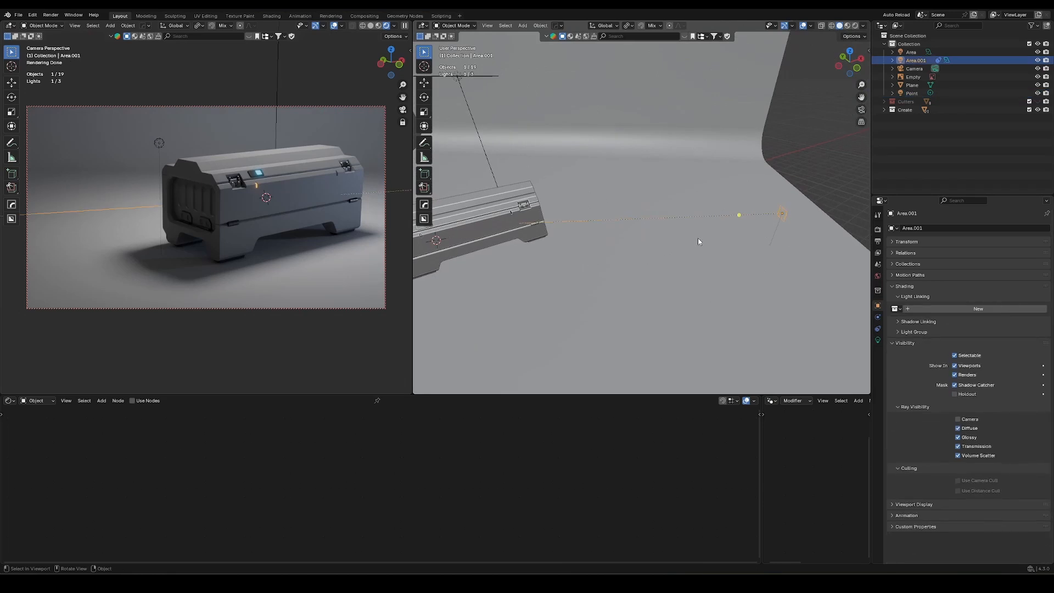
{"action": "right_click", "coordinate": [601, 246]}
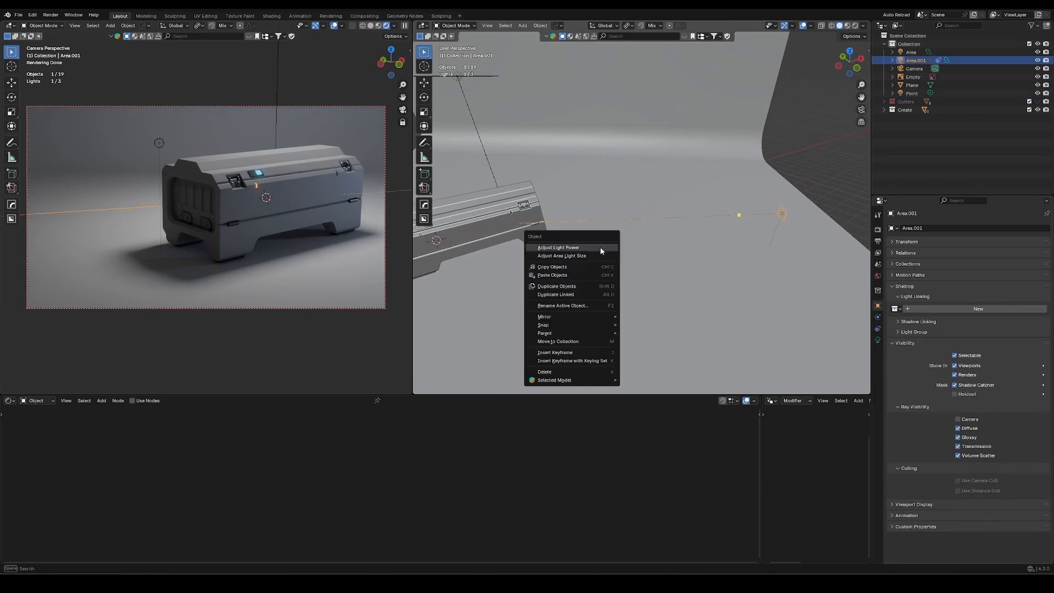
{"action": "left_click", "coordinate": [503, 224]}
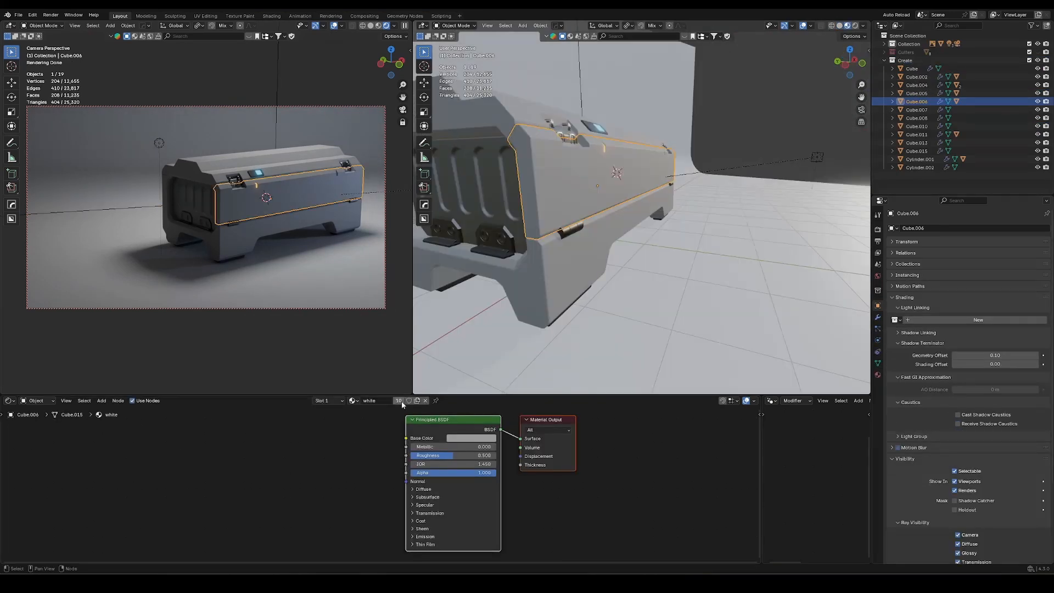
{"action": "right_click", "coordinate": [545, 249]}
{"action": "left_click", "coordinate": [604, 234]}
{"action": "left_click", "coordinate": [624, 191]}
{"action": "middle_click_drag", "start_coordinate": [624, 190], "coordinate": [681, 186]}
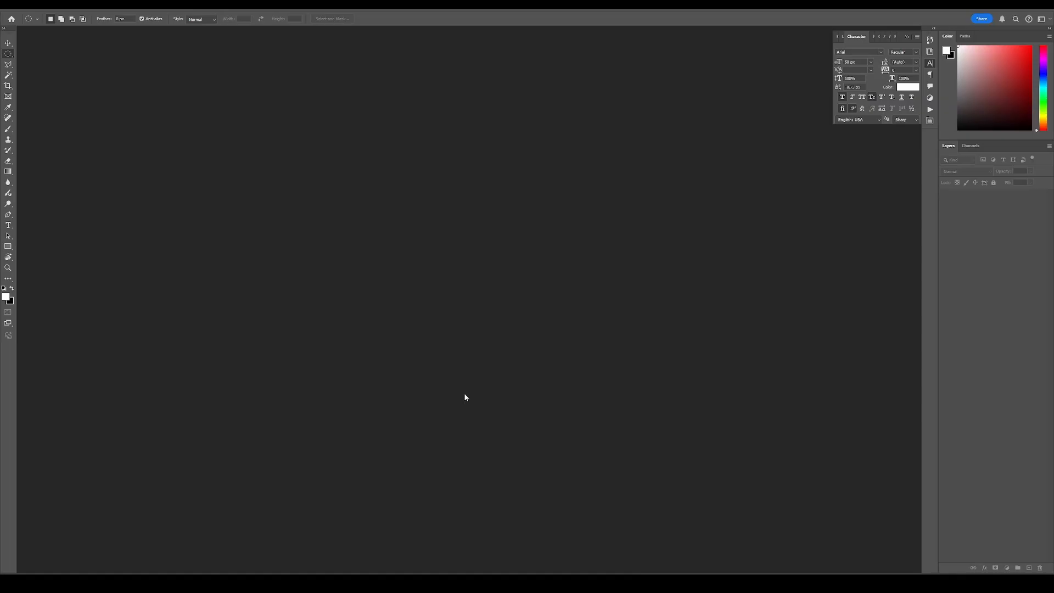
Switch to Photoshop and create a new blank 1024 × 1024 px document
{"action": "key", "text": "ctrl+n"}
{"action": "key", "text": "Return"}
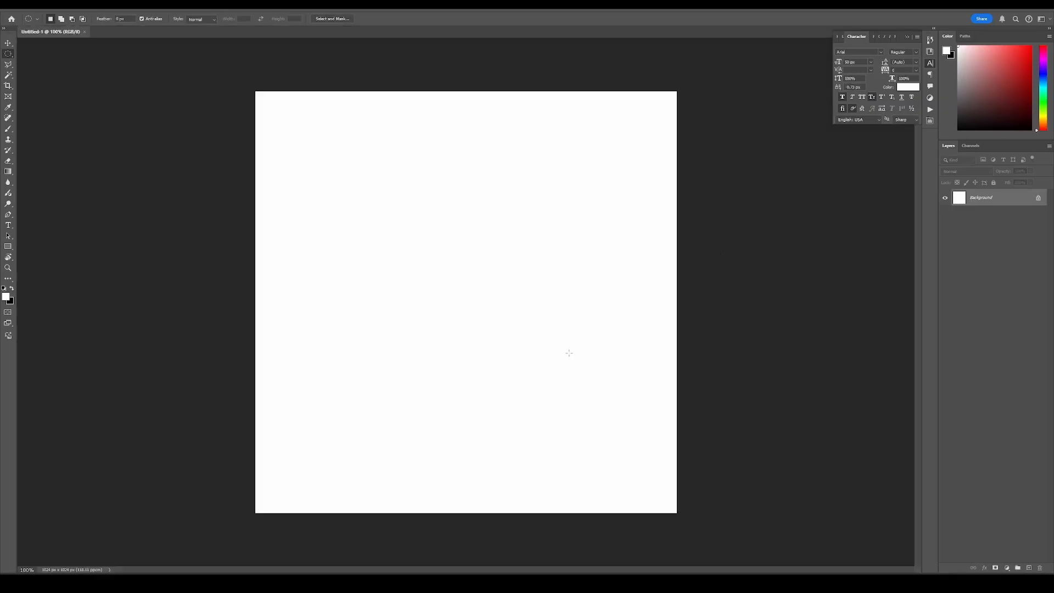
Place the source photos and scale the DSC_0238 peeling-paint photo from its centre to about 162% so it covers the canvas
{"action": "left_click", "coordinate": [931, 64]}
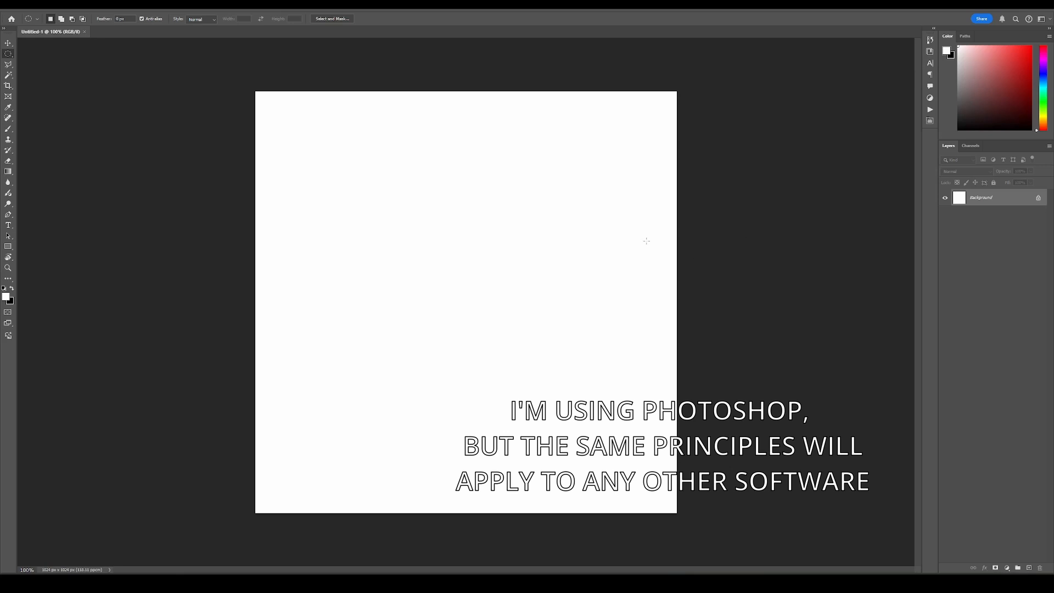
{"action": "key", "text": "ctrl+alt+i"}
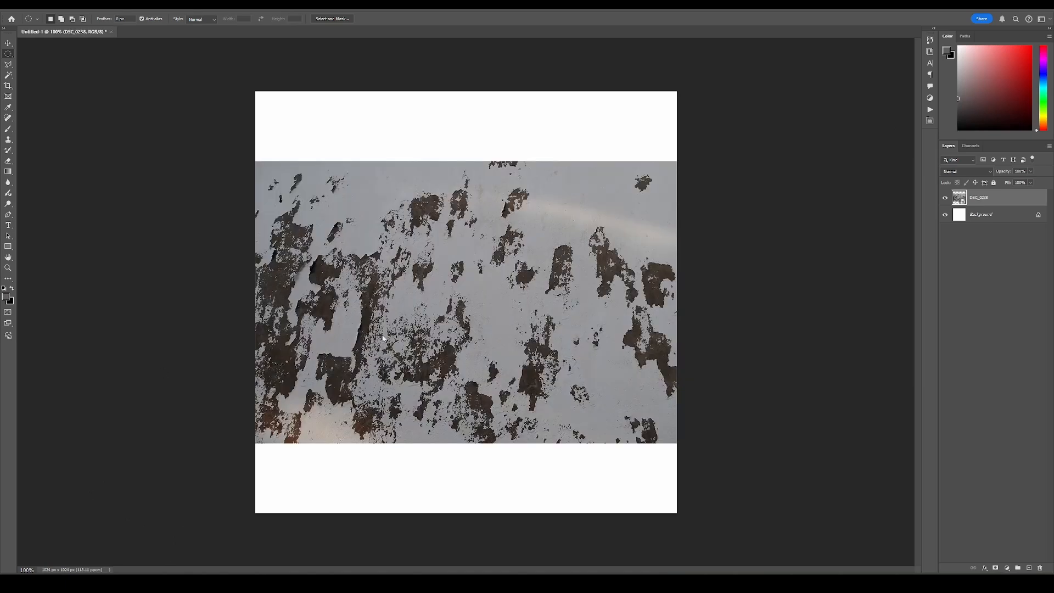
{"action": "left_click", "coordinate": [976, 233]}
{"action": "key", "text": "ctrl+t"}
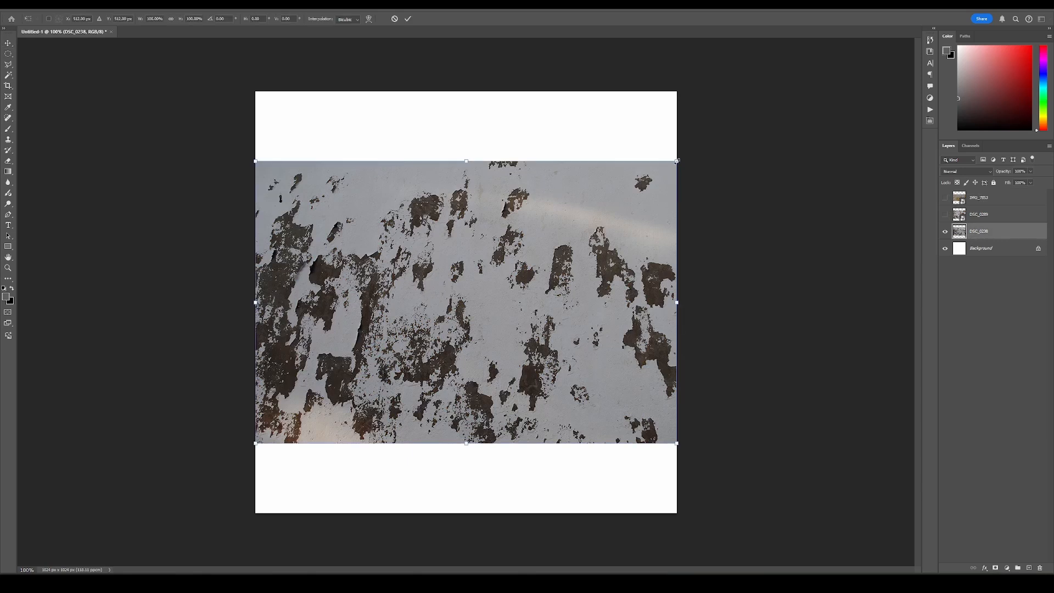
{"action": "left_click_drag", "start_coordinate": [677, 161], "coordinate": [804, 65], "text": "alt"}
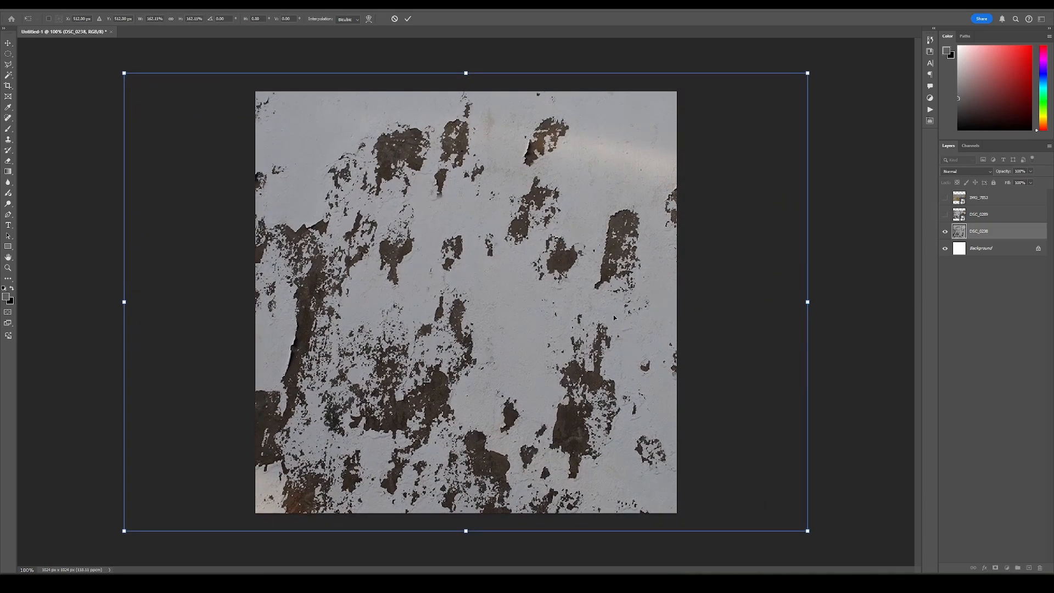
{"action": "key", "text": "Return"}
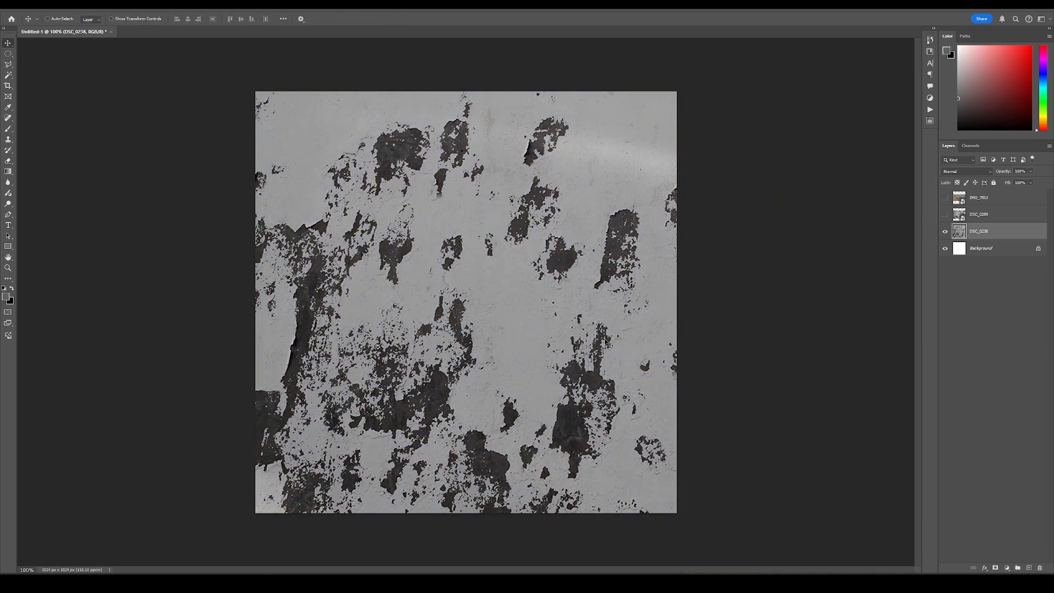
Turn on Pattern Preview and create an offset copy of the peeling-paint photo layer
{"action": "left_click", "coordinate": [133, 9]}
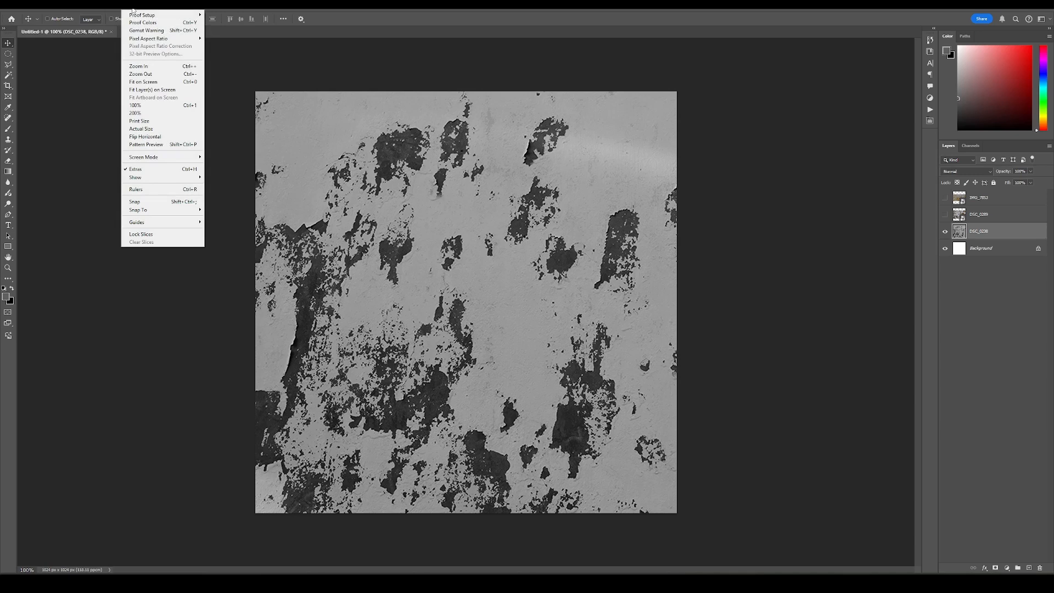
{"action": "left_click", "coordinate": [149, 145]}
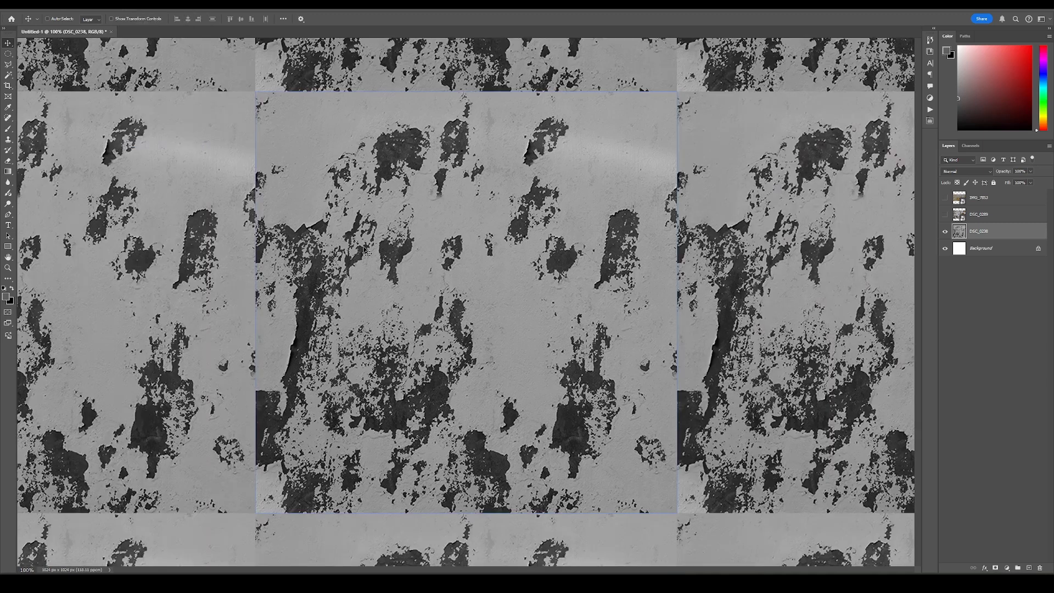
{"action": "mouse_move", "coordinate": [583, 398]}
{"action": "left_mouse_down", "text": "alt"}
{"action": "mouse_move", "coordinate": [428, 268]}
{"action": "mouse_move", "coordinate": [383, 214]}
{"action": "left_mouse_up", "text": "alt"}
Erase the hard seams of the offset copy with a soft brush and merge it with the original photo layer
{"action": "right_click_drag", "start_coordinate": [469, 246], "coordinate": [509, 265], "text": "alt"}
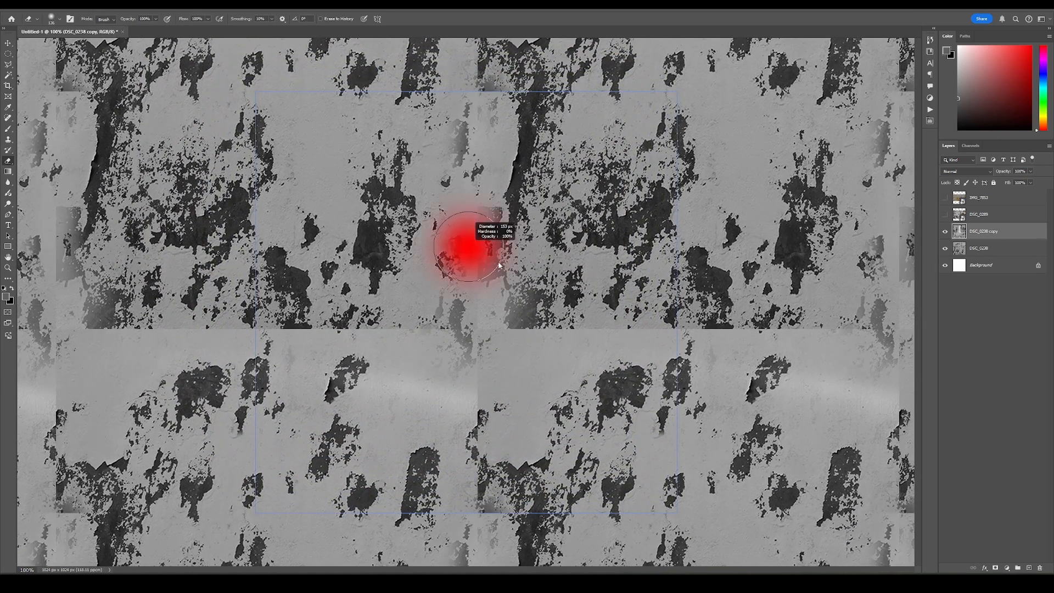
{"action": "mouse_move", "coordinate": [439, 343]}
{"action": "left_mouse_down"}
{"action": "mouse_move", "coordinate": [275, 352]}
{"action": "mouse_move", "coordinate": [121, 302]}
{"action": "left_mouse_up"}
{"action": "right_click_drag", "start_coordinate": [637, 354], "coordinate": [670, 354], "text": "alt"}
{"action": "left_click_drag", "start_coordinate": [453, 385], "coordinate": [486, 421]}
{"action": "left_click_drag", "start_coordinate": [485, 421], "coordinate": [466, 513]}
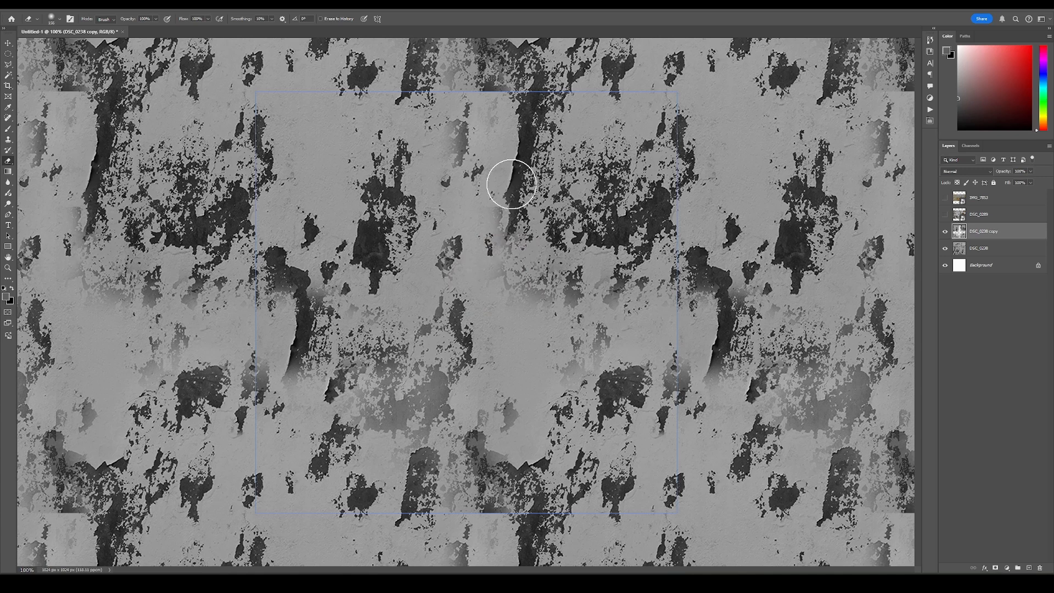
{"action": "left_click", "coordinate": [980, 250], "text": "shift"}
{"action": "key", "text": "ctrl+e"}
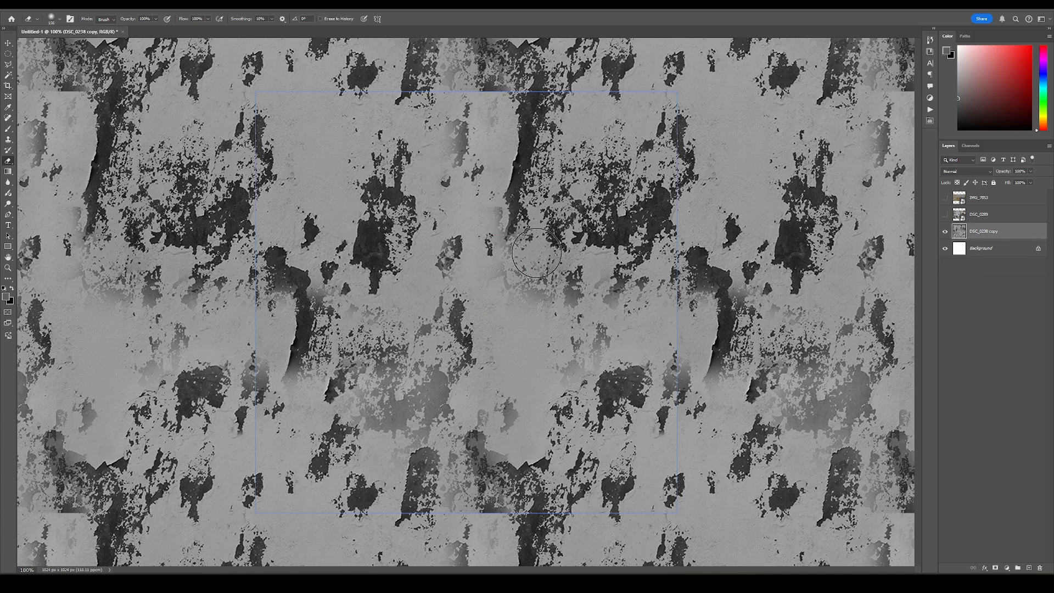
Add a rotated copy of the merged peeling-paint texture and hide it with a black layer mask
{"action": "key", "text": "ctrl+j"}
{"action": "key", "text": "ctrl+t"}
{"action": "left_click_drag", "start_coordinate": [821, 545], "coordinate": [958, 232]}
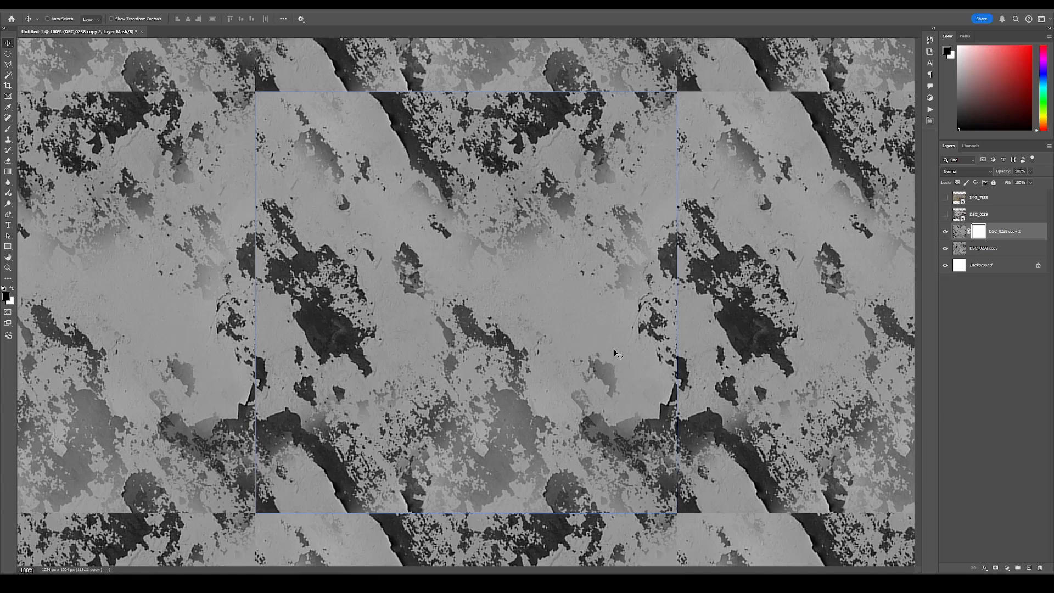
{"action": "key", "text": "ctrl+i"}
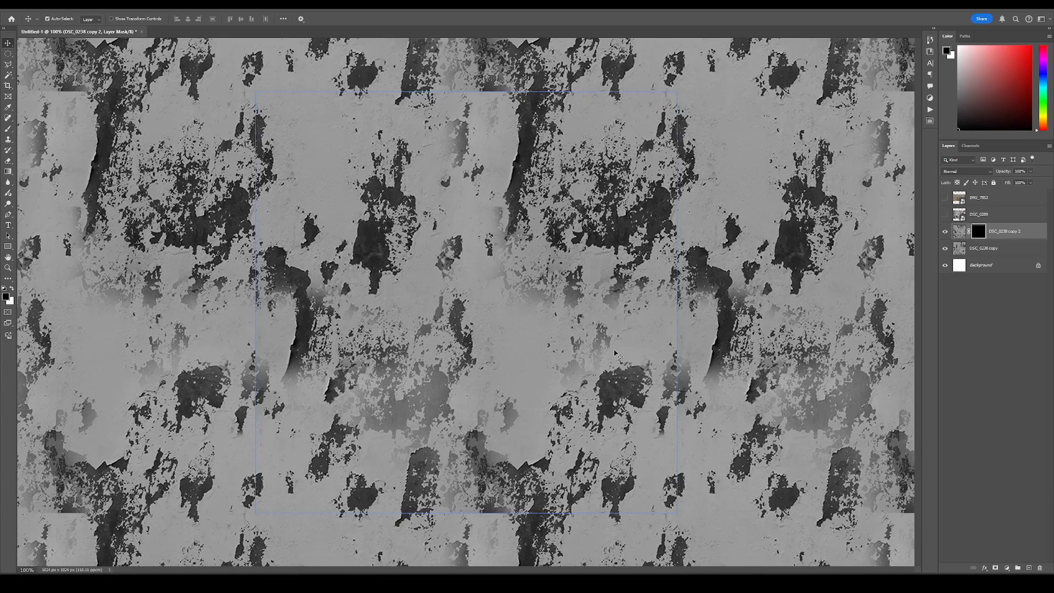
Paint patches of the rotated copy into view on its mask to break up the repeats, switching between white and black
{"action": "key", "text": "b"}
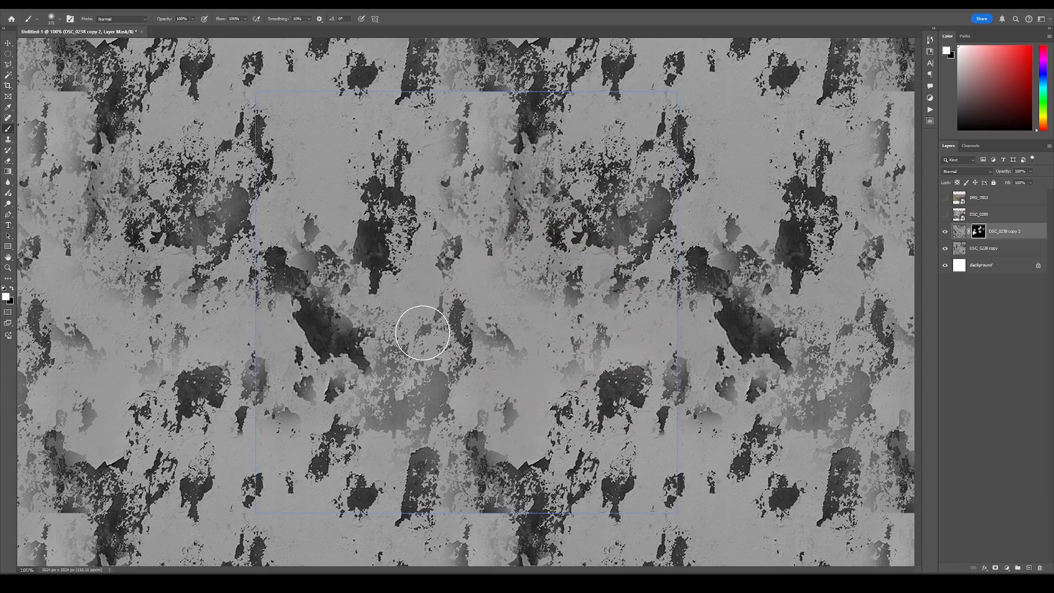
{"action": "left_click", "coordinate": [452, 319]}
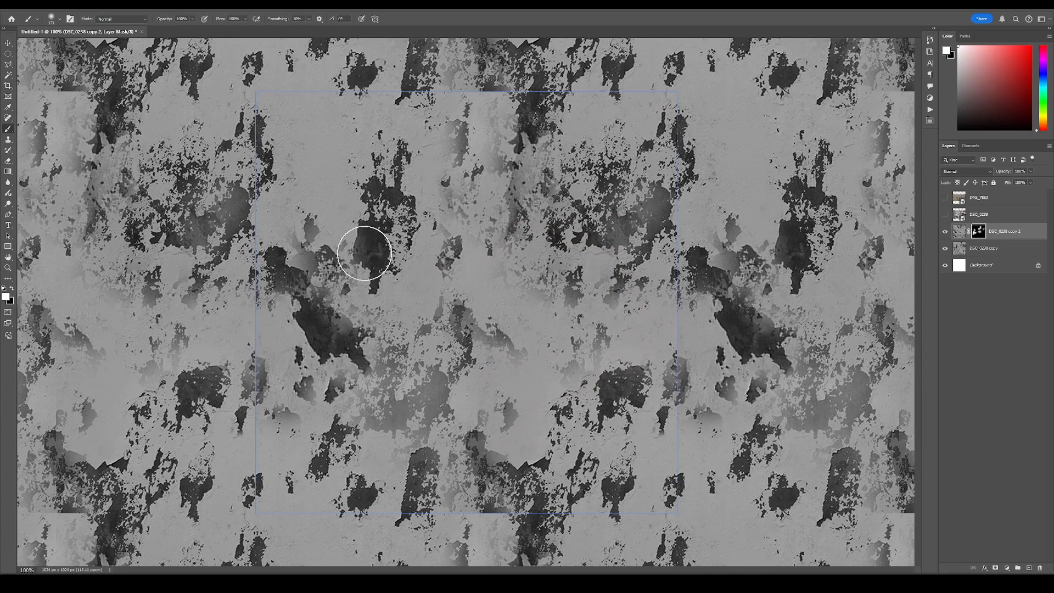
{"action": "left_click_drag", "start_coordinate": [365, 247], "coordinate": [350, 205]}
{"action": "left_click_drag", "start_coordinate": [476, 316], "coordinate": [483, 335]}
{"action": "scroll", "coordinate": [527, 384], "scroll_direction": "down", "scroll_amount": 4, "text": "alt"}
{"action": "left_click", "coordinate": [701, 199]}
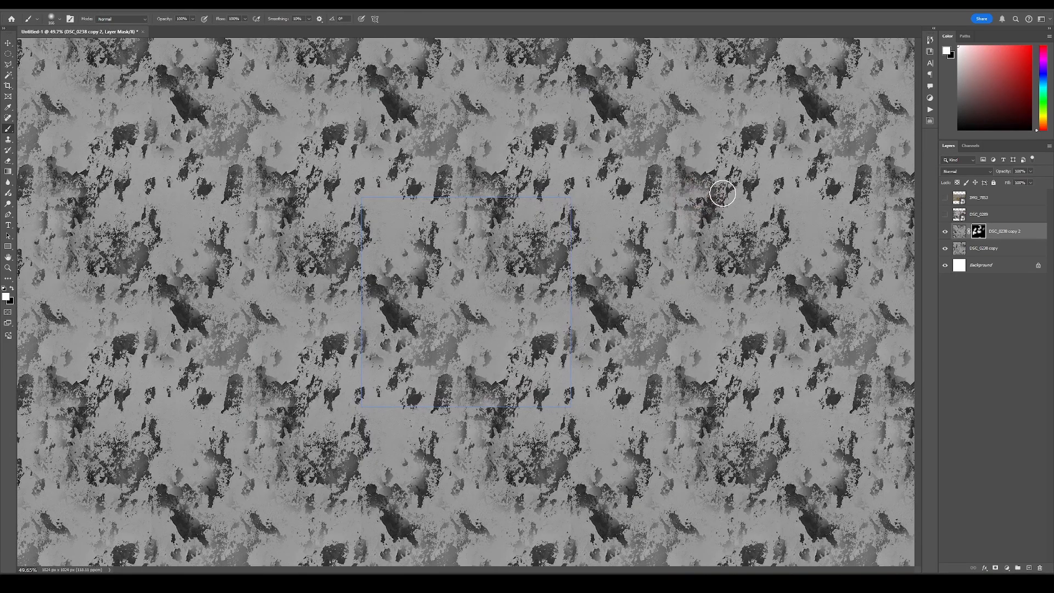
{"action": "left_click", "coordinate": [712, 199]}
{"action": "key", "text": "x"}
{"action": "left_click", "coordinate": [701, 201]}
Stamp the visible texture onto a new layer and shift it under Pattern Preview to expose the tile seams
{"action": "key", "text": "z"}
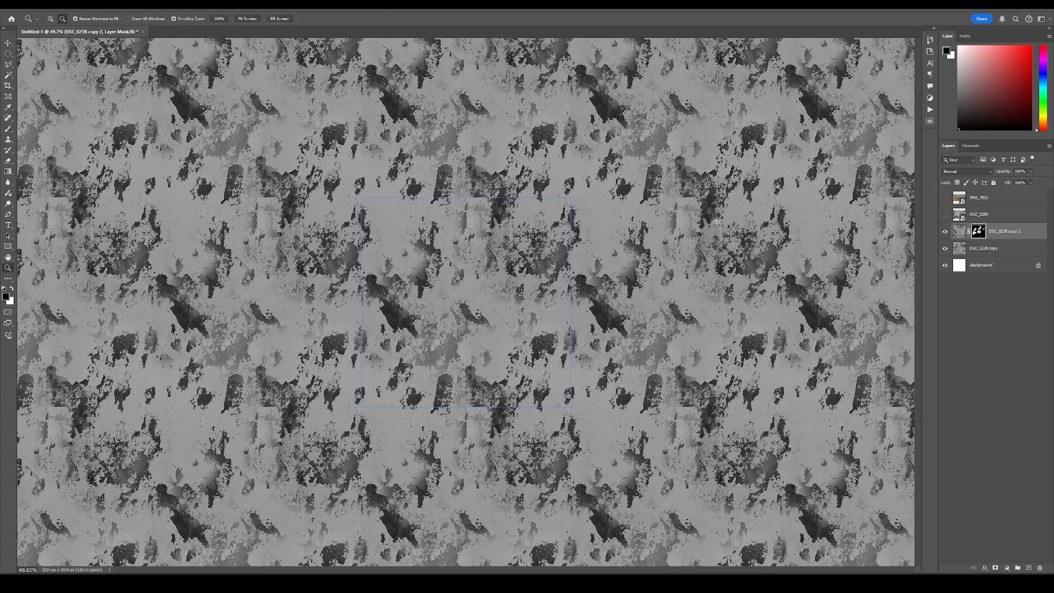
{"action": "left_click_drag", "start_coordinate": [714, 230], "coordinate": [723, 230]}
{"action": "key", "text": "j"}
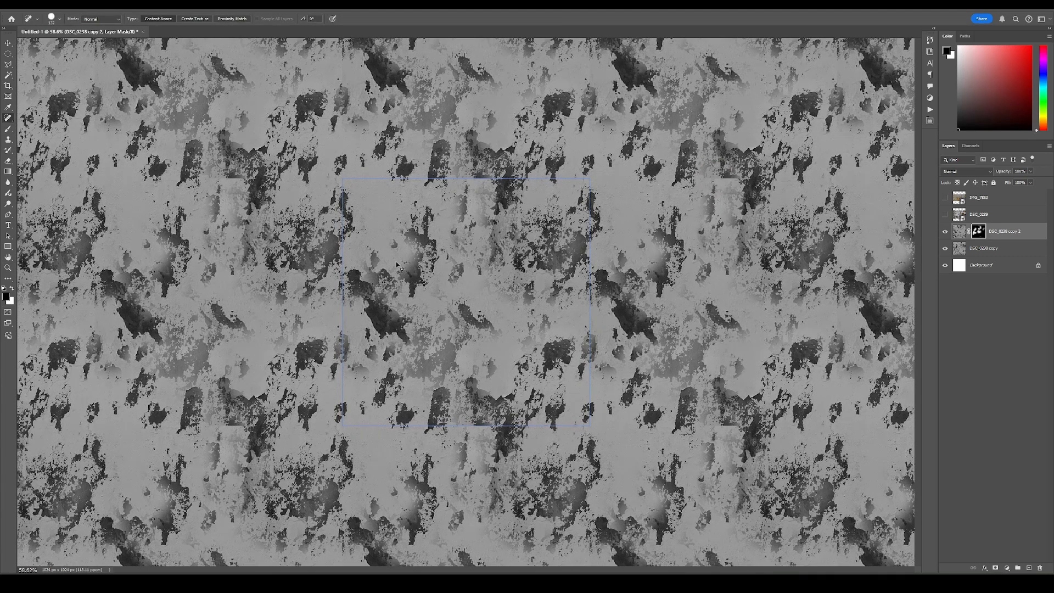
{"action": "left_click", "coordinate": [395, 261]}
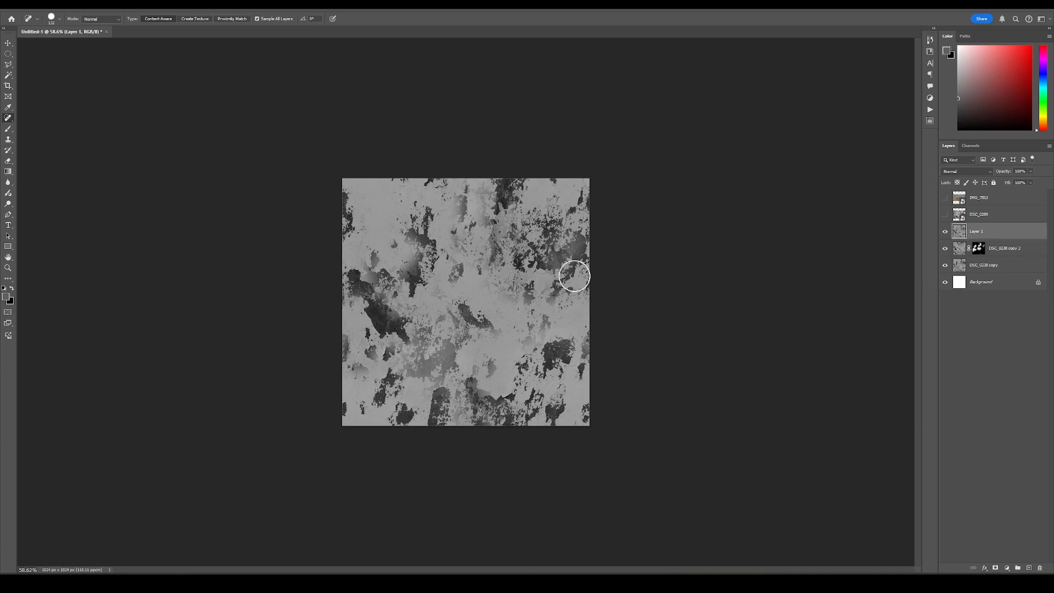
{"action": "key", "text": "v"}
{"action": "key", "text": "ctrl+alt+p"}
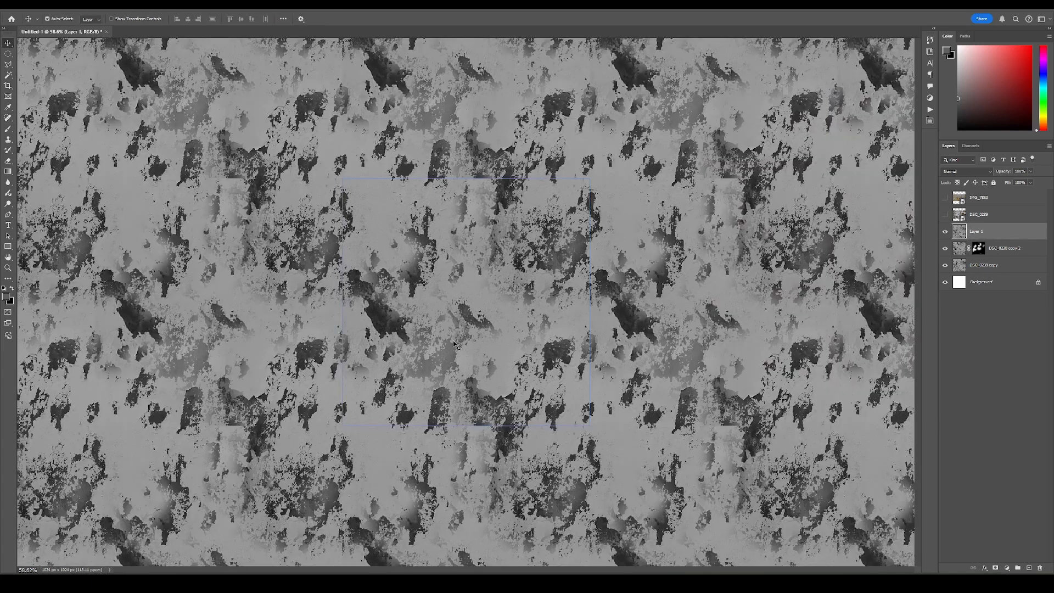
{"action": "scroll", "coordinate": [512, 310], "scroll_direction": "up", "scroll_amount": 4, "text": "alt"}
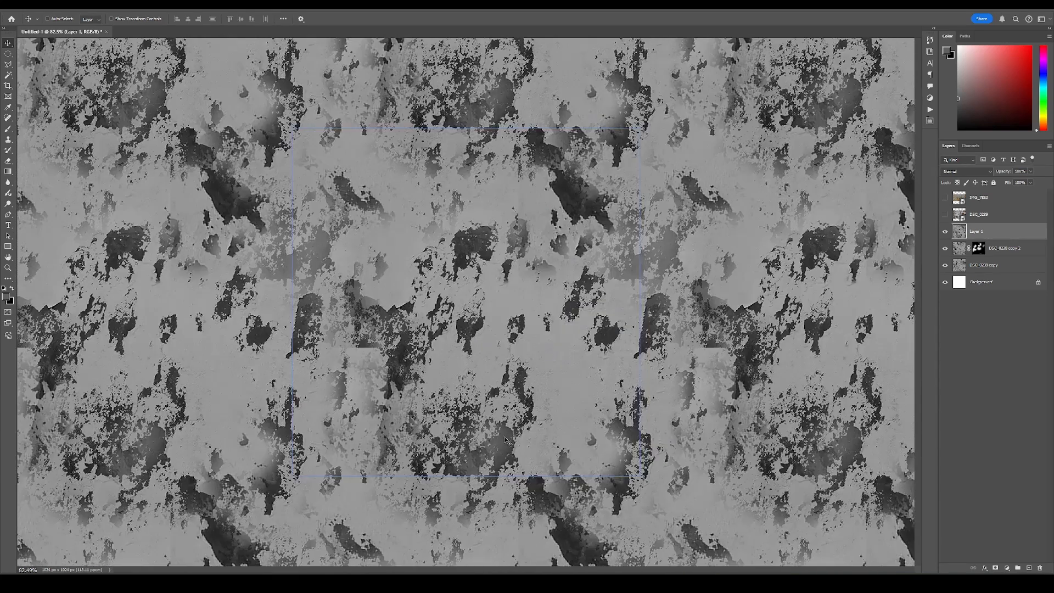
Remove the remaining seam and stray blotches from the stamped layer with the content-aware Spot Healing Brush, sampling all layers
{"action": "key", "text": "j"}
{"action": "left_click_drag", "start_coordinate": [325, 332], "coordinate": [385, 352]}
{"action": "left_click_drag", "start_coordinate": [520, 253], "coordinate": [518, 204]}
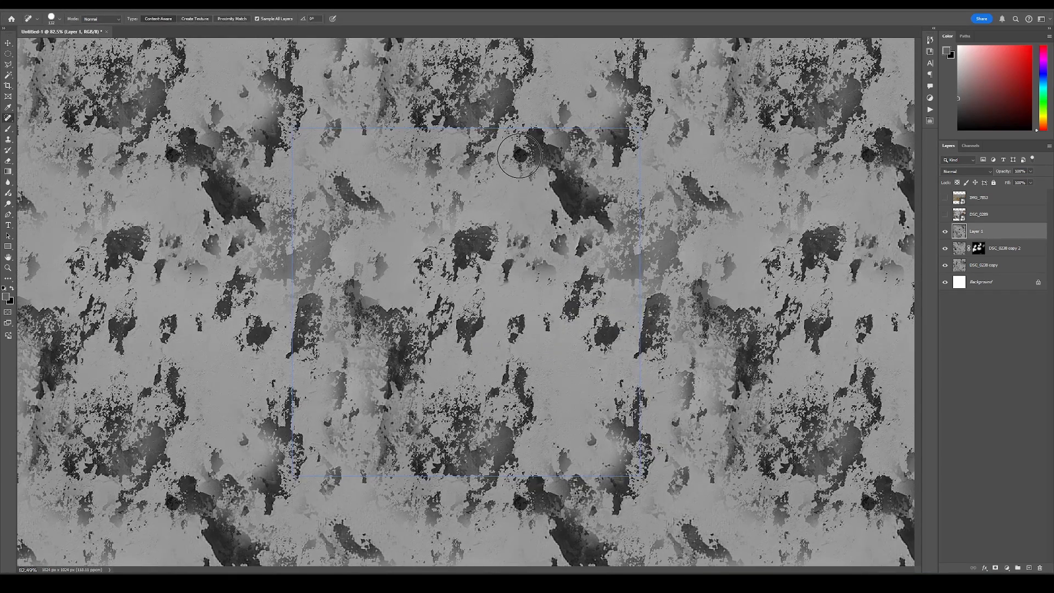
{"action": "left_click", "coordinate": [522, 165]}
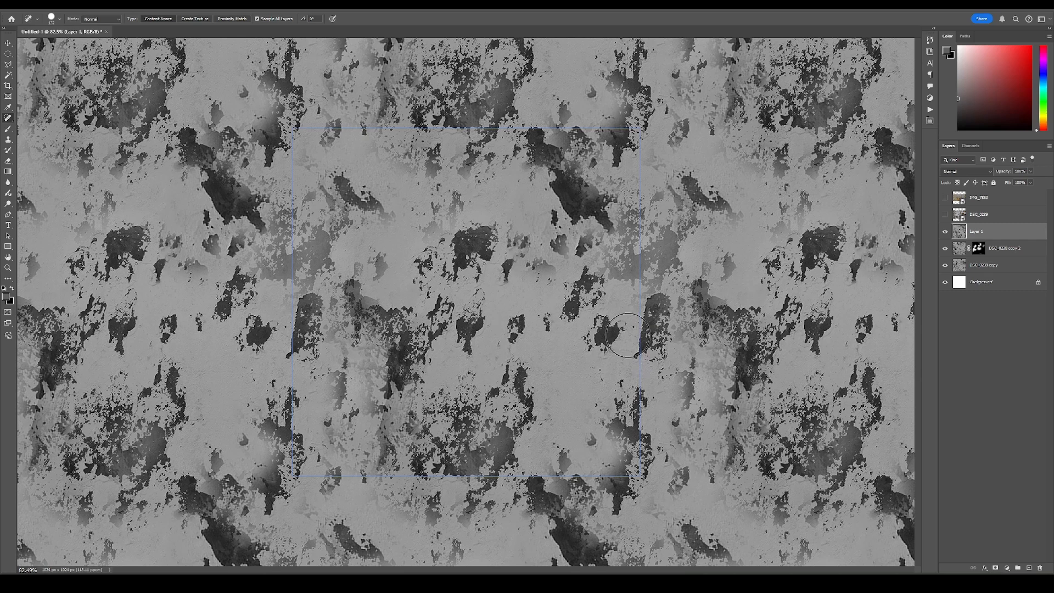
{"action": "left_click", "coordinate": [548, 267]}
{"action": "left_click", "coordinate": [531, 266]}
{"action": "left_click", "coordinate": [544, 266]}
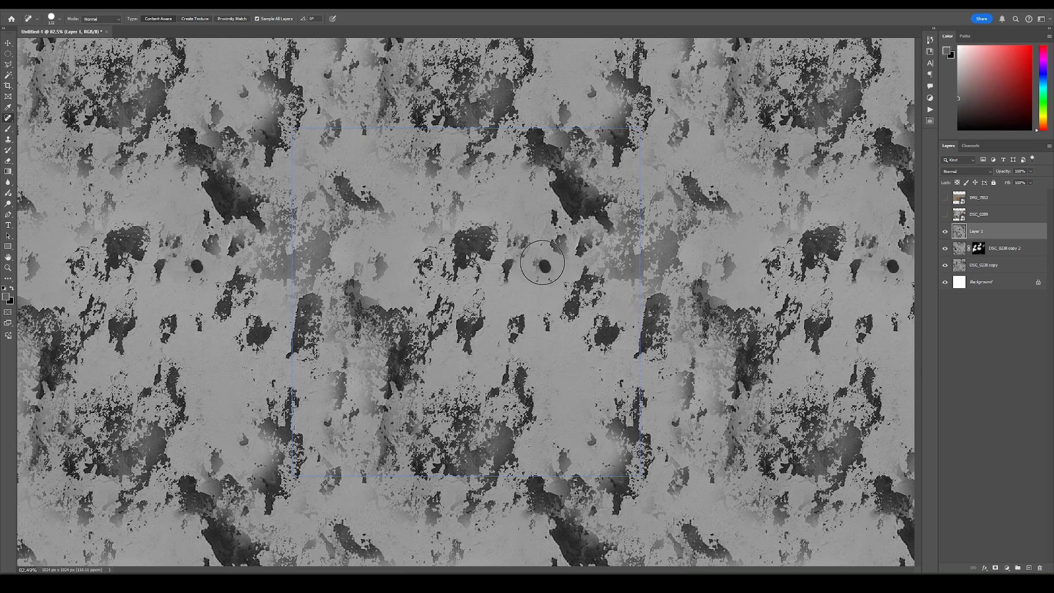
{"action": "left_click", "coordinate": [525, 271]}
{"action": "left_click", "coordinate": [197, 271]}
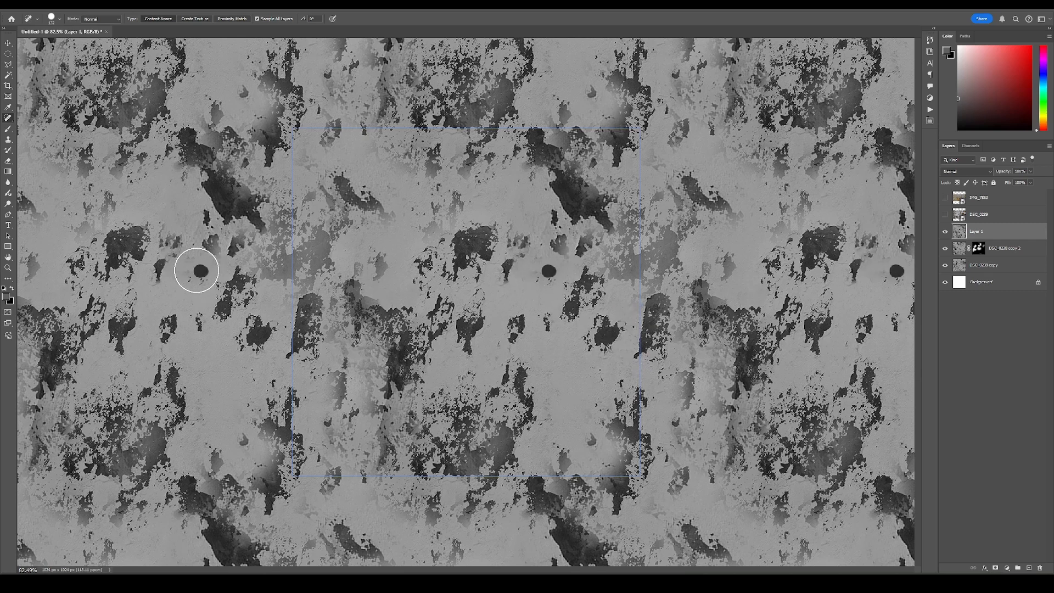
Merge the three peeling-paint layers into one, and hide it to show the lichen-covered rock photo instead
{"action": "key", "text": "ctrl+h"}
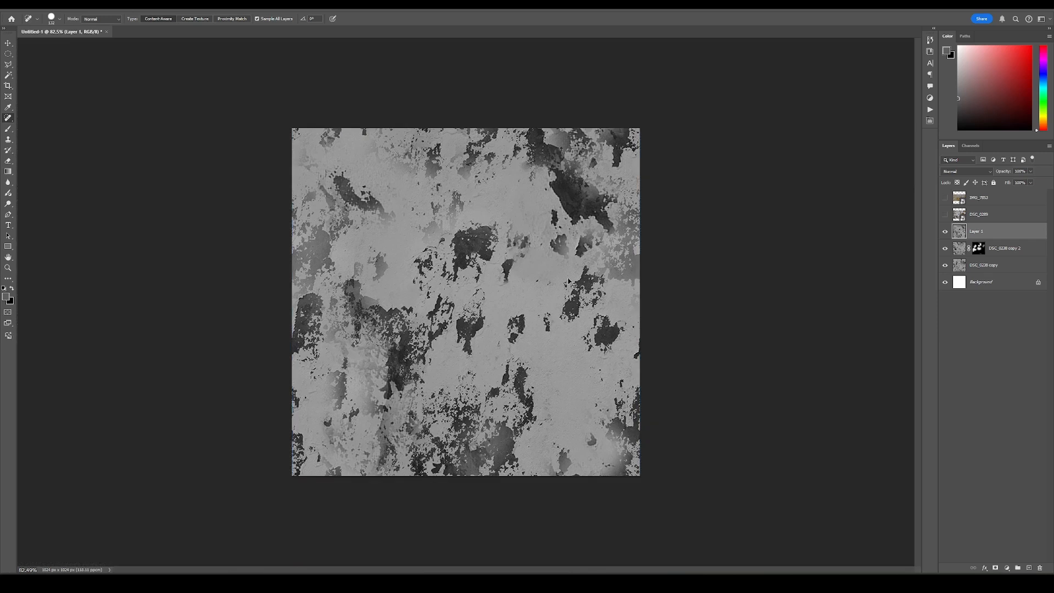
{"action": "left_click", "coordinate": [1000, 268], "text": "shift"}
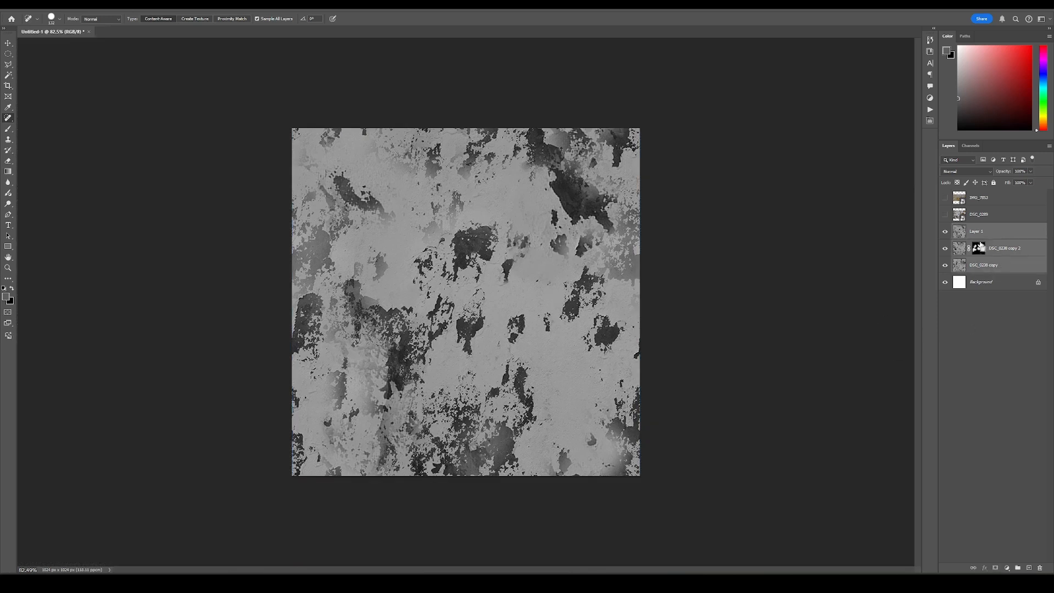
{"action": "key", "text": "ctrl+e"}
{"action": "left_click", "coordinate": [945, 232]}
{"action": "left_click", "coordinate": [945, 214]}
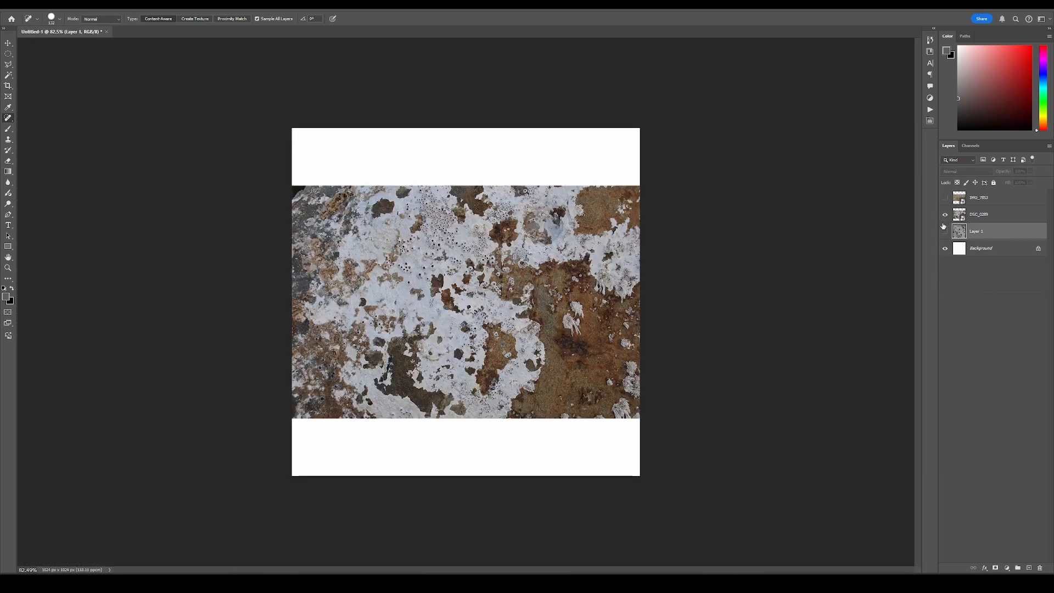
Place the DSC_0186 cracked-paint photo above the rock photo and scale it from its centre to about 58% to fill the canvas
{"action": "left_click", "coordinate": [989, 216]}
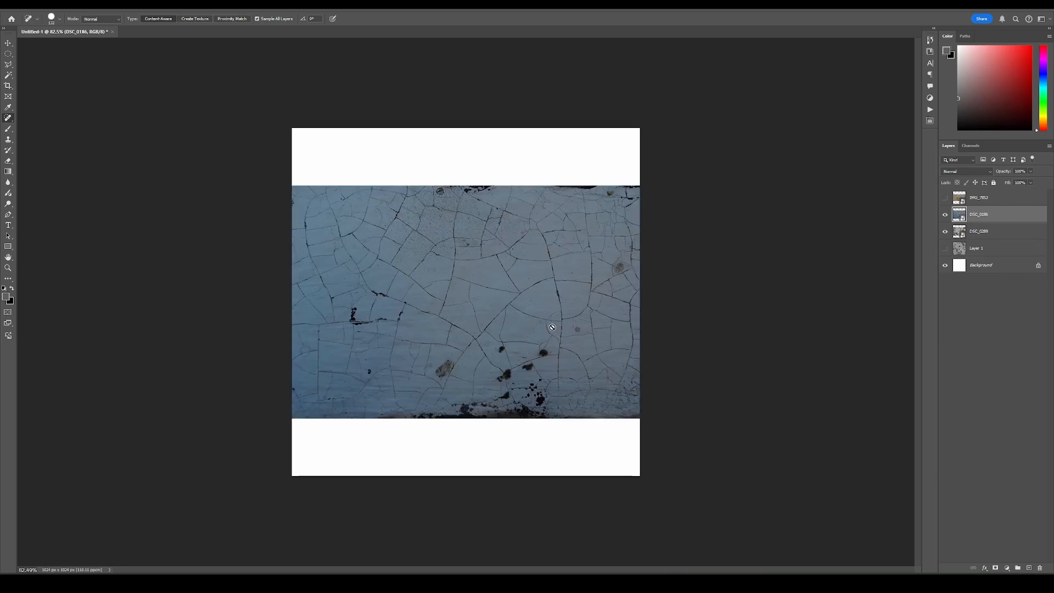
{"action": "key", "text": "ctrl+t"}
{"action": "left_click_drag", "start_coordinate": [641, 185], "coordinate": [849, 42], "text": "alt"}
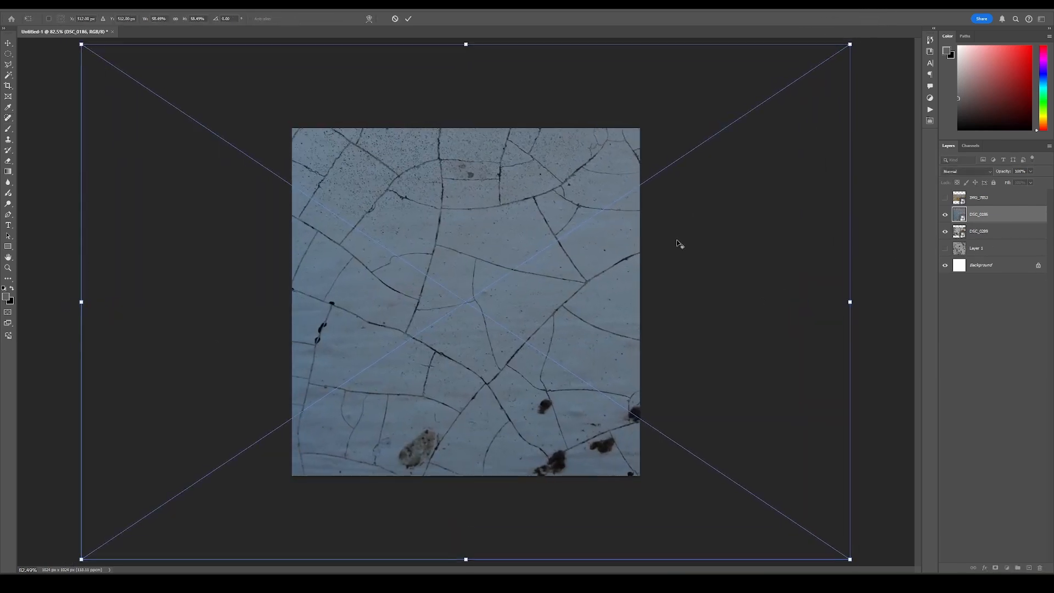
{"action": "key", "text": "Return"}
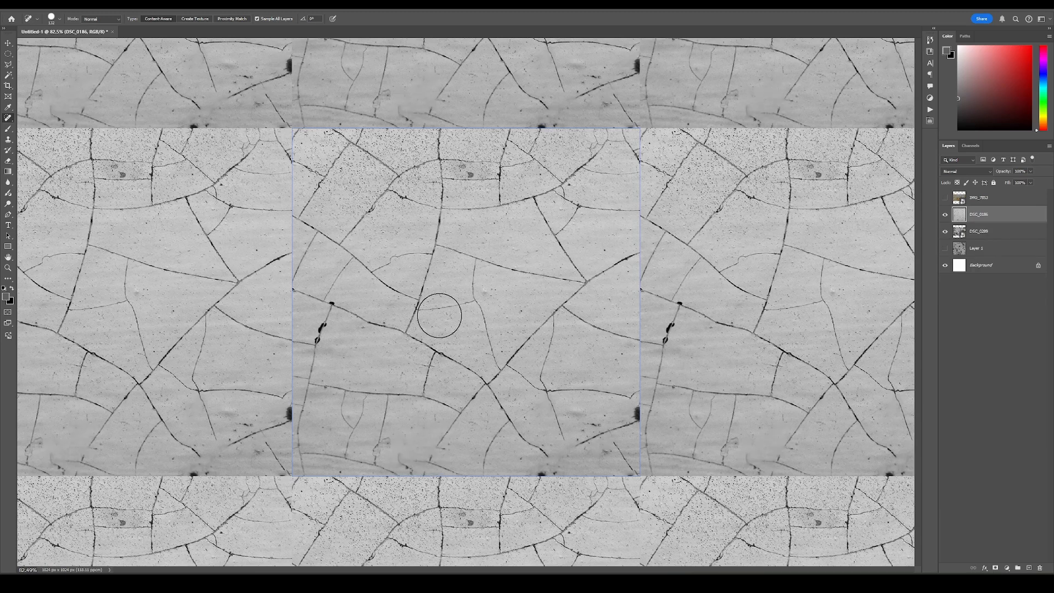
Create an offset copy of the desaturated cracked-paint layer and erase its visible seams with a soft brush
{"action": "key", "text": "v"}
{"action": "left_click_drag", "start_coordinate": [565, 381], "coordinate": [476, 267], "text": "alt"}
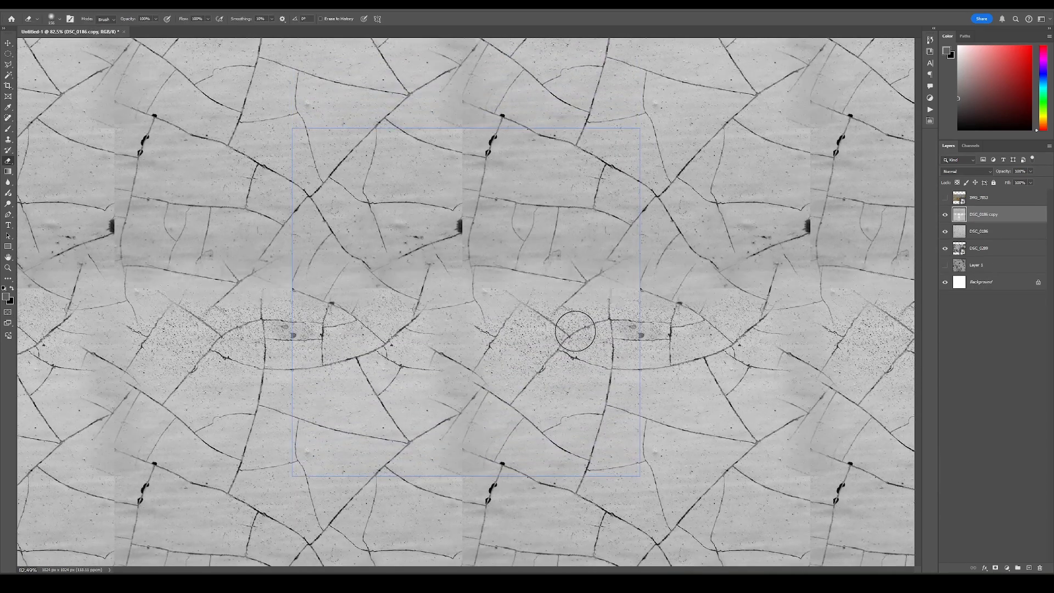
{"action": "mouse_move", "coordinate": [576, 329]}
{"action": "left_mouse_down"}
{"action": "mouse_move", "coordinate": [454, 181]}
{"action": "mouse_move", "coordinate": [511, 165]}
{"action": "left_mouse_up"}
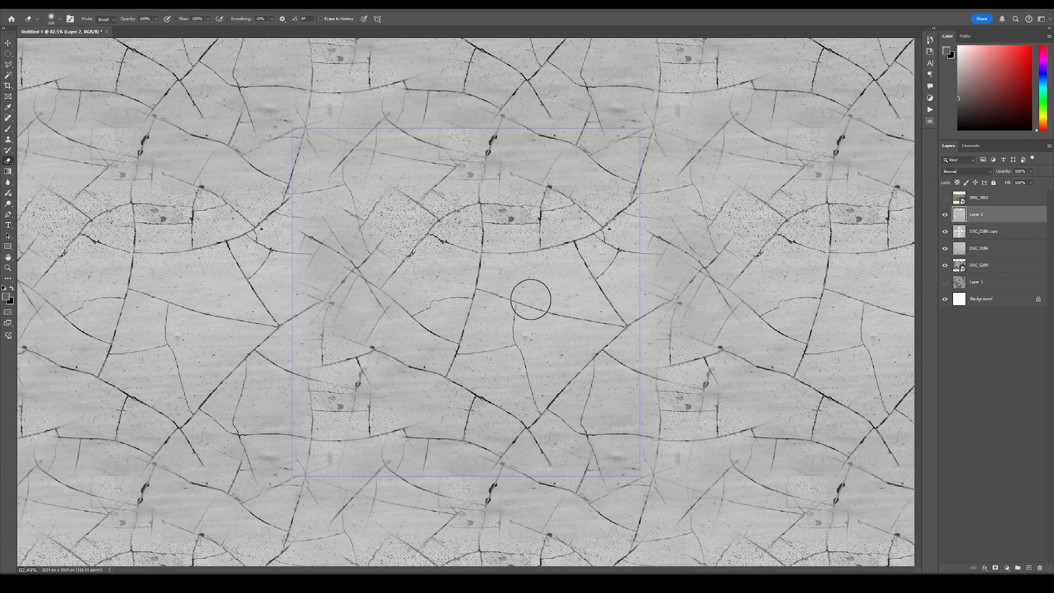
Stamp the visible cracked paint onto a new offset layer in Lighten mode and raise its underlying-layer Blend If black point
{"action": "key", "text": "ctrl+alt+shift+e"}
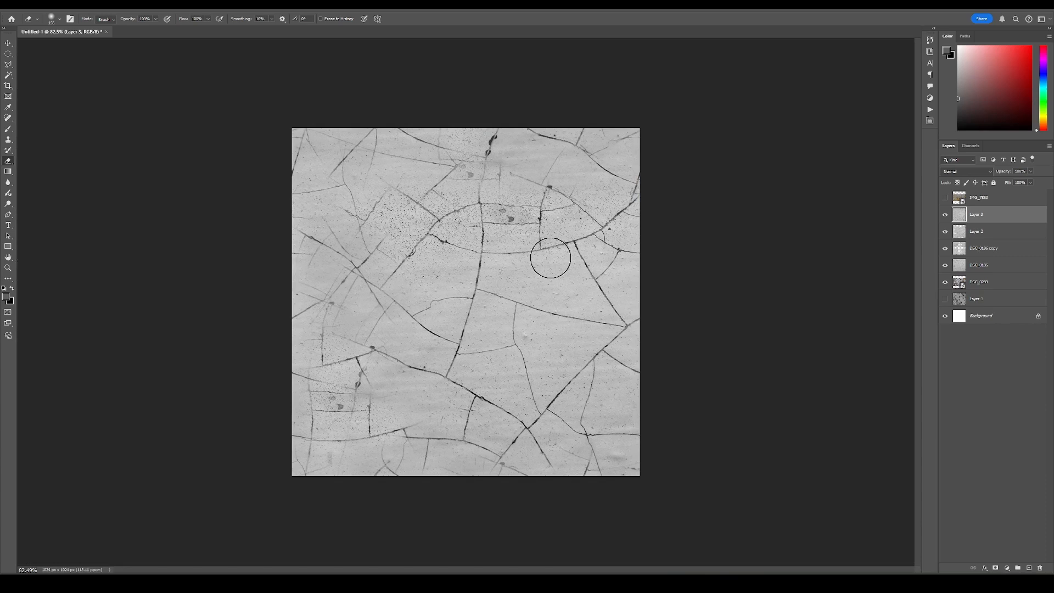
{"action": "key", "text": "v"}
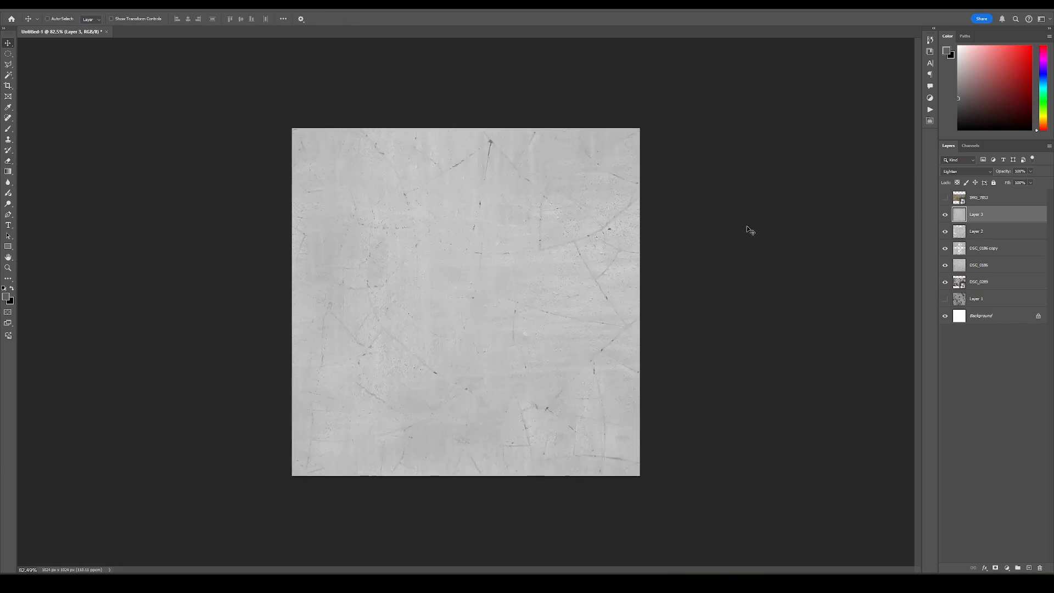
{"action": "double_click", "coordinate": [1026, 219]}
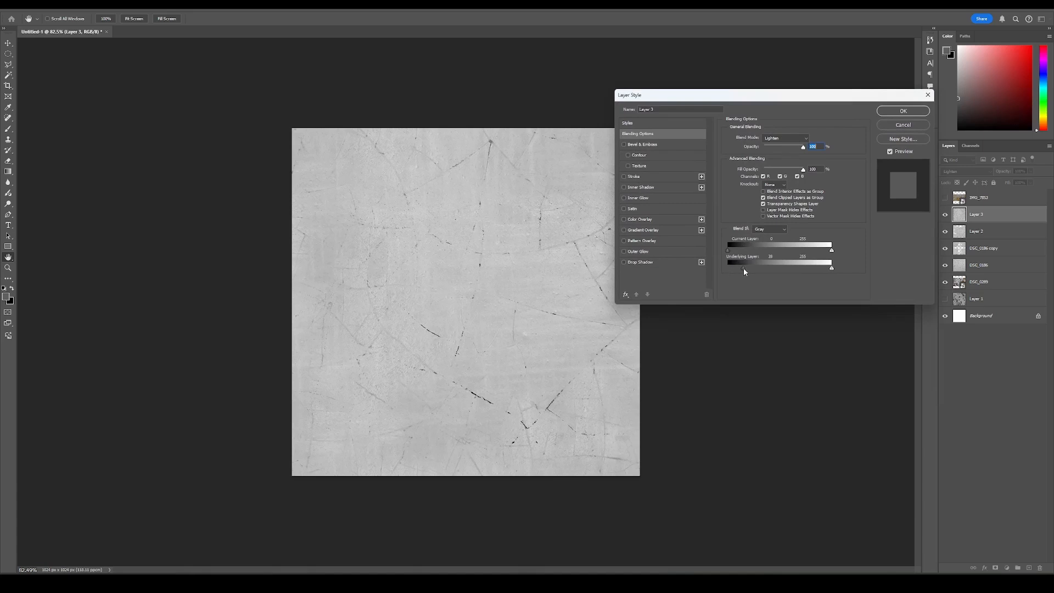
{"action": "left_click_drag", "start_coordinate": [744, 269], "coordinate": [785, 275]}
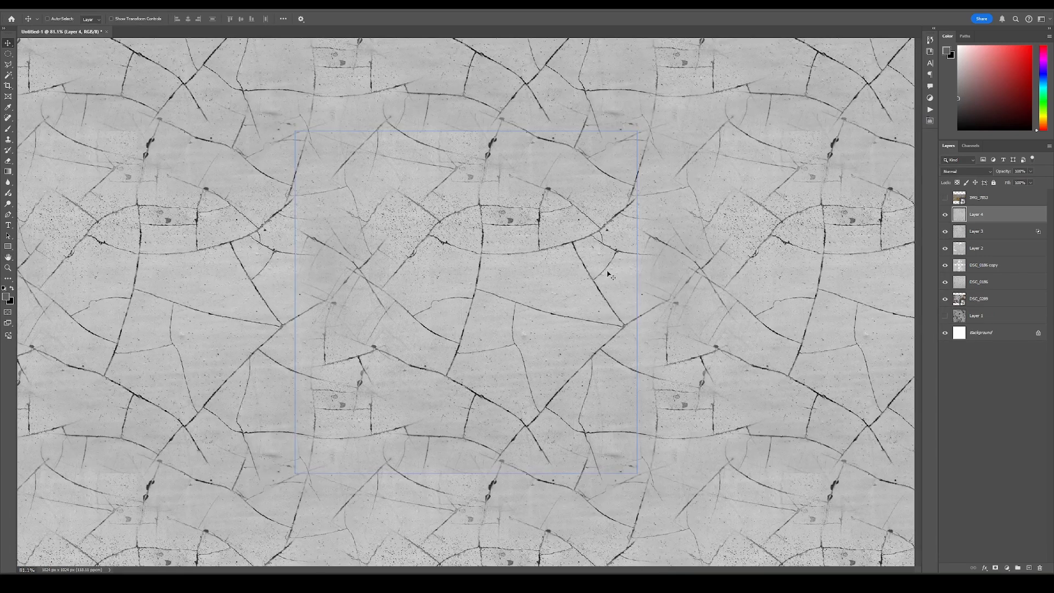
Offset the stamped cracked-paint layer and heal its visible seams and blotches with the content-aware Spot Healing Brush
{"action": "left_click_drag", "start_coordinate": [608, 272], "coordinate": [419, 239]}
{"action": "key", "text": "j"}
{"action": "left_click_drag", "start_coordinate": [406, 321], "coordinate": [461, 325]}
{"action": "scroll", "coordinate": [466, 321], "scroll_direction": "down", "scroll_amount": 8, "text": "alt"}
{"action": "mouse_move", "coordinate": [468, 237]}
{"action": "left_mouse_down"}
{"action": "mouse_move", "coordinate": [468, 221]}
{"action": "mouse_move", "coordinate": [494, 216]}
{"action": "left_mouse_up"}
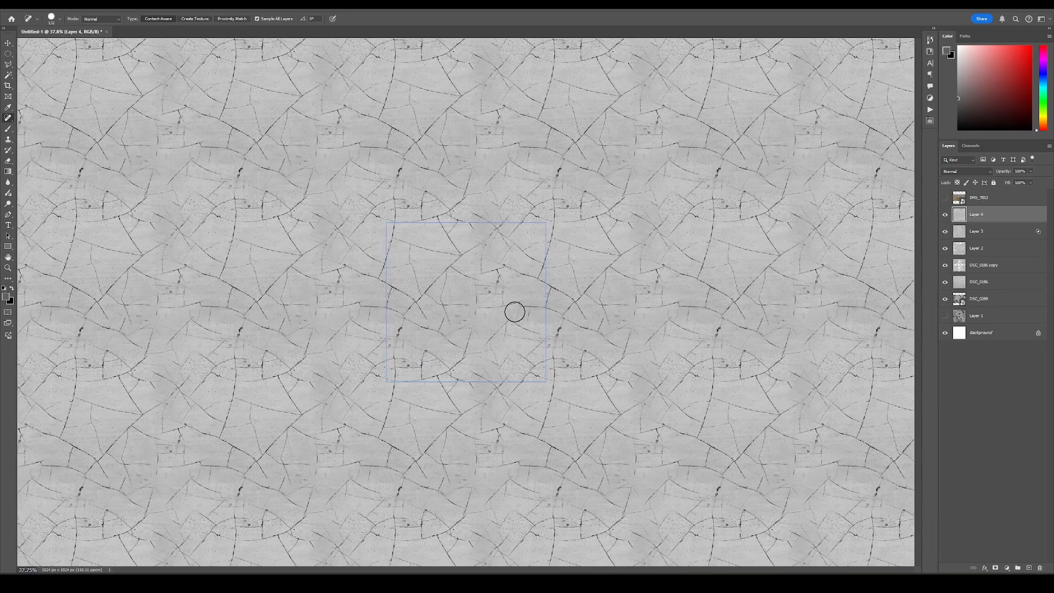
{"action": "scroll", "coordinate": [465, 301], "scroll_direction": "up", "scroll_amount": 5, "text": "alt"}
{"action": "key", "text": "z"}
{"action": "left_click_drag", "start_coordinate": [423, 335], "coordinate": [500, 351]}
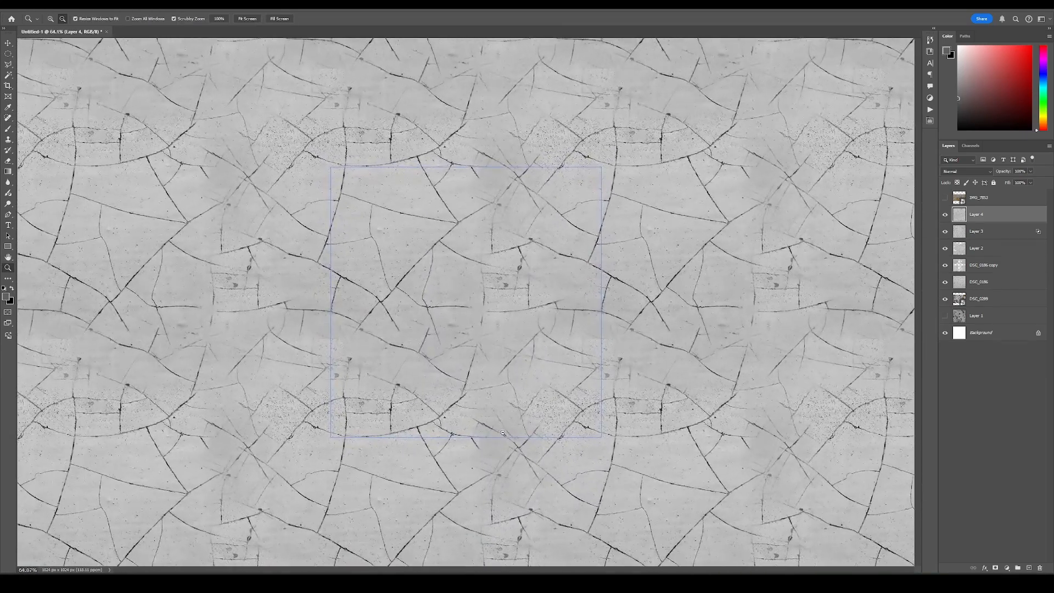
Stamp the visible cracks onto a new layer scaled to 50% and tile it as four merged copies filling the canvas
{"action": "key", "text": "j"}
{"action": "key", "text": "ctrl+shift+alt+n"}
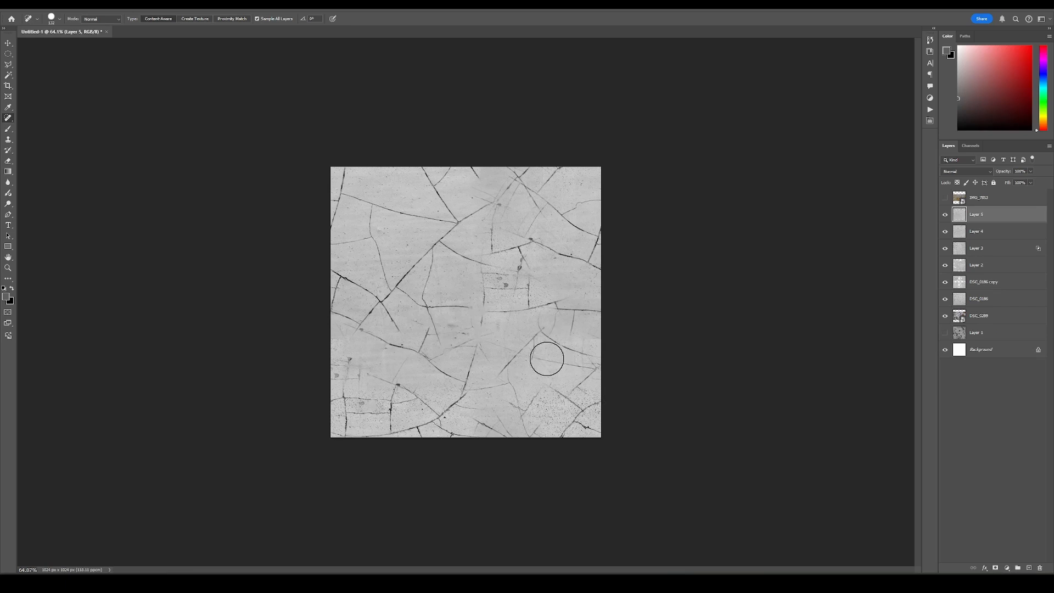
{"action": "key", "text": "ctrl+t"}
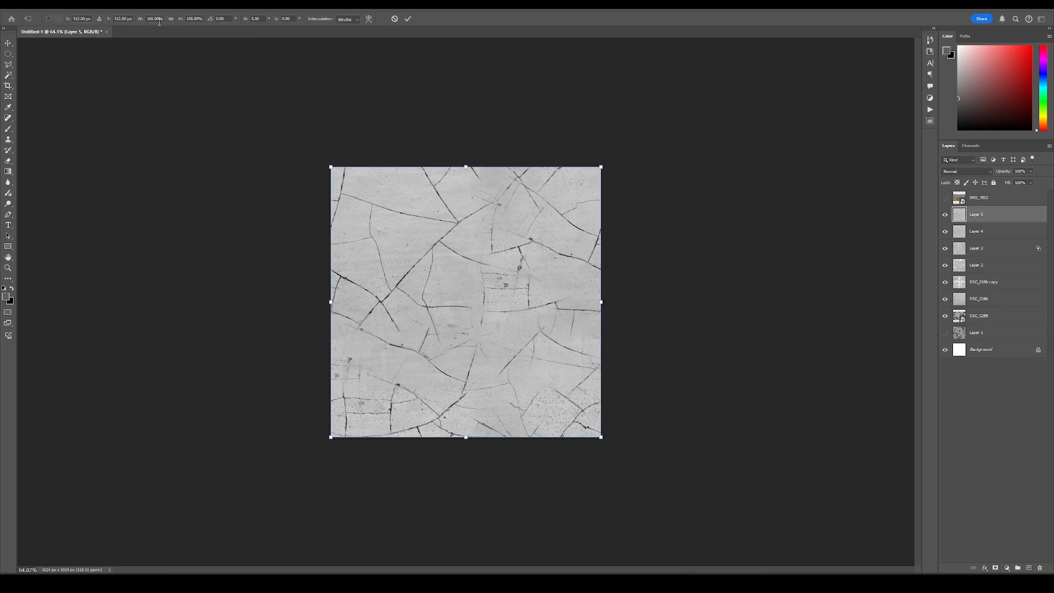
{"action": "type", "text": "50"}
{"action": "key", "text": "Tab"}
{"action": "type", "text": "50"}
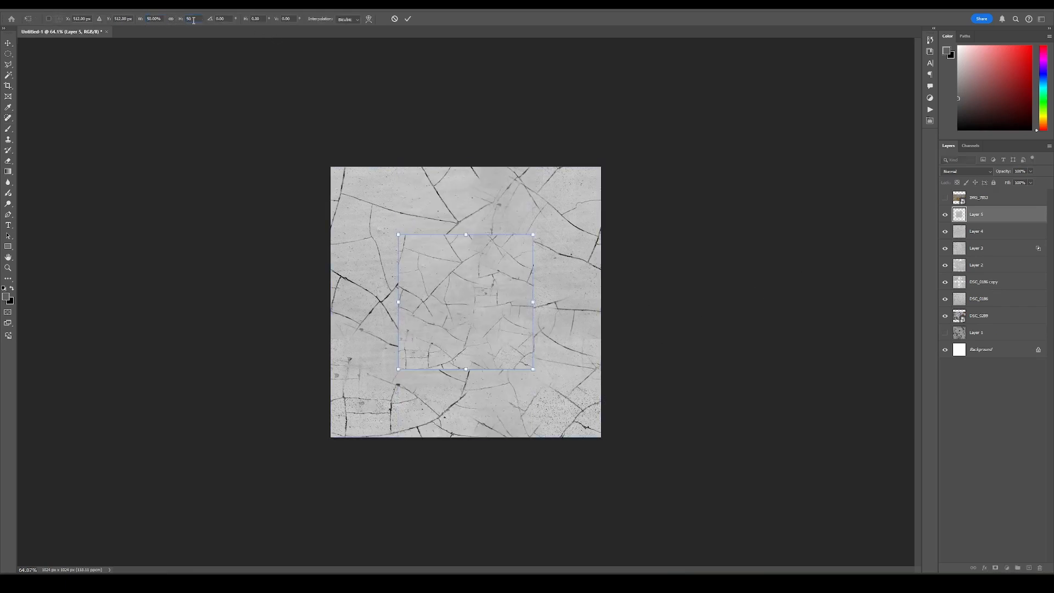
{"action": "left_click", "coordinate": [408, 19]}
{"action": "left_click_drag", "start_coordinate": [488, 300], "coordinate": [417, 384], "text": "alt"}
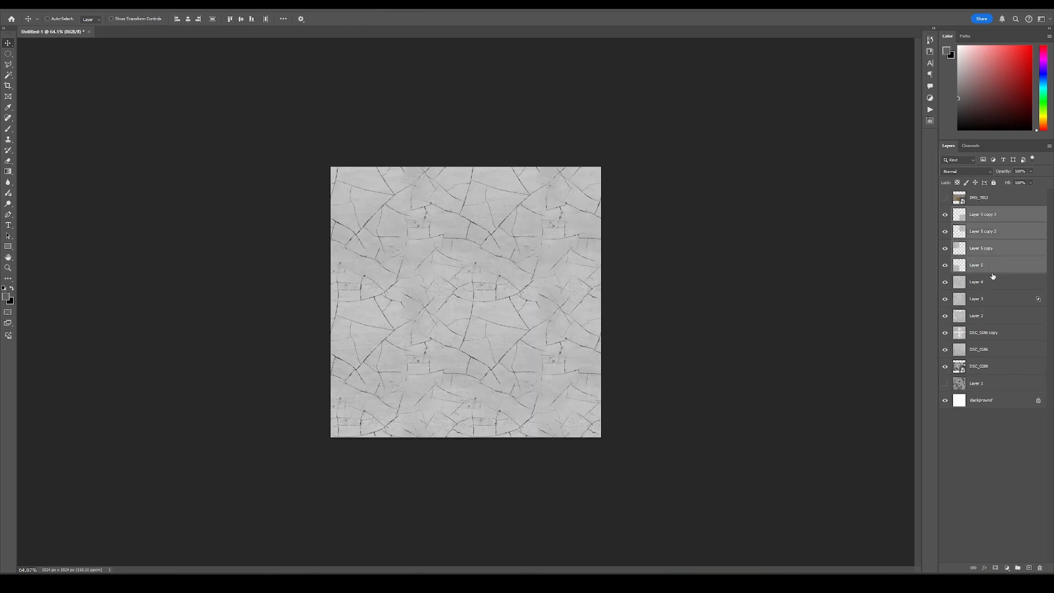
{"action": "key", "text": "ctrl+e"}
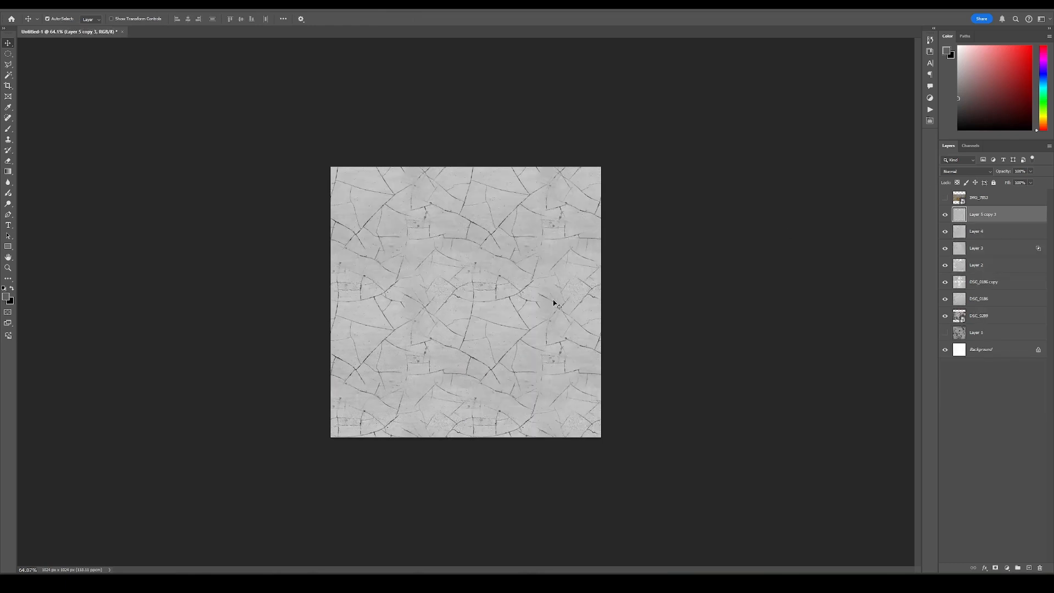
Add a layer mask to the tiled crack layer and paint black patches on it to break up the repetition
{"action": "key", "text": "ctrl+shift+m"}
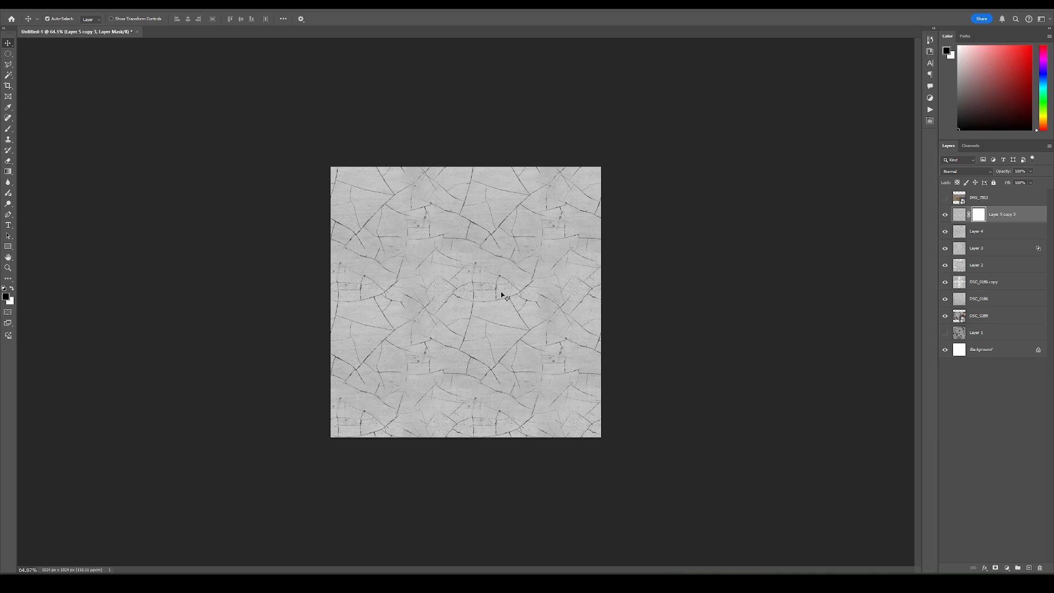
{"action": "key", "text": "b"}
{"action": "mouse_move", "coordinate": [488, 273]}
{"action": "left_mouse_down"}
{"action": "mouse_move", "coordinate": [532, 348]}
{"action": "mouse_move", "coordinate": [459, 350]}
{"action": "left_mouse_up"}
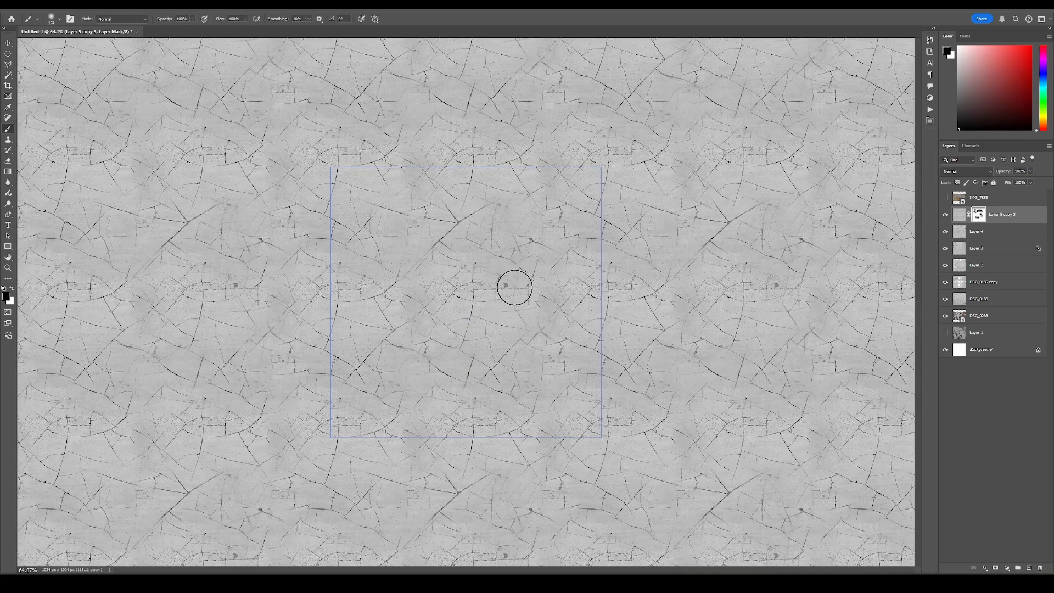
Stamp the visible cracks onto a new layer and rotate it 90° counterclockwise
{"action": "key", "text": "ctrl+alt+shift+e"}
{"action": "key", "text": "ctrl+t"}
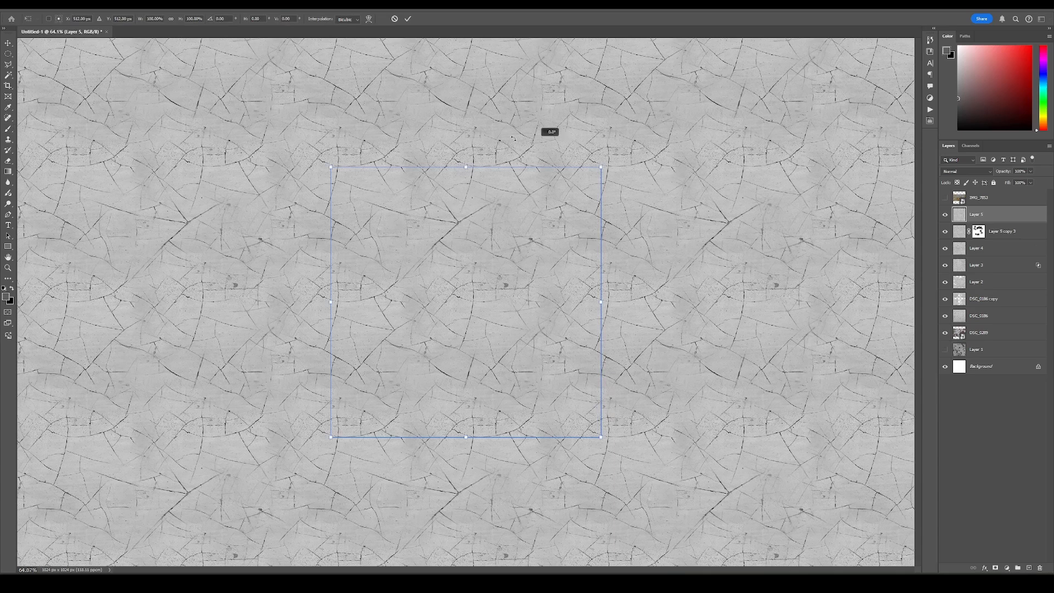
{"action": "left_click_drag", "start_coordinate": [549, 131], "coordinate": [307, 204], "text": "shift"}
{"action": "key", "text": "Return"}
Mask the rotated crack layer and paint black over its most noticeable repeating cracks with a soft brush
{"action": "key", "text": "ctrl+shift+m"}
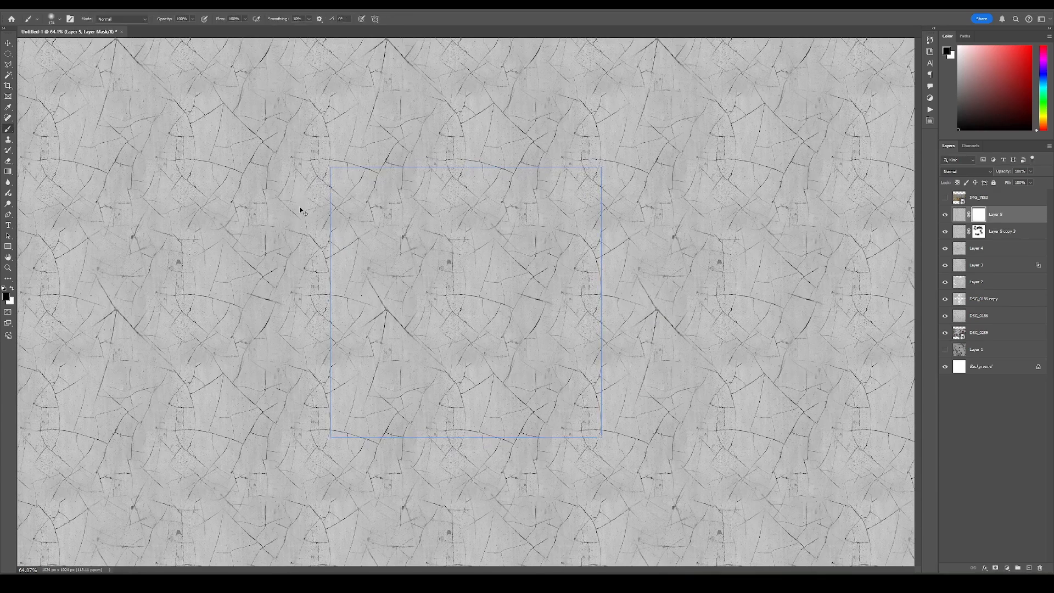
{"action": "left_click", "coordinate": [412, 360]}
{"action": "left_click", "coordinate": [385, 314]}
{"action": "left_click", "coordinate": [435, 323]}
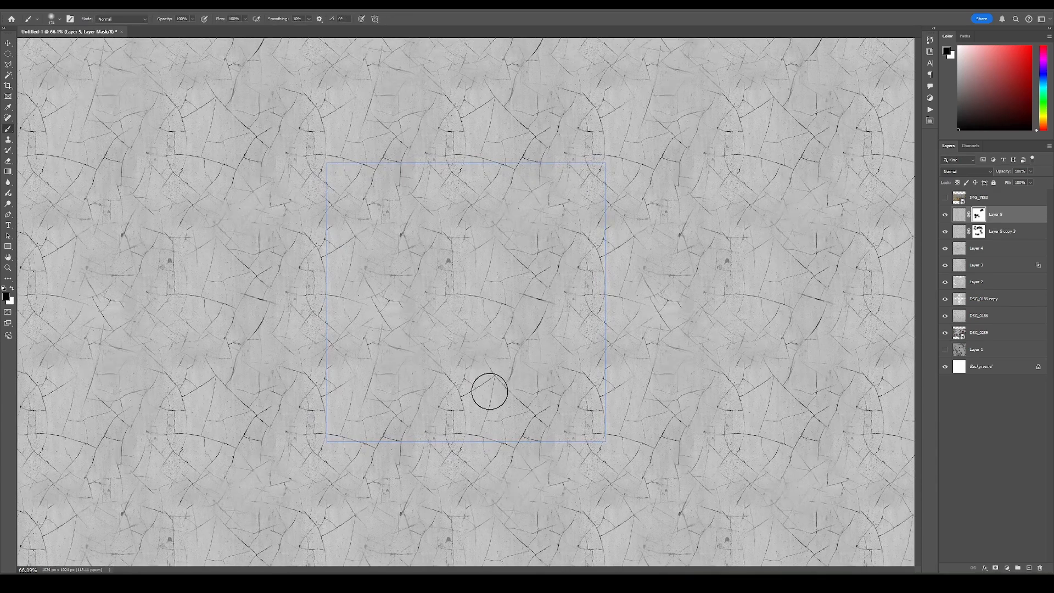
{"action": "left_click", "coordinate": [493, 383]}
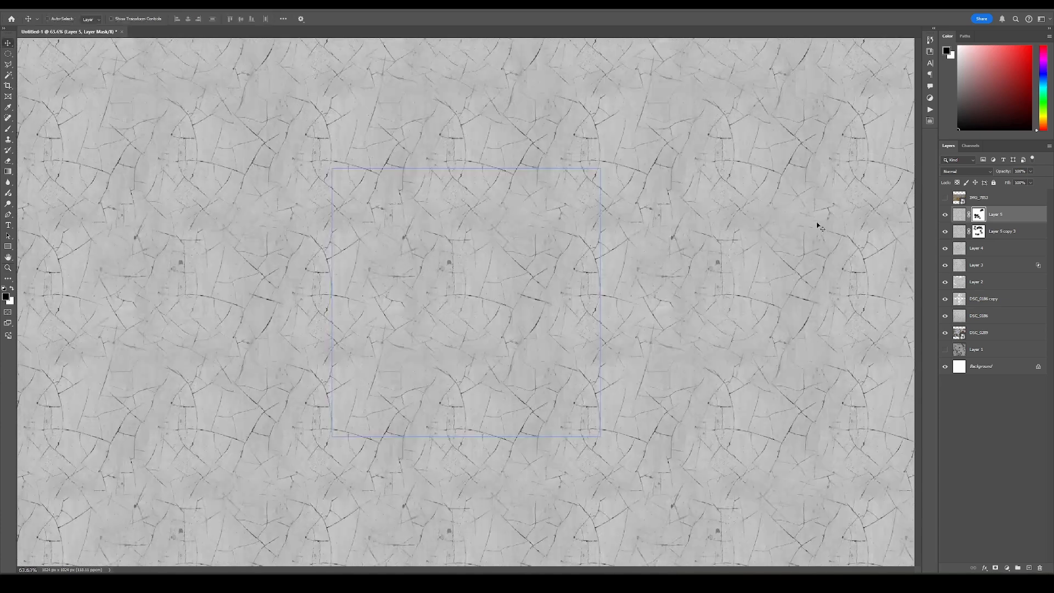
Stamp the visible result onto a new layer and merge it with all the cracked-paint layers and the DSC_0289 photo
{"action": "key", "text": "ctrl+shift+alt+n"}
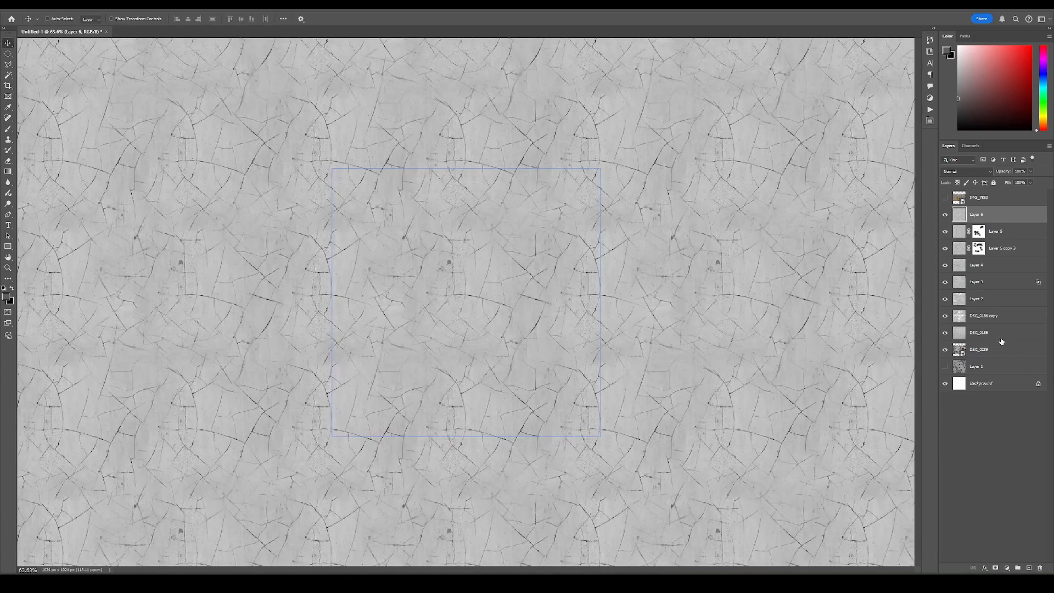
{"action": "left_click", "coordinate": [988, 356], "text": "shift"}
{"action": "key", "text": "ctrl+e"}
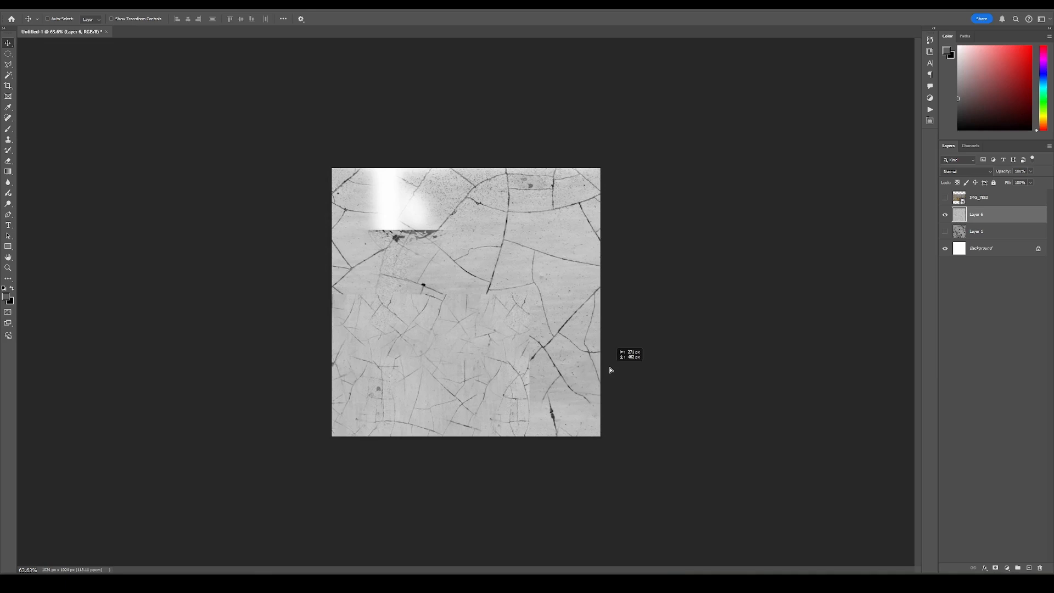
Trim the merged layer's hidden overflow by cropping to the canvas bounds with Delete Cropped Pixels enabled
{"action": "left_click_drag", "start_coordinate": [616, 365], "coordinate": [463, 224]}
{"action": "key", "text": "c"}
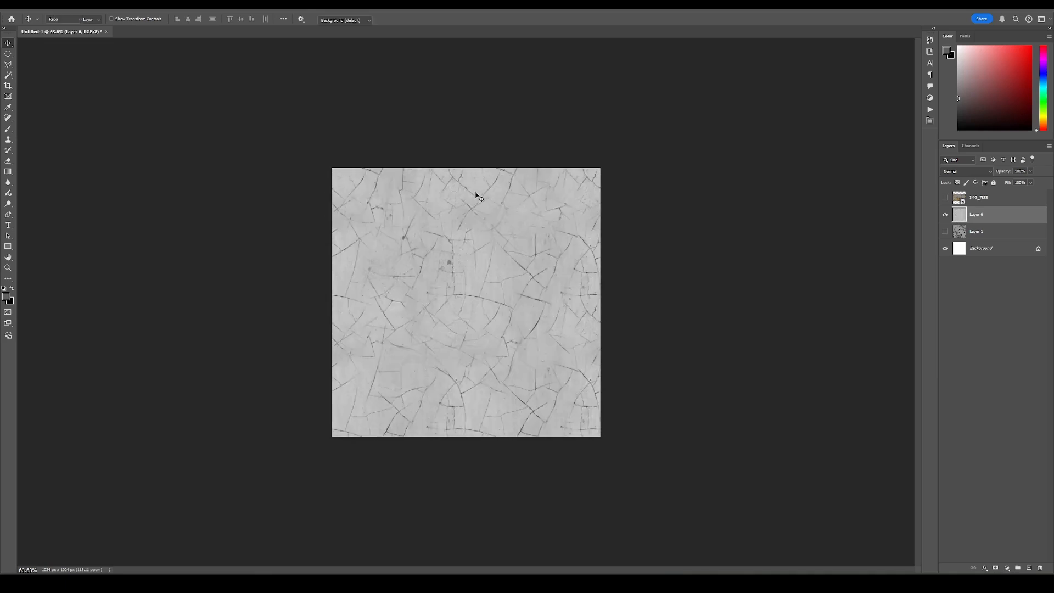
{"action": "left_click_drag", "start_coordinate": [467, 165], "coordinate": [474, 163]}
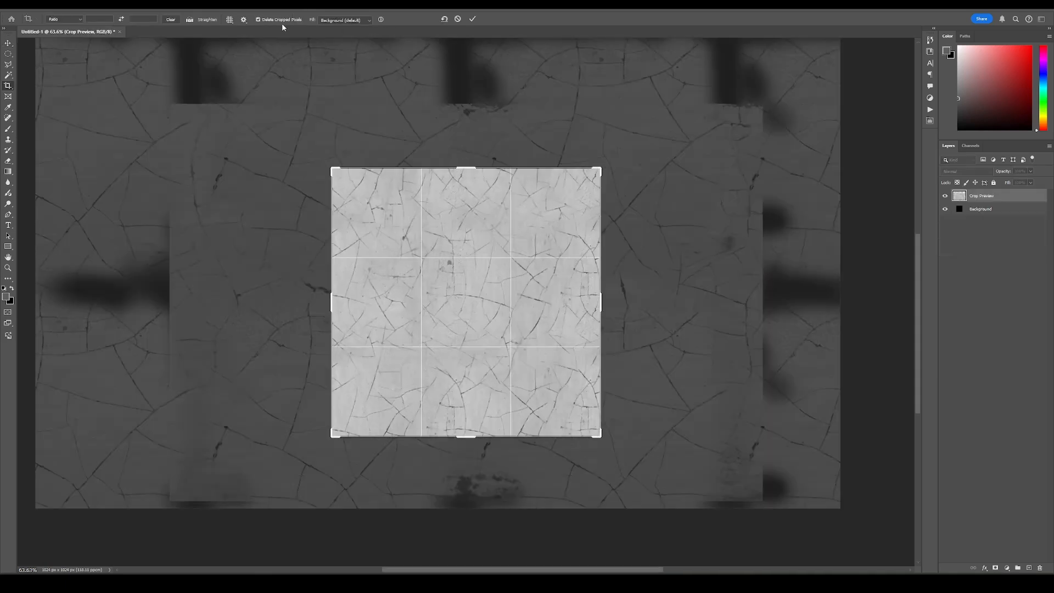
{"action": "left_click", "coordinate": [473, 20]}
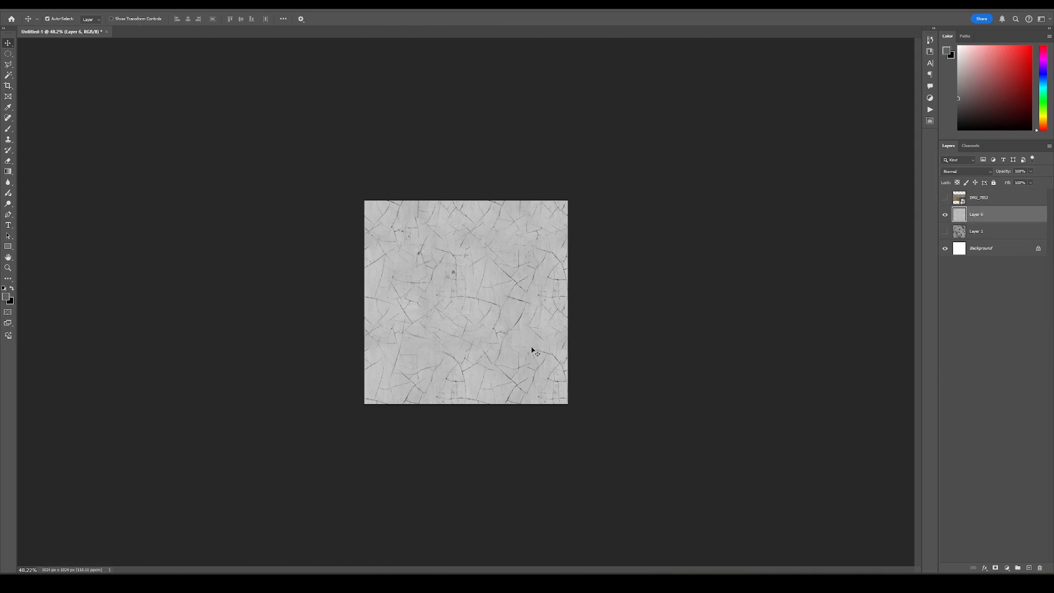
Compare the crack texture, the peeling-paint texture and the rusty photo by toggling their visibility, and leave all three hidden
{"action": "left_click", "coordinate": [945, 214]}
{"action": "left_click", "coordinate": [945, 232]}
{"action": "left_click", "coordinate": [945, 231]}
{"action": "left_click", "coordinate": [945, 215]}
{"action": "left_click", "coordinate": [945, 214]}
{"action": "left_click", "coordinate": [945, 198]}
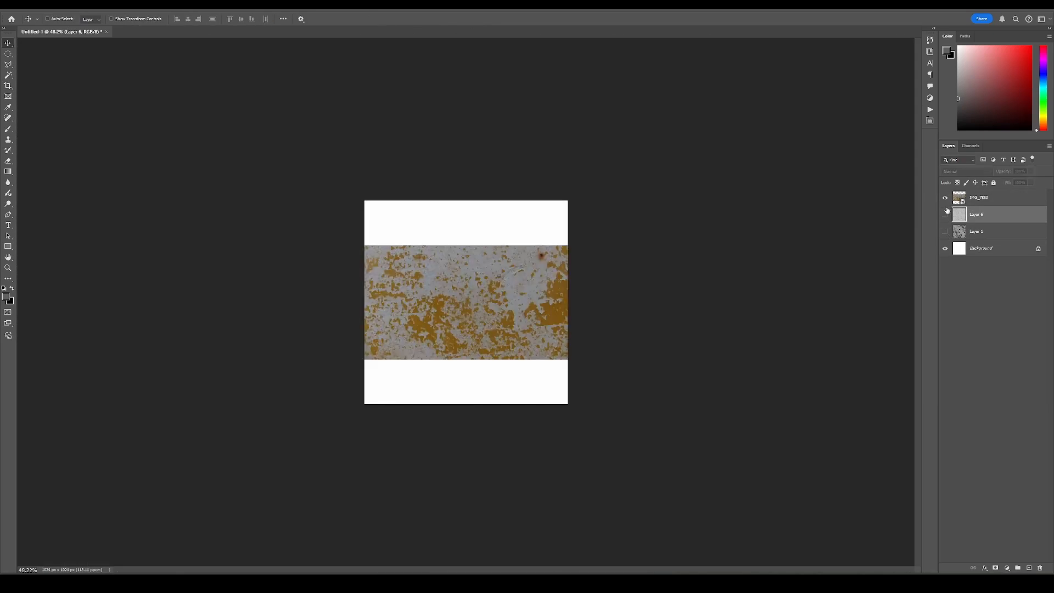
{"action": "key", "text": "z"}
{"action": "left_click_drag", "start_coordinate": [571, 296], "coordinate": [611, 297]}
{"action": "key", "text": "v"}
{"action": "left_click", "coordinate": [945, 198]}
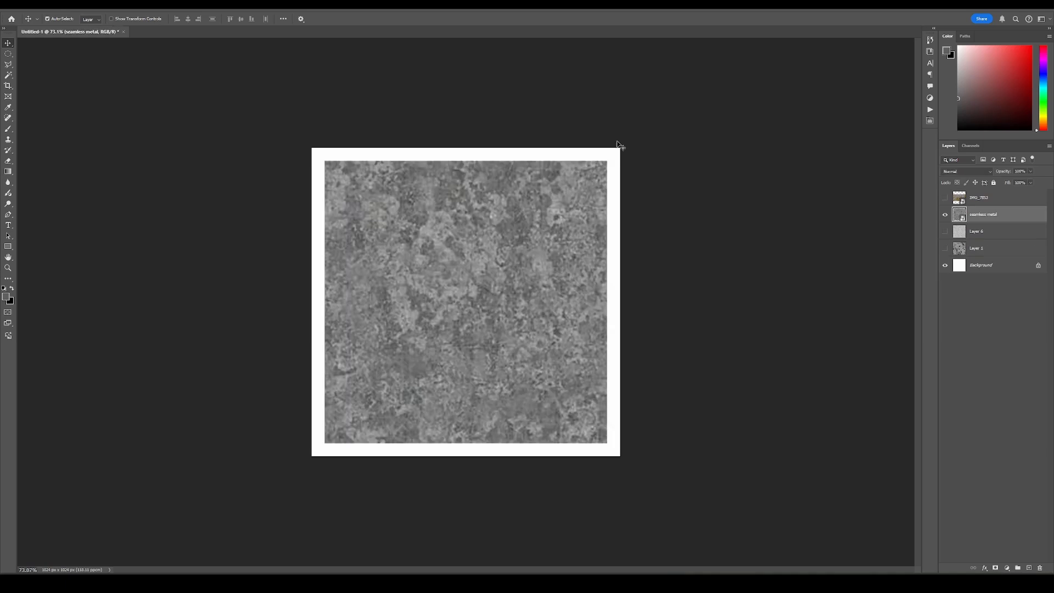
Scale the placed seamless metal image out to the corners so that it fills the whole canvas
{"action": "key", "text": "ctrl+t"}
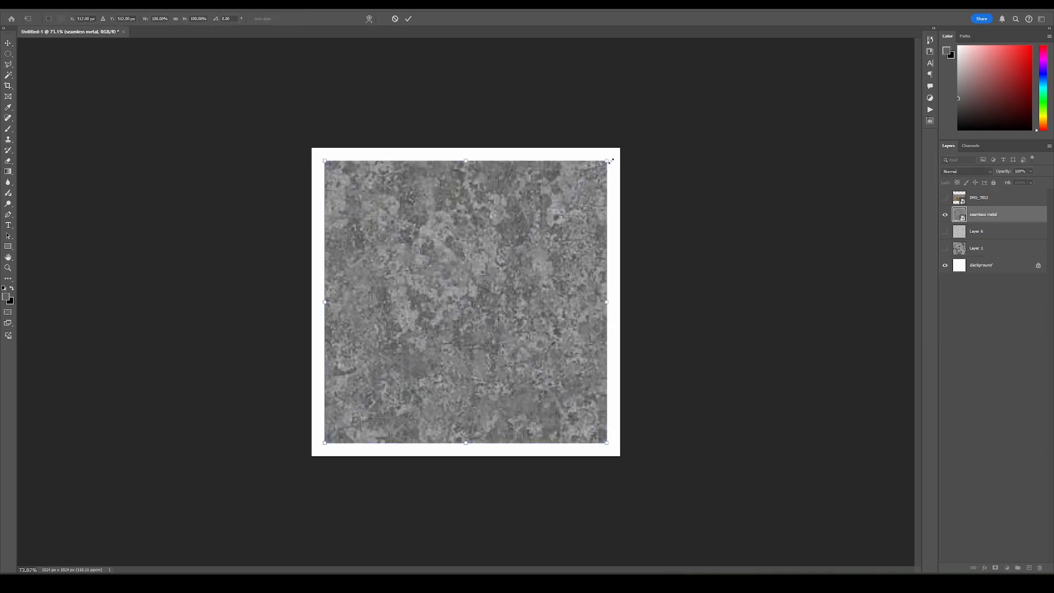
{"action": "left_click_drag", "start_coordinate": [609, 161], "coordinate": [620, 148]}
{"action": "left_click_drag", "start_coordinate": [326, 443], "coordinate": [312, 456]}
{"action": "key", "text": "Return"}
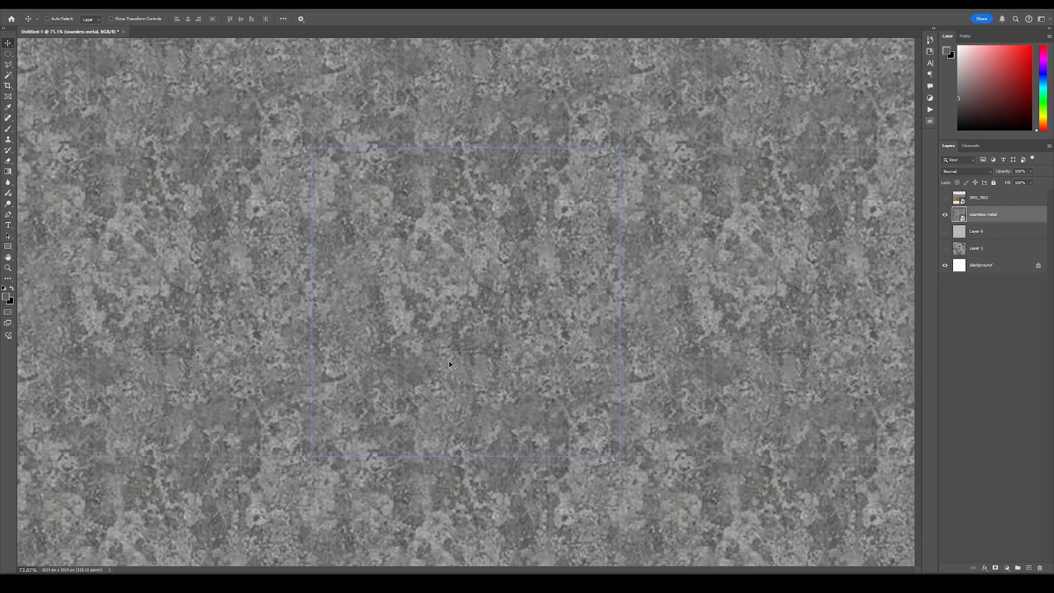
Duplicate the seamless metal layer five times and merge all six copies into one layer
{"action": "key", "text": "ctrl+j"}
{"action": "key", "text": "ctrl+j"}
{"action": "key", "text": "ctrl+j"}
{"action": "key", "text": "ctrl+j"}
{"action": "key", "text": "ctrl+j"}
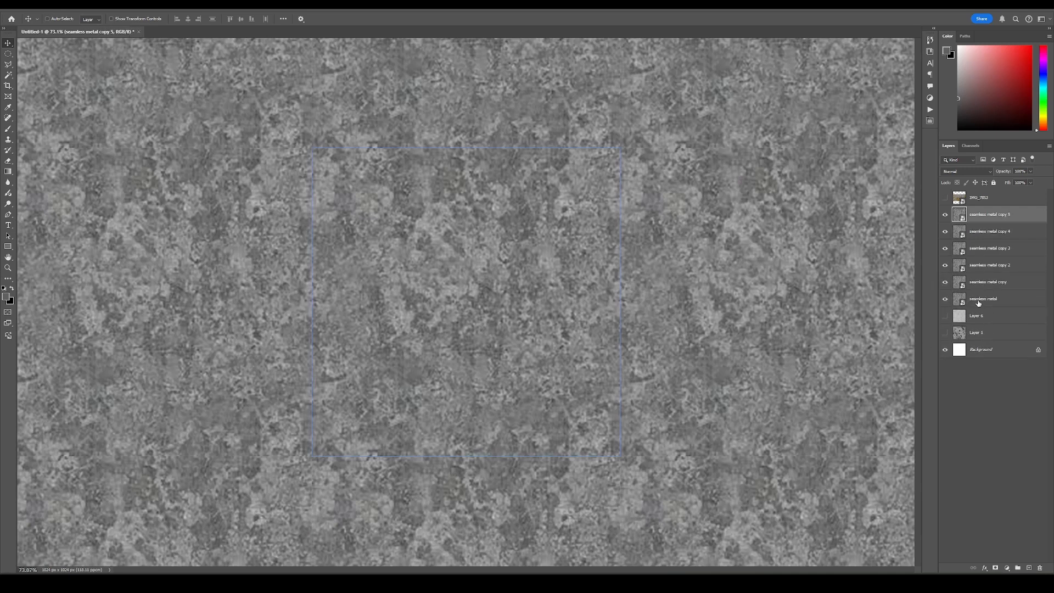
{"action": "left_click", "coordinate": [979, 302], "text": "shift"}
{"action": "key", "text": "ctrl+e"}
Create an offset duplicate of the merged metal layer and remove its visible seams with the content-aware Spot Healing Brush
{"action": "key", "text": "ctrl+j"}
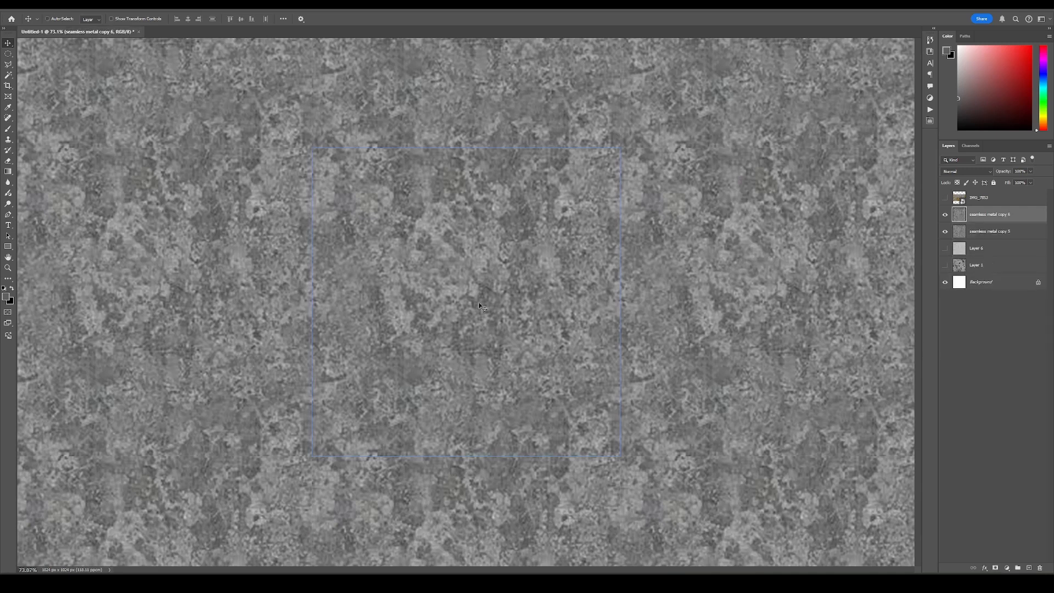
{"action": "left_click_drag", "start_coordinate": [482, 306], "coordinate": [421, 235]}
{"action": "key", "text": "j"}
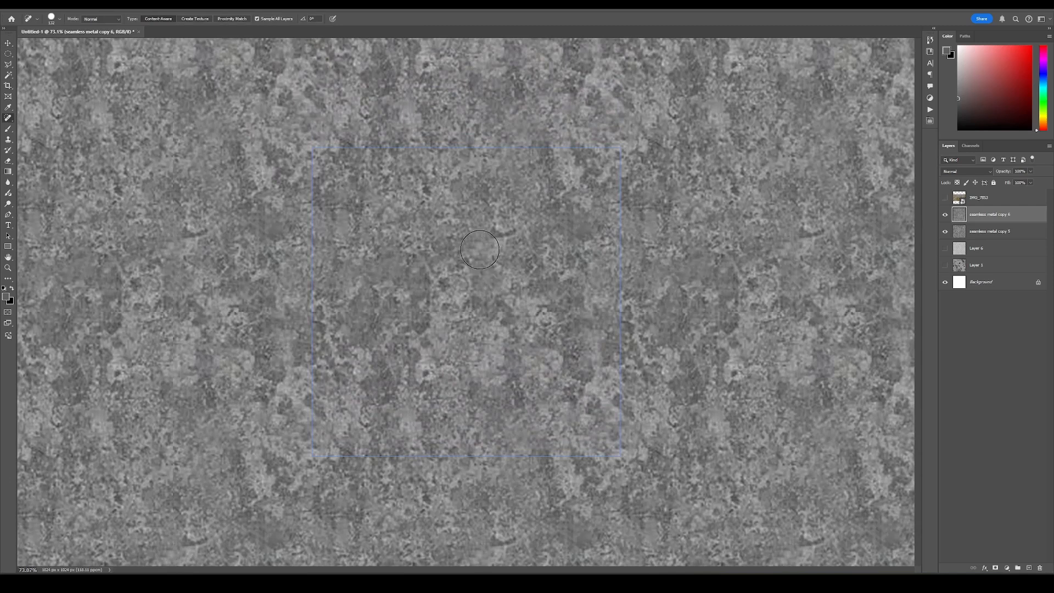
{"action": "left_click_drag", "start_coordinate": [481, 250], "coordinate": [484, 205]}
{"action": "left_click_drag", "start_coordinate": [481, 138], "coordinate": [482, 102]}
{"action": "left_click_drag", "start_coordinate": [350, 313], "coordinate": [573, 311]}
{"action": "left_click", "coordinate": [486, 314]}
{"action": "left_click_drag", "start_coordinate": [556, 300], "coordinate": [525, 299]}
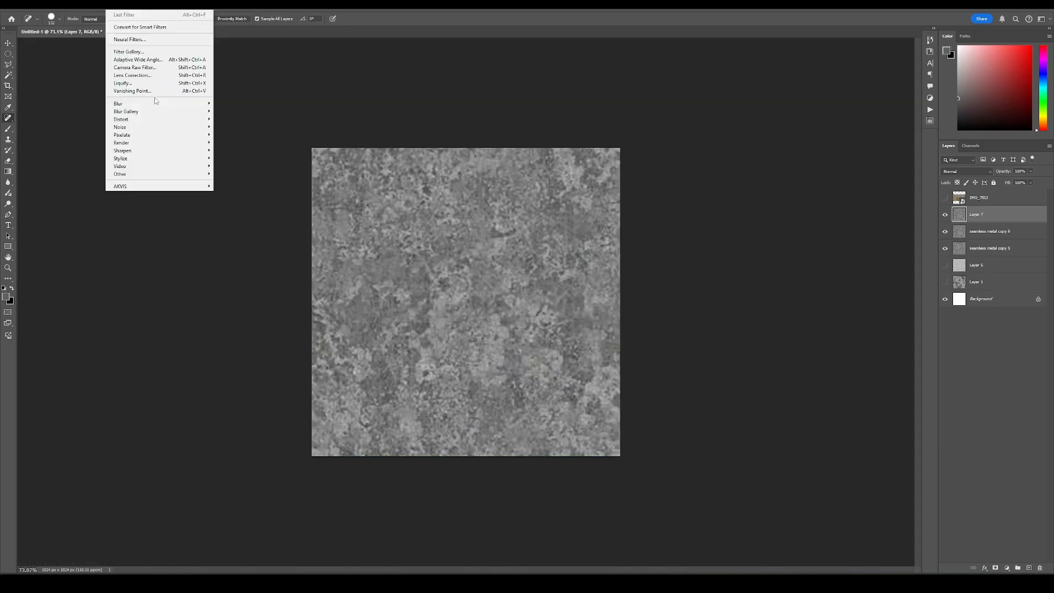
Soften the stamped metal layer with the Blur filter and a Gaussian Blur
{"action": "mouse_move", "coordinate": [155, 103]}
{"action": "left_click", "coordinate": [248, 114]}
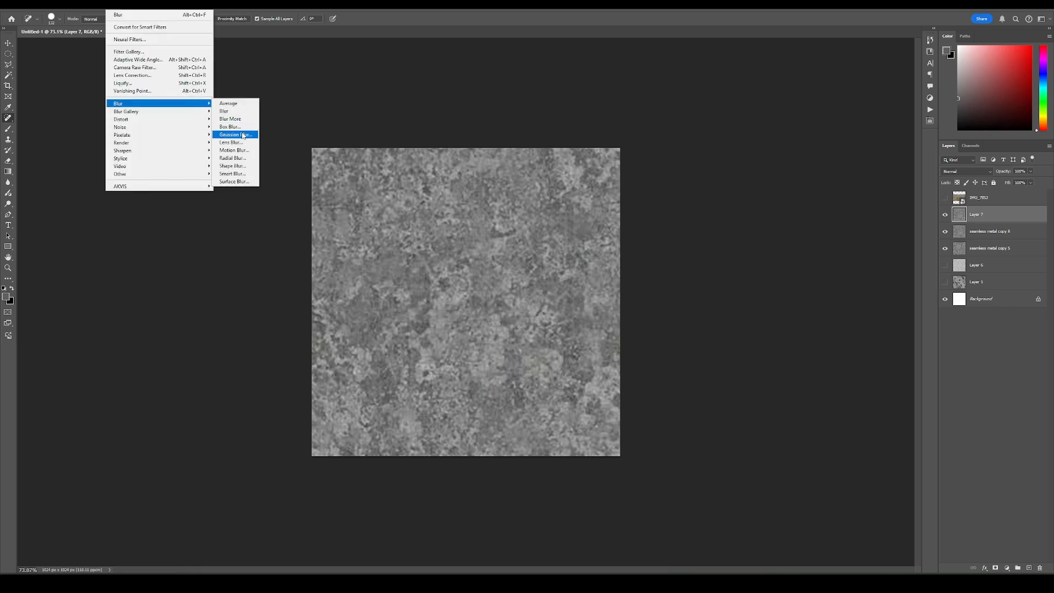
{"action": "left_click", "coordinate": [243, 136]}
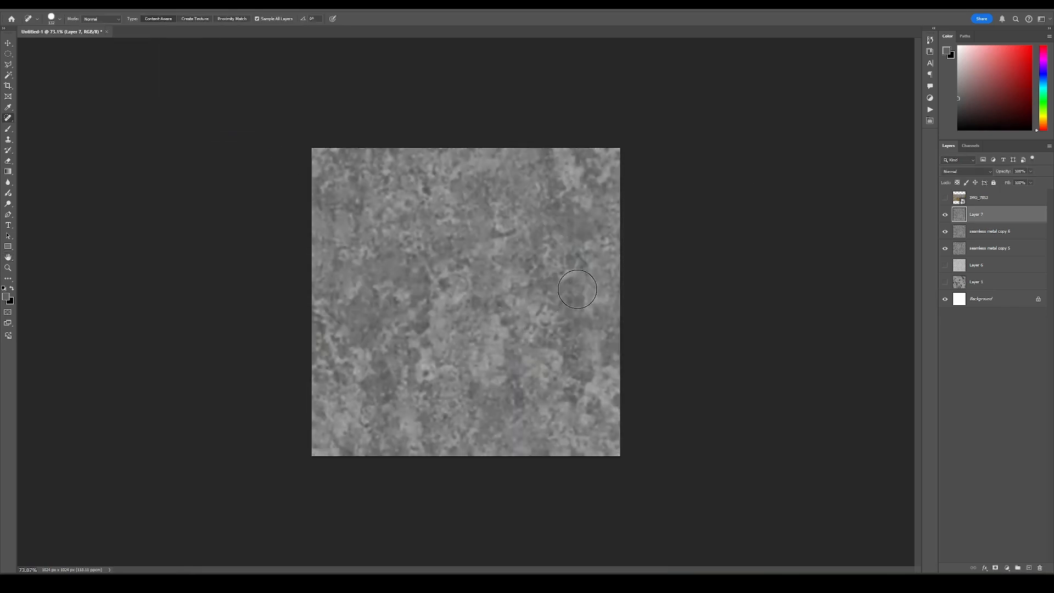
Darken the blurred metal layer with Levels by shifting the midtones and lowering the output white level
{"action": "key", "text": "ctrl+l"}
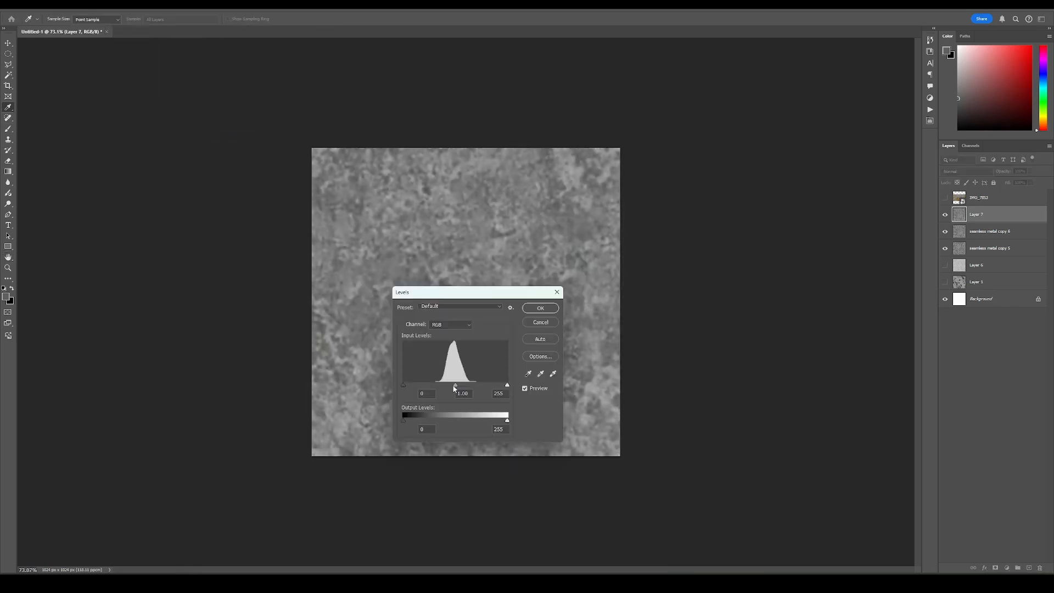
{"action": "left_click_drag", "start_coordinate": [455, 386], "coordinate": [476, 386]}
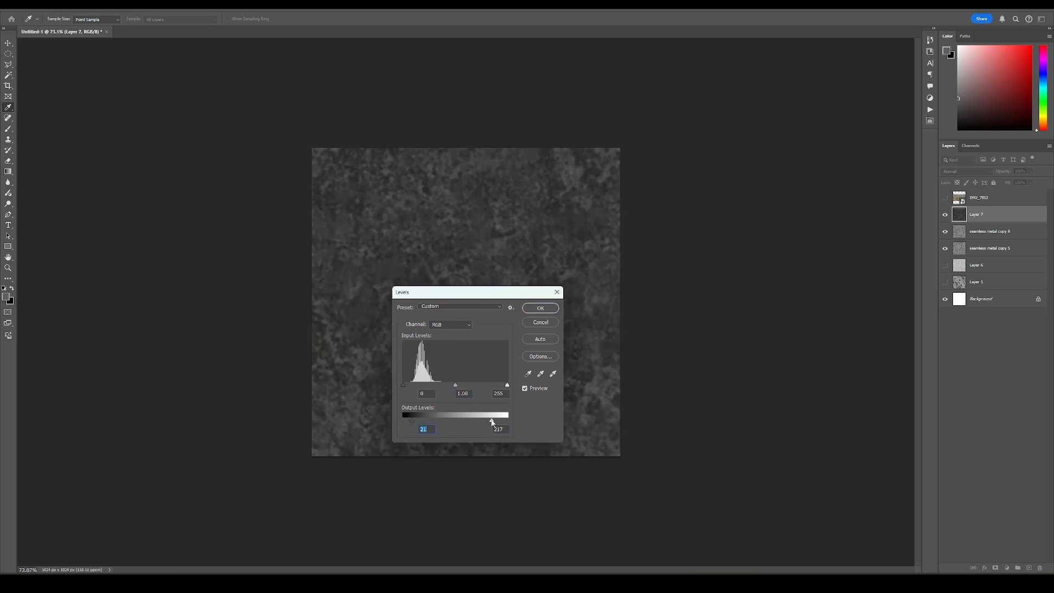
{"action": "left_click_drag", "start_coordinate": [451, 421], "coordinate": [463, 422]}
{"action": "left_click", "coordinate": [540, 308]}
{"action": "key", "text": "b"}
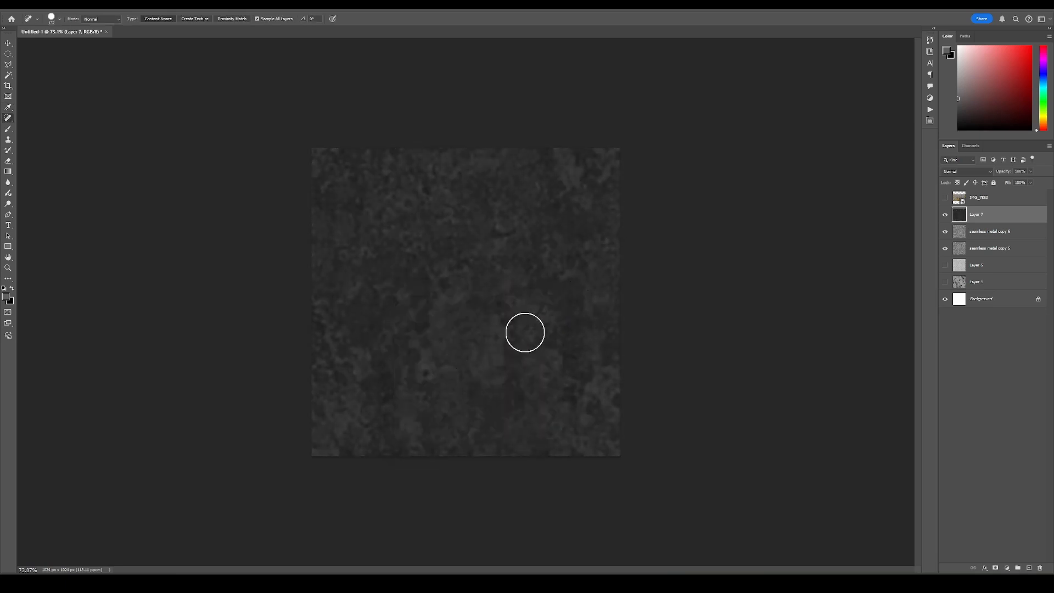
On a new layer, paint white blotchy grunge marks over the dark metal using an enlarged brush from the Weathering + effects set
{"action": "key", "text": "ctrl+shift+alt+n"}
{"action": "right_click", "coordinate": [460, 261]}
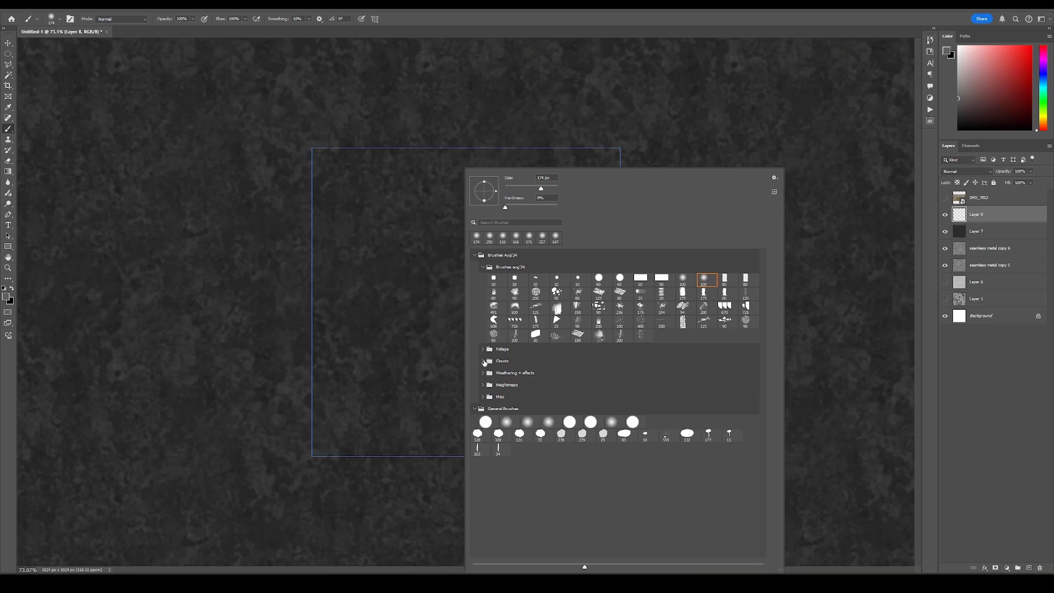
{"action": "left_click", "coordinate": [483, 373]}
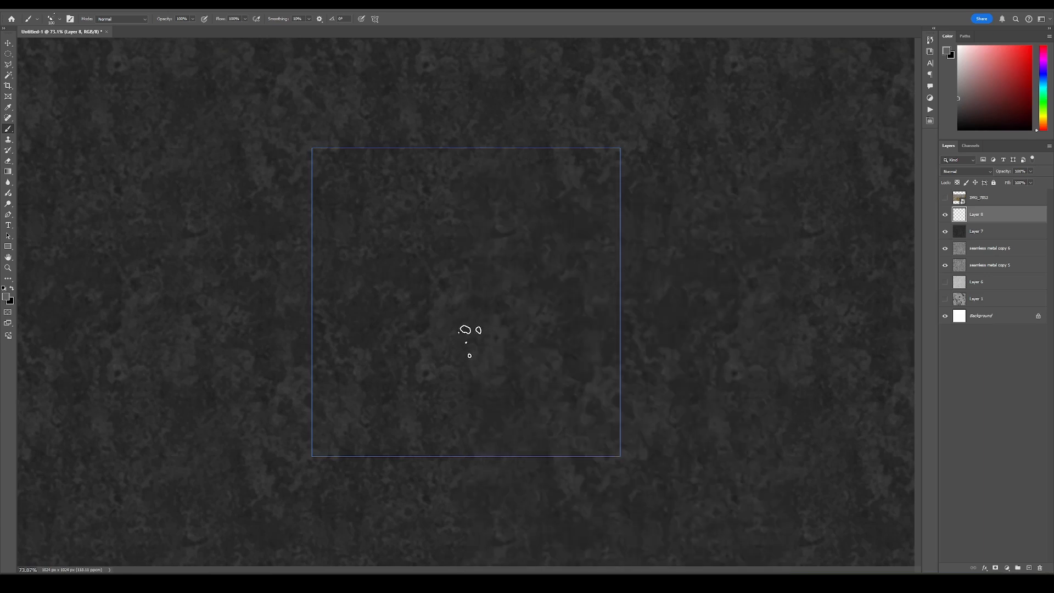
{"action": "key", "text": "bracketright"}
{"action": "key", "text": "bracketright"}
{"action": "key", "text": "bracketright"}
{"action": "key", "text": "bracketright"}
{"action": "key", "text": "bracketright"}
{"action": "key", "text": "bracketright"}
{"action": "key", "text": "bracketright"}
{"action": "key", "text": "bracketright"}
{"action": "key", "text": "bracketright"}
{"action": "key", "text": "bracketright"}
{"action": "key", "text": "bracketright"}
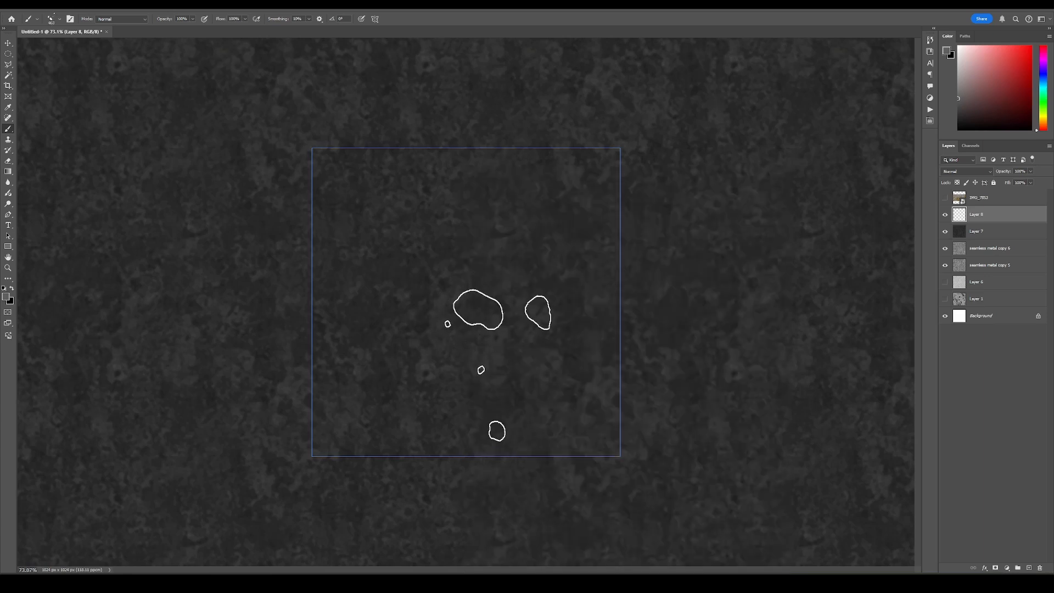
{"action": "key", "text": "d"}
{"action": "key", "text": "x"}
{"action": "mouse_move", "coordinate": [472, 358]}
{"action": "left_mouse_down"}
{"action": "mouse_move", "coordinate": [448, 240]}
{"action": "mouse_move", "coordinate": [491, 129]}
{"action": "mouse_move", "coordinate": [290, 180]}
{"action": "mouse_move", "coordinate": [353, 143]}
{"action": "mouse_move", "coordinate": [420, 372]}
{"action": "mouse_move", "coordinate": [420, 491]}
{"action": "mouse_move", "coordinate": [360, 217]}
{"action": "mouse_move", "coordinate": [366, 195]}
{"action": "mouse_move", "coordinate": [467, 98]}
{"action": "mouse_move", "coordinate": [459, 183]}
{"action": "mouse_move", "coordinate": [552, 196]}
{"action": "mouse_move", "coordinate": [483, 235]}
{"action": "mouse_move", "coordinate": [497, 193]}
{"action": "mouse_move", "coordinate": [346, 436]}
{"action": "mouse_move", "coordinate": [480, 483]}
{"action": "mouse_move", "coordinate": [462, 401]}
{"action": "left_mouse_up"}
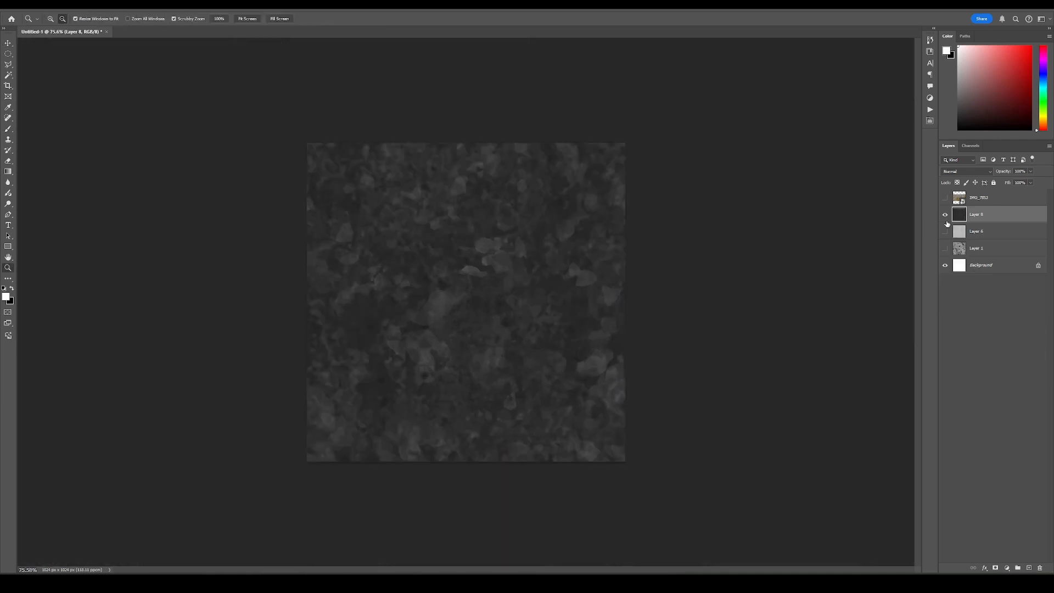
Examine the dark metal, crack and grunge layers one at a time by toggling their visibility
{"action": "key", "text": "v"}
{"action": "left_click", "coordinate": [945, 215]}
{"action": "left_click", "coordinate": [945, 232]}
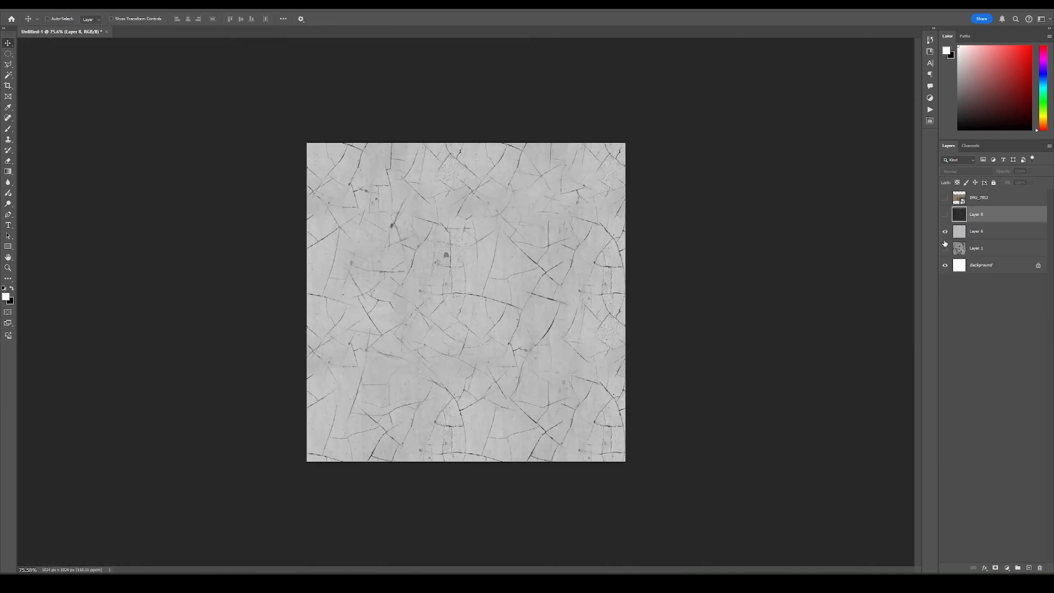
{"action": "left_click", "coordinate": [945, 231]}
{"action": "left_click", "coordinate": [945, 249]}
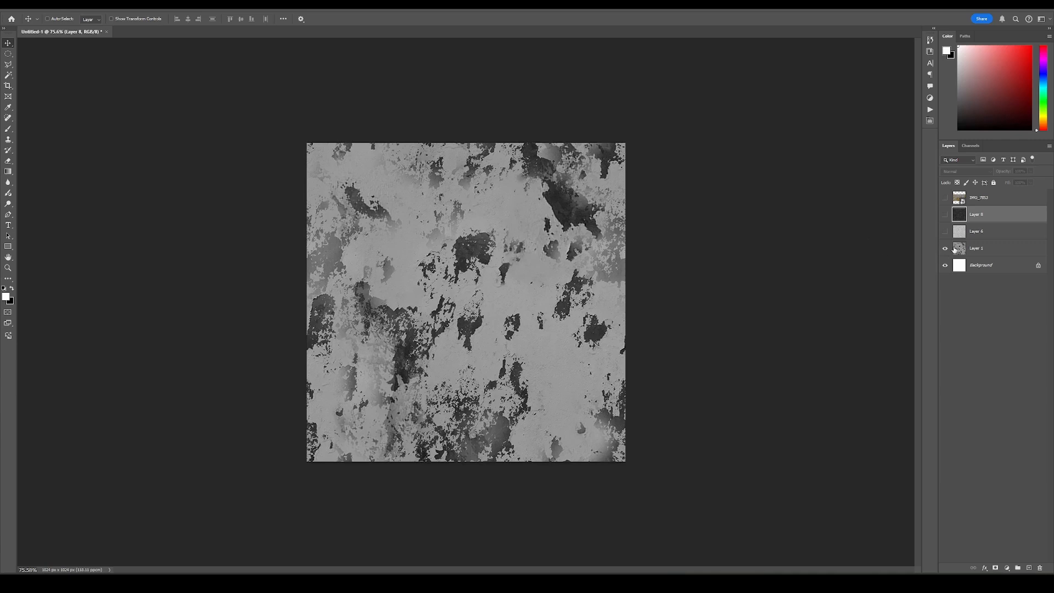
{"action": "left_click", "coordinate": [945, 249]}
{"action": "left_click", "coordinate": [945, 215]}
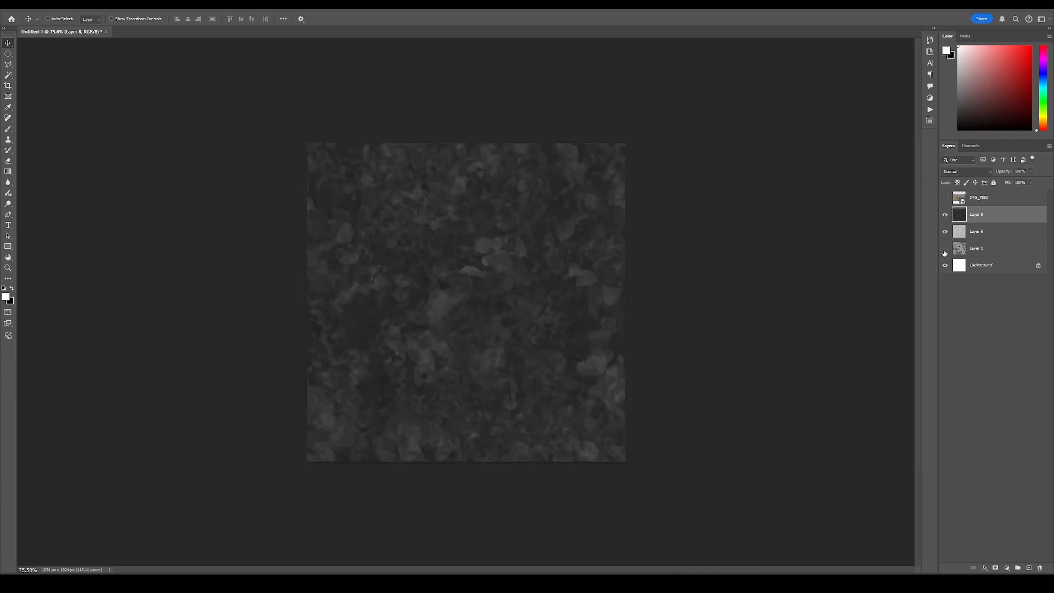
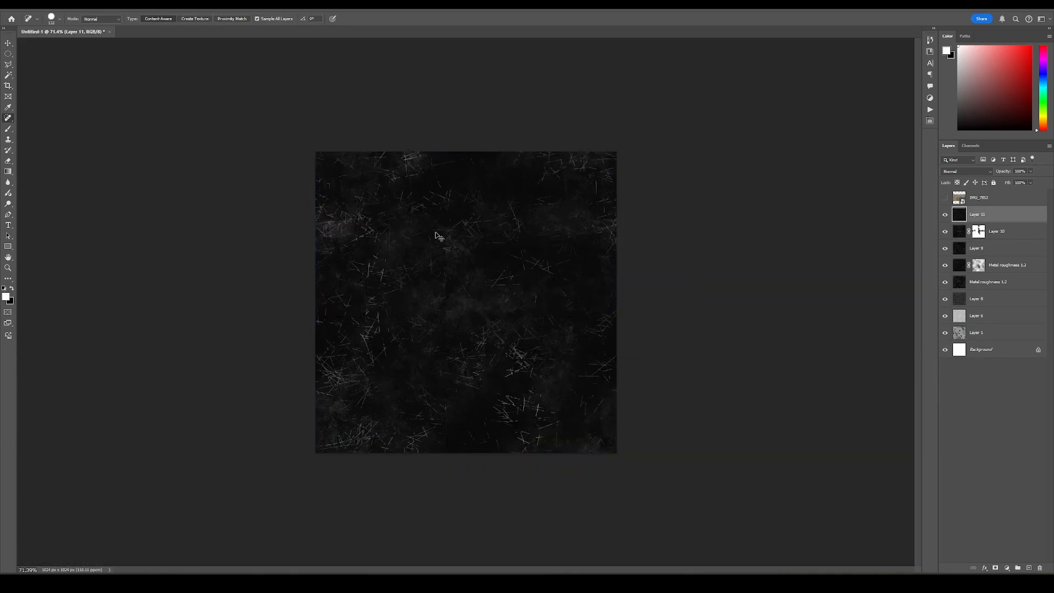
Consolidate the scratched texture into one new layer without its source layers and compare it with the dark metal layer beneath
{"action": "key", "text": "v"}
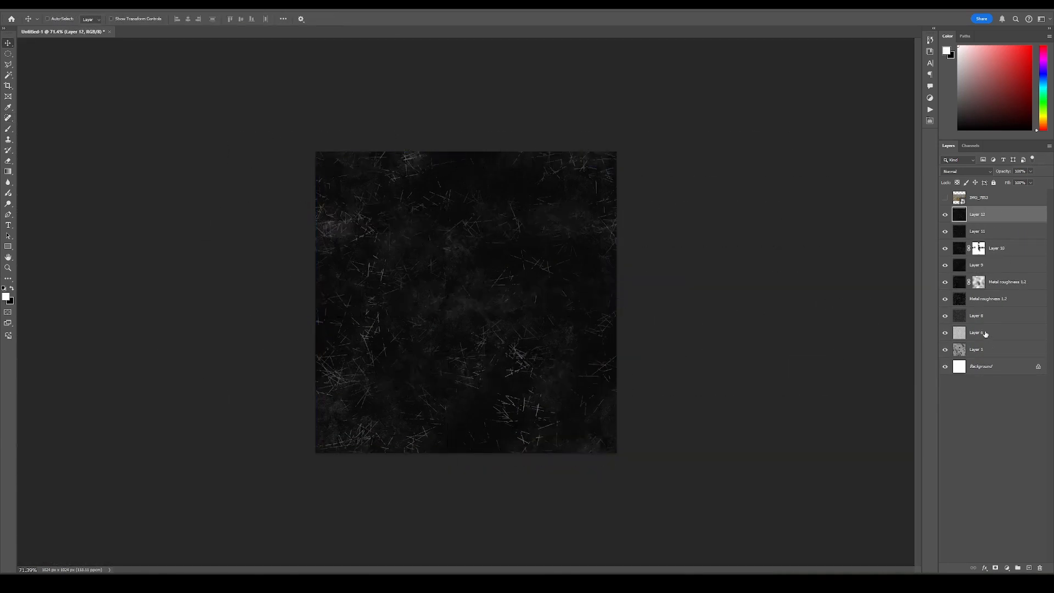
{"action": "left_click", "coordinate": [945, 214]}
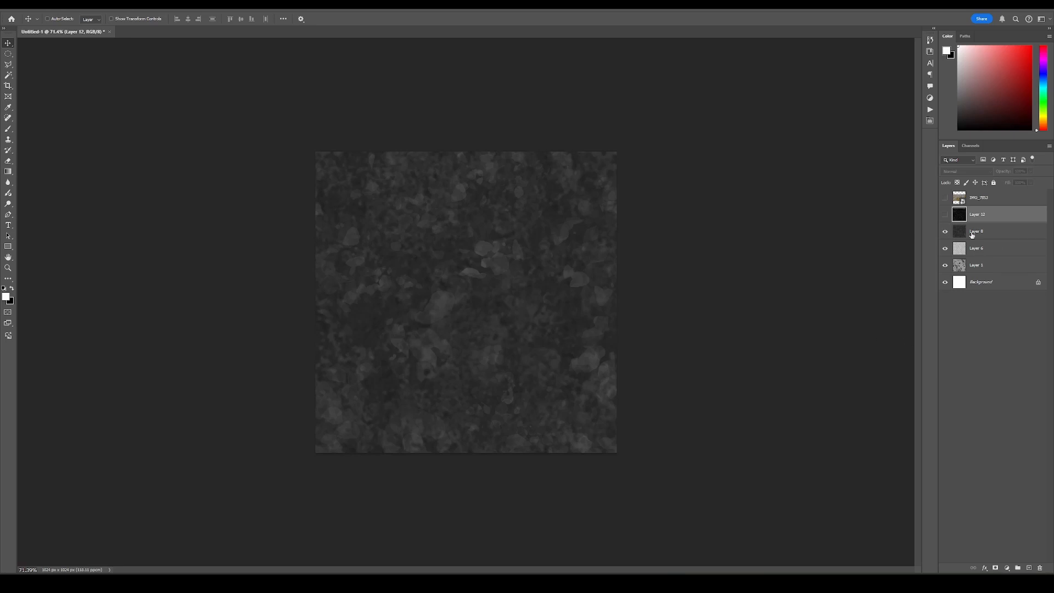
{"action": "left_click", "coordinate": [972, 233]}
{"action": "left_click", "coordinate": [945, 214]}
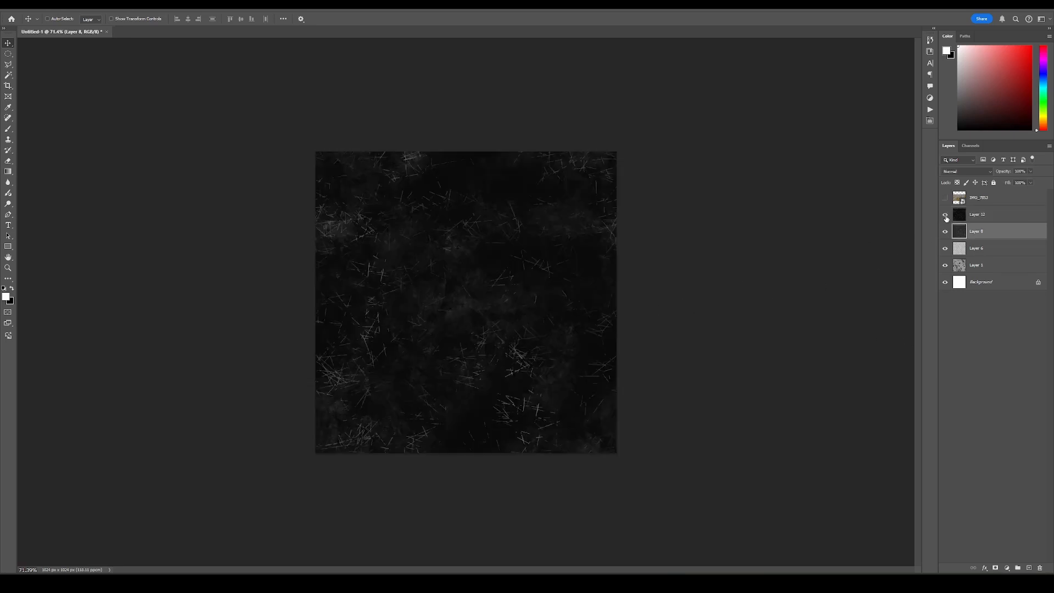
Hide the two dark texture layers, set the crack layer to Multiply and merge it into the grunge layer below
{"action": "left_click", "coordinate": [945, 214]}
{"action": "left_click", "coordinate": [945, 231]}
{"action": "left_click", "coordinate": [970, 254]}
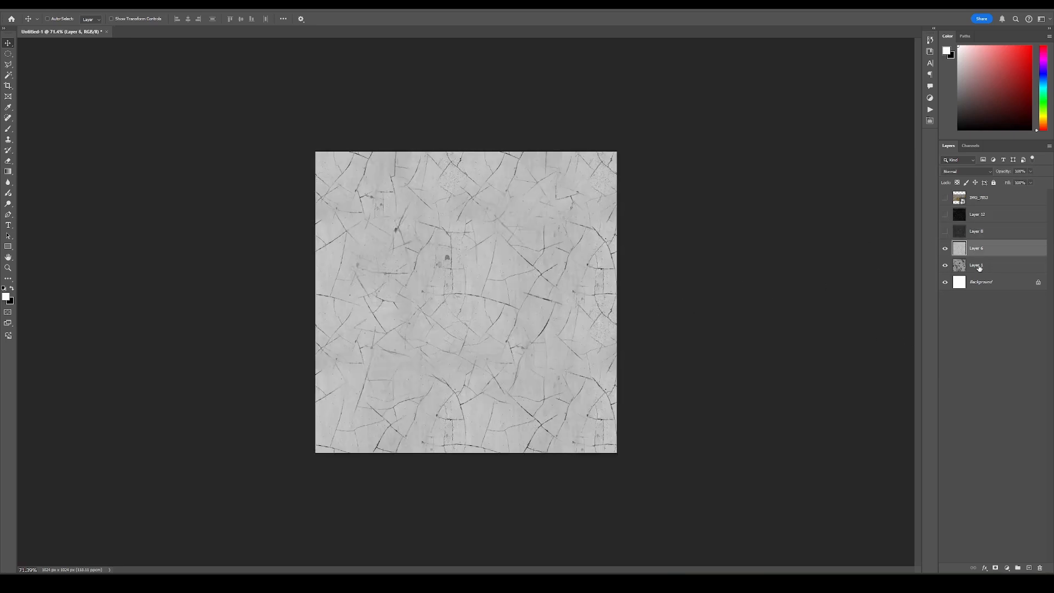
{"action": "key", "text": "shift+alt+m"}
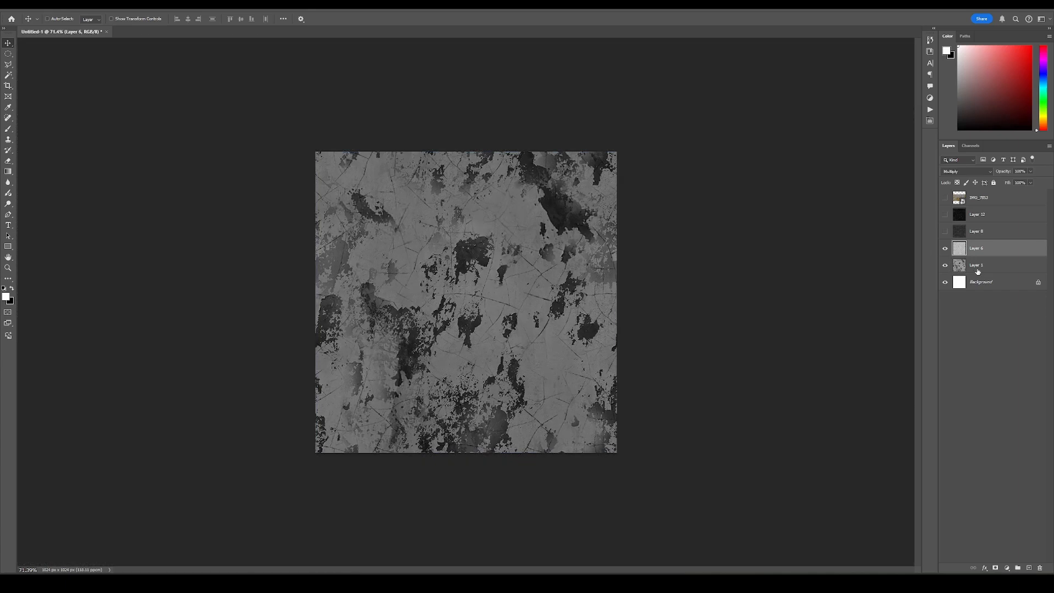
{"action": "key", "text": "ctrl+e"}
Name the three texture layers 1, 2 and 3 from the lowest upward, and delete the IMG_7853 photo layer
{"action": "key", "text": "shift+Tab"}
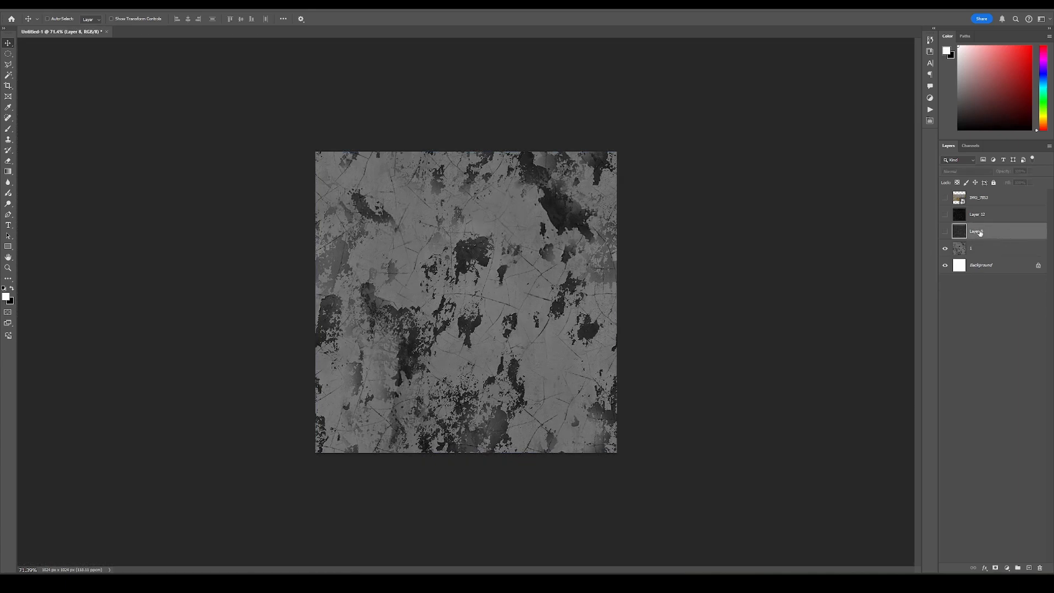
{"action": "type", "text": "2"}
{"action": "key", "text": "shift+Tab"}
{"action": "type", "text": "3"}
{"action": "left_click", "coordinate": [1015, 200]}
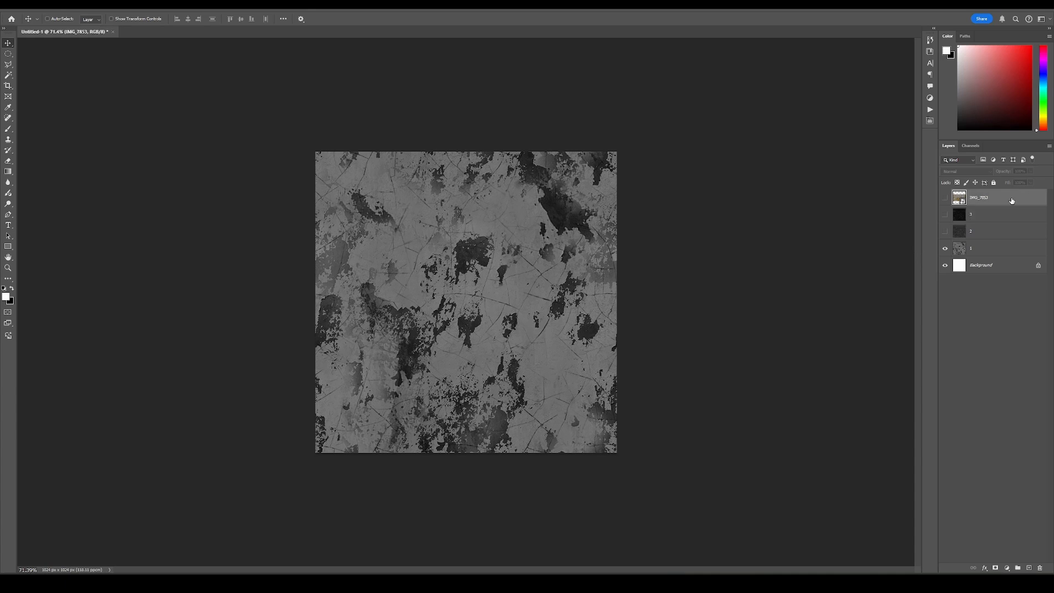
{"action": "key", "text": "Delete"}
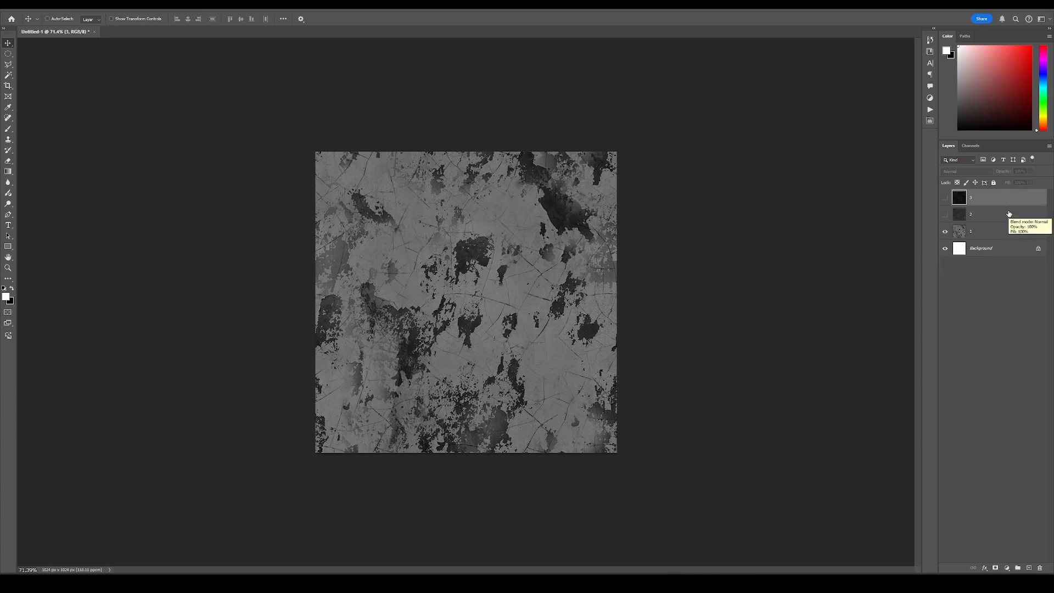
Show texture layers 2 and 3 and hide the white Background layer
{"action": "left_click", "coordinate": [945, 215]}
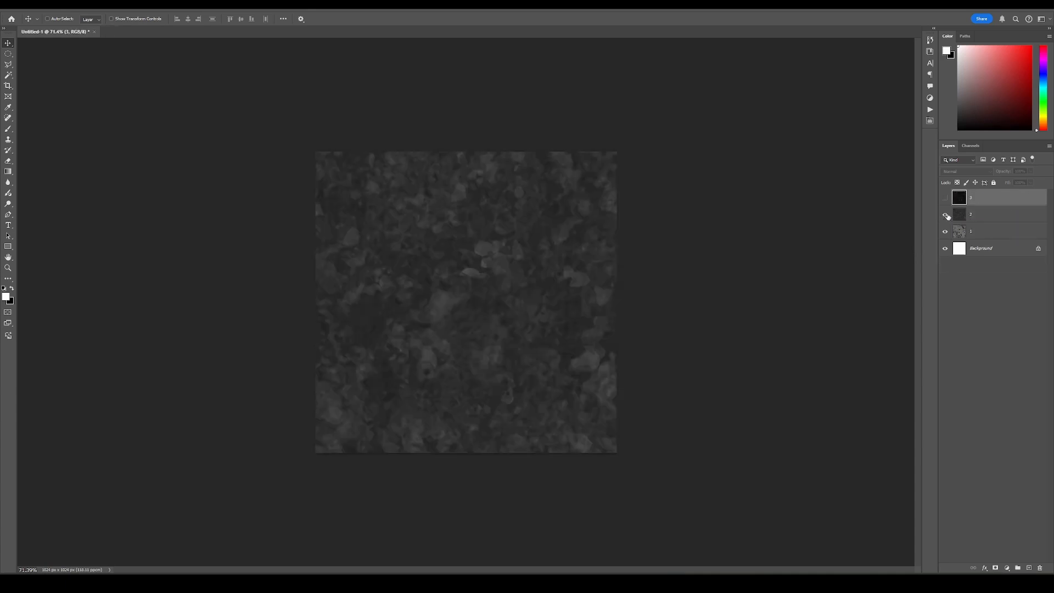
{"action": "left_click", "coordinate": [946, 198]}
{"action": "left_click", "coordinate": [945, 248]}
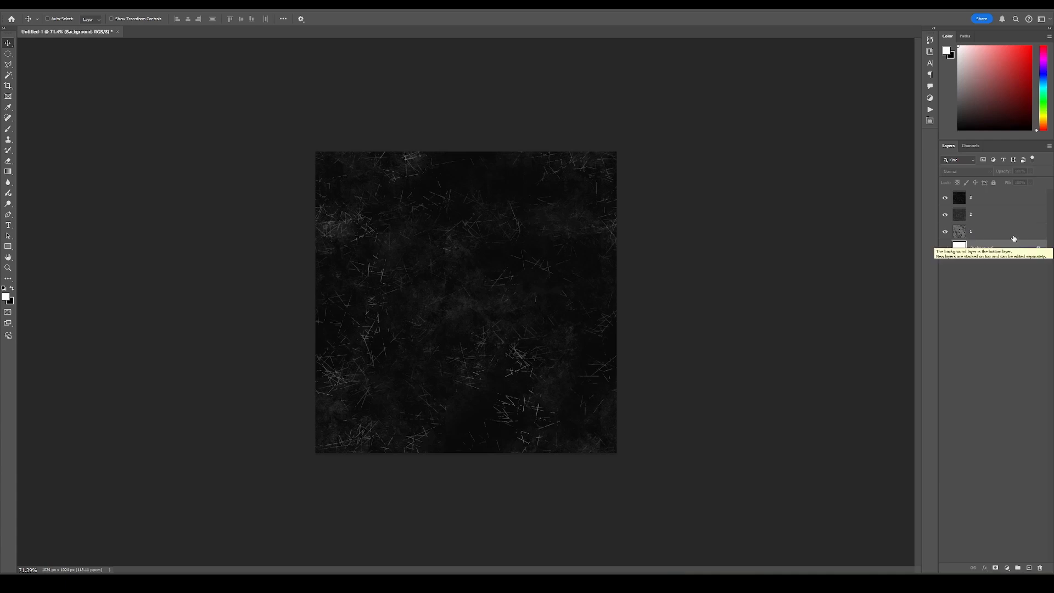
Restrict layer 1 to the red channel in its blending options
{"action": "left_click", "coordinate": [1006, 235]}
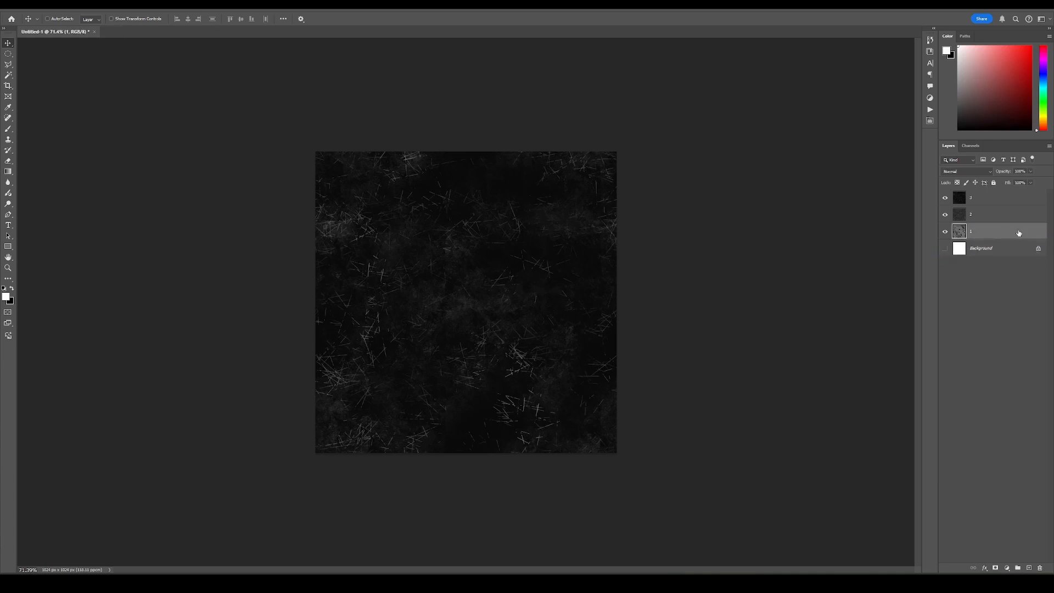
{"action": "double_click", "coordinate": [1019, 233]}
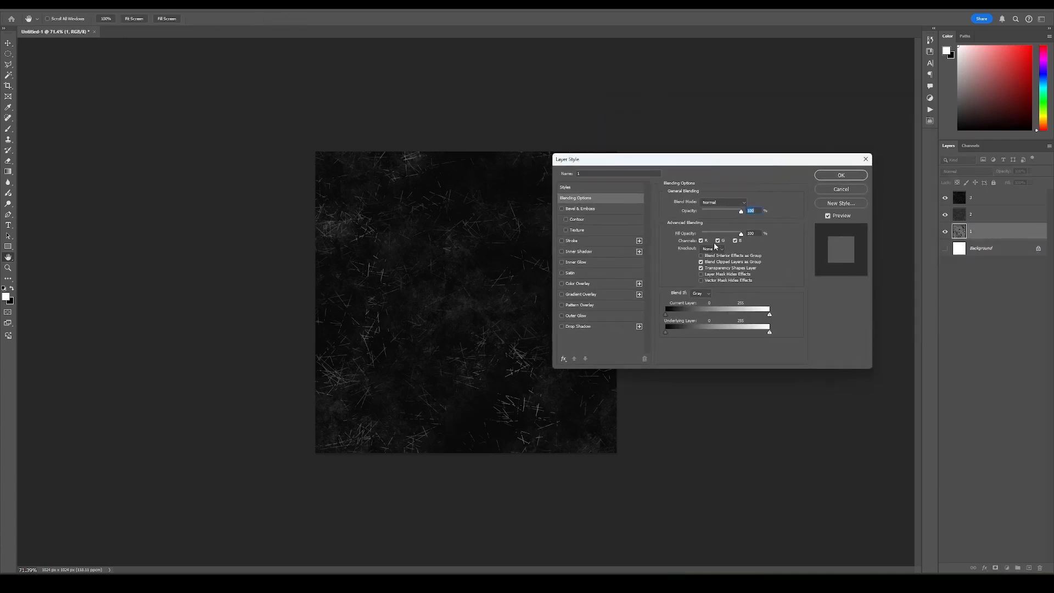
{"action": "left_click", "coordinate": [717, 241]}
{"action": "left_click", "coordinate": [841, 175]}
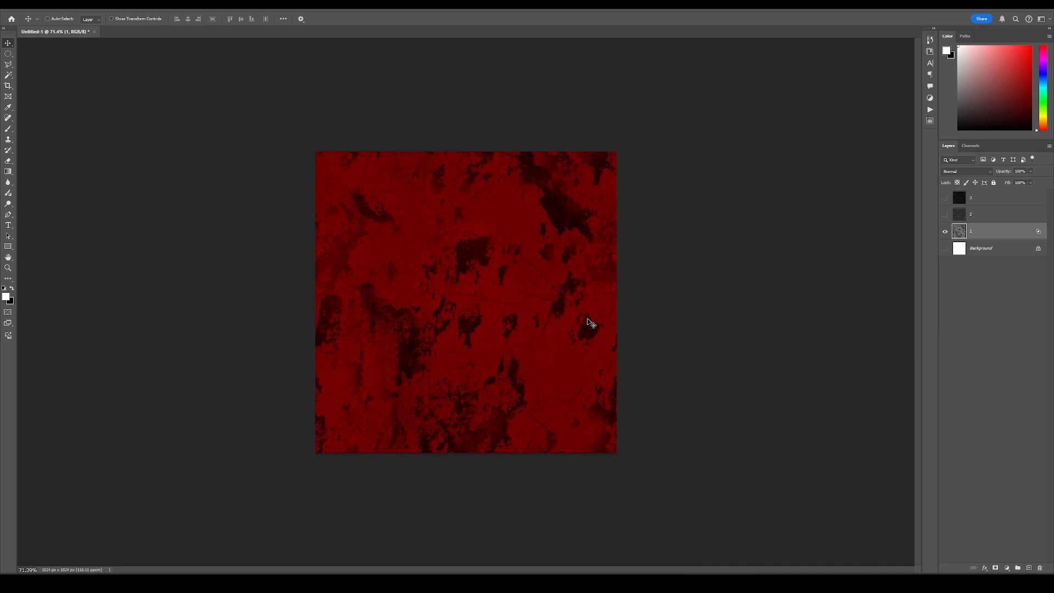
Isolate layer 2 and restrict it to the green channel in its blending options
{"action": "left_click", "coordinate": [943, 233]}
{"action": "left_click", "coordinate": [944, 215]}
{"action": "left_click", "coordinate": [999, 214]}
{"action": "double_click", "coordinate": [1014, 216]}
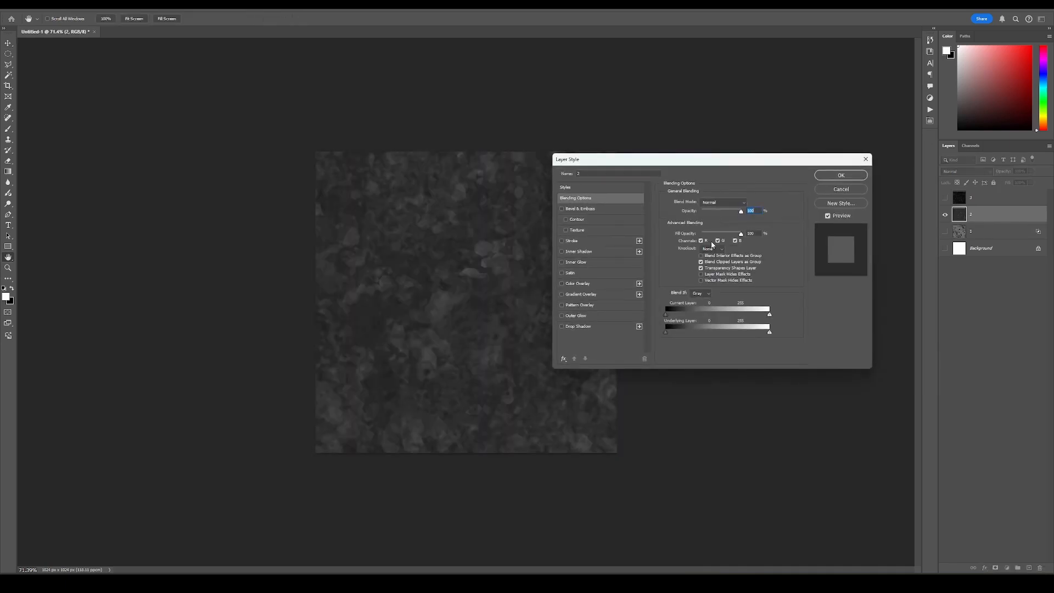
{"action": "left_click", "coordinate": [701, 240]}
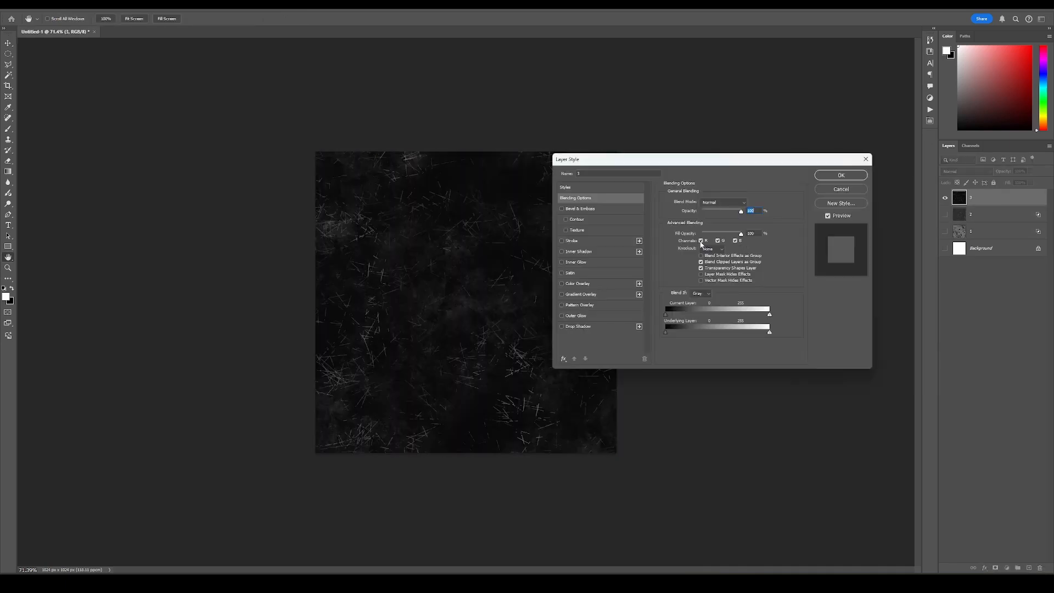
Restrict layer 3 to the blue channel by turning off its red and green channels
{"action": "left_click", "coordinate": [702, 240]}
{"action": "left_click", "coordinate": [717, 241]}
{"action": "key", "text": "Return"}
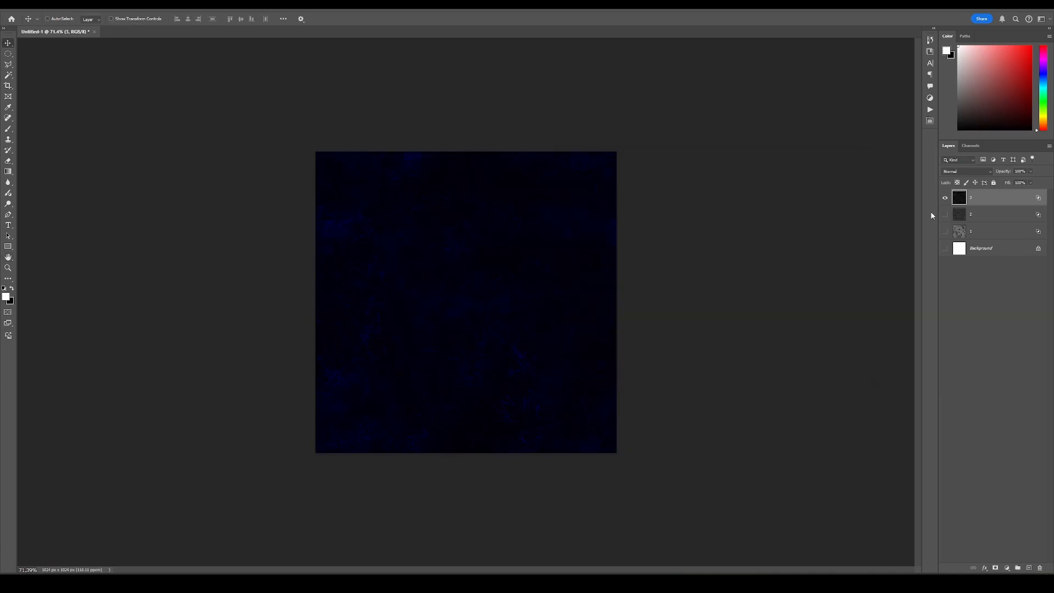
Show all three channel-restricted layers together and save the combined texture as rgb grunge 2.jpg
{"action": "left_click", "coordinate": [945, 215]}
{"action": "left_click", "coordinate": [945, 232]}
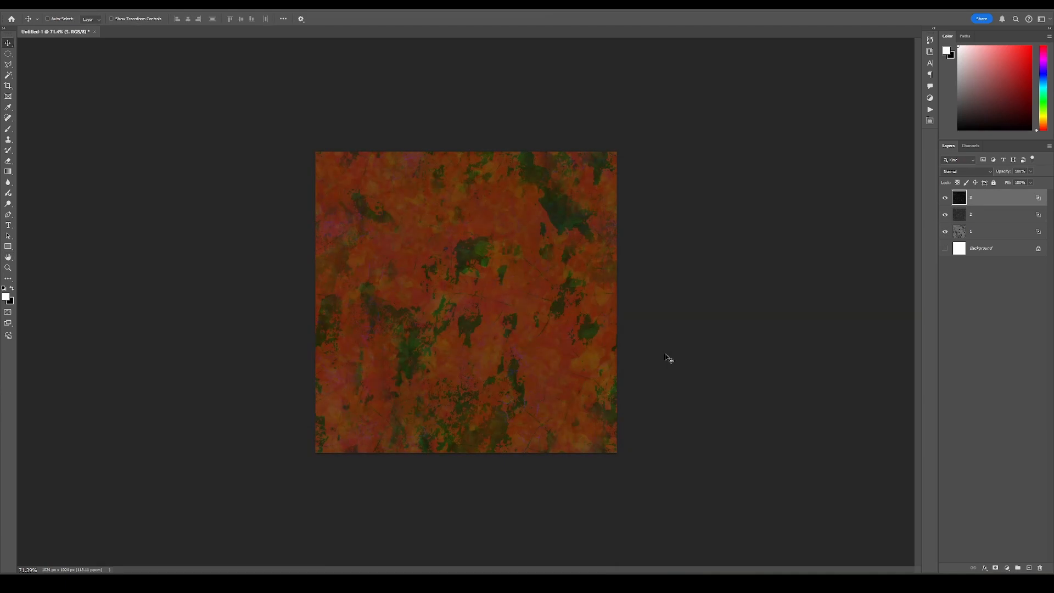
{"action": "key", "text": "ctrl+shift+s"}
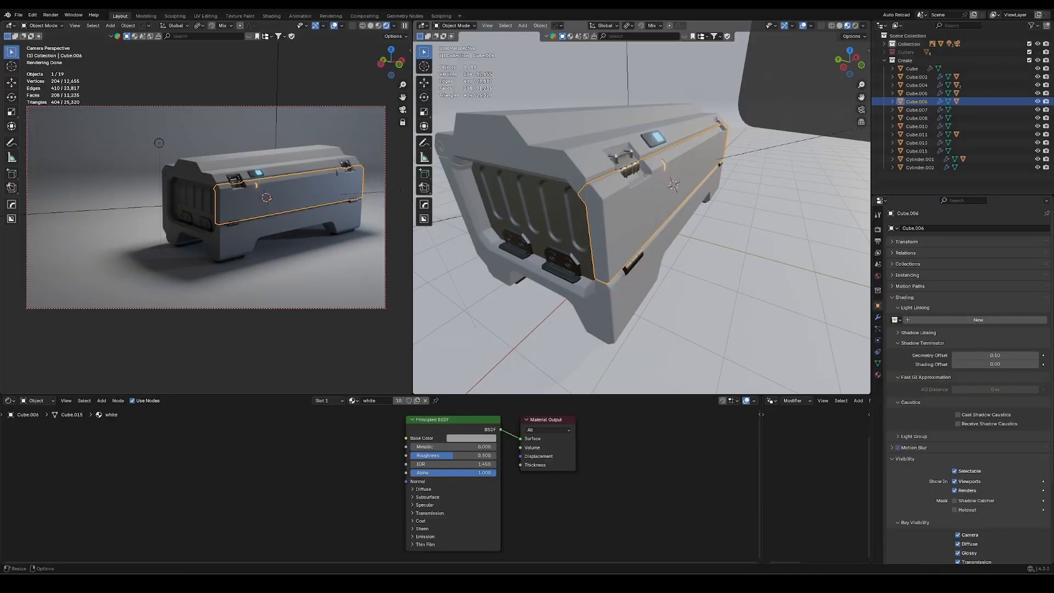
Switch to Blender, add rgb grunge 2.jpg as an image texture in the case's white material, and enlarge the node editor
{"action": "left_click_drag", "start_coordinate": [0, 472], "coordinate": [361, 543]}
{"action": "key", "text": "g"}
{"action": "left_click", "coordinate": [243, 441]}
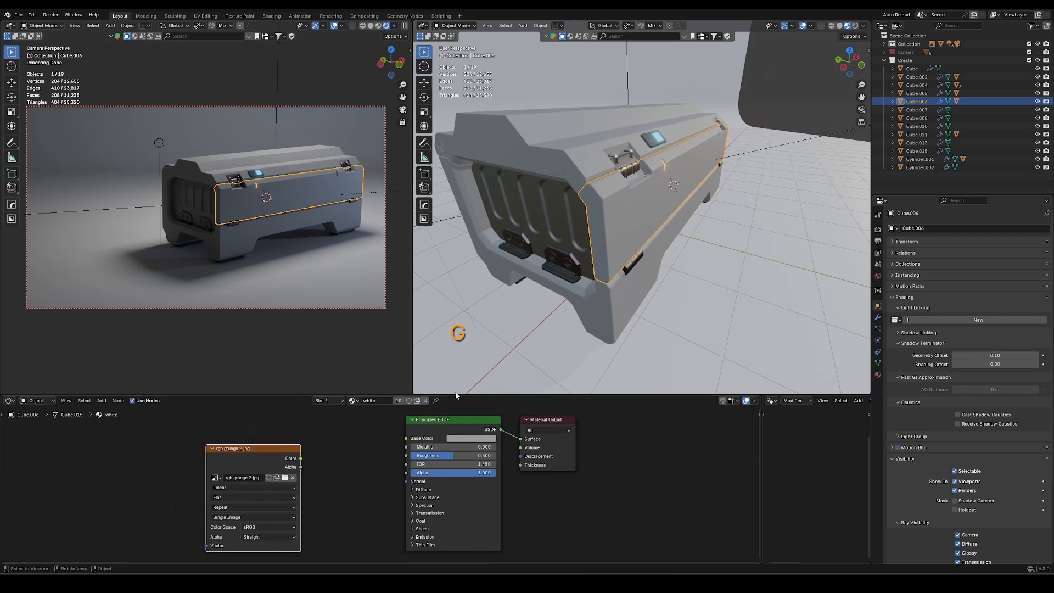
{"action": "left_click_drag", "start_coordinate": [469, 394], "coordinate": [469, 319]}
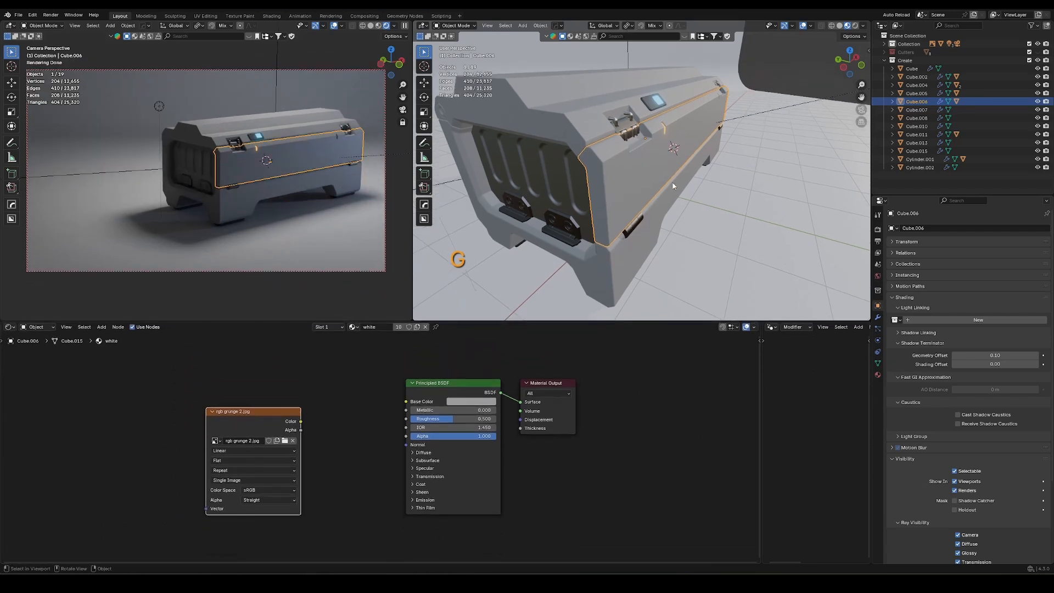
Connect the grunge texture's Color output to the Roughness input of the Principled BSDF and inspect the case's surface reflections
{"action": "middle_click_drag", "start_coordinate": [673, 186], "coordinate": [644, 155]}
{"action": "left_click_drag", "start_coordinate": [300, 421], "coordinate": [407, 420]}
{"action": "middle_click_drag", "start_coordinate": [675, 168], "coordinate": [701, 166]}
{"action": "scroll", "coordinate": [701, 166], "scroll_direction": "up", "scroll_amount": 3}
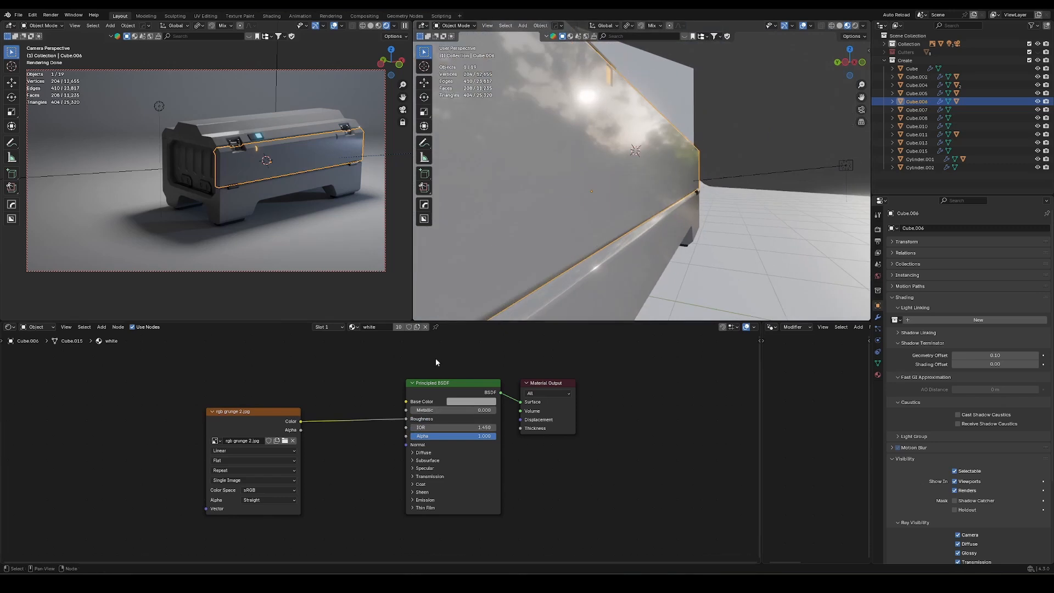
Insert a Color Ramp between the grunge texture and Roughness, and move its white stop to position 0.168
{"action": "key", "text": "shift+a"}
{"action": "type", "text": "ra"}
{"action": "key", "text": "Return"}
{"action": "left_click", "coordinate": [332, 389]}
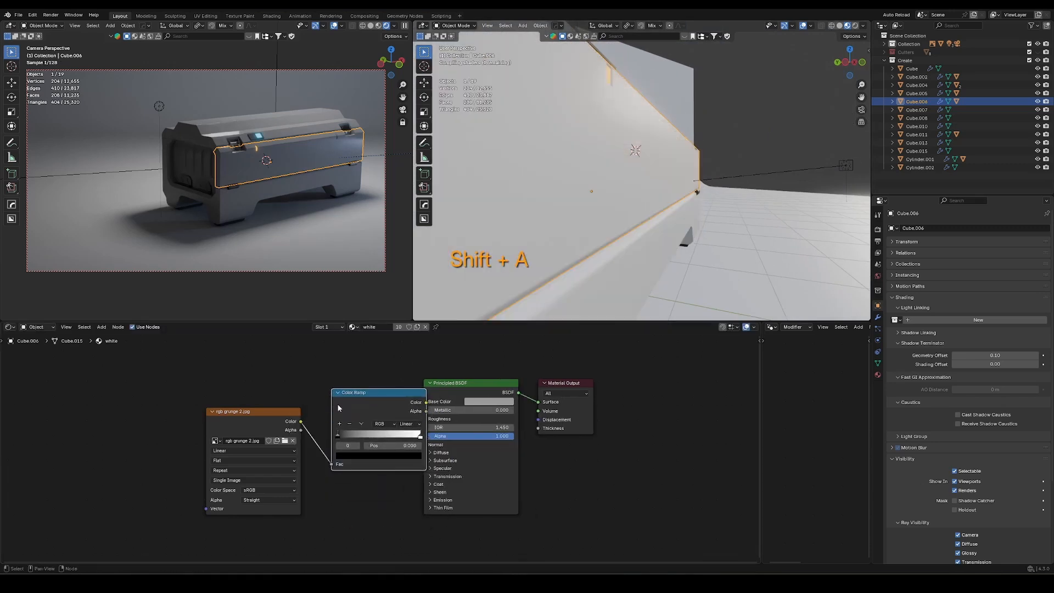
{"action": "left_click_drag", "start_coordinate": [421, 436], "coordinate": [351, 436]}
{"action": "middle_click_drag", "start_coordinate": [555, 219], "coordinate": [680, 214]}
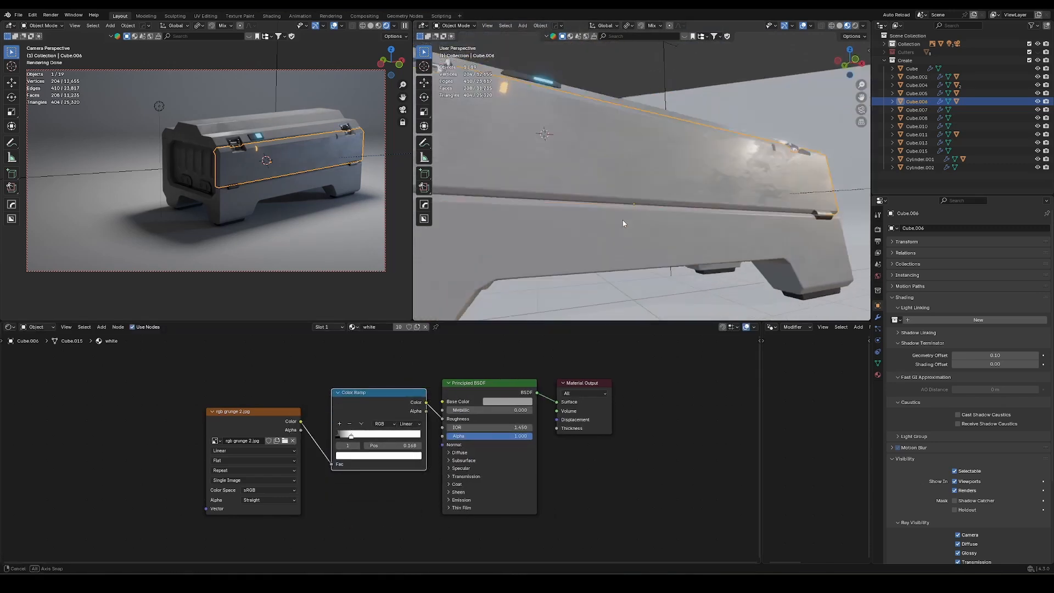
Add Texture Coordinate and Mapping nodes to the grunge texture and set the mapping scale to 4.200 on all axes
{"action": "left_click", "coordinate": [262, 412]}
{"action": "key", "text": "ctrl+t"}
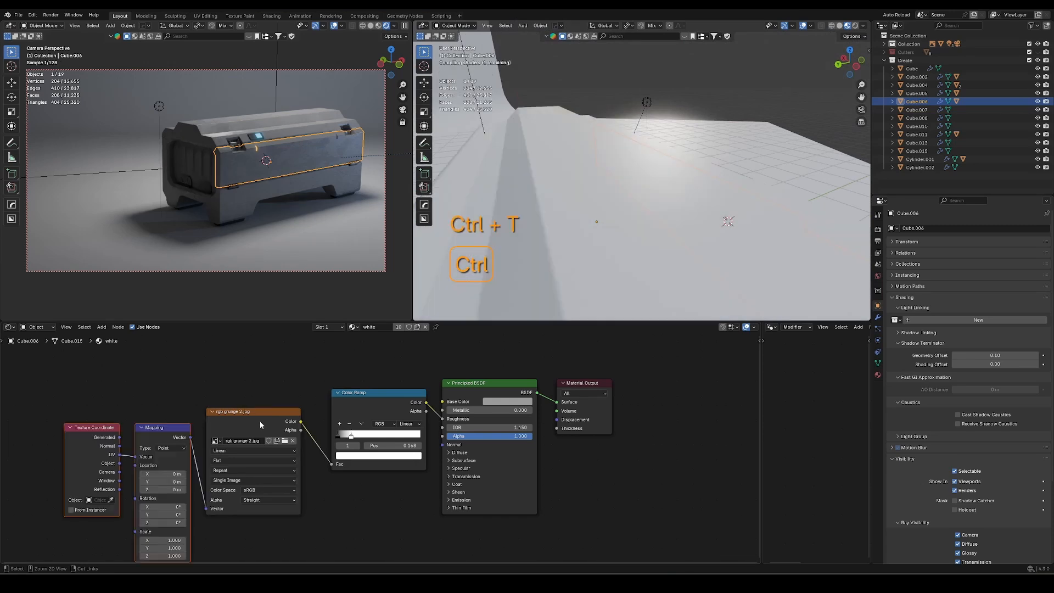
{"action": "middle_click_drag", "start_coordinate": [214, 541], "coordinate": [260, 495]}
{"action": "left_click_drag", "start_coordinate": [214, 494], "coordinate": [236, 509]}
{"action": "middle_click_drag", "start_coordinate": [511, 230], "coordinate": [687, 236]}
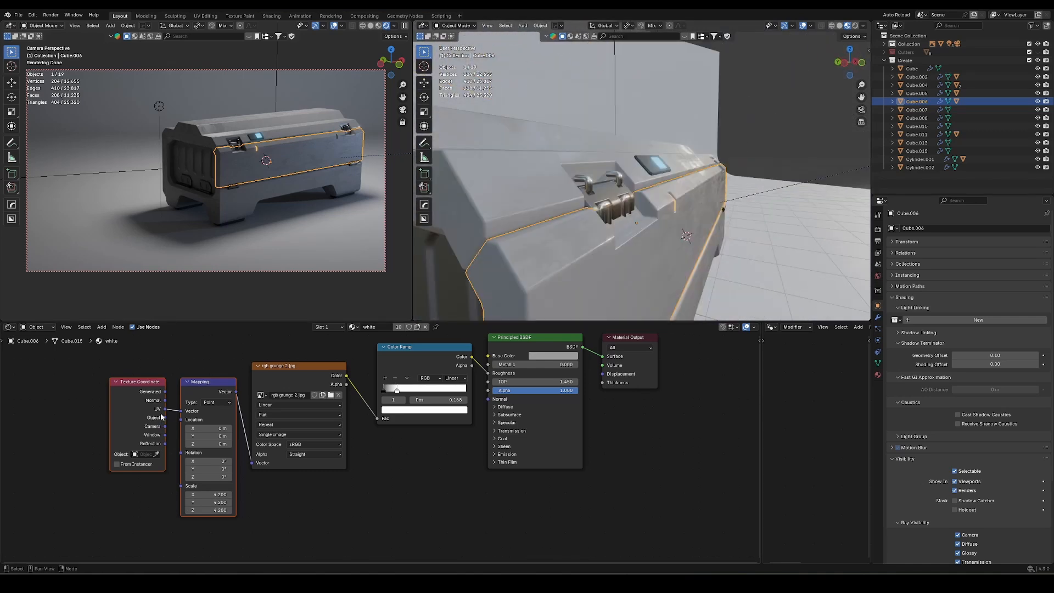
Drive the mapping with Object coordinates and set the grunge texture to Box projection with a blend of 0.468
{"action": "left_click_drag", "start_coordinate": [165, 418], "coordinate": [185, 413]}
{"action": "left_click", "coordinate": [267, 415]}
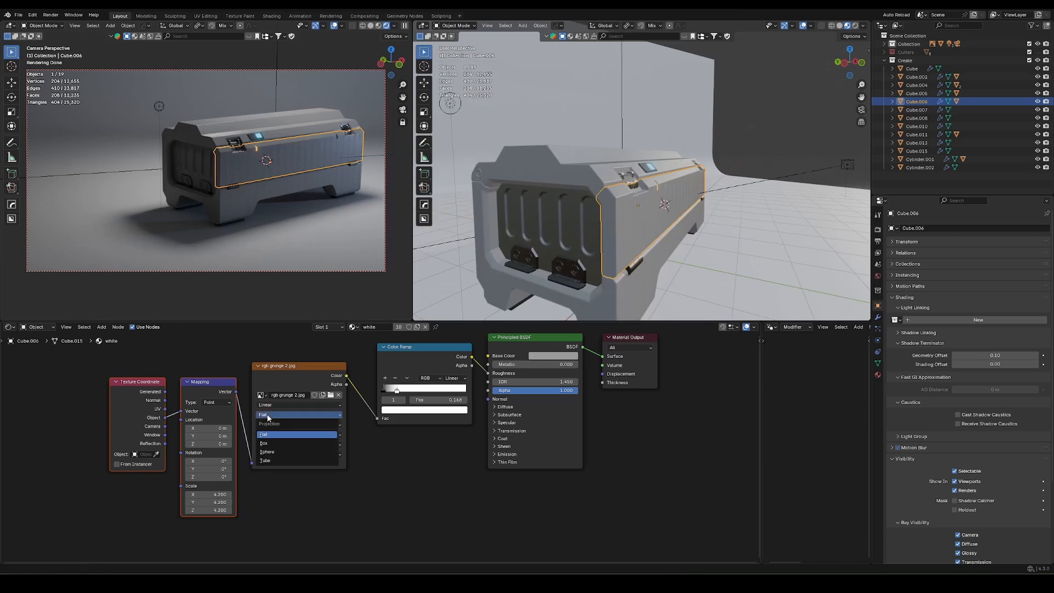
{"action": "left_click", "coordinate": [269, 444]}
{"action": "left_click_drag", "start_coordinate": [270, 424], "coordinate": [293, 431]}
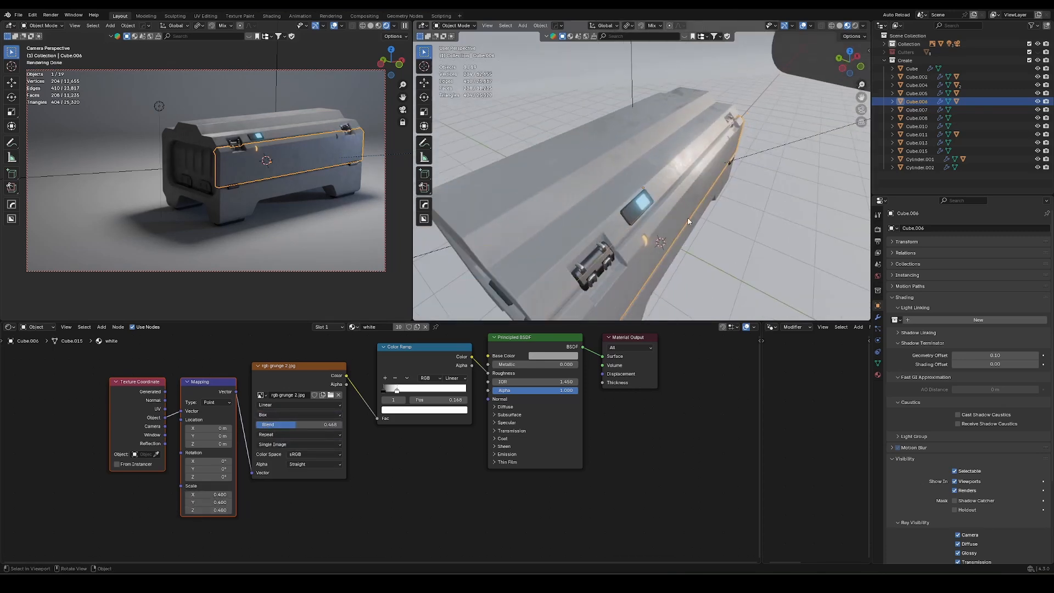
Add a plain axes empty, place it on the floor beyond the case, and assign it as the Texture Coordinate node's object
{"action": "key", "text": "shift+a"}
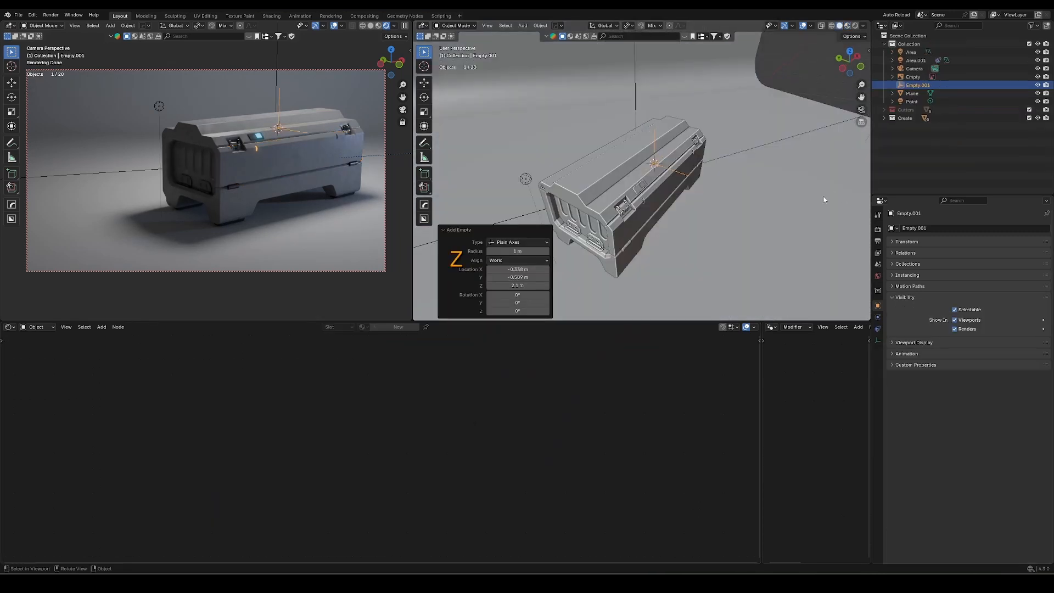
{"action": "middle_click_drag", "start_coordinate": [823, 199], "coordinate": [769, 199], "text": "shift"}
{"action": "key", "text": "g"}
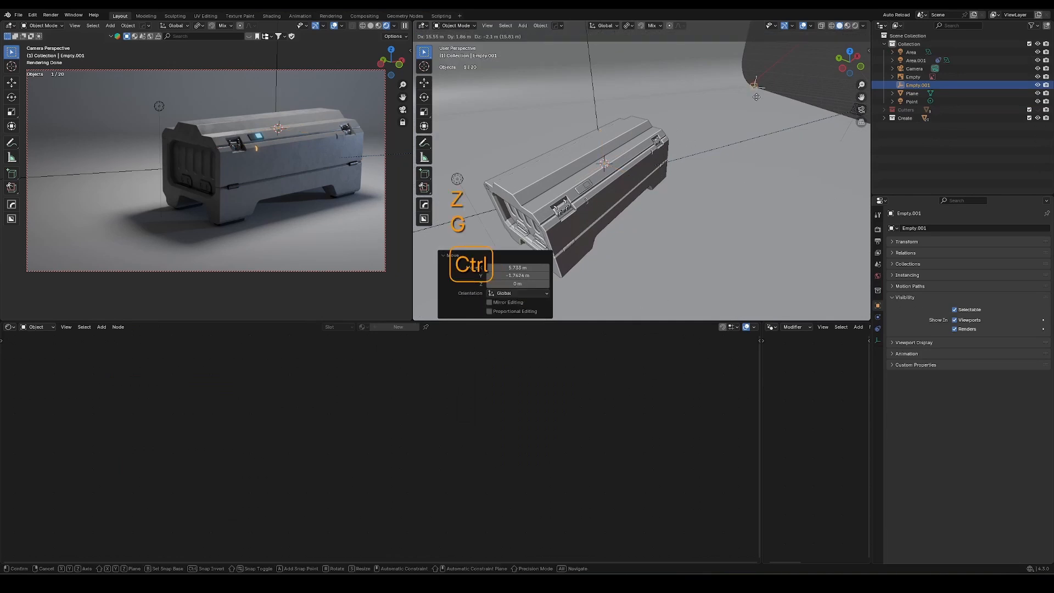
{"action": "left_click", "coordinate": [784, 106], "text": "ctrl"}
{"action": "left_click", "coordinate": [624, 168]}
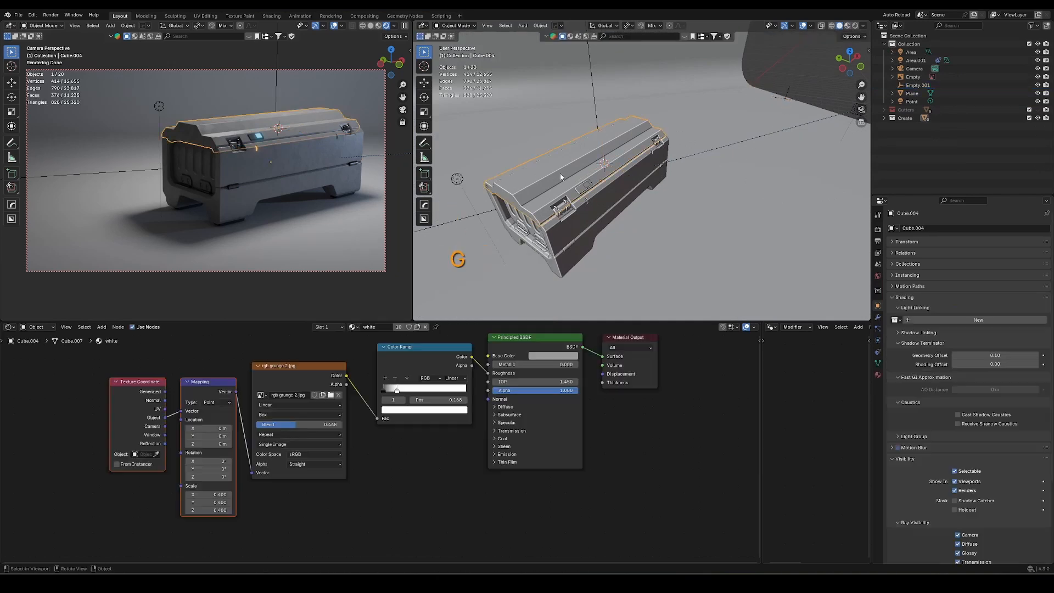
{"action": "left_click", "coordinate": [156, 454]}
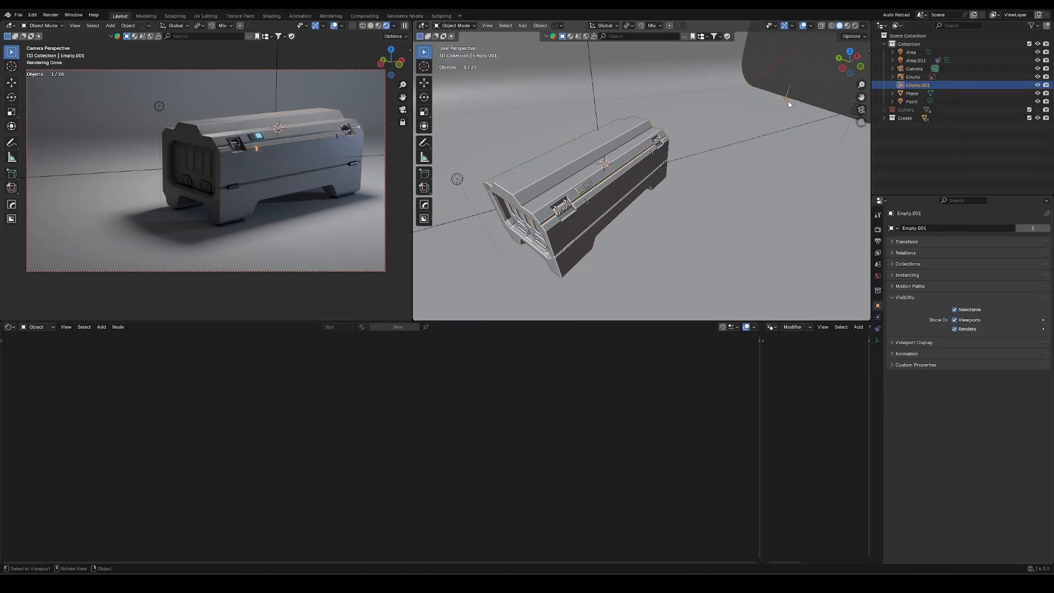
{"action": "left_click", "coordinate": [789, 94]}
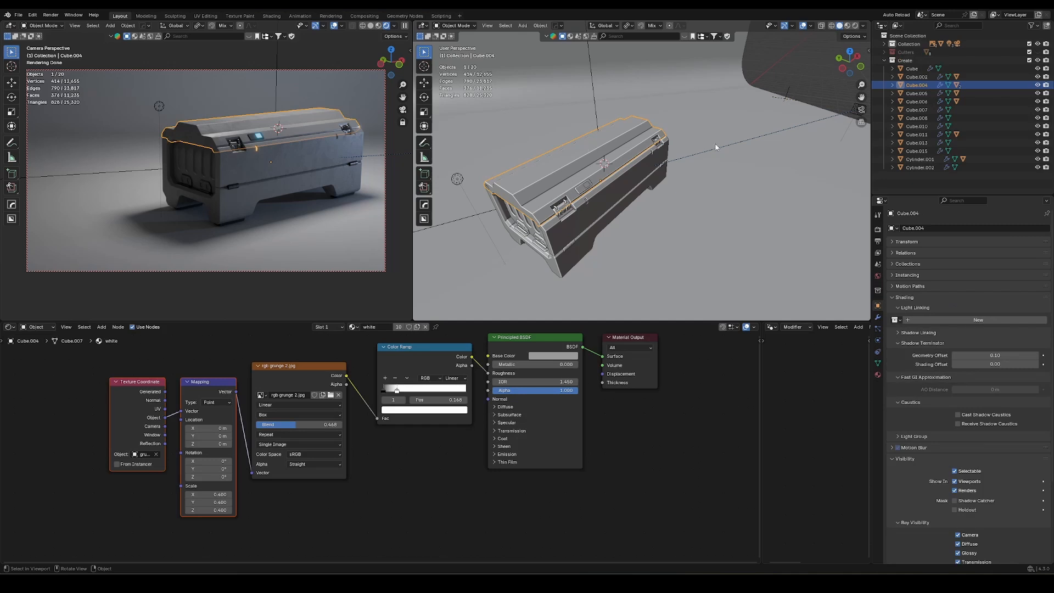
Try scaling the case lid in Material Preview shading to test how the grunge texture follows it
{"action": "key", "text": "s"}
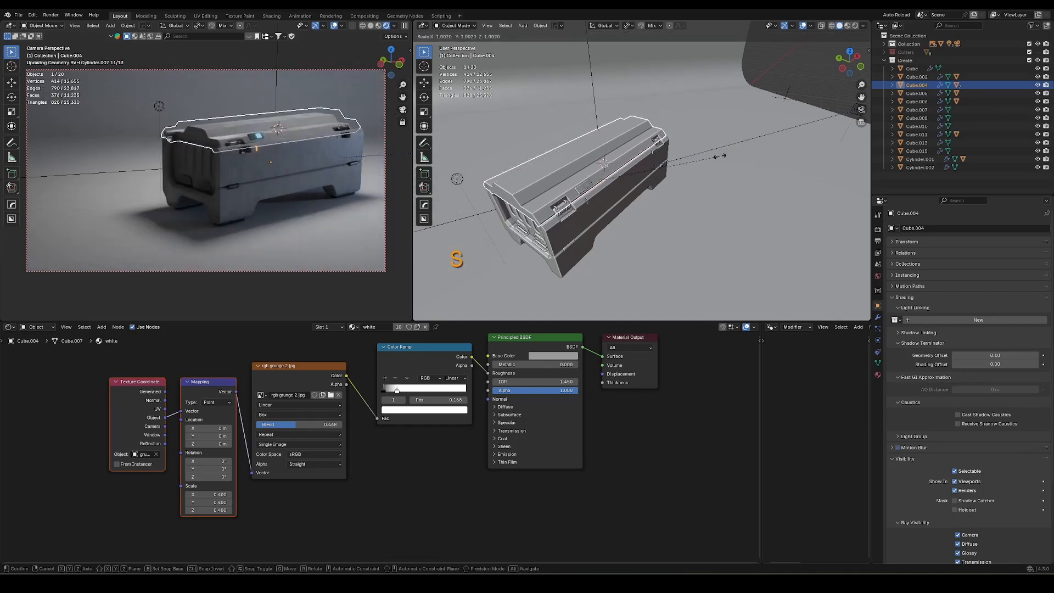
{"action": "key", "text": "Escape"}
{"action": "key", "text": "z"}
{"action": "key", "text": "s"}
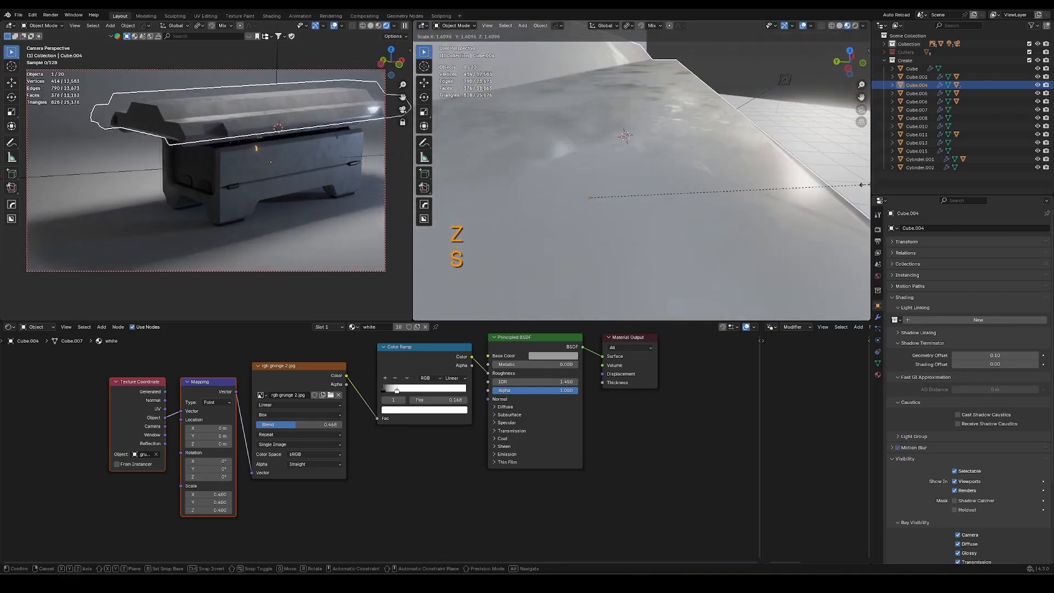
{"action": "key", "text": "Escape"}
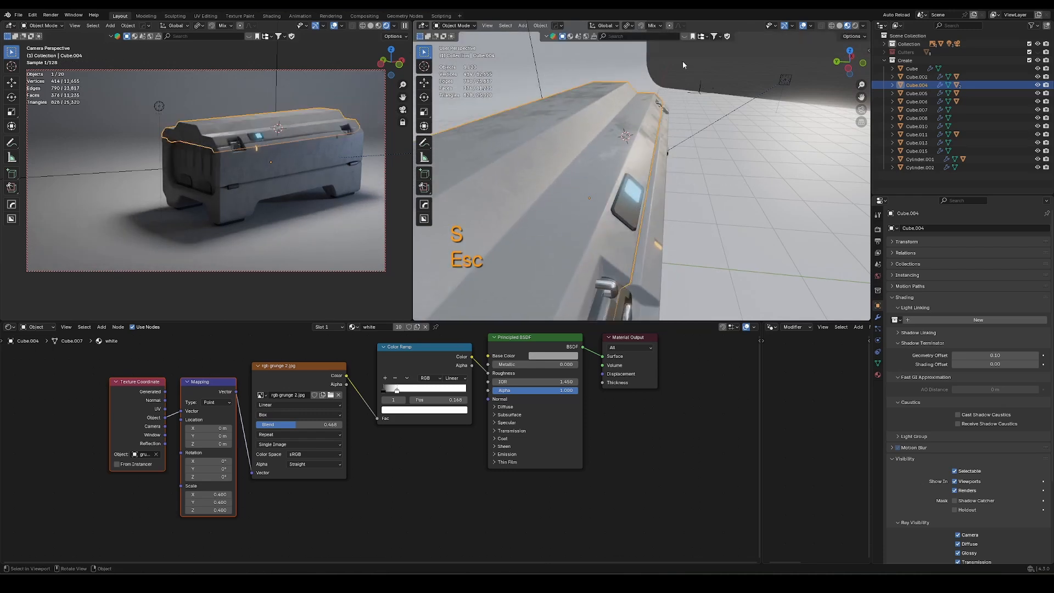
Enlarge the node editor and spread the nodes, leaving a gap between the grunge texture and the Color Ramp
{"action": "key", "text": "g"}
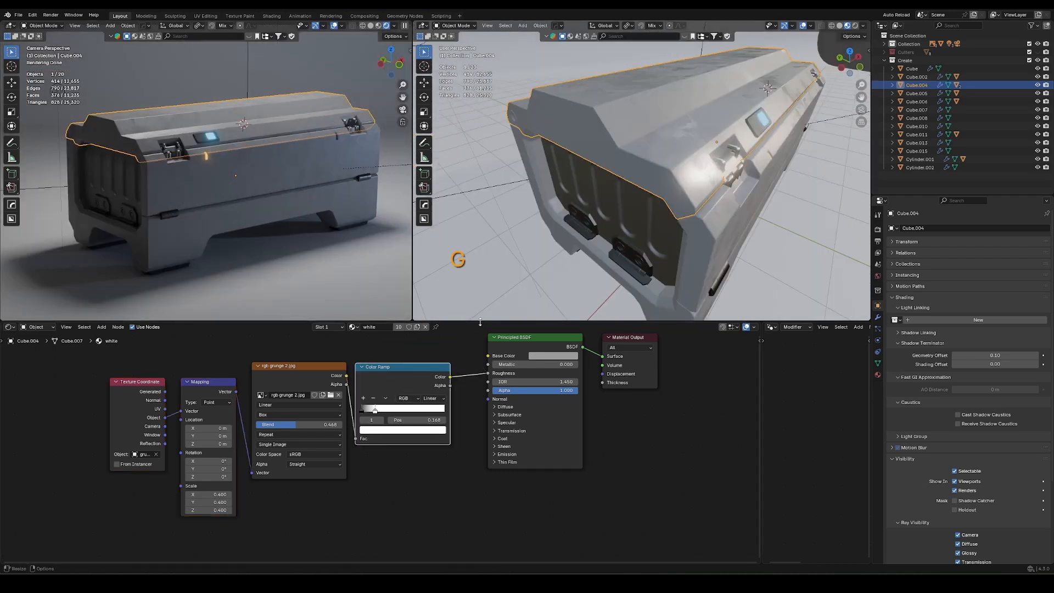
{"action": "left_click_drag", "start_coordinate": [480, 322], "coordinate": [480, 302]}
{"action": "scroll", "coordinate": [384, 395], "scroll_direction": "down", "scroll_amount": 2}
{"action": "left_click_drag", "start_coordinate": [149, 367], "coordinate": [401, 417]}
{"action": "key", "text": "g"}
{"action": "left_click", "coordinate": [241, 407]}
{"action": "left_click", "coordinate": [238, 369]}
{"action": "key", "text": "g"}
{"action": "left_click", "coordinate": [365, 368]}
Insert a Separate Color node between the grunge texture and the Color Ramp, with its Red output feeding Fac
{"action": "key", "text": "shift+a"}
{"action": "type", "text": "sep"}
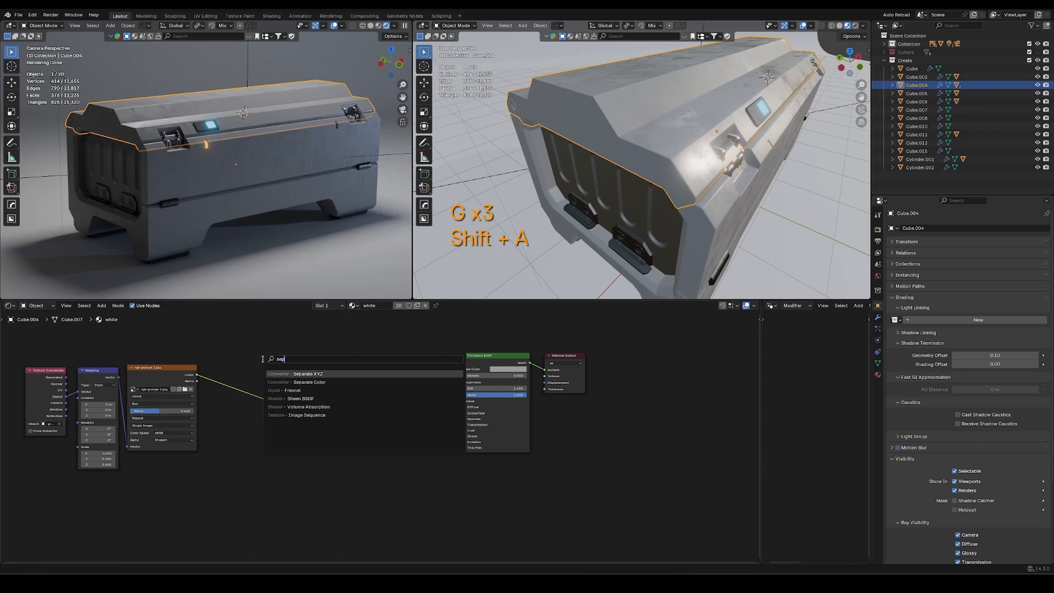
{"action": "type", "text": "arate"}
{"action": "left_click", "coordinate": [307, 383]}
{"action": "left_click", "coordinate": [282, 385]}
{"action": "middle_click_drag", "start_coordinate": [281, 384], "coordinate": [240, 389], "text": "ctrl"}
{"action": "middle_click_drag", "start_coordinate": [240, 390], "coordinate": [316, 441]}
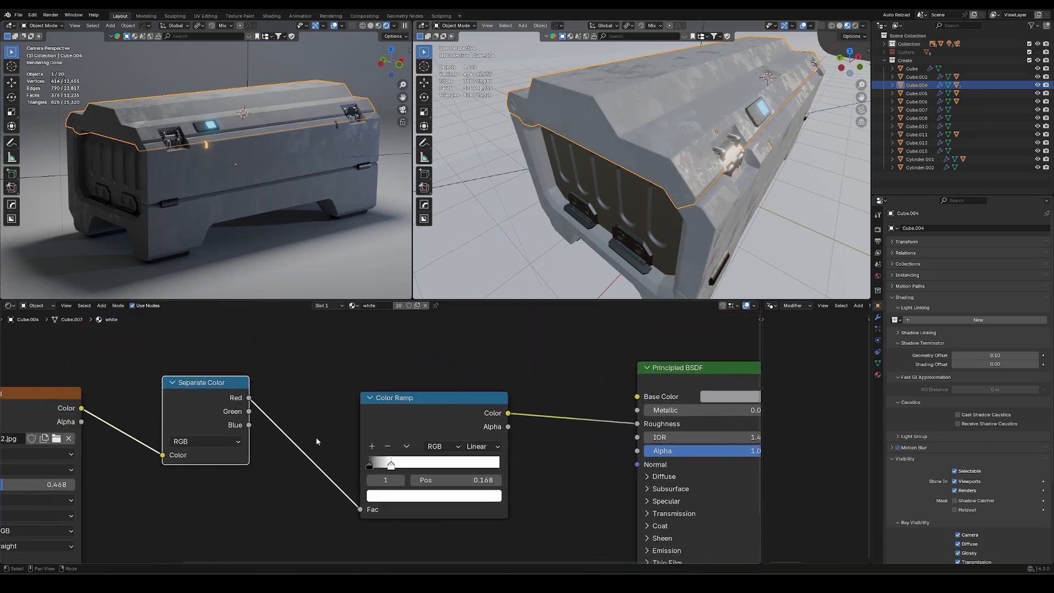
Preview the Separate Color node's individual channels on the case, then restore the Principled BSDF as the material output
{"action": "left_click", "coordinate": [228, 394], "text": "ctrl+shift"}
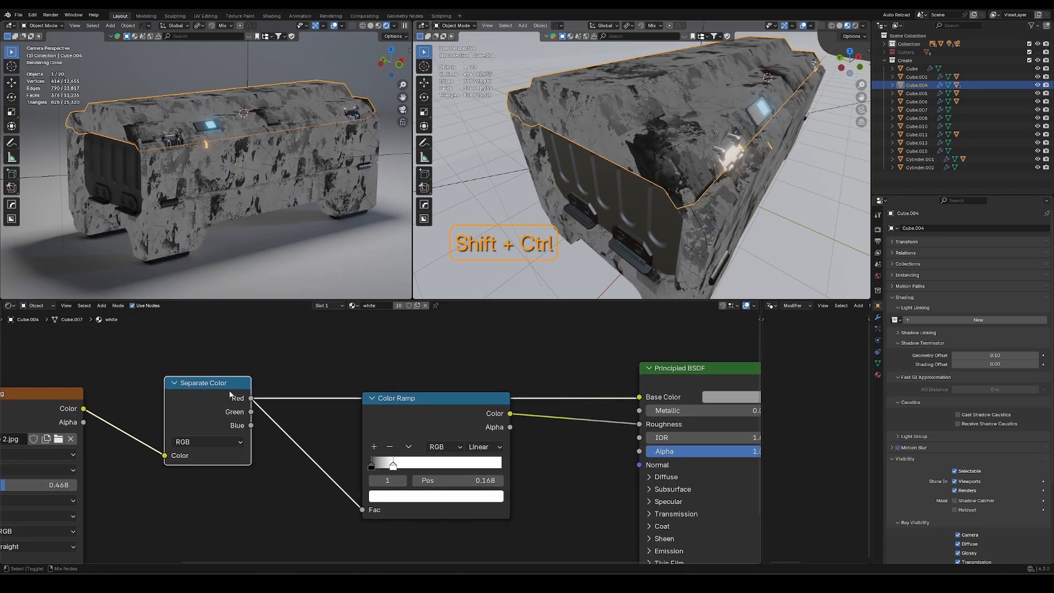
{"action": "left_click", "coordinate": [232, 395], "text": "ctrl+shift"}
{"action": "left_click", "coordinate": [233, 396], "text": "ctrl+shift"}
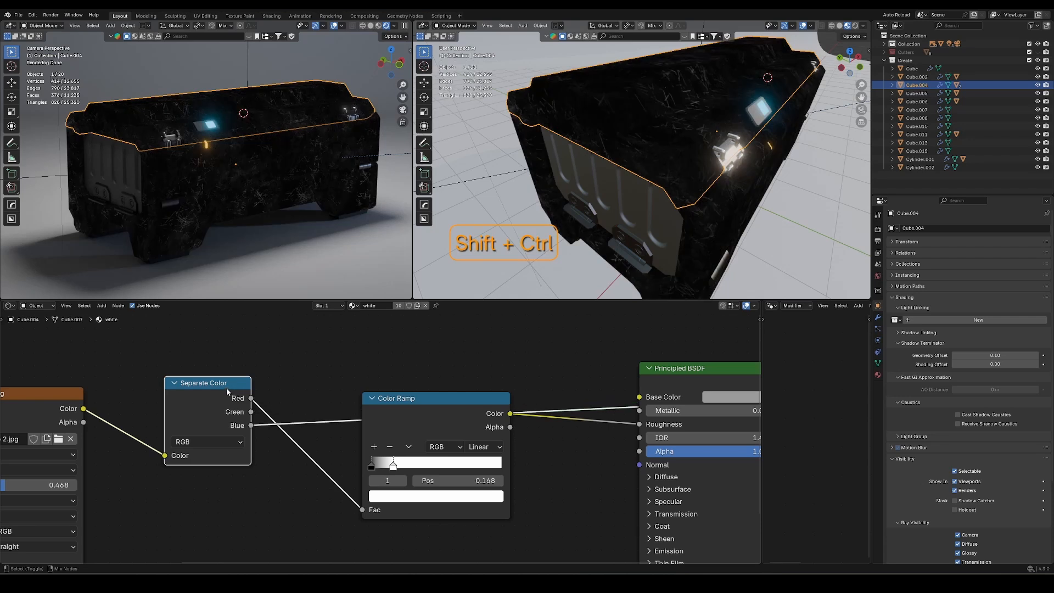
{"action": "left_click", "coordinate": [226, 387], "text": "ctrl+shift"}
{"action": "scroll", "coordinate": [484, 369], "scroll_direction": "down", "scroll_amount": 5, "text": "ctrl"}
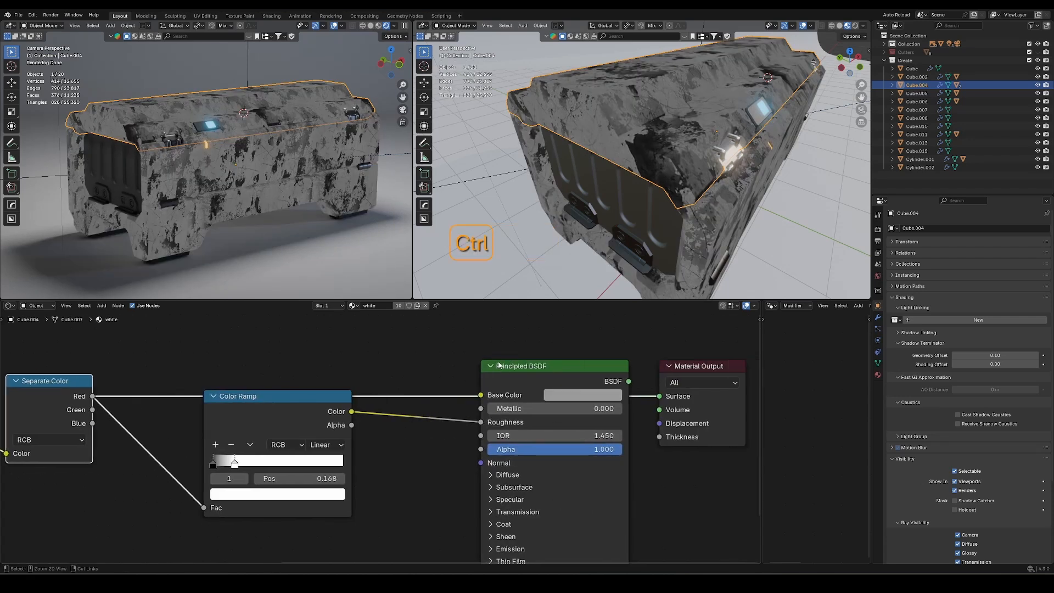
{"action": "left_click", "coordinate": [498, 366], "text": "ctrl+shift"}
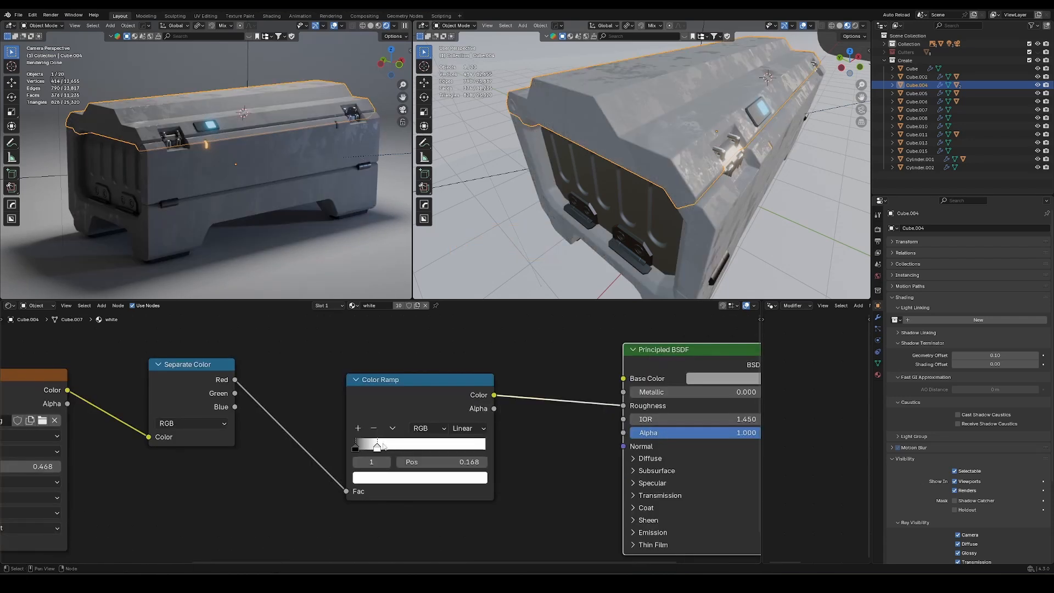
Move the Color Ramp's white stop to position 0.945, lighten the black stop to gray and tone the white stop down to light gray
{"action": "left_click_drag", "start_coordinate": [381, 448], "coordinate": [449, 447]}
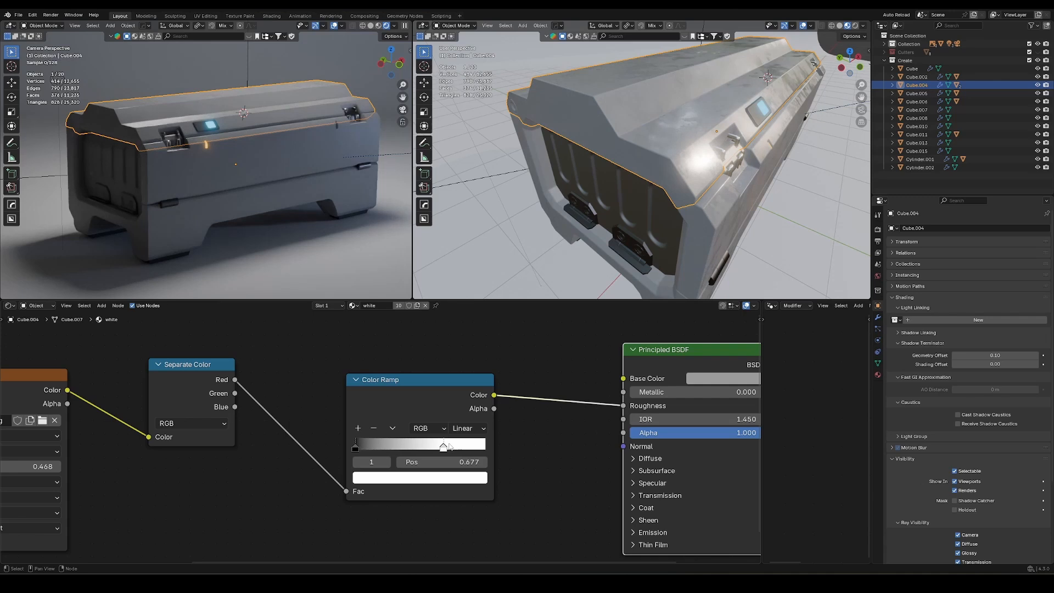
{"action": "middle_click_drag", "start_coordinate": [714, 148], "coordinate": [571, 211], "text": "shift"}
{"action": "left_click_drag", "start_coordinate": [455, 450], "coordinate": [476, 449]}
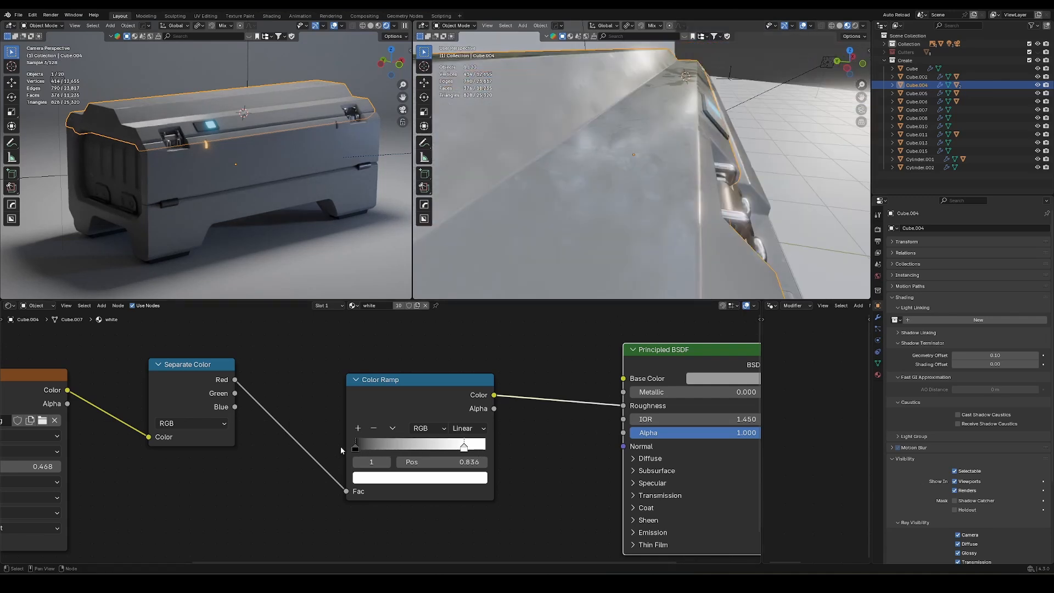
{"action": "middle_click_drag", "start_coordinate": [607, 255], "coordinate": [601, 207]}
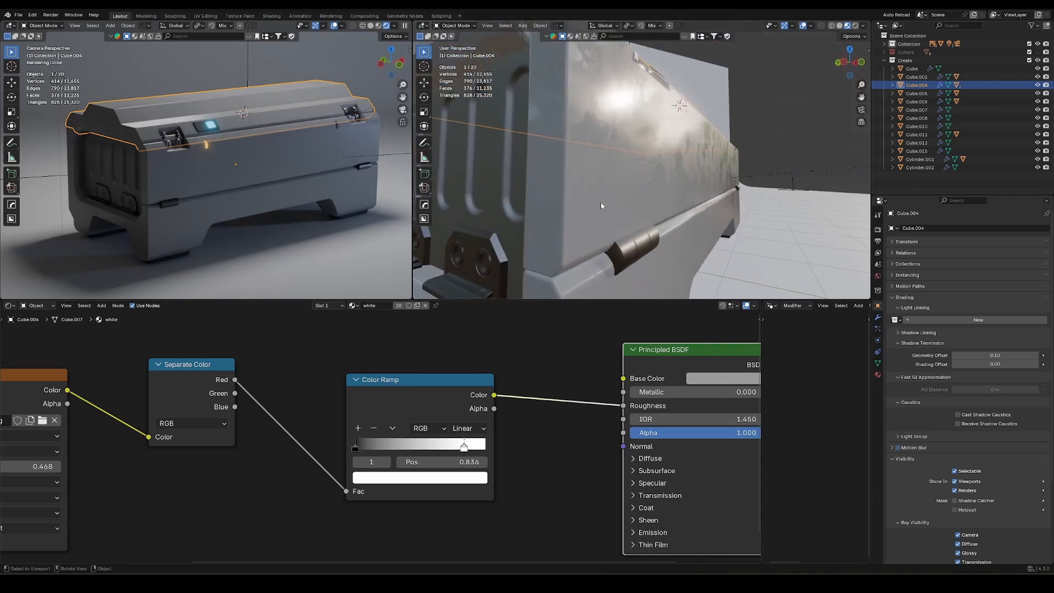
{"action": "left_click", "coordinate": [356, 449]}
{"action": "left_click", "coordinate": [372, 476]}
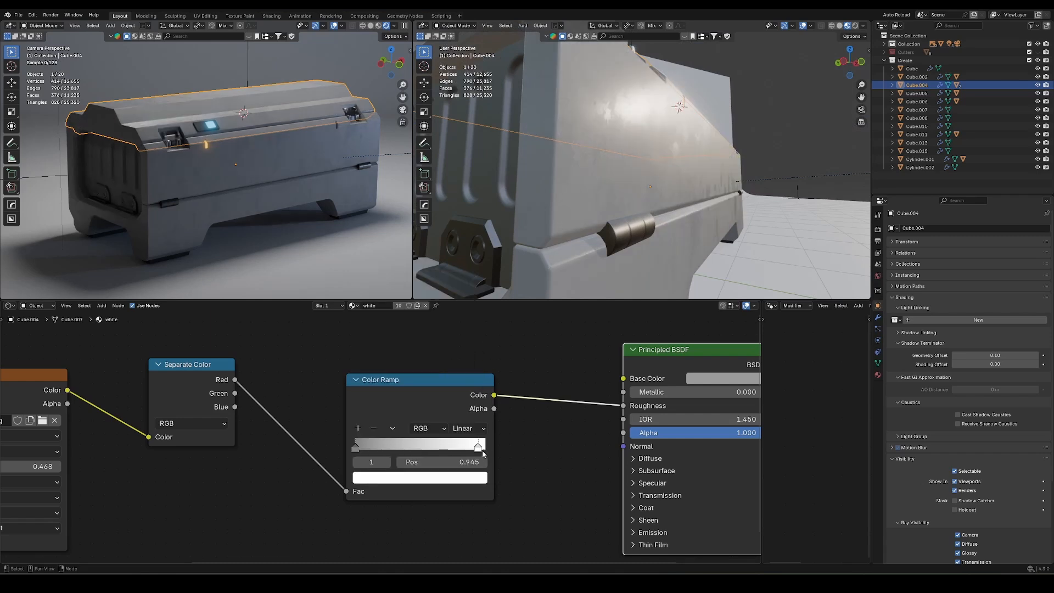
{"action": "left_click", "coordinate": [470, 476]}
Join the two 3D viewports into a single wide one, keeping the Rendered view of the case
{"action": "key", "text": "z"}
{"action": "right_click", "coordinate": [412, 241]}
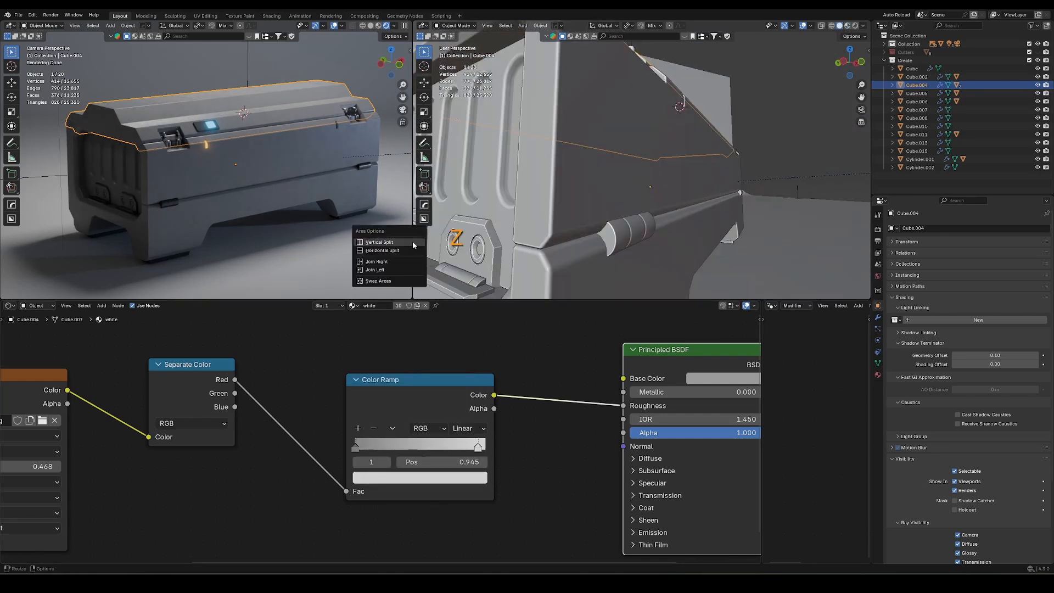
{"action": "left_click", "coordinate": [376, 261]}
{"action": "middle_click_drag", "start_coordinate": [494, 190], "coordinate": [585, 170]}
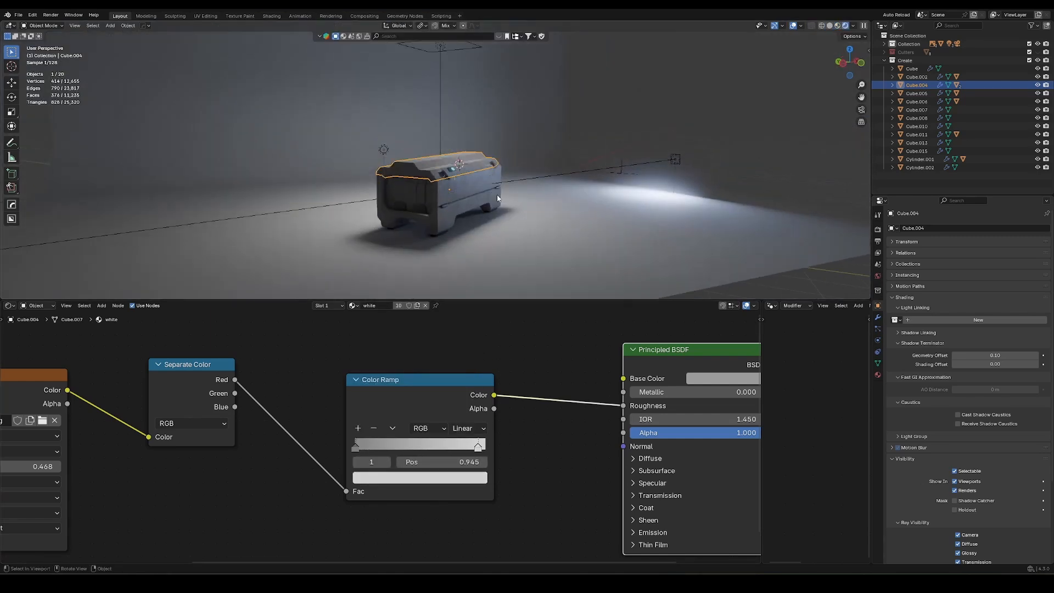
{"action": "scroll", "coordinate": [471, 216], "scroll_direction": "up", "scroll_amount": 6}
{"action": "middle_click_drag", "start_coordinate": [471, 216], "coordinate": [519, 229]}
{"action": "scroll", "coordinate": [520, 228], "scroll_direction": "up", "scroll_amount": 1}
Open the compositor nodes and lower the Lighten mix node's Fac to 0.092 to weaken the bloom
{"action": "left_click", "coordinate": [10, 306]}
{"action": "left_click", "coordinate": [33, 356]}
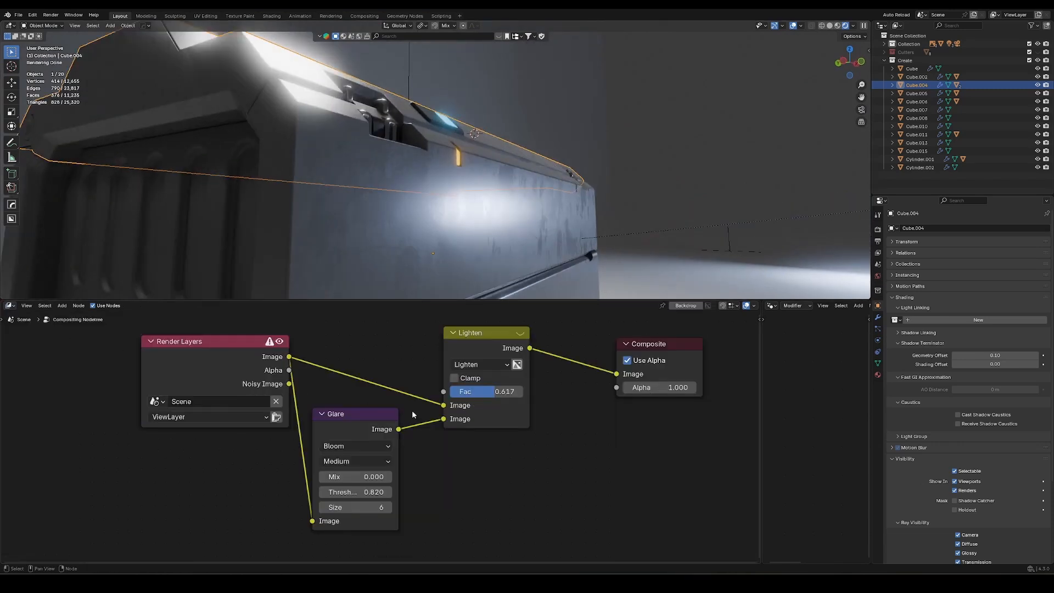
{"action": "mouse_move", "coordinate": [494, 392]}
{"action": "left_mouse_down"}
{"action": "mouse_move", "coordinate": [473, 392]}
{"action": "mouse_move", "coordinate": [482, 392]}
{"action": "left_mouse_up"}
{"action": "left_click", "coordinate": [368, 489]}
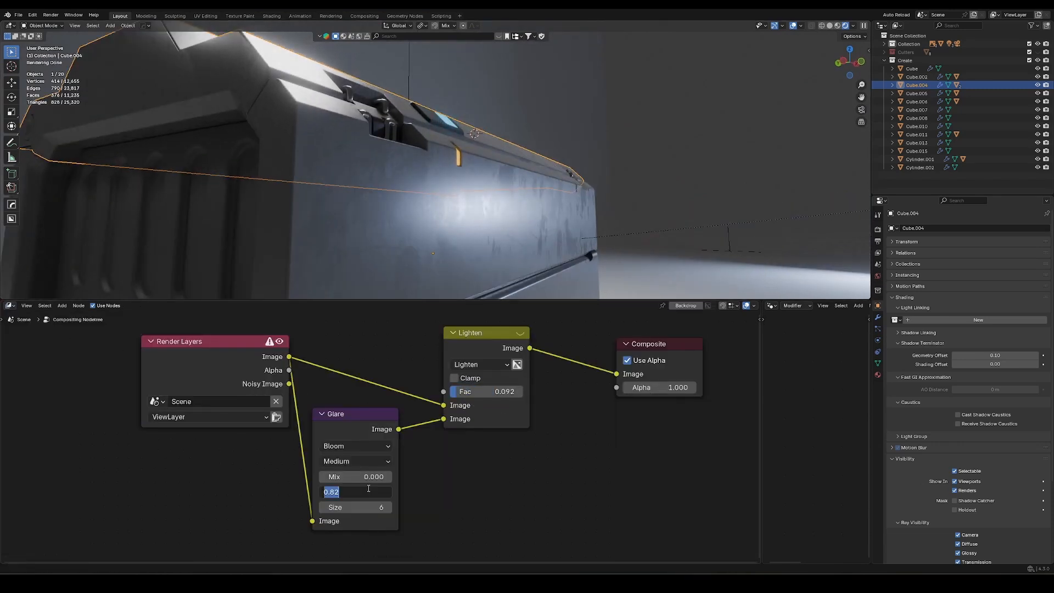
{"action": "key", "text": "Return"}
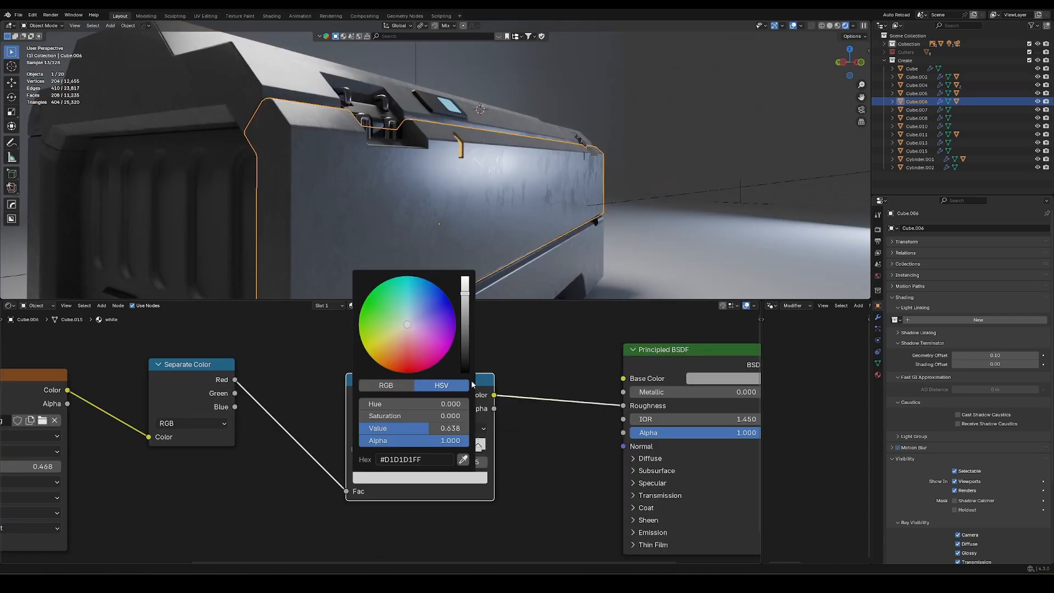
Darken the Color Ramp's light stop to a slightly deeper gray at position 0.964 while judging the case's reflections
{"action": "left_click_drag", "start_coordinate": [465, 295], "coordinate": [465, 301]}
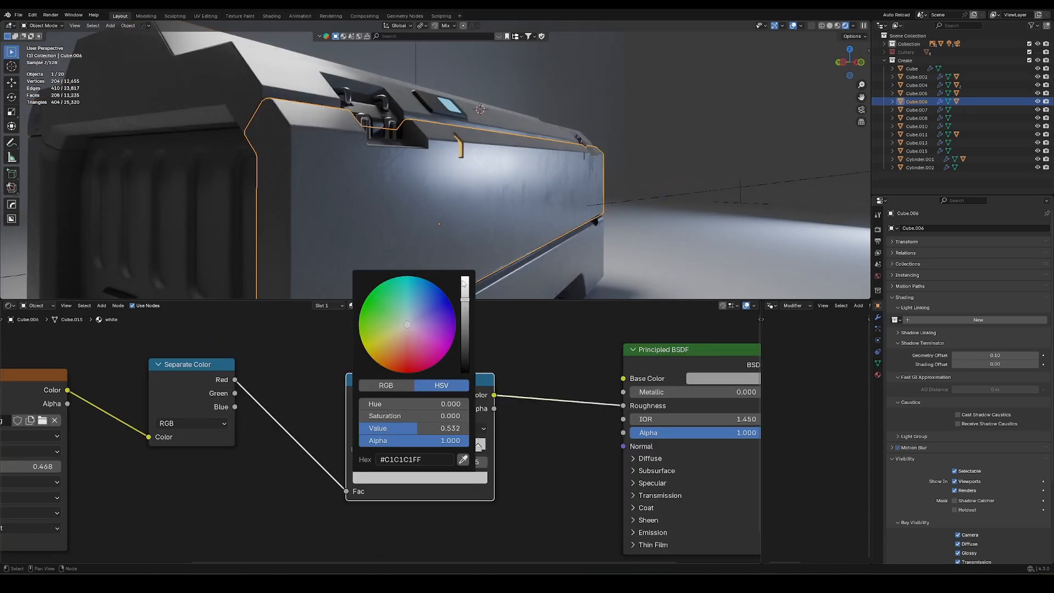
{"action": "left_click", "coordinate": [470, 483]}
{"action": "left_click_drag", "start_coordinate": [467, 305], "coordinate": [467, 312]}
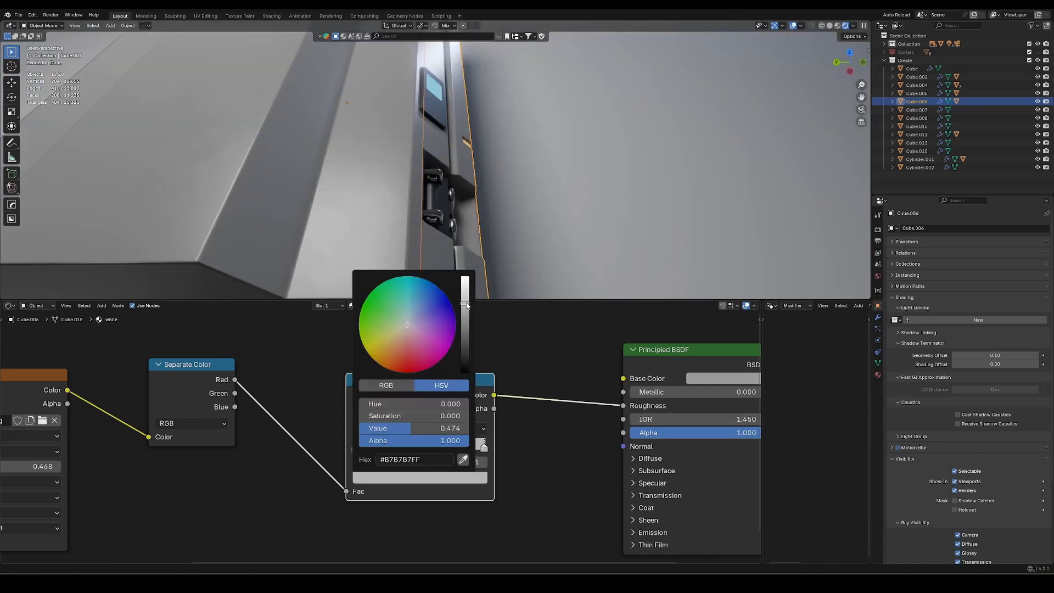
{"action": "left_click_drag", "start_coordinate": [466, 308], "coordinate": [465, 302]}
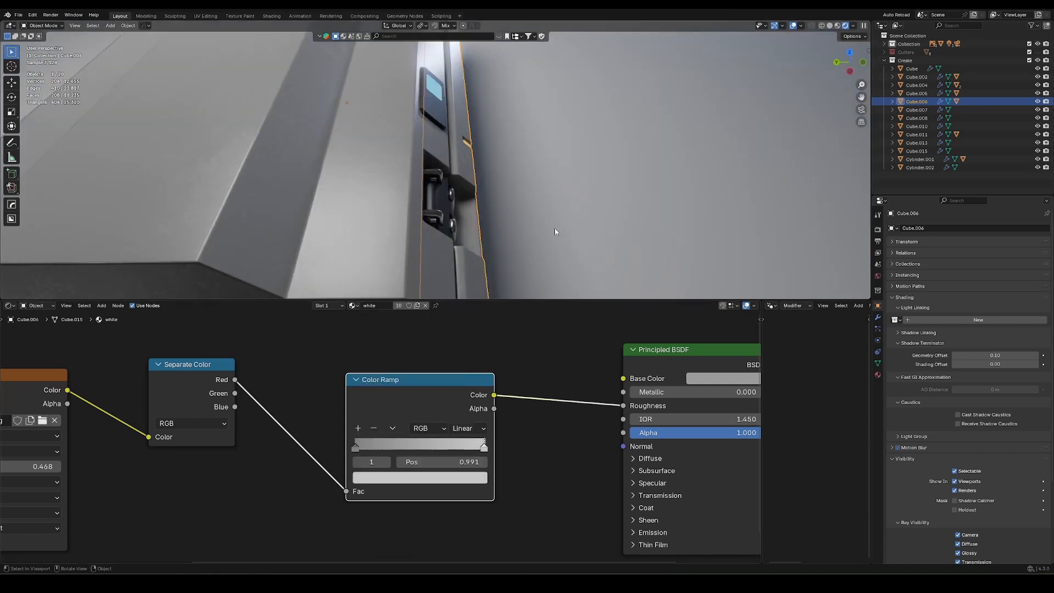
{"action": "middle_click_drag", "start_coordinate": [508, 267], "coordinate": [475, 192]}
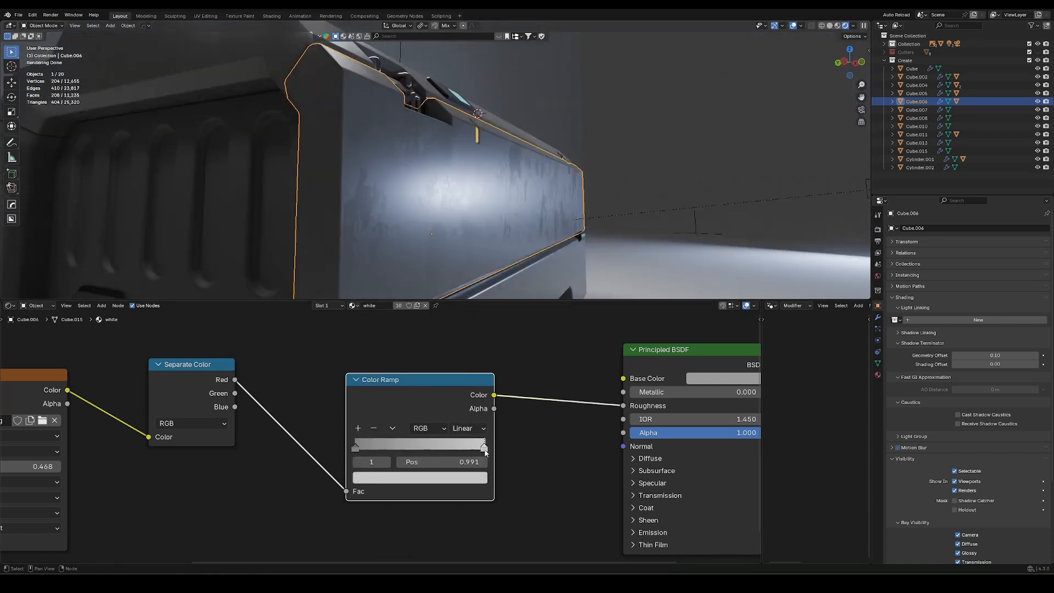
{"action": "left_click", "coordinate": [479, 475]}
{"action": "left_click_drag", "start_coordinate": [467, 301], "coordinate": [466, 305]}
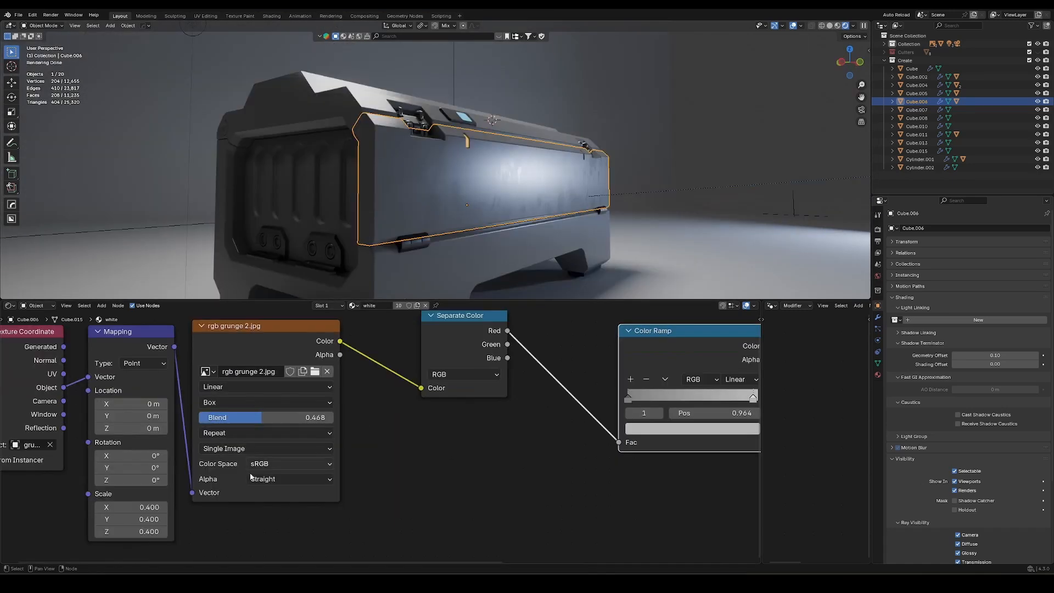
Set the grunge mapping scale to 0.430 on all axes and preview the Color Ramp output on the case
{"action": "middle_click_drag", "start_coordinate": [25, 451], "coordinate": [50, 455]}
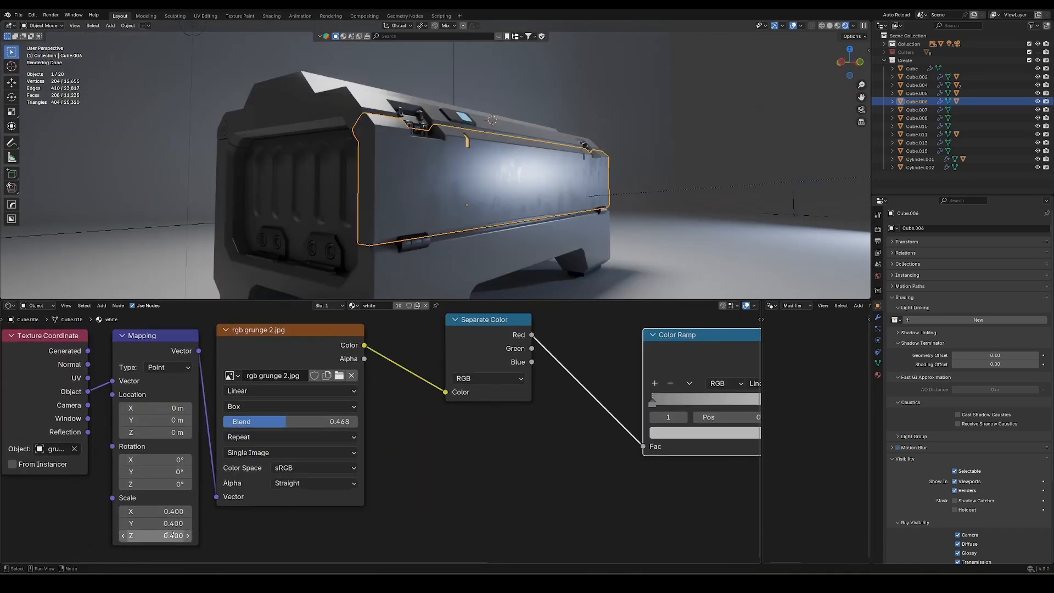
{"action": "mouse_move", "coordinate": [169, 509]}
{"action": "left_mouse_down"}
{"action": "mouse_move", "coordinate": [174, 536]}
{"action": "mouse_move", "coordinate": [163, 535]}
{"action": "left_mouse_up"}
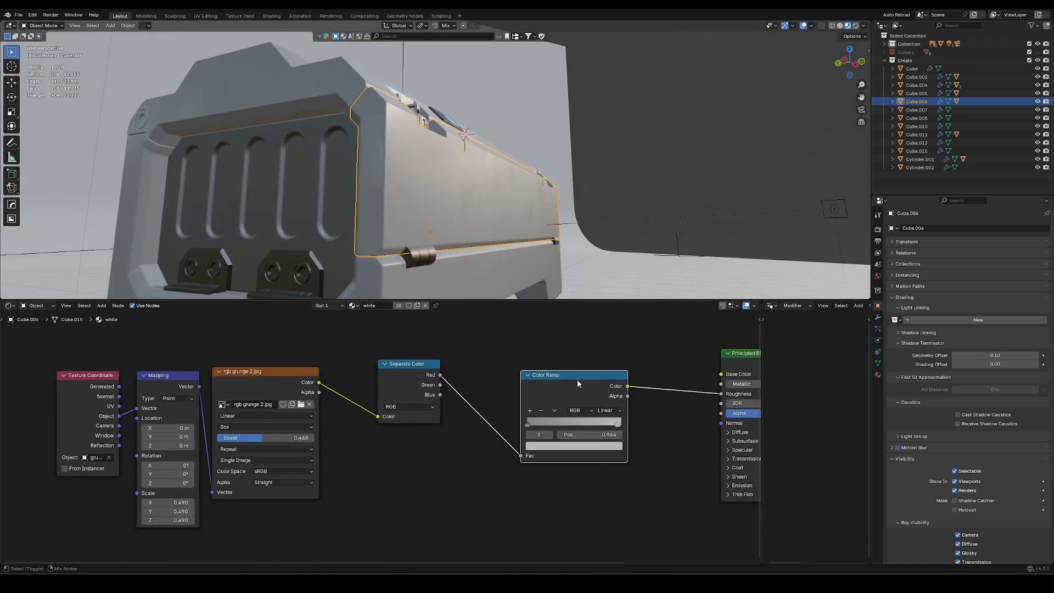
{"action": "left_click", "coordinate": [577, 380], "text": "ctrl+shift"}
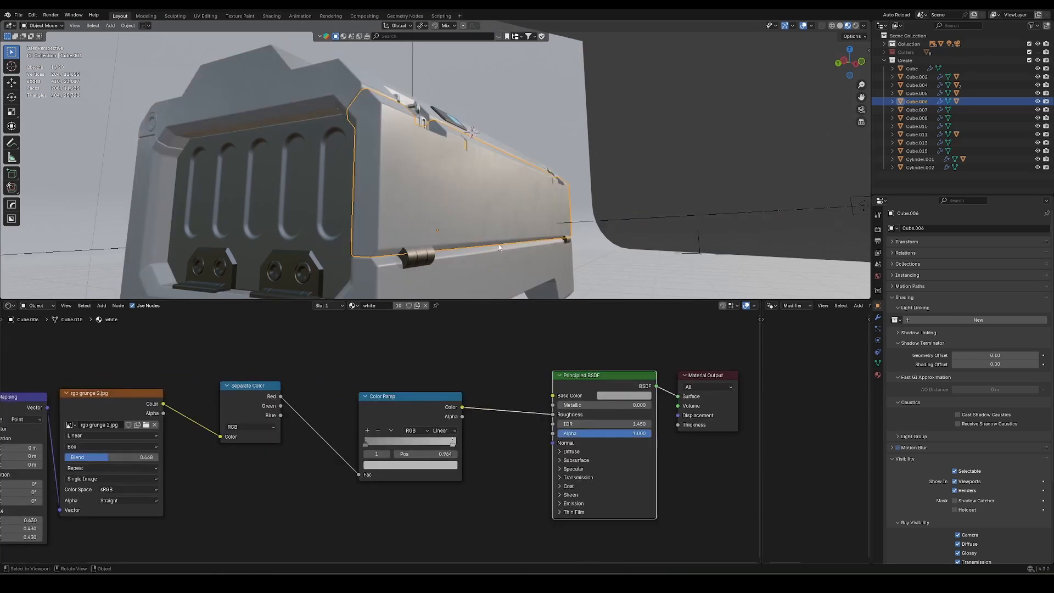
Duplicate the whole node chain from Texture Coordinate to Color Ramp and place the copy below the original
{"action": "scroll", "coordinate": [236, 433], "scroll_direction": "down", "scroll_amount": 2}
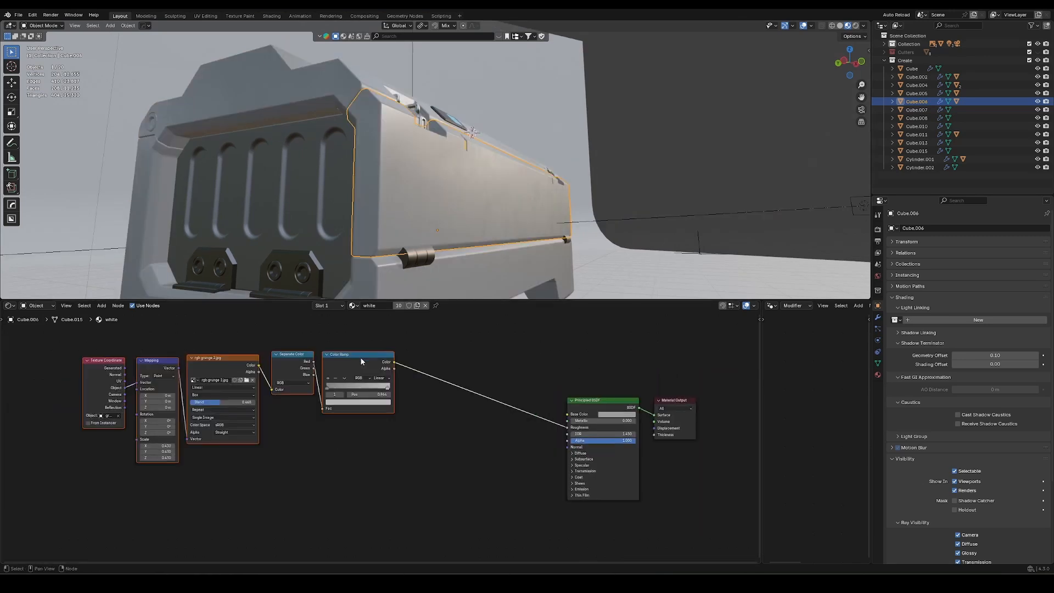
{"action": "middle_click_drag", "start_coordinate": [347, 413], "coordinate": [358, 355]}
{"action": "key", "text": "shift+d"}
{"action": "left_click", "coordinate": [363, 468]}
{"action": "scroll", "coordinate": [263, 463], "scroll_direction": "up", "scroll_amount": 3}
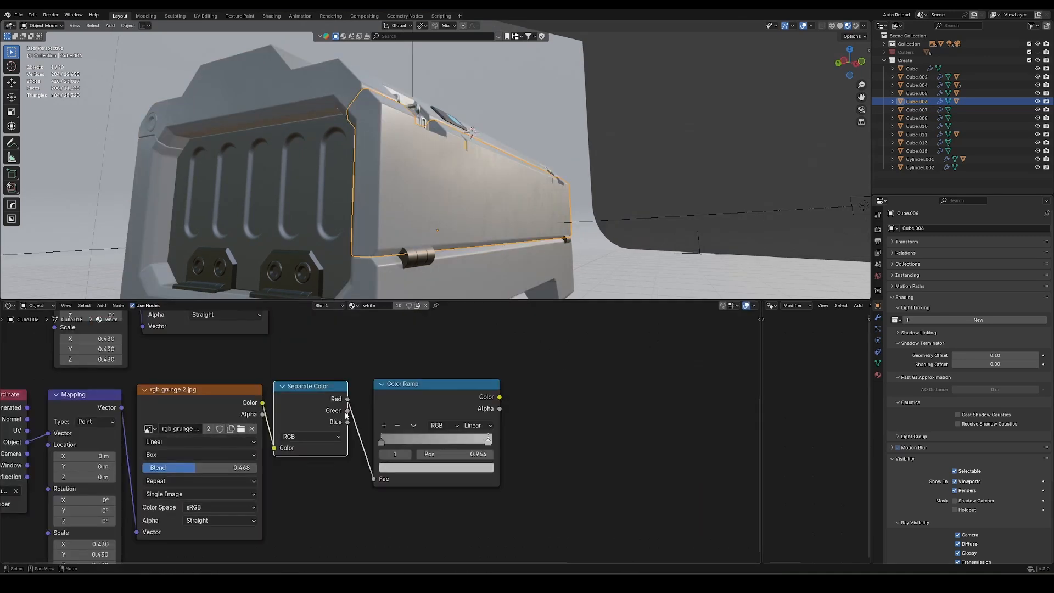
{"action": "scroll", "coordinate": [507, 434], "scroll_direction": "down", "scroll_amount": 6}
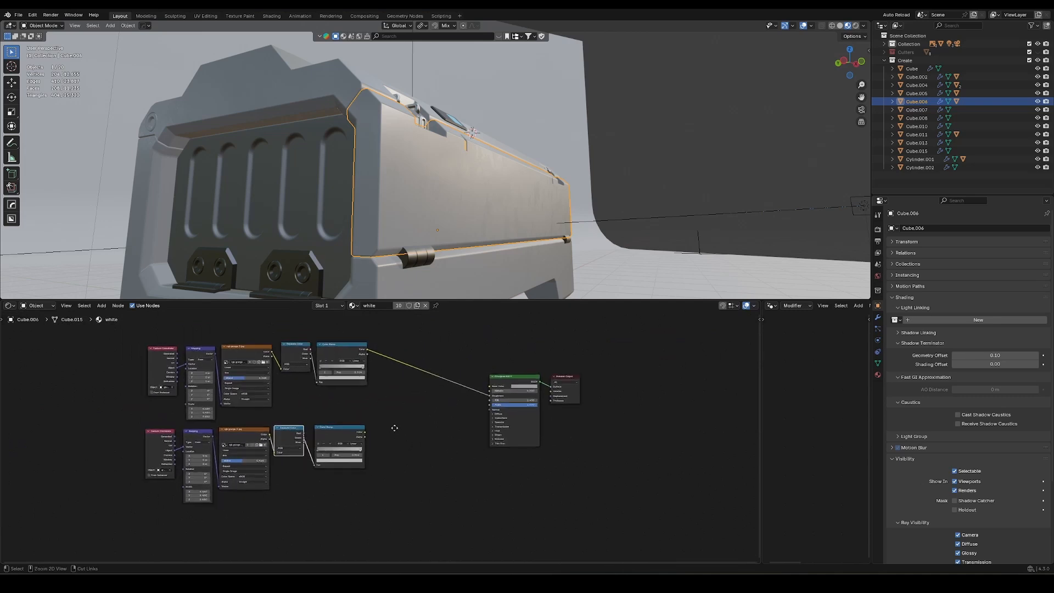
Connect the duplicated lower Color Ramp's output to the Principled BSDF's Roughness
{"action": "scroll", "coordinate": [393, 426], "scroll_direction": "up", "scroll_amount": 4}
{"action": "left_click_drag", "start_coordinate": [250, 460], "coordinate": [476, 394]}
{"action": "left_click_drag", "start_coordinate": [214, 430], "coordinate": [199, 490]}
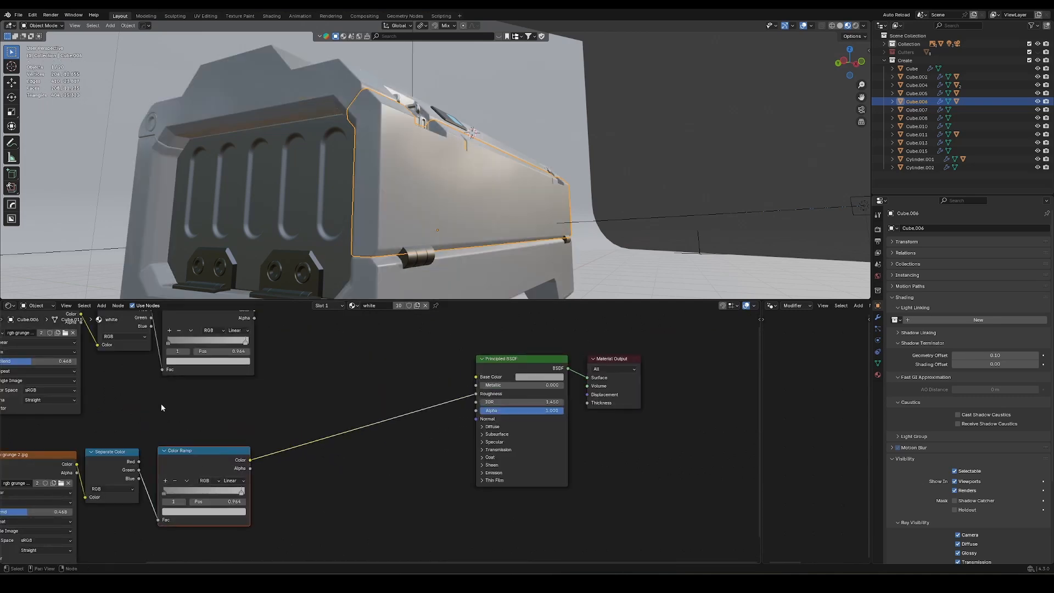
{"action": "middle_click_drag", "start_coordinate": [163, 407], "coordinate": [189, 411]}
Replace the lower Color Ramp with a fresh default one between the Separate Color node's Green output and Roughness
{"action": "key", "text": "ctrl+x"}
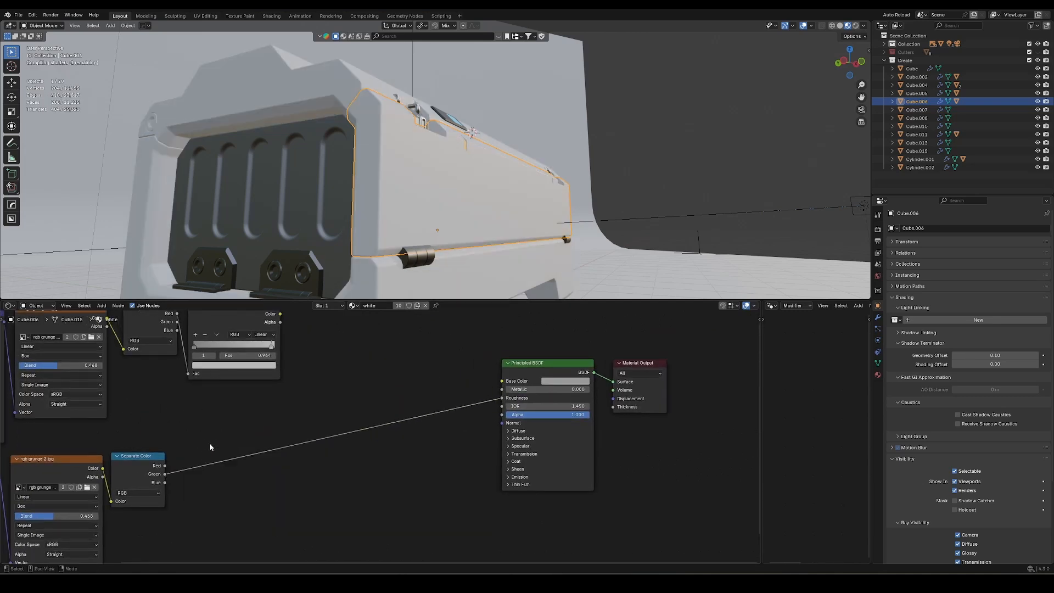
{"action": "key", "text": "shift+a"}
{"action": "type", "text": "col"}
{"action": "key", "text": "Return"}
{"action": "left_click", "coordinate": [188, 448]}
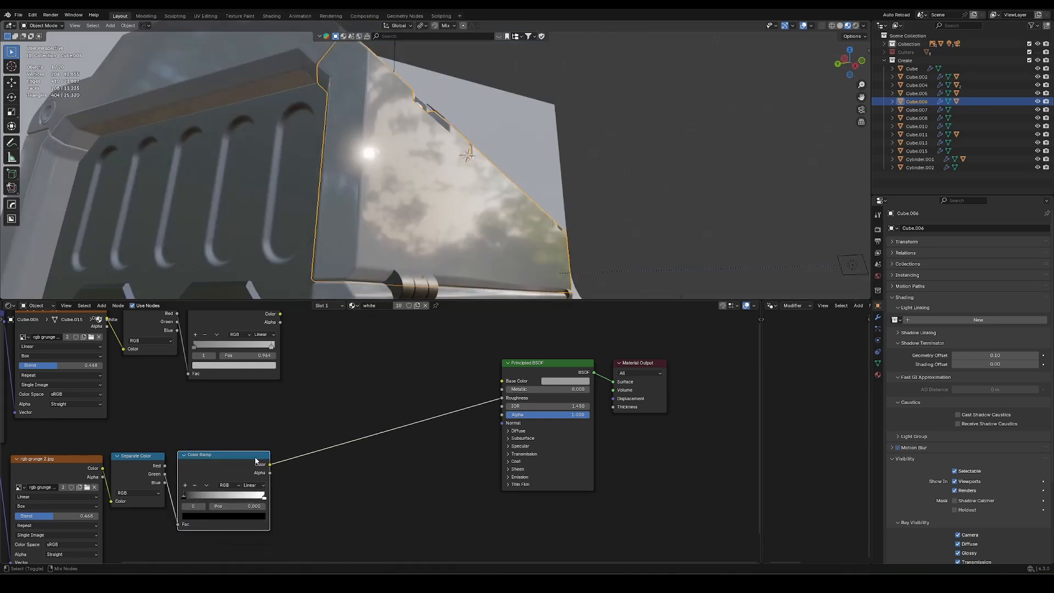
Pull the new Color Ramp's light stop close to its dark stop and check the case's reflections
{"action": "left_click", "coordinate": [255, 460], "text": "ctrl+shift"}
{"action": "mouse_move", "coordinate": [484, 192]}
{"action": "middle_mouse_down"}
{"action": "mouse_move", "coordinate": [438, 218]}
{"action": "mouse_move", "coordinate": [434, 245]}
{"action": "mouse_move", "coordinate": [441, 228]}
{"action": "middle_mouse_up"}
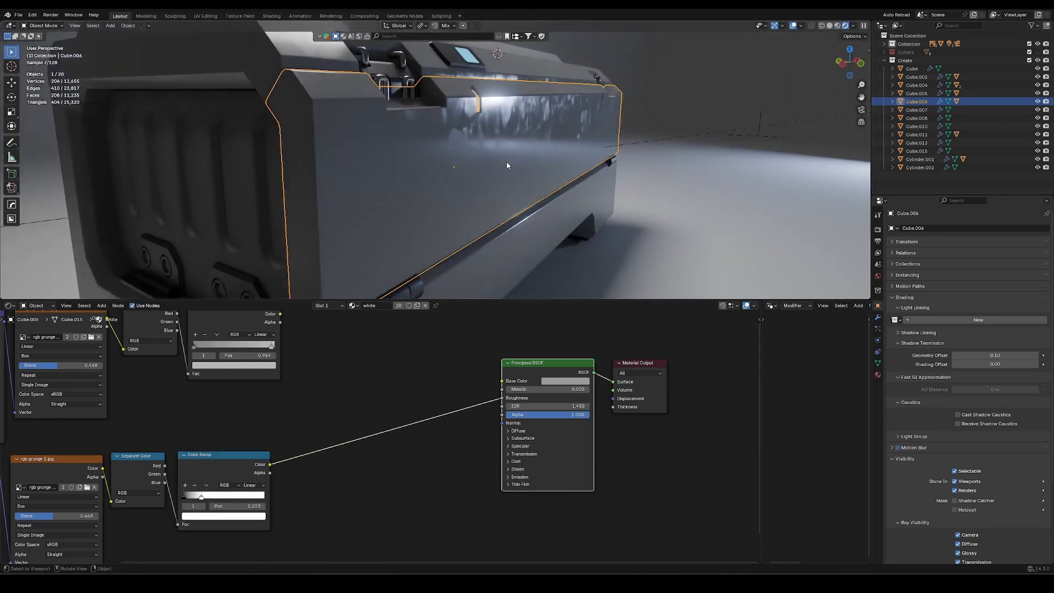
{"action": "middle_click_drag", "start_coordinate": [507, 162], "coordinate": [481, 270]}
{"action": "middle_click_drag", "start_coordinate": [160, 438], "coordinate": [256, 415]}
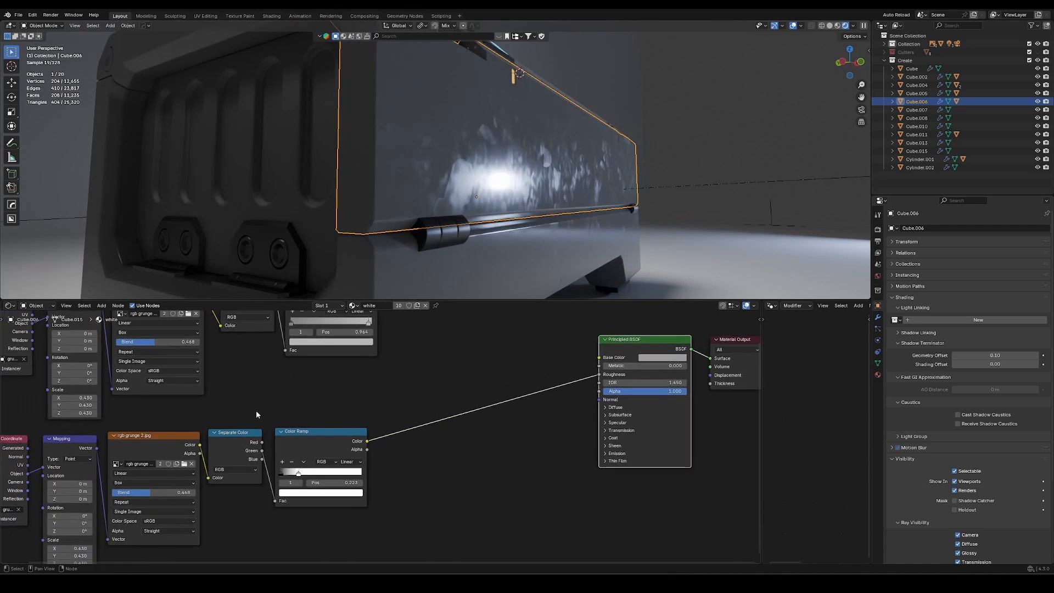
{"action": "scroll", "coordinate": [346, 414], "scroll_direction": "down", "scroll_amount": 3}
{"action": "middle_click_drag", "start_coordinate": [194, 432], "coordinate": [231, 425]}
{"action": "mouse_move", "coordinate": [304, 473]}
{"action": "left_mouse_down"}
{"action": "mouse_move", "coordinate": [330, 474]}
{"action": "mouse_move", "coordinate": [303, 473]}
{"action": "left_mouse_up"}
{"action": "middle_click_drag", "start_coordinate": [571, 181], "coordinate": [481, 208]}
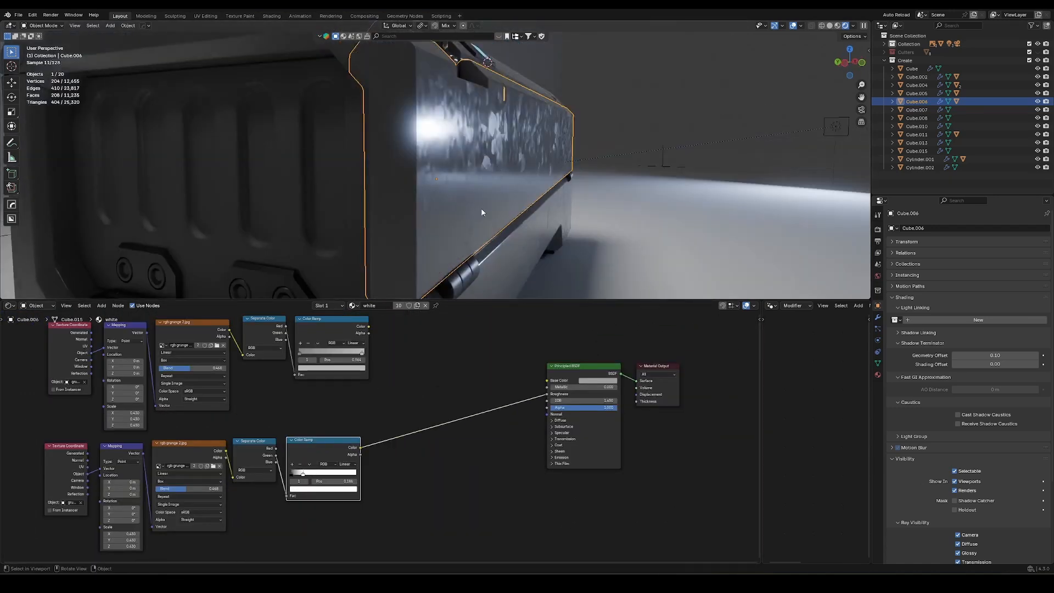
Recolor the lower Color Ramp to run from near-white to mid gray, with the gray stop at position 0.191
{"action": "left_click", "coordinate": [296, 478]}
{"action": "left_click_drag", "start_coordinate": [346, 437], "coordinate": [346, 391]}
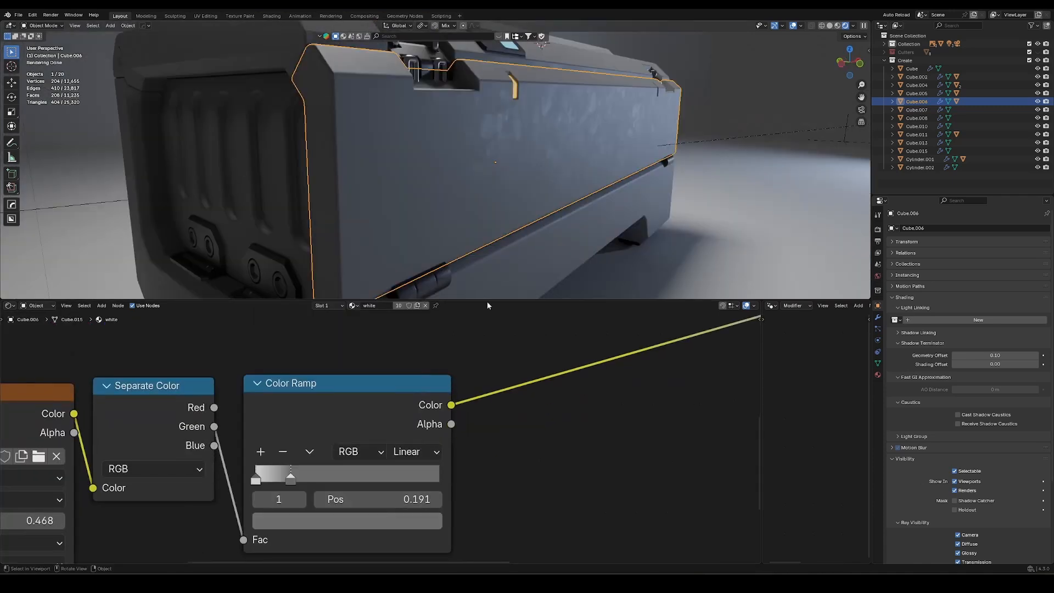
{"action": "key", "text": "Home"}
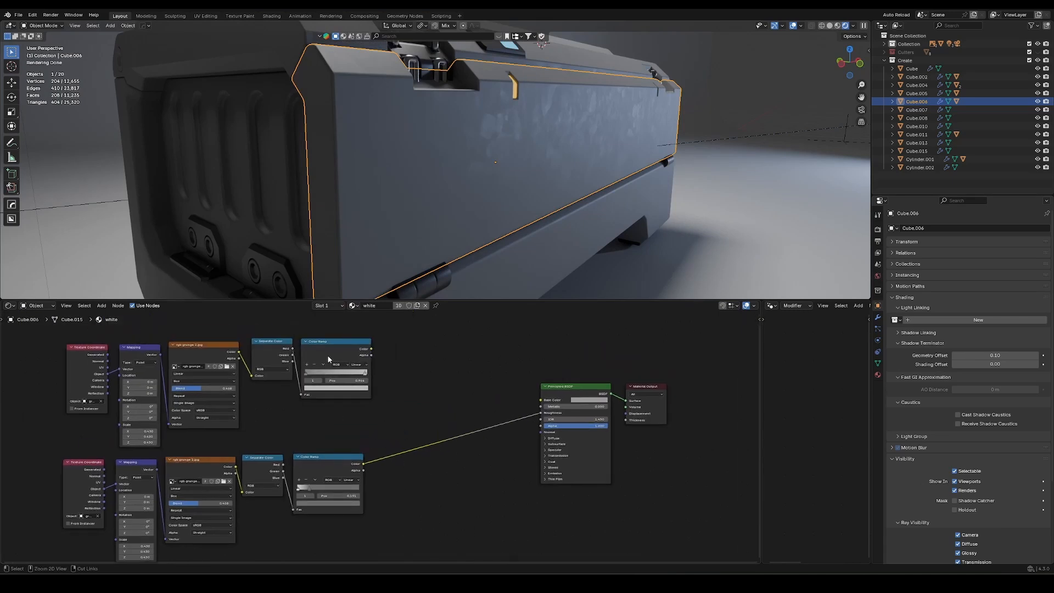
Blend the upper and lower Color Ramp outputs with a new color Mix node feeding Roughness
{"action": "right_click_drag", "start_coordinate": [334, 359], "coordinate": [343, 441], "text": "ctrl+shift"}
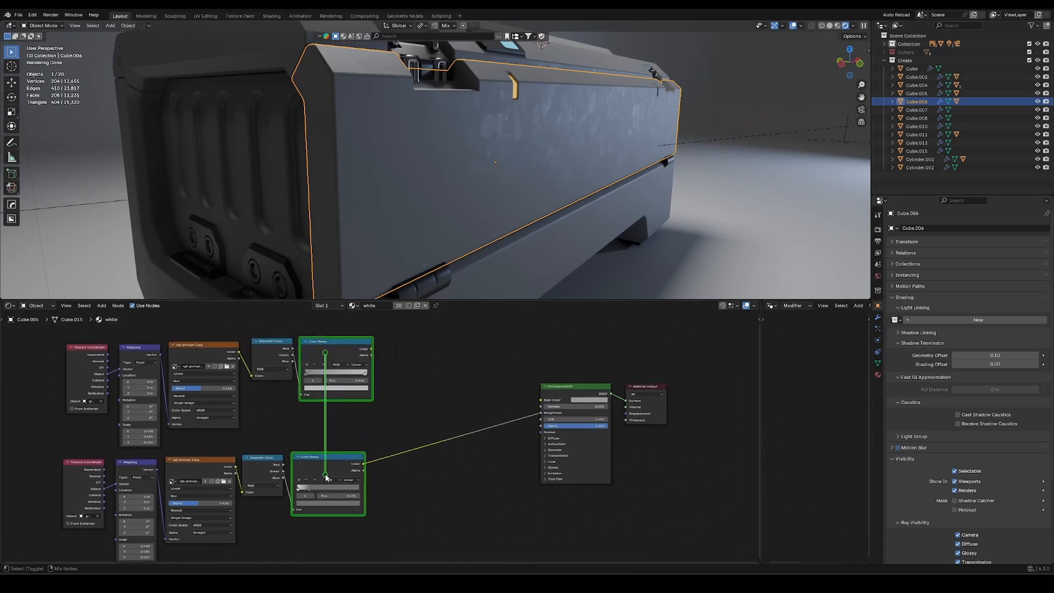
{"action": "right_click_drag", "start_coordinate": [325, 477], "coordinate": [325, 476], "text": "ctrl+shift"}
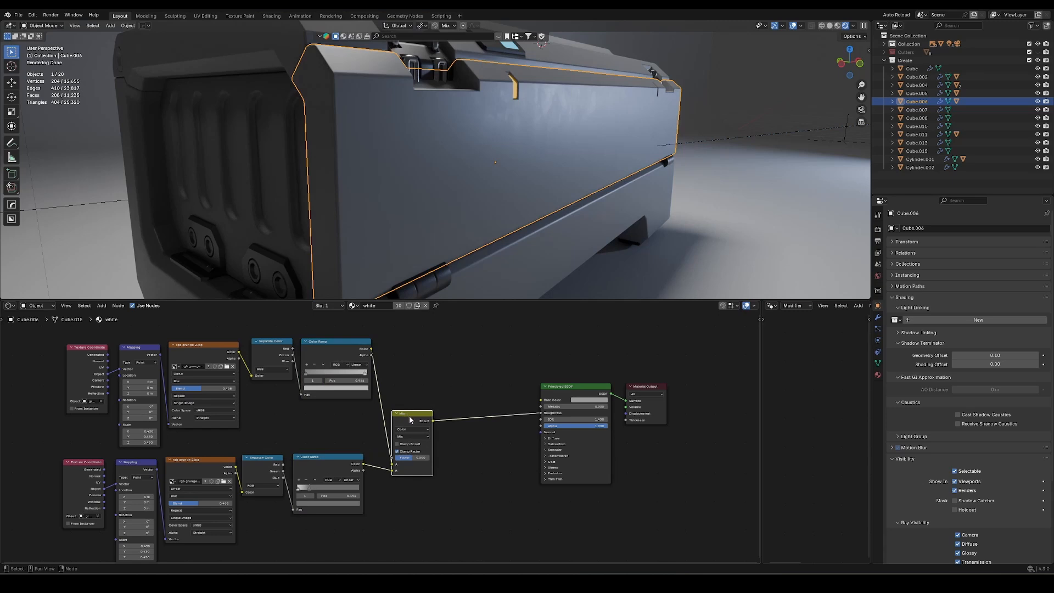
{"action": "scroll", "coordinate": [409, 420], "scroll_direction": "up", "scroll_amount": 3}
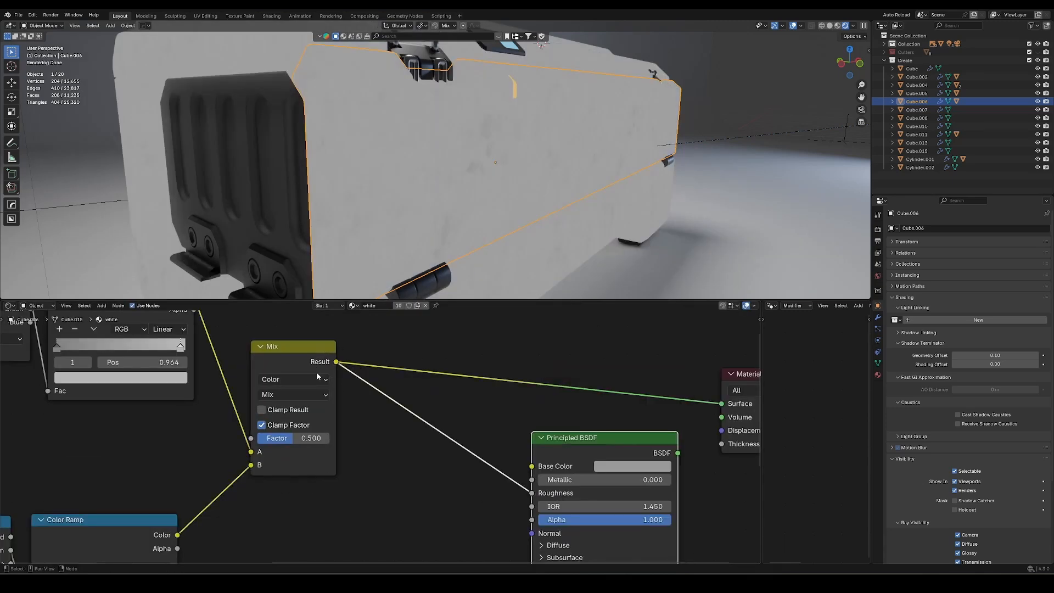
Compare the Screen, Darken and Multiply blends on the case, and set the mix node to Overlay with Factor 1.000
{"action": "left_click", "coordinate": [318, 395]}
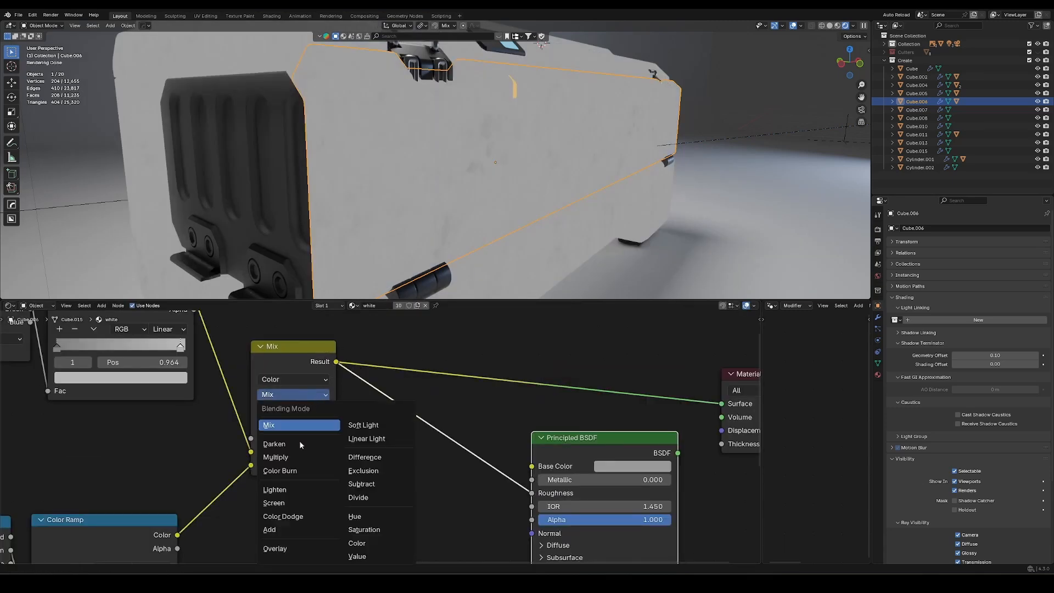
{"action": "left_click", "coordinate": [285, 503]}
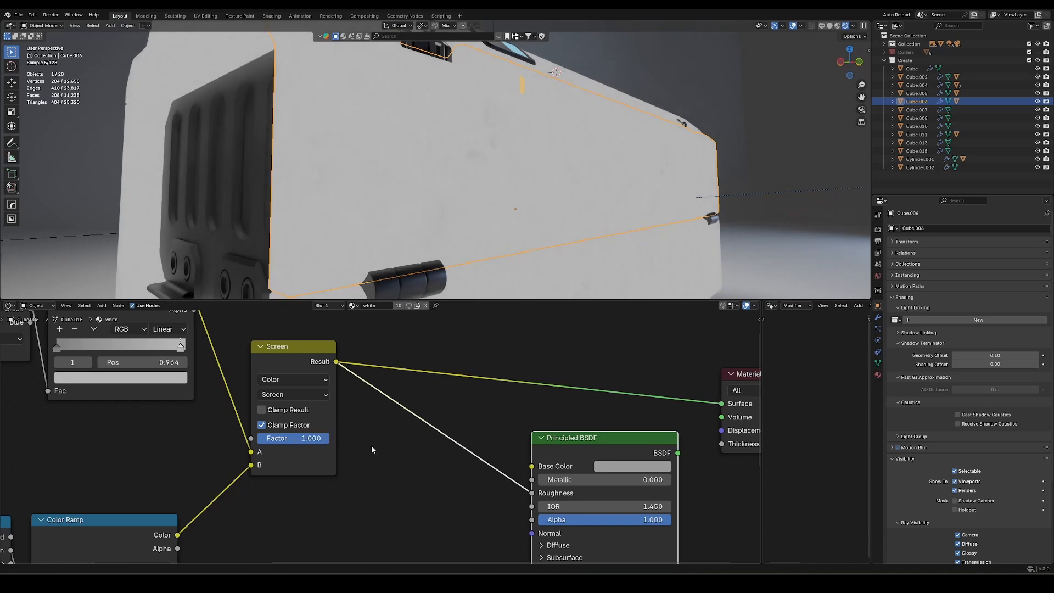
{"action": "left_click", "coordinate": [310, 398]}
{"action": "left_click", "coordinate": [290, 444]}
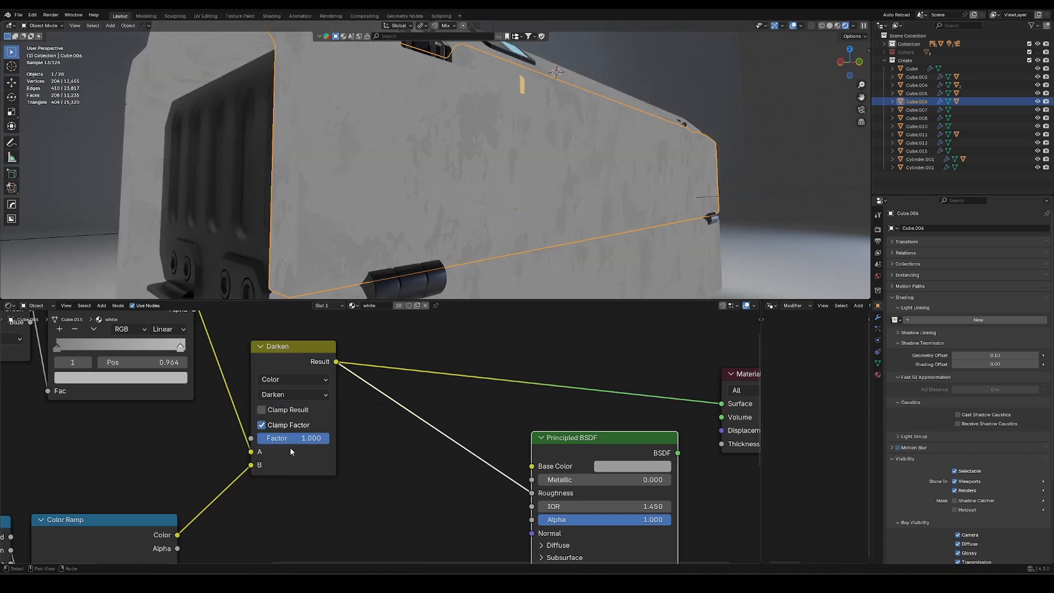
{"action": "left_click", "coordinate": [290, 395]}
{"action": "left_click", "coordinate": [290, 457]}
{"action": "left_click", "coordinate": [290, 395]}
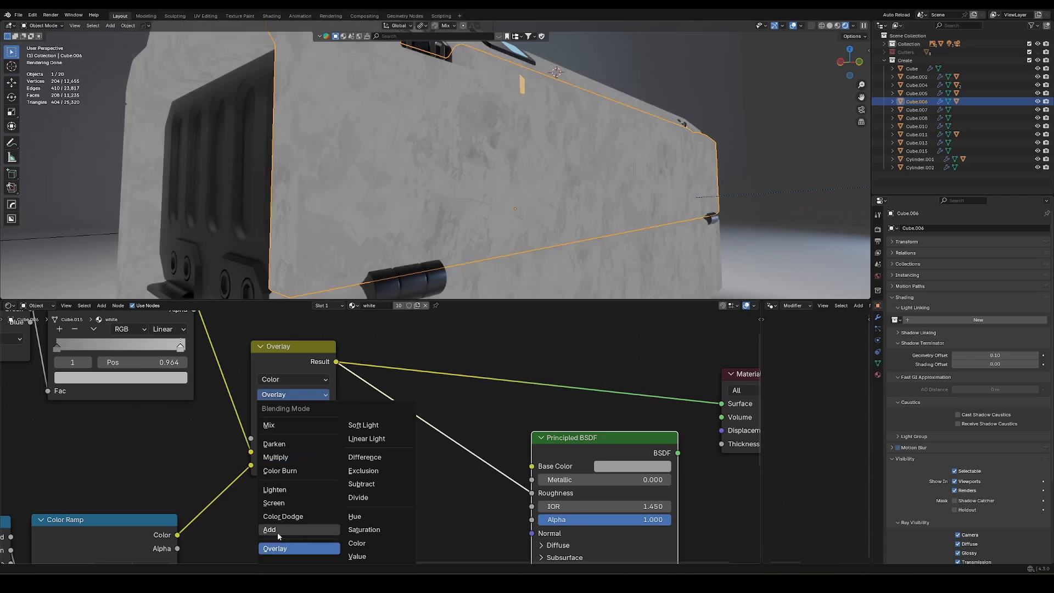
{"action": "left_click", "coordinate": [280, 547]}
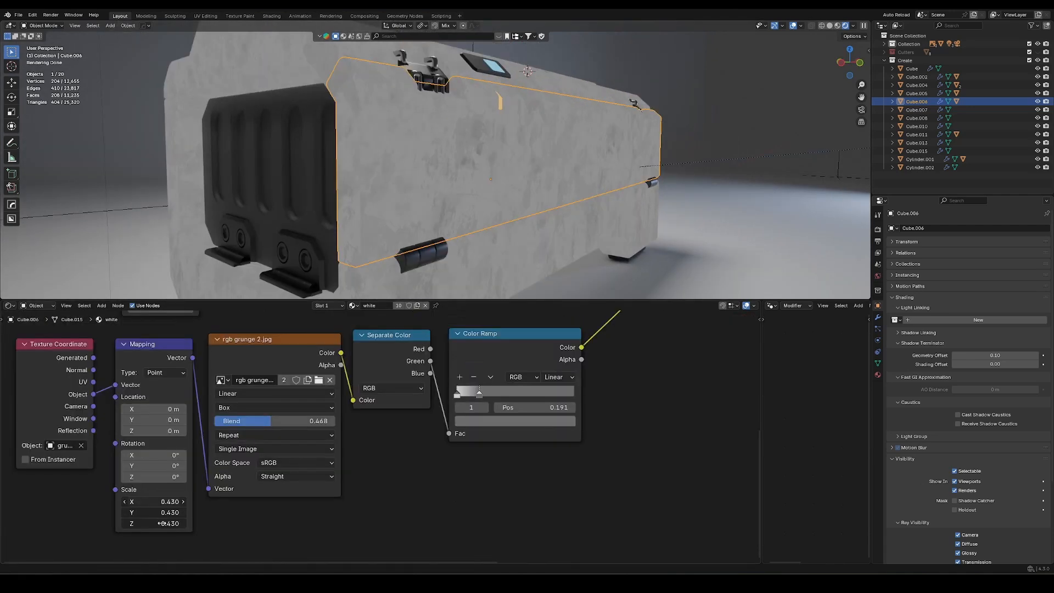
Compare the upper Color Ramp alone with the Overlay mix as the Roughness source, ending on the Overlay mix
{"action": "left_click_drag", "start_coordinate": [162, 523], "coordinate": [167, 523]}
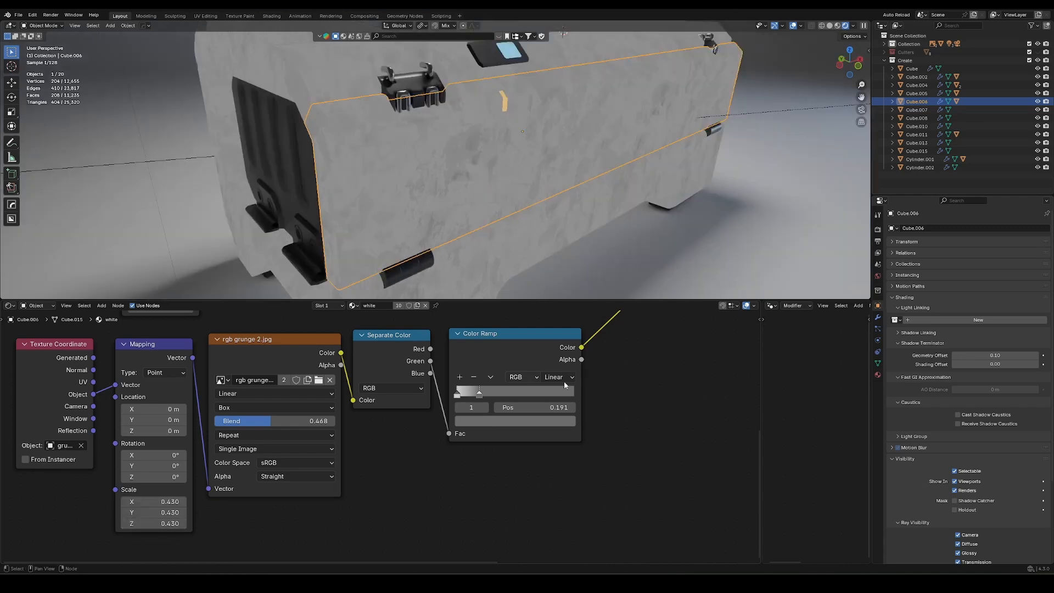
{"action": "left_click_drag", "start_coordinate": [306, 326], "coordinate": [465, 417]}
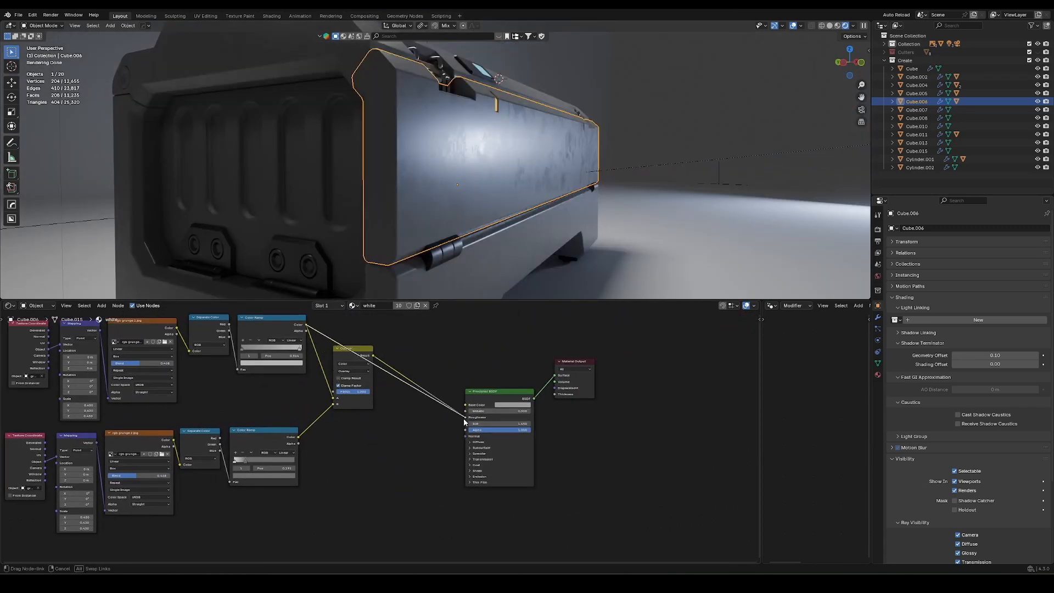
{"action": "left_click_drag", "start_coordinate": [373, 355], "coordinate": [465, 418]}
{"action": "middle_click_drag", "start_coordinate": [542, 192], "coordinate": [542, 221]}
Reposition the Principled BSDF and Material Output nodes to tidy the white material's graph
{"action": "left_click_drag", "start_coordinate": [591, 352], "coordinate": [524, 447]}
{"action": "key", "text": "g"}
{"action": "left_click", "coordinate": [572, 390]}
{"action": "left_click_drag", "start_coordinate": [579, 388], "coordinate": [584, 344]}
{"action": "key", "text": "g"}
{"action": "left_click", "coordinate": [687, 381]}
{"action": "key", "text": "g"}
{"action": "left_click", "coordinate": [607, 410]}
Copy the grunge node chain into the ribbed end panel's mid metal material and connect its Overlay result to Roughness
{"action": "middle_click_drag", "start_coordinate": [493, 244], "coordinate": [381, 209]}
{"action": "key", "text": "Home"}
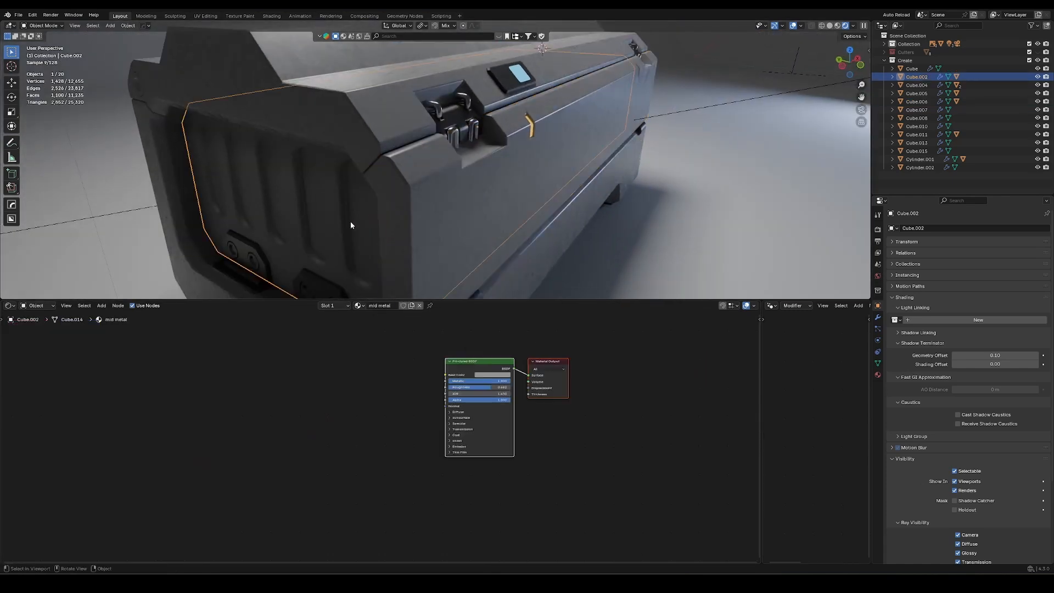
{"action": "left_click", "coordinate": [359, 254]}
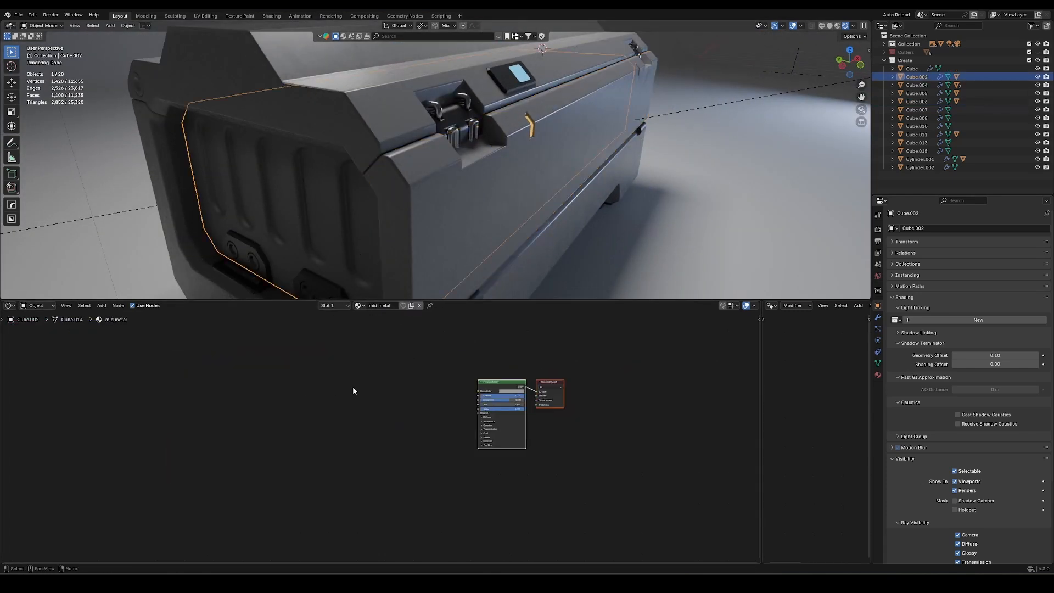
{"action": "key", "text": "Home"}
{"action": "middle_click_drag", "start_coordinate": [379, 220], "coordinate": [489, 205]}
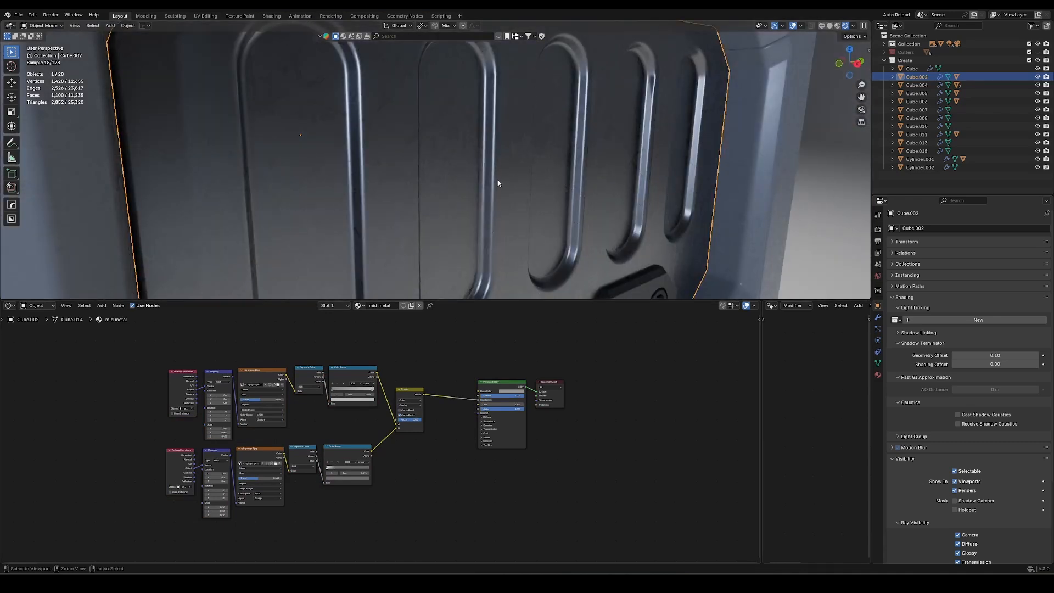
Preview both Color Ramps on the end panel and feed the upper one from the Separate Color node's Blue output
{"action": "key", "text": "z"}
{"action": "scroll", "coordinate": [522, 153], "scroll_direction": "down", "scroll_amount": 4}
{"action": "middle_click_drag", "start_coordinate": [519, 164], "coordinate": [437, 189]}
{"action": "left_click", "coordinate": [352, 443], "text": "ctrl+shift"}
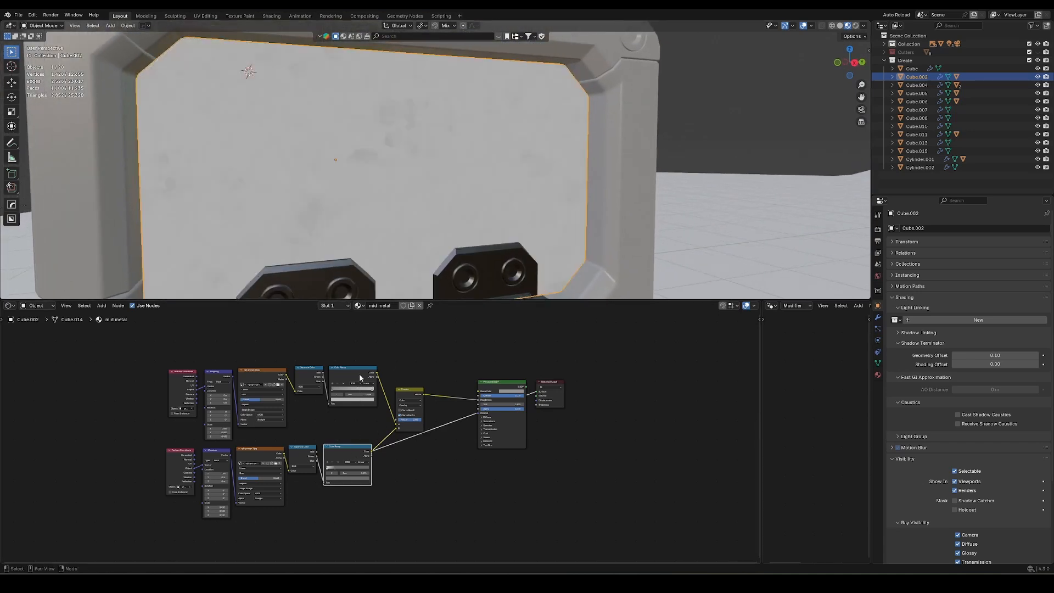
{"action": "left_click", "coordinate": [359, 373], "text": "ctrl+shift"}
{"action": "scroll", "coordinate": [359, 373], "scroll_direction": "up", "scroll_amount": 5}
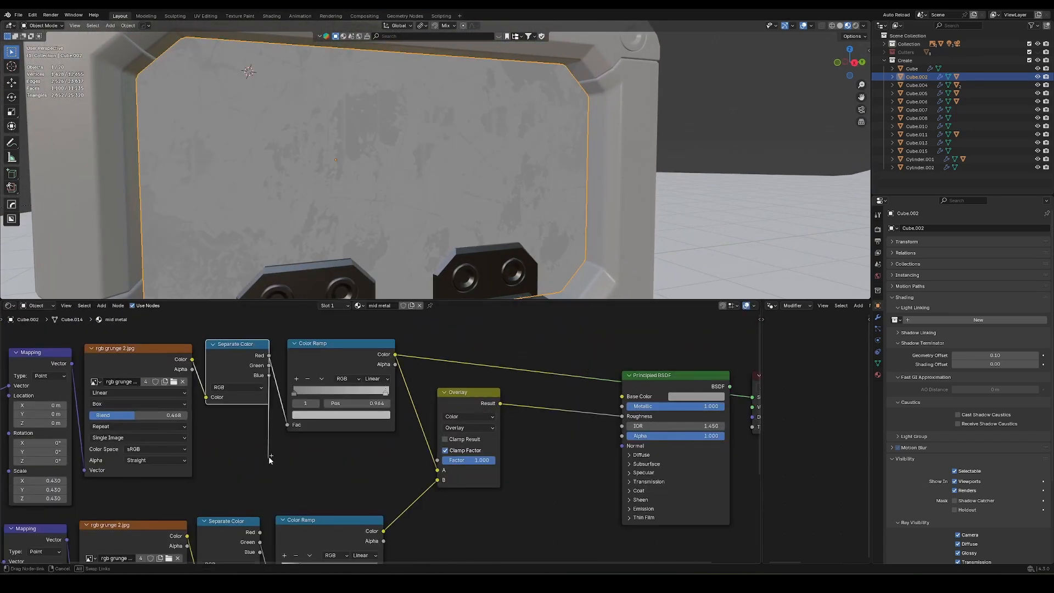
{"action": "left_click_drag", "start_coordinate": [268, 457], "coordinate": [269, 375]}
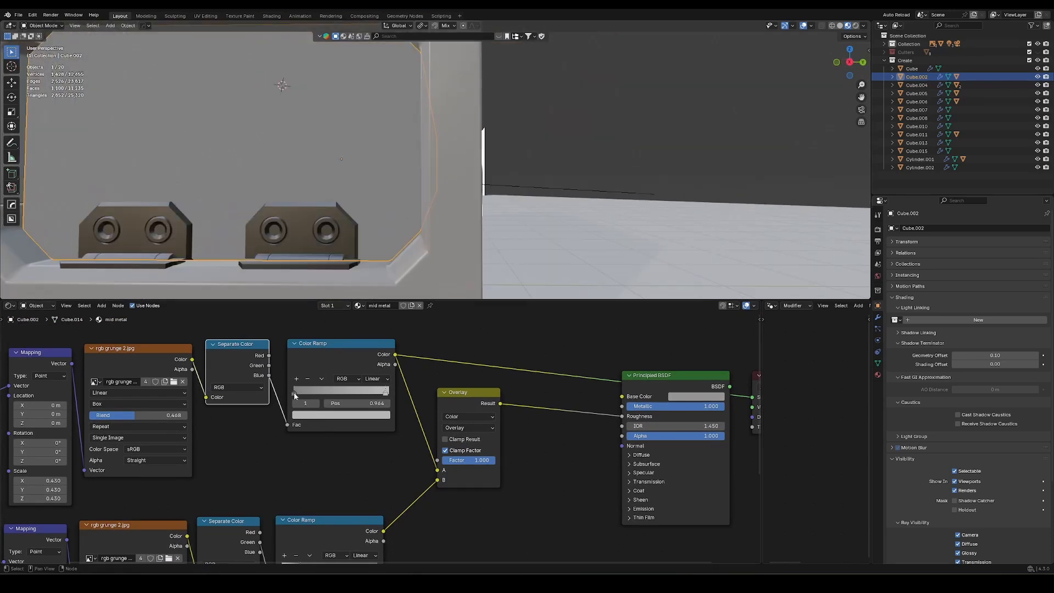
Darken the upper Color Ramp's first stop and switch the end panel's preview back to the Principled BSDF
{"action": "left_click", "coordinate": [294, 392]}
{"action": "left_click", "coordinate": [307, 415]}
{"action": "left_click_drag", "start_coordinate": [378, 315], "coordinate": [378, 321]}
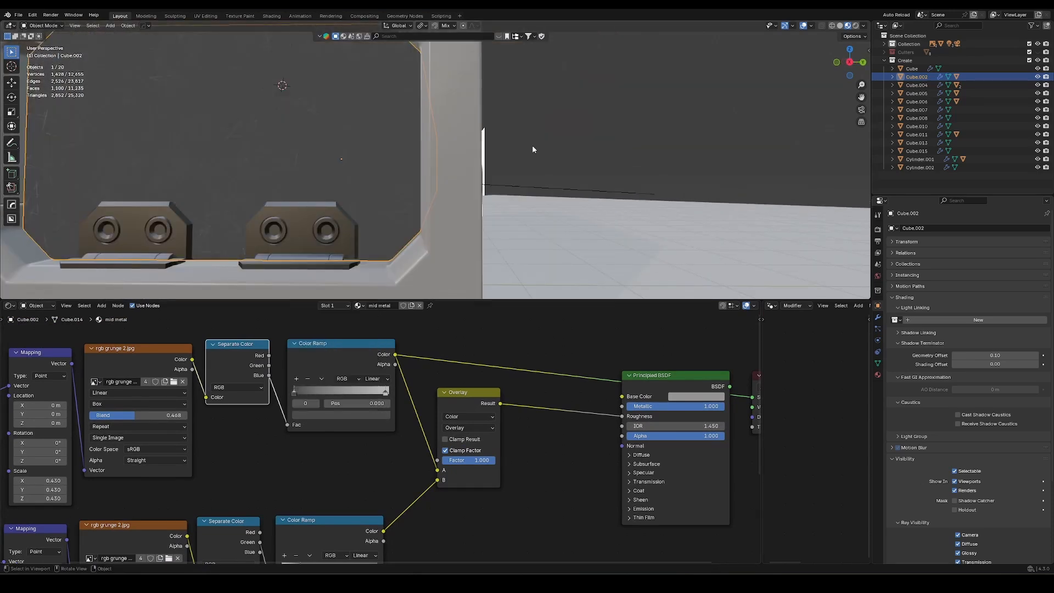
{"action": "middle_click_drag", "start_coordinate": [533, 147], "coordinate": [427, 165]}
{"action": "left_click", "coordinate": [712, 379], "text": "ctrl+shift"}
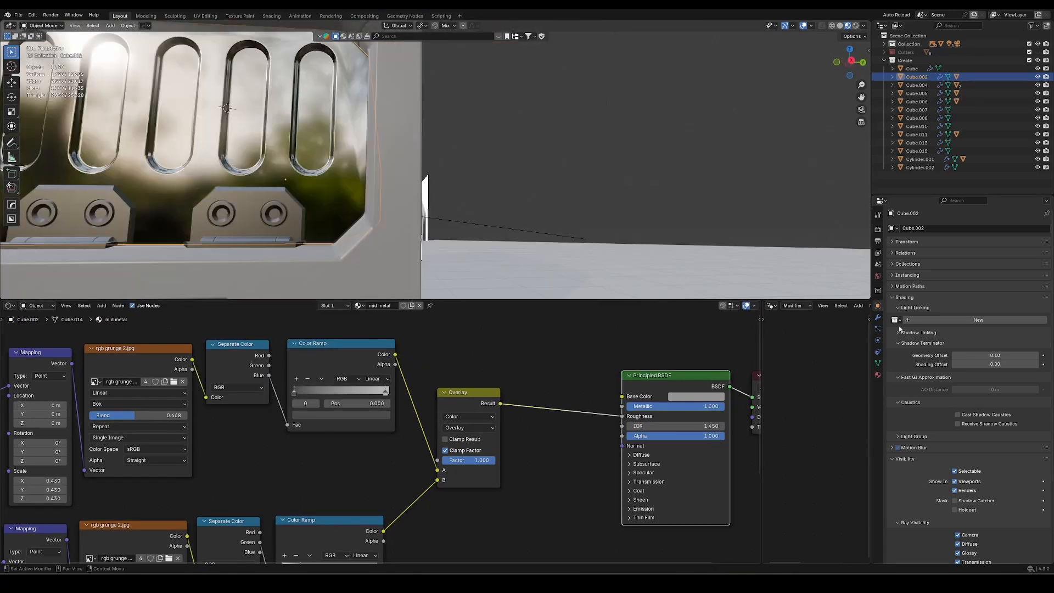
Examine the end panel's Weighted Normal modifier settings and the panel's shading from several angles
{"action": "left_click", "coordinate": [878, 316]}
{"action": "middle_click_drag", "start_coordinate": [518, 199], "coordinate": [467, 196]}
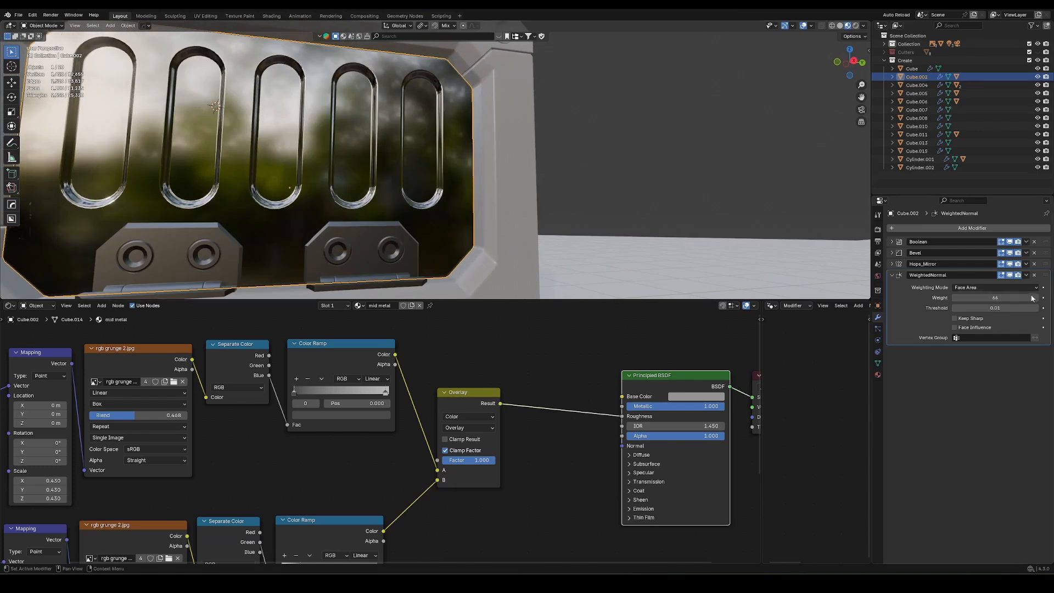
{"action": "middle_click_drag", "start_coordinate": [587, 219], "coordinate": [495, 211]}
{"action": "key", "text": "z"}
{"action": "key", "text": "z"}
{"action": "scroll", "coordinate": [496, 211], "scroll_direction": "up", "scroll_amount": 1}
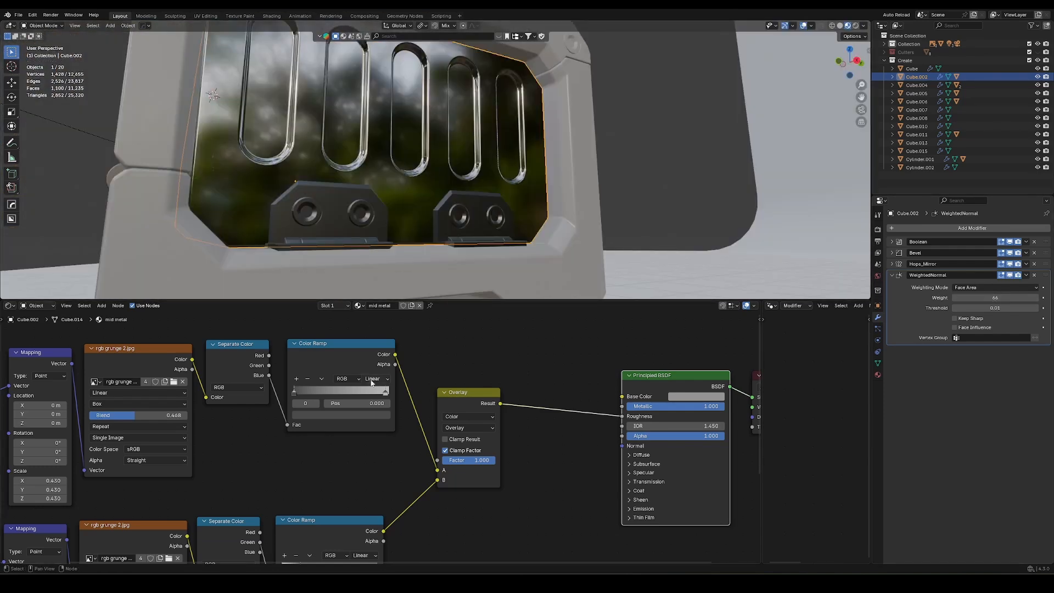
Rework the upper Color Ramp to run from gray to black, with the black stop at position 0.191
{"action": "left_click", "coordinate": [384, 416]}
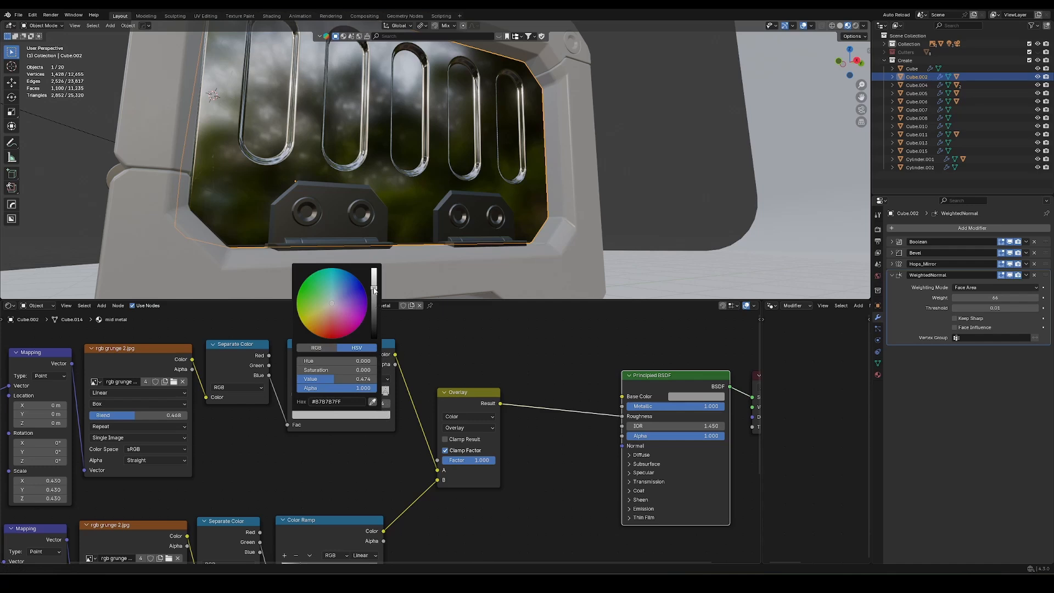
{"action": "mouse_move", "coordinate": [417, 187]}
{"action": "middle_mouse_down"}
{"action": "mouse_move", "coordinate": [434, 183]}
{"action": "mouse_move", "coordinate": [440, 196]}
{"action": "mouse_move", "coordinate": [418, 204]}
{"action": "middle_mouse_up"}
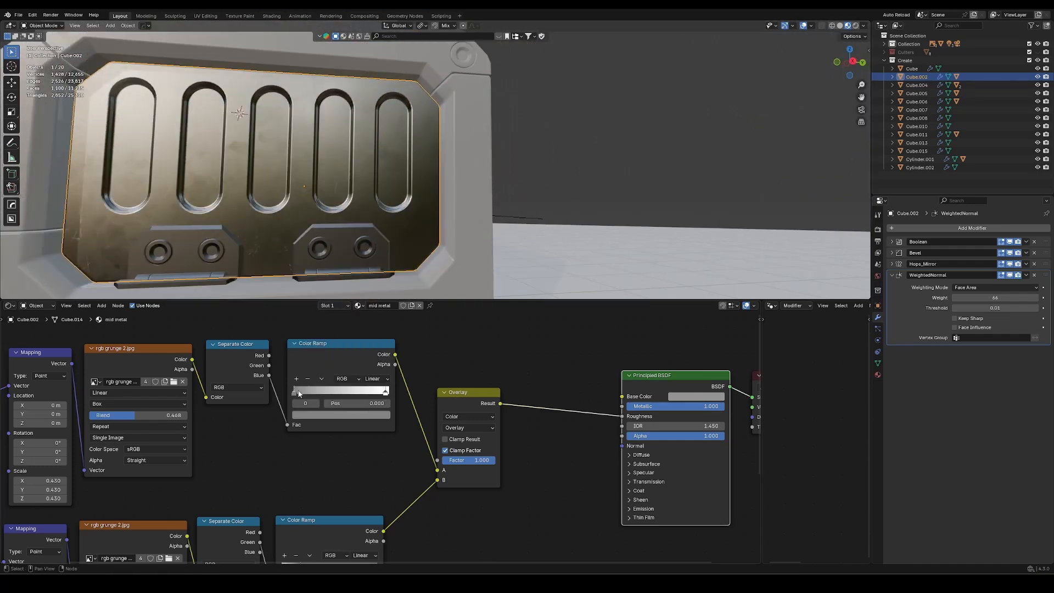
{"action": "left_click_drag", "start_coordinate": [299, 391], "coordinate": [375, 394]}
{"action": "left_click_drag", "start_coordinate": [386, 392], "coordinate": [293, 393]}
{"action": "left_click", "coordinate": [376, 391]}
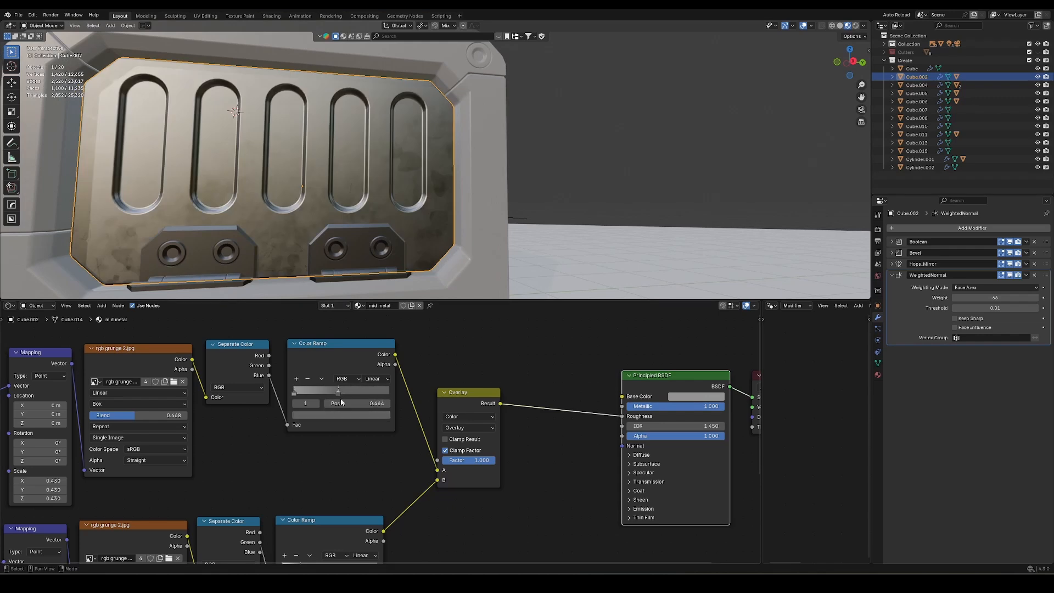
{"action": "left_click", "coordinate": [377, 415]}
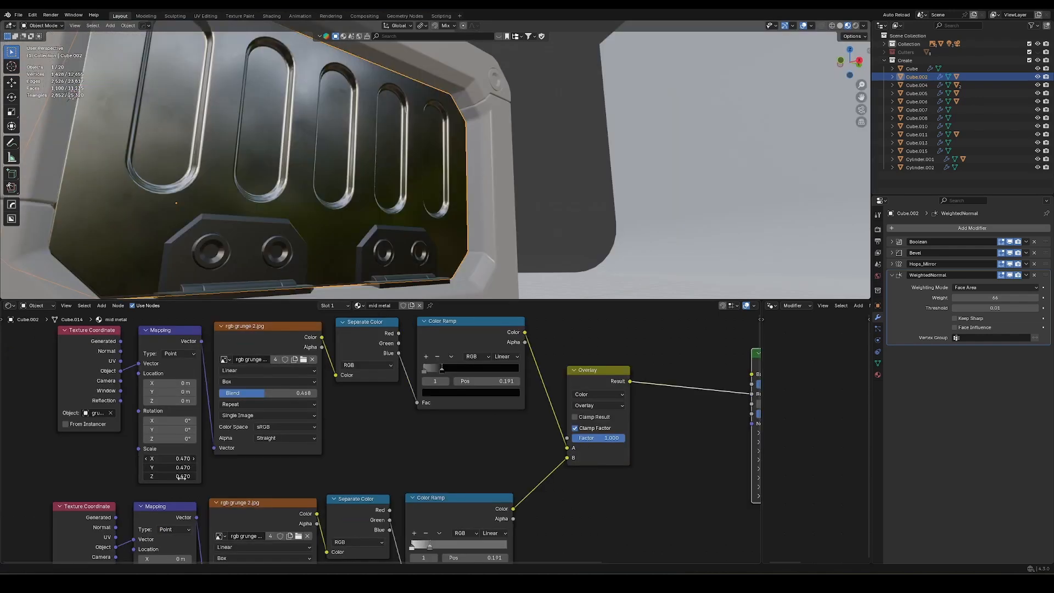
Add a third grunge chain with mapping scale -0.400 and a Color Ramp stop at 0.277, blended through a second Overlay node
{"action": "left_click_drag", "start_coordinate": [181, 477], "coordinate": [171, 477]}
{"action": "scroll", "coordinate": [415, 356], "scroll_direction": "down", "scroll_amount": 5}
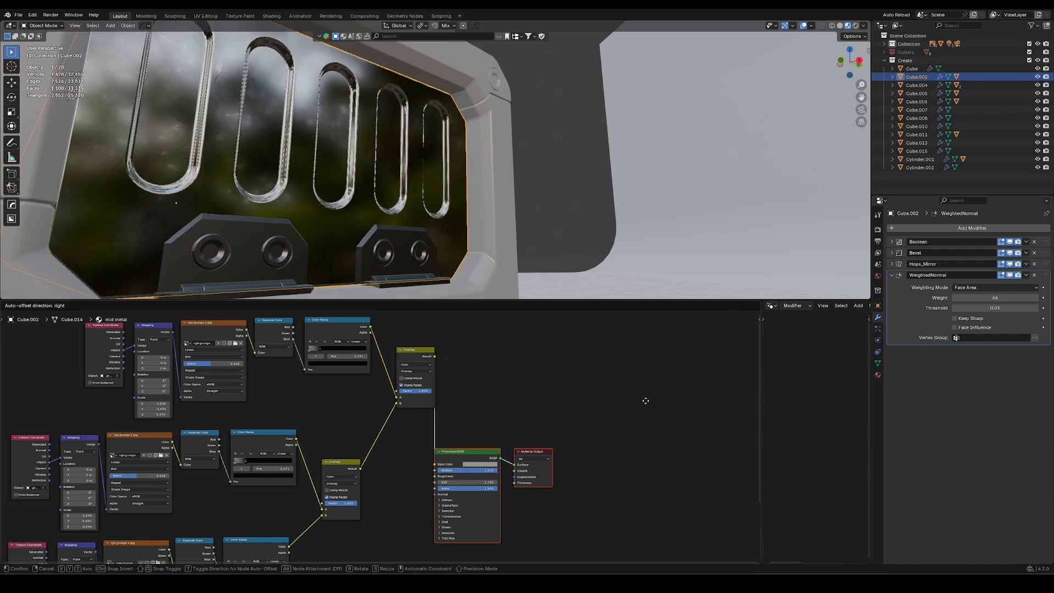
{"action": "scroll", "coordinate": [160, 382], "scroll_direction": "up", "scroll_amount": 5}
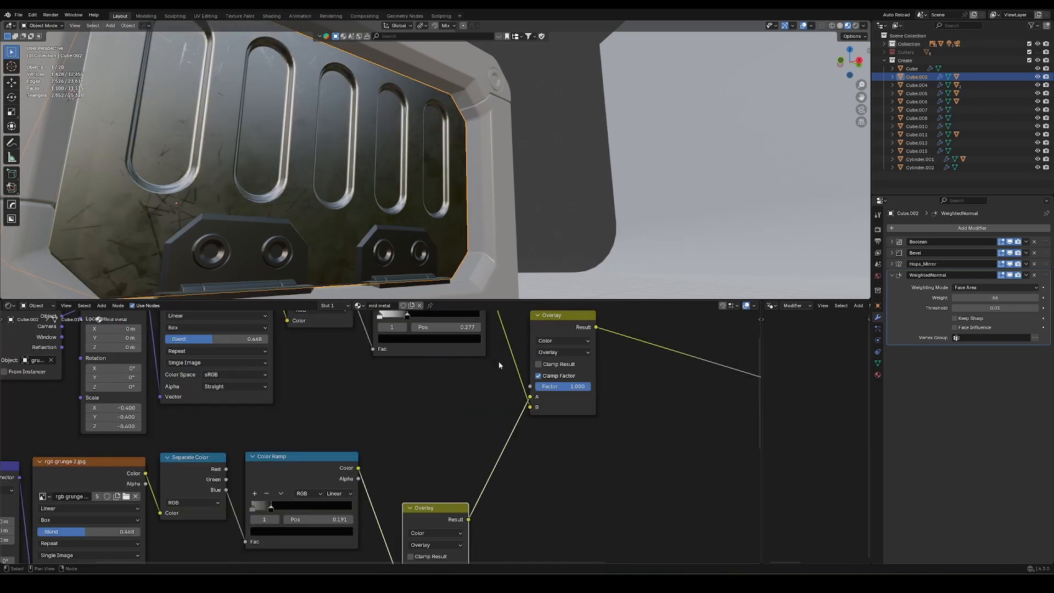
{"action": "middle_click_drag", "start_coordinate": [498, 362], "coordinate": [467, 396]}
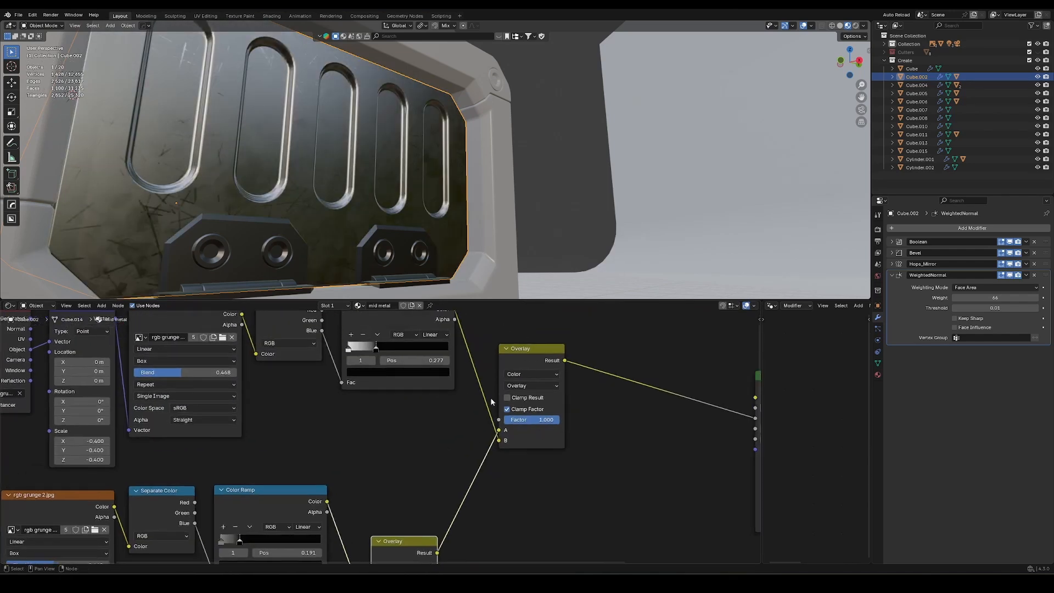
Rotate the upper grunge chain's mapping 45° about Z and set its scale to 0.580 on all axes
{"action": "left_click", "coordinate": [533, 386]}
{"action": "left_click", "coordinate": [525, 390]}
{"action": "middle_click_drag", "start_coordinate": [368, 372], "coordinate": [390, 389]}
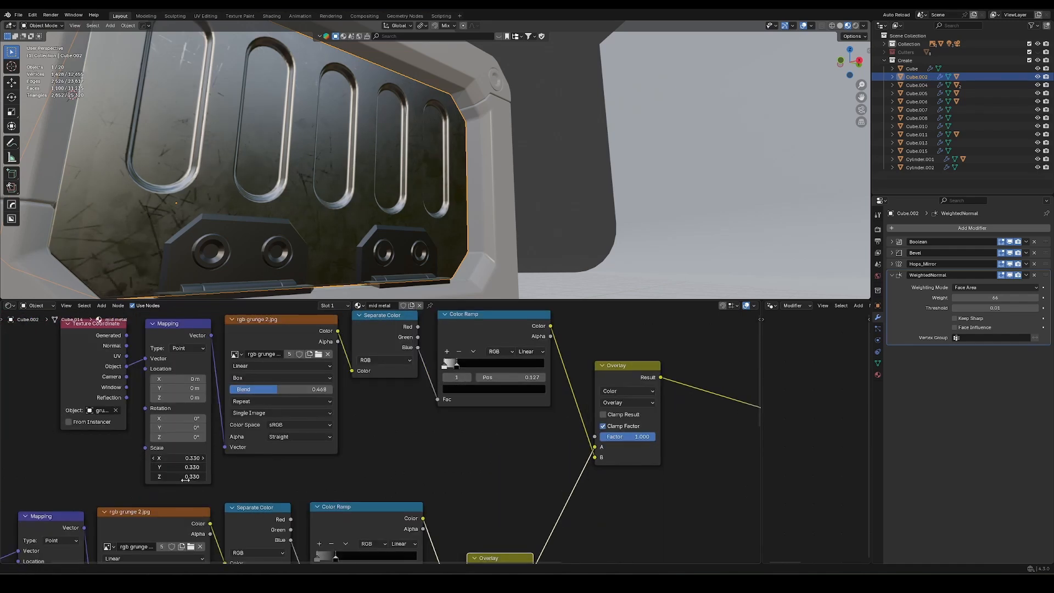
{"action": "left_click_drag", "start_coordinate": [186, 481], "coordinate": [190, 481]}
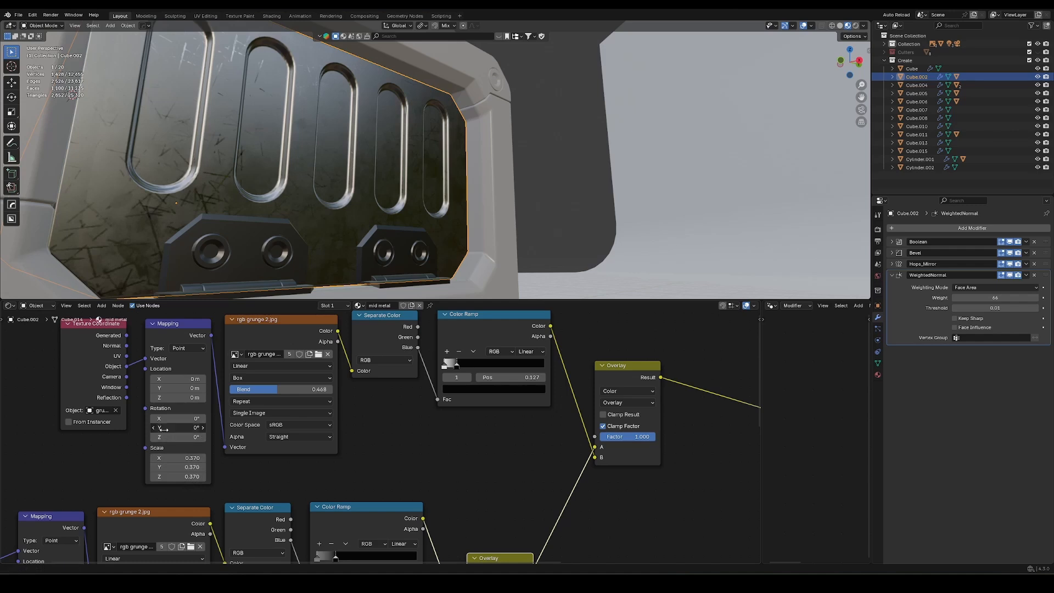
{"action": "left_click", "coordinate": [187, 437]}
{"action": "type", "text": "45"}
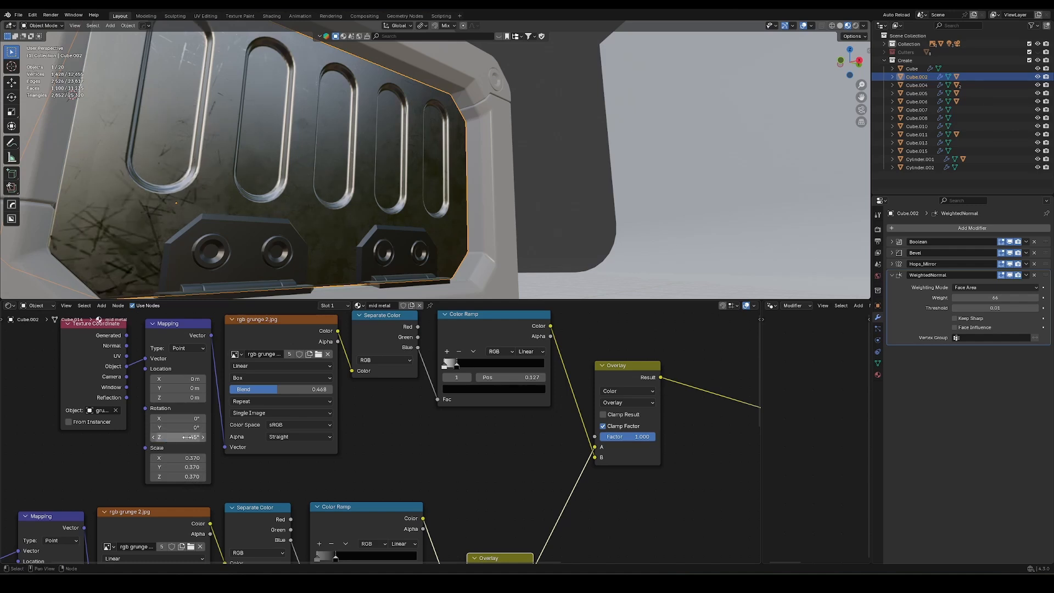
{"action": "key", "text": "Return"}
{"action": "left_click_drag", "start_coordinate": [187, 457], "coordinate": [192, 476]}
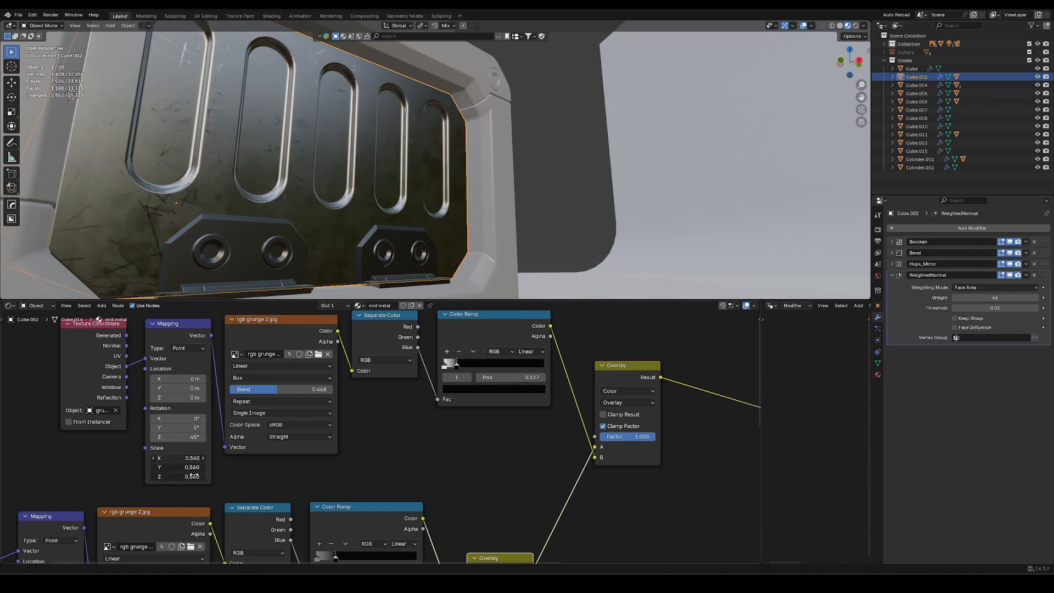
{"action": "left_click_drag", "start_coordinate": [194, 475], "coordinate": [195, 475]}
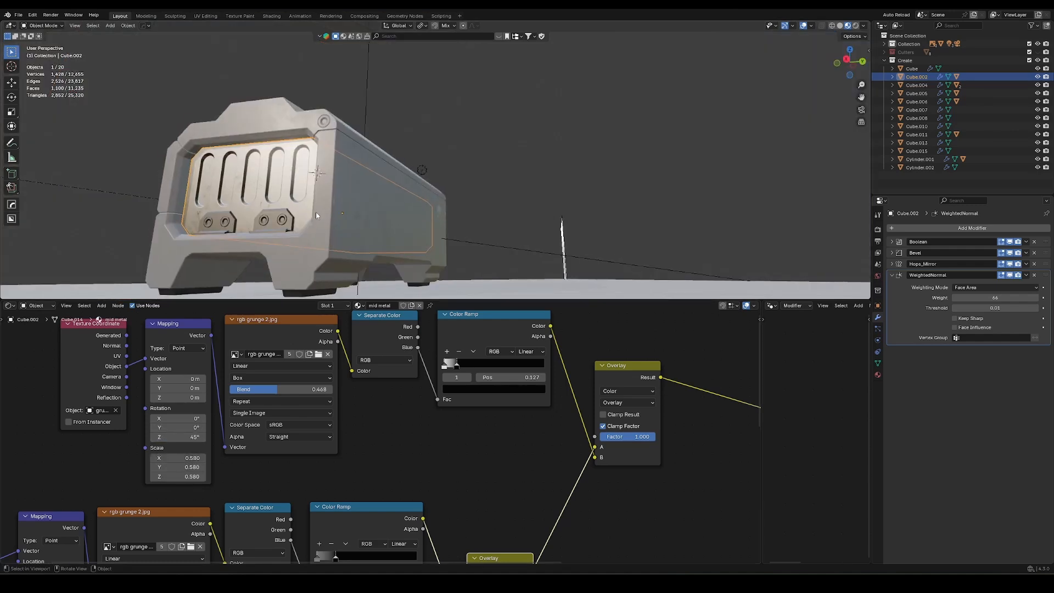
{"action": "scroll", "coordinate": [354, 232], "scroll_direction": "up", "scroll_amount": 3}
{"action": "middle_click_drag", "start_coordinate": [315, 212], "coordinate": [379, 225]}
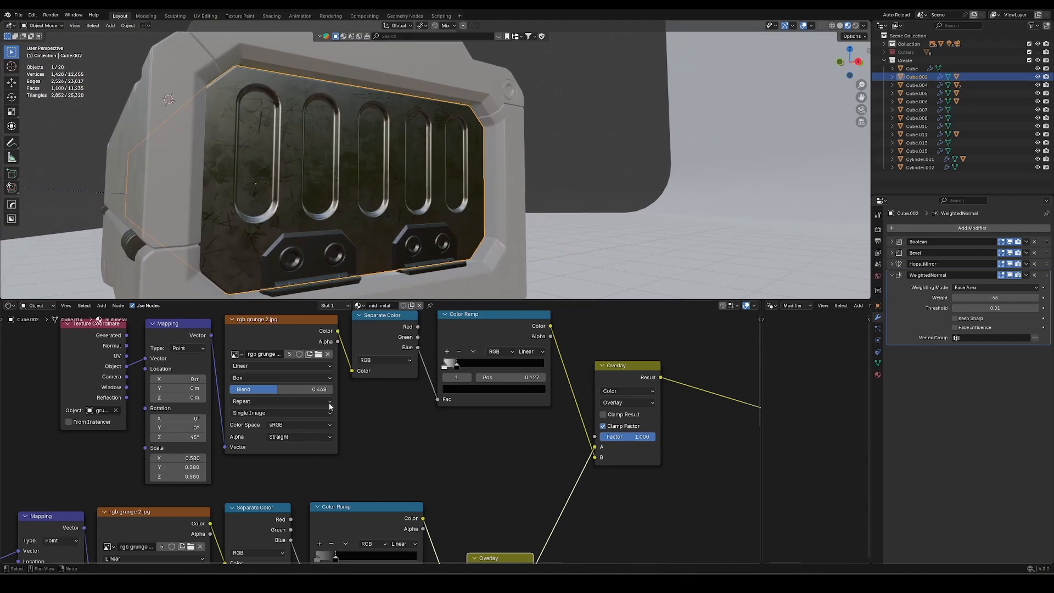
Select the case's white side panel and move its Principled BSDF next to the Overlay node, away from the Material Output
{"action": "scroll", "coordinate": [573, 252], "scroll_direction": "down", "scroll_amount": 4}
{"action": "middle_click_drag", "start_coordinate": [572, 251], "coordinate": [522, 230]}
{"action": "left_click", "coordinate": [519, 228]}
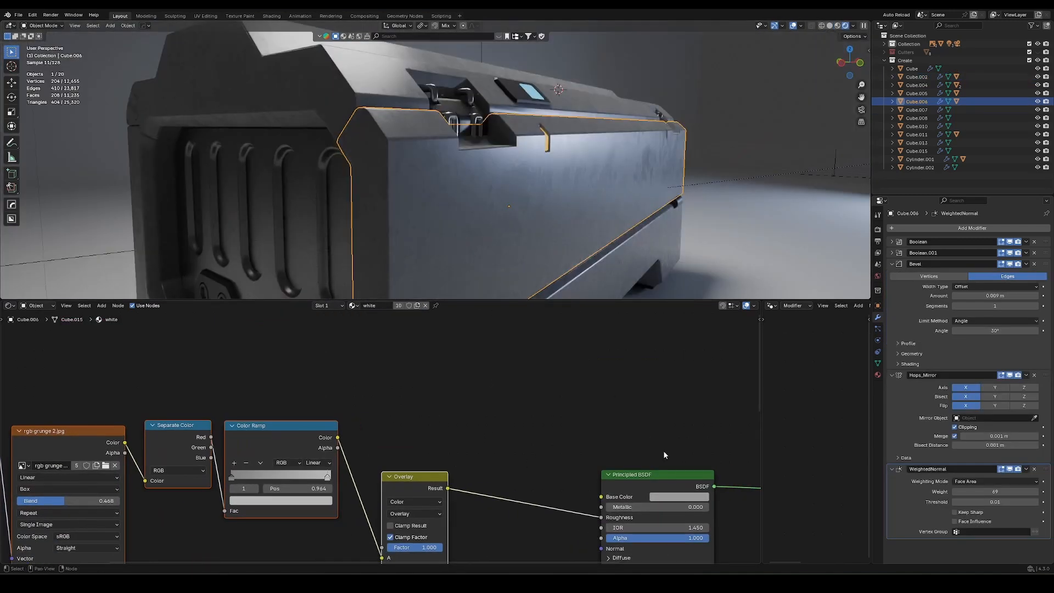
{"action": "scroll", "coordinate": [663, 455], "scroll_direction": "down", "scroll_amount": 3}
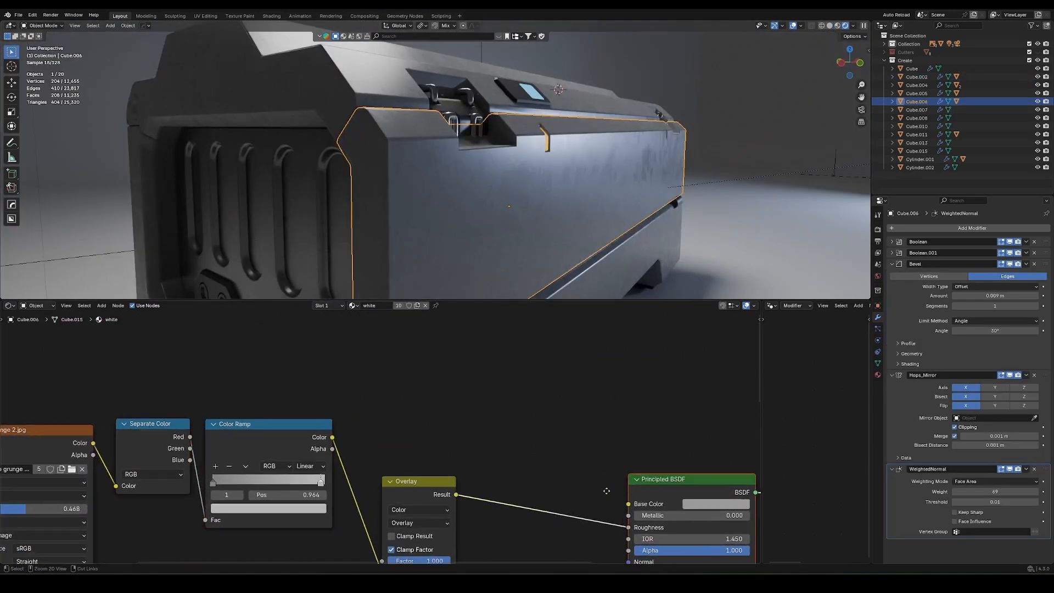
{"action": "left_click", "coordinate": [746, 476]}
{"action": "middle_click_drag", "start_coordinate": [612, 477], "coordinate": [436, 451]}
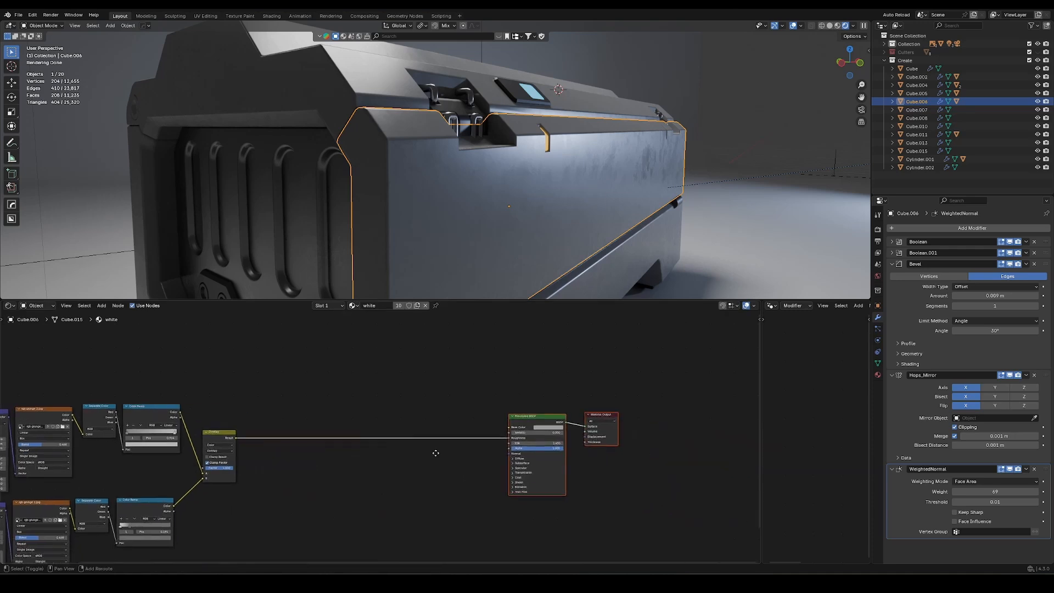
{"action": "scroll", "coordinate": [448, 447], "scroll_direction": "up", "scroll_amount": 4}
{"action": "left_click", "coordinate": [330, 409]}
{"action": "scroll", "coordinate": [379, 440], "scroll_direction": "down", "scroll_amount": 2}
{"action": "left_click_drag", "start_coordinate": [547, 415], "coordinate": [309, 418]}
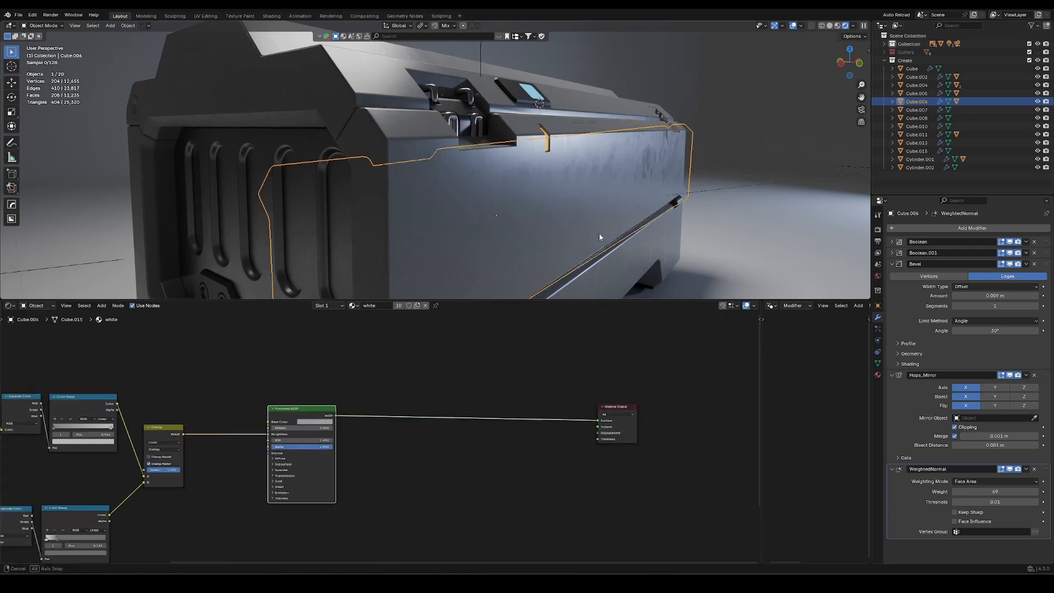
{"action": "middle_click_drag", "start_coordinate": [599, 237], "coordinate": [513, 280]}
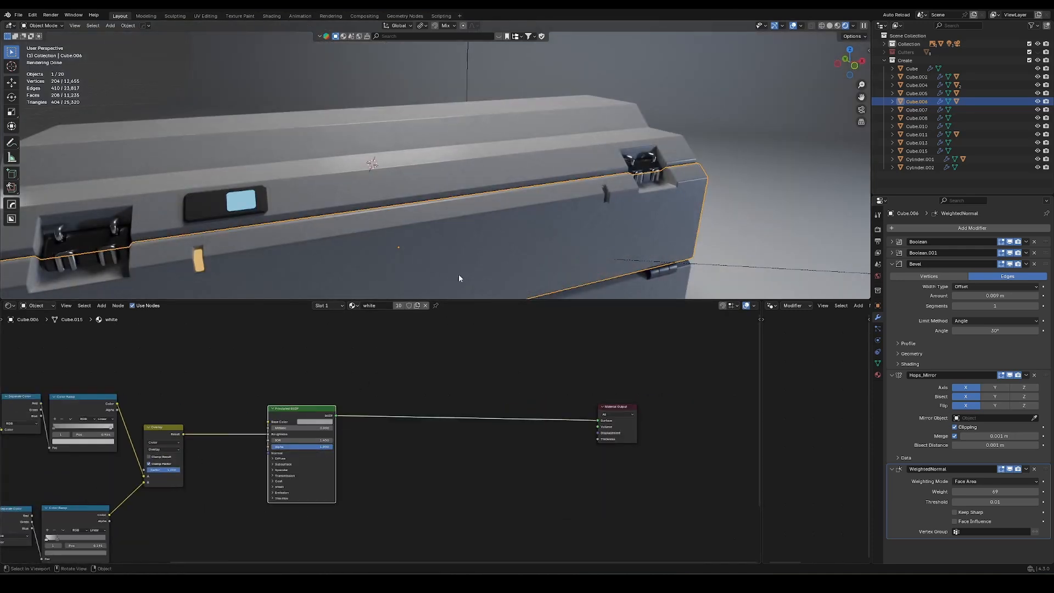
Duplicate the Principled BSDF with its roughness link kept, placing the copy above with Metallic set to 1.000
{"action": "middle_click_drag", "start_coordinate": [340, 426], "coordinate": [420, 426]}
{"action": "scroll", "coordinate": [421, 426], "scroll_direction": "up", "scroll_amount": 3}
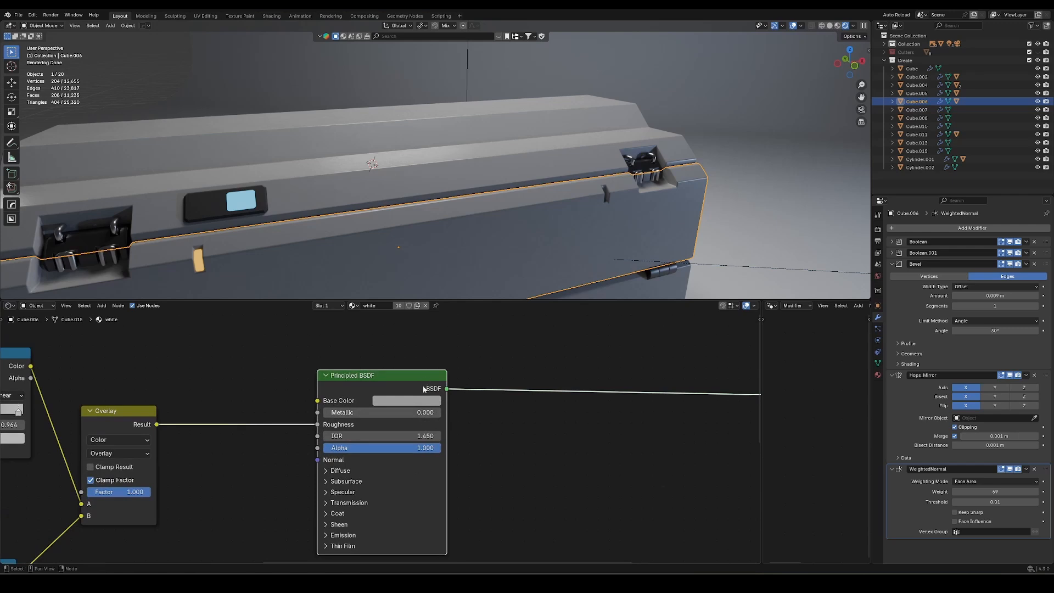
{"action": "scroll", "coordinate": [403, 505], "scroll_direction": "down", "scroll_amount": 5}
{"action": "key", "text": "ctrl+shift+d"}
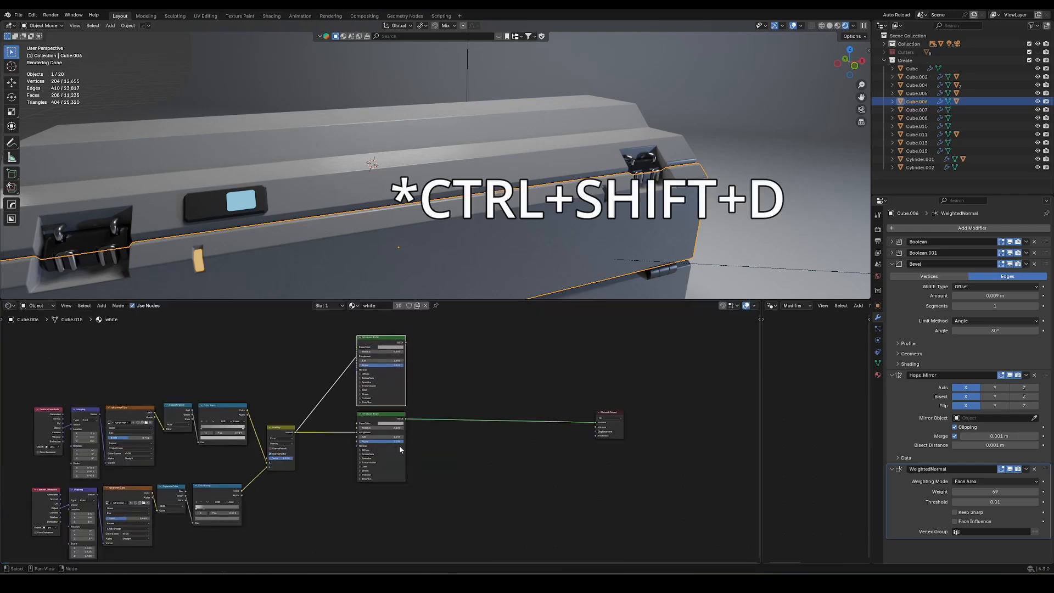
{"action": "left_click", "coordinate": [400, 446]}
{"action": "scroll", "coordinate": [384, 434], "scroll_direction": "up", "scroll_amount": 3}
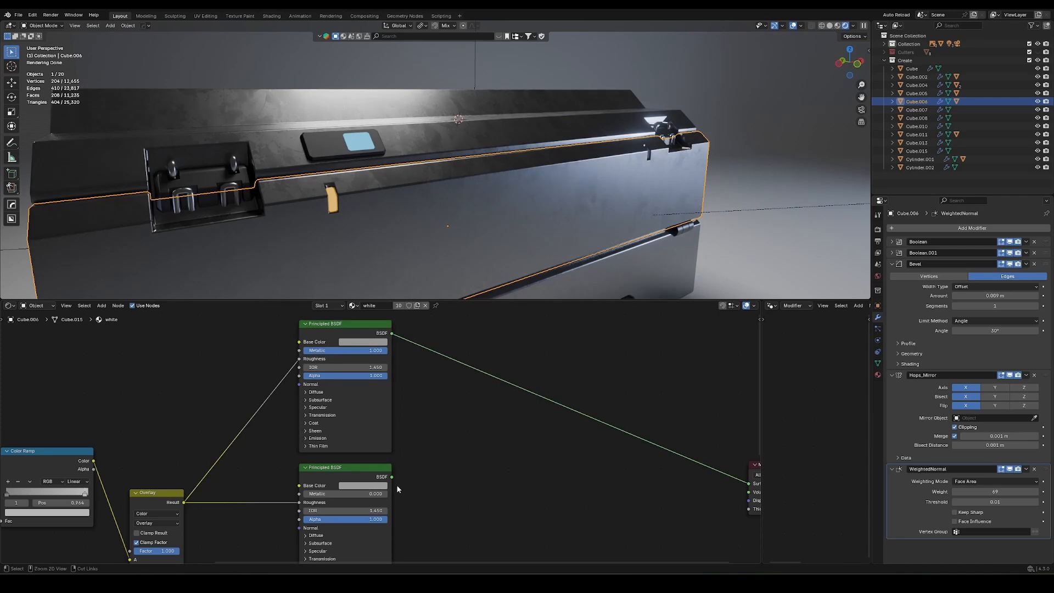
Combine both Principled BSDF nodes in a Mix Shader and arrange it beside the Material Output
{"action": "right_click_drag", "start_coordinate": [376, 428], "coordinate": [368, 526], "text": "ctrl+shift"}
{"action": "left_click_drag", "start_coordinate": [437, 403], "coordinate": [495, 417]}
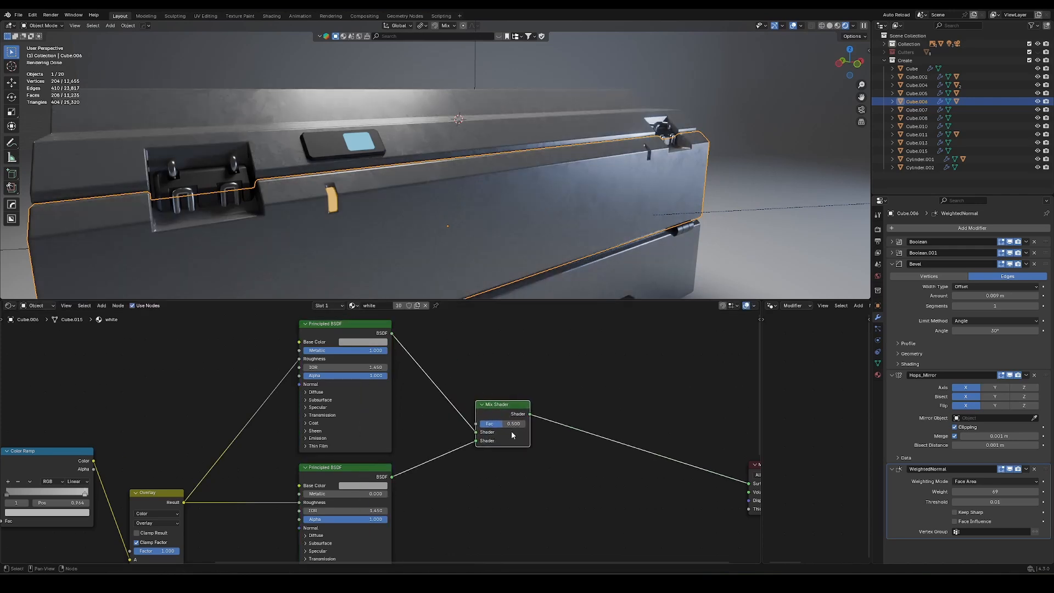
{"action": "middle_click_drag", "start_coordinate": [691, 392], "coordinate": [571, 401]}
{"action": "left_click_drag", "start_coordinate": [659, 476], "coordinate": [458, 404]}
{"action": "left_click_drag", "start_coordinate": [530, 396], "coordinate": [384, 418]}
{"action": "left_click_drag", "start_coordinate": [384, 413], "coordinate": [554, 412]}
{"action": "middle_click_drag", "start_coordinate": [465, 357], "coordinate": [340, 425]}
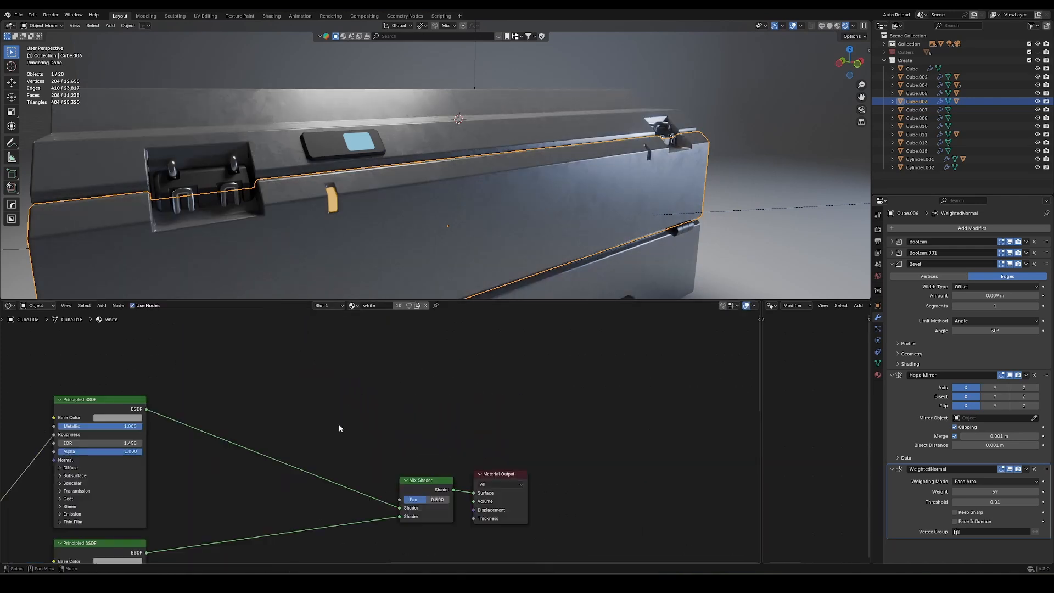
Add a Bevel node and link its Normal output to the Mix Shader's factor
{"action": "key", "text": "shift+a"}
{"action": "type", "text": "bev"}
{"action": "key", "text": "Return"}
{"action": "left_click", "coordinate": [261, 340]}
{"action": "left_click_drag", "start_coordinate": [314, 352], "coordinate": [399, 497]}
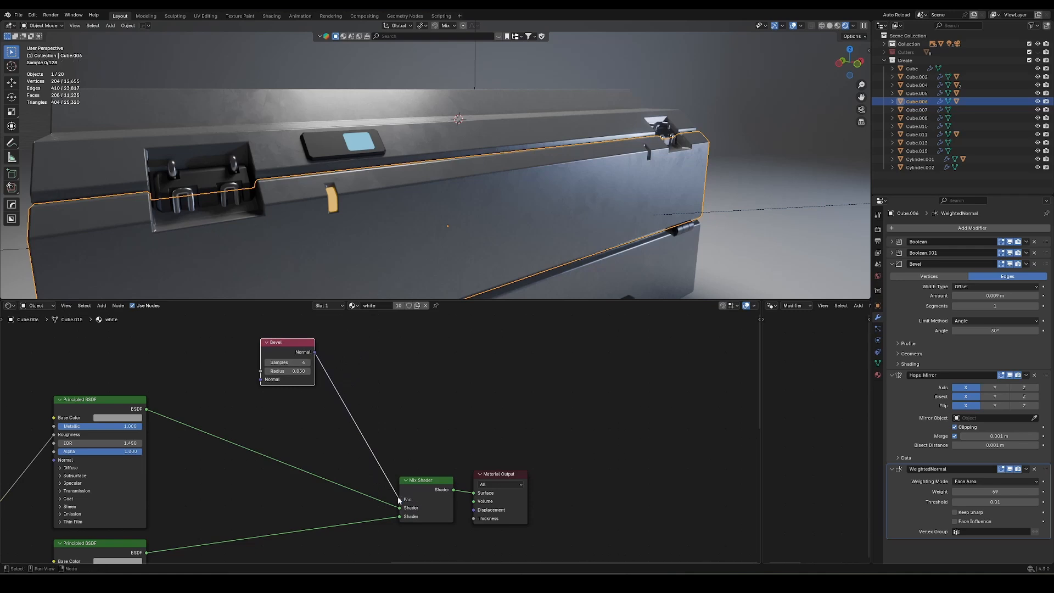
{"action": "left_click_drag", "start_coordinate": [399, 500], "coordinate": [400, 499]}
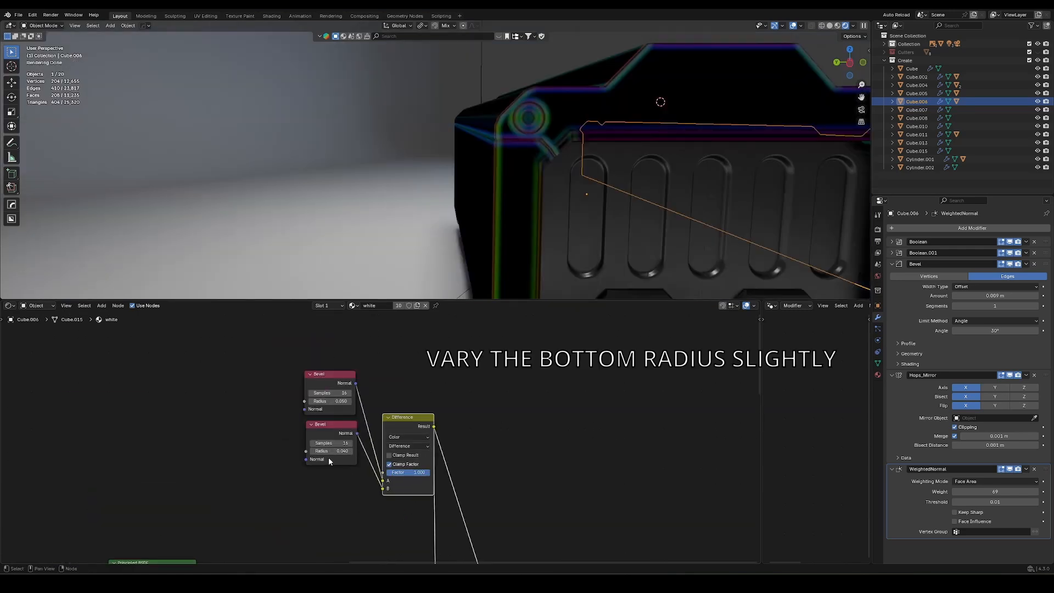
Insert a Math node set to Multiply after the Bevel nodes' Difference node, preview it, and set its value to 20
{"action": "middle_click_drag", "start_coordinate": [321, 474], "coordinate": [242, 485]}
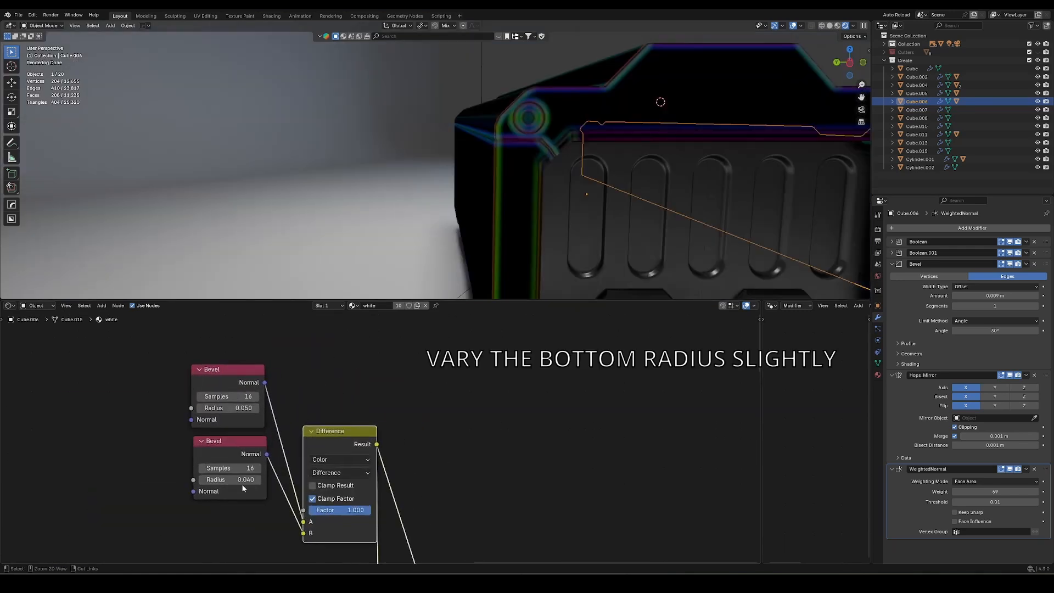
{"action": "middle_click_drag", "start_coordinate": [654, 198], "coordinate": [562, 206]}
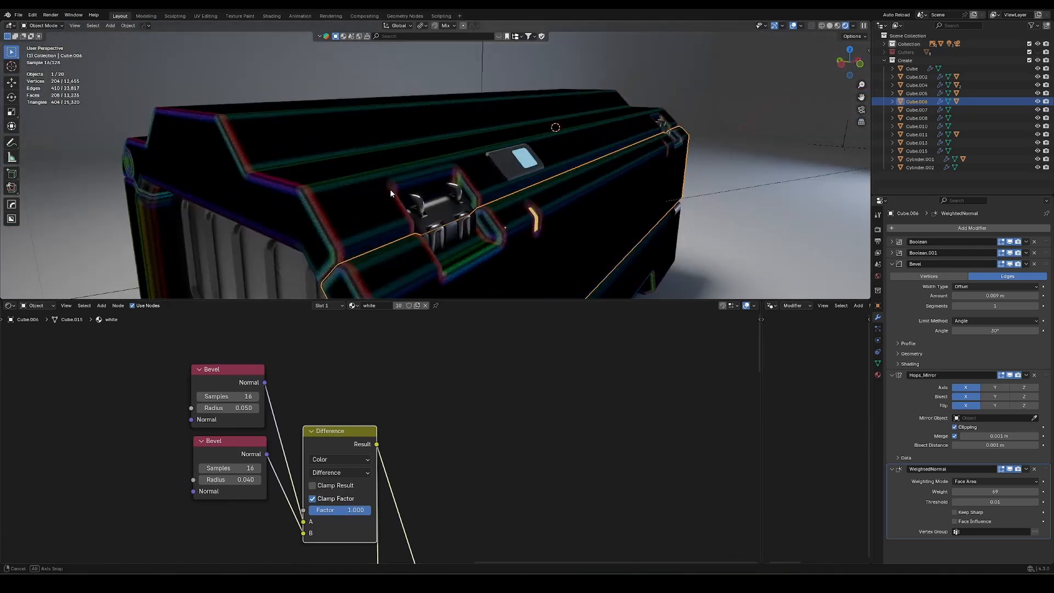
{"action": "middle_click_drag", "start_coordinate": [391, 193], "coordinate": [464, 192]}
{"action": "middle_click_drag", "start_coordinate": [563, 212], "coordinate": [423, 234]}
{"action": "key", "text": "shift+a"}
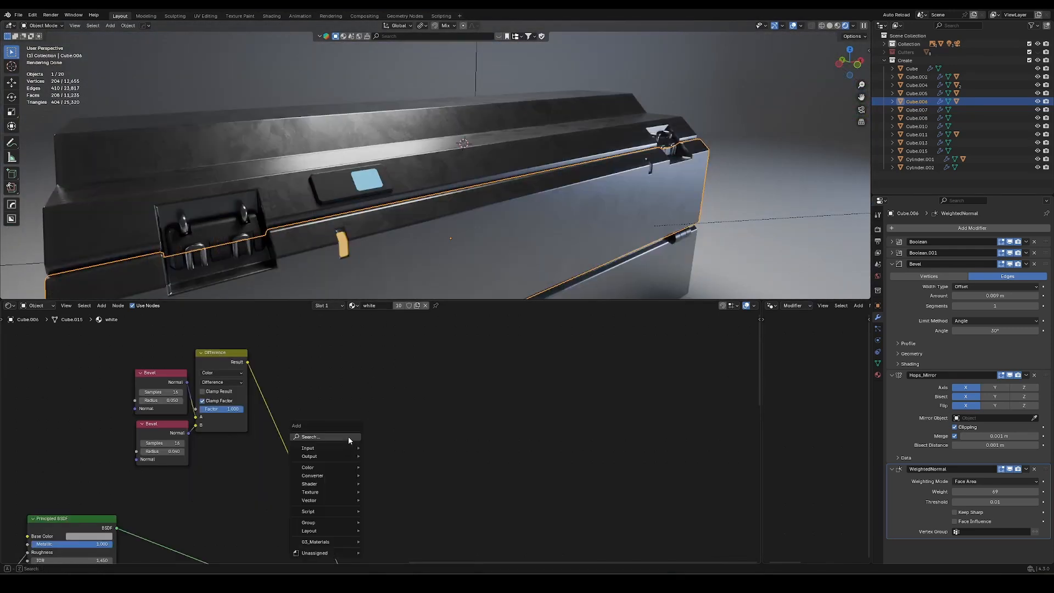
{"action": "type", "text": "mul"}
{"action": "key", "text": "Return"}
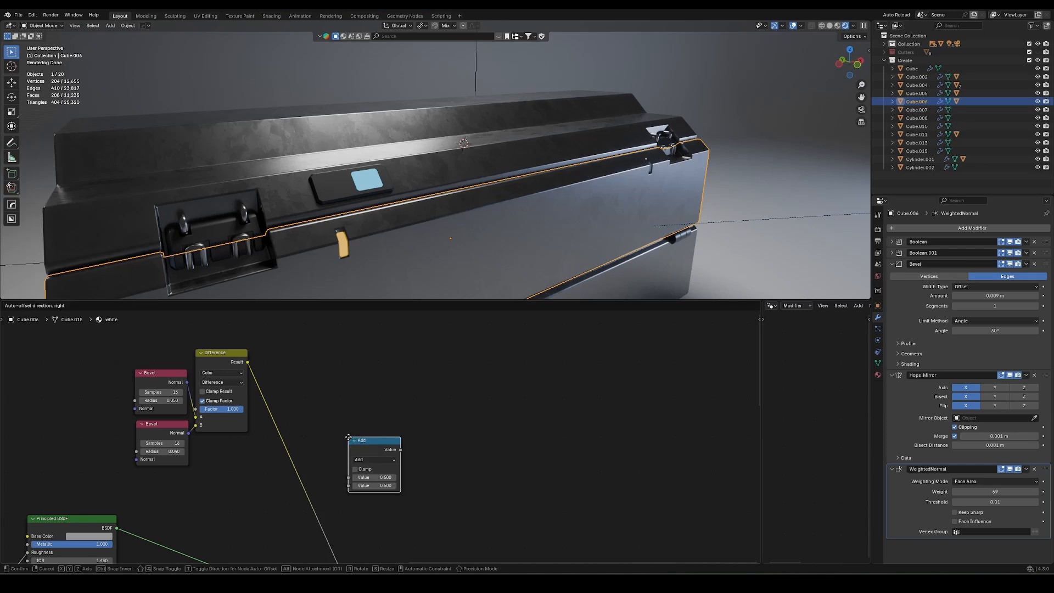
{"action": "left_click", "coordinate": [263, 391]}
{"action": "middle_click_drag", "start_coordinate": [393, 242], "coordinate": [489, 245]}
{"action": "left_click", "coordinate": [289, 412], "text": "ctrl+shift"}
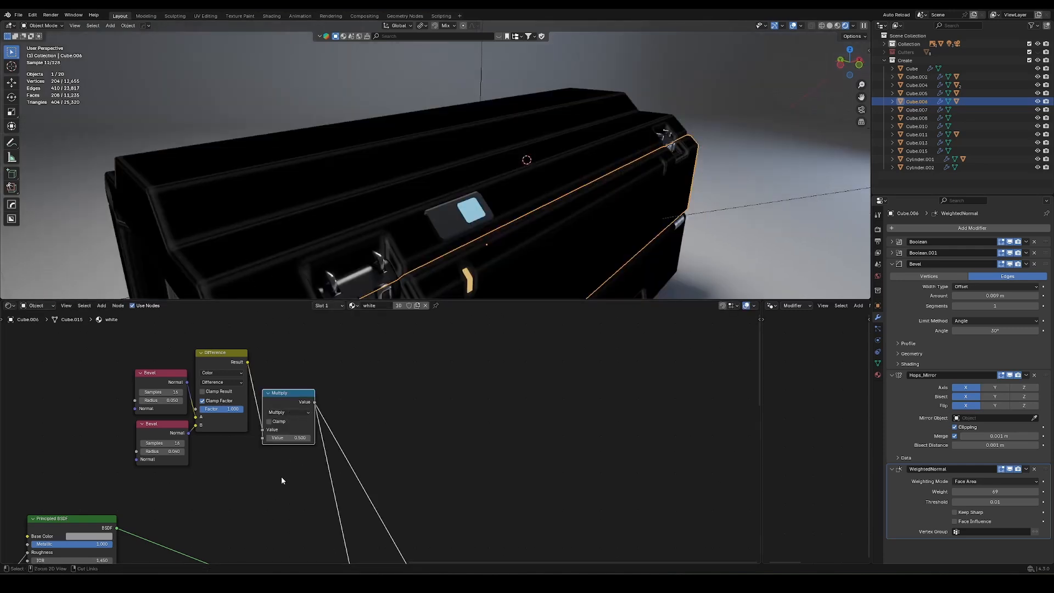
{"action": "middle_click_drag", "start_coordinate": [282, 480], "coordinate": [269, 439], "text": "ctrl"}
{"action": "left_click_drag", "start_coordinate": [240, 439], "coordinate": [488, 314]}
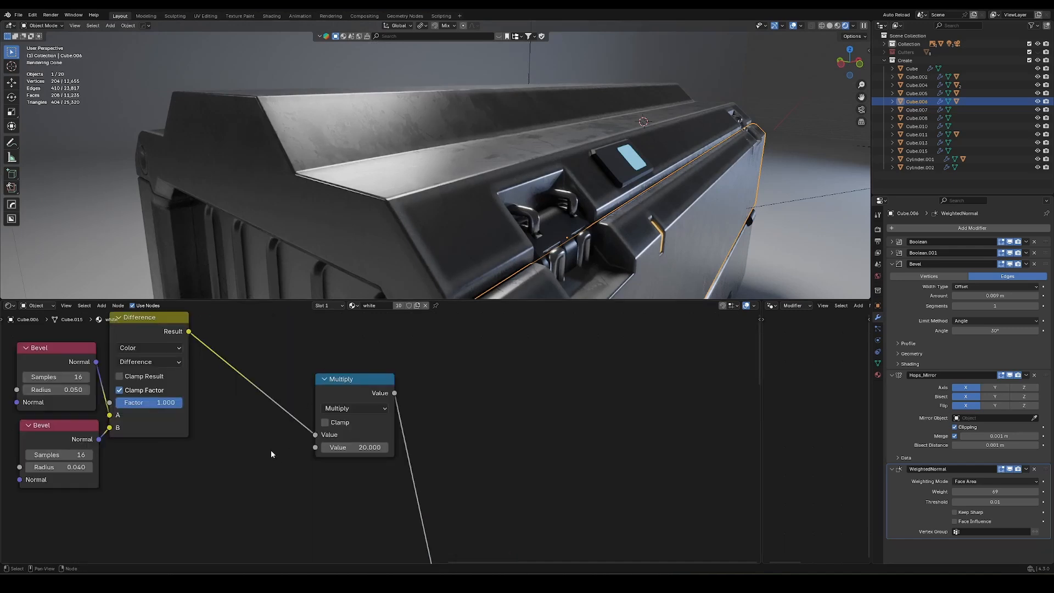
Insert a Map Range node between the Difference and Multiply nodes
{"action": "key", "text": "shift+a"}
{"action": "type", "text": "map"}
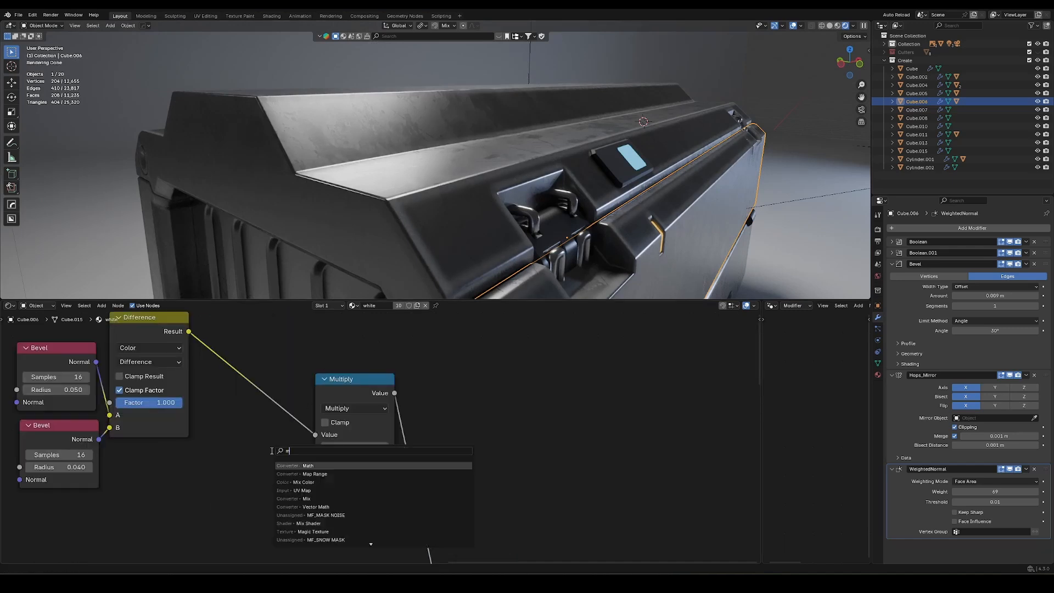
{"action": "key", "text": "Return"}
{"action": "left_click", "coordinate": [221, 345]}
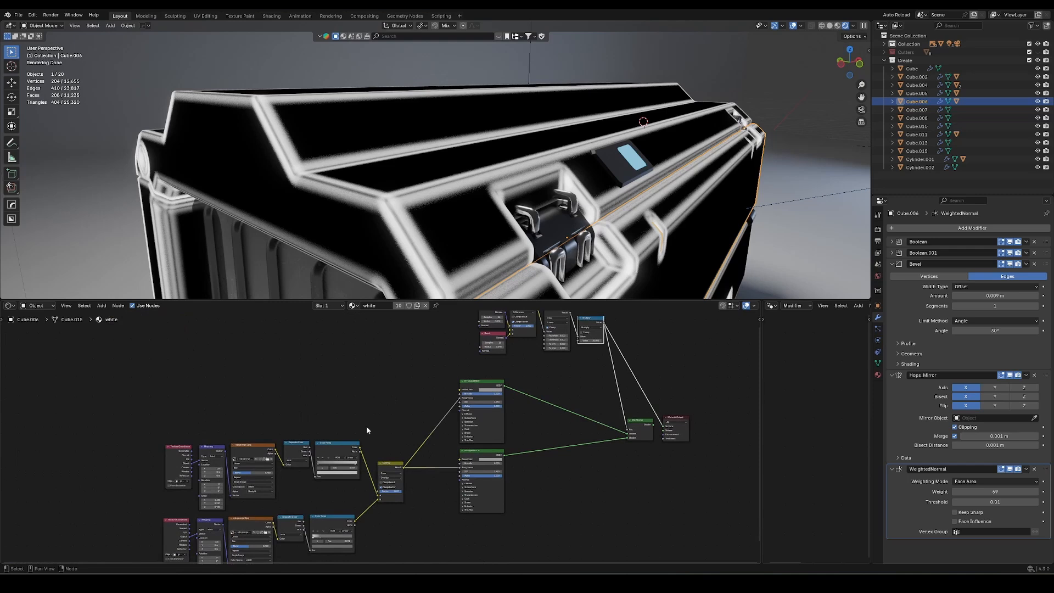
Place a copy of the grunge texture chain before the Bevel nodes and set its Map Range's To Min to 0.210
{"action": "middle_click_drag", "start_coordinate": [367, 426], "coordinate": [275, 432], "text": "ctrl"}
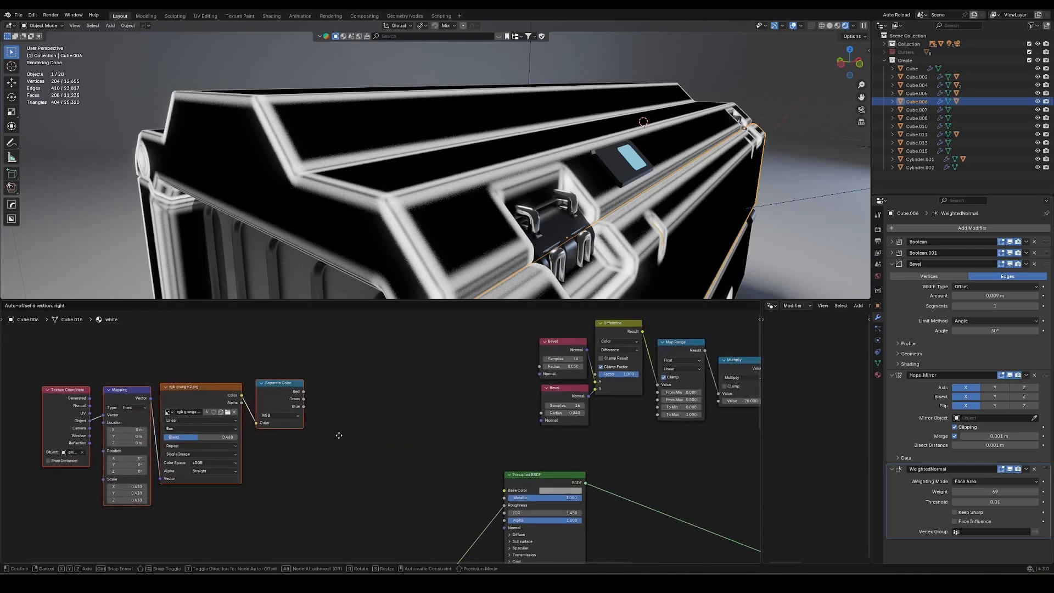
{"action": "middle_click_drag", "start_coordinate": [302, 448], "coordinate": [372, 409]}
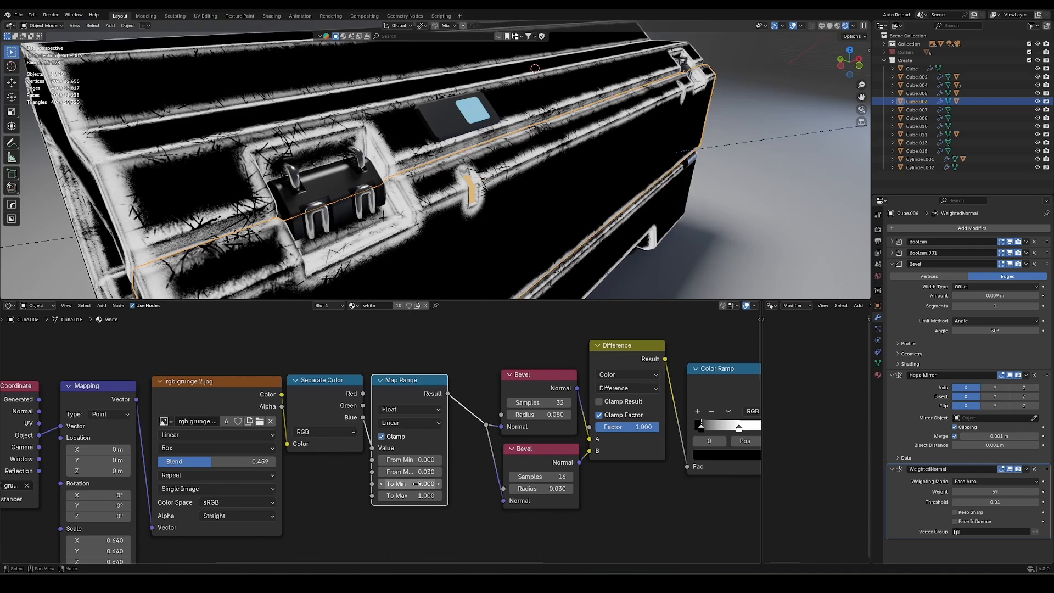
{"action": "left_click_drag", "start_coordinate": [406, 460], "coordinate": [403, 459]}
{"action": "left_click_drag", "start_coordinate": [412, 484], "coordinate": [416, 483]}
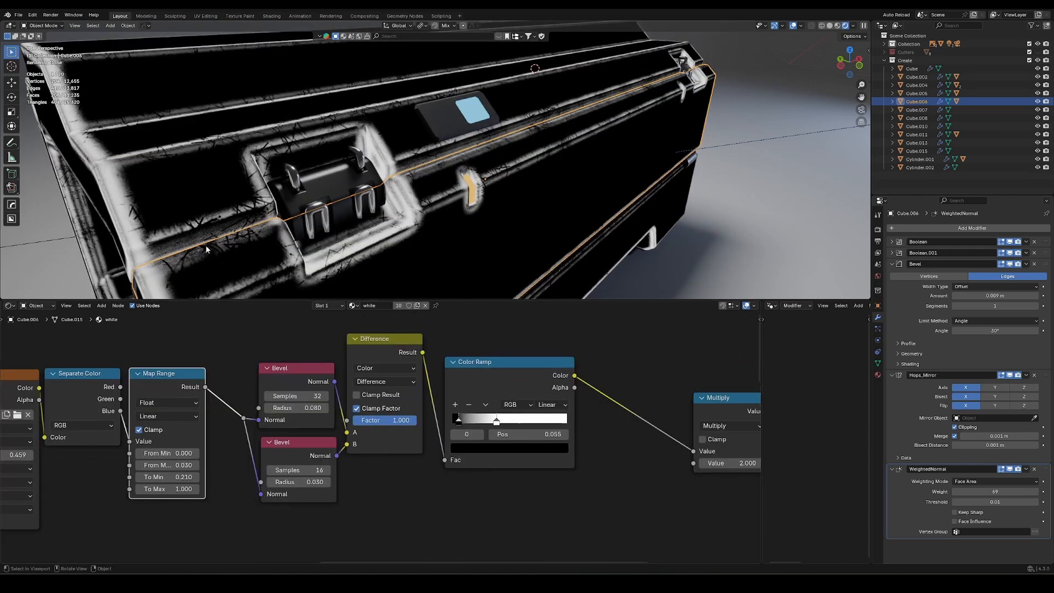
Try an Invert Color node between the Difference and Color Ramp nodes of the edge mask
{"action": "key", "text": "shift+a"}
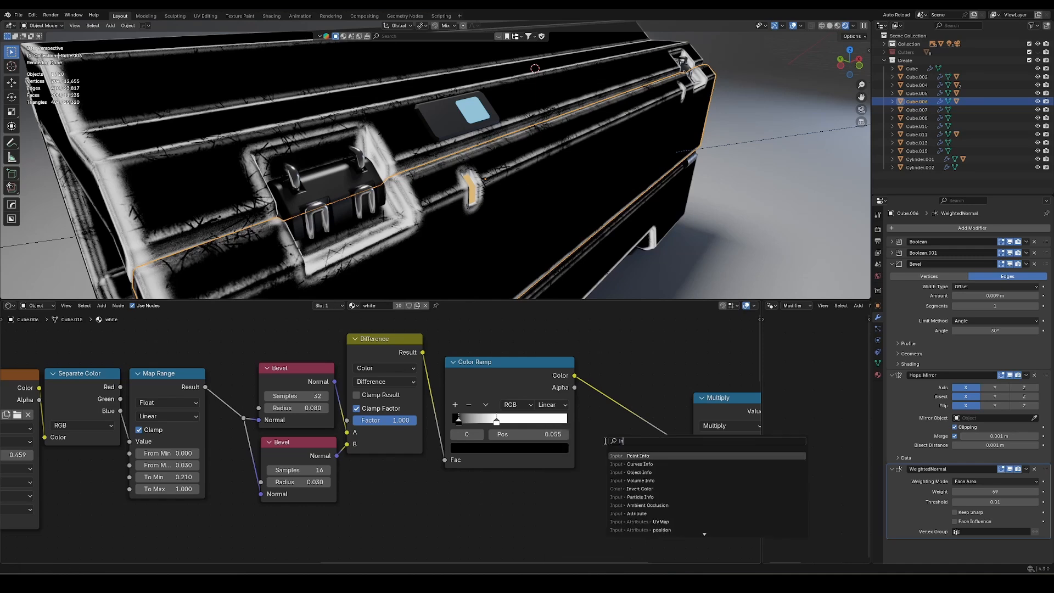
{"action": "type", "text": "invert"}
{"action": "key", "text": "Return"}
{"action": "left_click", "coordinate": [447, 423]}
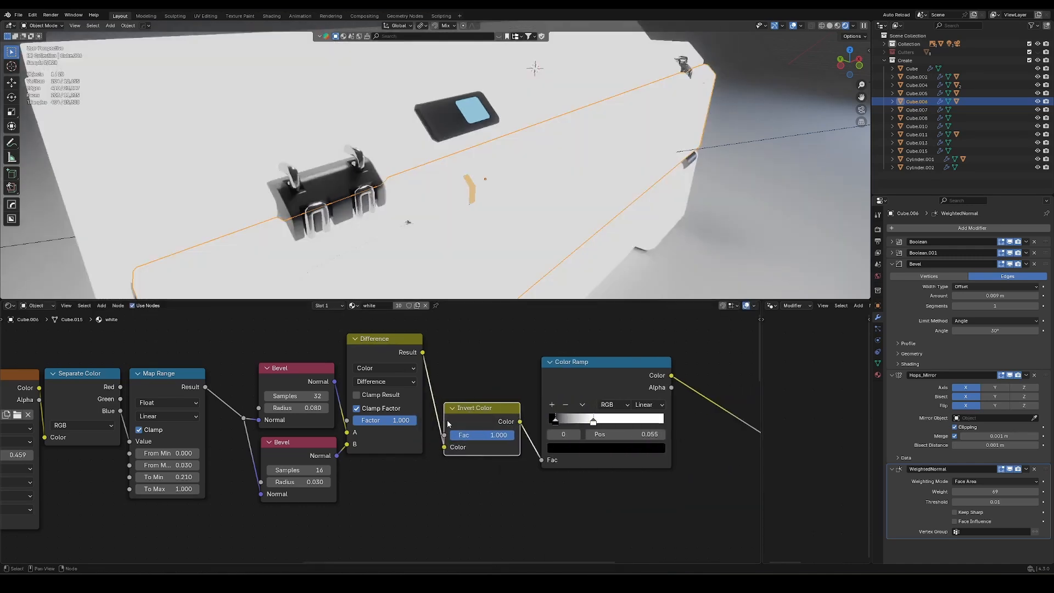
{"action": "left_click_drag", "start_coordinate": [504, 411], "coordinate": [202, 431]}
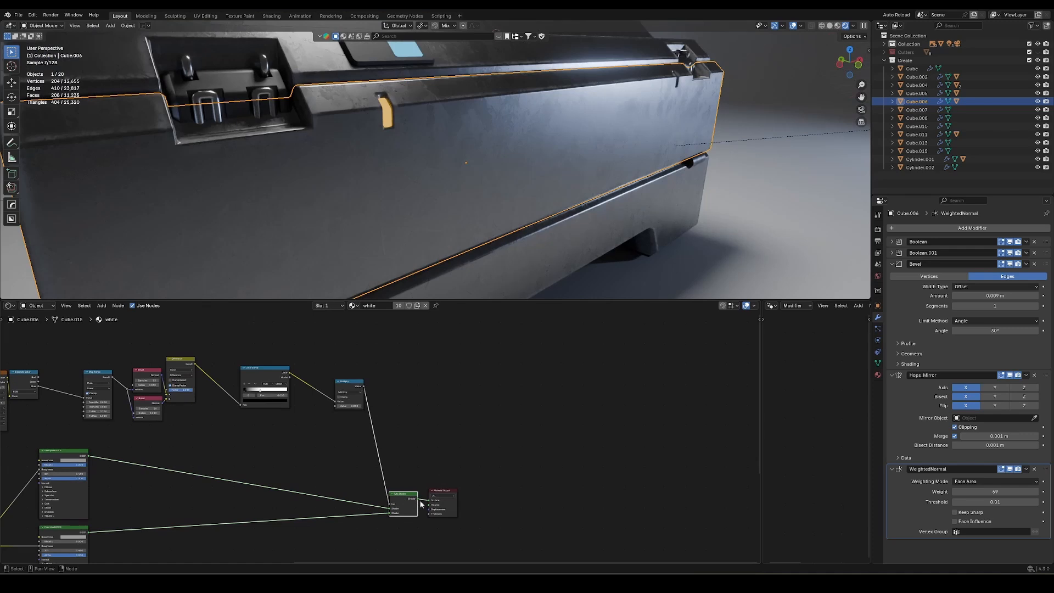
Swap the two Principled BSDF connections on the Mix Shader's shader inputs
{"action": "middle_click_drag", "start_coordinate": [522, 214], "coordinate": [556, 254]}
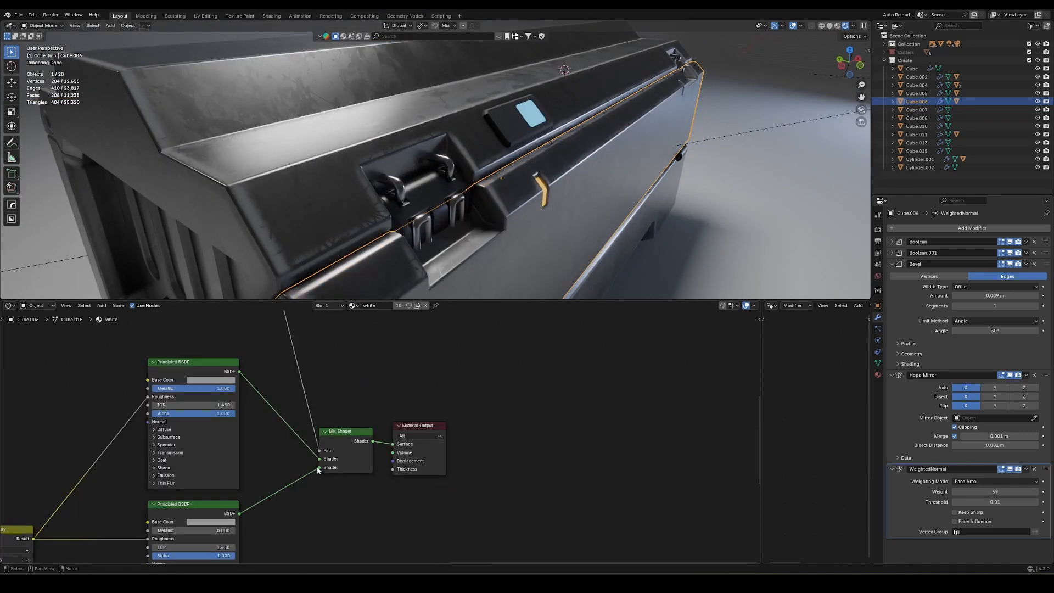
{"action": "left_click_drag", "start_coordinate": [319, 468], "coordinate": [319, 459]}
{"action": "left_click_drag", "start_coordinate": [317, 471], "coordinate": [319, 467]}
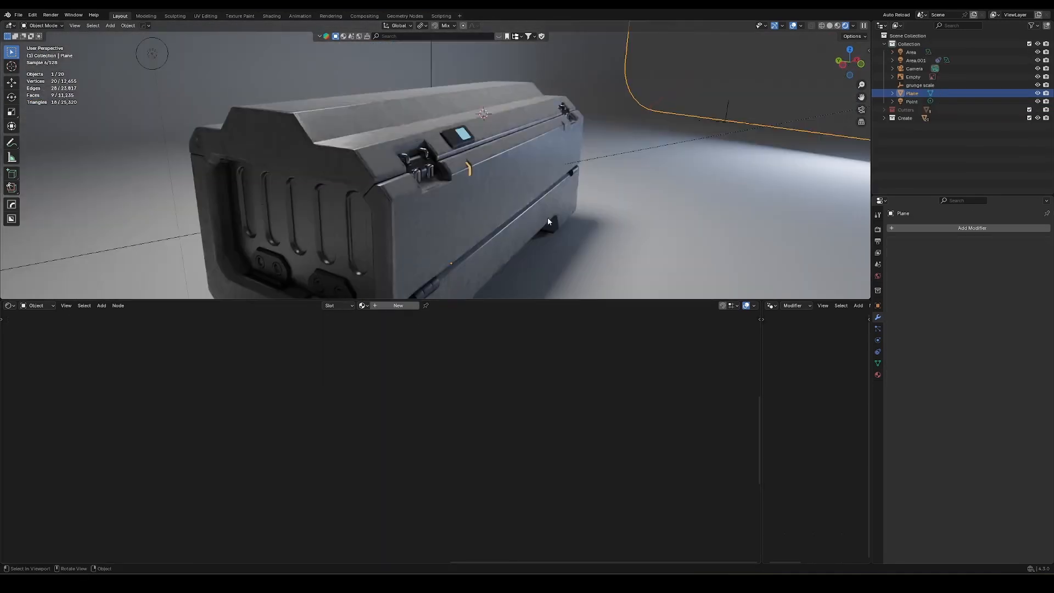
{"action": "middle_click_drag", "start_coordinate": [548, 216], "coordinate": [495, 197]}
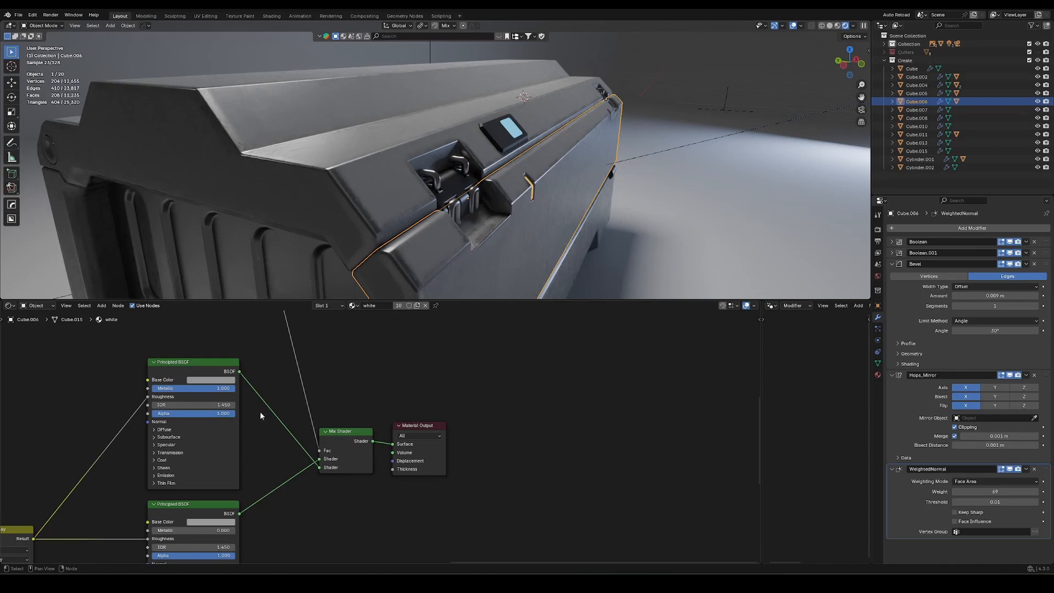
Darken the base color of the metallic Principled BSDF in the white material
{"action": "middle_click_drag", "start_coordinate": [265, 415], "coordinate": [393, 416]}
{"action": "left_click", "coordinate": [359, 383]}
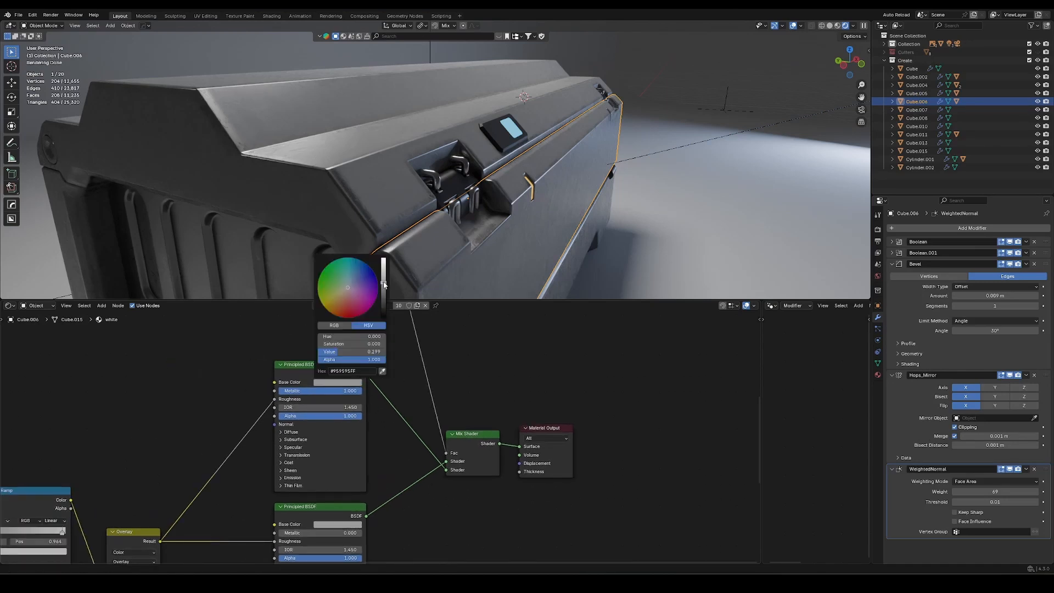
{"action": "left_click_drag", "start_coordinate": [383, 284], "coordinate": [384, 305]}
{"action": "middle_click_drag", "start_coordinate": [577, 204], "coordinate": [497, 216]}
Break up the edge-wear mask with a copied grunge texture chain, fed through a Color Ramp into a Mix node set to Darken
{"action": "middle_click_drag", "start_coordinate": [230, 351], "coordinate": [555, 495]}
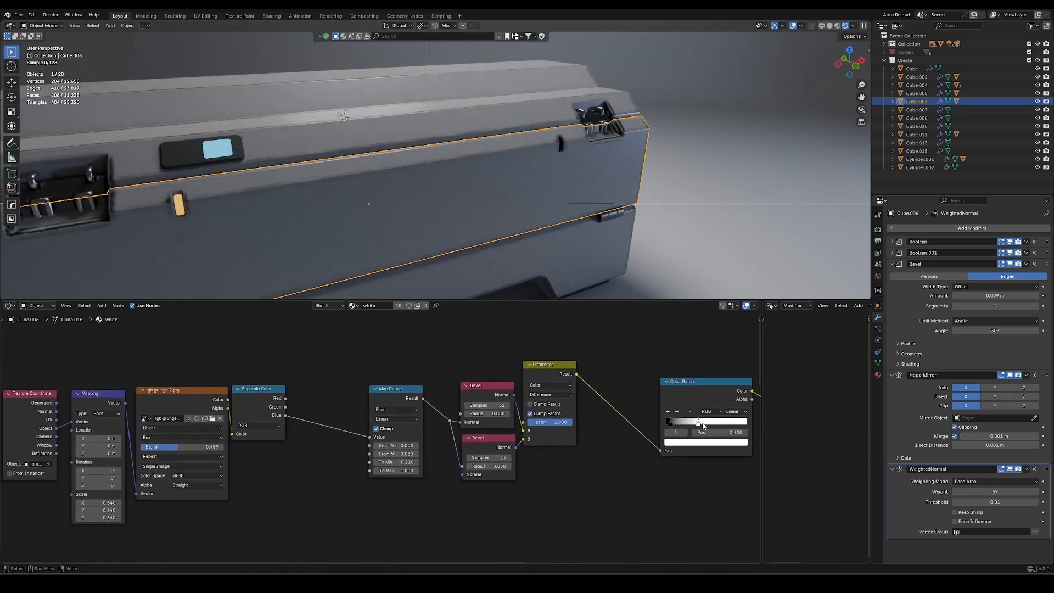
{"action": "scroll", "coordinate": [567, 501], "scroll_direction": "down", "scroll_amount": 3}
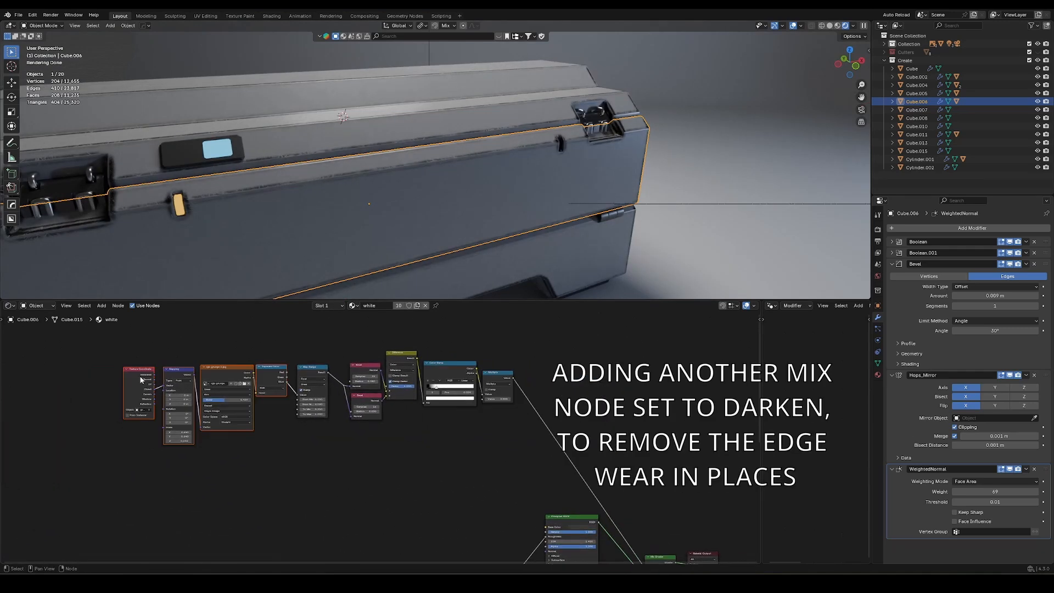
{"action": "left_click", "coordinate": [439, 384]}
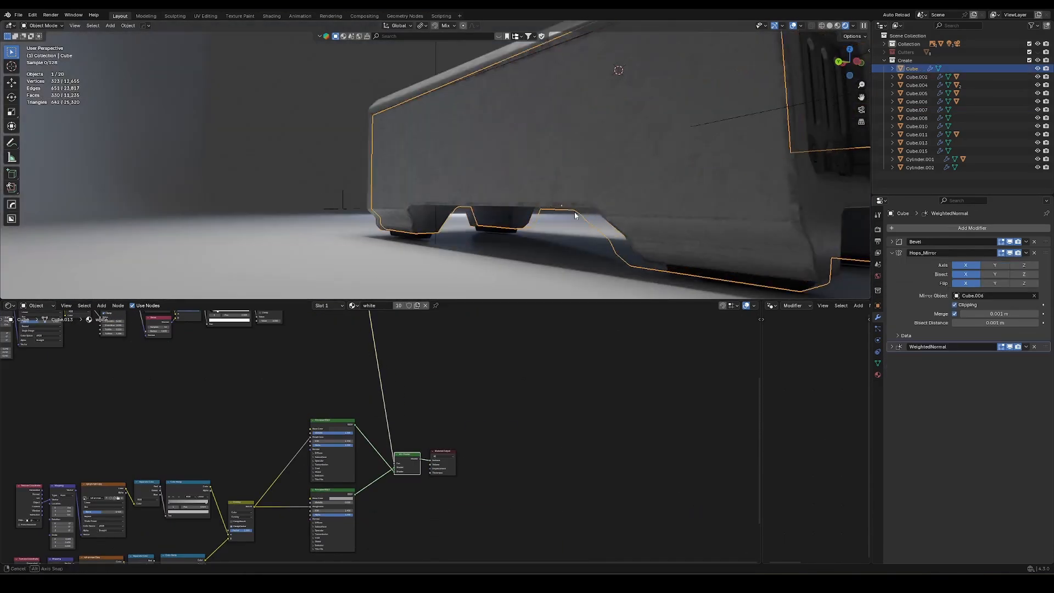
{"action": "middle_click_drag", "start_coordinate": [495, 198], "coordinate": [509, 192]}
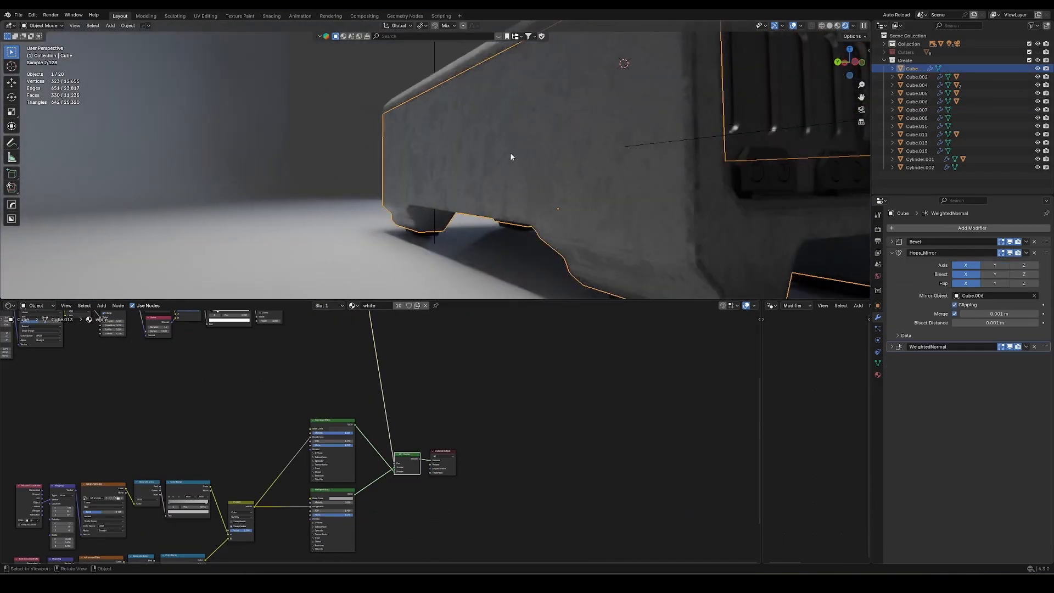
{"action": "middle_click_drag", "start_coordinate": [261, 519], "coordinate": [403, 453]}
{"action": "middle_click_drag", "start_coordinate": [528, 239], "coordinate": [549, 232]}
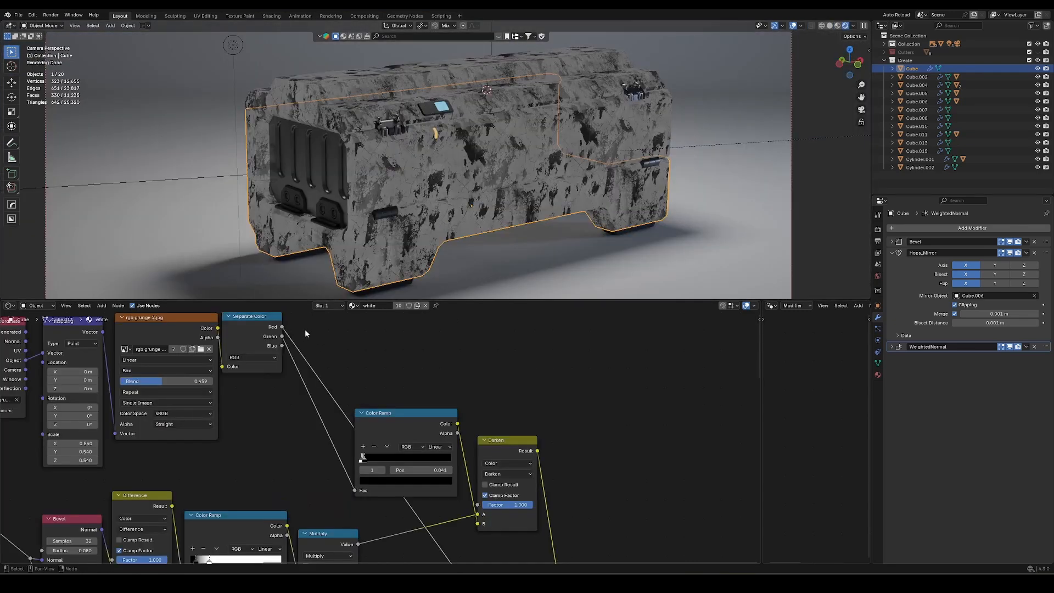
{"action": "left_click_drag", "start_coordinate": [355, 497], "coordinate": [354, 491]}
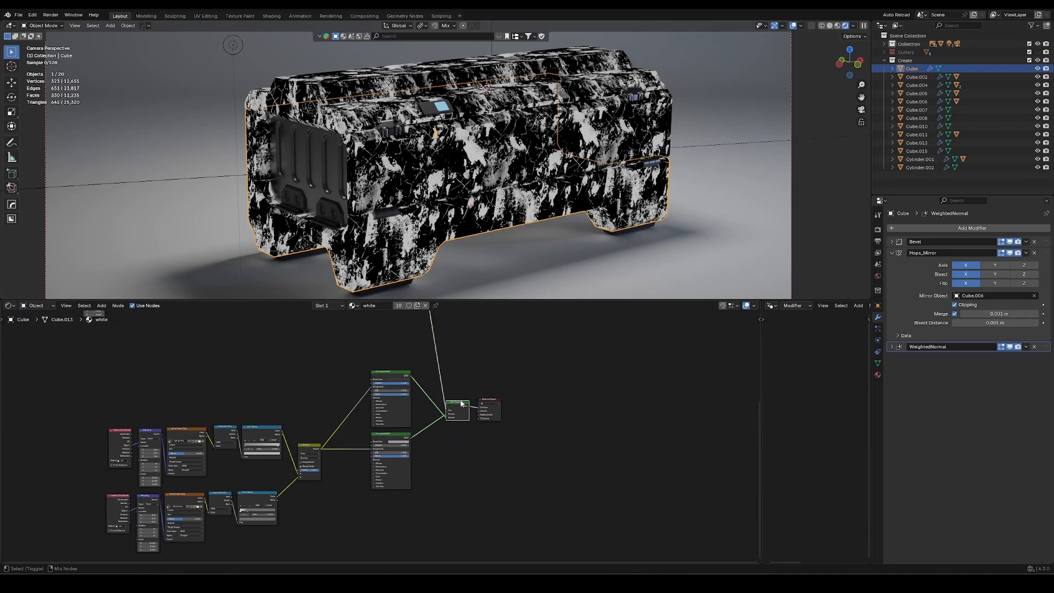
Lighten the first stop of the lower roughness Color Ramp and move its second stop slightly higher
{"action": "middle_click_drag", "start_coordinate": [444, 219], "coordinate": [463, 204]}
{"action": "scroll", "coordinate": [510, 182], "scroll_direction": "up", "scroll_amount": 2}
{"action": "scroll", "coordinate": [463, 203], "scroll_direction": "up", "scroll_amount": 3}
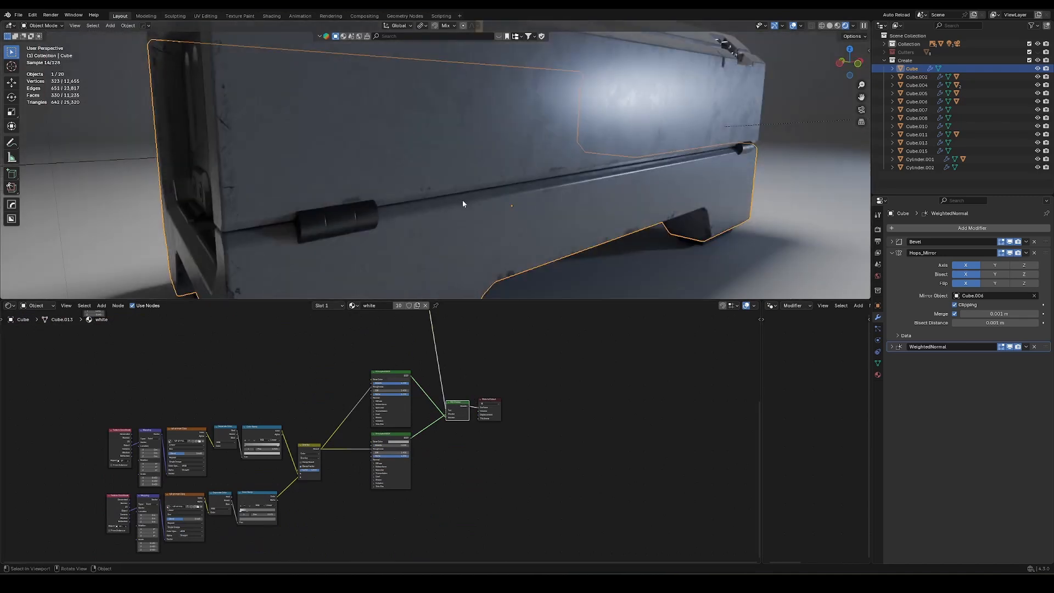
{"action": "middle_click_drag", "start_coordinate": [602, 226], "coordinate": [591, 142]}
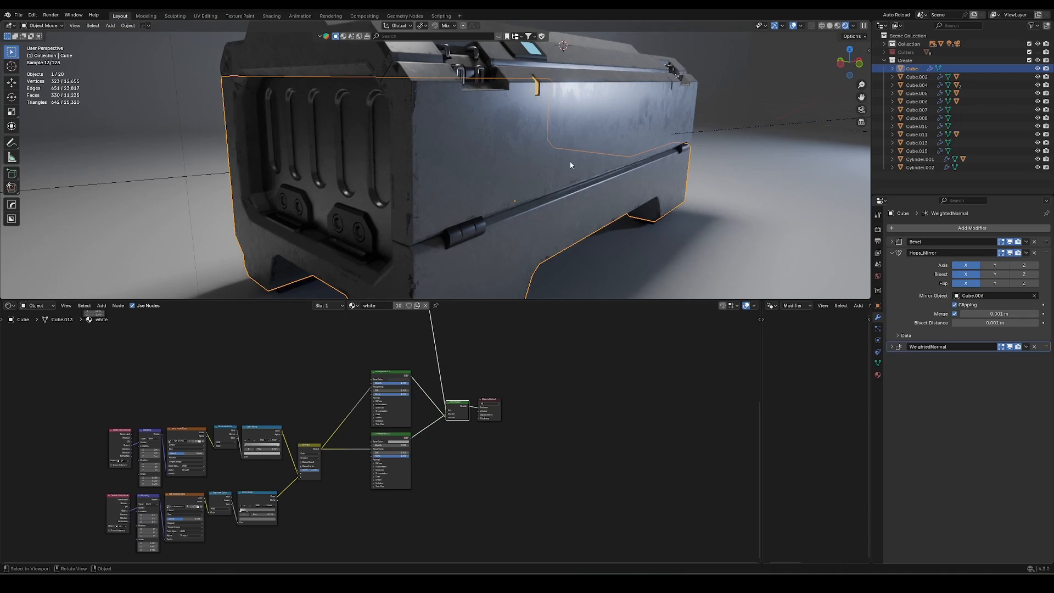
{"action": "left_click", "coordinate": [646, 116]}
{"action": "middle_click_drag", "start_coordinate": [295, 501], "coordinate": [384, 478]}
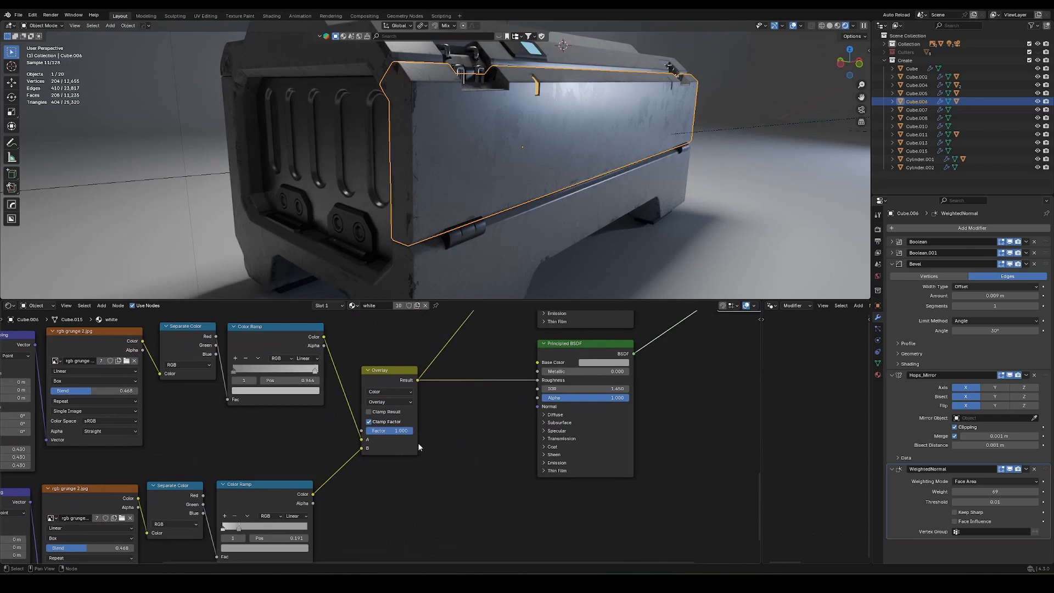
{"action": "middle_click_drag", "start_coordinate": [419, 445], "coordinate": [484, 387]}
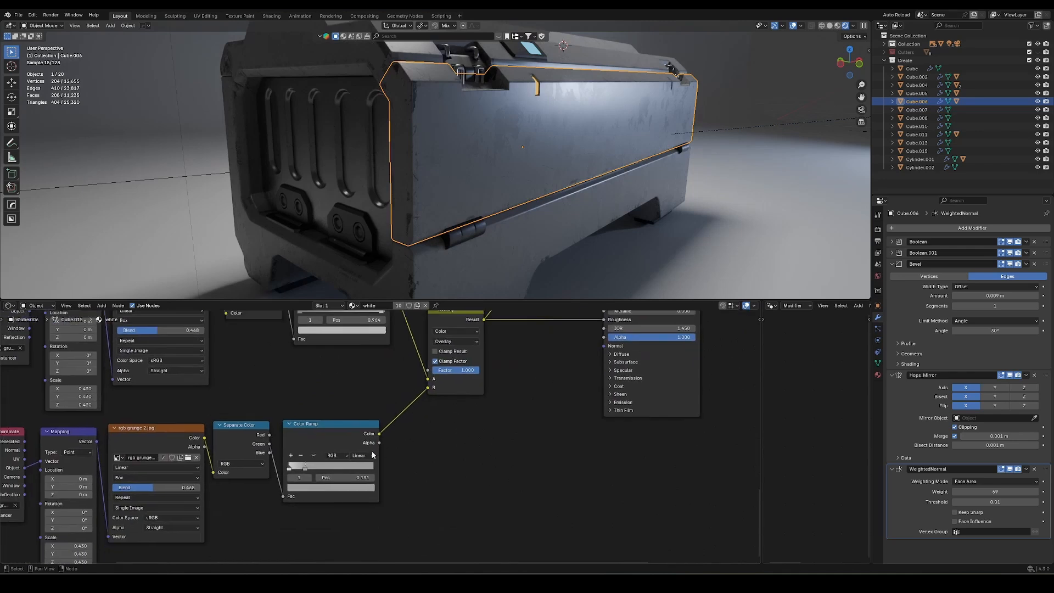
{"action": "left_click", "coordinate": [332, 487]}
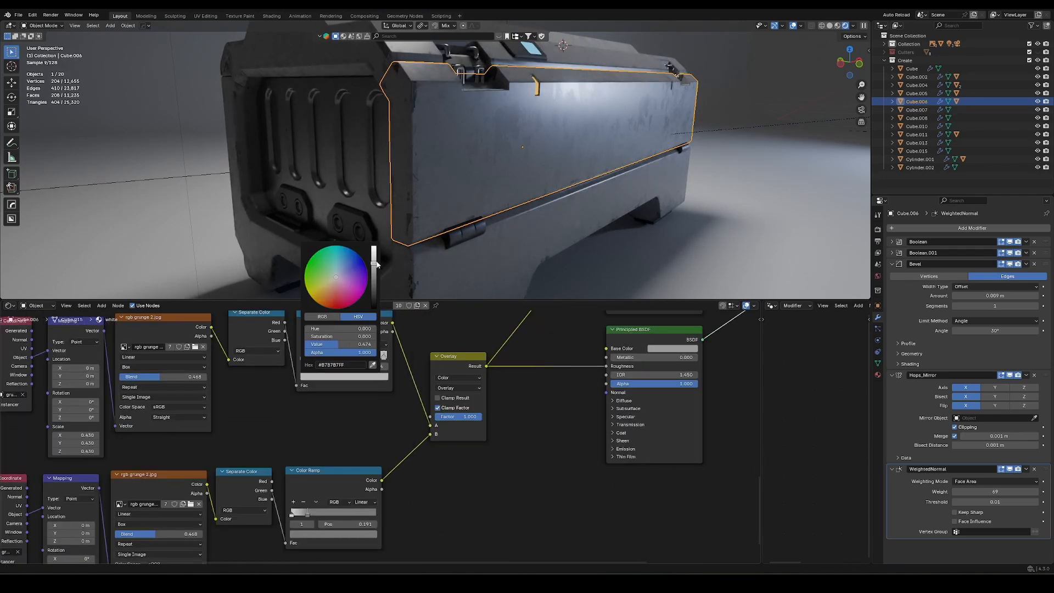
{"action": "left_click", "coordinate": [331, 487]}
{"action": "left_click_drag", "start_coordinate": [363, 435], "coordinate": [363, 413]}
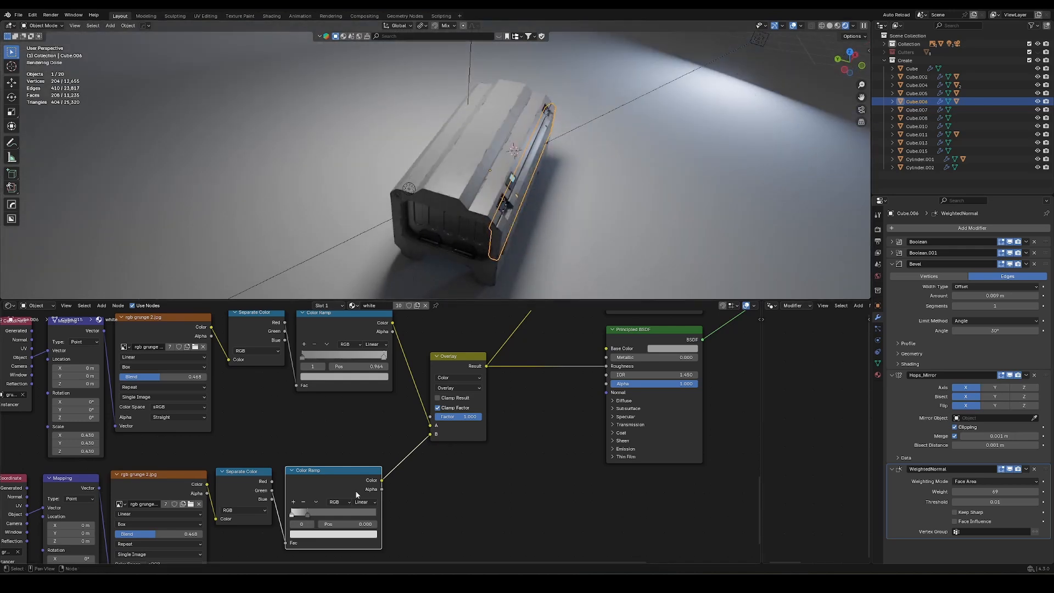
{"action": "left_click_drag", "start_coordinate": [307, 516], "coordinate": [310, 515]}
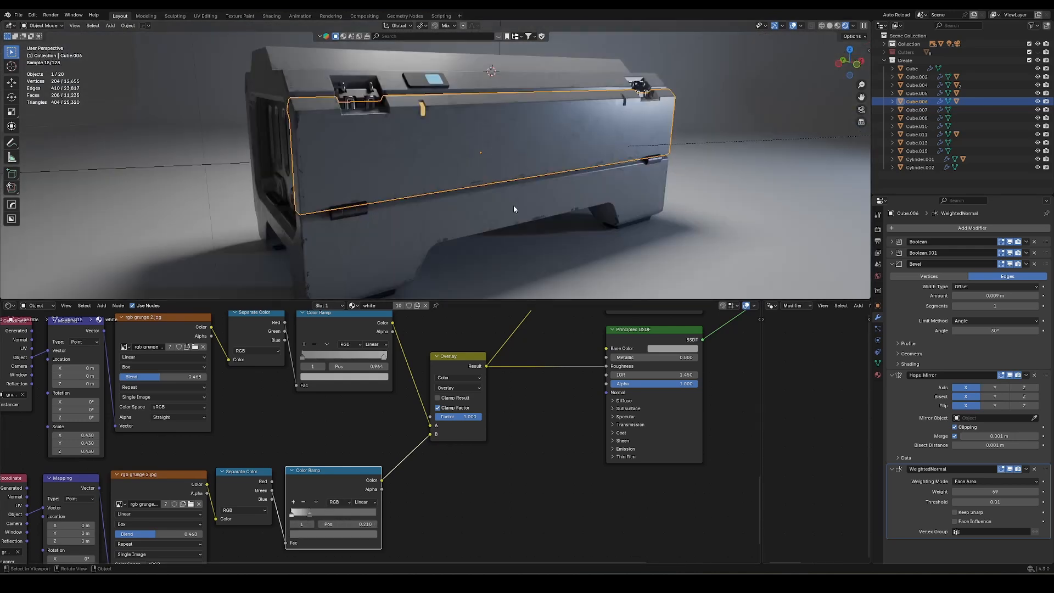
Inspect the whole case through the camera in an enlarged viewport
{"action": "middle_click_drag", "start_coordinate": [514, 206], "coordinate": [542, 216]}
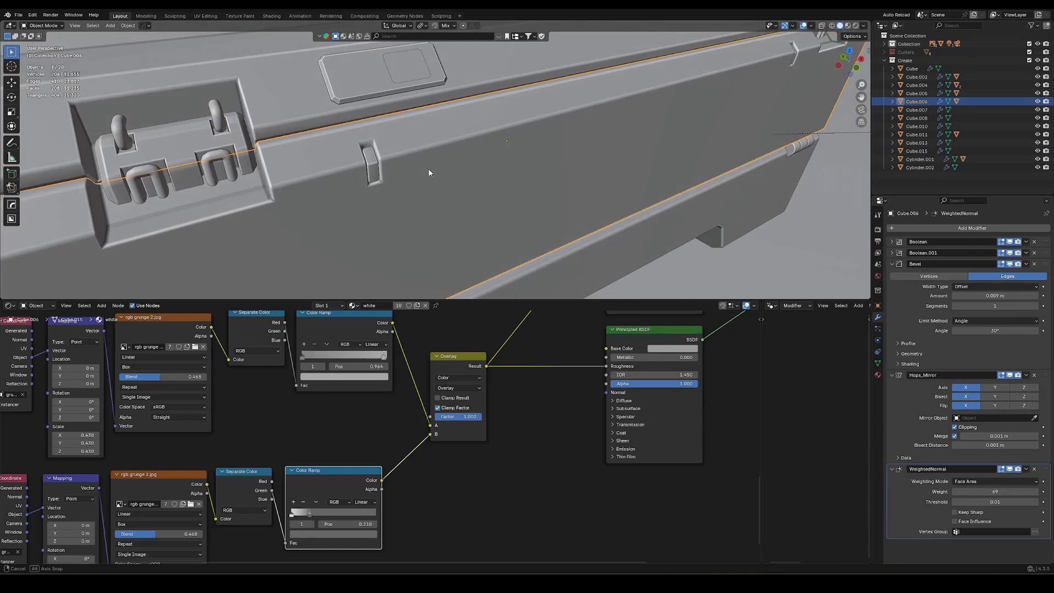
{"action": "key", "text": "q"}
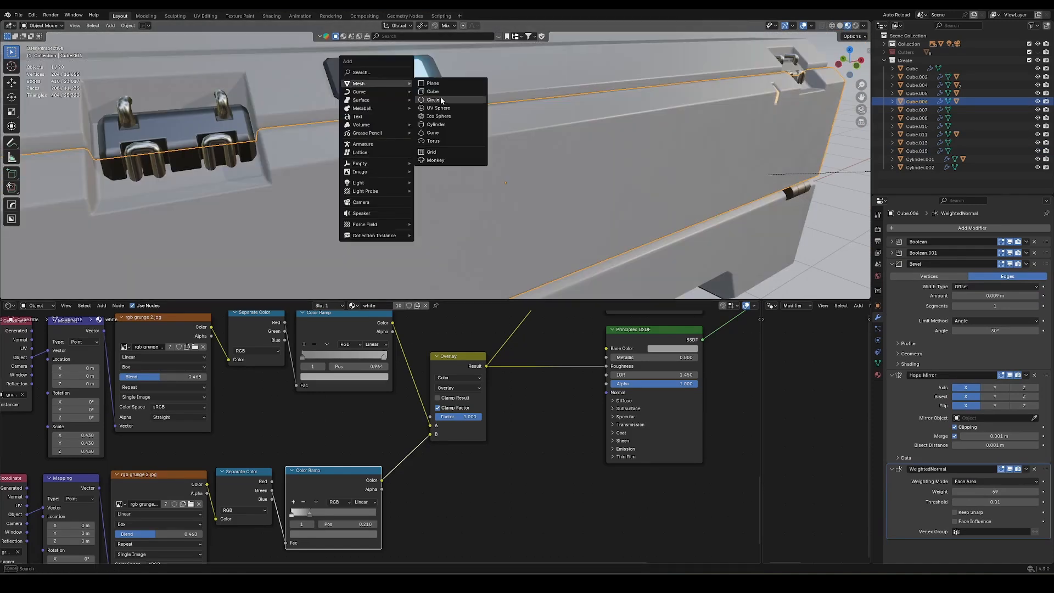
{"action": "left_click", "coordinate": [482, 161]}
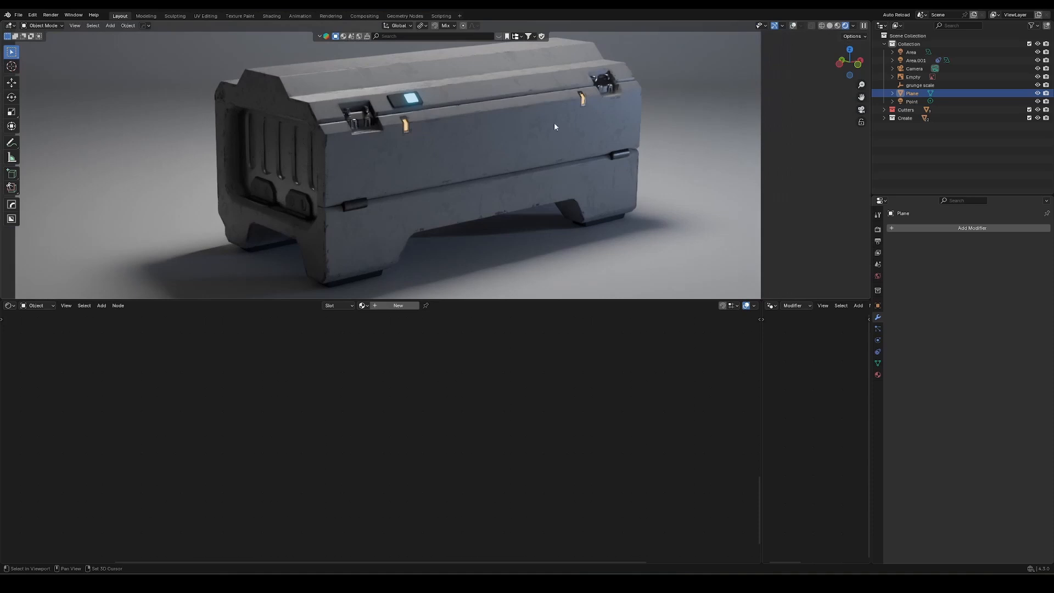
{"action": "key", "text": "ctrl+space"}
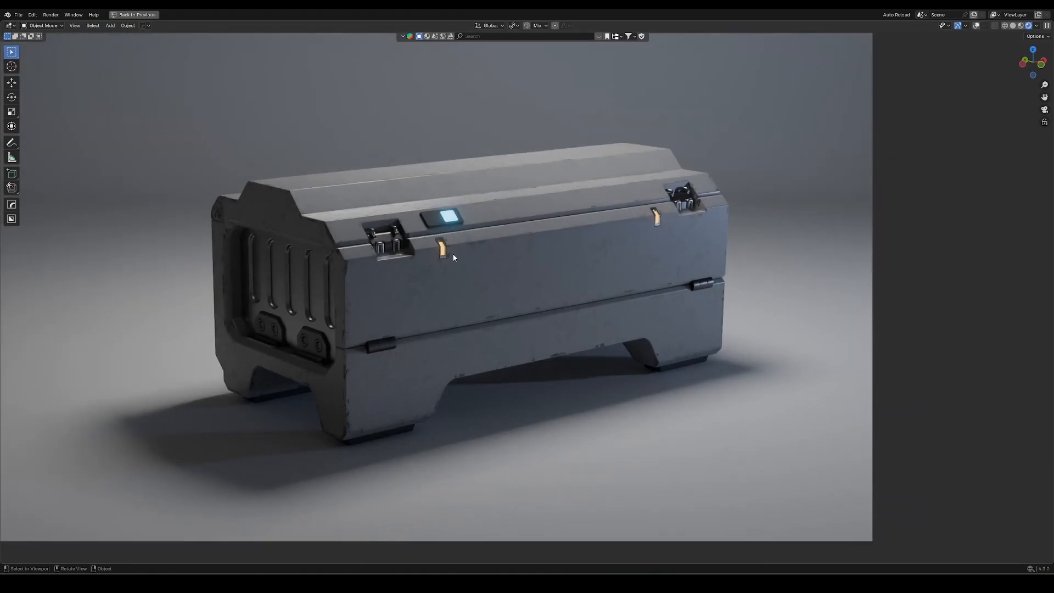
{"action": "key", "text": "ctrl+space"}
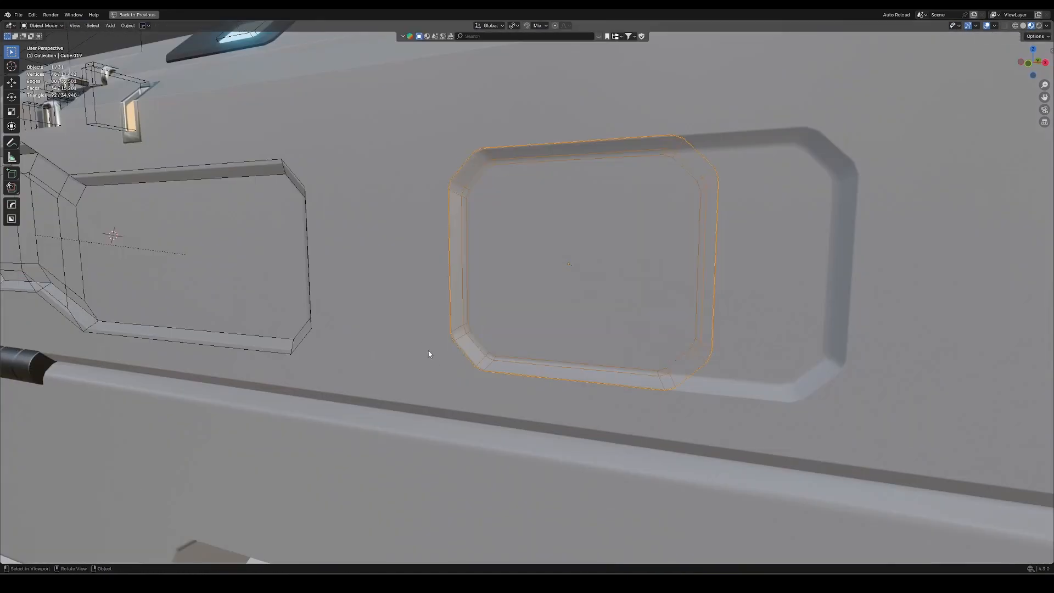
Recalculate the small octagonal cutter's normals to the inside and bevel its outer rim loop with one segment
{"action": "middle_click_drag", "start_coordinate": [429, 354], "coordinate": [540, 290]}
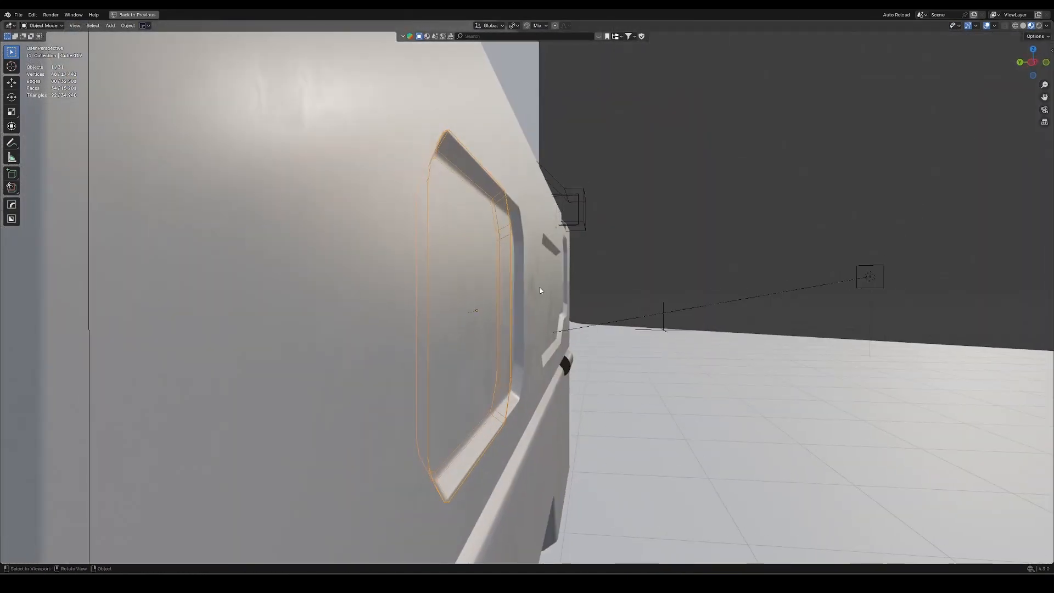
{"action": "key", "text": "Tab"}
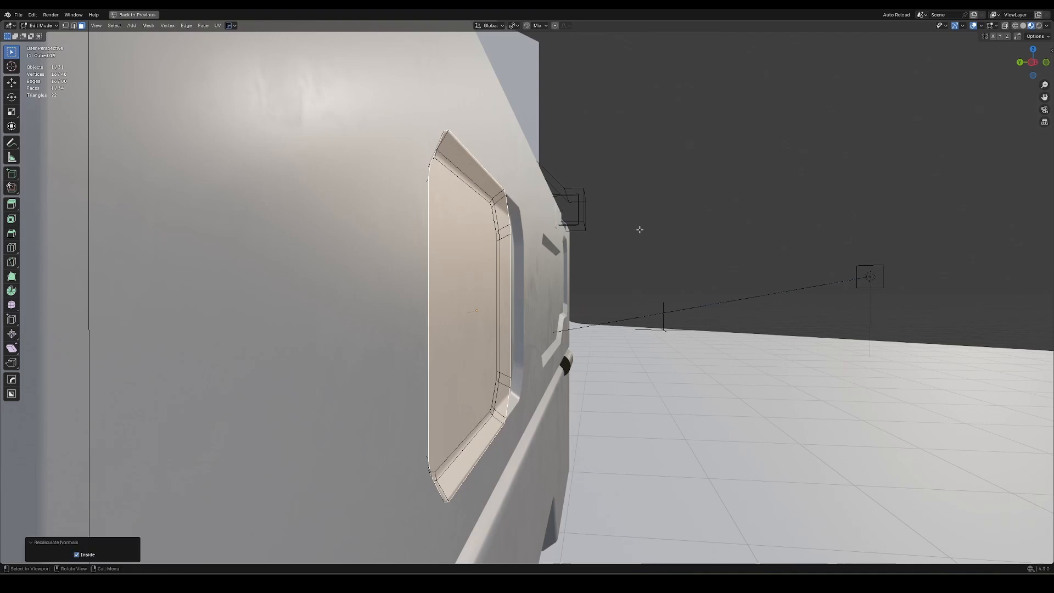
{"action": "middle_click_drag", "start_coordinate": [667, 195], "coordinate": [715, 211]}
{"action": "key", "text": "ctrl+b"}
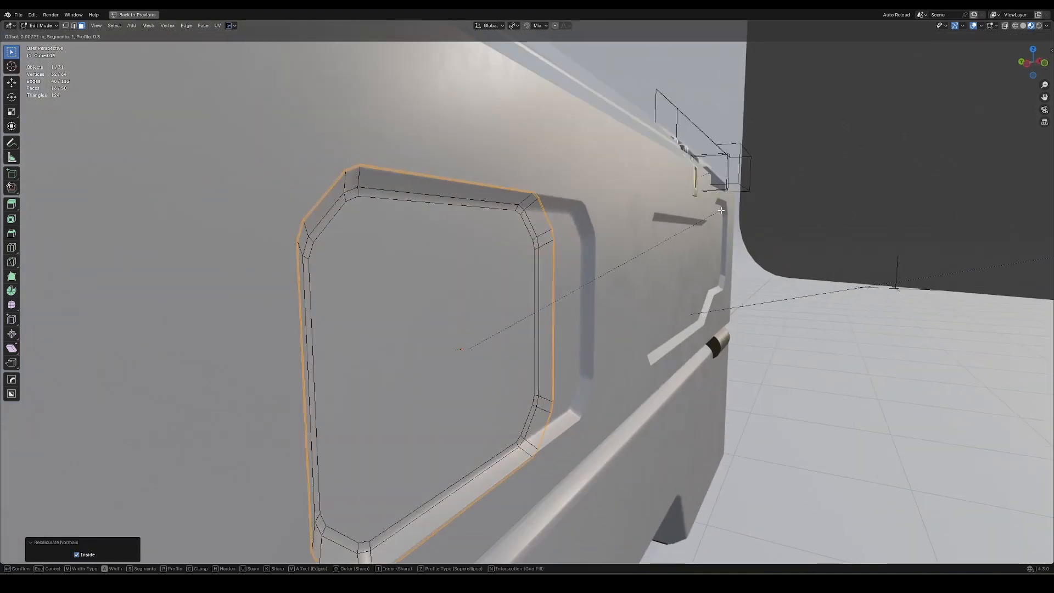
{"action": "left_click", "coordinate": [758, 203]}
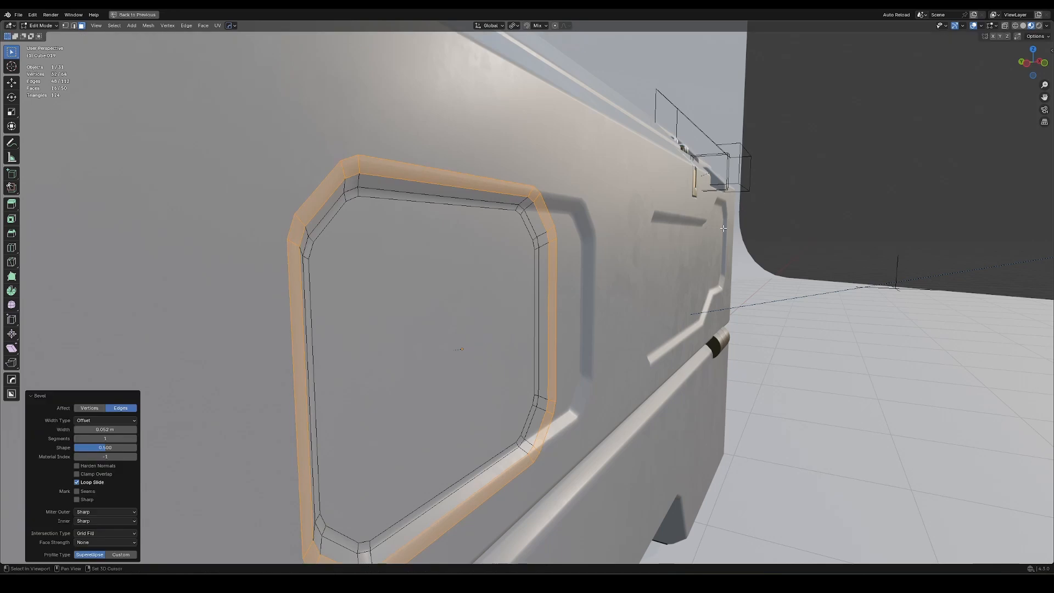
{"action": "key", "text": "Tab"}
{"action": "middle_click_drag", "start_coordinate": [724, 228], "coordinate": [397, 307]}
{"action": "key", "text": "g"}
{"action": "key", "text": "x"}
{"action": "left_click", "coordinate": [348, 315]}
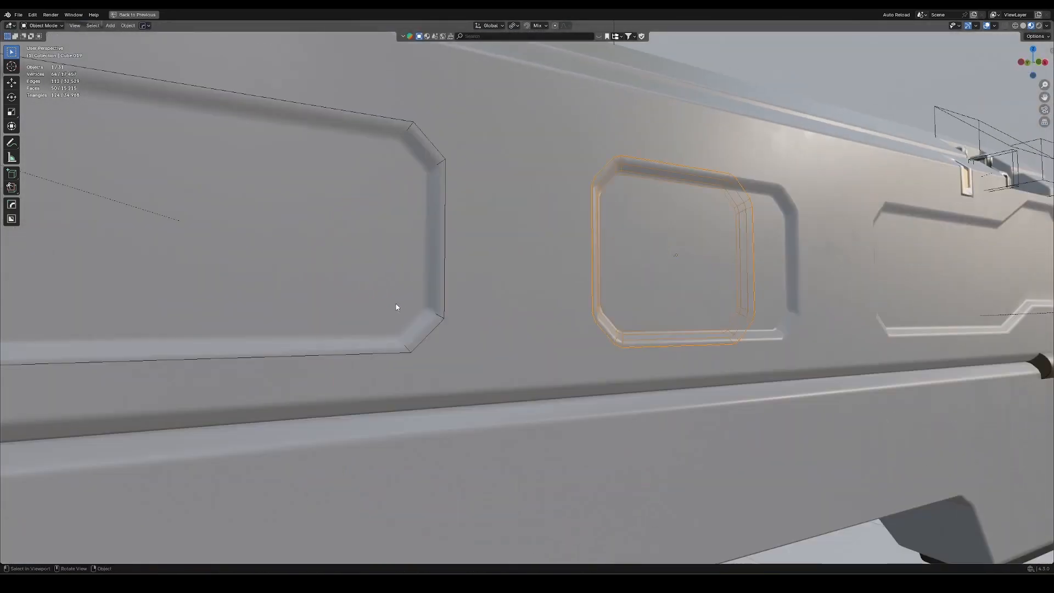
Select the wide cutter's corner edges by similar length and bevel them with one segment
{"action": "left_click", "coordinate": [413, 353]}
{"action": "middle_click_drag", "start_coordinate": [407, 348], "coordinate": [518, 325]}
{"action": "key", "text": "Tab"}
{"action": "key", "text": "shift+g"}
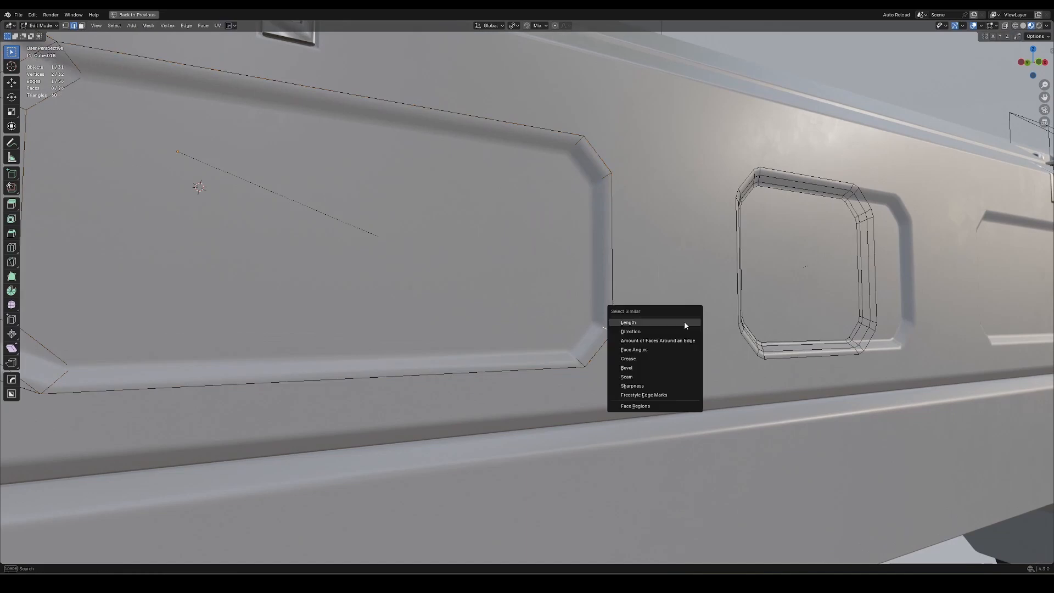
{"action": "left_click", "coordinate": [685, 326]}
{"action": "key", "text": "shift+g"}
{"action": "left_click", "coordinate": [676, 310]}
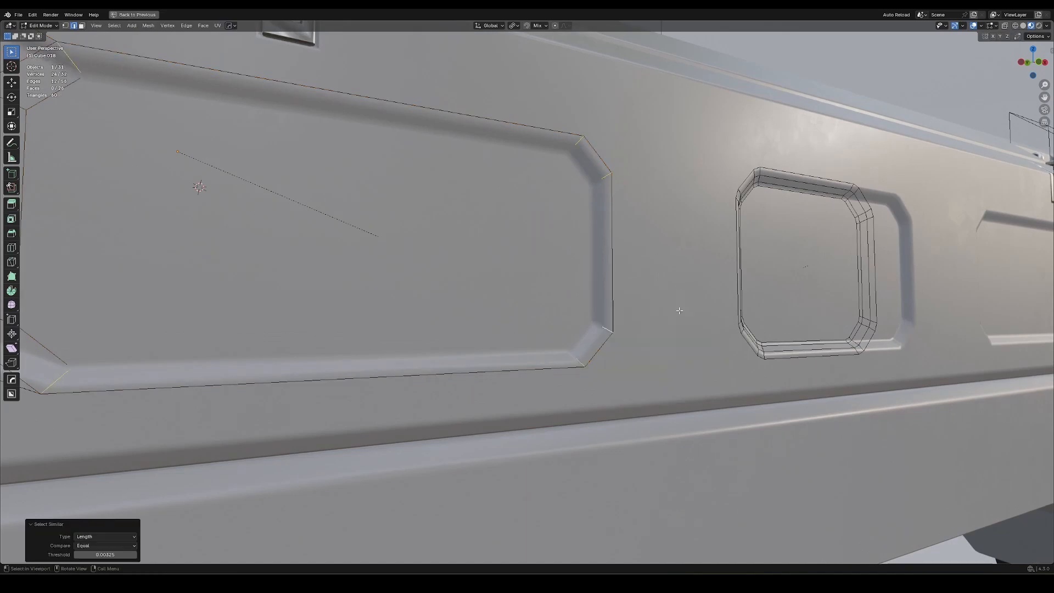
{"action": "middle_click_drag", "start_coordinate": [677, 310], "coordinate": [681, 254]}
{"action": "key", "text": "ctrl+b"}
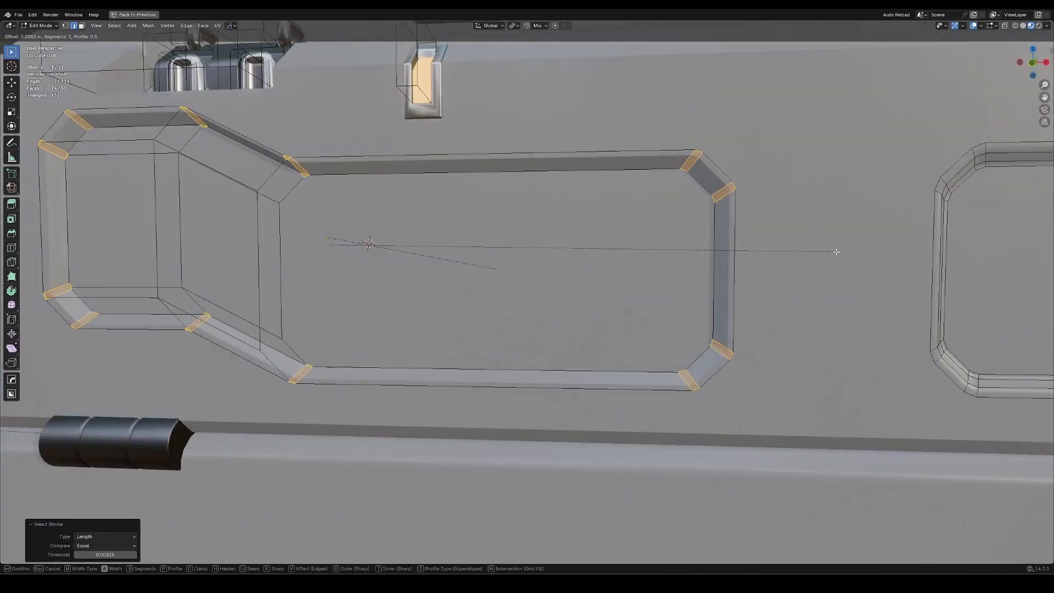
{"action": "left_click", "coordinate": [818, 251]}
Grow the face selection across the wide cutter's recess and bevel its outer rim loop with one segment
{"action": "key", "text": "3"}
{"action": "left_click", "coordinate": [525, 304]}
{"action": "key", "text": "ctrl+KP_Add"}
{"action": "middle_click_drag", "start_coordinate": [525, 304], "coordinate": [612, 286]}
{"action": "key", "text": "f"}
{"action": "scroll", "coordinate": [478, 288], "scroll_direction": "down", "scroll_amount": 3}
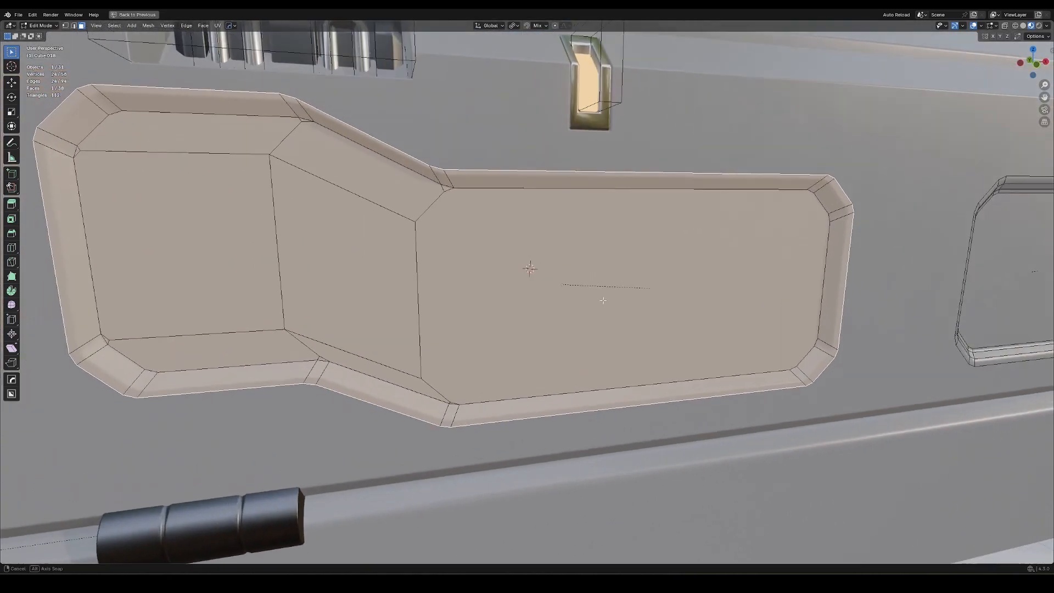
{"action": "middle_click_drag", "start_coordinate": [478, 288], "coordinate": [595, 280]}
{"action": "middle_click_drag", "start_coordinate": [669, 298], "coordinate": [757, 318]}
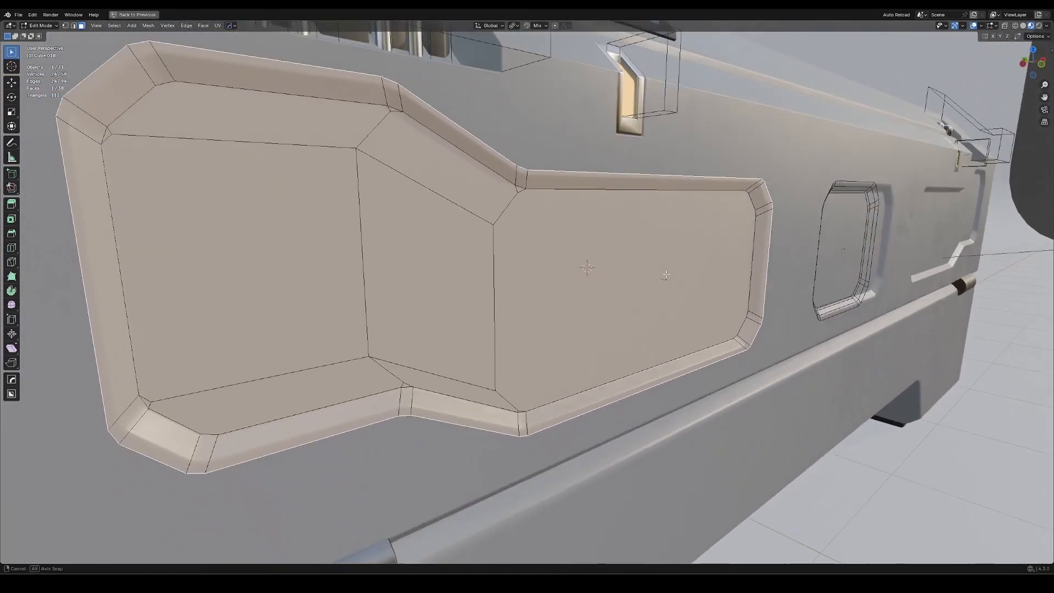
{"action": "key", "text": "ctrl+b"}
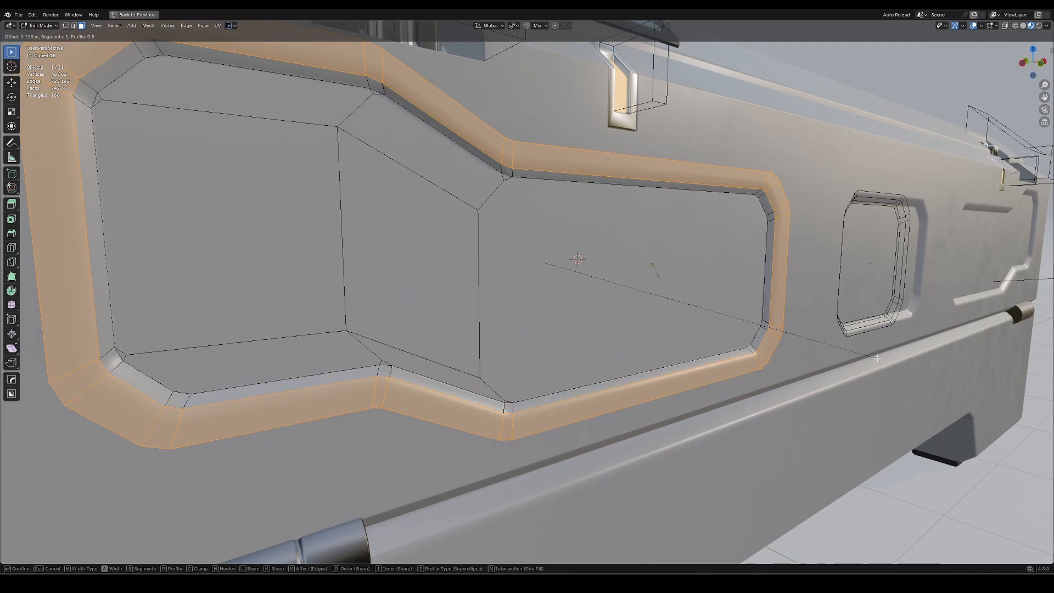
{"action": "left_click", "coordinate": [877, 358]}
Select the large flat floor face at the long end of the wide cutter
{"action": "middle_click_drag", "start_coordinate": [489, 291], "coordinate": [498, 278]}
{"action": "scroll", "coordinate": [497, 278], "scroll_direction": "down", "scroll_amount": 2}
{"action": "left_click", "coordinate": [498, 278]}
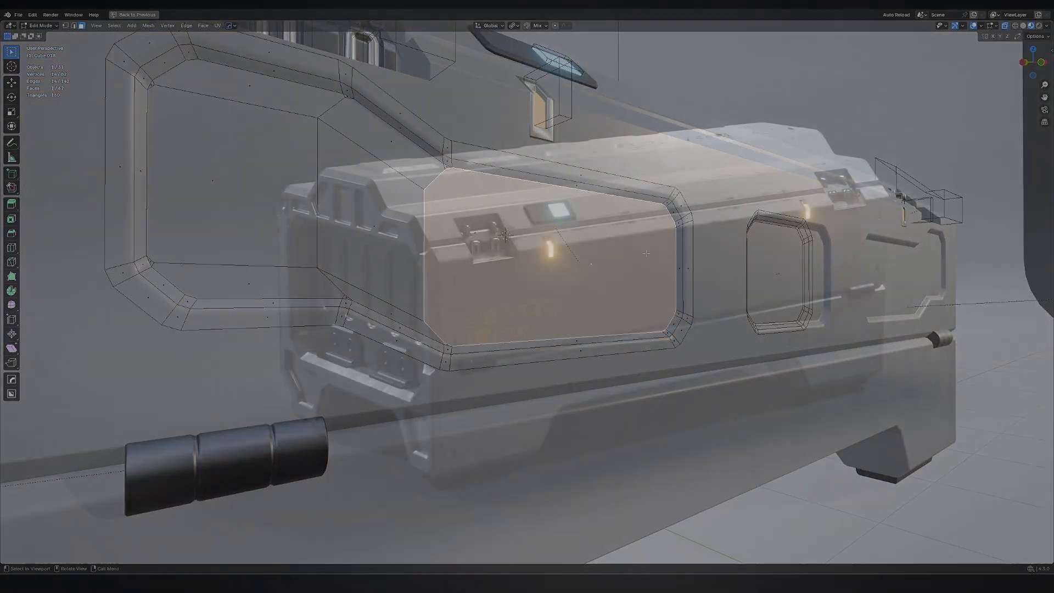